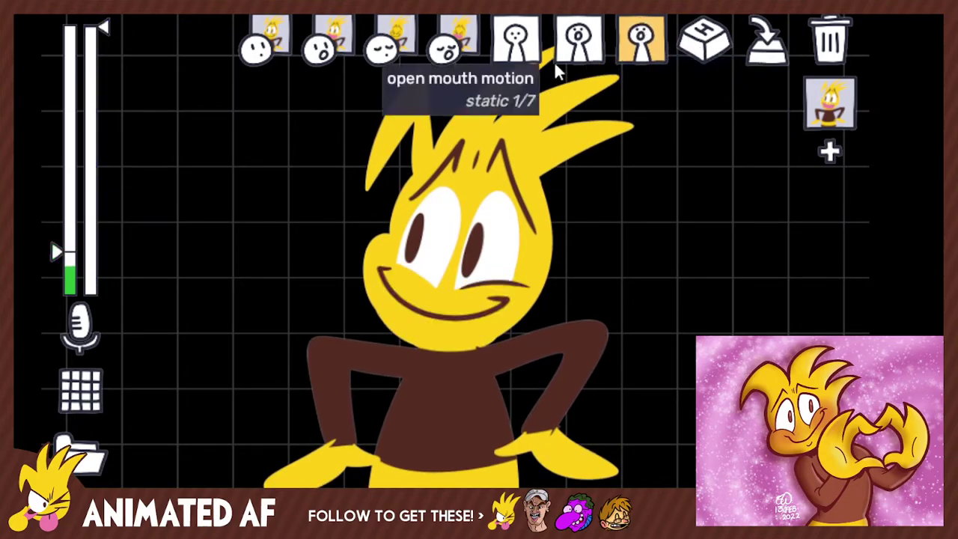
click(647, 60)
click(651, 60)
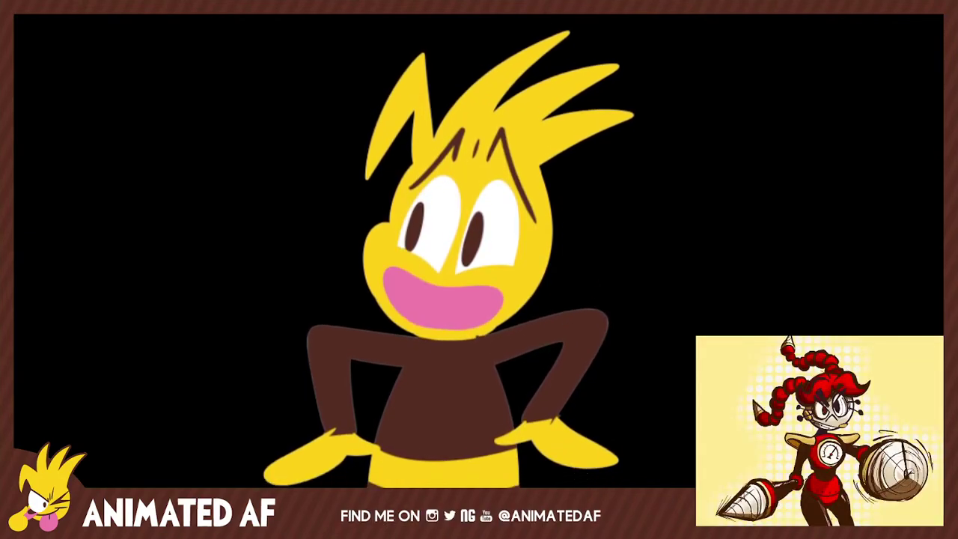
mouse_move(285, 323)
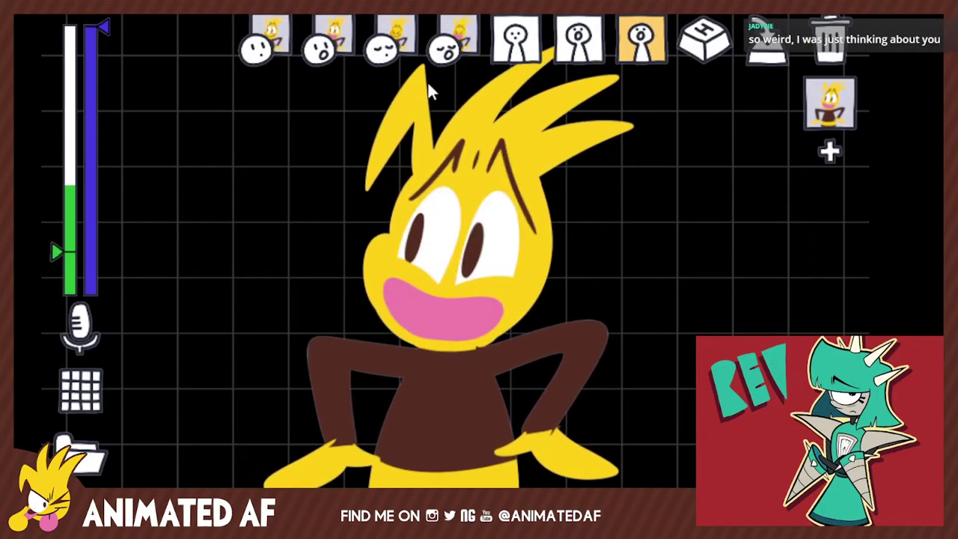
Cycle the avatar's closed mouth motion through all seven options, from vibing to nervous and back to static.
click(526, 46)
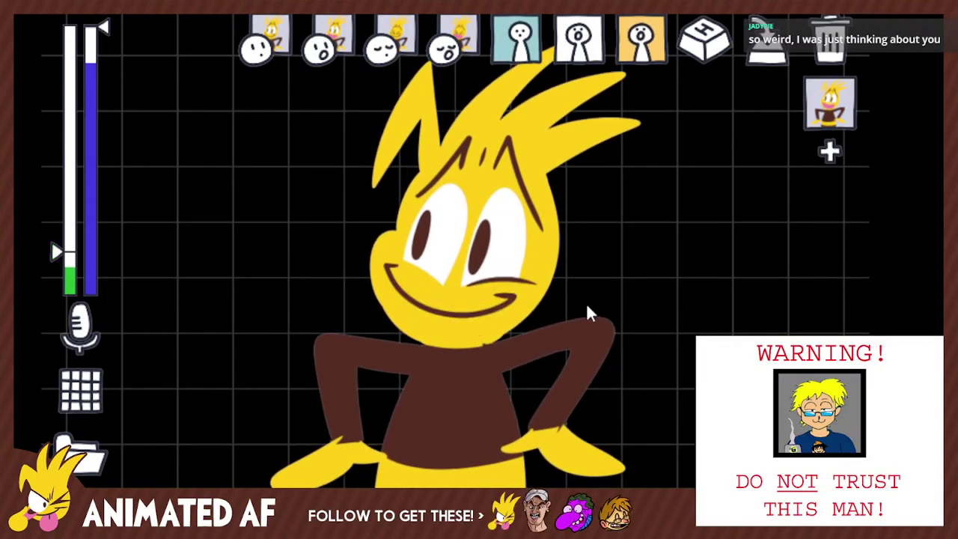
click(517, 45)
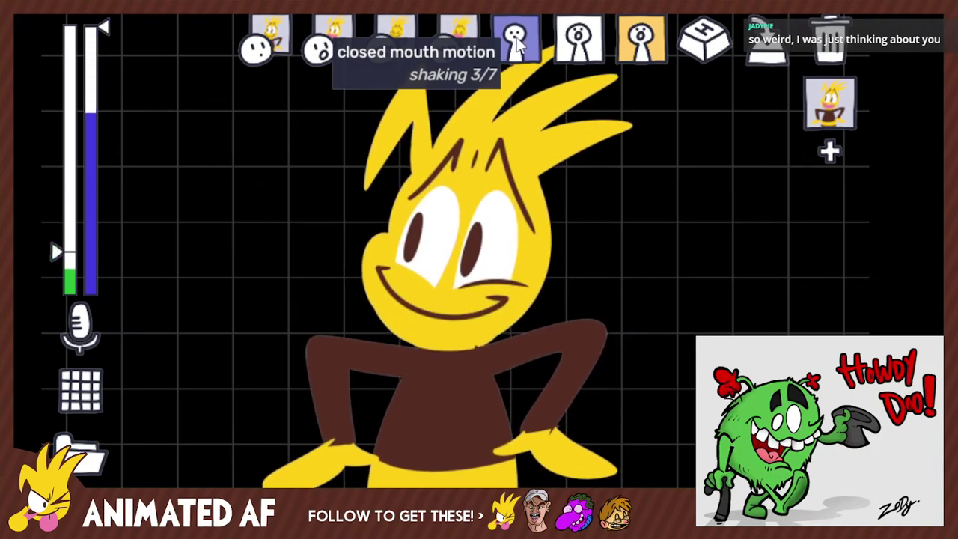
click(517, 45)
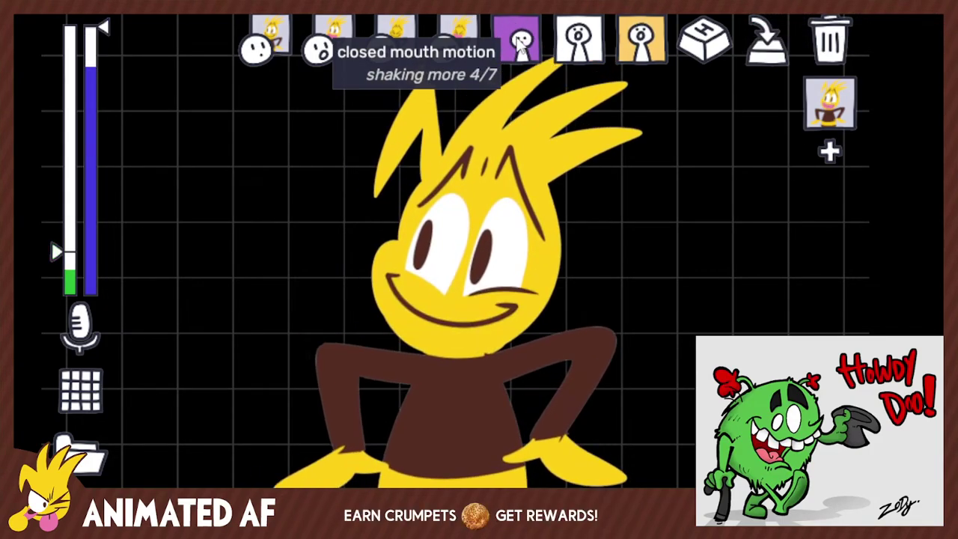
click(517, 45)
click(519, 45)
click(518, 44)
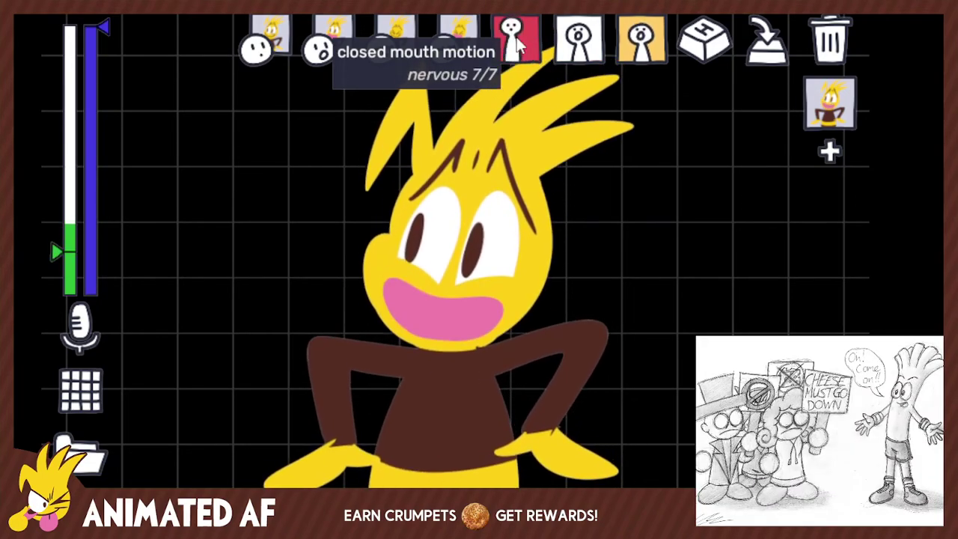
click(518, 45)
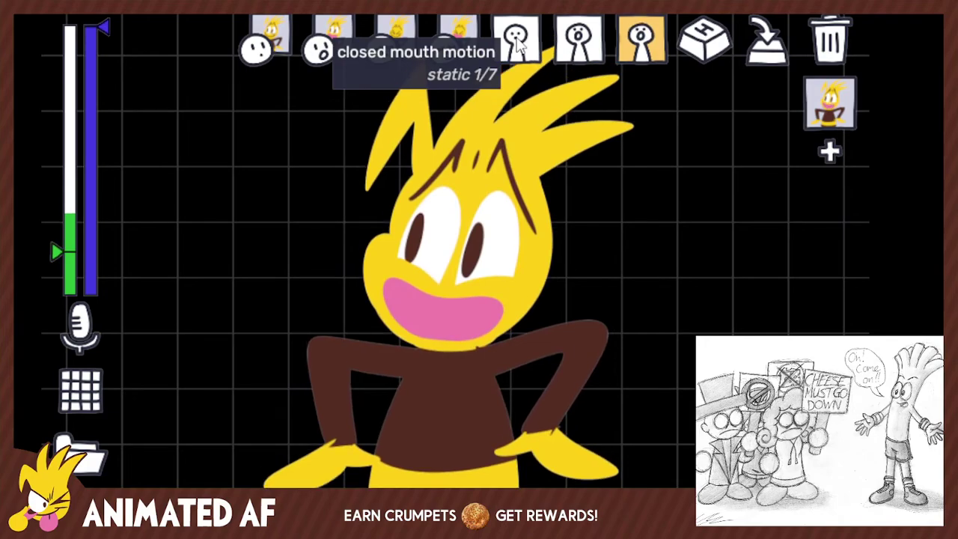
Cycle the avatar's open mouth motion through vibing, shaking and shaking more, ending on the option after shaking more.
click(590, 50)
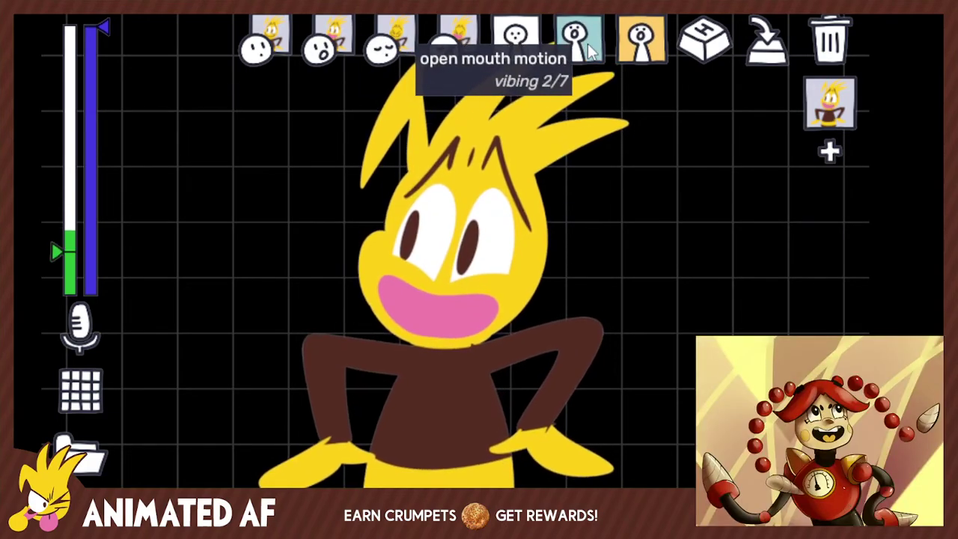
click(590, 50)
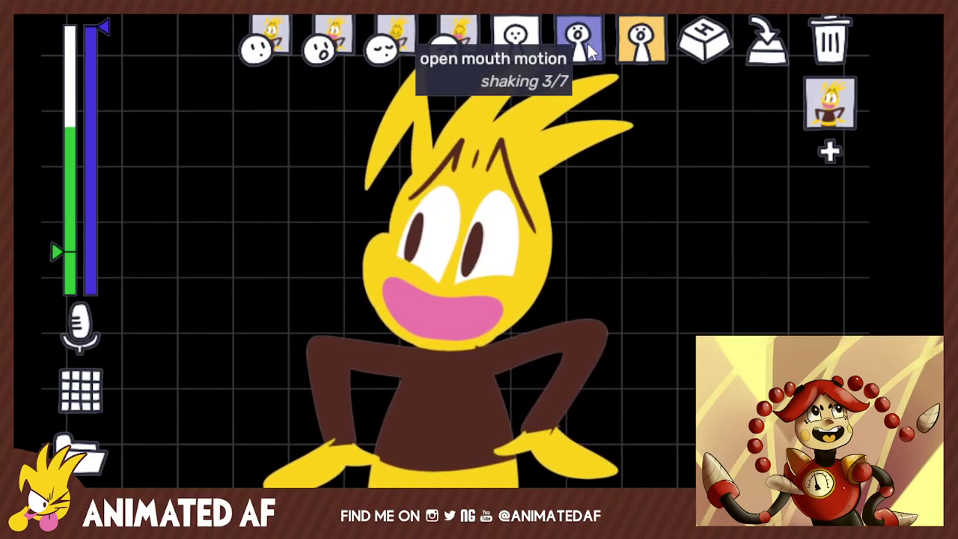
click(589, 50)
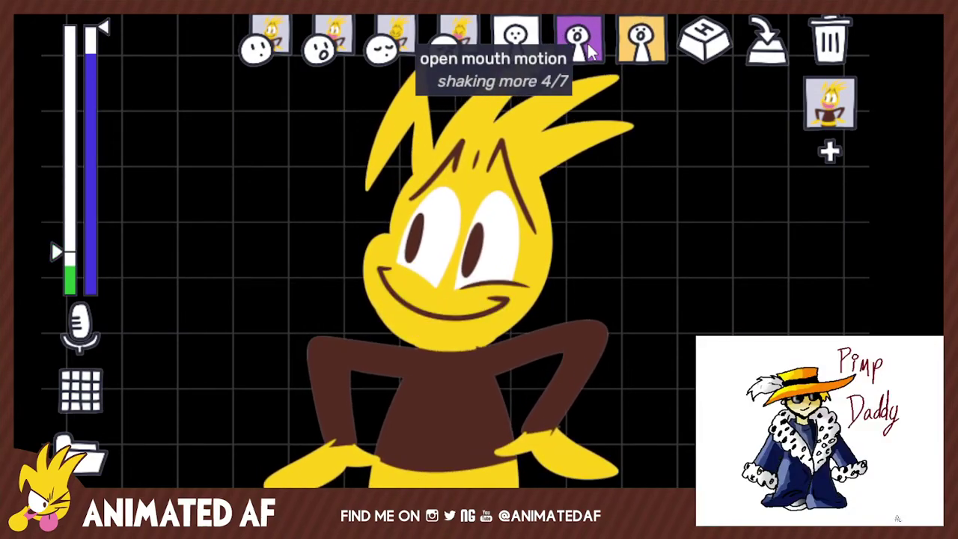
click(590, 50)
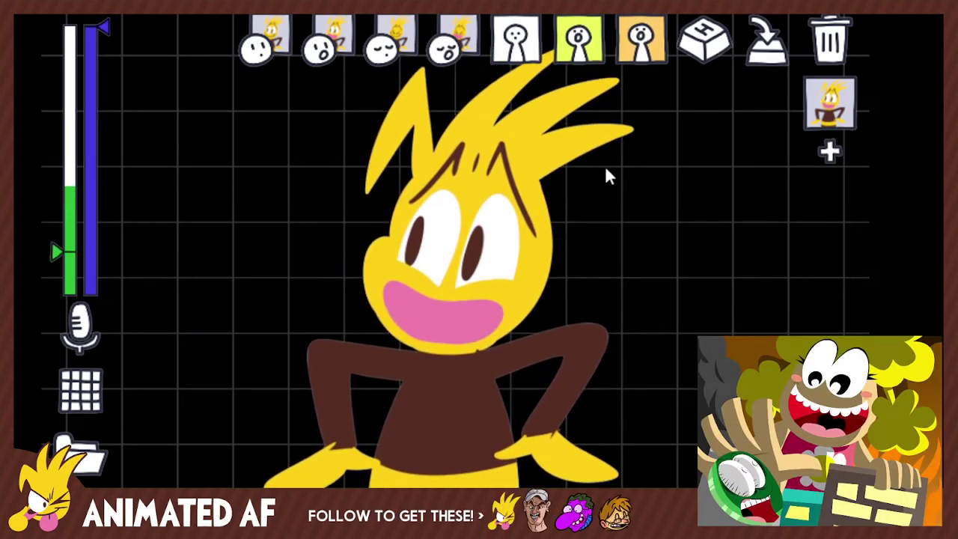
Fine-tune the avatar's microphone volume sensitivity and try out several lower levels of microphone delay sensitivity.
drag(51, 254, 54, 263)
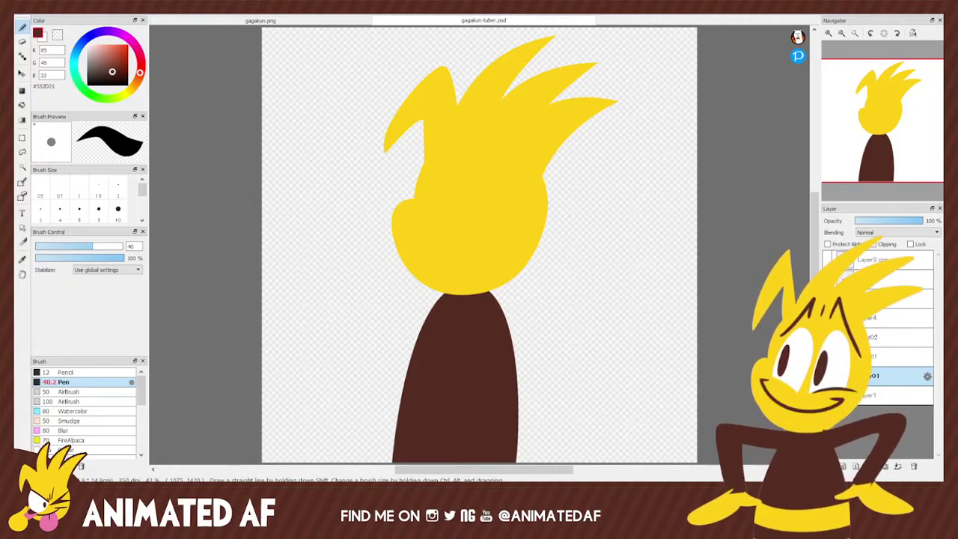
mouse_move(584, 229)
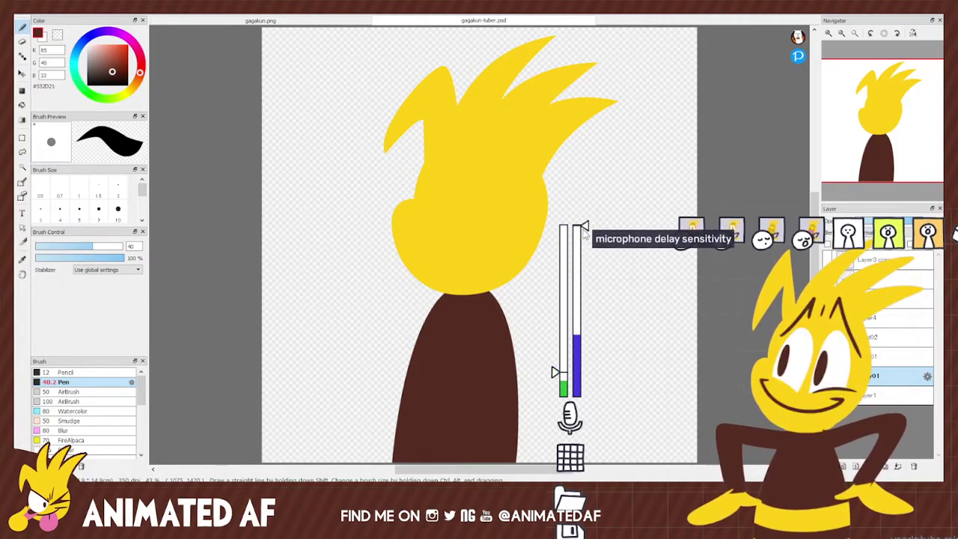
drag(584, 228, 584, 244)
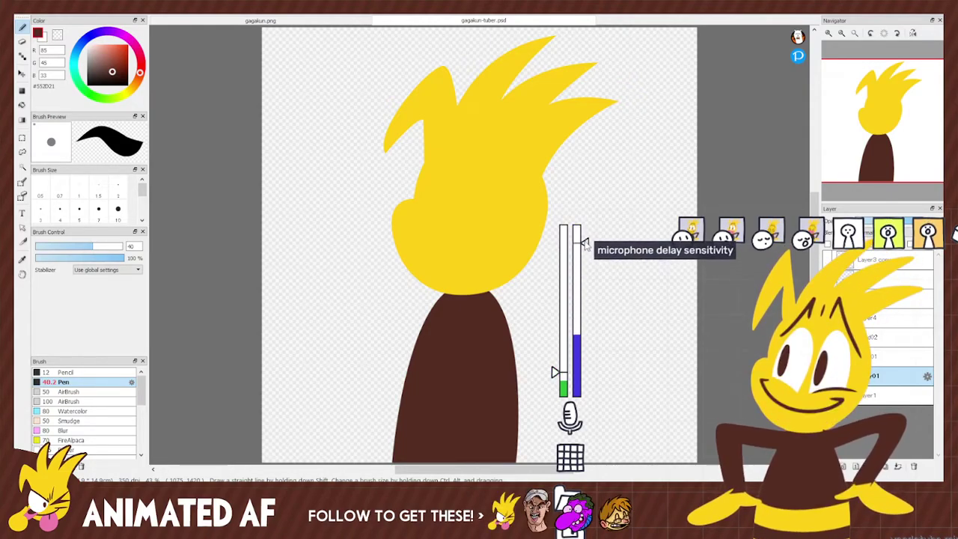
drag(583, 244, 584, 287)
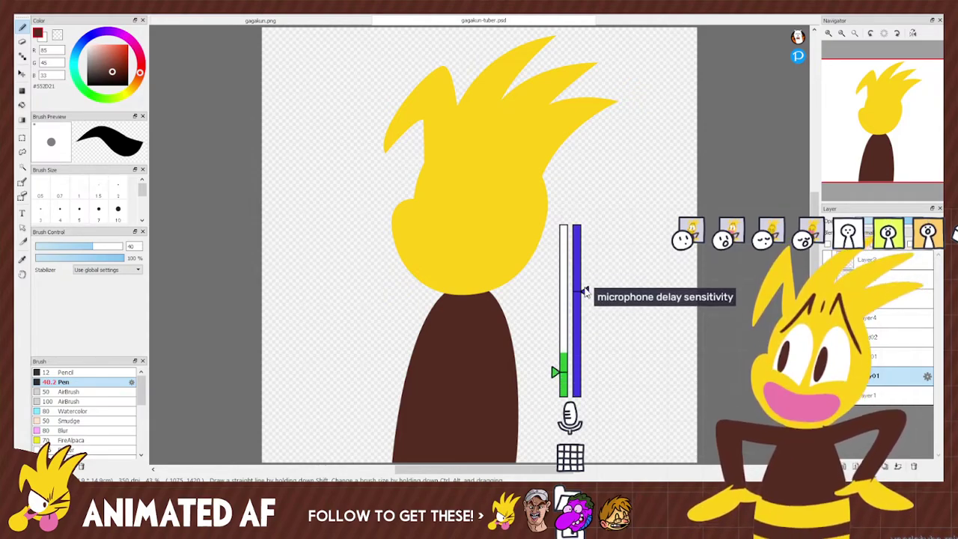
drag(584, 291, 589, 396)
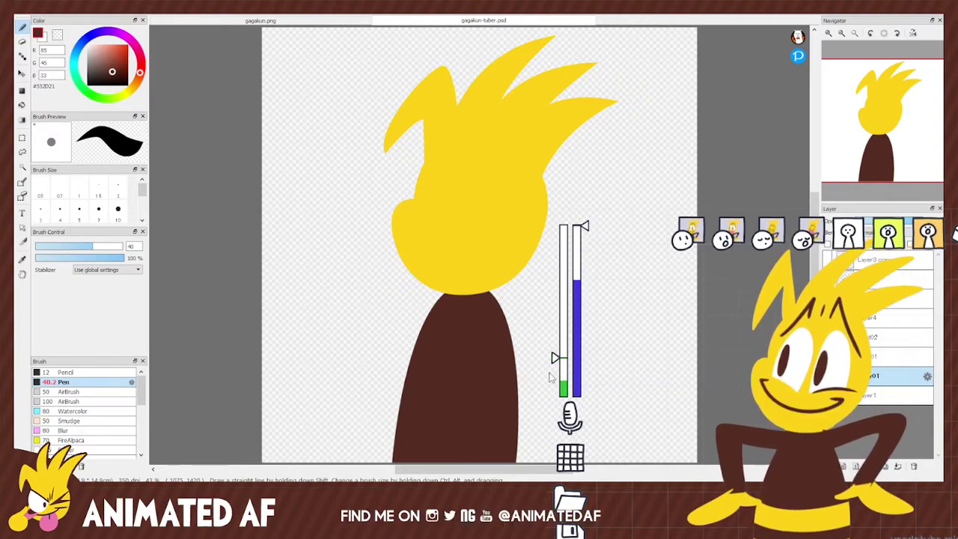
drag(555, 358, 555, 350)
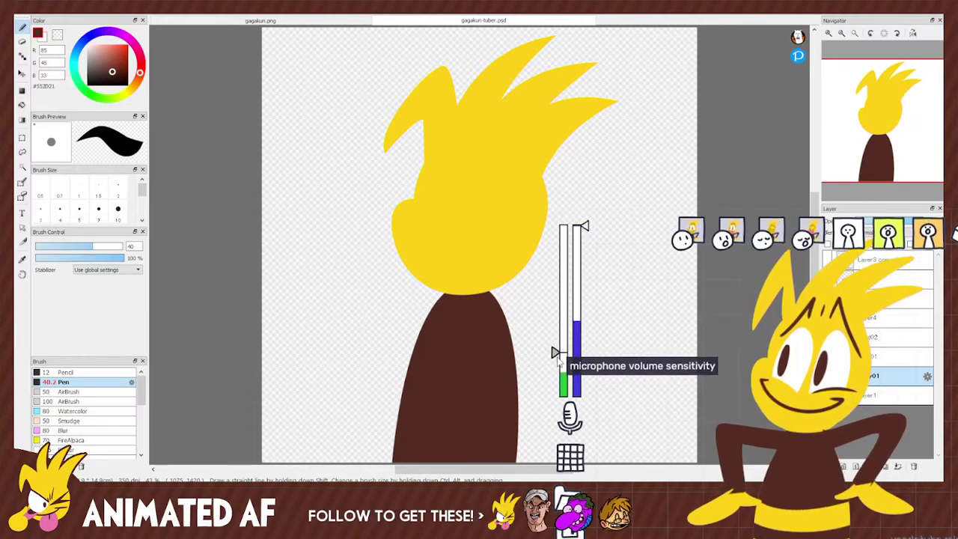
drag(555, 355, 555, 365)
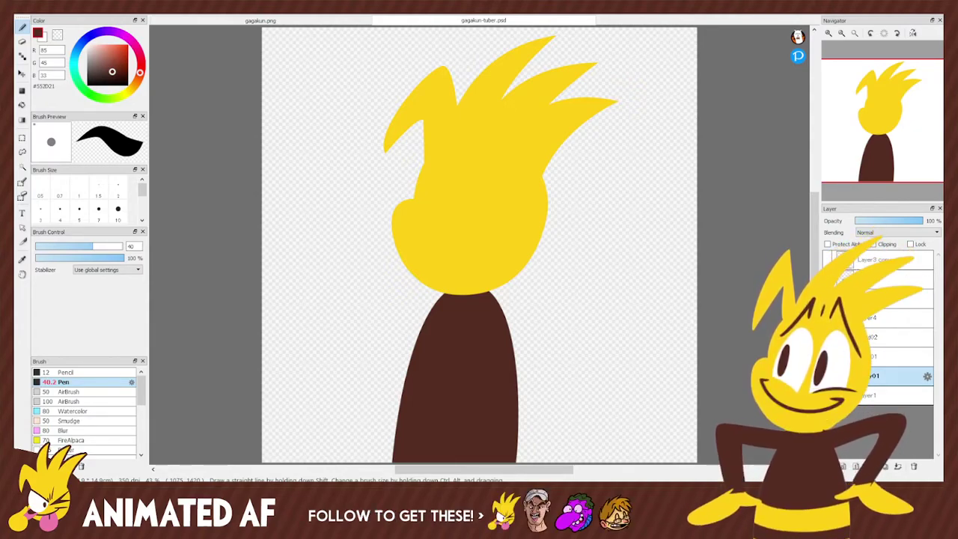
Consult the gagakun.png artwork and move Layer1 in gagakun-tuber.psd from the bottom of the stack to just below Layer4.
click(355, 20)
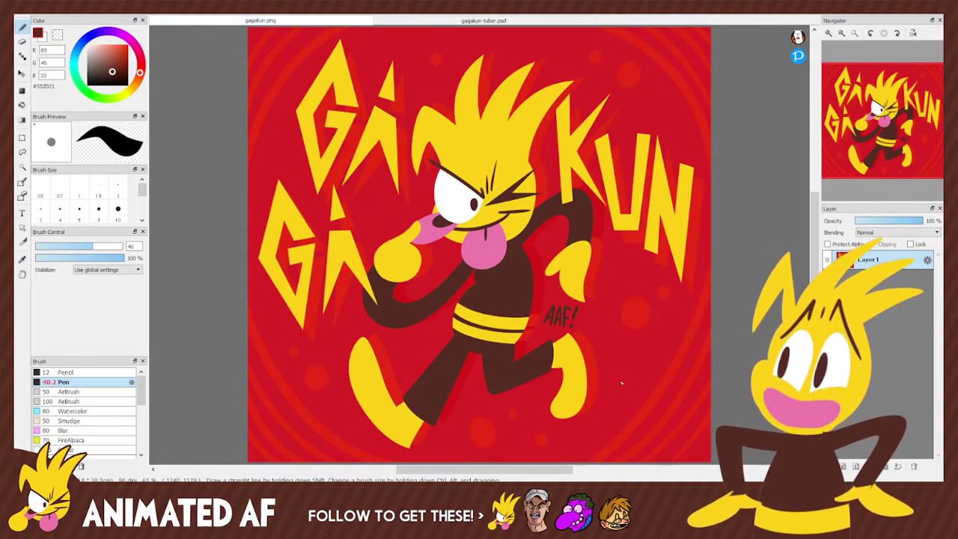
click(465, 22)
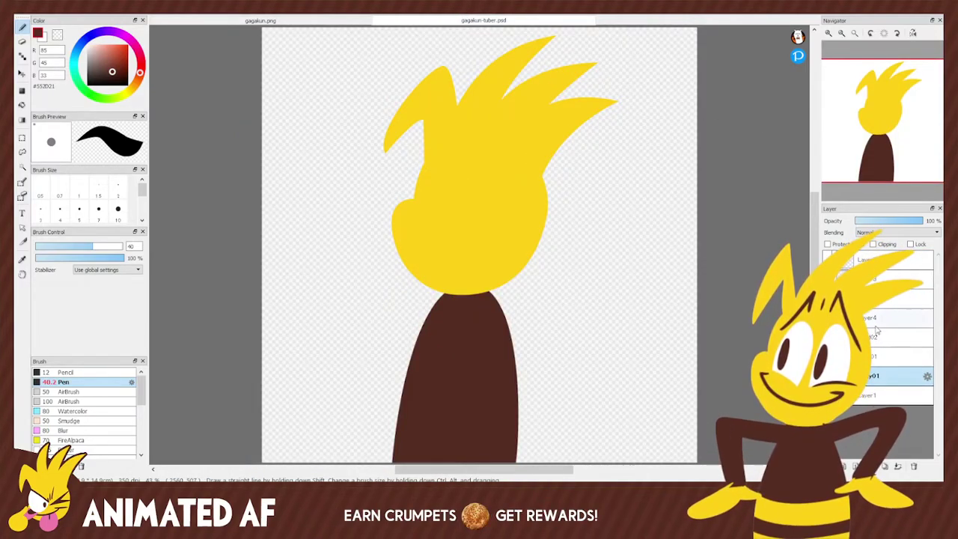
click(867, 397)
drag(896, 333, 895, 337)
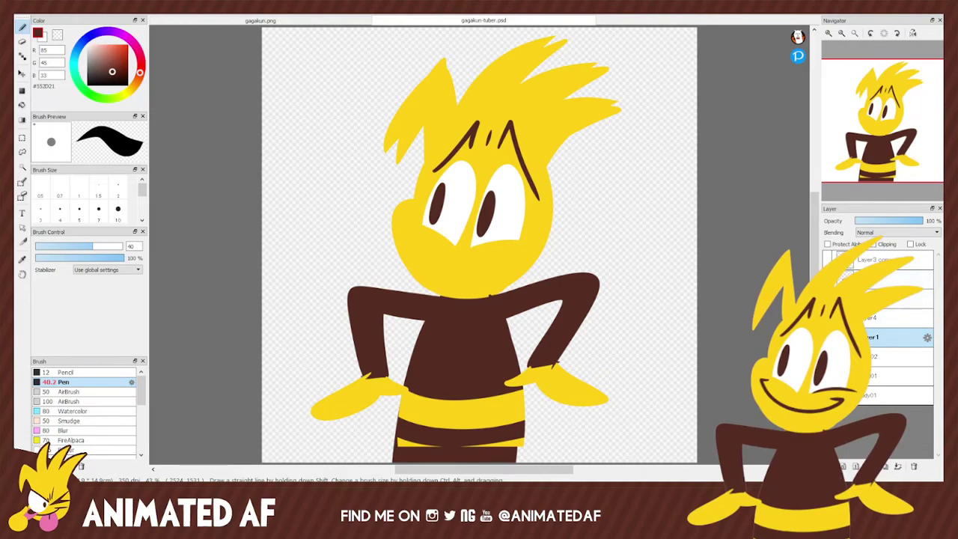
key(ctrl+z)
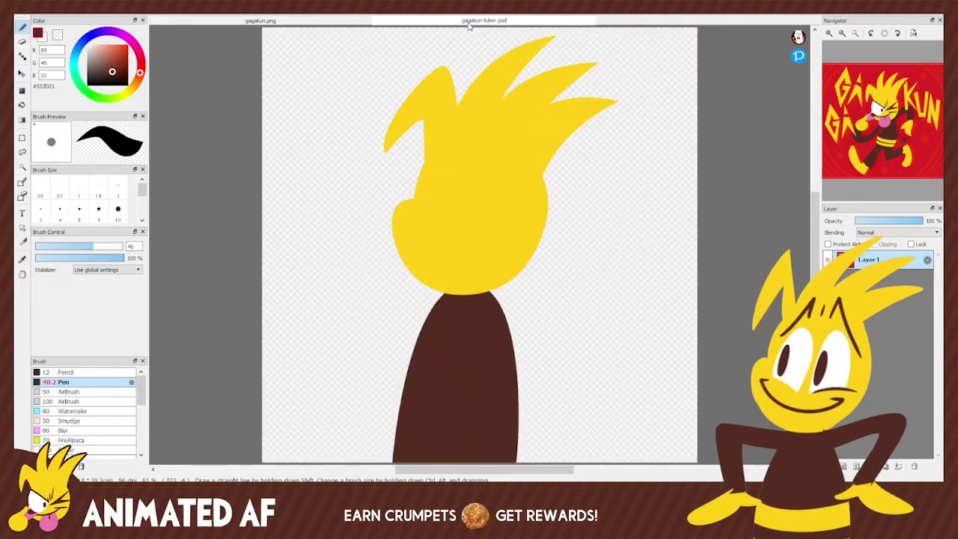
click(472, 20)
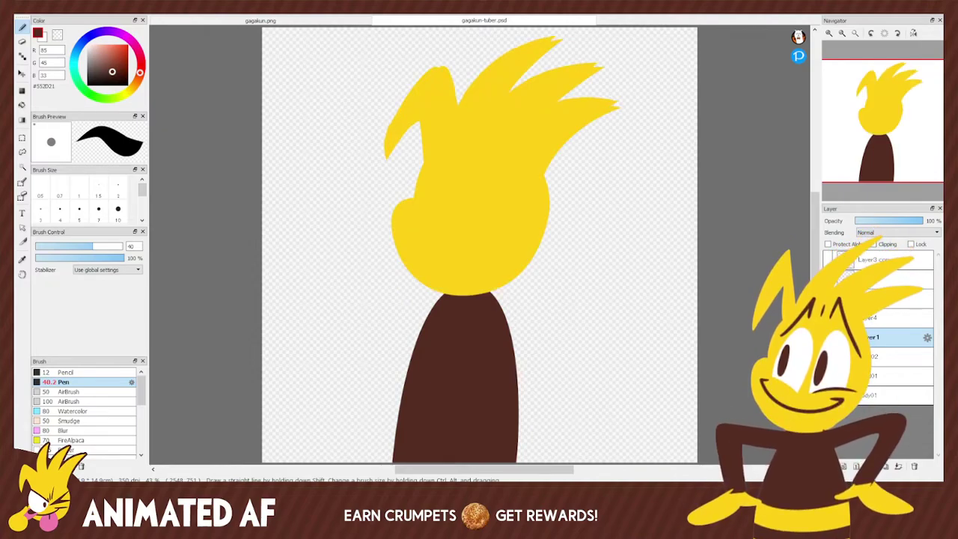
Add a new layer directly above the head01 layer and switch the pen colour to white (#FFFFFF).
click(889, 378)
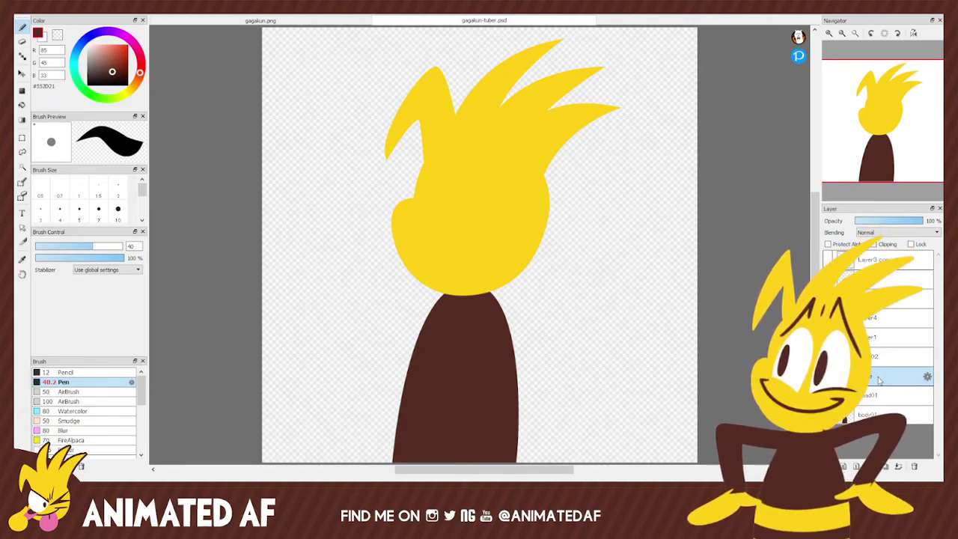
click(39, 34)
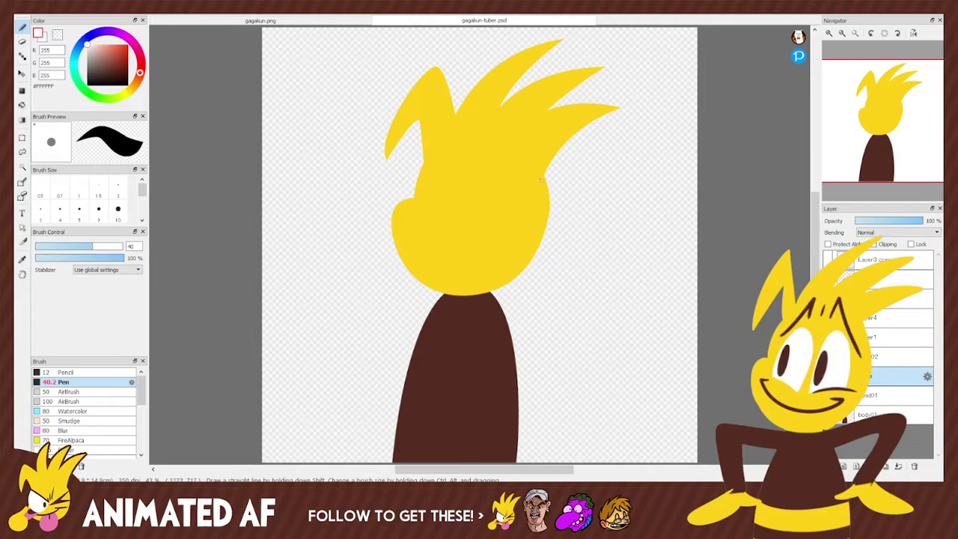
drag(531, 180, 514, 213)
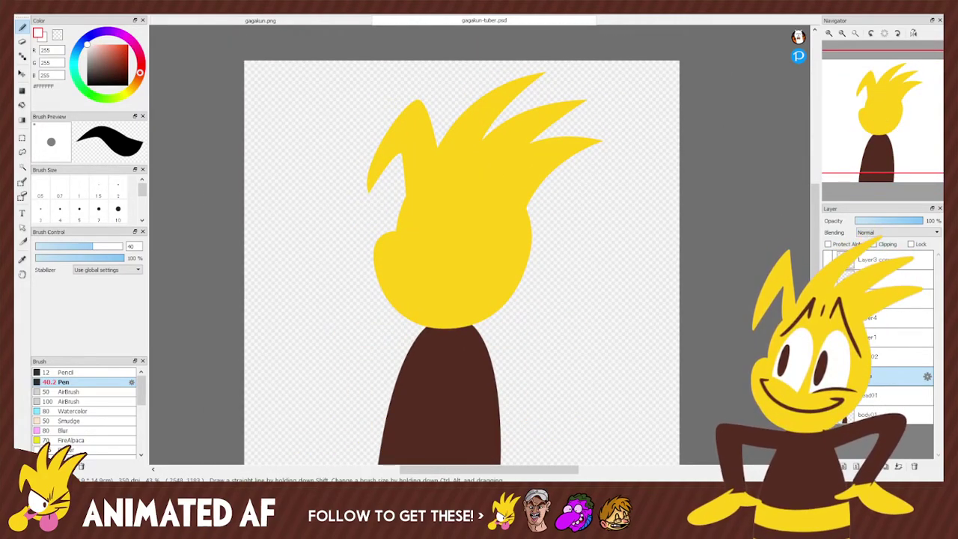
Undo a thick trial stroke for the eye and set the pen size to 20.
mouse_move(405, 248)
mouse_down()
mouse_move(452, 200)
mouse_move(437, 264)
mouse_up()
key(ctrl+z)
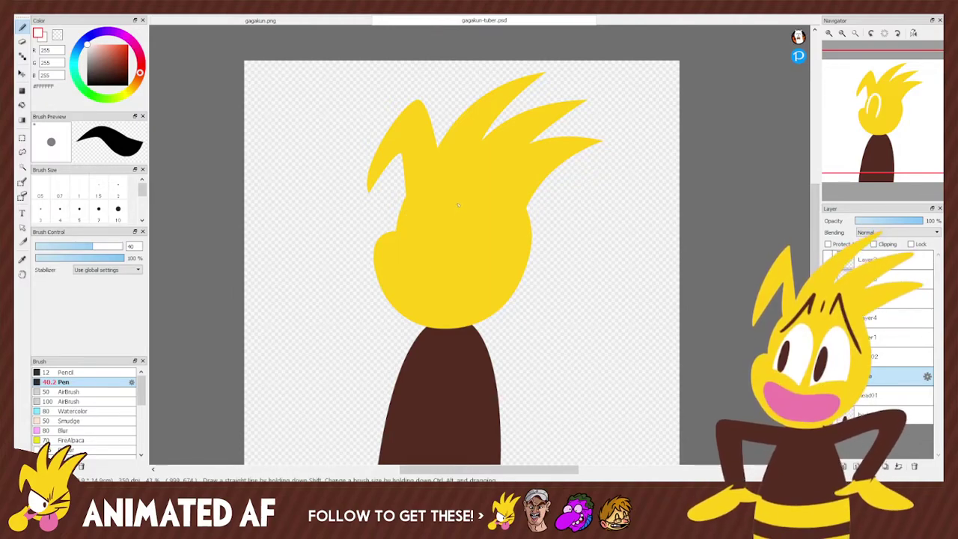
text(20)
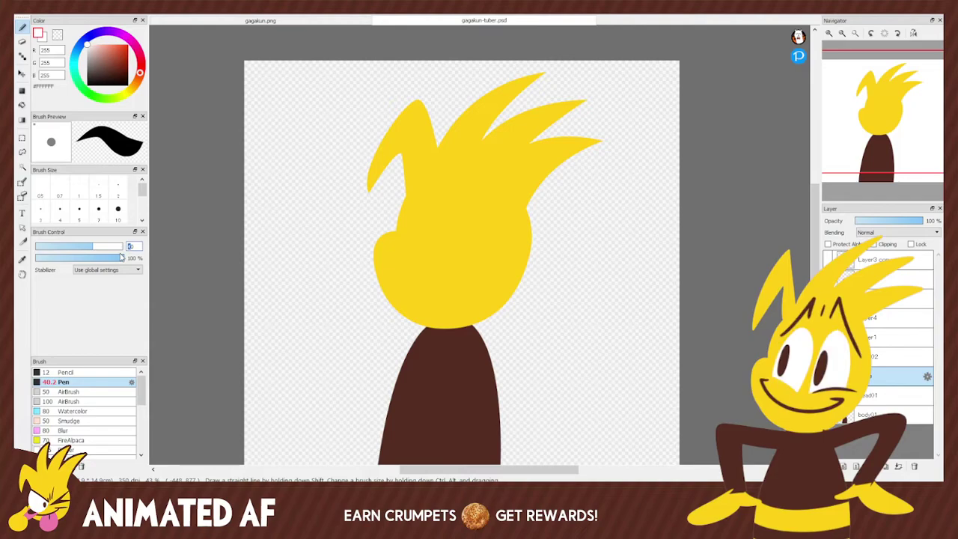
key(Return)
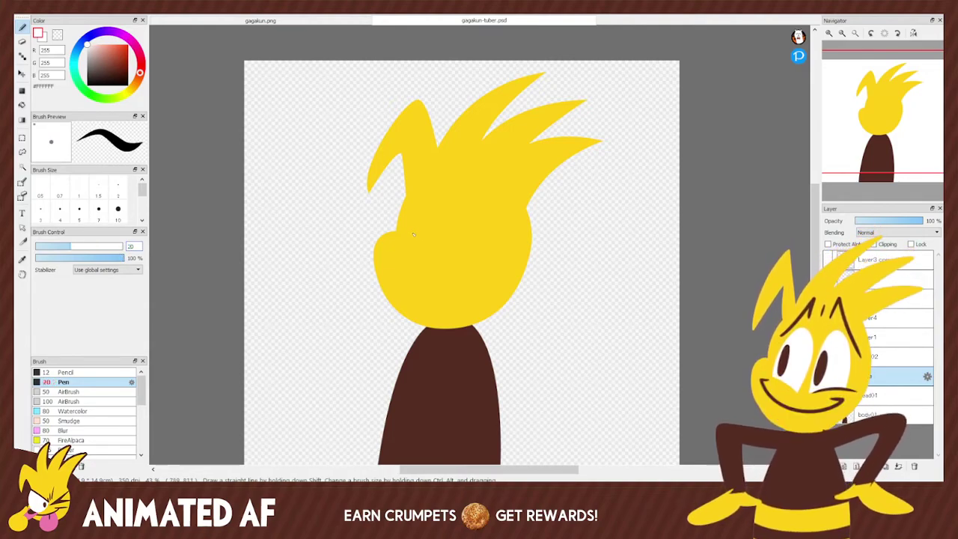
Try white strokes for the left eye's outline on the face, undoing and redrawing the arch and lower edge.
drag(407, 247, 451, 245)
key(ctrl+z)
mouse_move(403, 252)
mouse_down()
mouse_move(441, 241)
mouse_move(443, 271)
mouse_up()
key(ctrl+z)
key(ctrl+z)
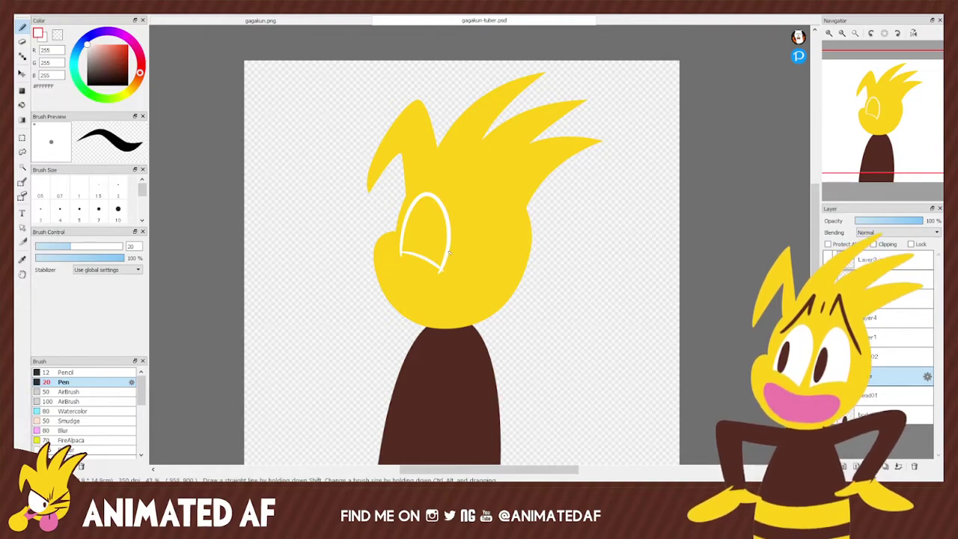
Try a matching white outline for the right eye, with a tall arch and a curved lower edge.
mouse_move(461, 258)
mouse_down()
mouse_move(513, 228)
mouse_move(519, 257)
mouse_up()
key(ctrl+z)
key(ctrl+z)
mouse_move(458, 271)
mouse_down()
mouse_move(495, 194)
mouse_move(520, 257)
mouse_up()
mouse_move(471, 273)
mouse_down()
mouse_move(492, 256)
mouse_move(524, 257)
mouse_up()
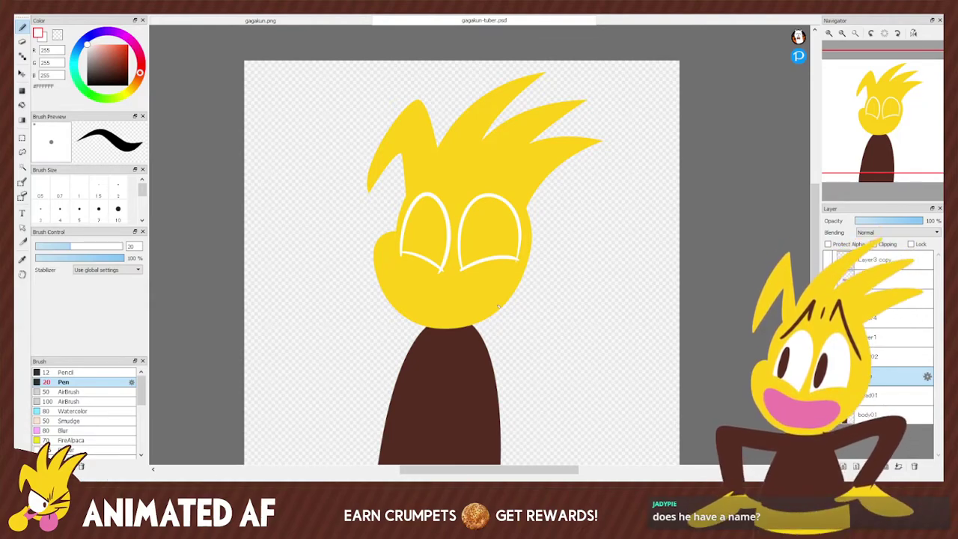
Undo the right eye's outline, retry it briefly, and undo all eye strokes on the face.
key(ctrl+z)
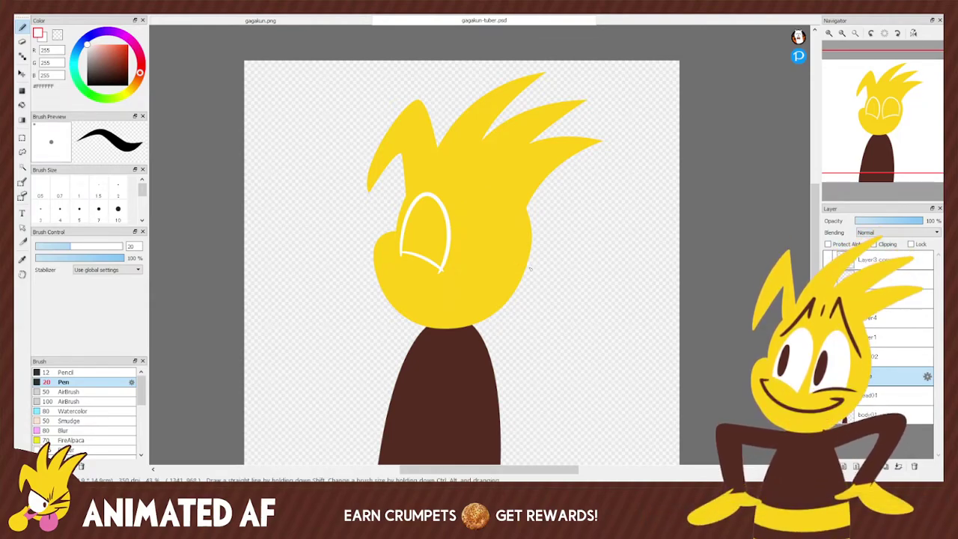
key(ctrl+z)
mouse_move(458, 270)
mouse_down()
mouse_move(490, 187)
mouse_move(495, 270)
mouse_up()
key(ctrl+z)
key(ctrl+z)
key(ctrl+z)
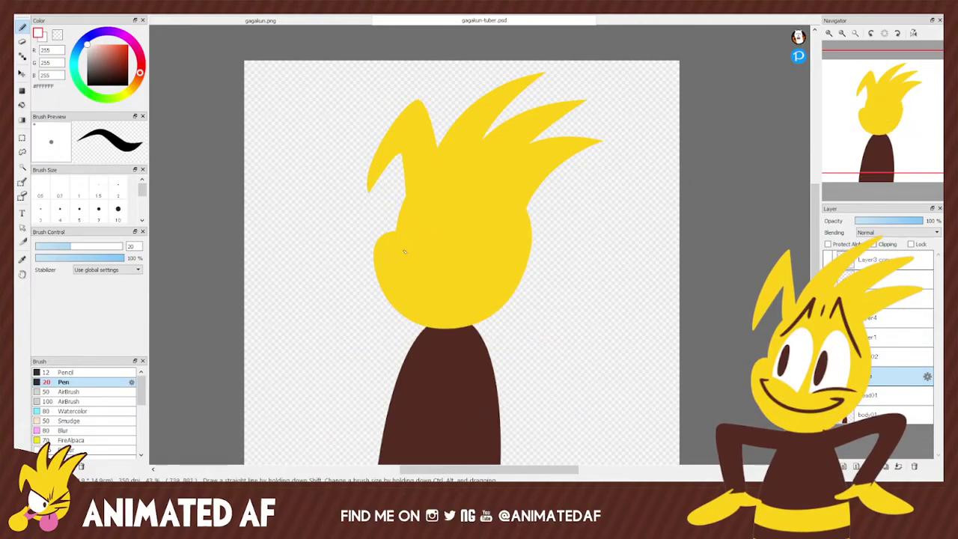
Redraw the left eye as a closed white outline with a slanted lower edge and start the right eye's arch.
mouse_move(404, 253)
mouse_down()
mouse_move(444, 217)
mouse_move(437, 272)
mouse_move(442, 261)
mouse_move(428, 258)
mouse_move(433, 277)
mouse_move(500, 195)
mouse_move(509, 256)
mouse_up()
key(ctrl+z)
key(ctrl+z)
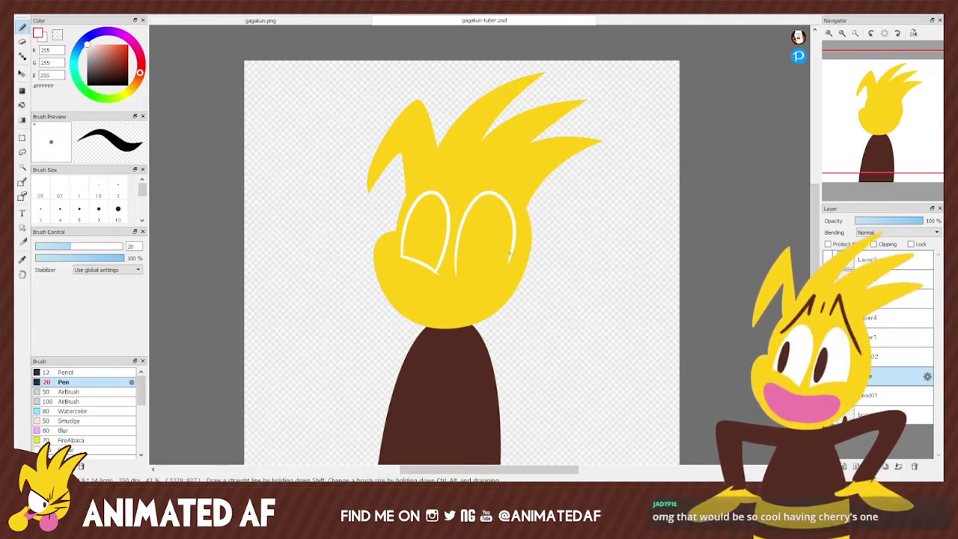
Redraw the right eye's white arch and refine its curved lower edge, undoing unwanted strokes.
key(ctrl+z)
drag(457, 274, 511, 258)
drag(457, 274, 515, 262)
key(ctrl+z)
drag(457, 274, 516, 265)
key(ctrl+z)
drag(457, 274, 515, 269)
key(ctrl+z)
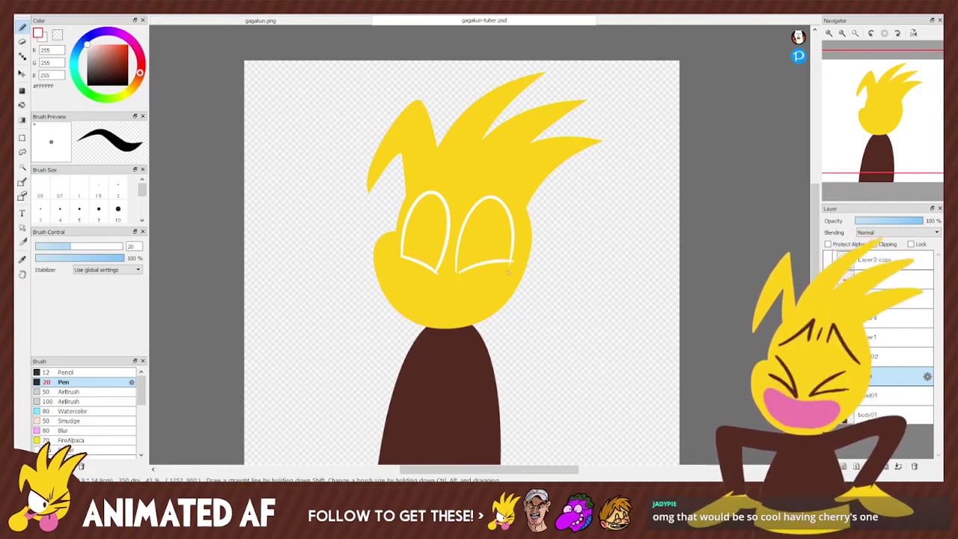
Close the right eye's lower edge, fill both eyes with white, and erase the stray line ends along their bottoms.
drag(458, 275, 518, 267)
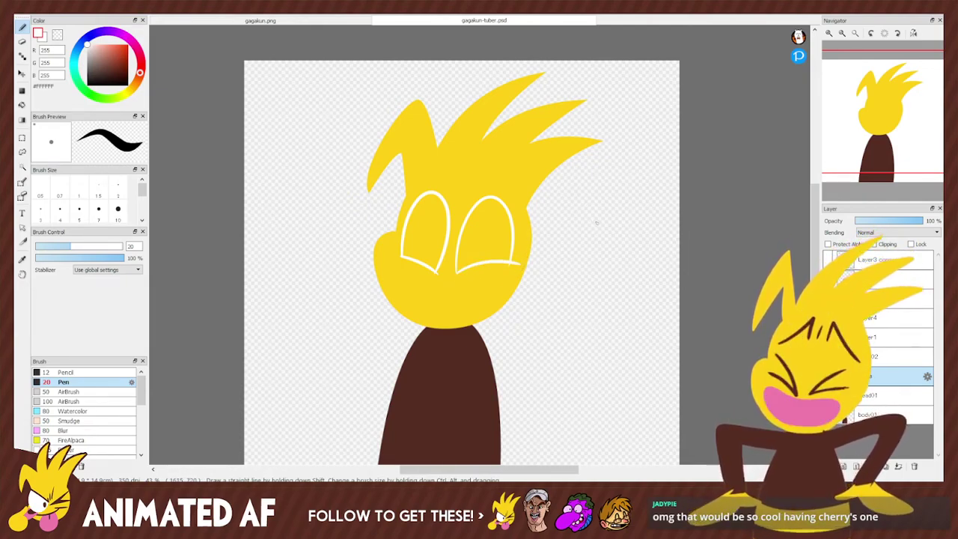
key(space)
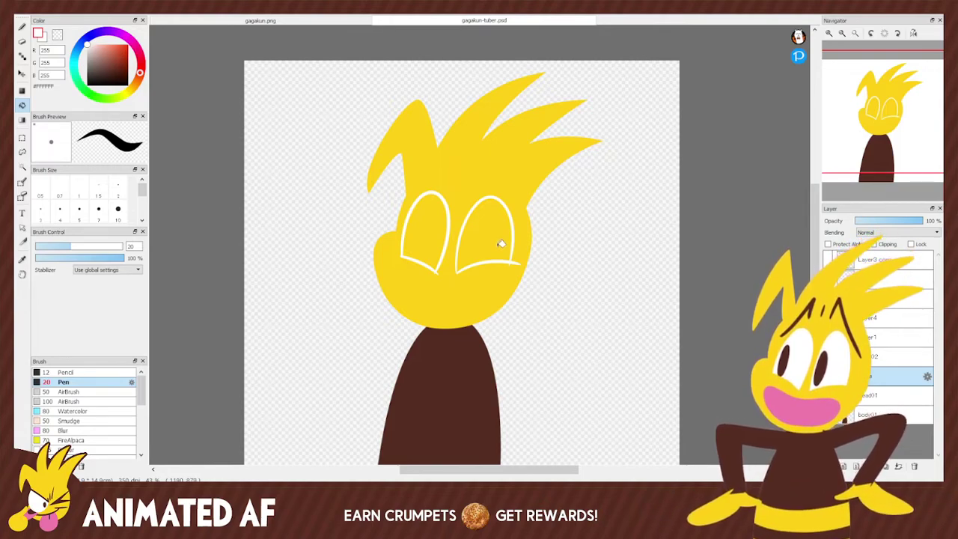
click(442, 225)
click(508, 244)
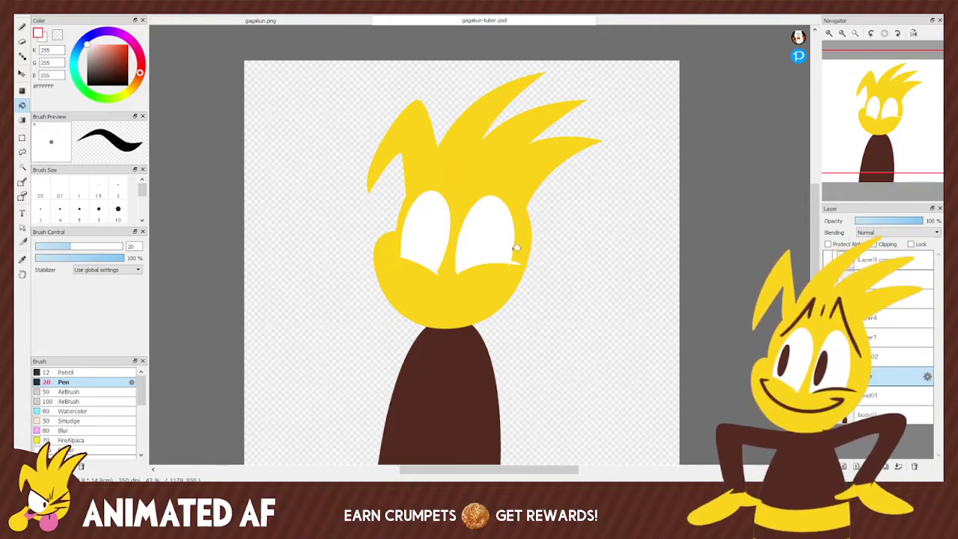
key(e)
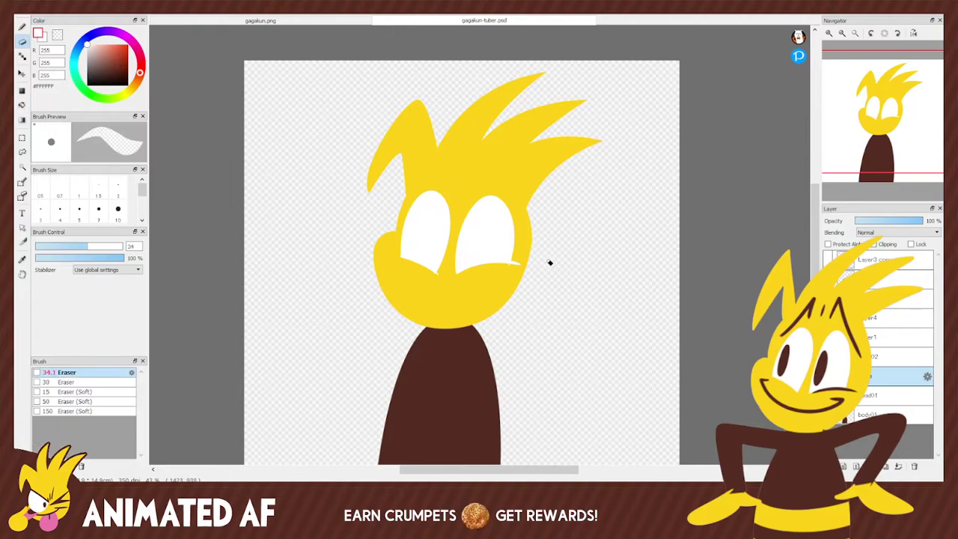
drag(453, 278, 523, 275)
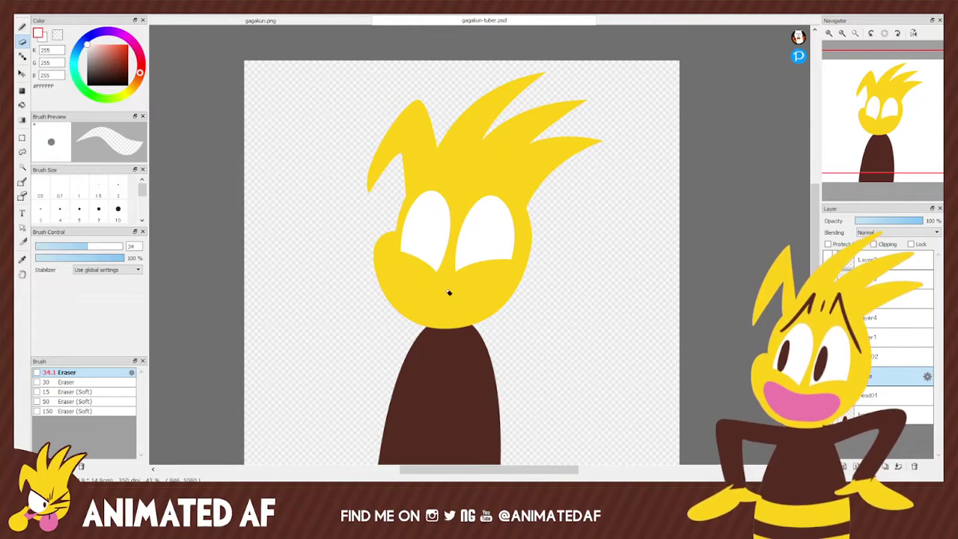
Rename the layer holding the white eyes as eyes01.
key(g)
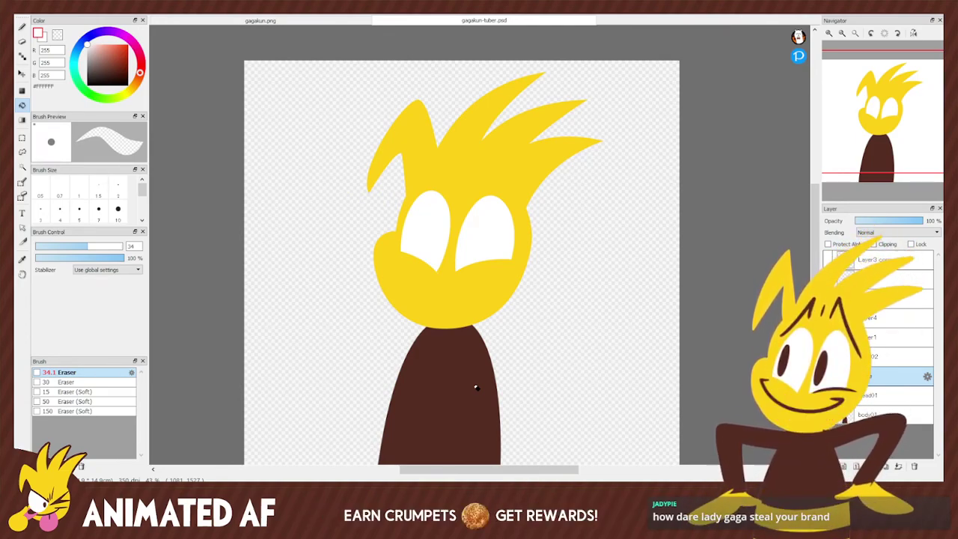
key(e)
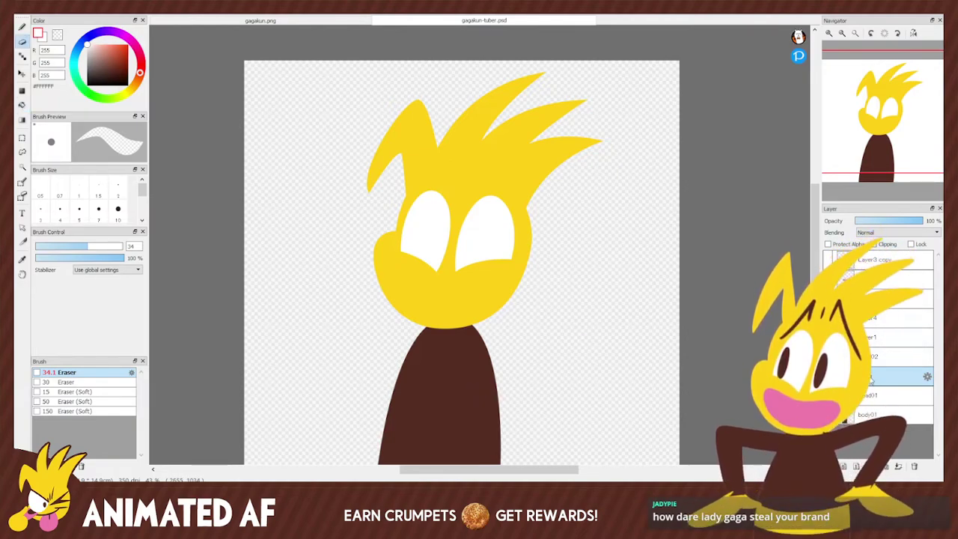
key(g)
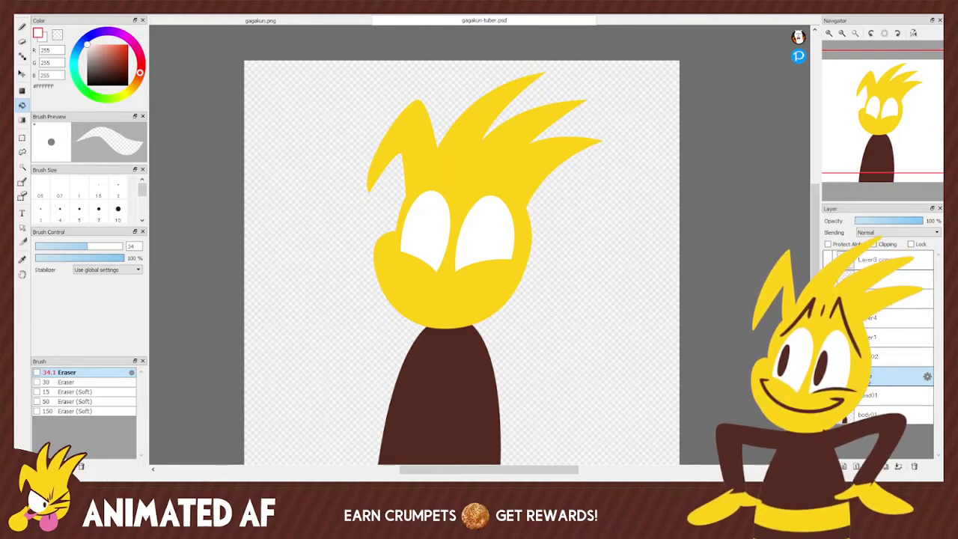
key(e)
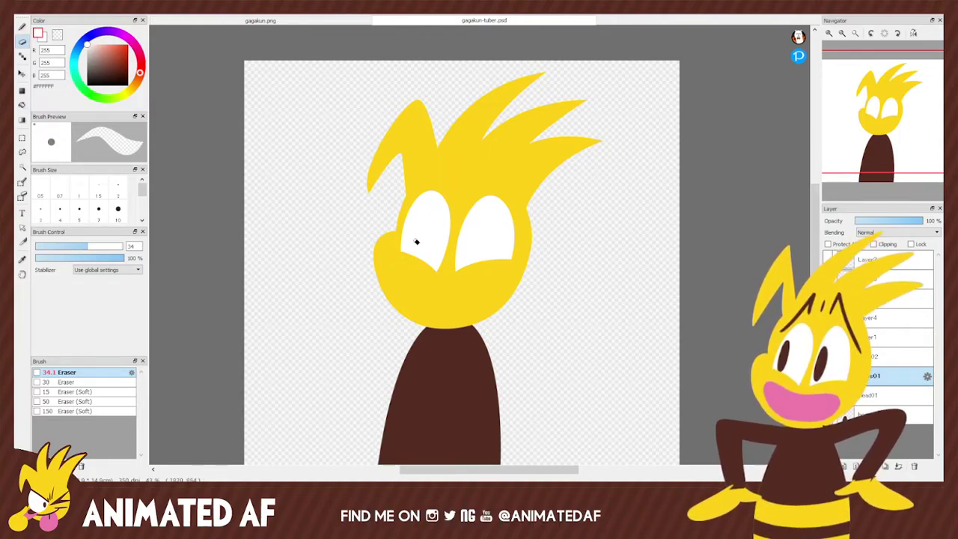
key(g)
key(e)
key(g)
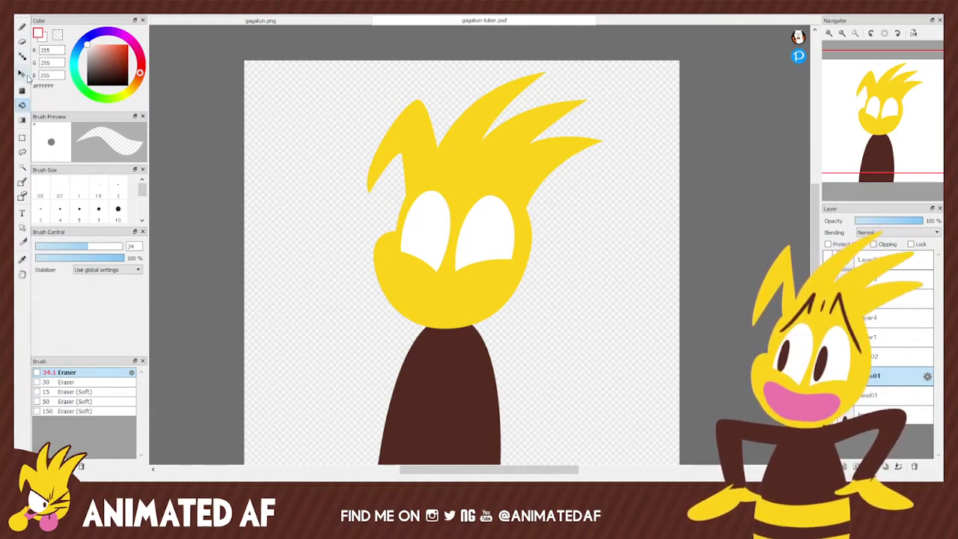
Lasso the right eye and move it slightly down and closer to the left eye.
click(22, 152)
mouse_move(448, 278)
mouse_down()
mouse_move(521, 181)
mouse_move(453, 292)
mouse_up()
key(v)
drag(489, 239, 483, 244)
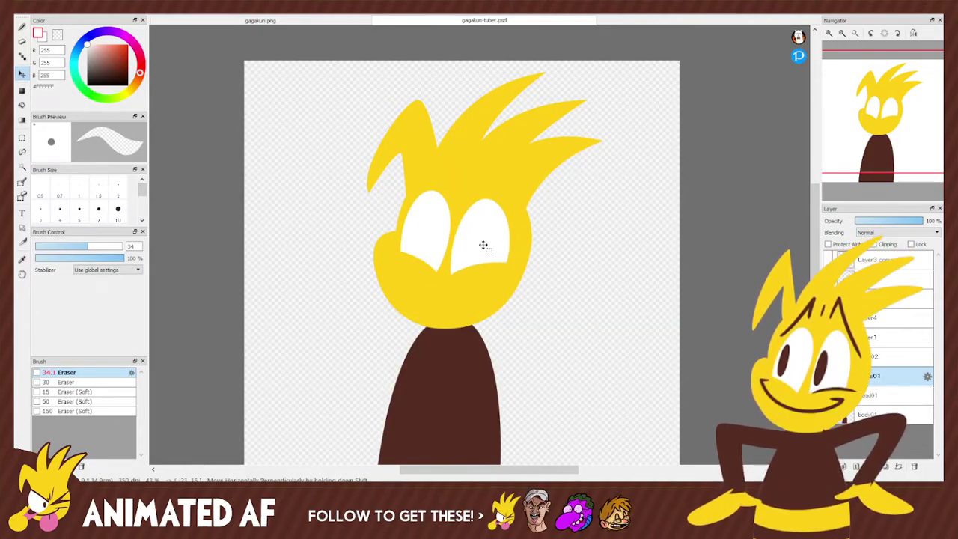
click(22, 152)
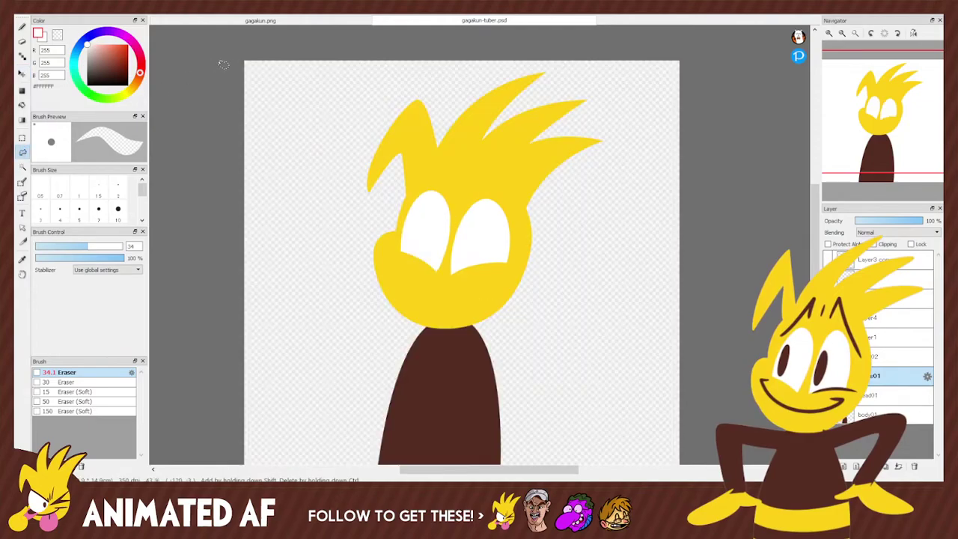
Add a layer named face01 above eyes01.
key(e)
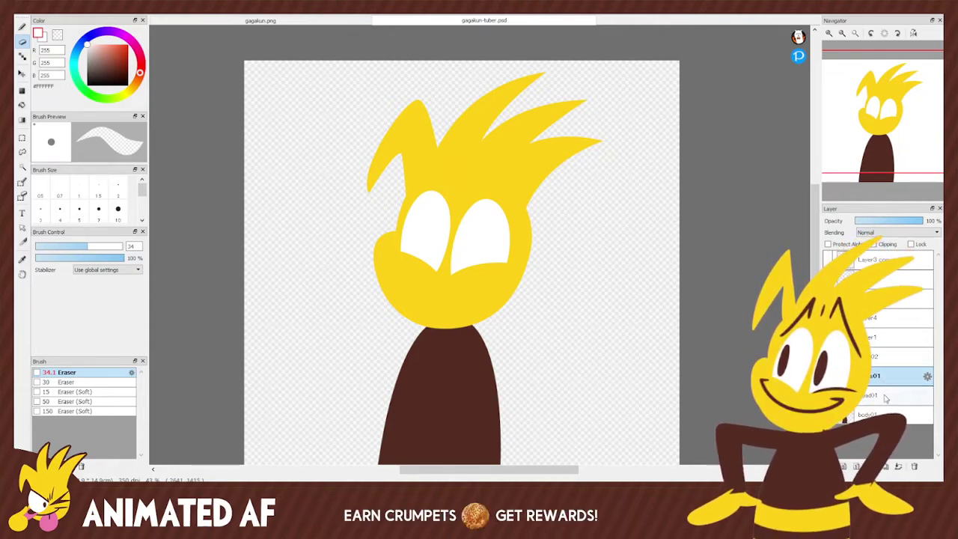
key(l)
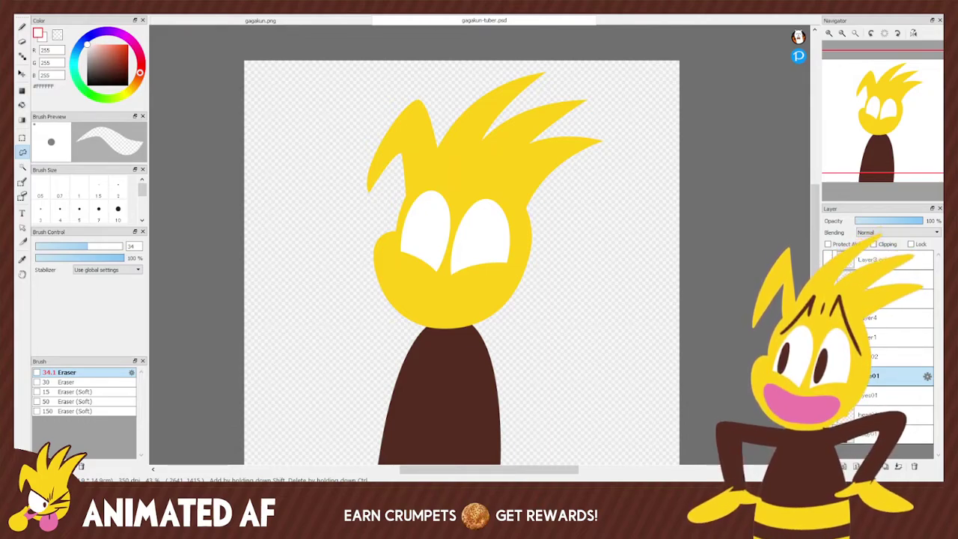
key(e)
key(l)
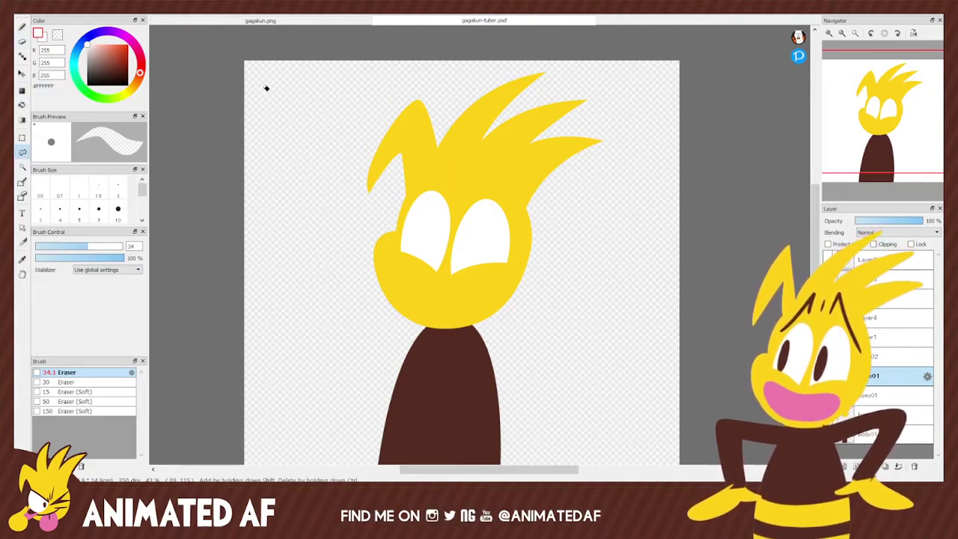
key(e)
Sample the body's dark brown (#552D21) and switch to the size 20 Pen for drawing on face01.
key(i)
click(459, 359)
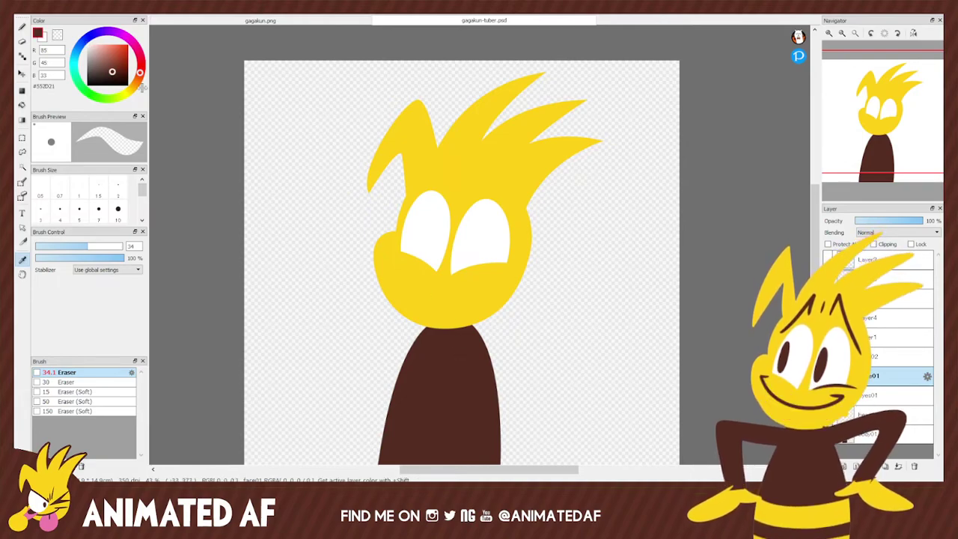
click(22, 27)
click(23, 41)
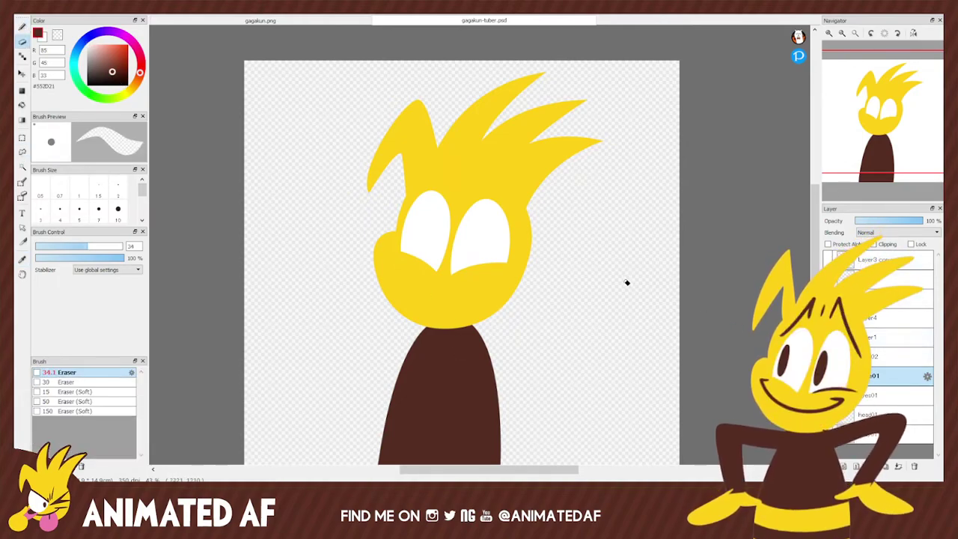
key(l)
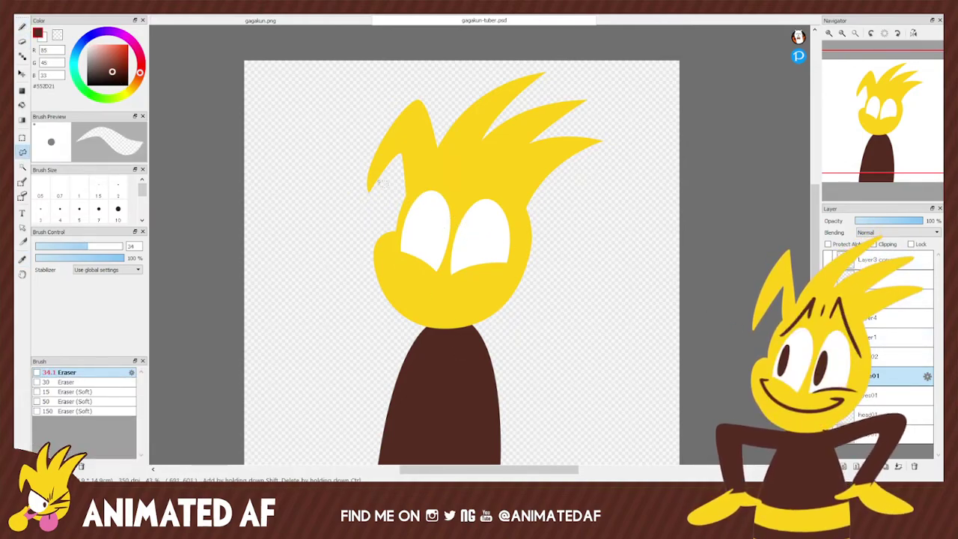
click(22, 26)
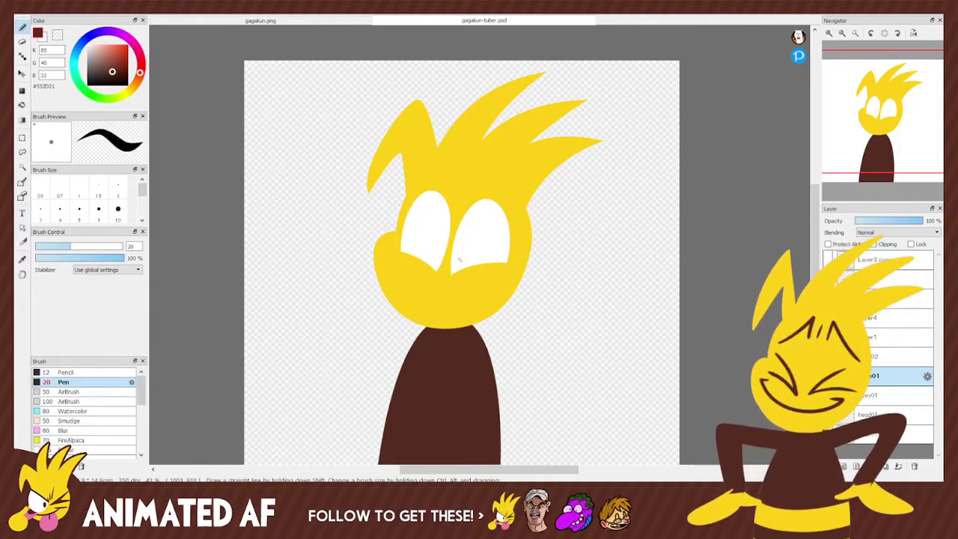
Try a narrow slanted brown pupil along the right eye's inner edge, redrawing its outline and filling it in.
drag(458, 249, 460, 265)
key(ctrl+z)
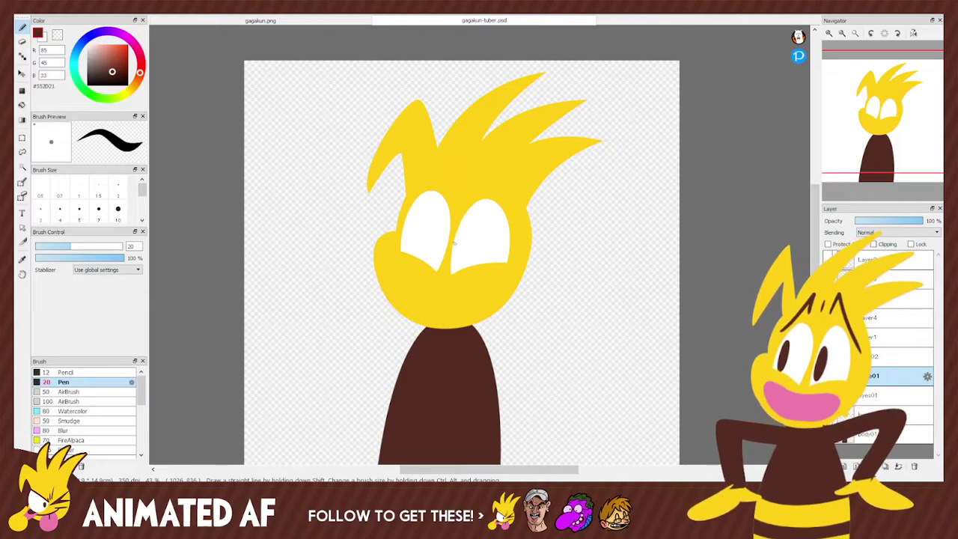
drag(463, 218, 458, 264)
key(ctrl+z)
drag(463, 220, 452, 263)
key(ctrl+z)
drag(463, 219, 458, 262)
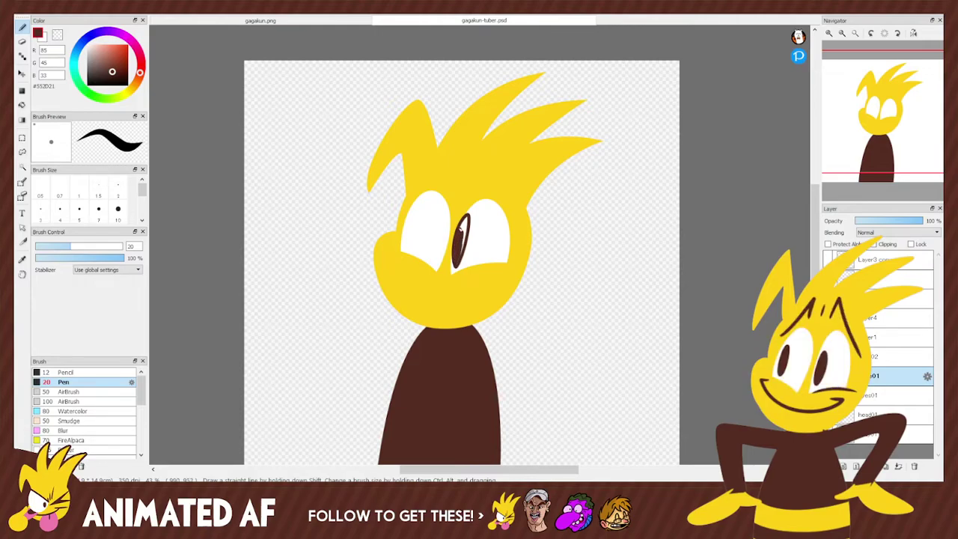
drag(465, 219, 462, 254)
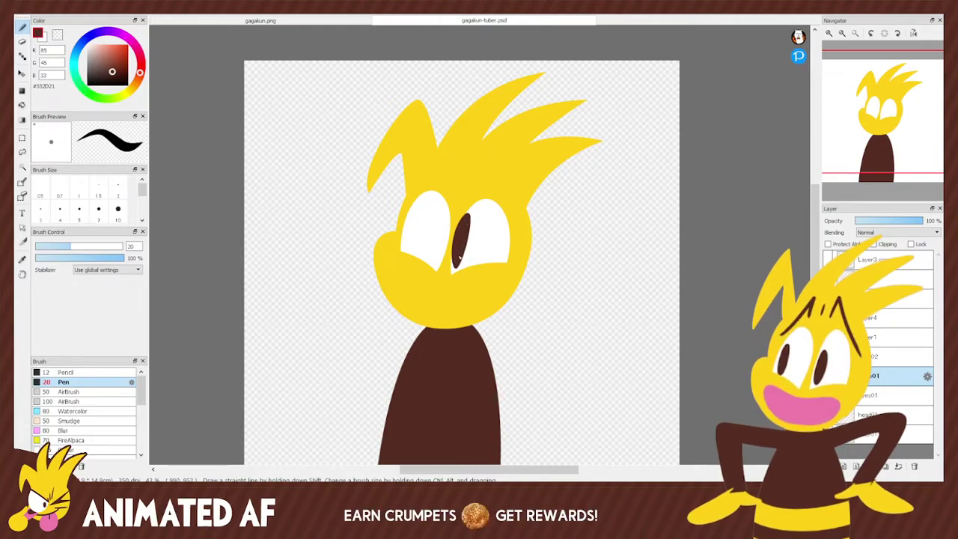
Try a matching filled pupil on the left eye's outer edge and undo it.
mouse_move(402, 241)
mouse_down()
mouse_move(417, 210)
mouse_move(407, 241)
mouse_up()
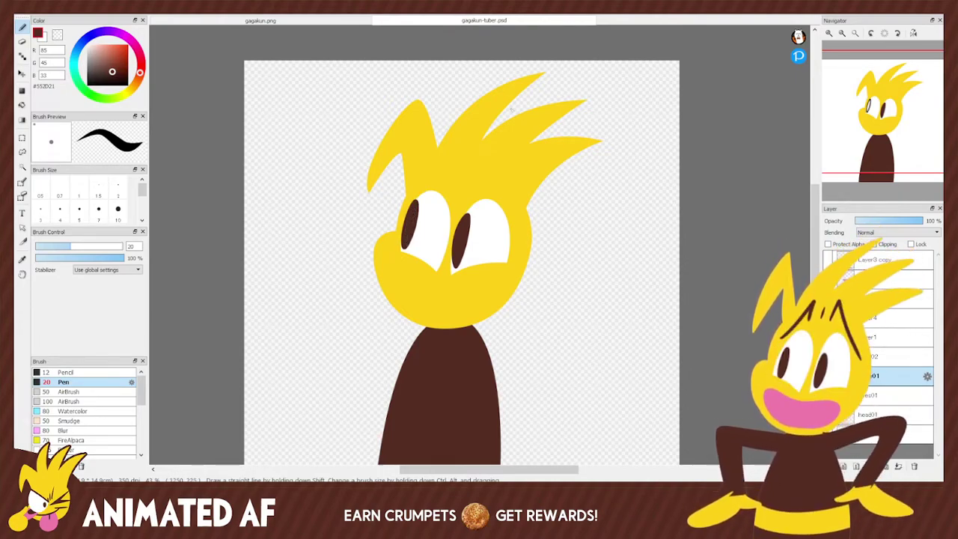
key(ctrl+z)
key(ctrl+z)
key(ctrl+z)
key(ctrl+z)
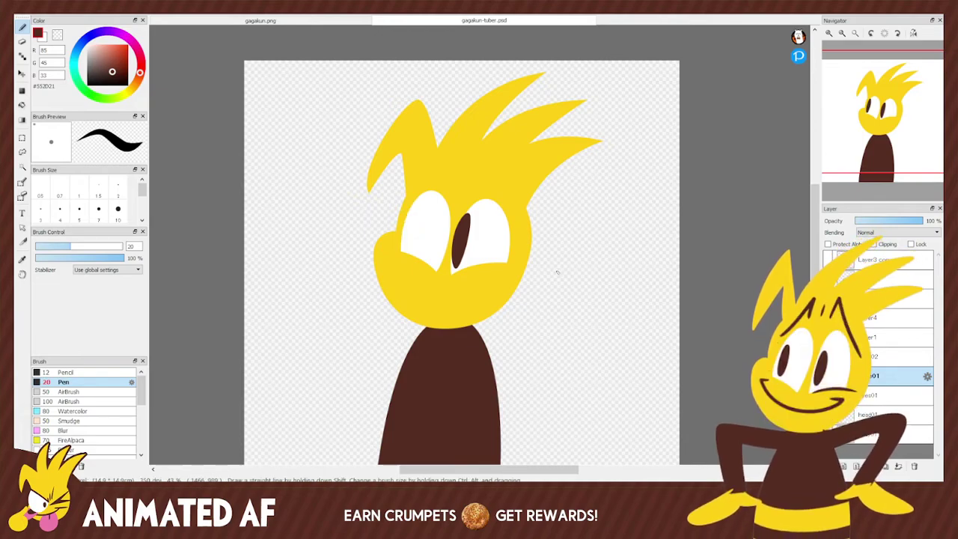
Clear the pupil strokes and redraw the left eye's pupil as a smaller filled brown oval inside the white.
drag(410, 221, 409, 247)
key(ctrl+z)
key(ctrl+z)
drag(410, 212, 408, 245)
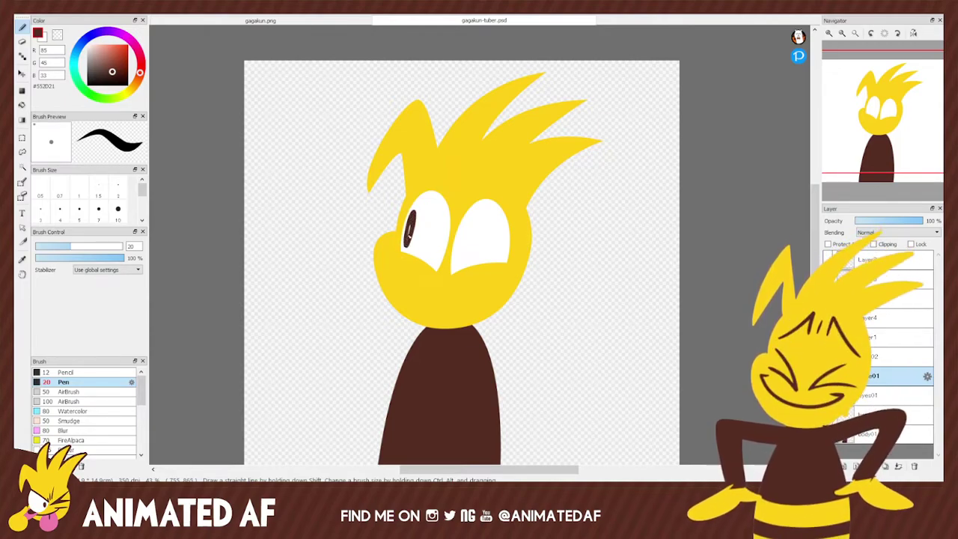
key(ctrl+z)
mouse_move(410, 212)
mouse_down()
mouse_move(410, 250)
mouse_move(412, 222)
mouse_up()
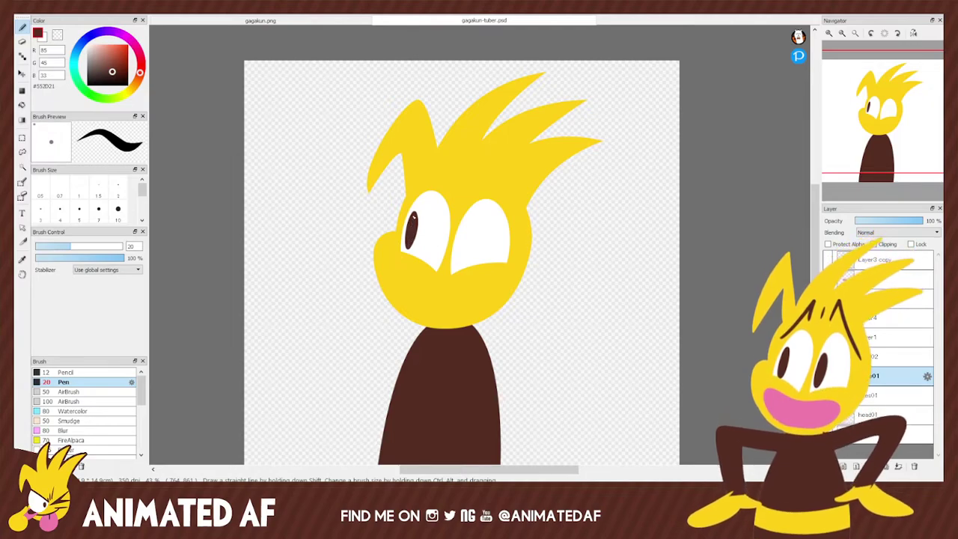
Draw a matching small filled brown pupil near the right eye's inner edge, undoing unwanted strokes.
mouse_move(457, 262)
mouse_down()
mouse_move(464, 223)
mouse_move(459, 263)
mouse_move(463, 235)
mouse_up()
key(ctrl+z)
key(ctrl+z)
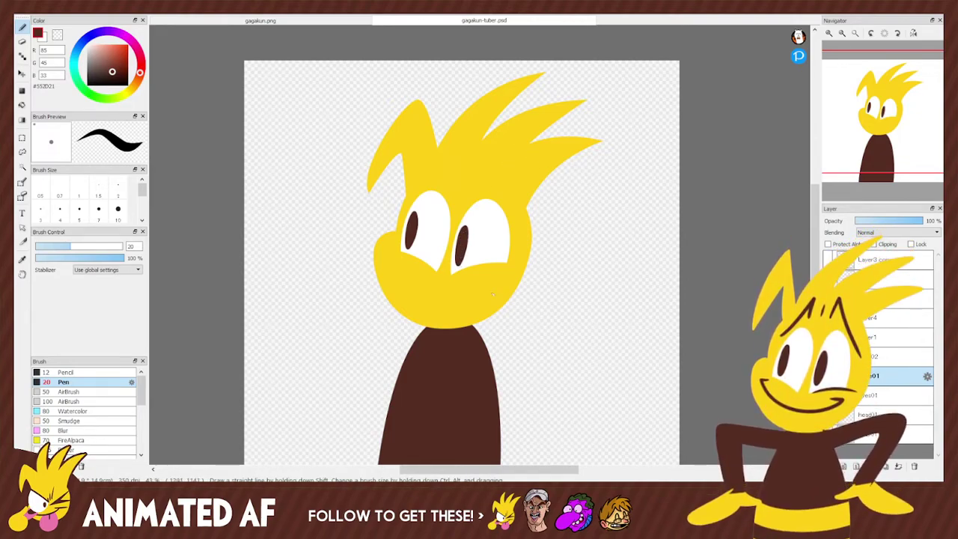
Draw a curved brown lid line under the right eye, undoing attempts until it follows the eye's lower edge.
drag(449, 277, 516, 264)
key(ctrl+z)
drag(449, 275, 516, 263)
key(ctrl+z)
key(ctrl+z)
key(ctrl+z)
drag(449, 275, 514, 264)
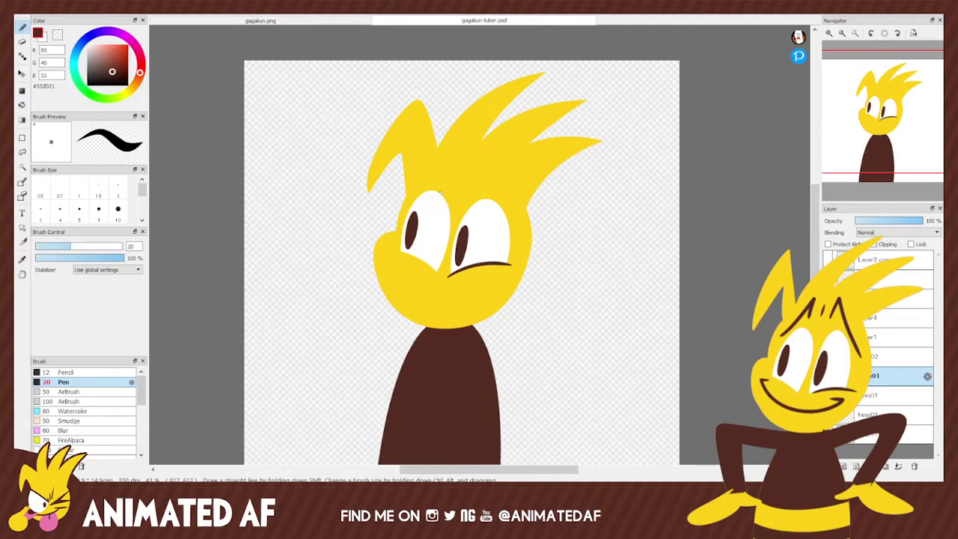
Draw a worried left eyebrow rising from above the left eye to the forehead, with short wrinkle strokes beside its peak.
drag(416, 196, 455, 151)
key(ctrl+z)
drag(413, 196, 455, 154)
key(ctrl+z)
drag(413, 196, 463, 154)
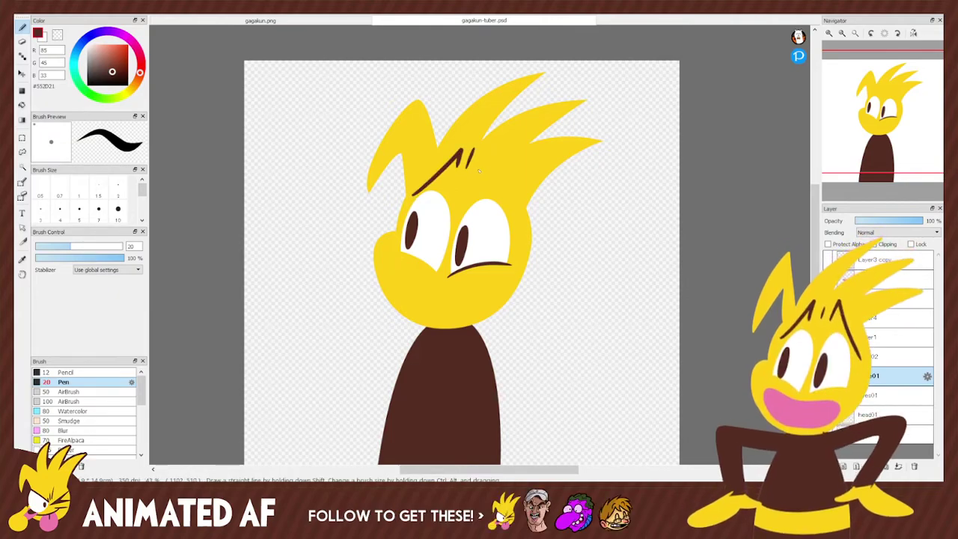
Draw the right eyebrow curving from the forehead's peak down to the right eye's outer side, undoing unwanted strokes.
drag(479, 171, 517, 214)
key(ctrl+z)
drag(482, 150, 512, 214)
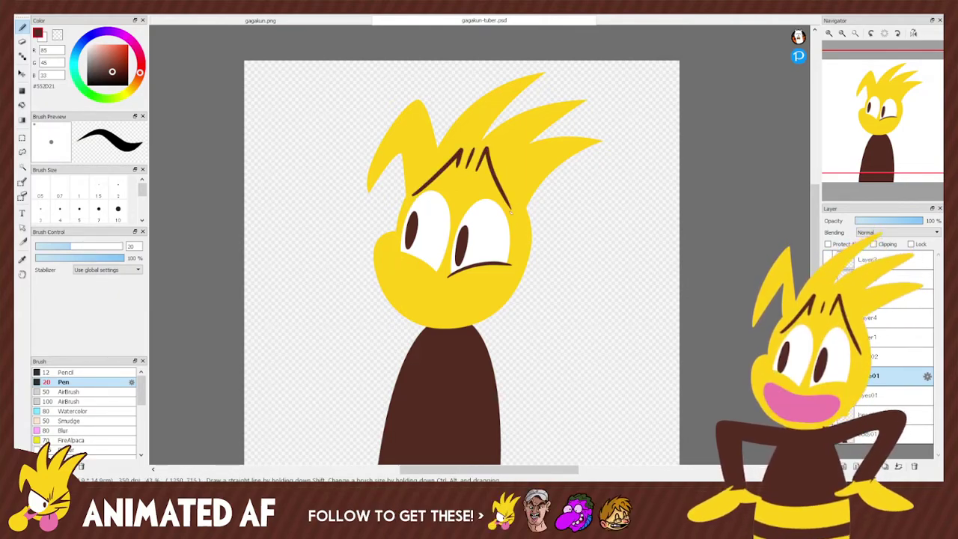
key(ctrl+z)
drag(485, 148, 515, 202)
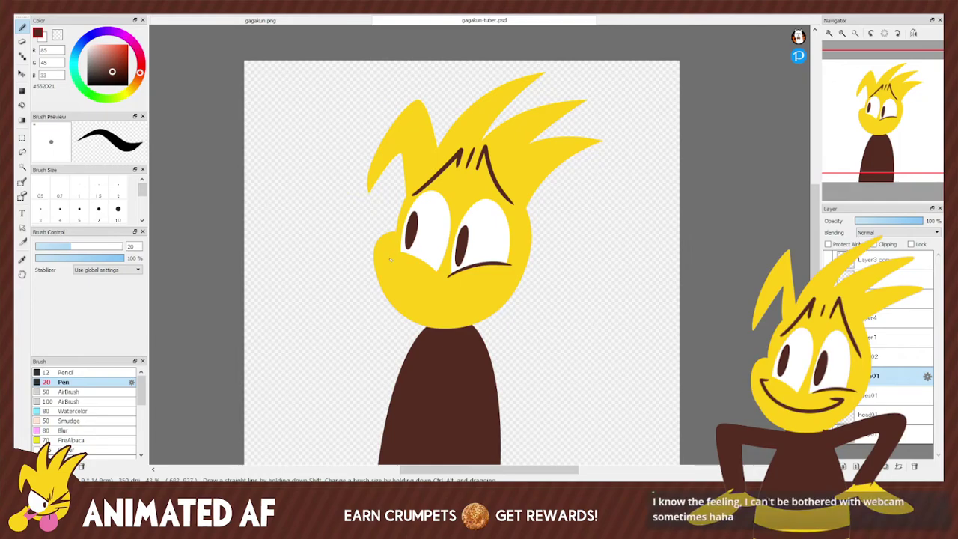
Draw a wide curved smile from the left cheek to below the right eye, with a short crease at its right end.
drag(386, 258, 492, 288)
key(ctrl+z)
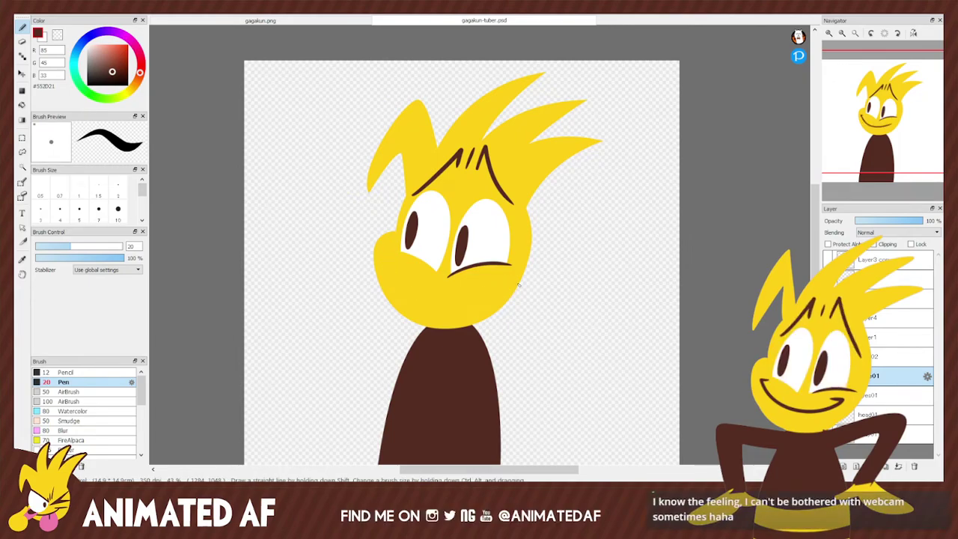
drag(388, 253, 471, 293)
key(ctrl+z)
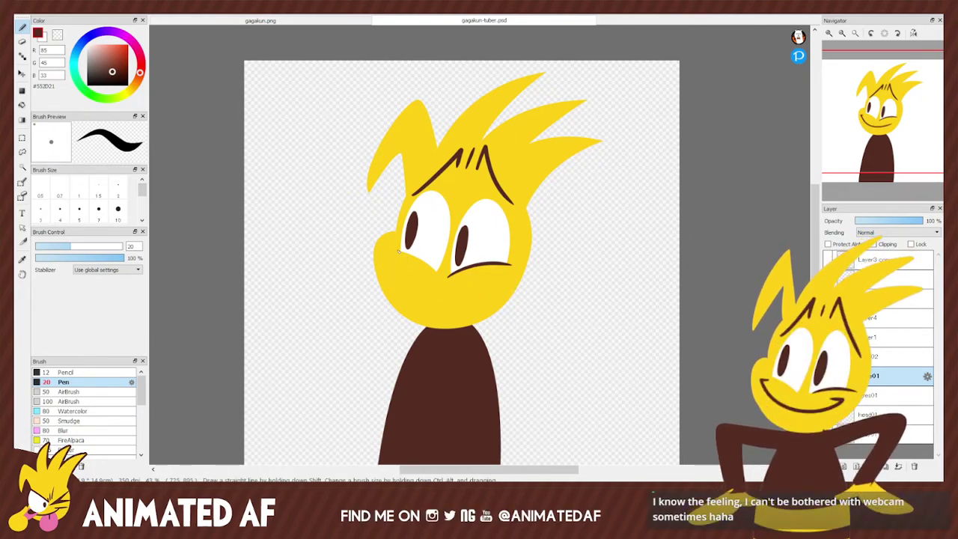
mouse_move(386, 255)
mouse_down()
mouse_move(464, 289)
mouse_move(485, 277)
mouse_up()
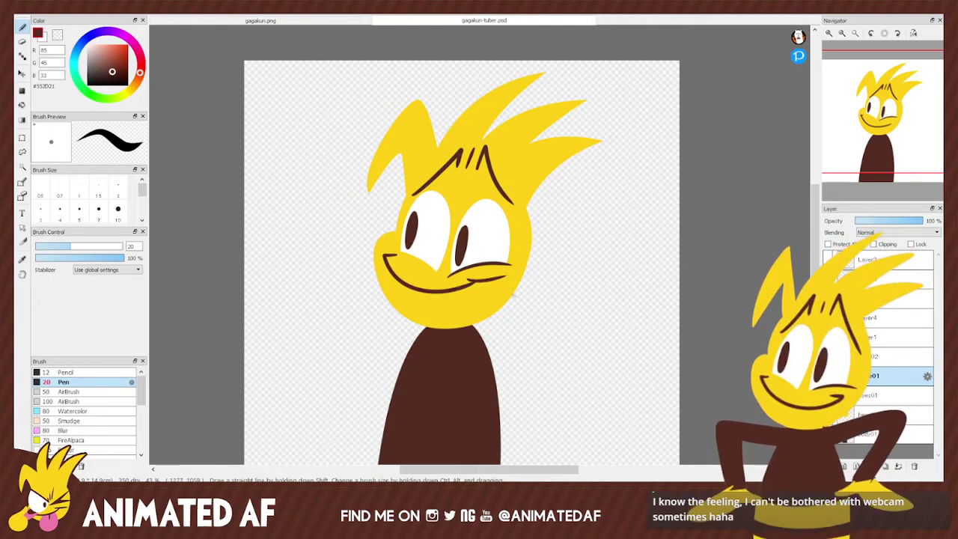
key(ctrl+z)
mouse_move(386, 258)
mouse_down()
mouse_move(454, 298)
mouse_move(494, 292)
mouse_up()
key(ctrl+z)
mouse_move(382, 256)
mouse_down()
mouse_move(484, 283)
mouse_move(493, 280)
mouse_up()
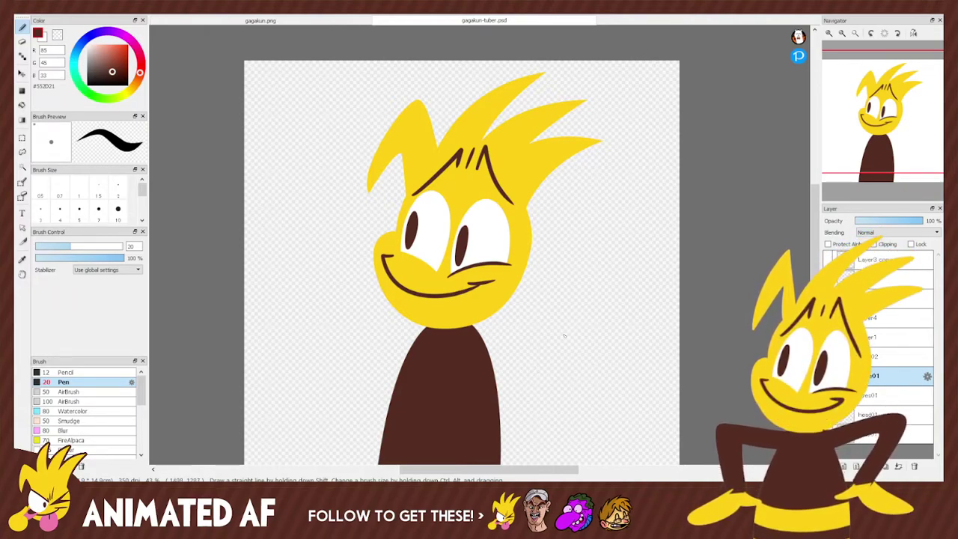
Replace the smile with a new curve from the left cheek to below the right eye, keeping a short crease at its right end.
key(ctrl+z)
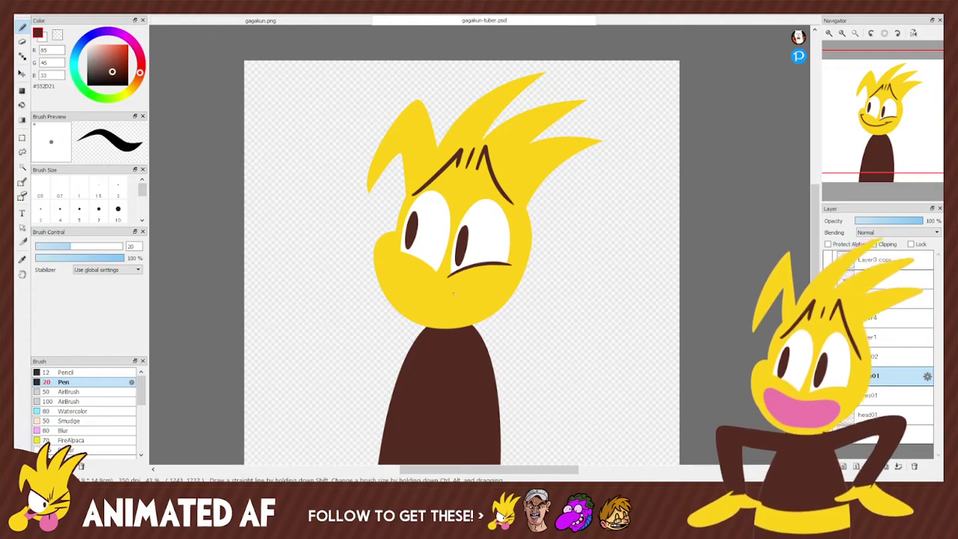
mouse_move(384, 255)
mouse_down()
mouse_move(494, 293)
mouse_move(496, 285)
mouse_up()
key(ctrl+z)
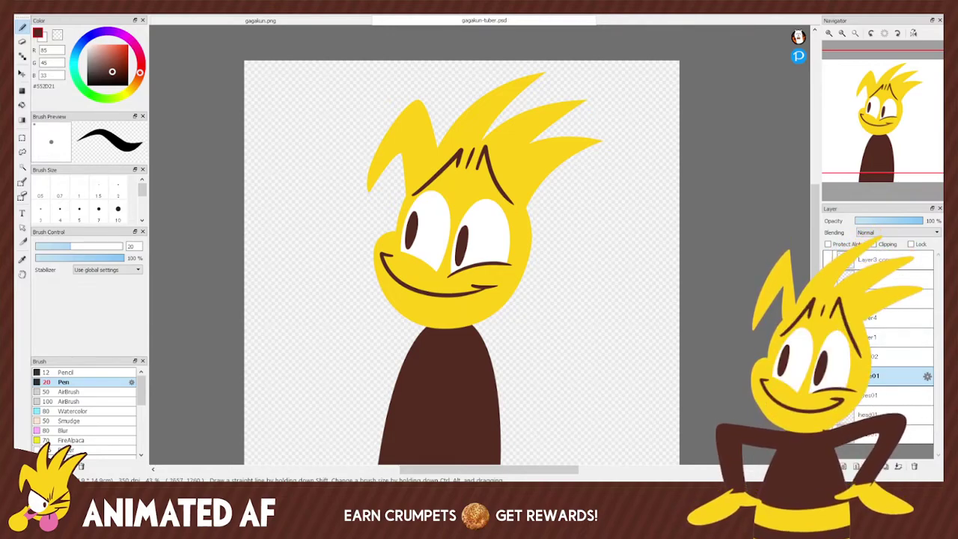
click(880, 395)
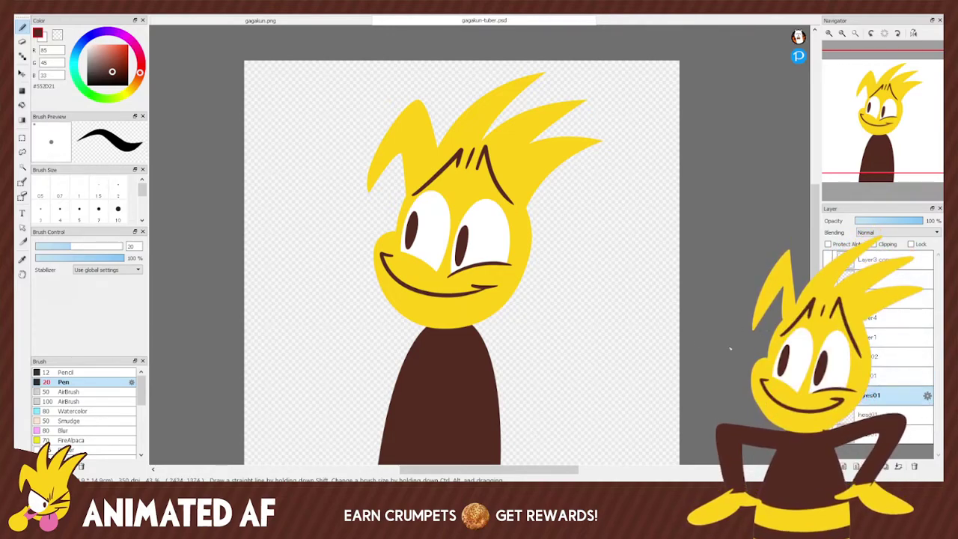
key(e)
key(b)
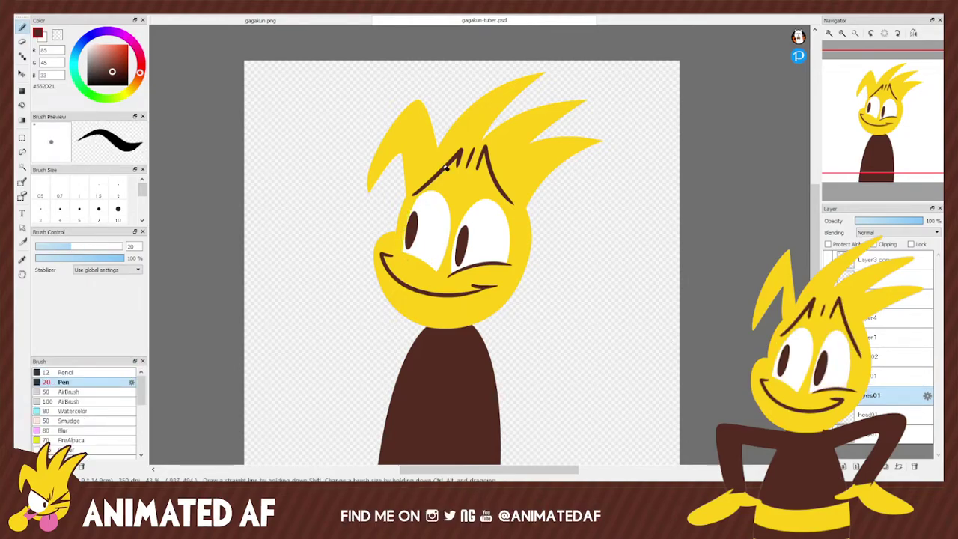
key(e)
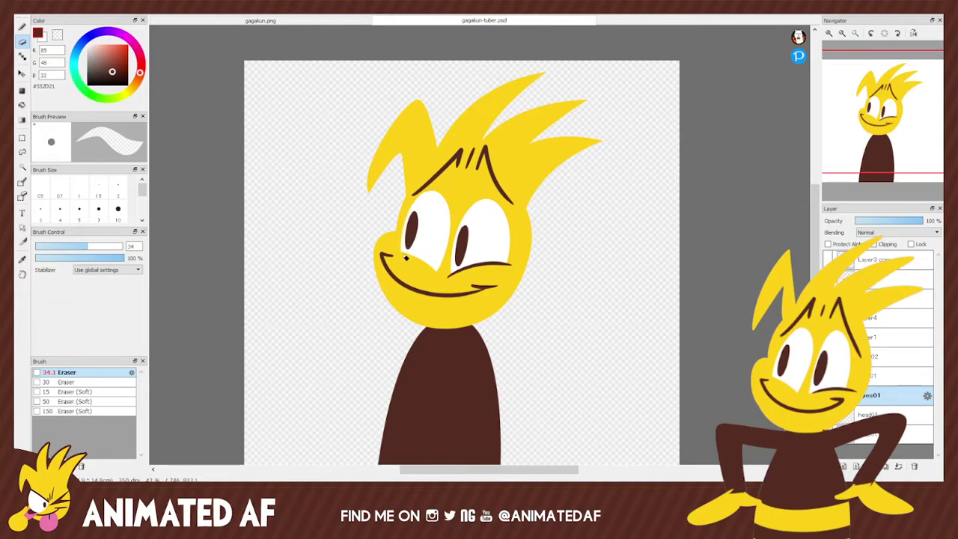
key(b)
key(e)
key(b)
key(e)
On the layer holding the facial lines, lasso the left pupil, nudge it slightly and clear the selection.
click(888, 376)
key(b)
key(e)
key(b)
key(e)
key(b)
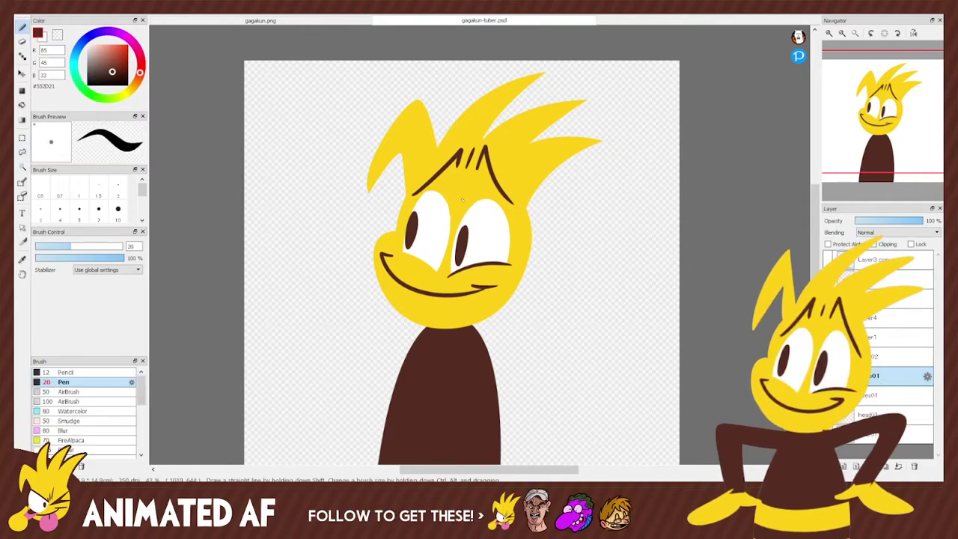
key(l)
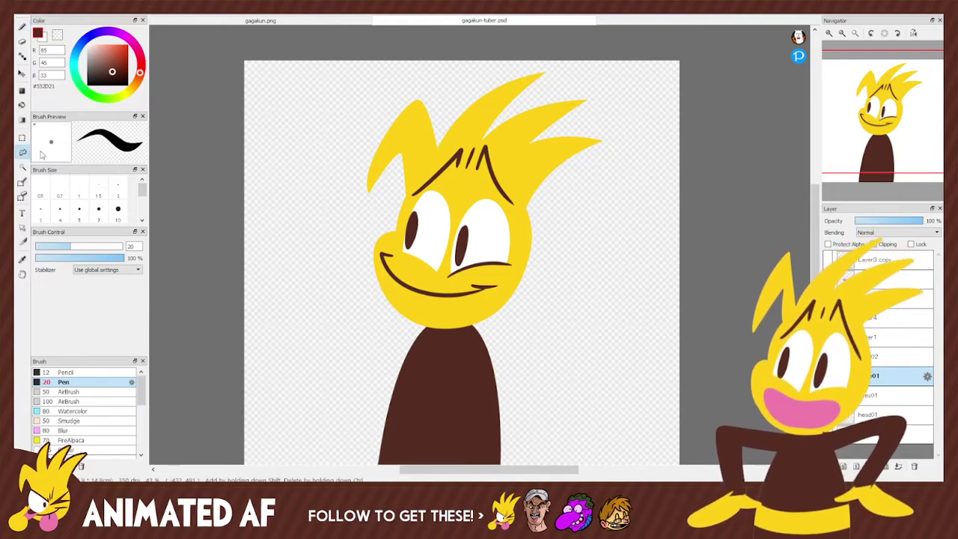
drag(419, 196, 417, 232)
key(v)
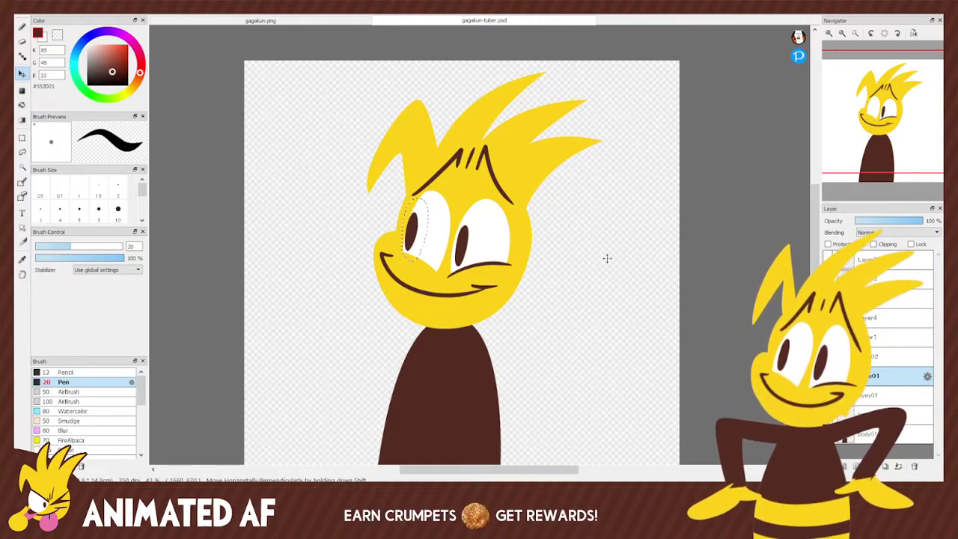
click(22, 153)
click(226, 62)
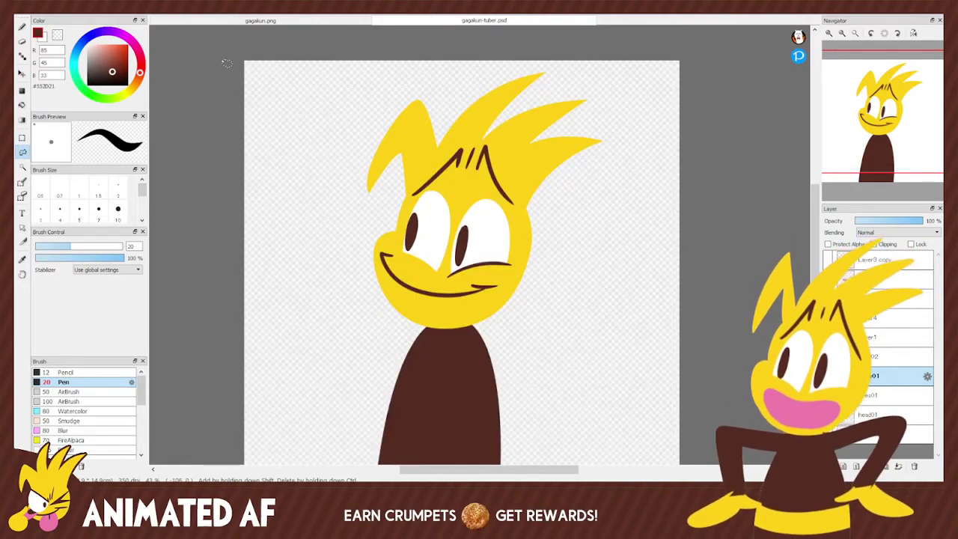
Lasso the right pupil, move it slightly towards the nose side of its eye and clear the selection.
mouse_move(462, 232)
mouse_down()
mouse_move(437, 196)
mouse_move(445, 176)
mouse_move(451, 218)
mouse_move(440, 224)
mouse_up()
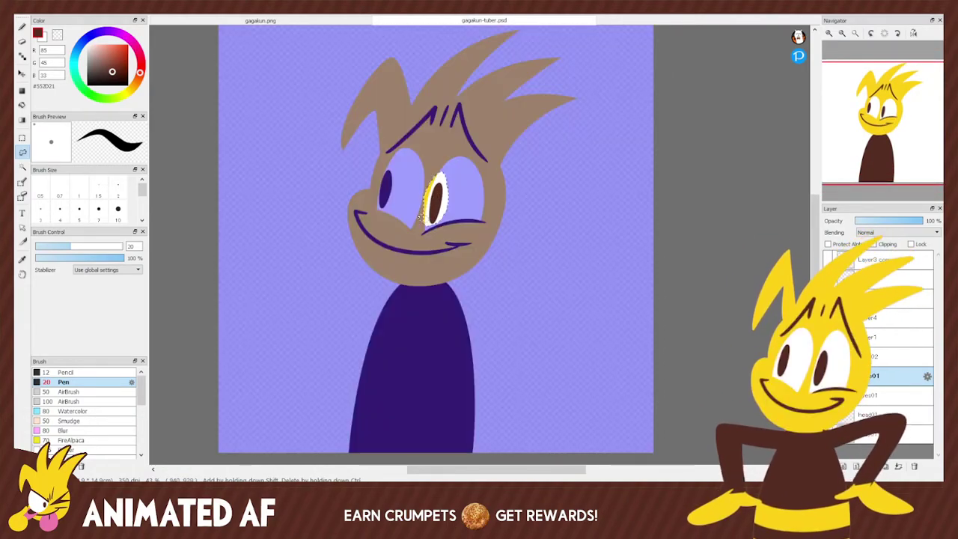
click(21, 74)
drag(438, 200, 432, 204)
click(23, 152)
key(ctrl+a)
key(ctrl+d)
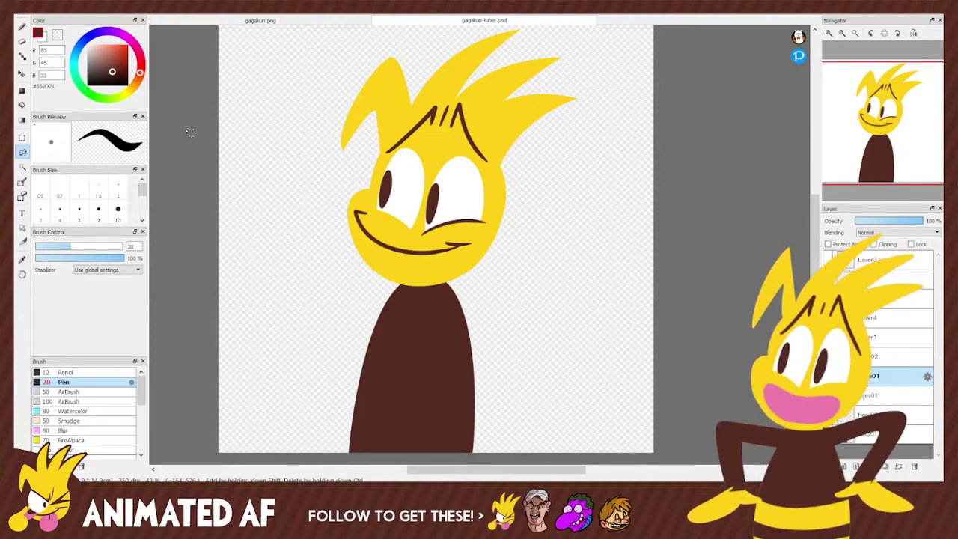
Erase both brown pupils from the layer holding the facial lines.
key(e)
drag(391, 176, 383, 205)
drag(437, 175, 438, 216)
key(l)
key(e)
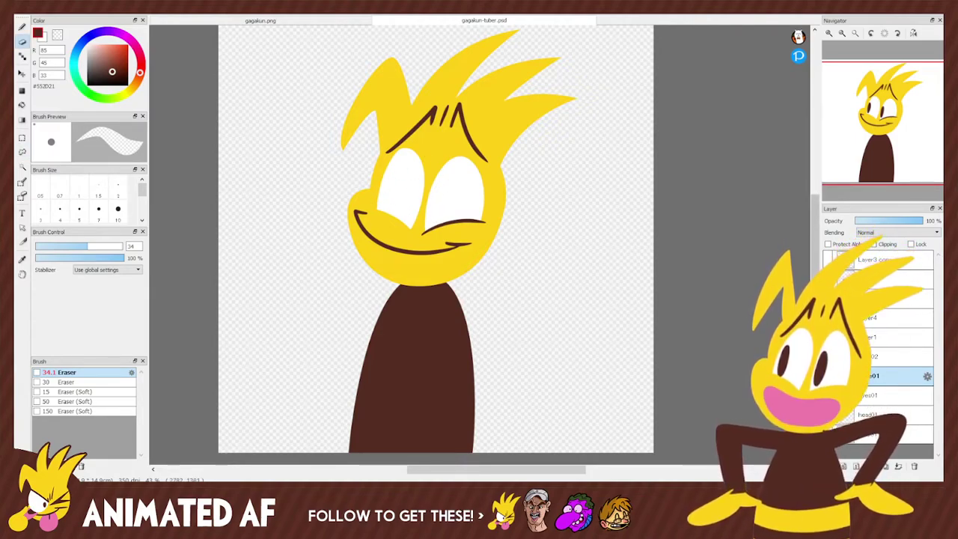
On the eyes01 layer with alpha protected, draw a filled brown left pupil against the eye's outer edge, undoing unwanted strokes.
click(881, 399)
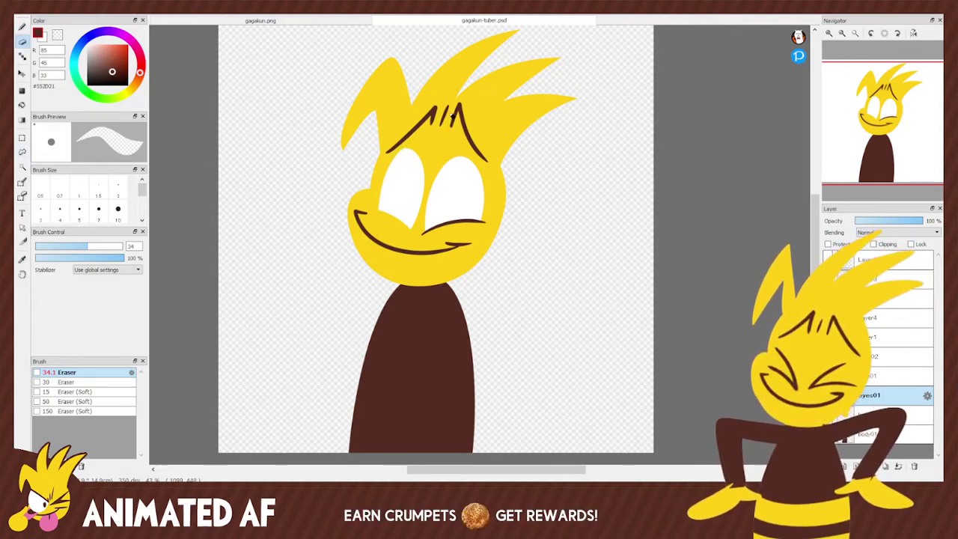
key(l)
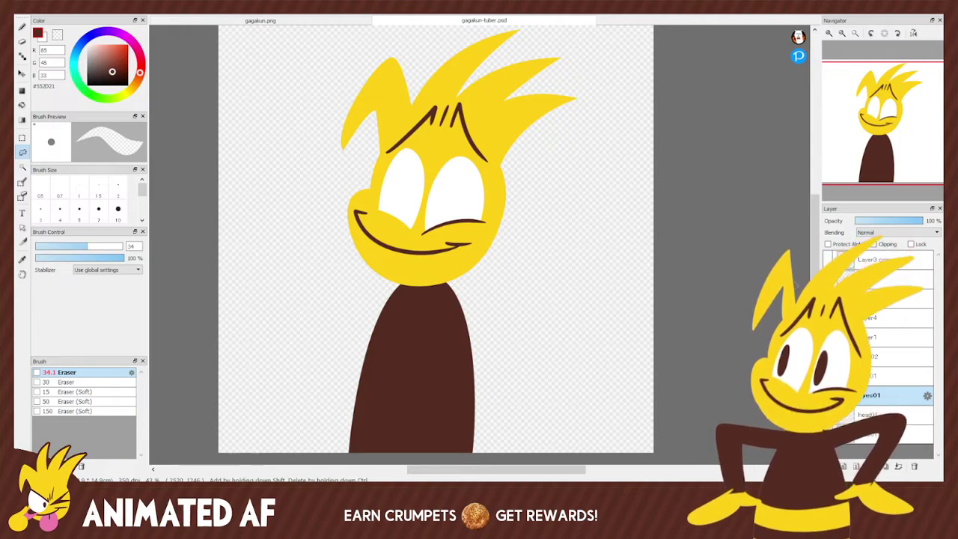
key(b)
click(828, 244)
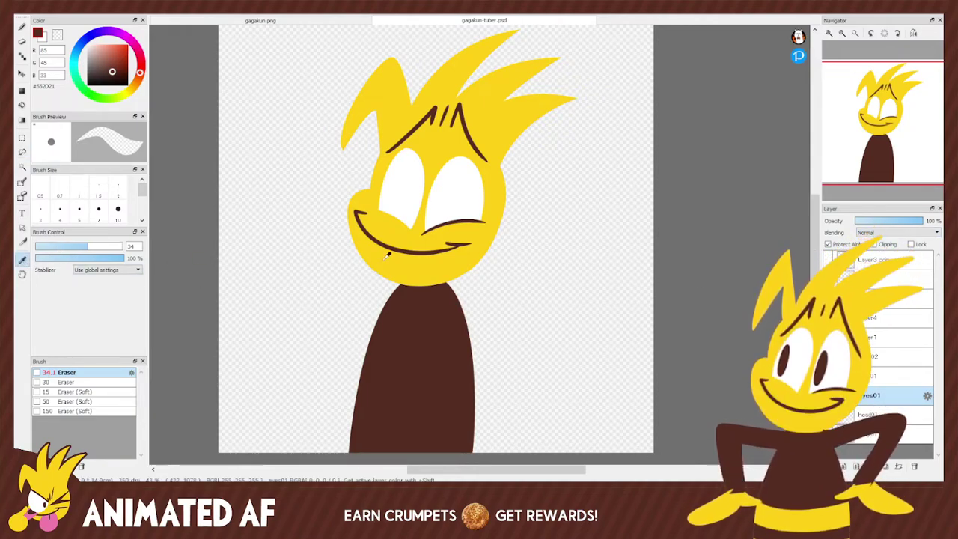
key(b)
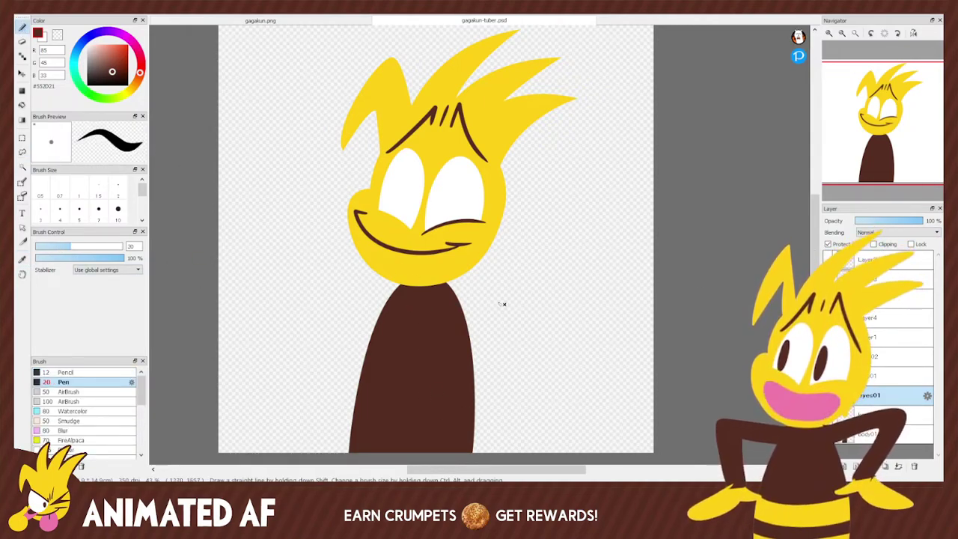
drag(391, 172, 383, 211)
key(ctrl+z)
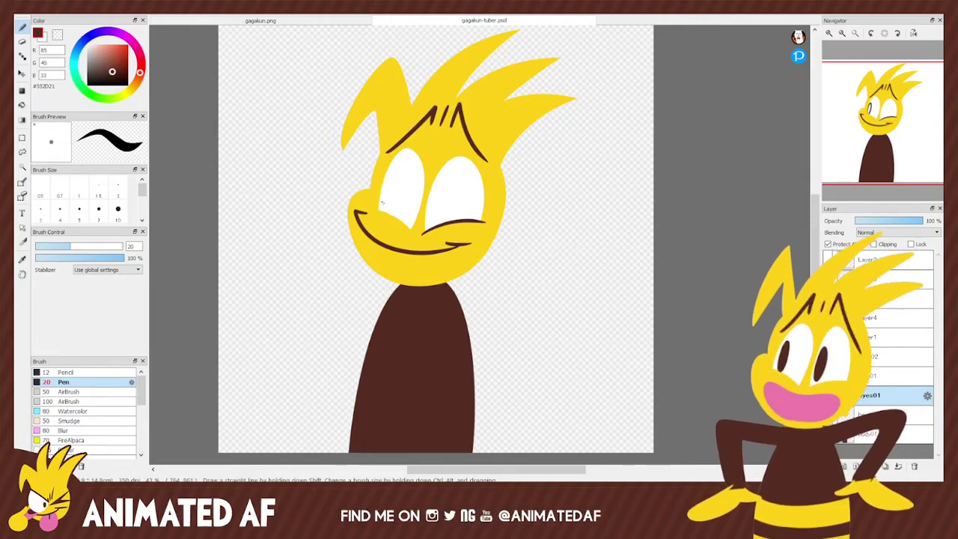
mouse_move(389, 179)
mouse_down()
mouse_move(387, 193)
mouse_move(392, 172)
mouse_up()
key(ctrl+z)
key(ctrl+z)
mouse_move(385, 209)
mouse_down()
mouse_move(392, 172)
mouse_move(383, 207)
mouse_up()
key(ctrl+z)
drag(391, 174, 387, 213)
key(ctrl+z)
drag(391, 172, 386, 214)
key(ctrl+z)
drag(391, 172, 387, 213)
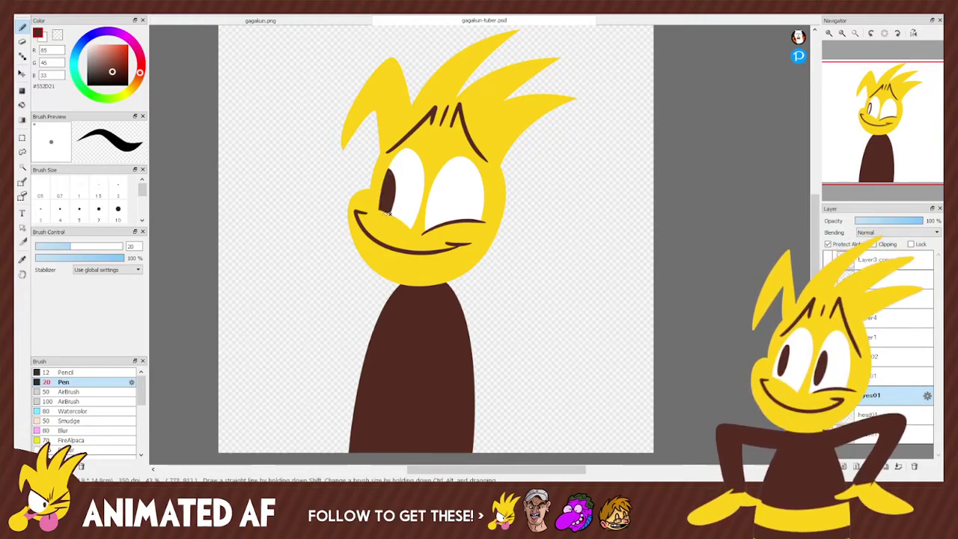
Draw a larger brown right pupil inside the white of the right eye, reaching down to the lid line.
mouse_move(436, 184)
mouse_down()
mouse_move(433, 224)
mouse_move(440, 182)
mouse_move(445, 225)
mouse_up()
key(ctrl+z)
mouse_move(428, 193)
mouse_down()
mouse_move(431, 231)
mouse_move(441, 227)
mouse_up()
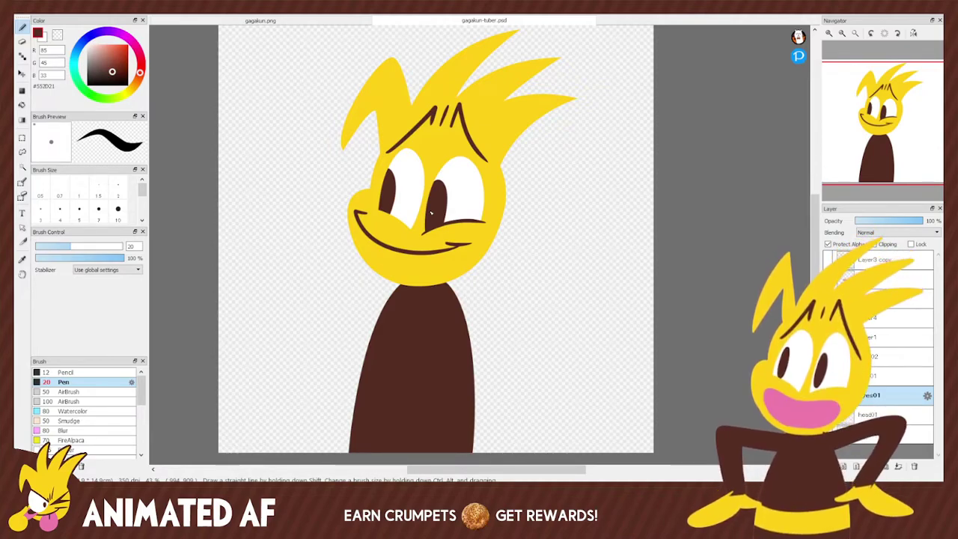
Undo the redrawn pupils and the erasing to bring back the earlier pupils.
key(ctrl+z)
key(ctrl+z)
key(ctrl+z)
key(ctrl+z)
key(ctrl+z)
key(ctrl+z)
key(ctrl+z)
key(ctrl+z)
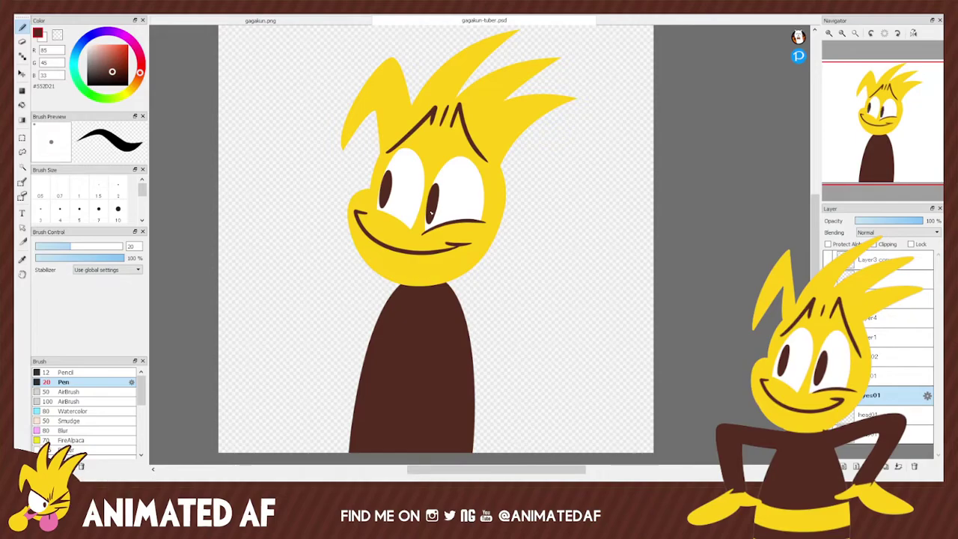
Thicken the existing brown pupils with the pen on the layer holding the facial lines.
click(883, 377)
drag(434, 188, 439, 205)
click(431, 222)
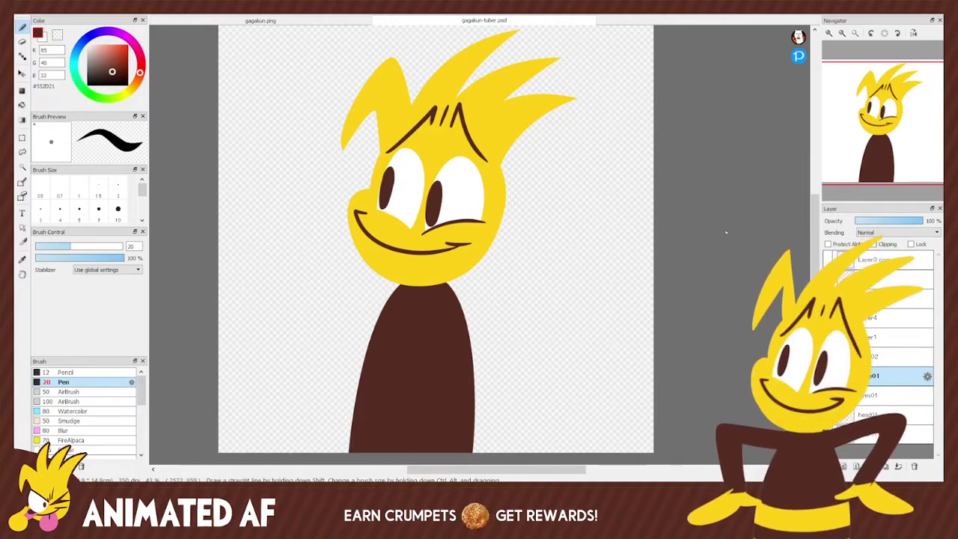
Erase the lid line under the right eye and redraw it as a smooth brown curve, undoing unwanted strokes.
key(e)
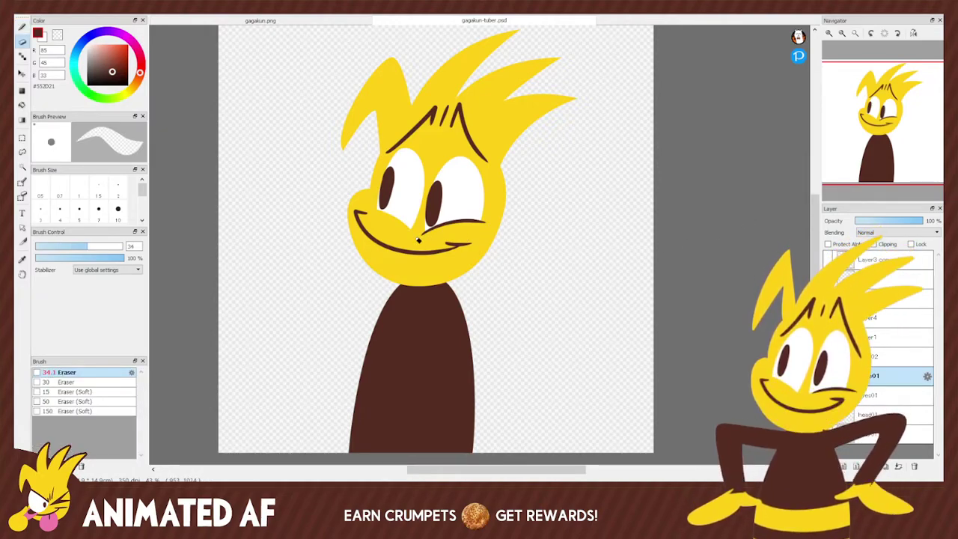
drag(438, 232, 490, 223)
key(b)
drag(423, 232, 493, 222)
key(ctrl+z)
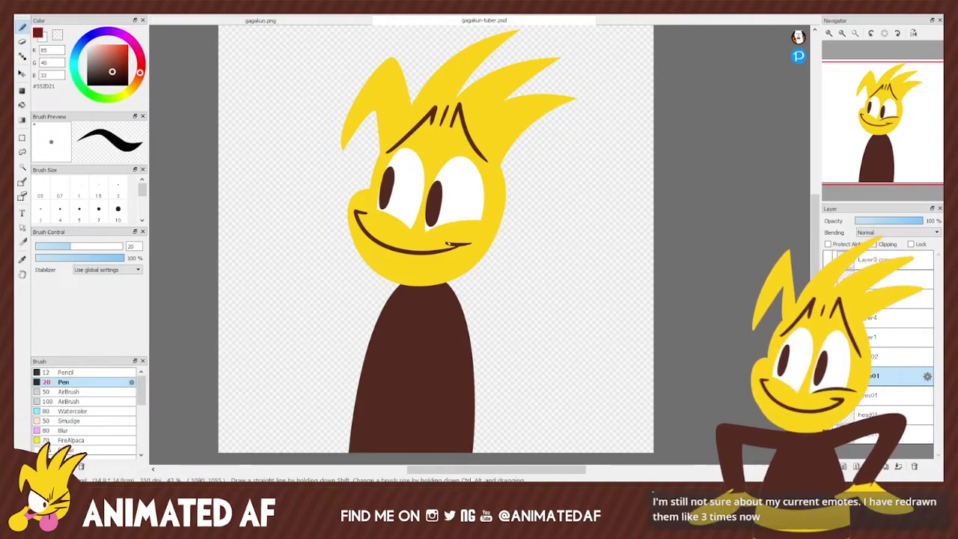
drag(424, 232, 486, 223)
key(ctrl+z)
drag(424, 233, 490, 222)
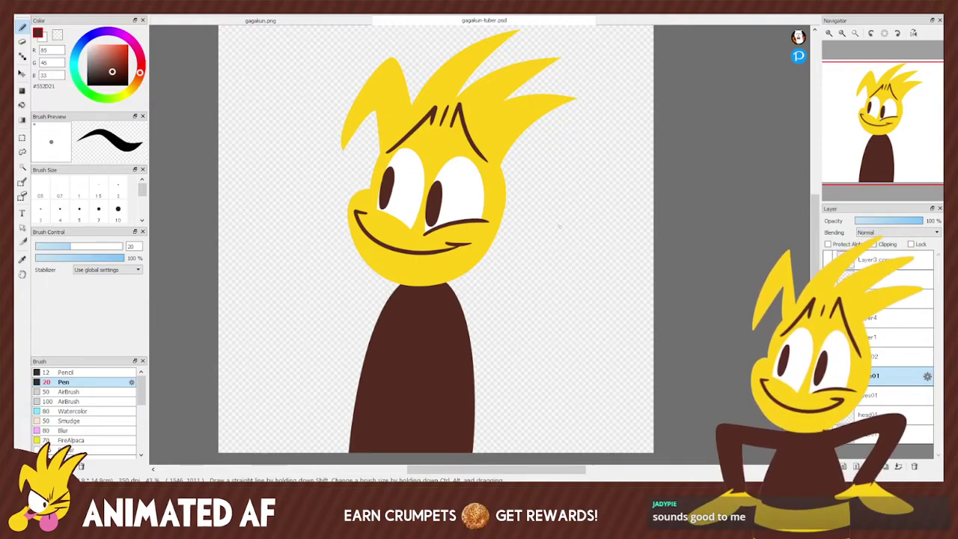
On the body01 layer with alpha protected, draw a curved line in the hair's yellow (#FDCF15) across the lower torso.
drag(892, 128, 889, 127)
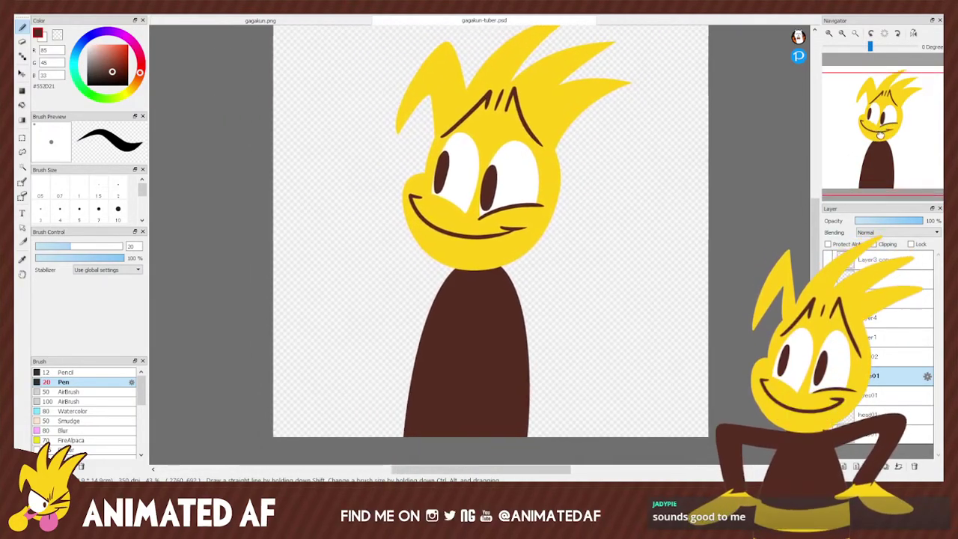
click(875, 434)
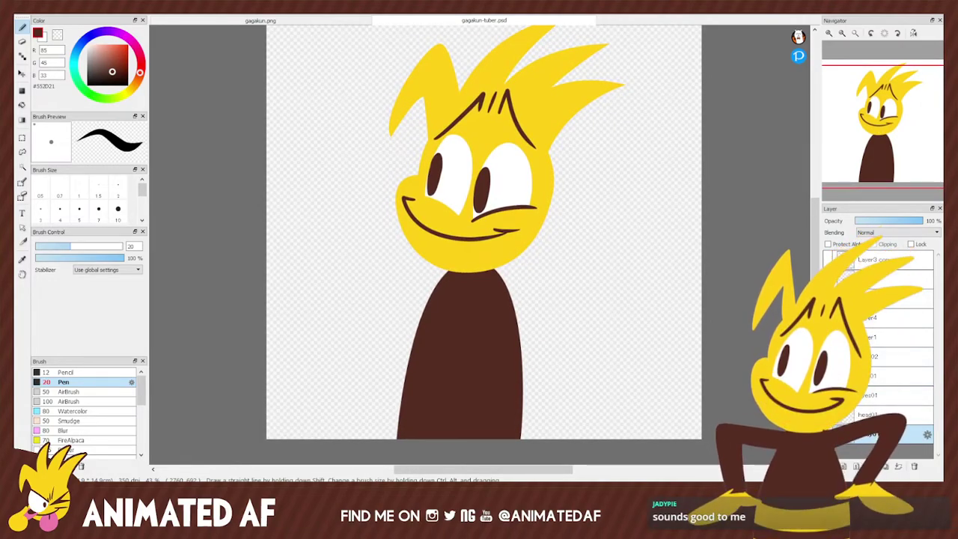
click(21, 259)
click(552, 104)
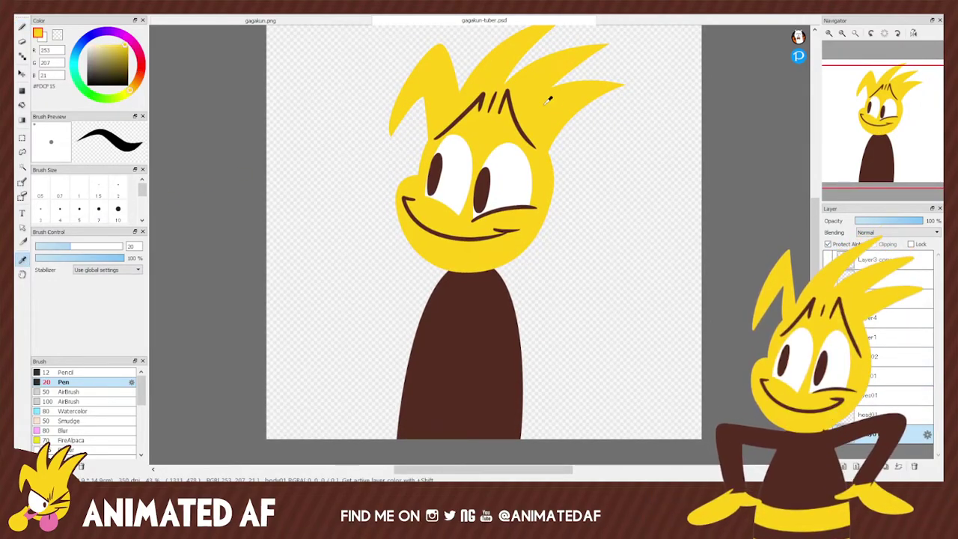
click(22, 27)
drag(404, 372, 522, 378)
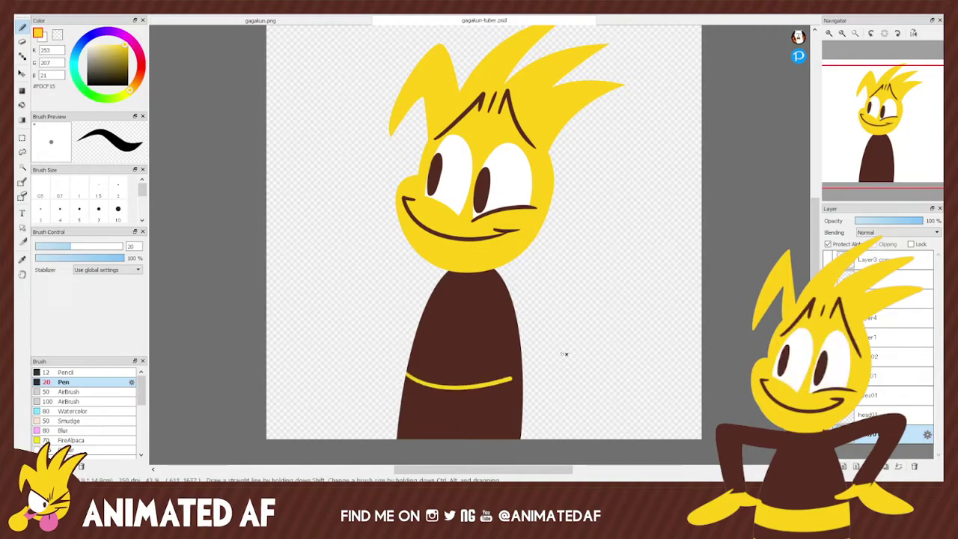
key(ctrl+z)
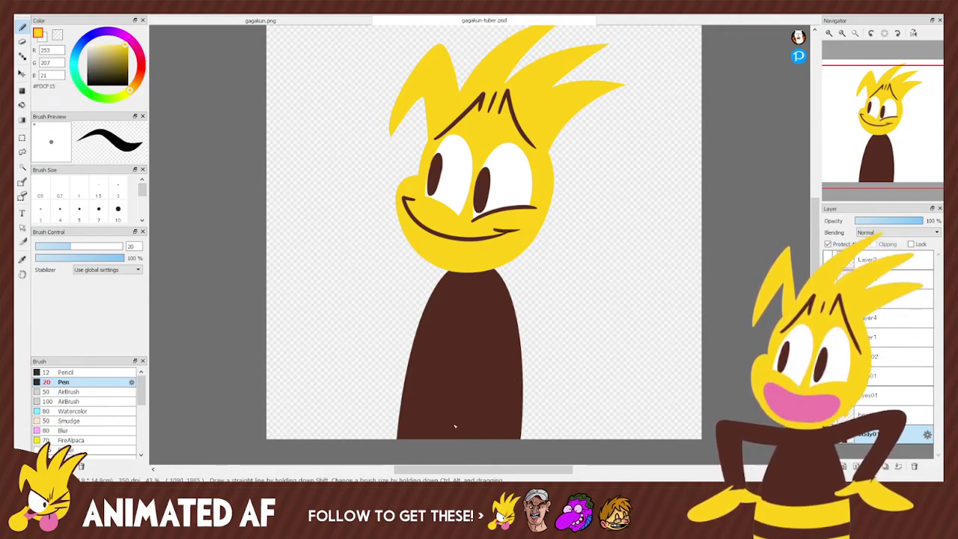
drag(402, 381, 515, 386)
key(ctrl+z)
drag(405, 382, 522, 388)
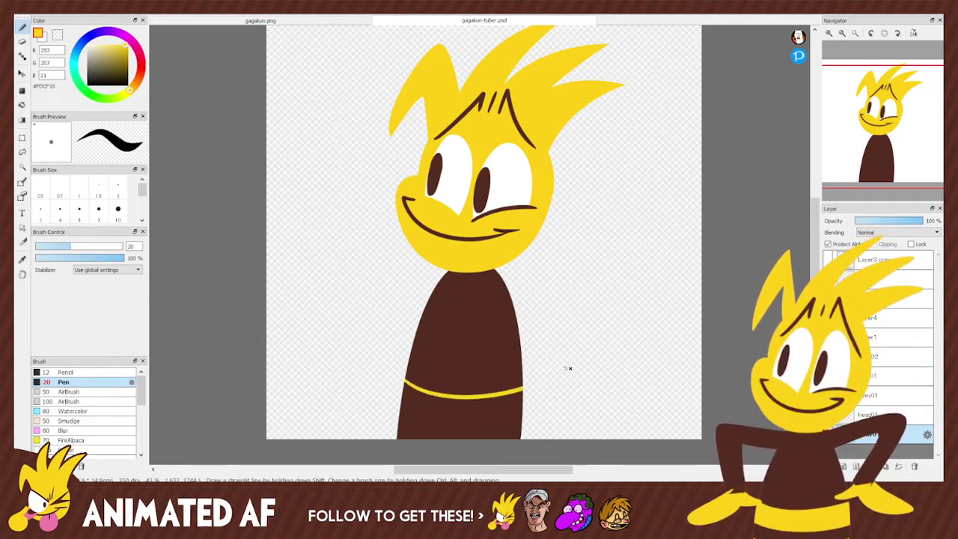
Draw two more curved yellow lines across the torso below the first, undoing unwanted strokes.
drag(396, 404, 513, 411)
key(ctrl+z)
drag(401, 404, 522, 410)
key(ctrl+z)
drag(401, 405, 522, 410)
drag(395, 434, 522, 428)
Fill the band between the upper two lines and the area below the lowest line with yellow.
click(21, 104)
click(438, 398)
click(408, 432)
click(519, 433)
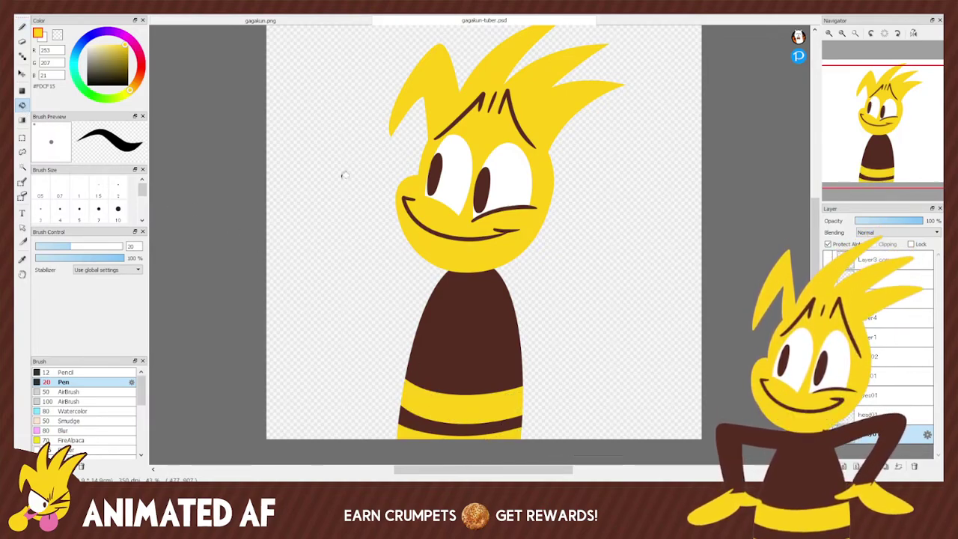
Sample the torso's brown (#552D21) and redraw the upper edge of the brown stripe between the yellow bands, undoing unwanted strokes.
click(22, 258)
click(452, 298)
click(22, 26)
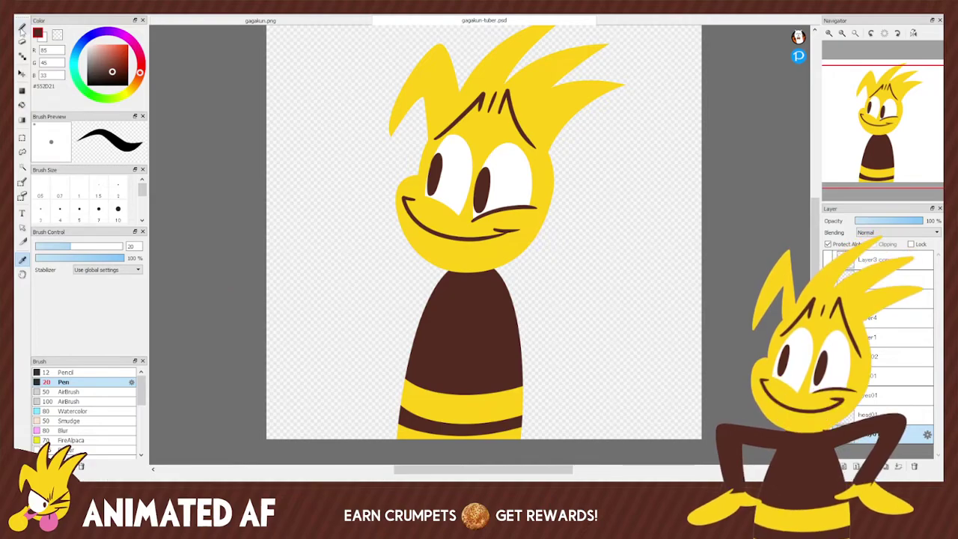
drag(400, 420, 523, 405)
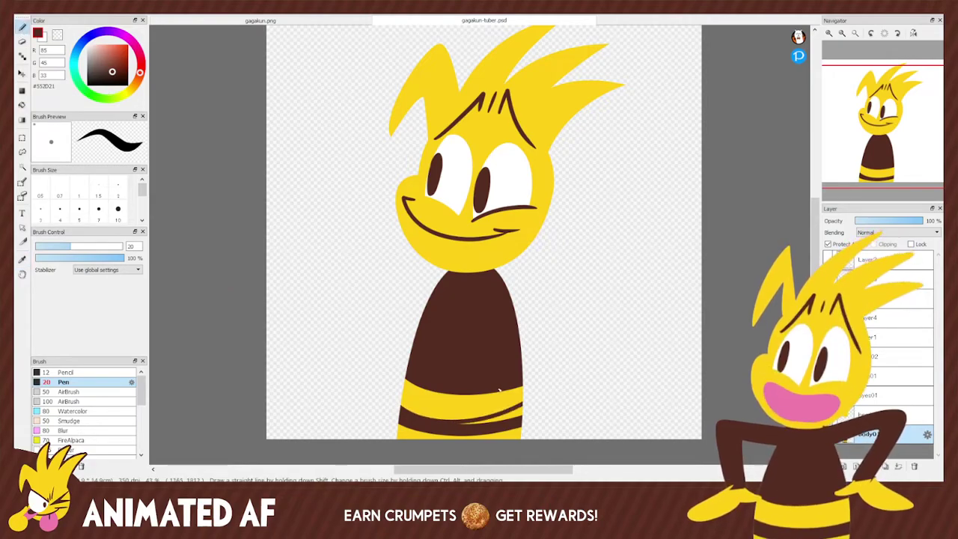
key(ctrl+z)
drag(401, 420, 522, 410)
key(ctrl+z)
key(ctrl+y)
key(ctrl+z)
key(ctrl+y)
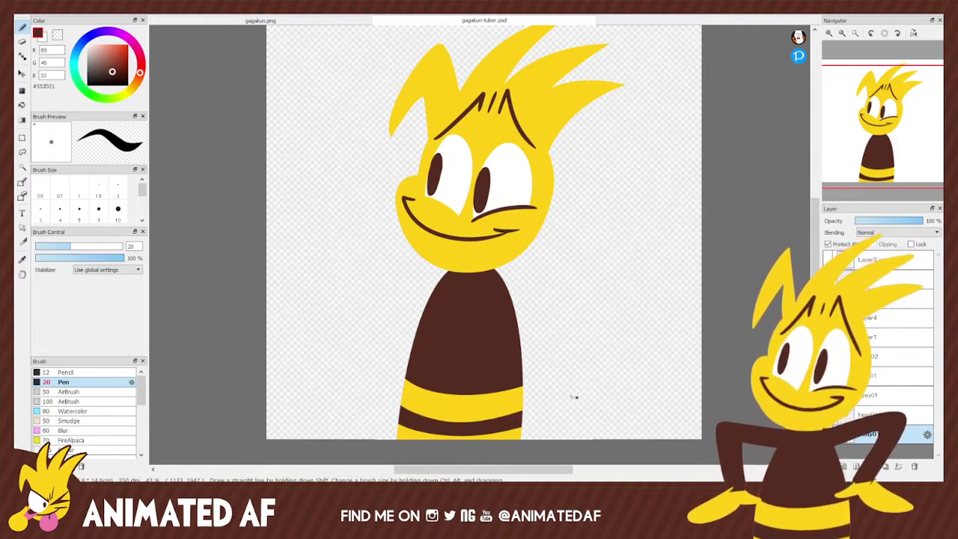
key(ctrl+z)
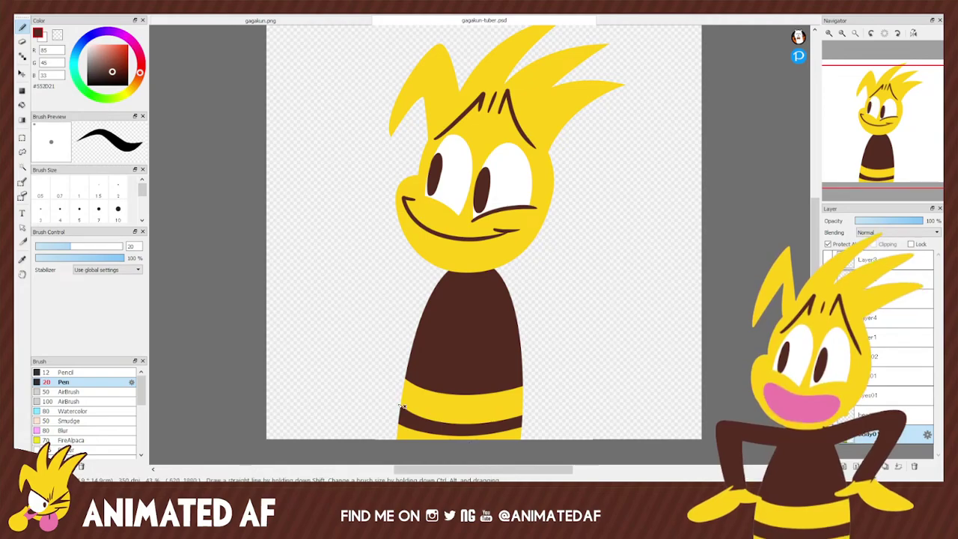
drag(401, 419, 524, 410)
key(ctrl+z)
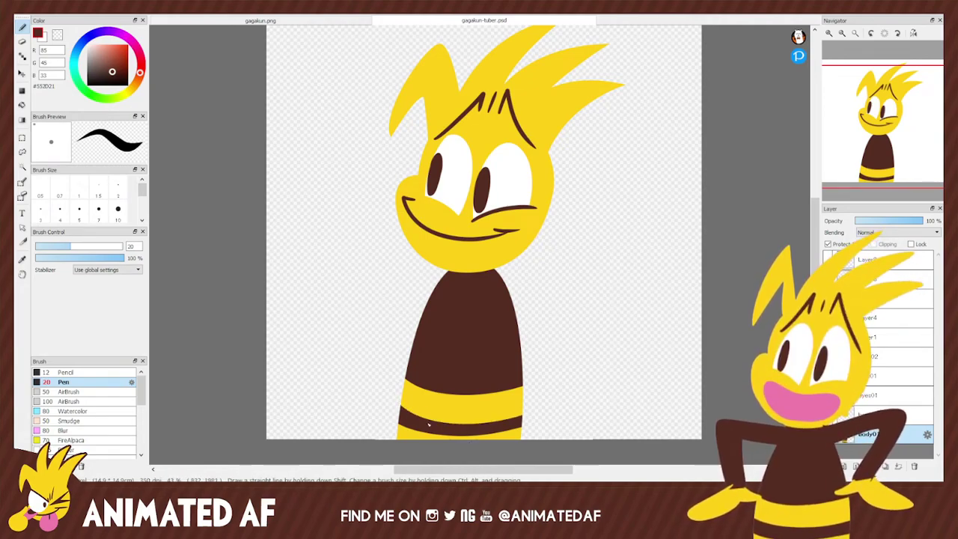
key(ctrl+y)
key(ctrl+z)
key(ctrl+y)
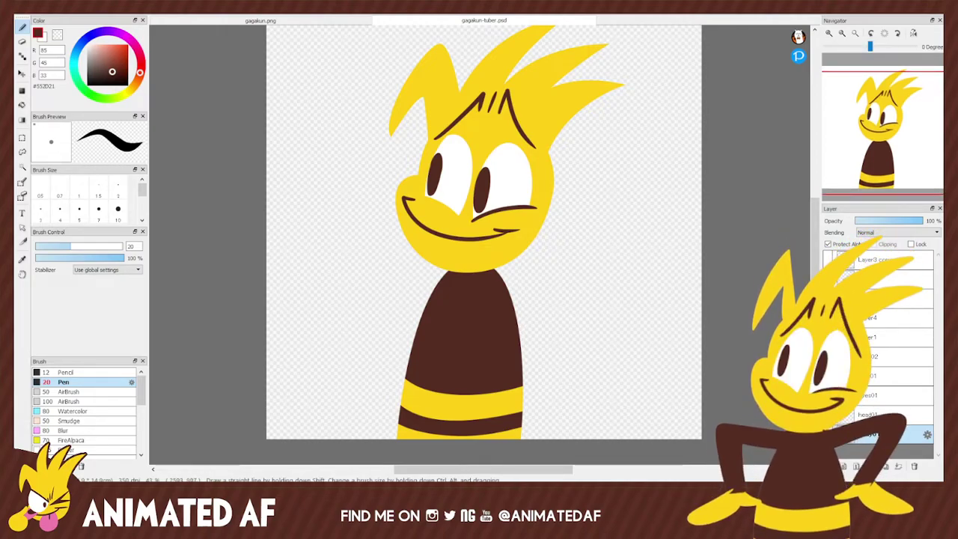
Add a new layer named arms directly above the body01 layer.
click(895, 134)
drag(895, 134, 897, 141)
click(844, 466)
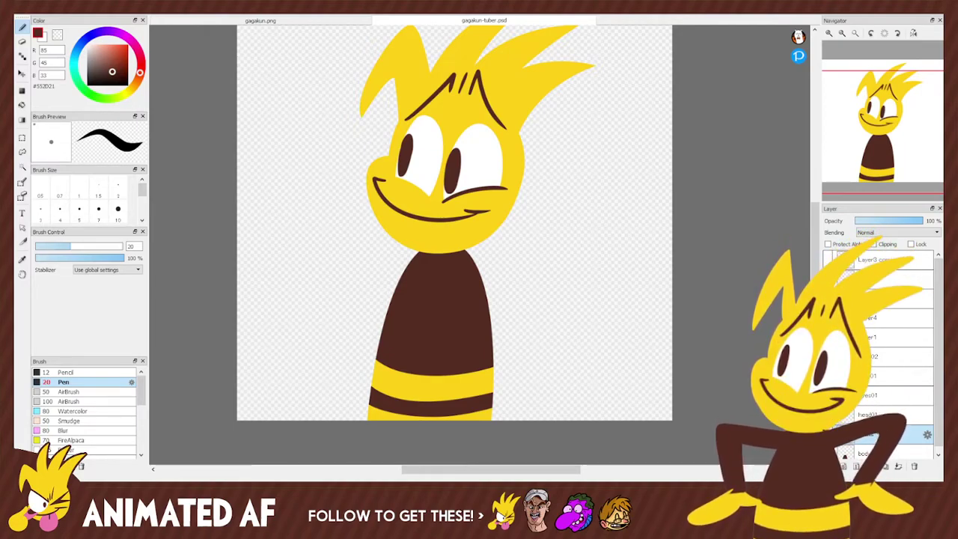
Outline a flared sleeve from the neck outward on the torso's right side with the brown pen and fill it with brown.
key(i)
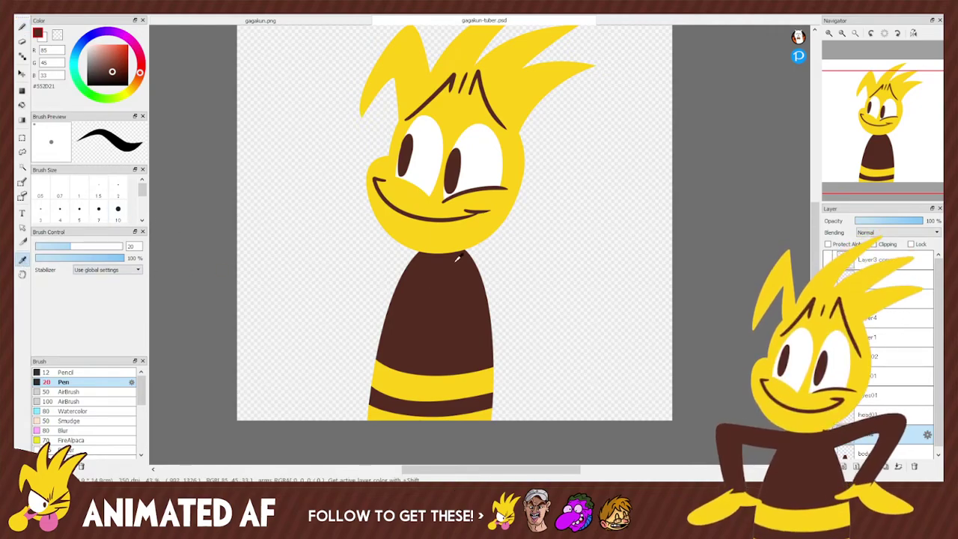
key(b)
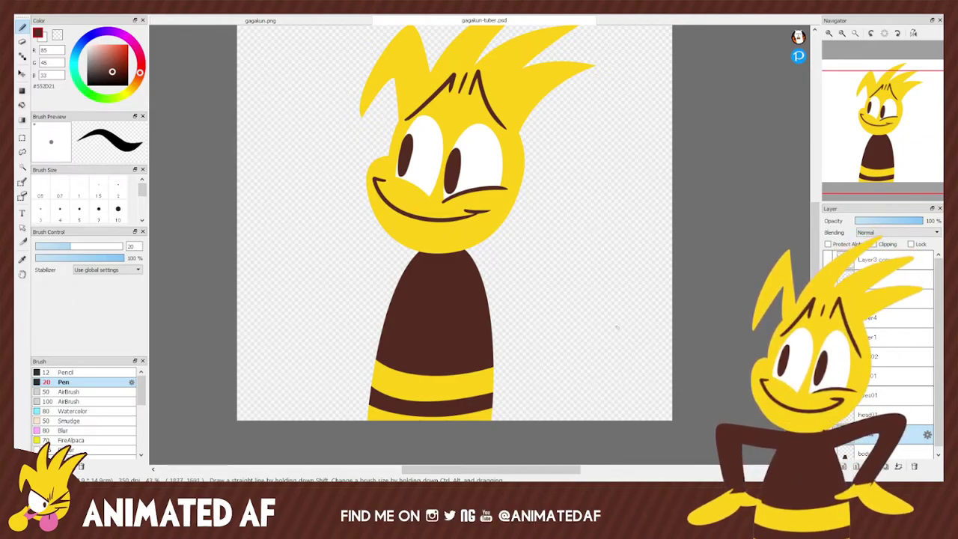
drag(464, 250, 578, 346)
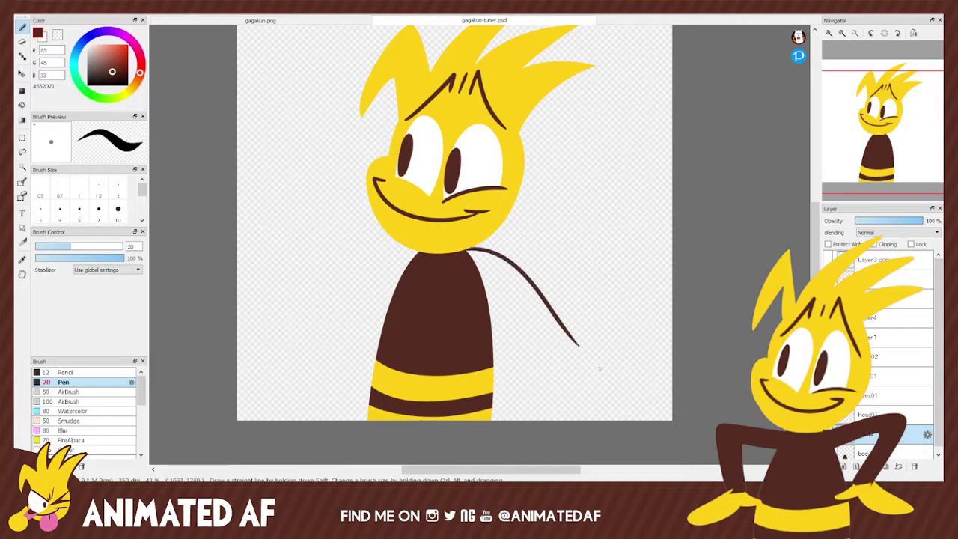
key(ctrl+z)
mouse_move(465, 248)
mouse_down()
mouse_move(609, 361)
mouse_move(536, 373)
mouse_move(489, 310)
mouse_up()
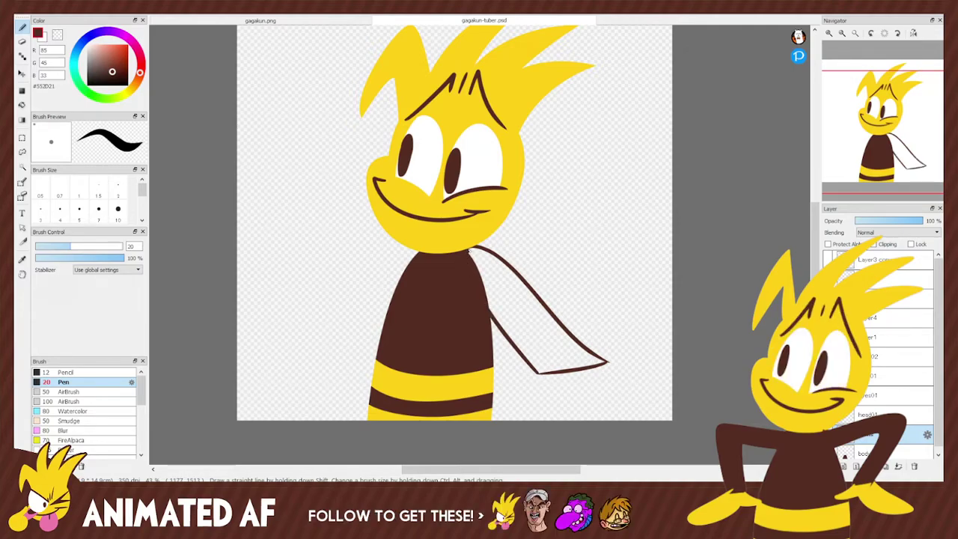
key(g)
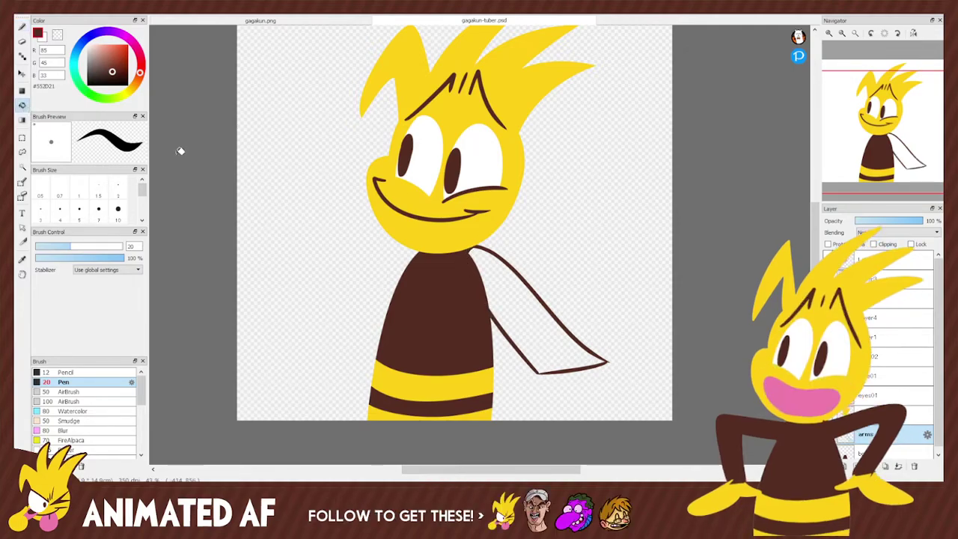
click(526, 317)
Erase along the underside of the right sleeve from cuff to armpit to smooth its curve, undoing unwanted strokes.
key(e)
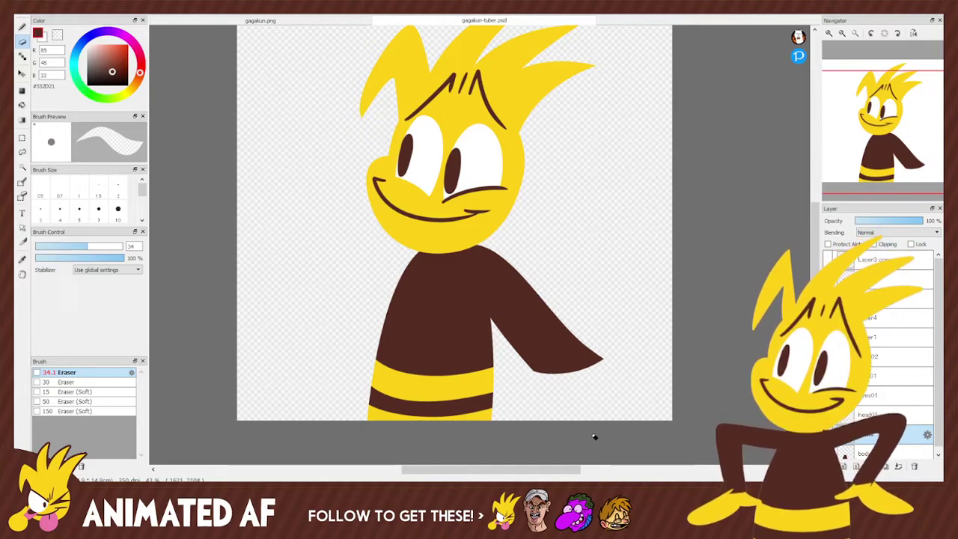
key(g)
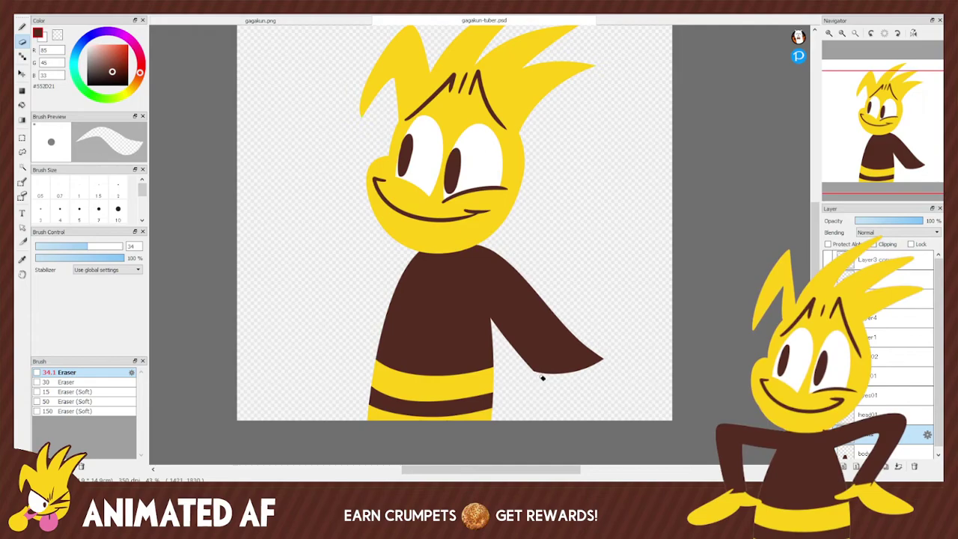
key(e)
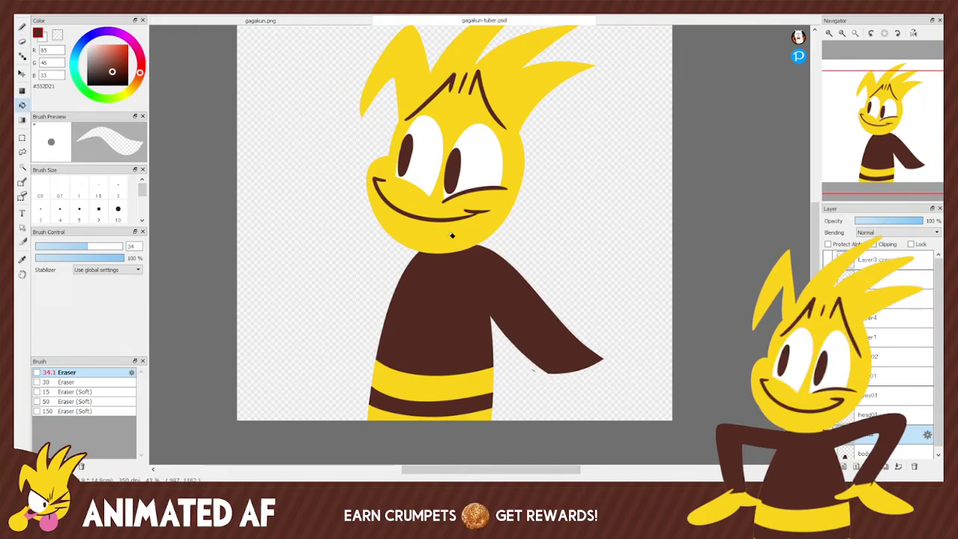
drag(556, 378, 490, 316)
key(ctrl+z)
drag(558, 378, 488, 300)
key(ctrl+z)
drag(565, 385, 490, 309)
drag(552, 387, 524, 359)
key(g)
key(ctrl+z)
key(ctrl+z)
key(e)
drag(558, 387, 486, 302)
key(g)
key(e)
key(ctrl+z)
drag(556, 385, 486, 300)
key(g)
key(ctrl+z)
key(e)
drag(547, 380, 487, 300)
key(g)
key(e)
drag(551, 382, 489, 311)
key(g)
key(e)
key(g)
key(e)
key(g)
key(e)
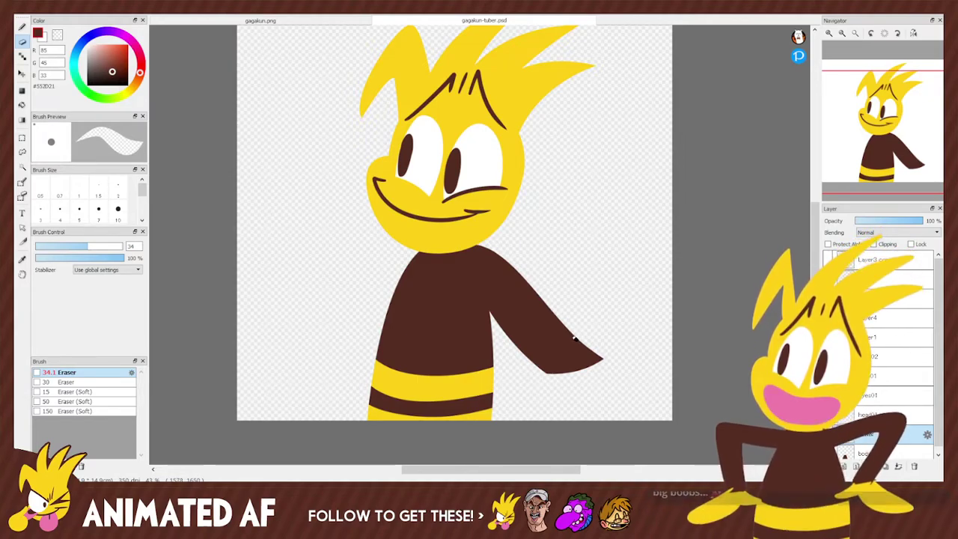
Try to trim the right sleeve's upper edge near the cuff with the eraser, undoing each stroke.
key(l)
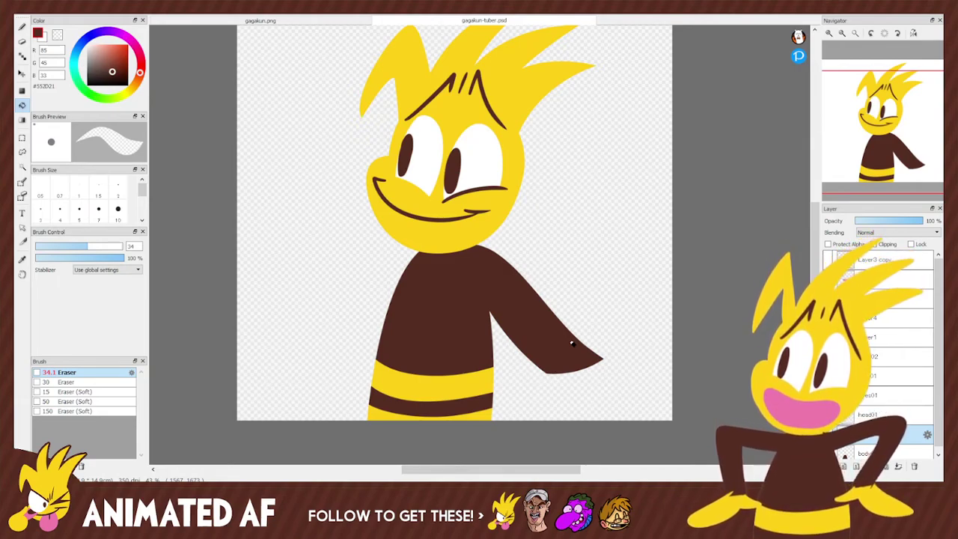
key(e)
drag(572, 332, 642, 388)
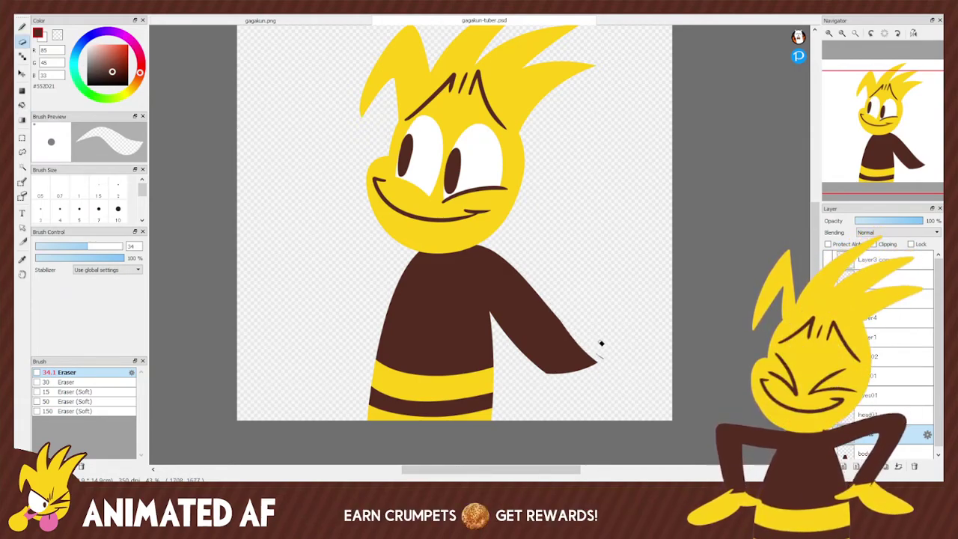
key(ctrl+z)
drag(568, 321, 635, 381)
key(ctrl+z)
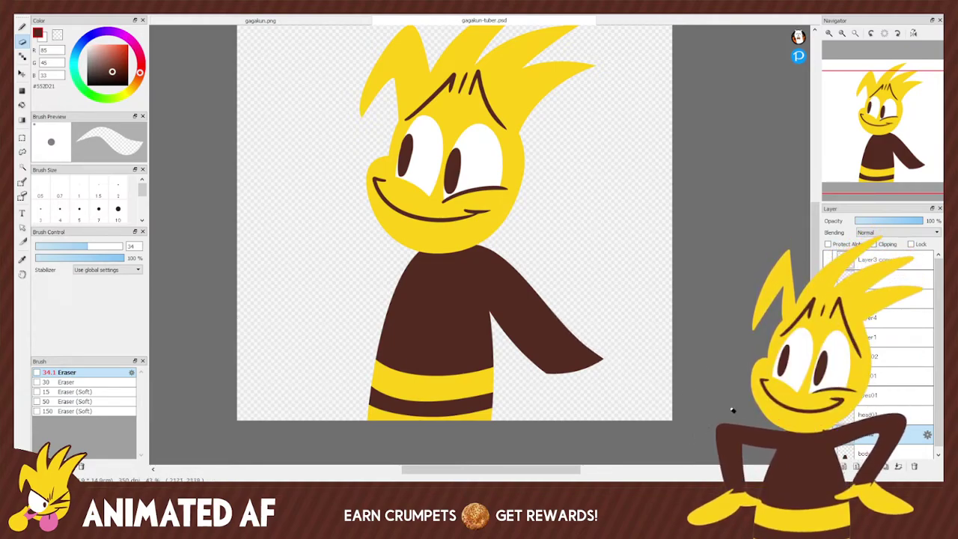
click(21, 29)
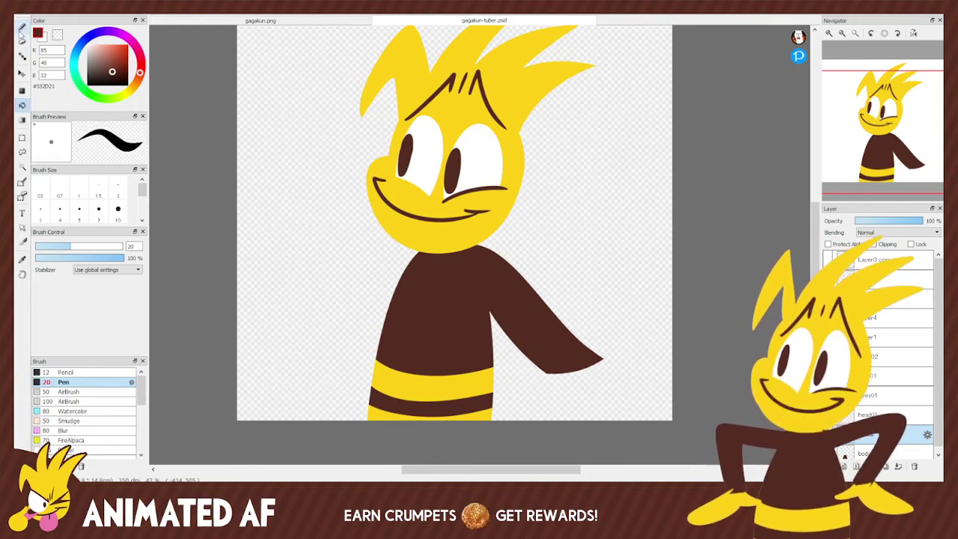
click(22, 41)
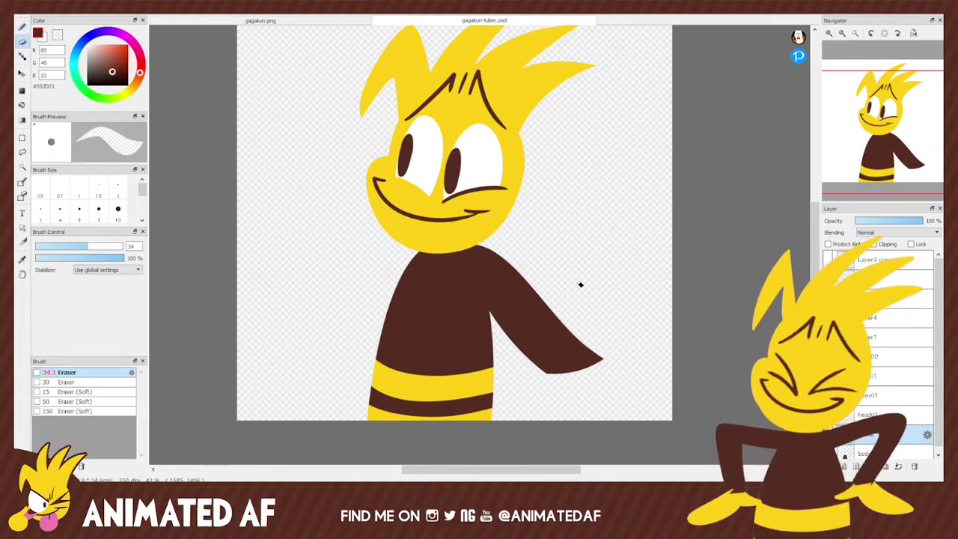
Outline a matching flared sleeve on the torso's left side with the brown pen, undoing unwanted strokes, and fill it with brown.
click(23, 30)
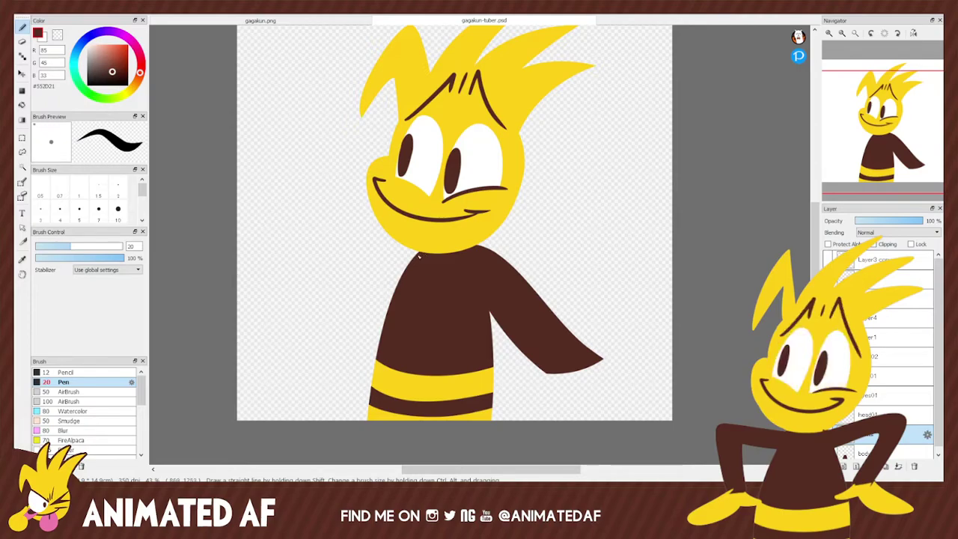
mouse_move(418, 252)
mouse_down()
mouse_move(283, 399)
mouse_move(374, 382)
mouse_up()
key(ctrl+z)
mouse_move(401, 277)
mouse_down()
mouse_move(323, 364)
mouse_move(368, 372)
mouse_move(378, 352)
mouse_up()
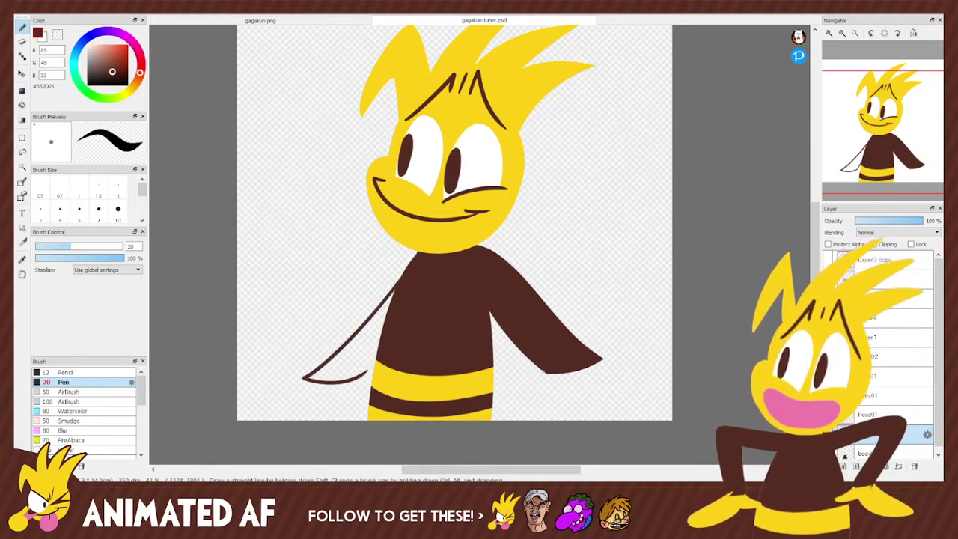
key(ctrl+z)
key(ctrl+z)
mouse_move(414, 256)
mouse_down()
mouse_move(310, 358)
mouse_move(367, 370)
mouse_up()
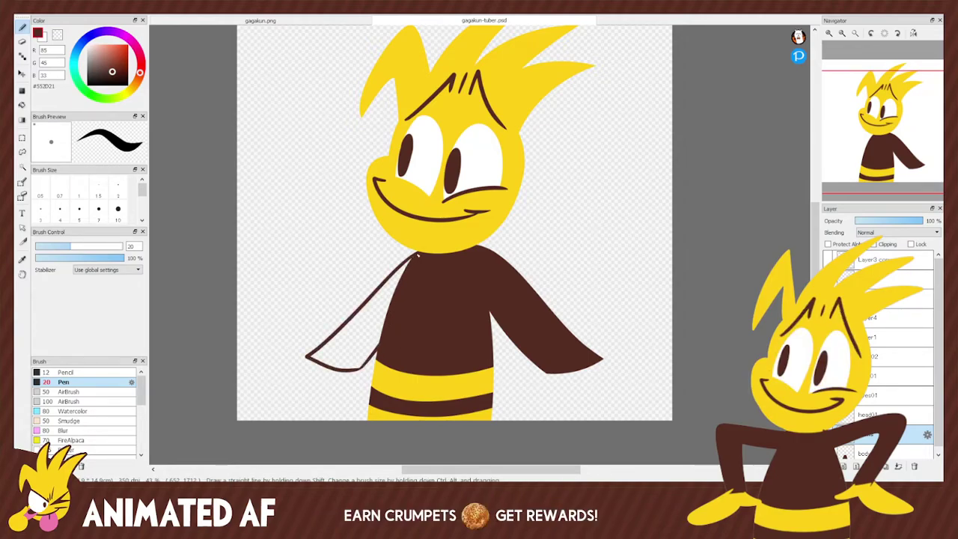
key(g)
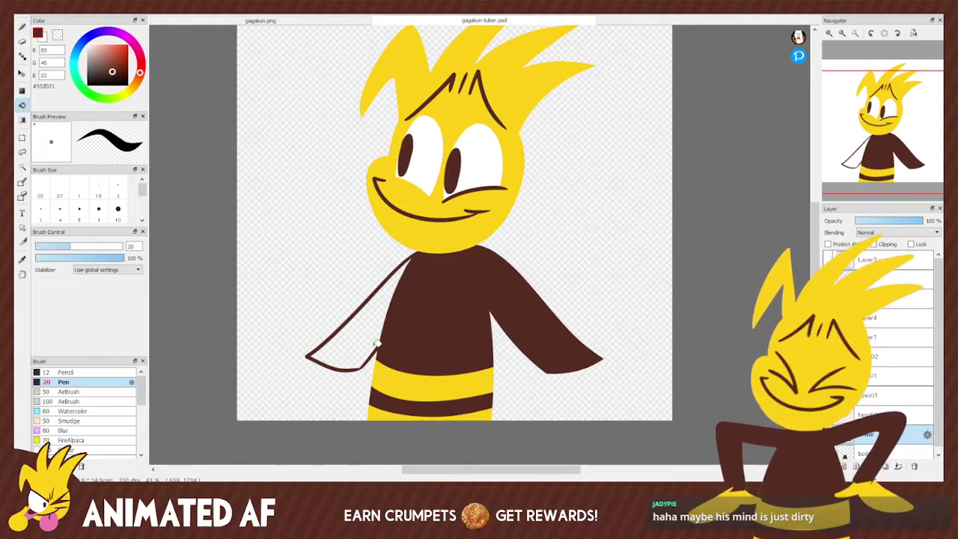
click(374, 345)
Trim the left sleeve's cuff and underside with the eraser, undoing unwanted strokes.
key(b)
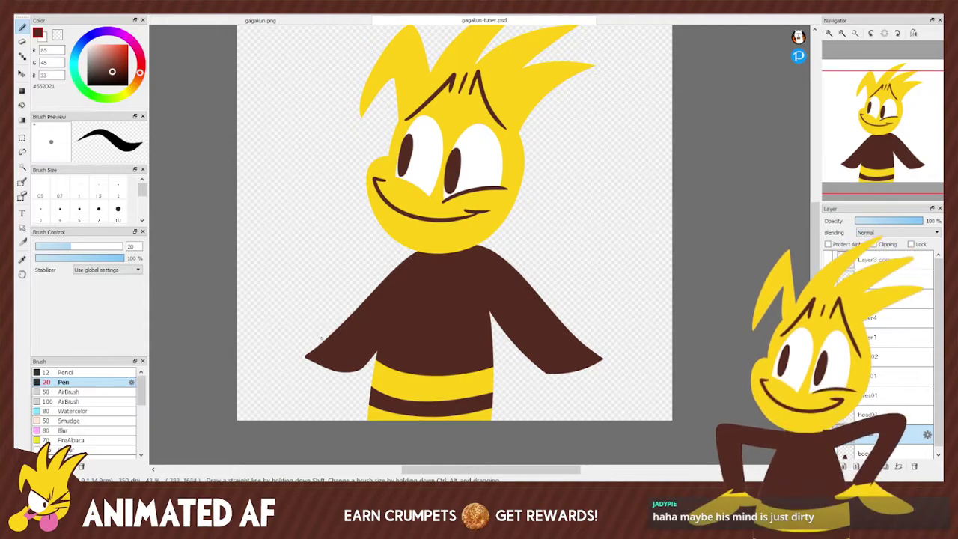
key(e)
drag(306, 357, 368, 369)
key(ctrl+z)
key(ctrl+y)
key(ctrl+z)
drag(310, 365, 367, 370)
key(ctrl+z)
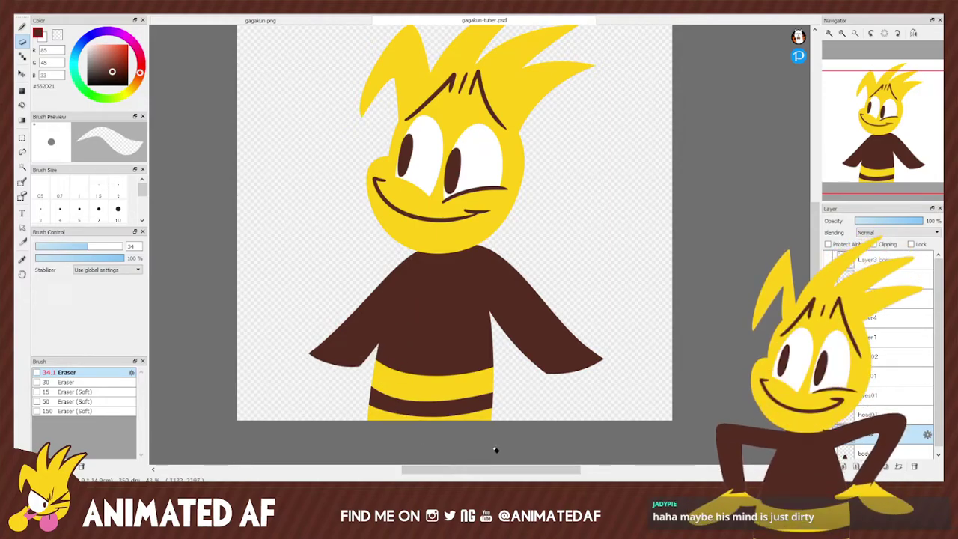
Add a new layer named hands01 between the arms and body01 layers.
click(876, 453)
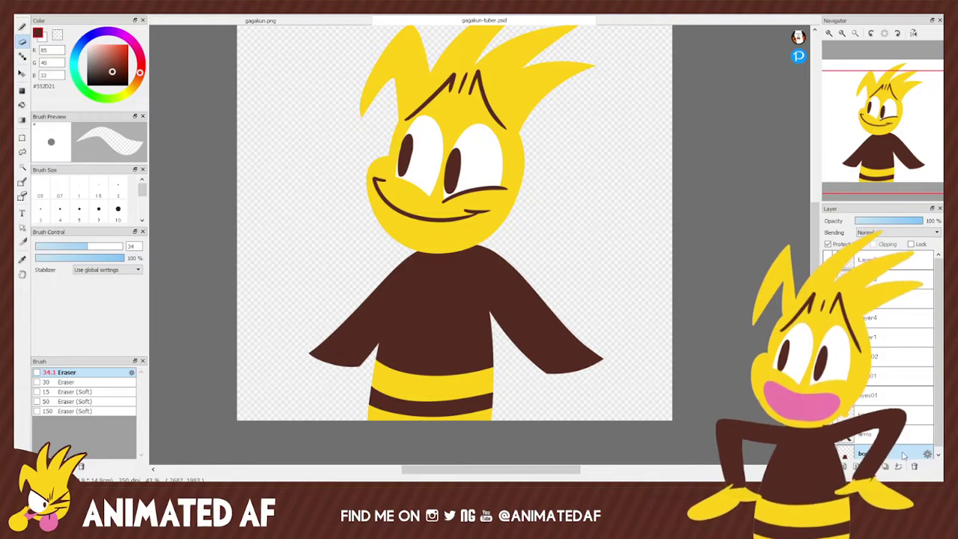
scroll(920, 429, down, 2)
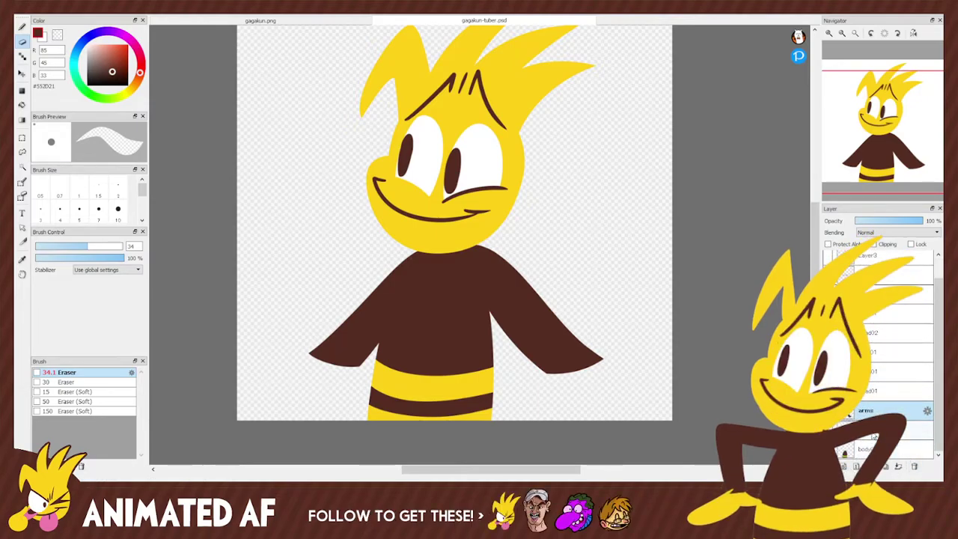
click(874, 432)
Sample the hair's yellow (#FDCF15) as the pen color with the hands01 layer active.
key(b)
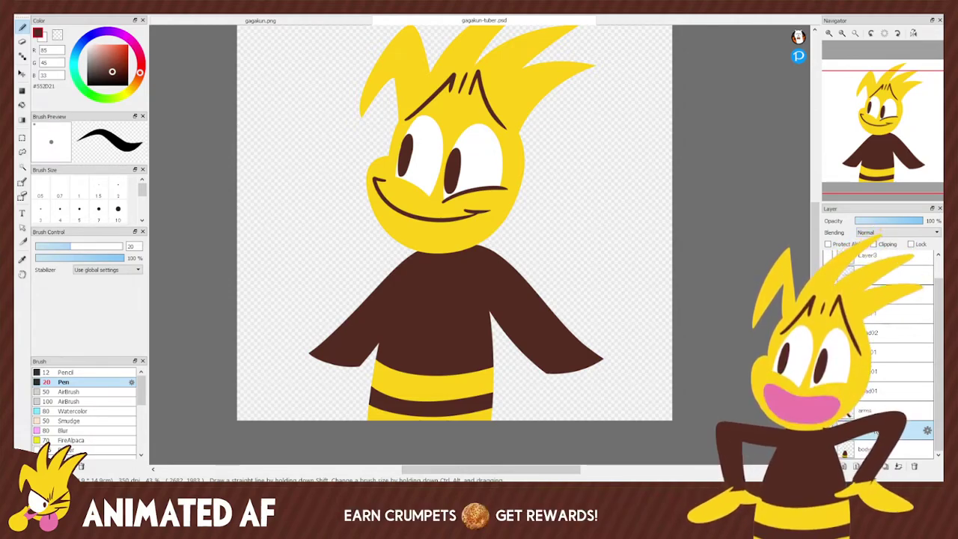
key(e)
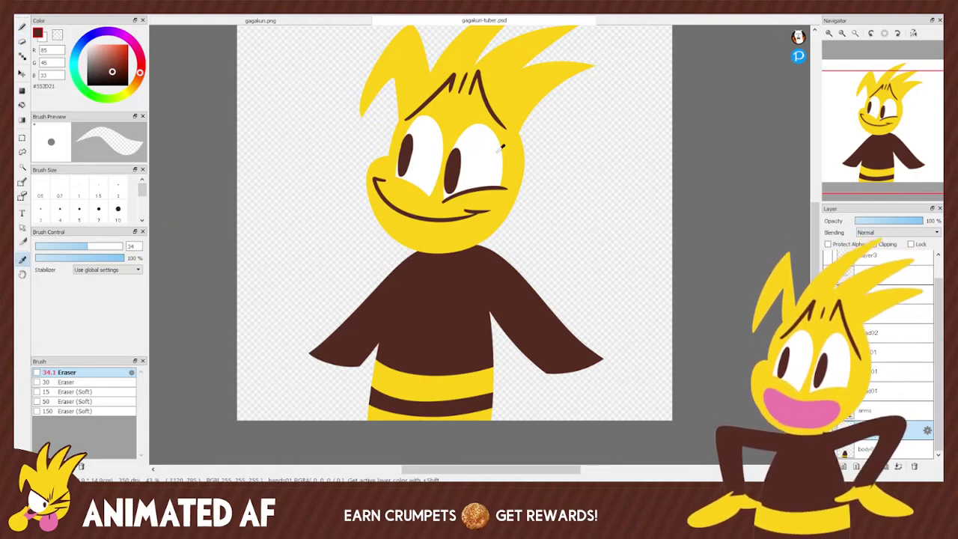
alt+click(562, 122)
click(22, 28)
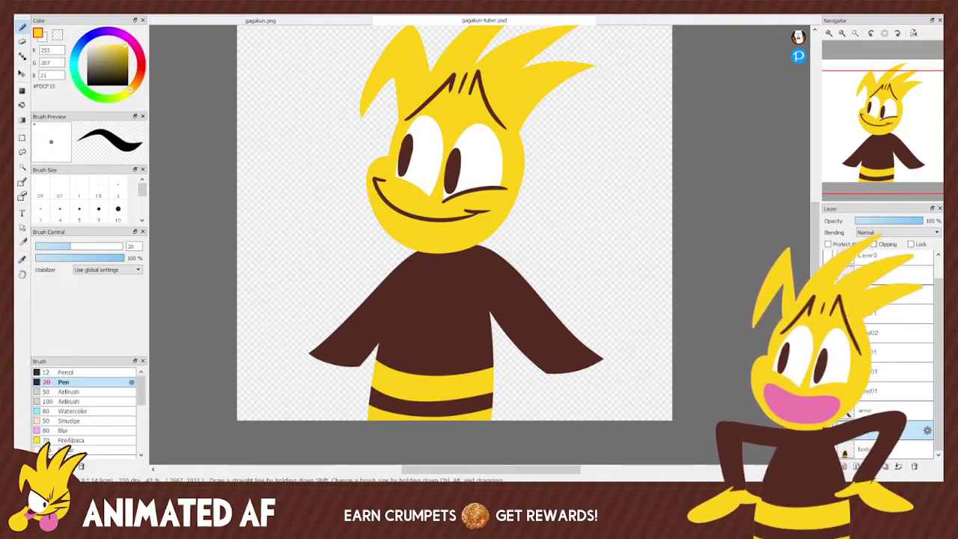
mouse_move(884, 145)
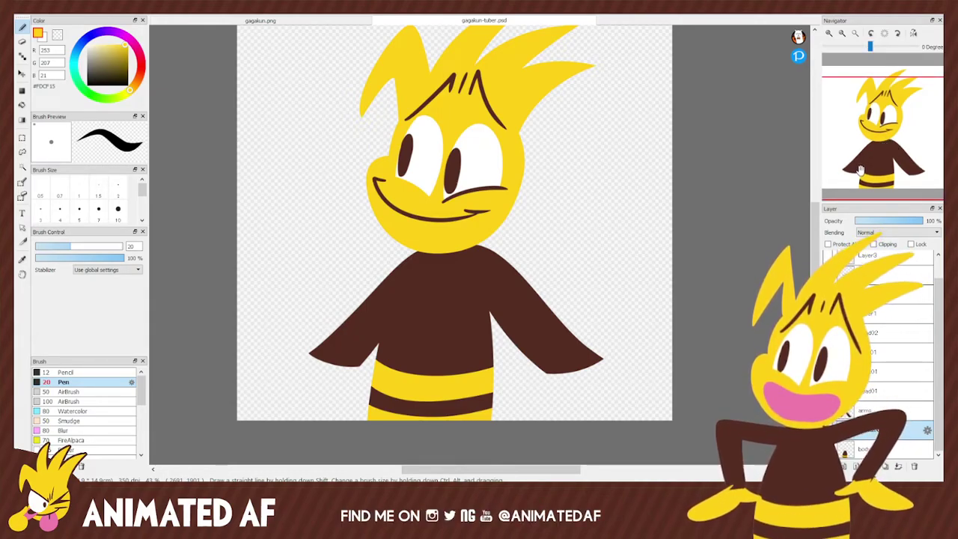
click(886, 144)
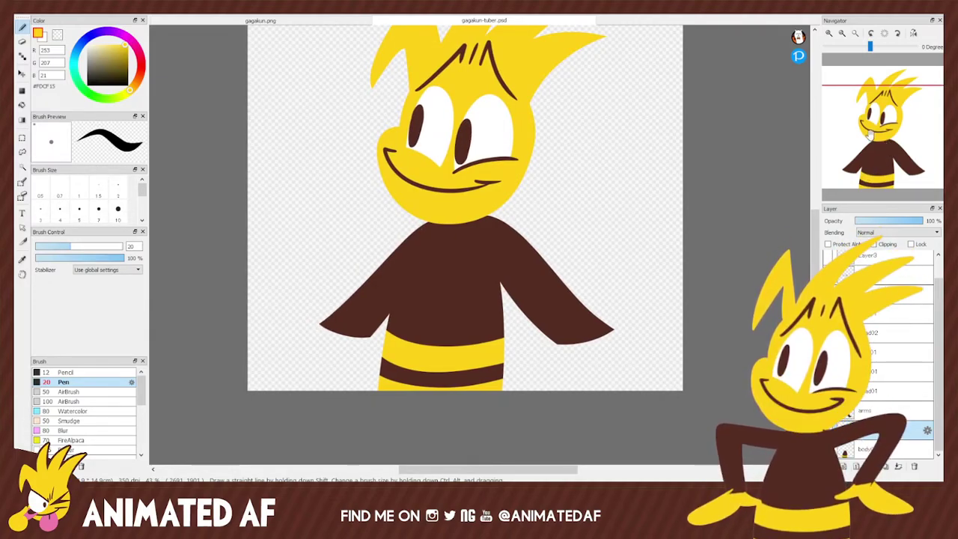
click(874, 139)
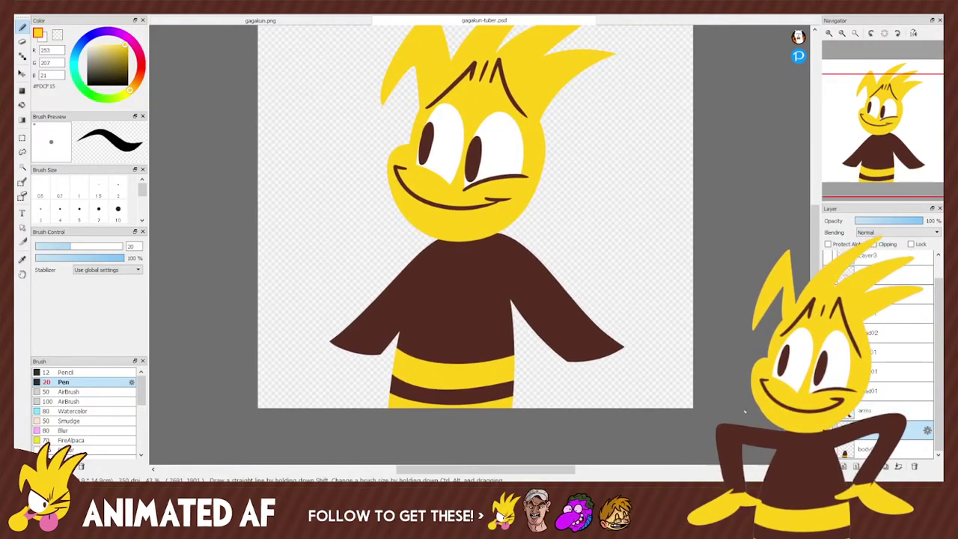
Outline a yellow hand with a thumb at the end of each sleeve and fill both hands with yellow.
mouse_move(582, 365)
mouse_down()
mouse_move(599, 371)
mouse_move(606, 349)
mouse_up()
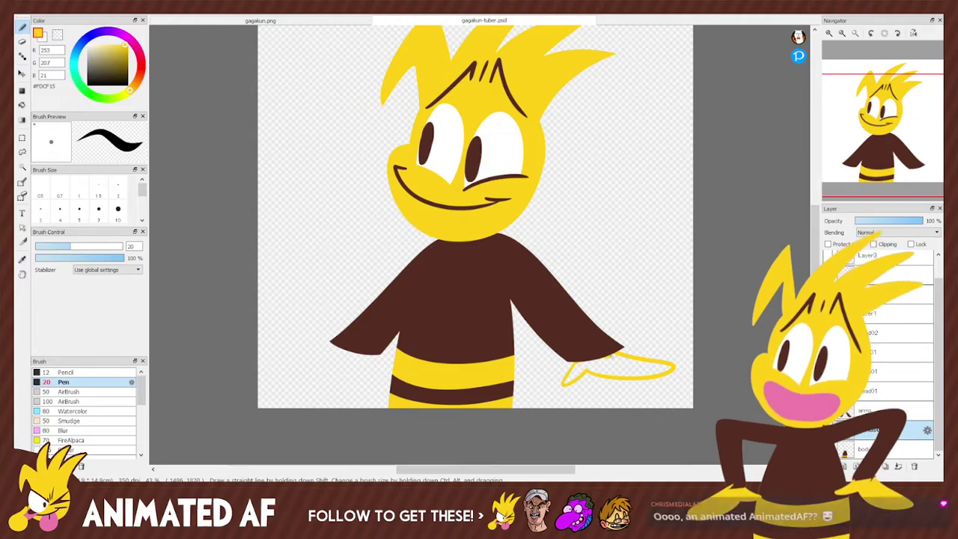
mouse_move(375, 353)
mouse_down()
mouse_move(369, 372)
mouse_move(278, 368)
mouse_move(334, 350)
mouse_up()
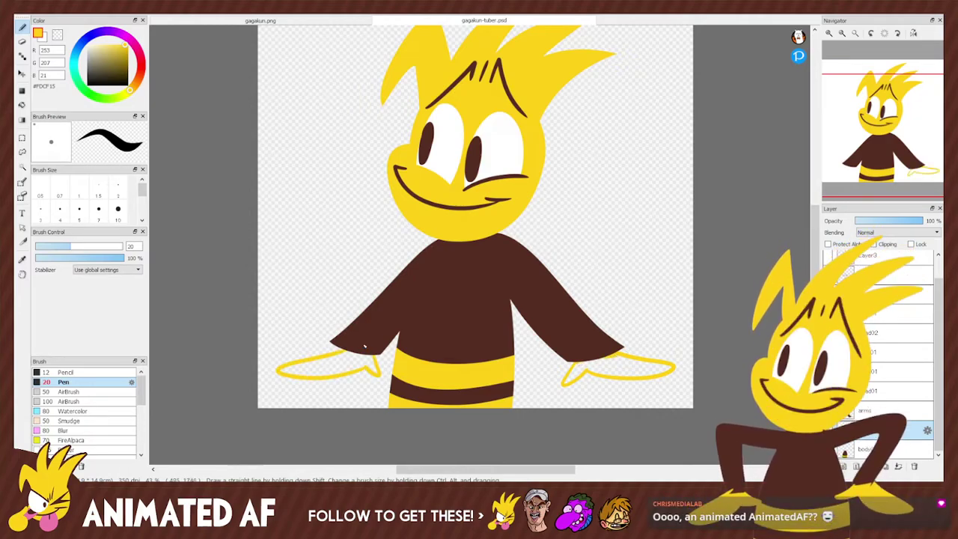
key(g)
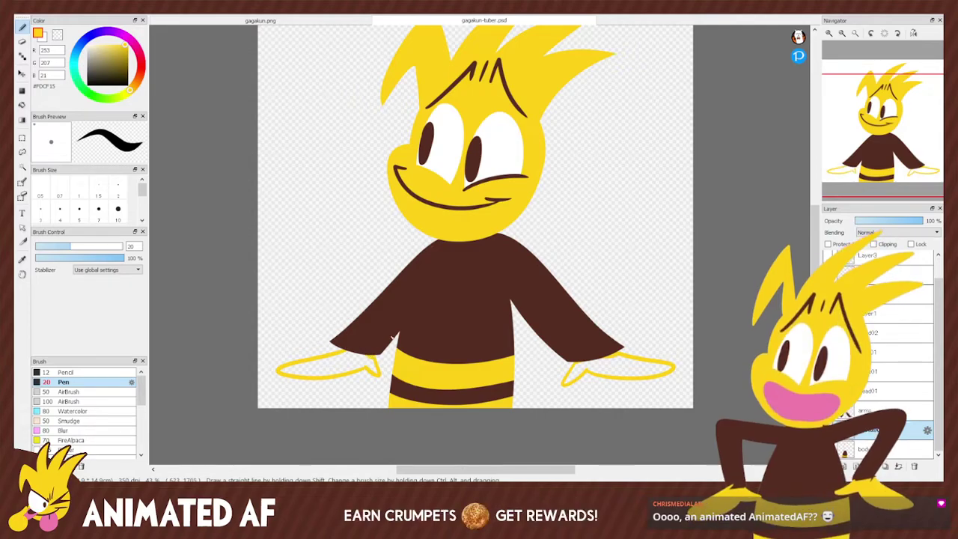
click(341, 364)
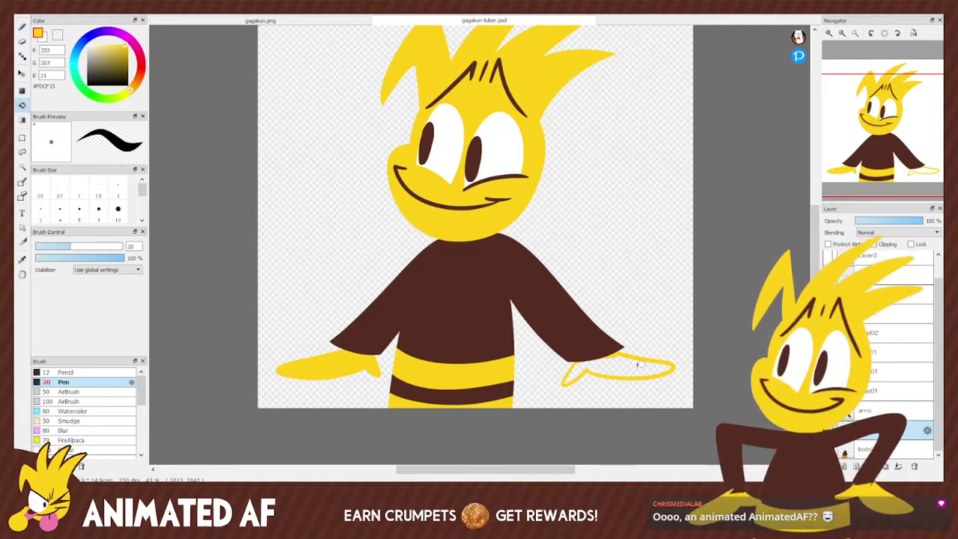
click(637, 365)
key(b)
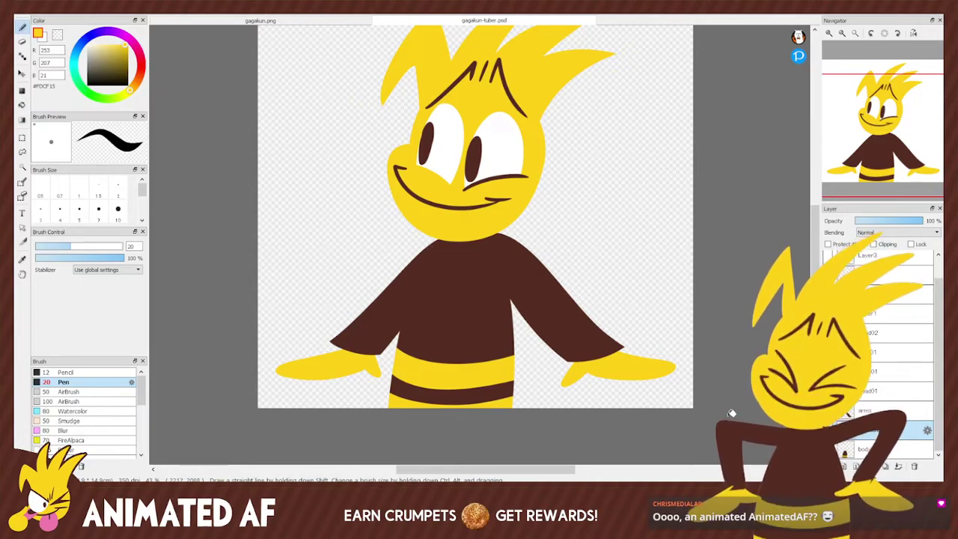
Lasso the right sleeve on the arms layer, move it slightly inward toward the torso, and deselect it.
key(e)
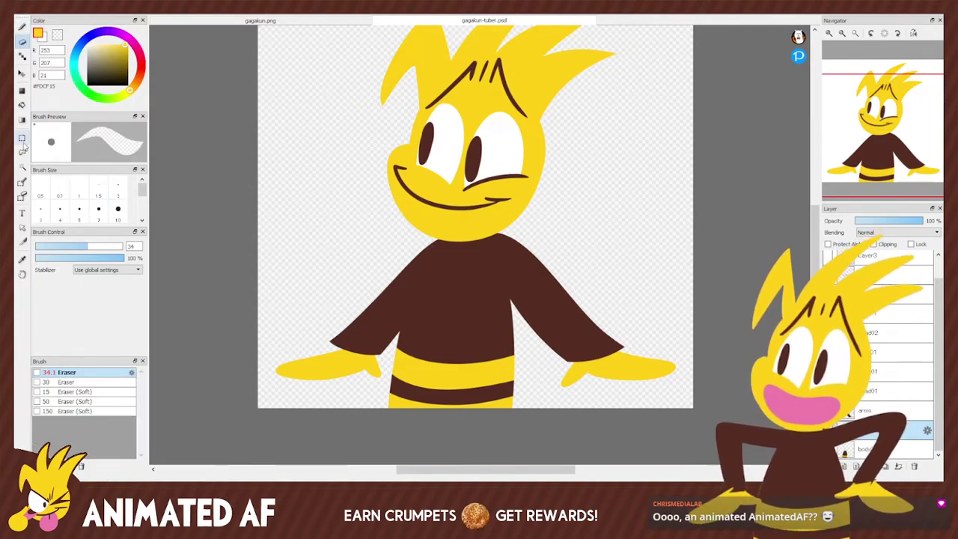
click(883, 410)
key(b)
key(e)
key(b)
key(l)
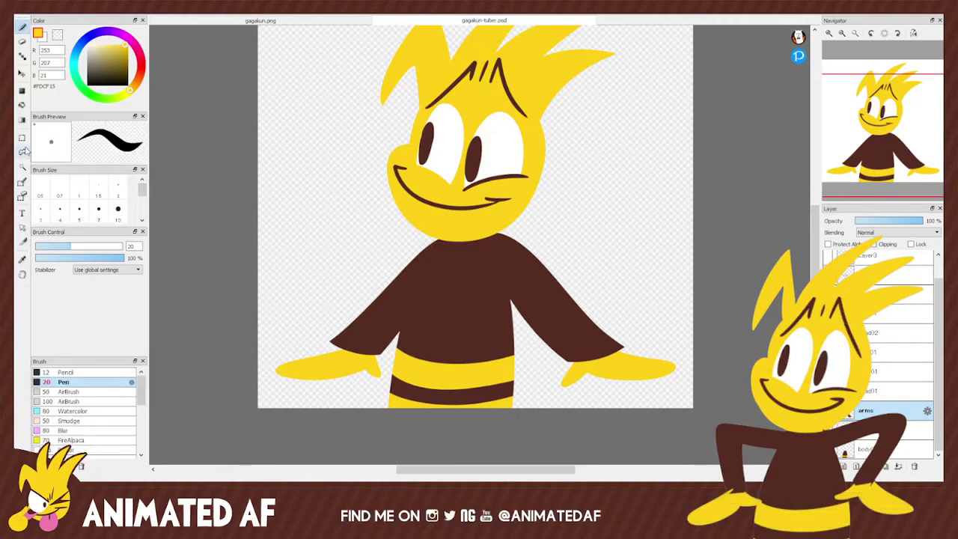
mouse_move(522, 334)
mouse_down()
mouse_move(547, 236)
mouse_move(633, 328)
mouse_move(631, 368)
mouse_move(521, 359)
mouse_move(523, 336)
mouse_up()
click(22, 73)
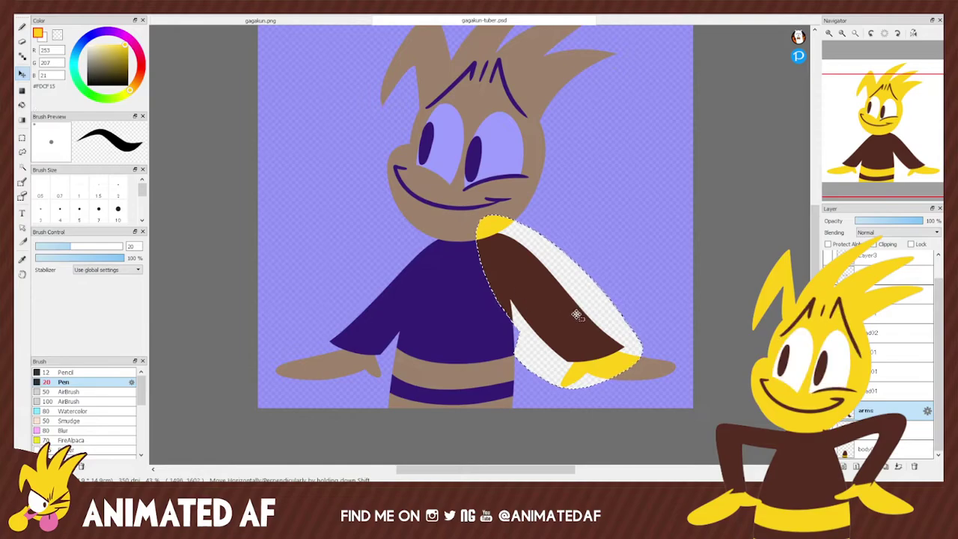
key(ctrl+d)
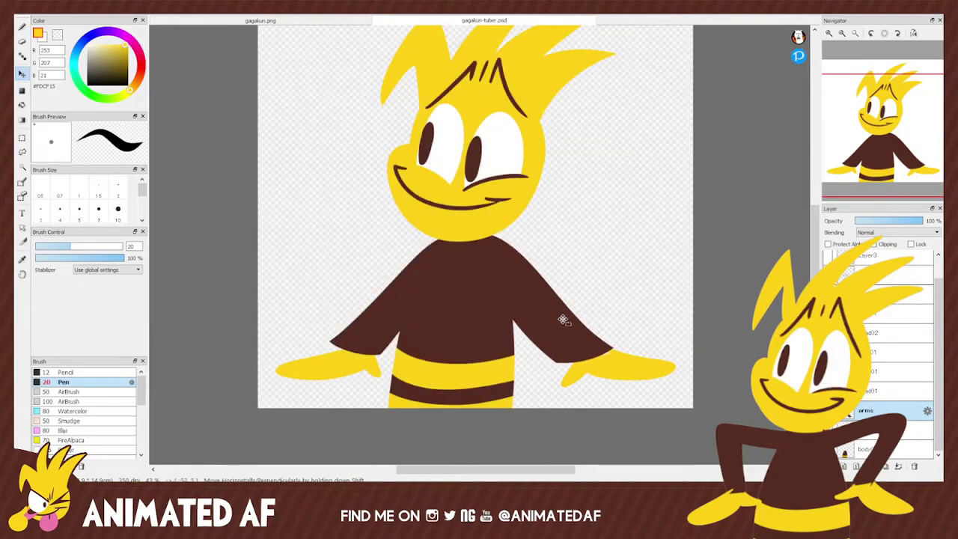
key(ctrl+z)
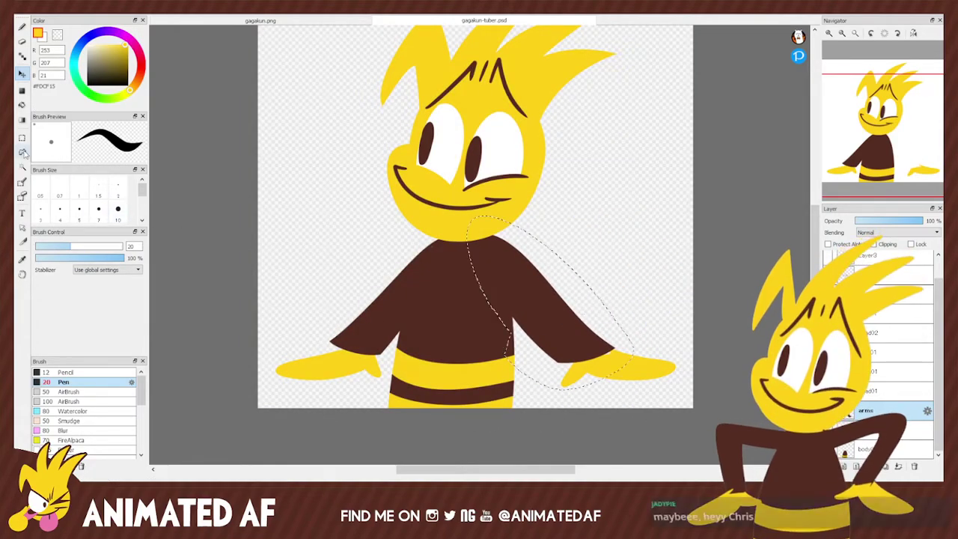
key(l)
key(ctrl+d)
Lasso the right hand on the hands01 layer, move it inward to fit the shifted sleeve, and deselect it.
click(907, 430)
mouse_move(614, 329)
mouse_down()
mouse_move(714, 359)
mouse_move(554, 352)
mouse_move(620, 414)
mouse_move(596, 391)
mouse_move(607, 370)
mouse_up()
key(v)
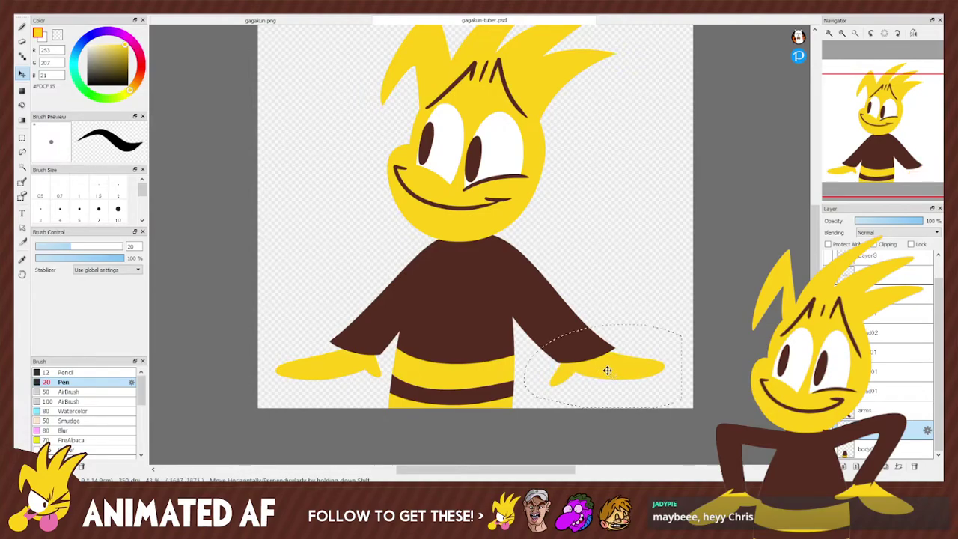
key(ctrl+d)
click(22, 152)
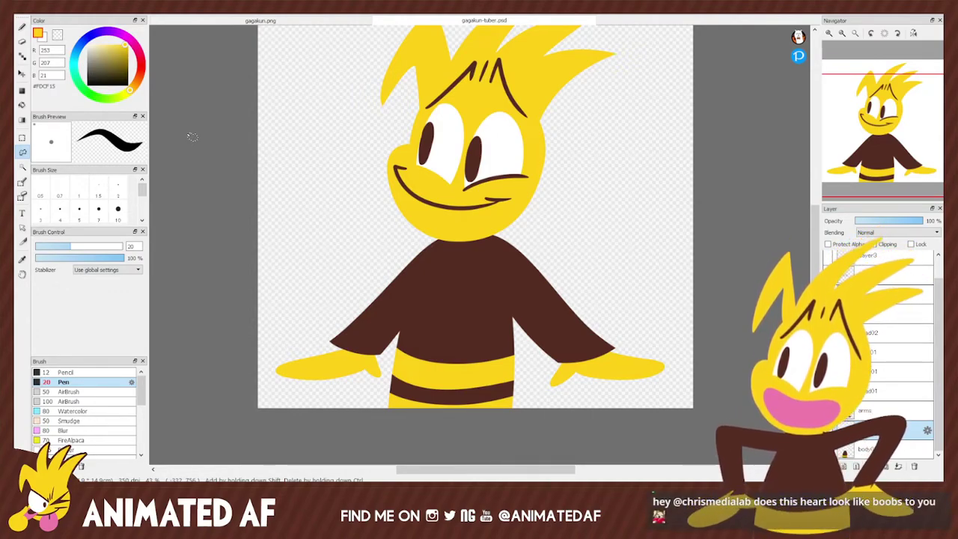
Examine the original character's body design in gagakun.png and return to gagakun-tuber.psd.
mouse_move(850, 166)
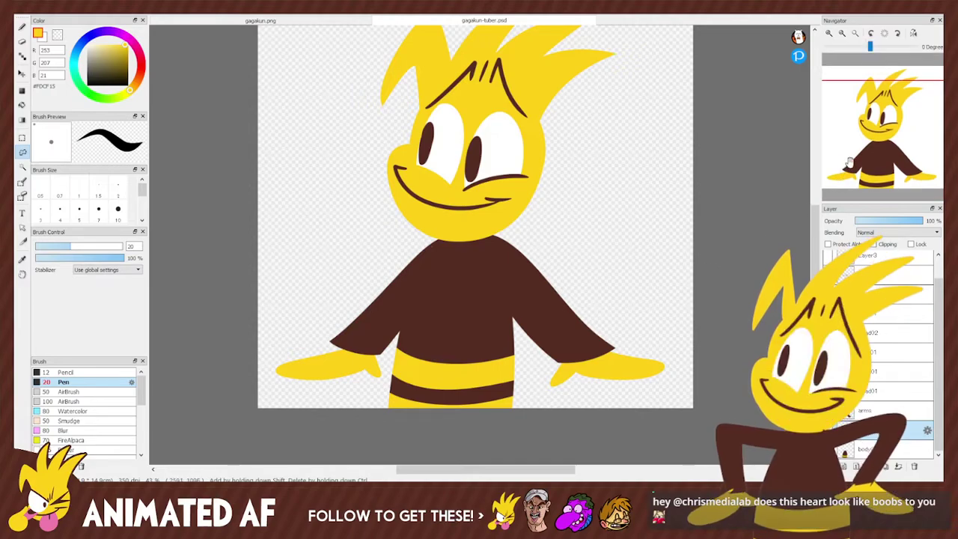
drag(891, 149, 891, 129)
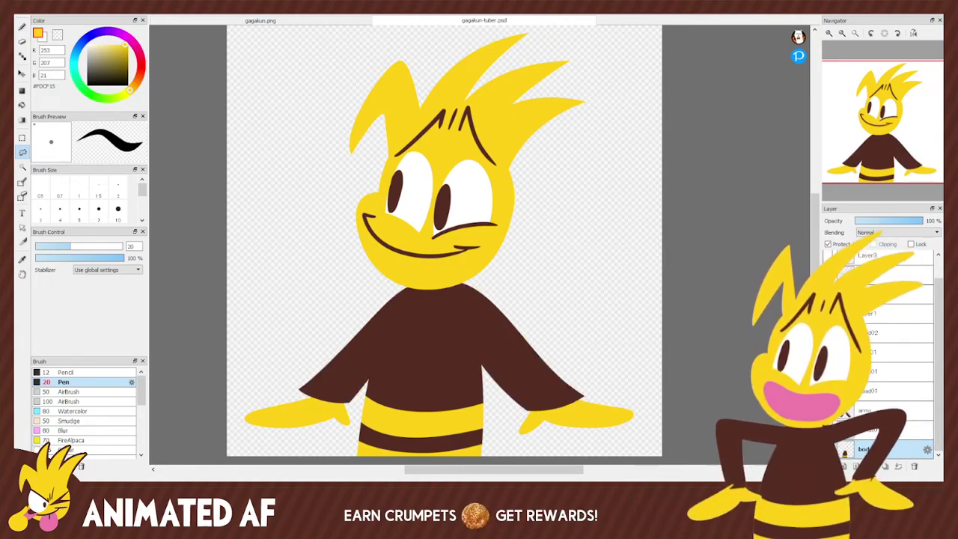
click(352, 21)
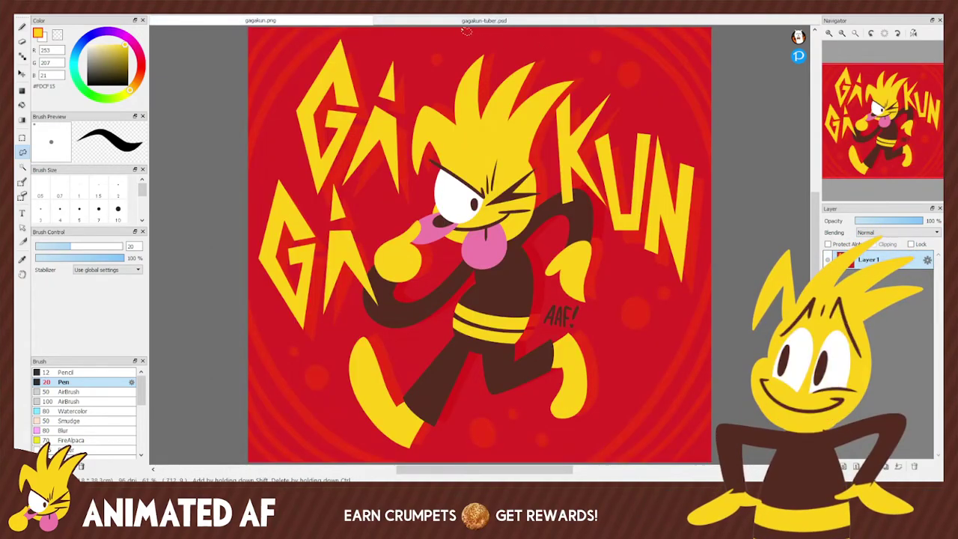
click(449, 21)
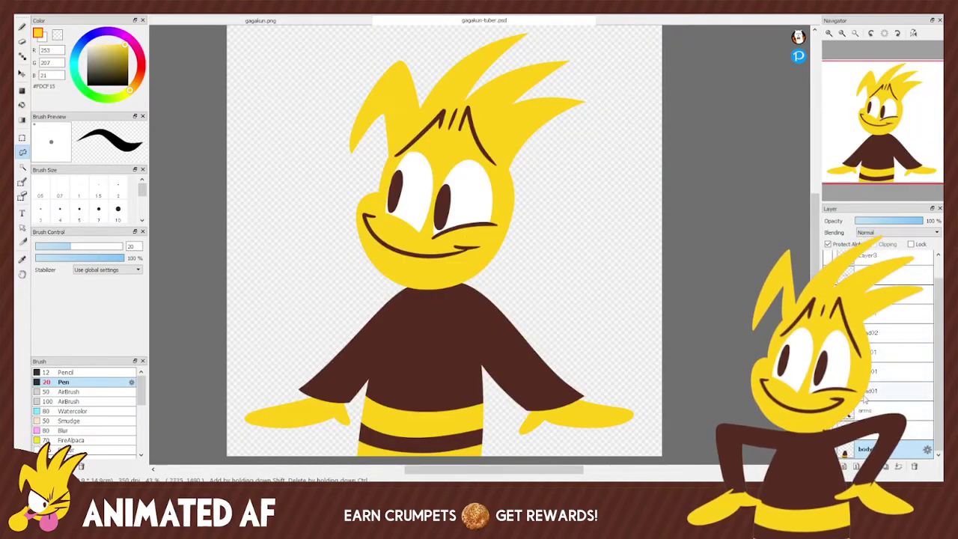
Hide the arms layer and trim the left edge of the torso on body01 with a size 41 eraser, undoing unwanted strokes.
click(827, 410)
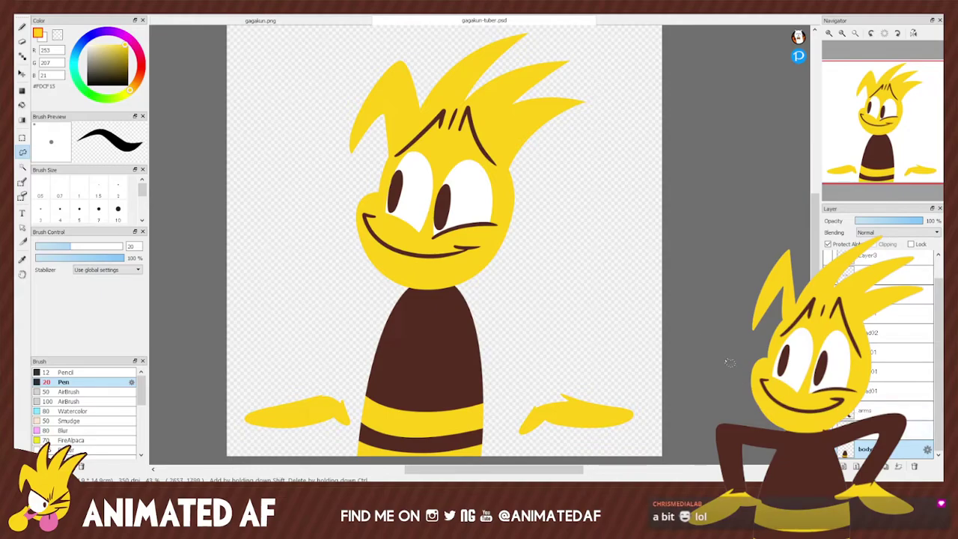
key(e)
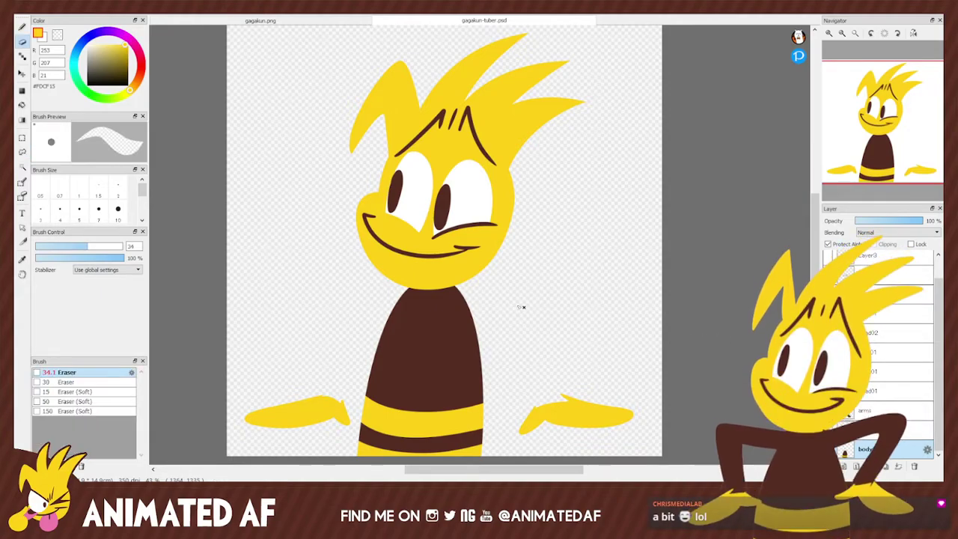
click(94, 248)
mouse_move(362, 451)
mouse_down()
mouse_move(378, 355)
mouse_move(407, 289)
mouse_up()
key(l)
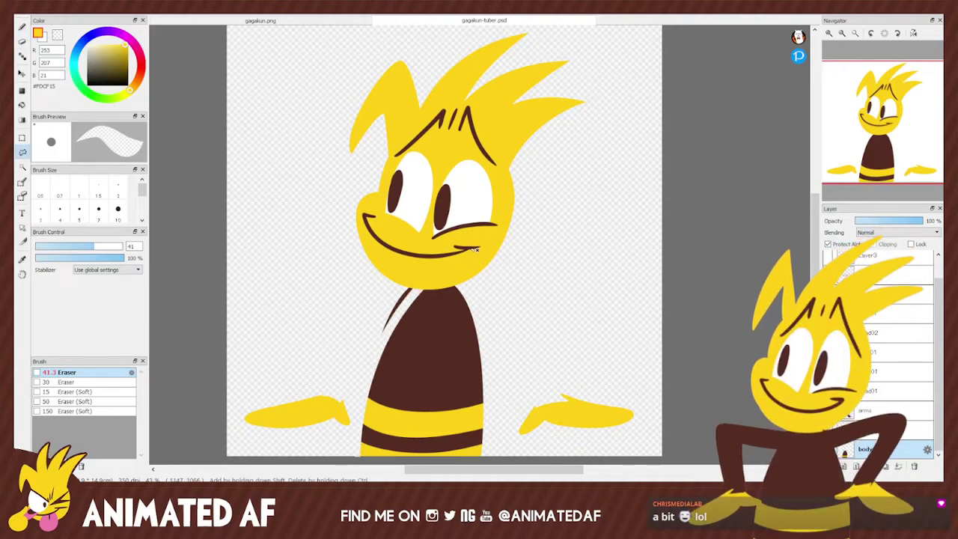
key(e)
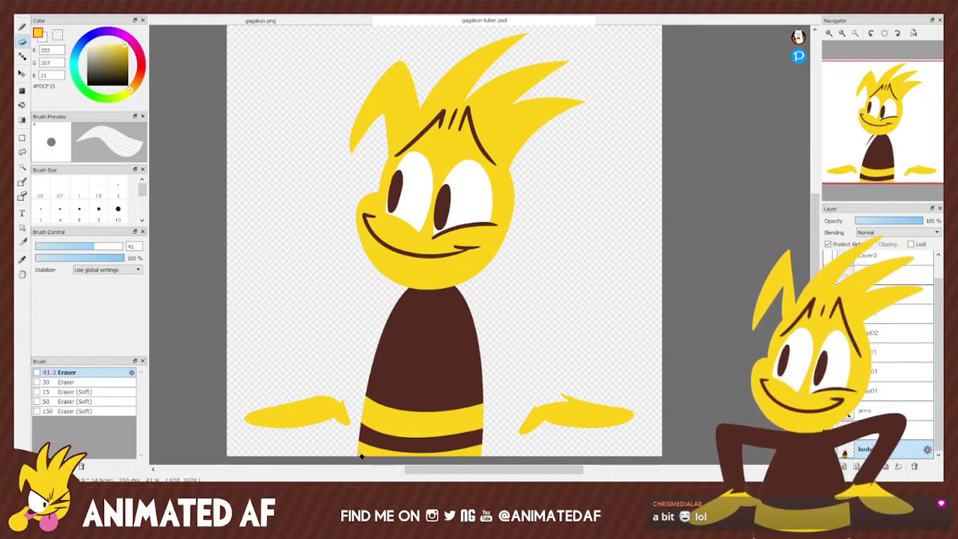
key(l)
key(e)
key(ctrl+z)
key(l)
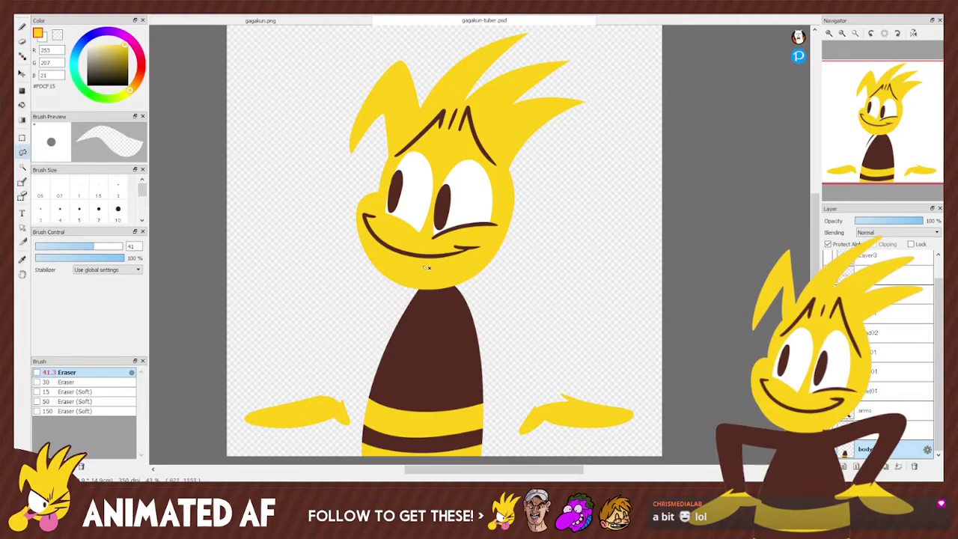
key(e)
key(l)
key(e)
key(l)
key(e)
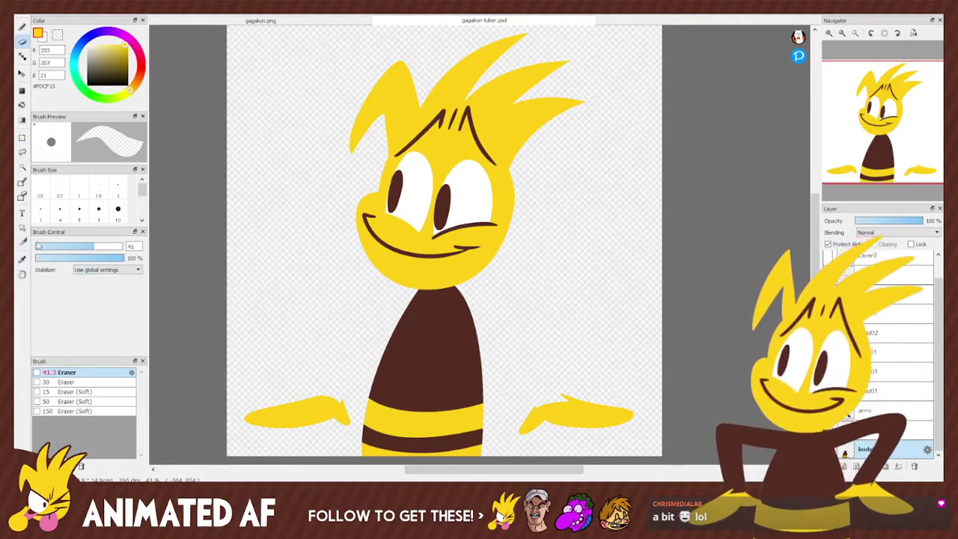
Sample the torso's brown (#552D21) and widen the torso's right side with pen strokes from neck to canvas edge, undoing unwanted strokes.
click(21, 258)
click(443, 316)
click(23, 27)
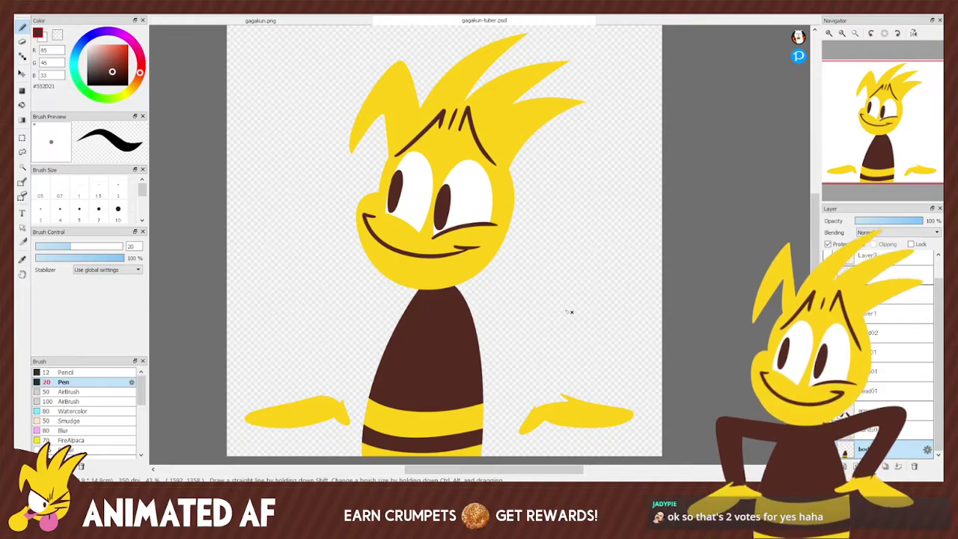
key(l)
click(22, 27)
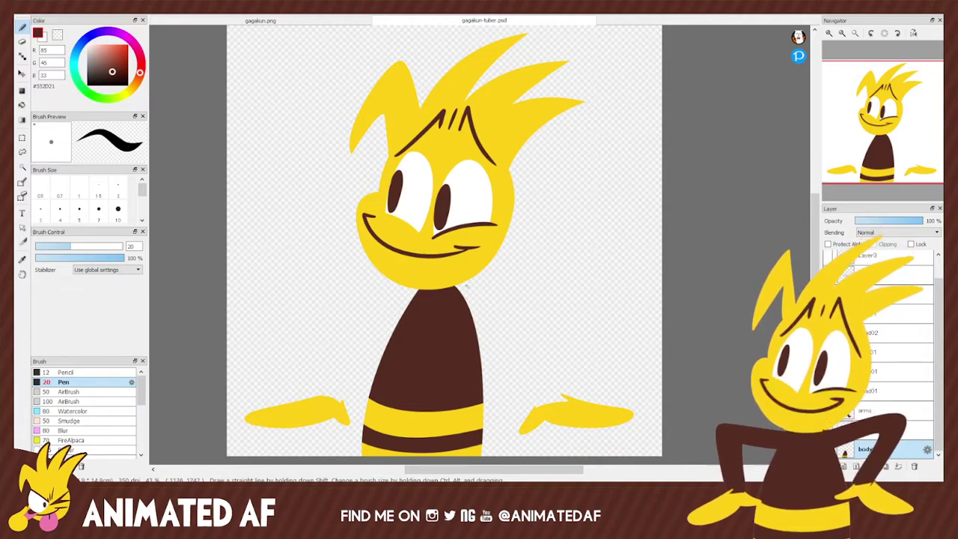
mouse_move(455, 286)
mouse_down()
mouse_move(493, 358)
mouse_move(500, 454)
mouse_up()
key(ctrl+z)
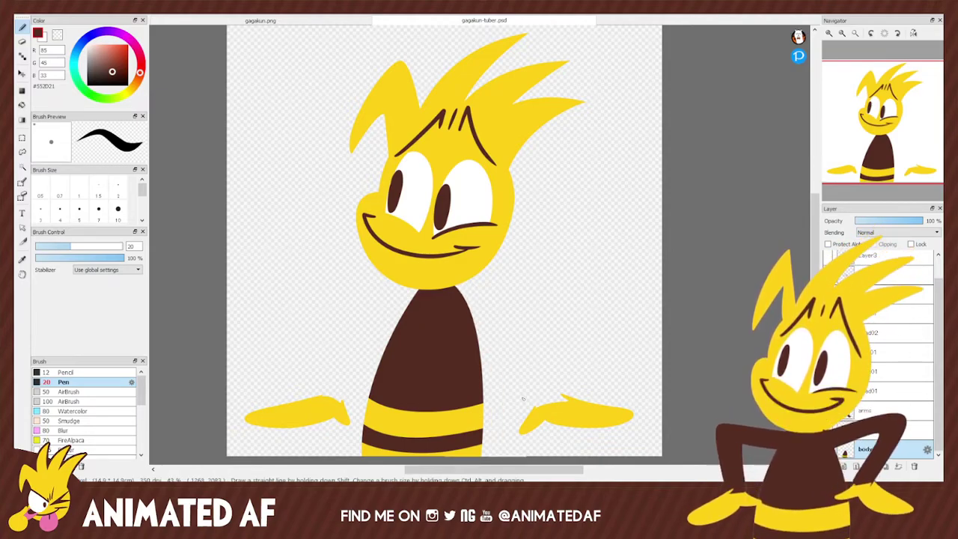
drag(455, 286, 482, 340)
drag(492, 390, 494, 454)
key(ctrl+z)
drag(455, 284, 491, 453)
key(ctrl+z)
drag(455, 284, 497, 454)
key(ctrl+z)
mouse_move(456, 284)
mouse_down()
mouse_move(487, 393)
mouse_move(489, 453)
mouse_up()
key(ctrl+z)
drag(457, 285, 491, 454)
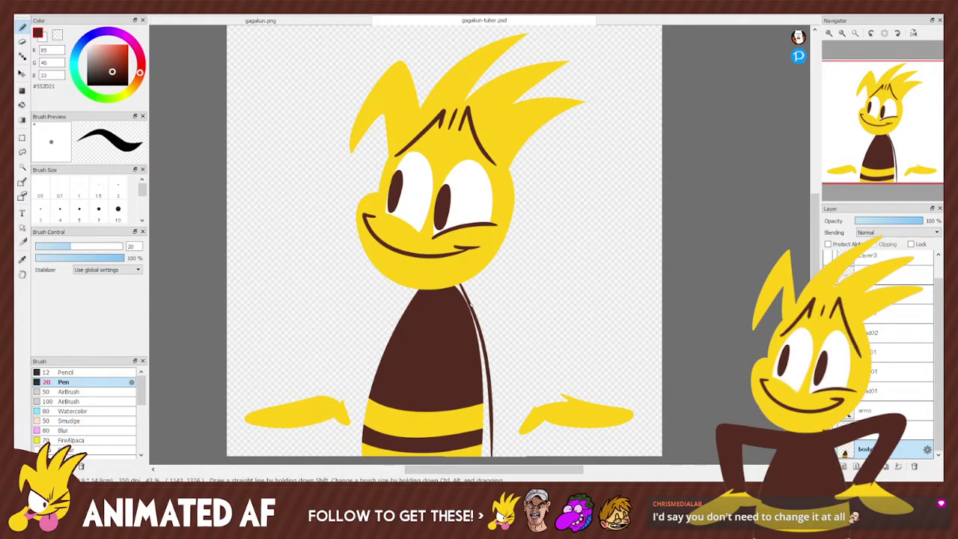
key(ctrl+z)
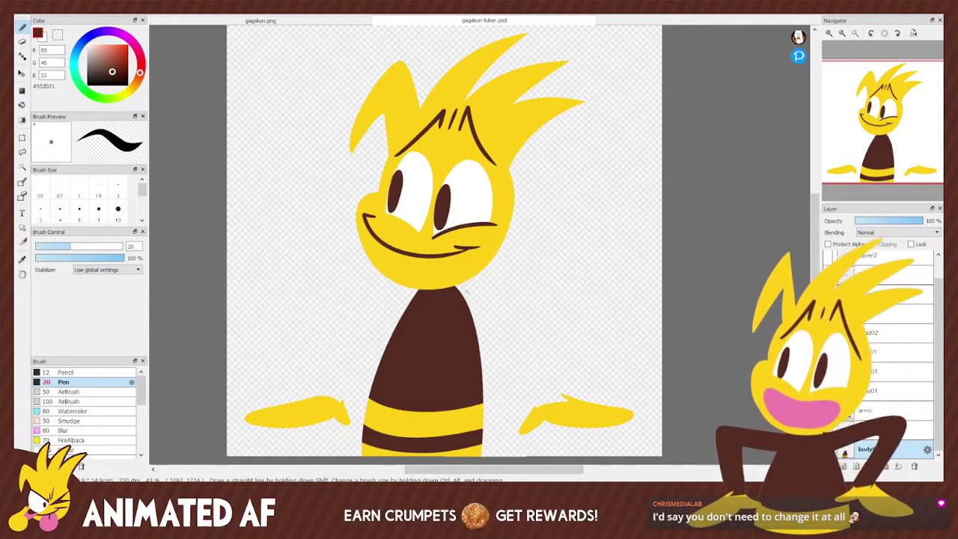
drag(458, 284, 488, 455)
key(ctrl+z)
drag(459, 284, 487, 455)
key(ctrl+z)
drag(460, 284, 488, 455)
mouse_move(458, 285)
mouse_down()
mouse_move(477, 329)
mouse_move(485, 405)
mouse_up()
drag(485, 448, 484, 401)
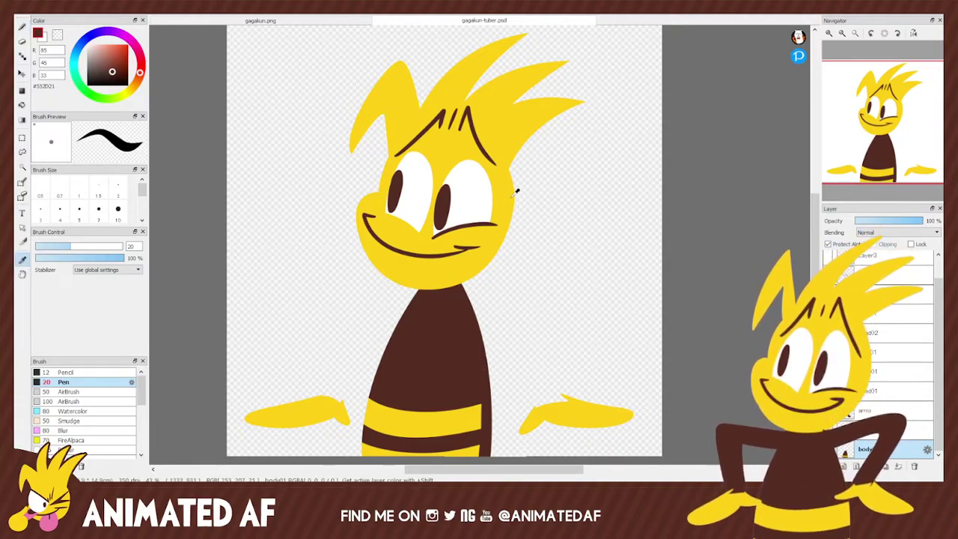
Fill both yellow stripes at the bottom of the torso with the sampled brown (#552D21).
alt+click(375, 162)
mouse_move(879, 143)
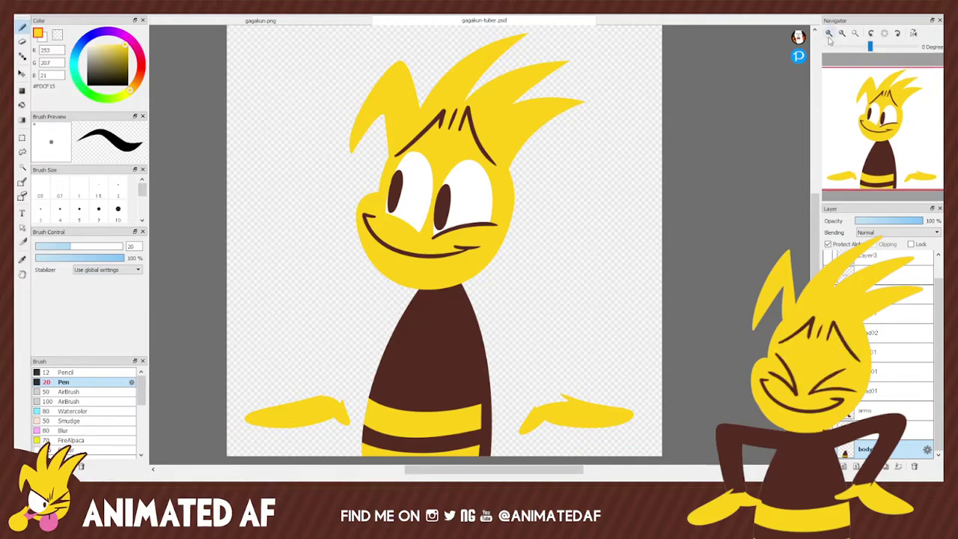
drag(879, 142, 864, 177)
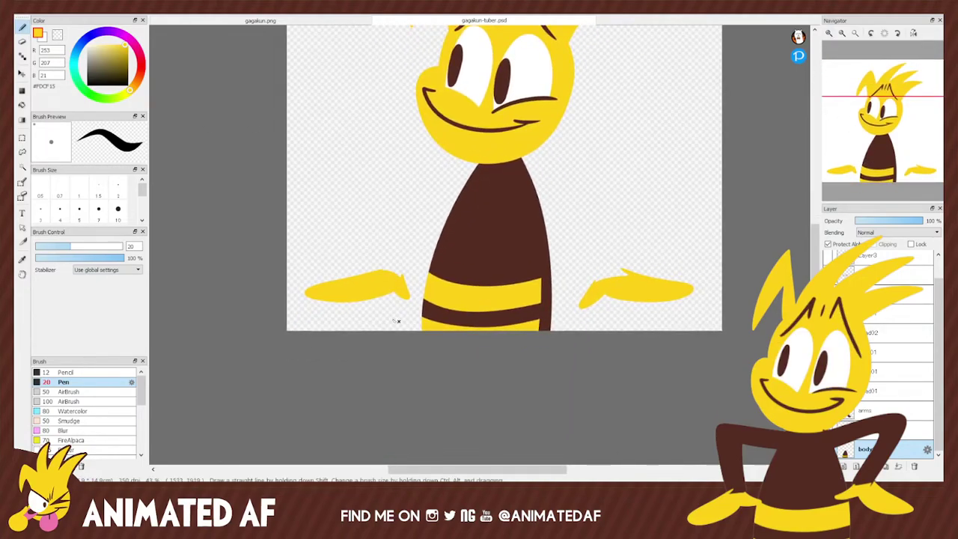
click(21, 258)
key(b)
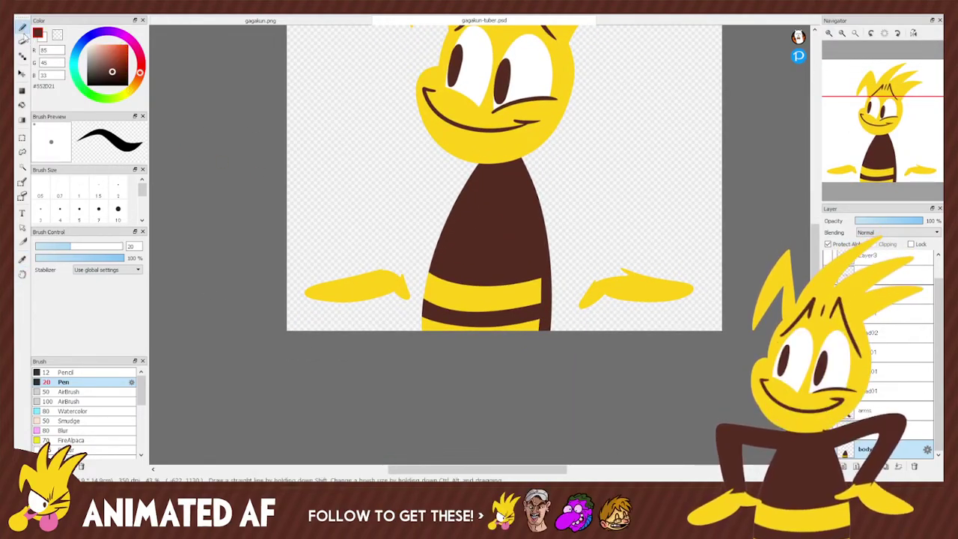
click(21, 105)
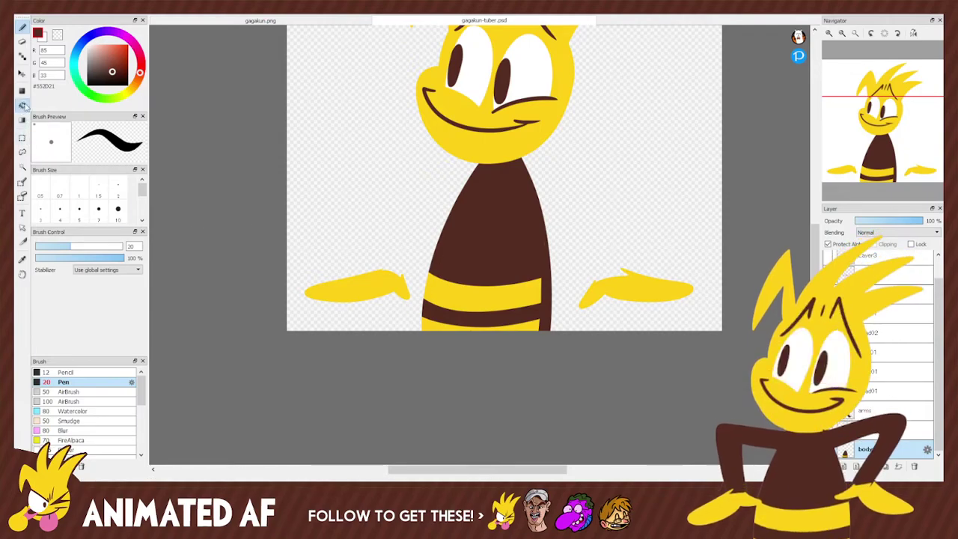
click(477, 286)
click(449, 323)
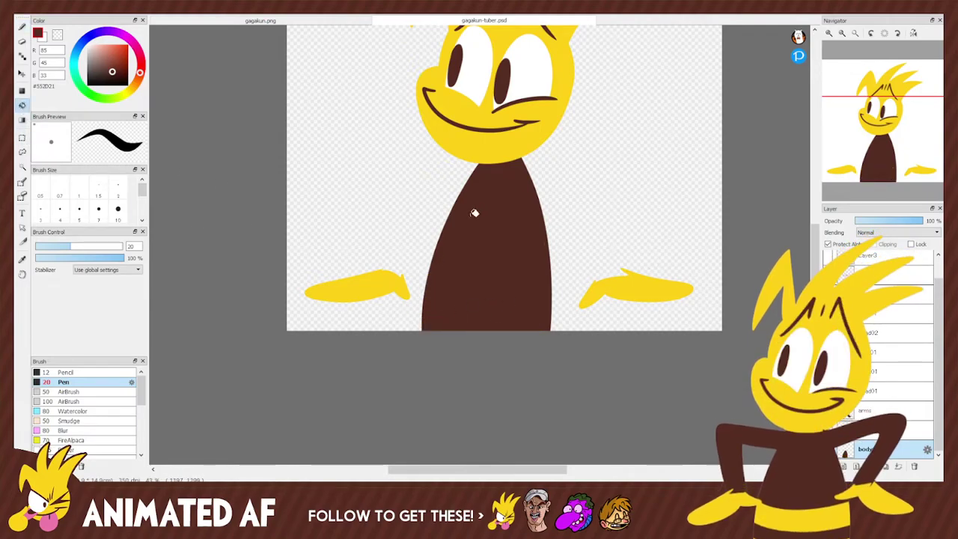
Sample the face's yellow (#FDCF15) as the pen color with the body01 layer active.
key(i)
click(466, 128)
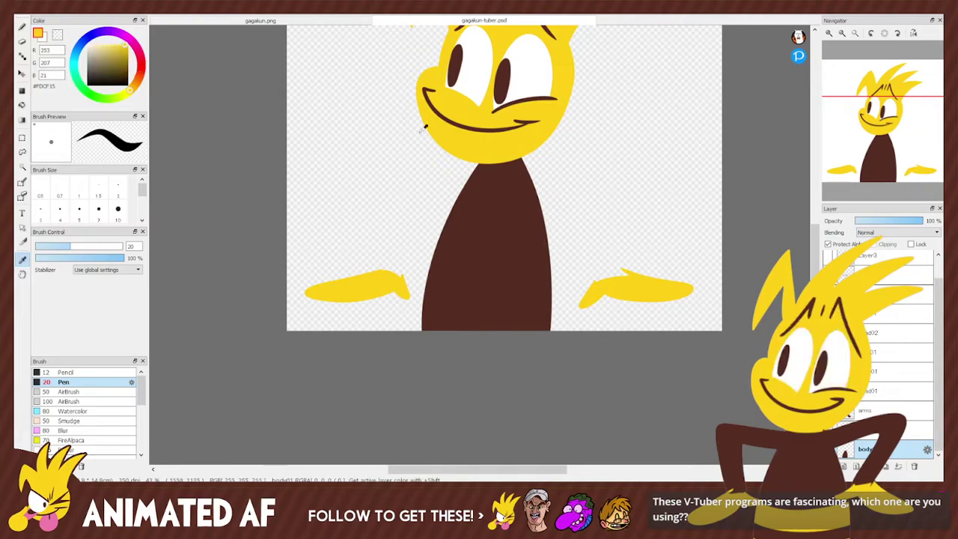
key(b)
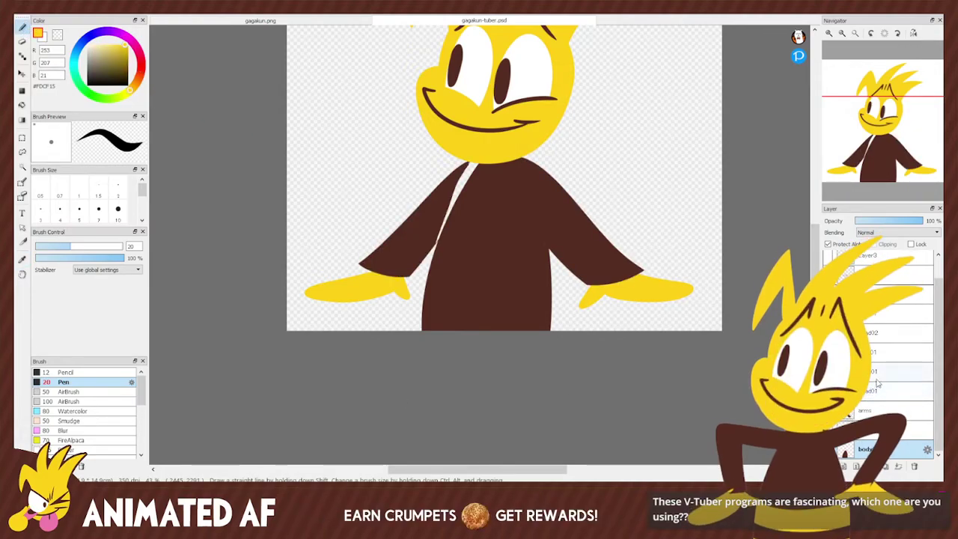
Sample the torso's brown (#552D21) and paint over the transparent gap between the left sleeve and torso on the arms layer.
click(883, 410)
click(41, 40)
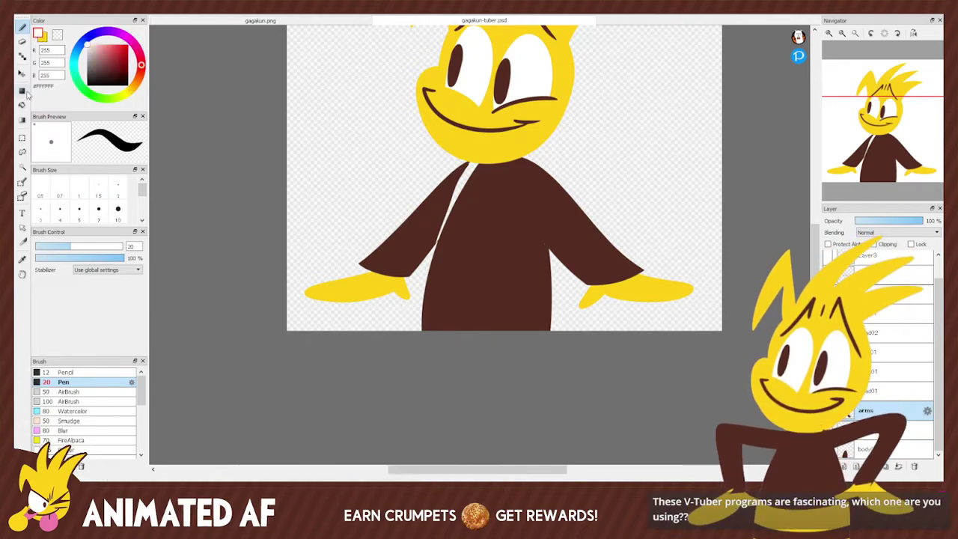
click(494, 203)
key(b)
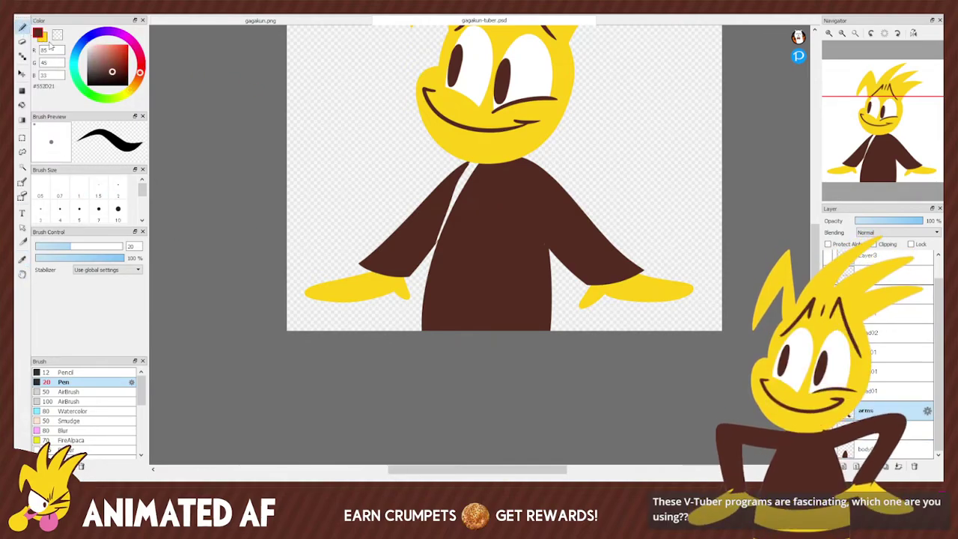
drag(457, 203, 470, 166)
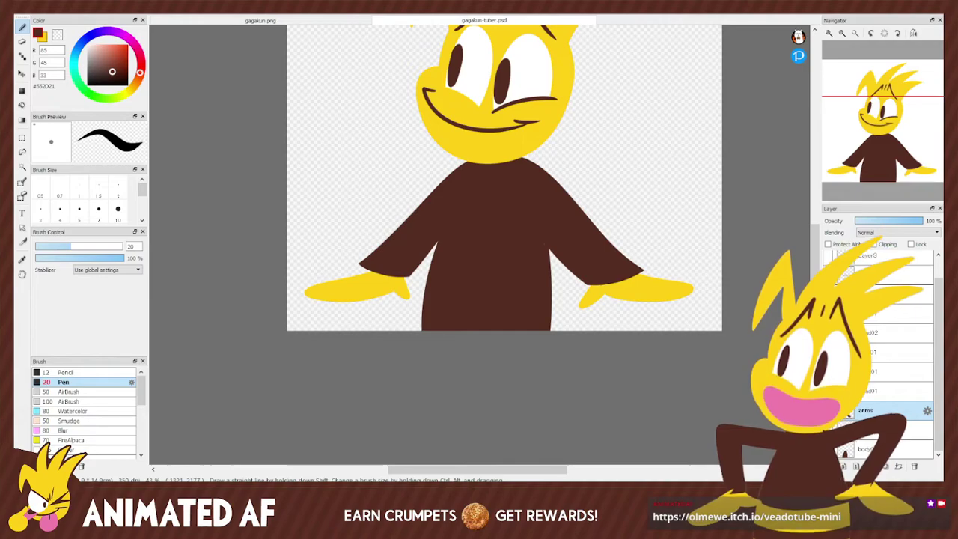
mouse_move(895, 150)
mouse_down()
mouse_move(917, 135)
mouse_move(899, 132)
mouse_up()
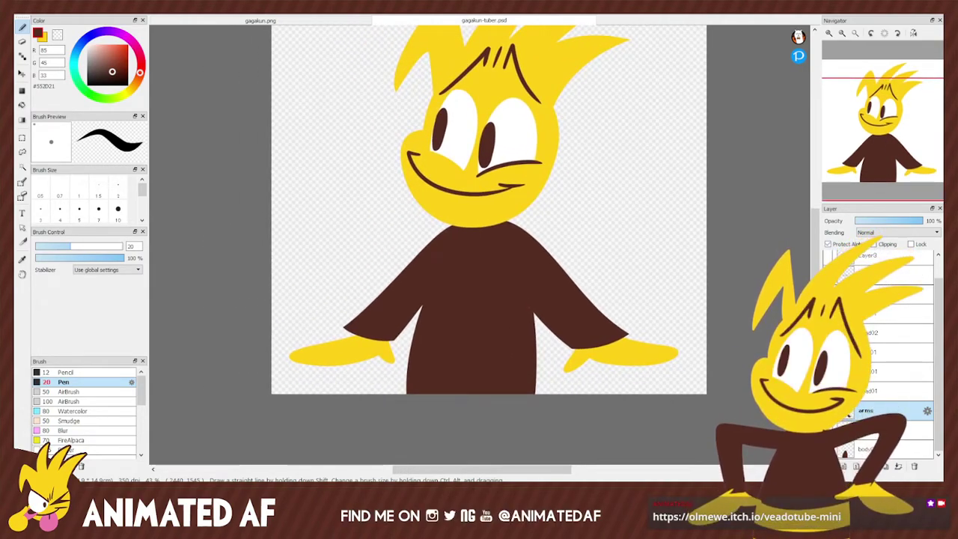
Sample the face's yellow (#FDCF15) and add a curved yellow stripe across the torso's bottom on body01, undoing unwanted strokes.
click(21, 258)
click(548, 118)
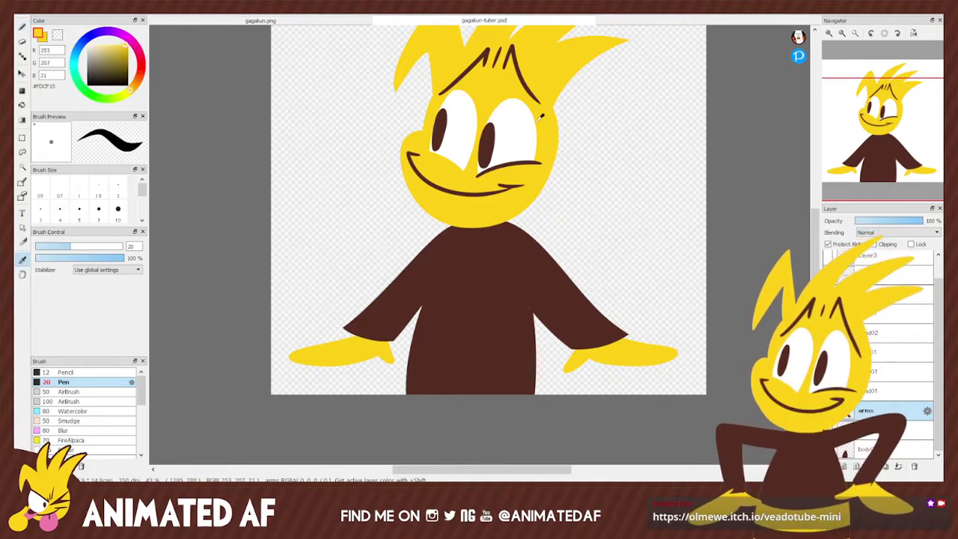
key(b)
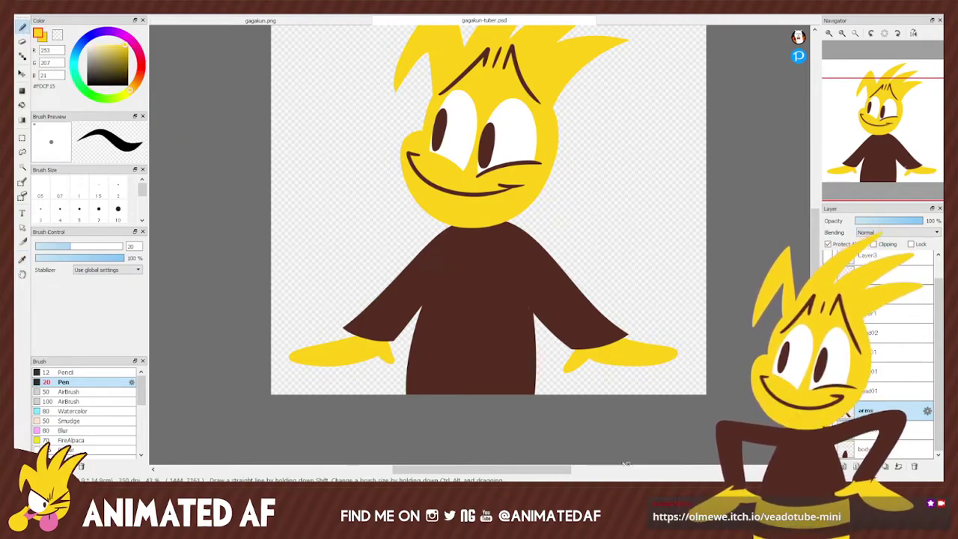
click(875, 449)
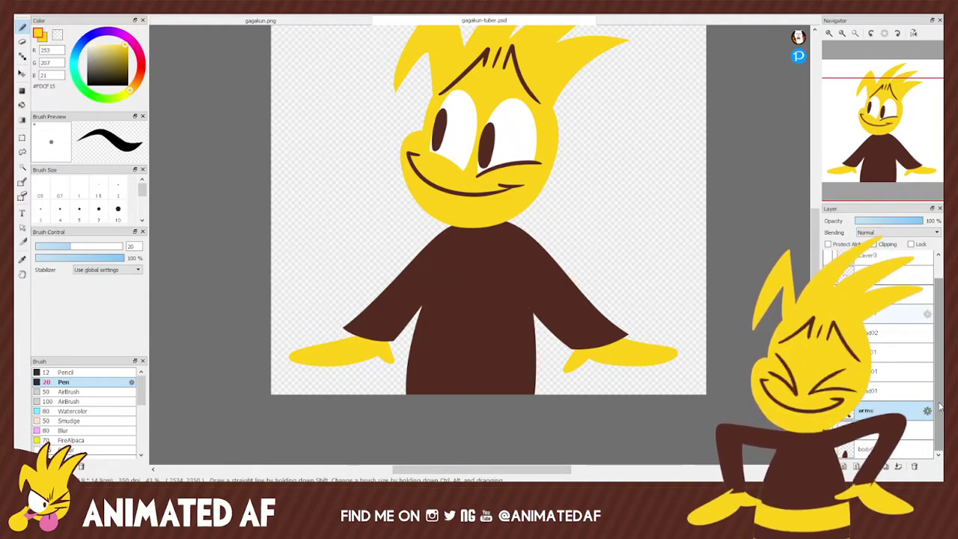
mouse_move(407, 353)
mouse_down()
mouse_move(474, 362)
mouse_move(536, 354)
mouse_up()
key(ctrl+z)
mouse_move(408, 352)
mouse_down()
mouse_move(484, 366)
mouse_move(536, 350)
mouse_up()
key(ctrl+z)
drag(409, 358, 536, 361)
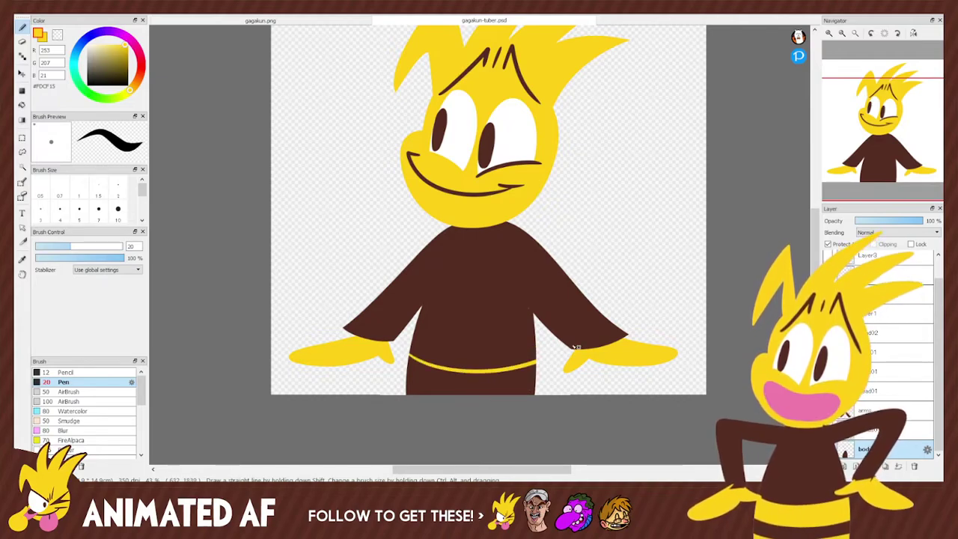
drag(405, 386, 535, 391)
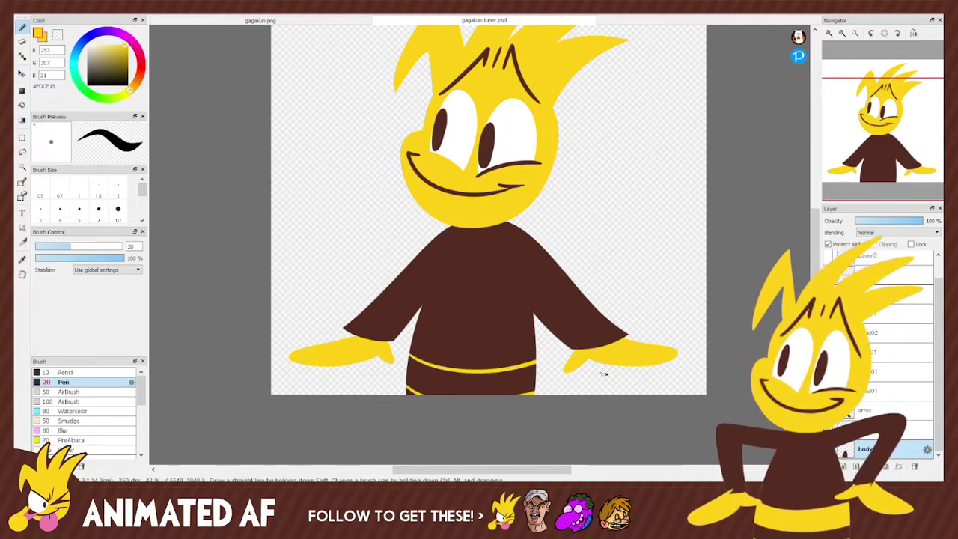
key(g)
click(457, 385)
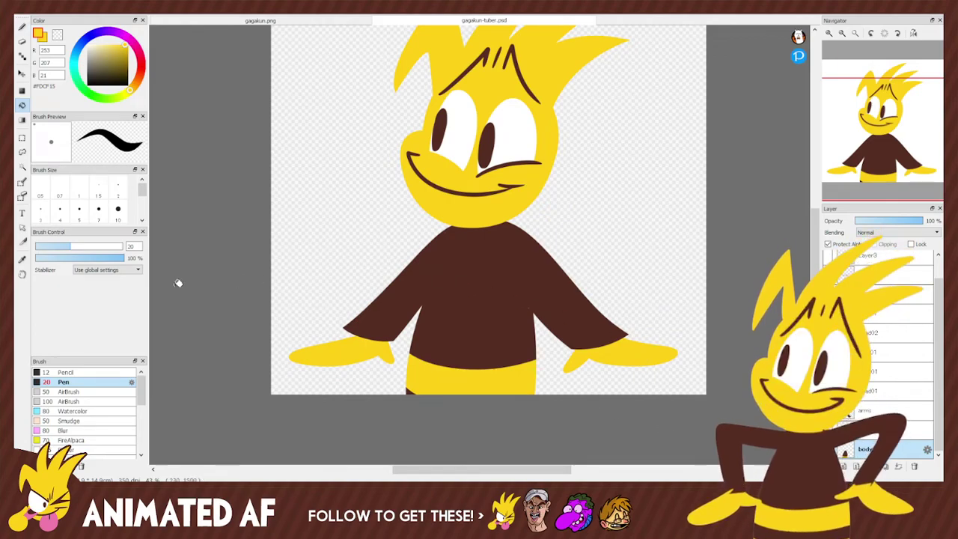
Sample the torso's brown (#552D21) and touch up the brown corner below the yellow stripe at the torso's lower right.
click(22, 258)
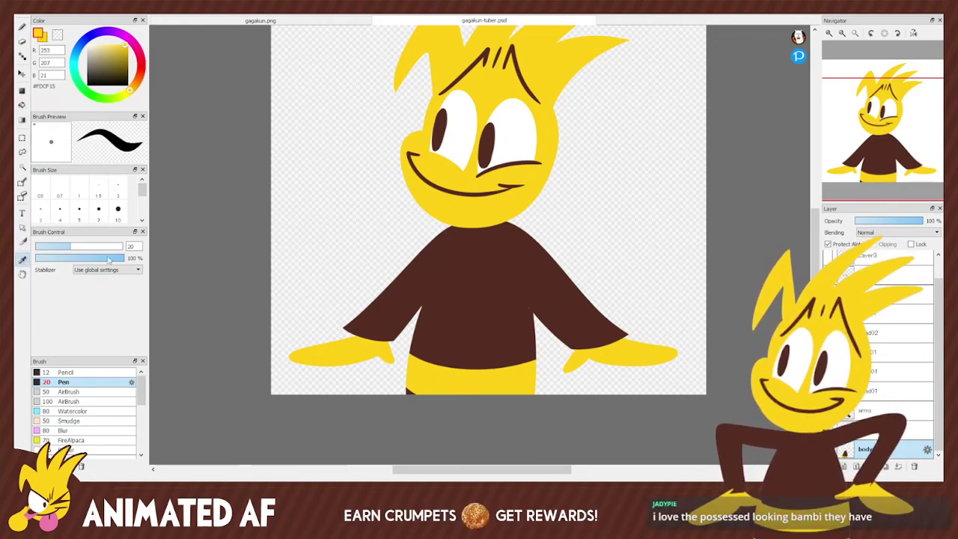
click(442, 259)
click(22, 26)
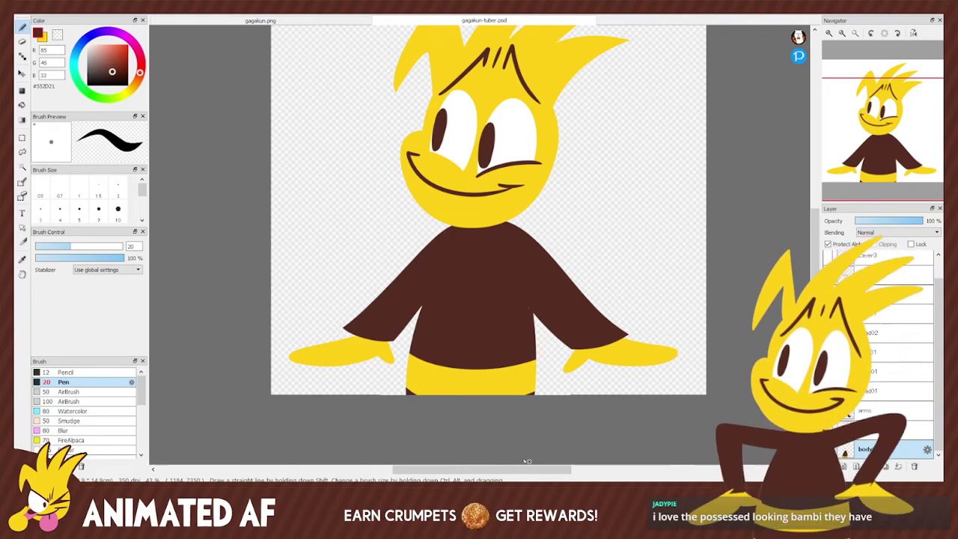
drag(879, 148, 888, 133)
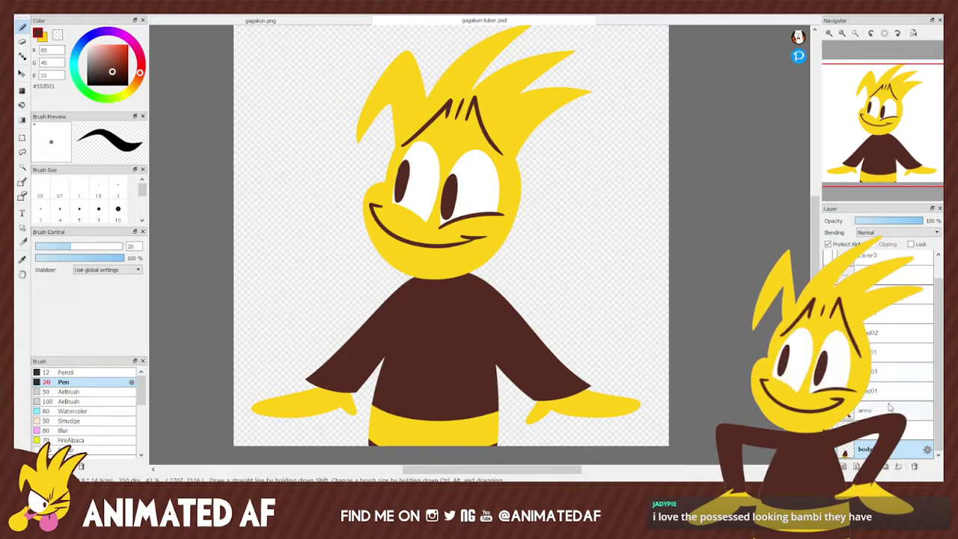
Move the head02 layer directly above head01 and duplicate the arms layer as arms02.
mouse_move(940, 359)
mouse_down()
mouse_move(941, 335)
mouse_move(937, 369)
mouse_up()
drag(887, 333, 887, 389)
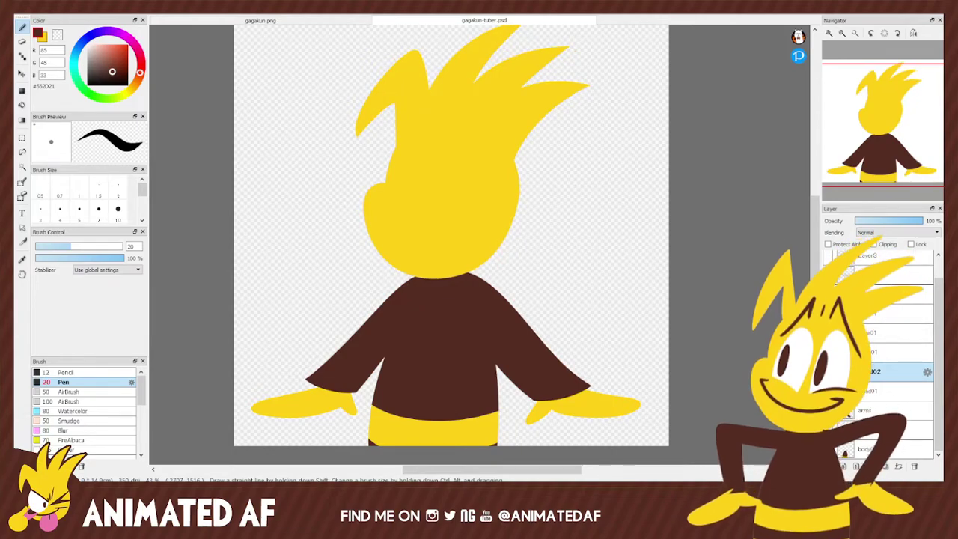
click(884, 407)
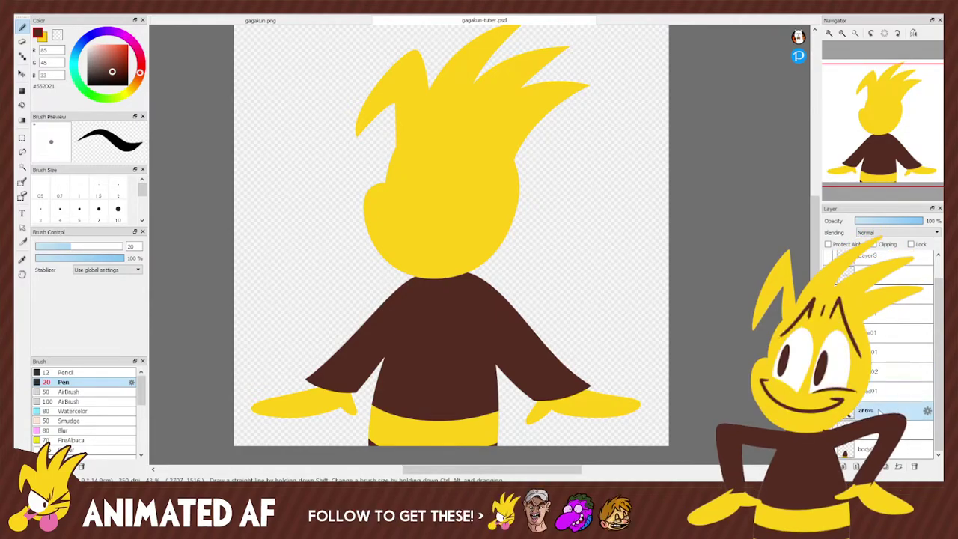
click(885, 466)
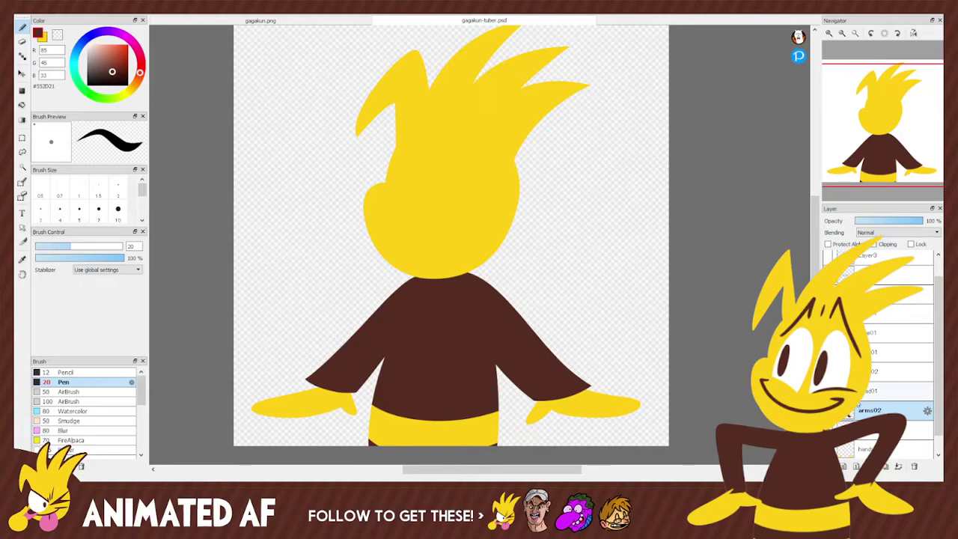
Nudge the arms02 sleeves slightly upward and try a pen stroke along the right shoulder, undoing it.
click(873, 432)
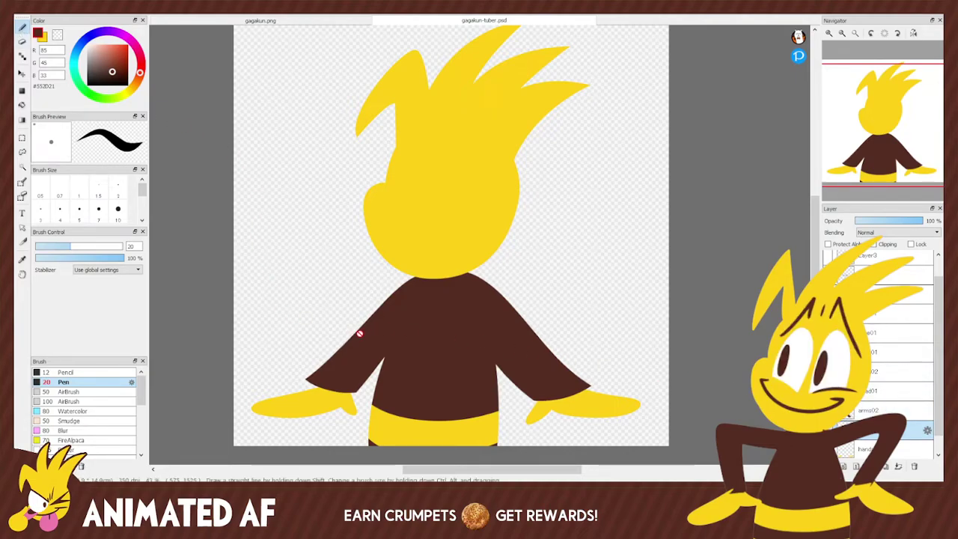
click(890, 410)
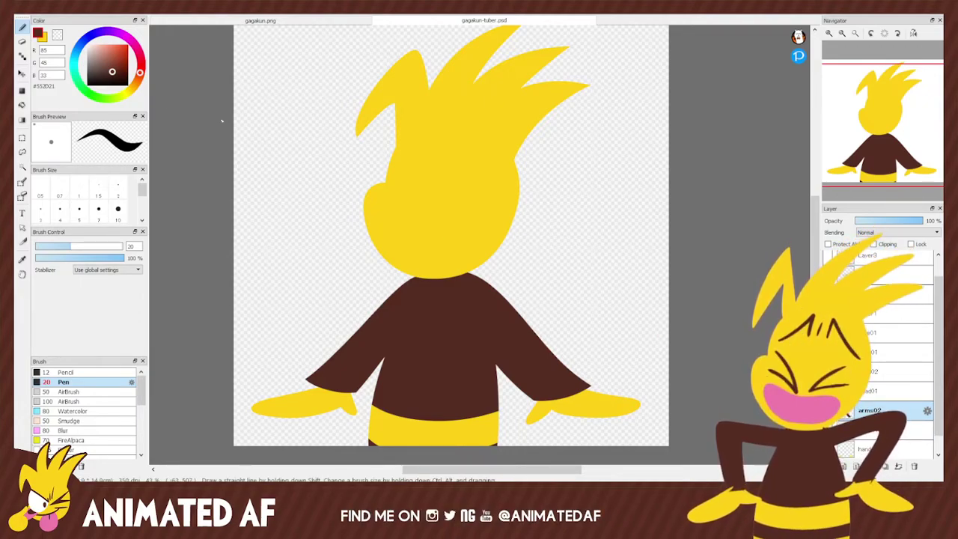
click(22, 73)
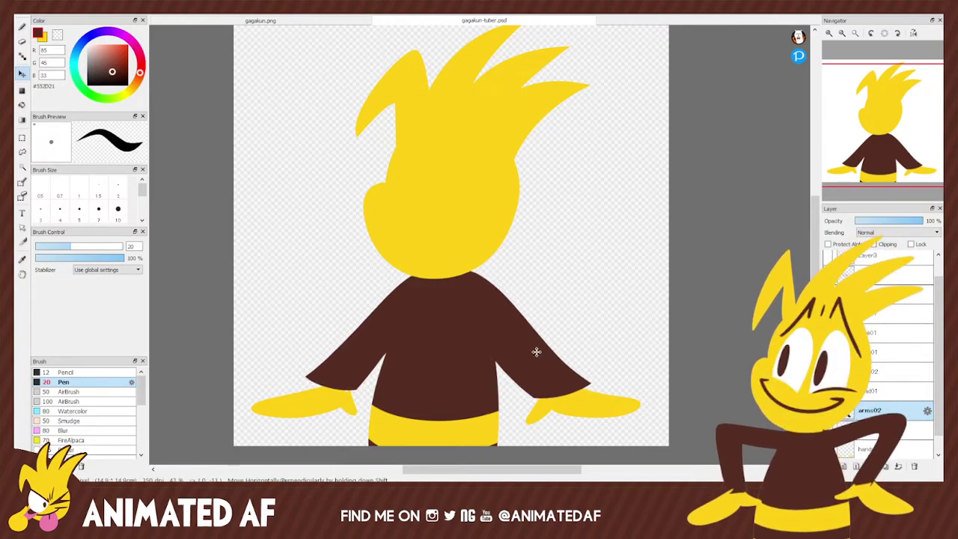
key(b)
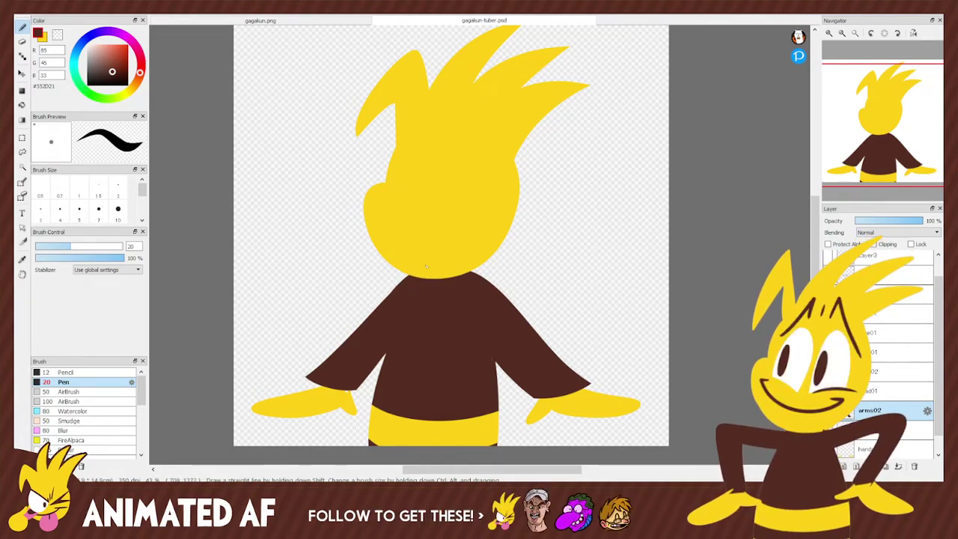
drag(467, 271, 537, 327)
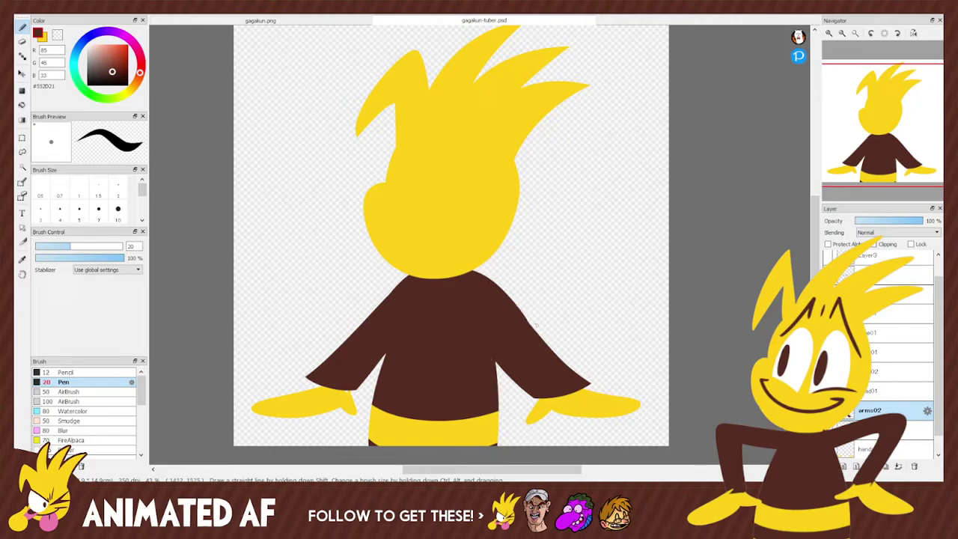
key(ctrl+z)
scroll(918, 434, down, 1)
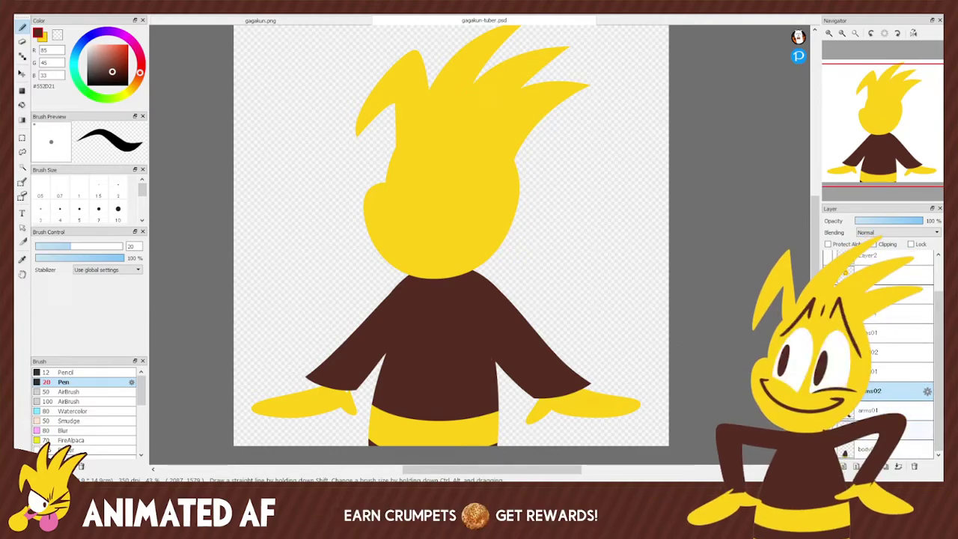
Duplicate the hands layer, lasso the left hand on the copy and rotate it slightly counterclockwise.
click(898, 429)
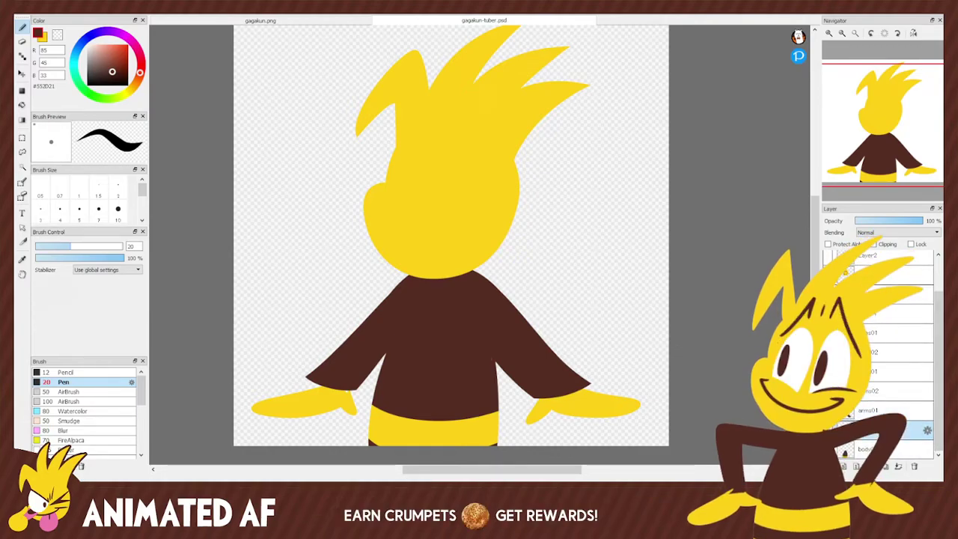
click(885, 467)
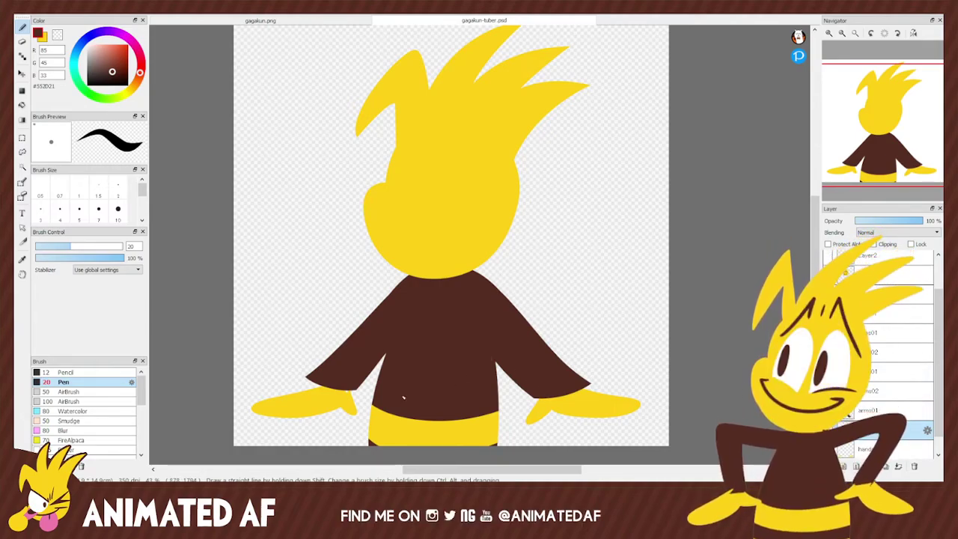
click(23, 152)
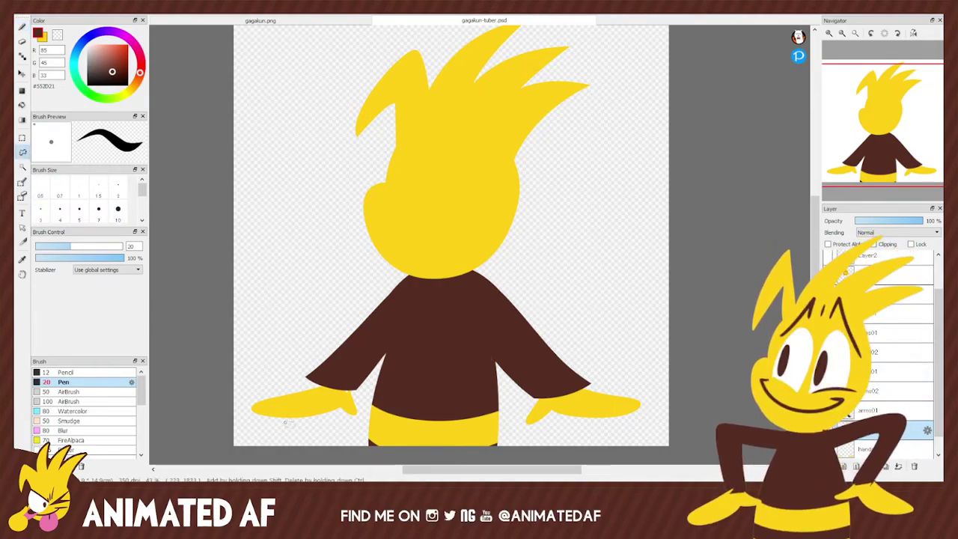
mouse_move(254, 425)
mouse_down()
mouse_move(323, 378)
mouse_move(356, 383)
mouse_move(318, 431)
mouse_move(247, 425)
mouse_up()
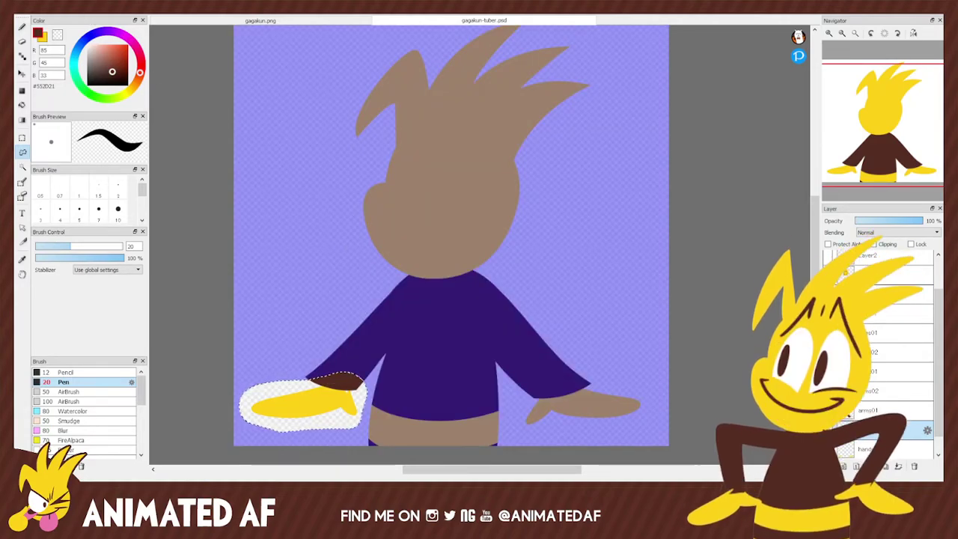
key(ctrl+t)
drag(384, 366, 385, 358)
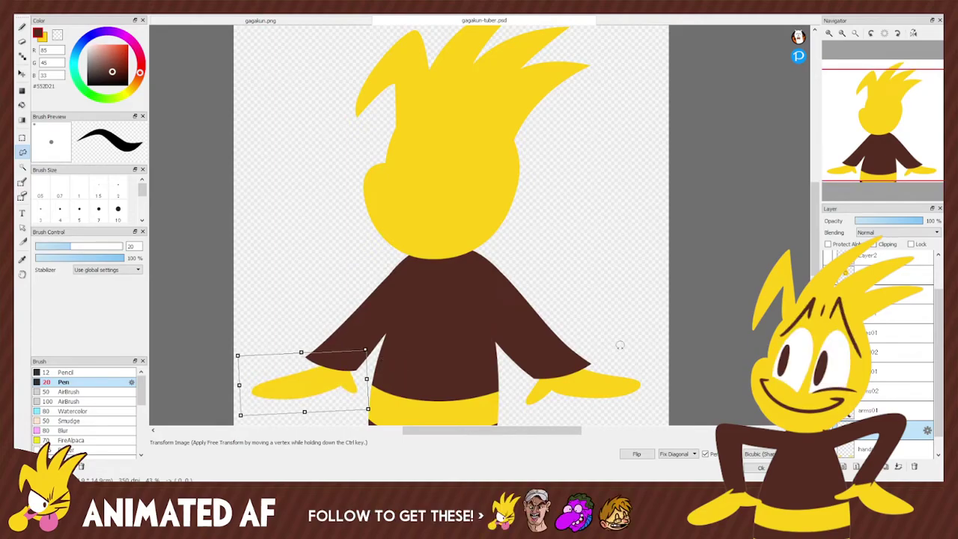
key(Return)
key(ctrl+d)
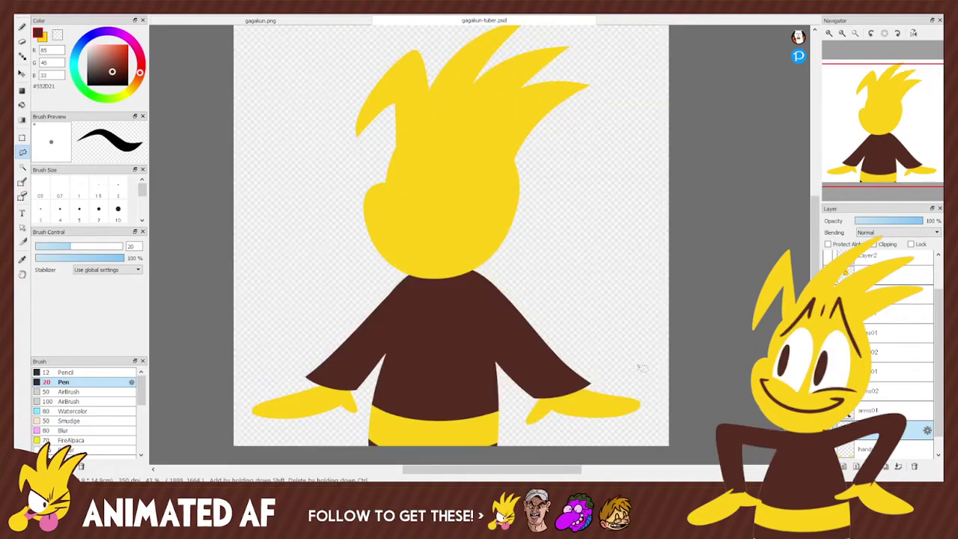
Lasso the right hand on the duplicated hands layer and rotate it slightly clockwise.
mouse_move(598, 371)
mouse_down()
mouse_move(516, 415)
mouse_move(552, 438)
mouse_move(662, 416)
mouse_move(649, 383)
mouse_up()
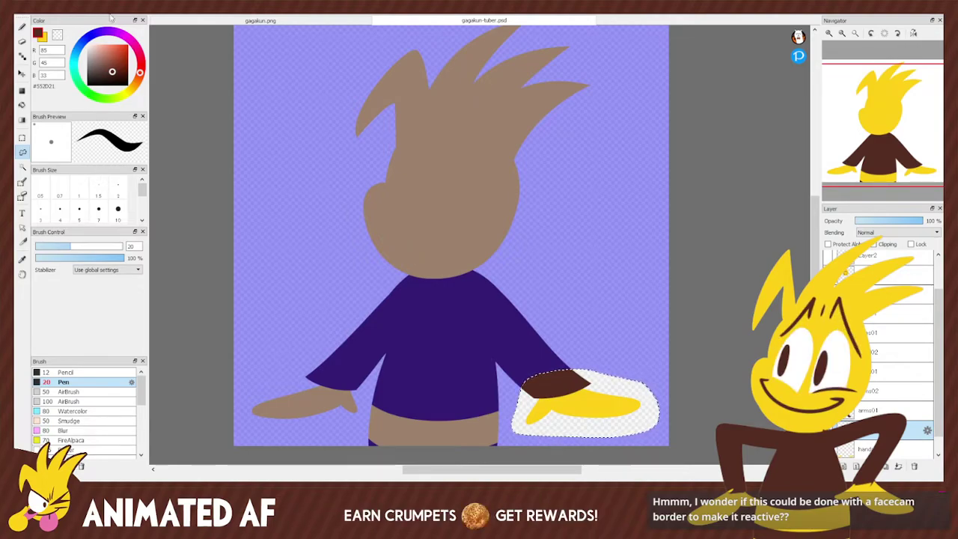
key(ctrl+t)
drag(677, 384, 675, 387)
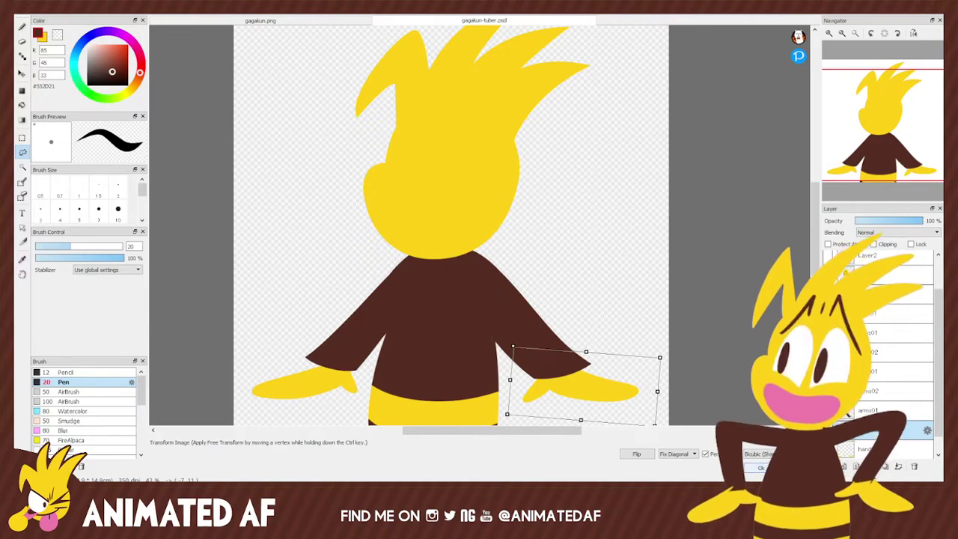
key(Return)
key(ctrl+d)
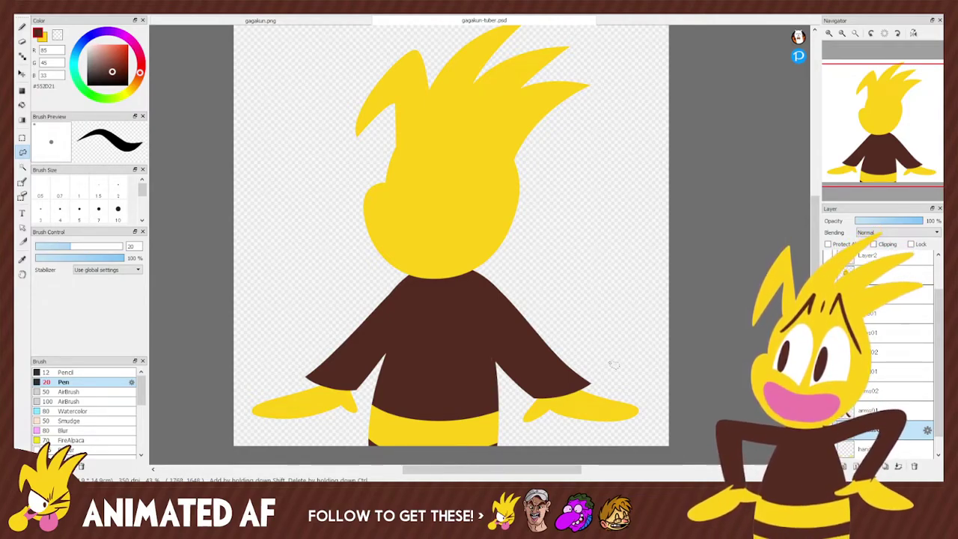
click(881, 151)
drag(882, 150, 892, 132)
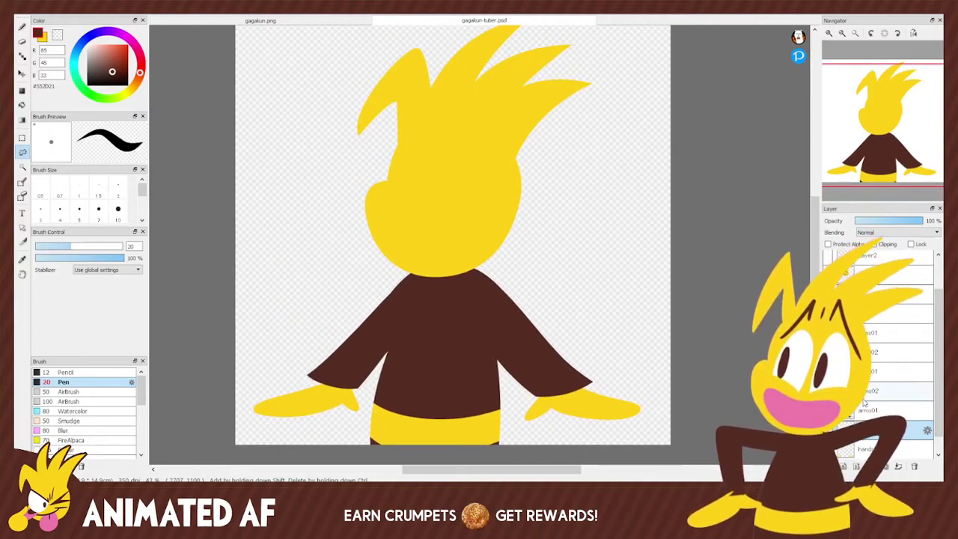
Show the facial linework and eye-white layers again.
drag(941, 418, 940, 391)
click(842, 275)
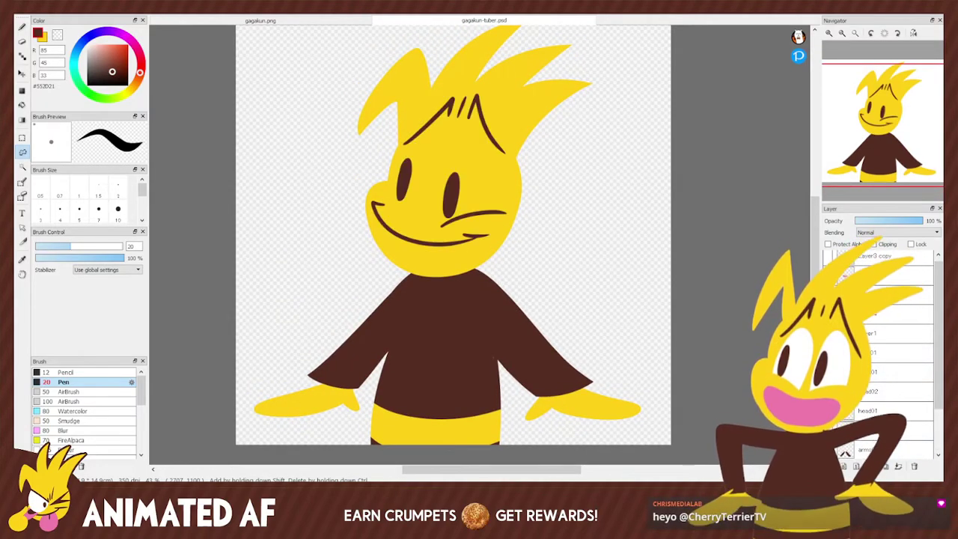
click(843, 295)
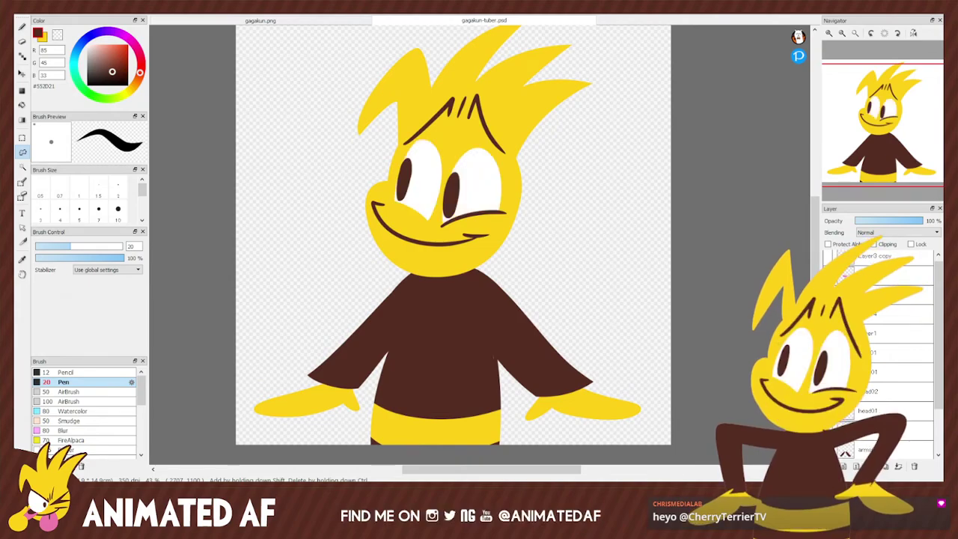
click(893, 359)
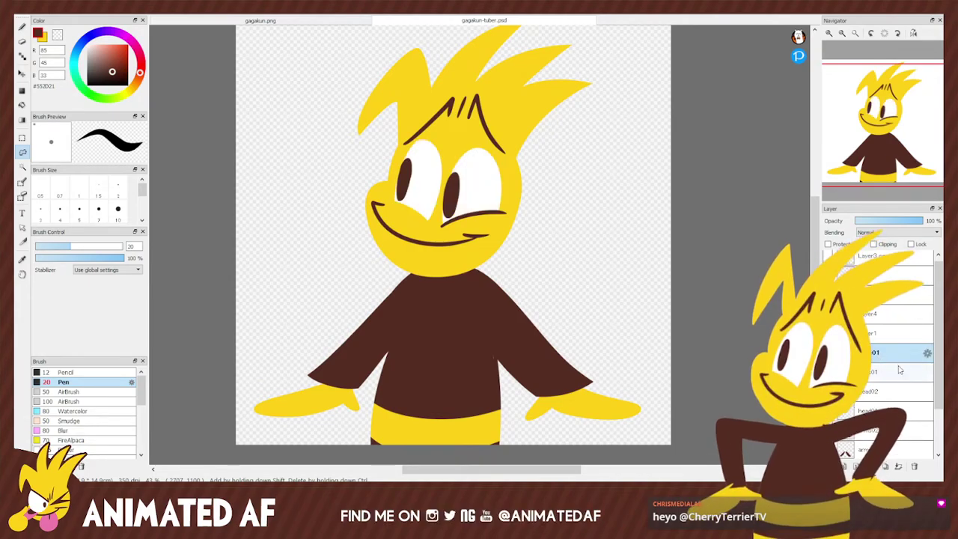
Duplicate the face01 linework layer and lower the copy beneath it to 38% opacity as a guide.
click(886, 466)
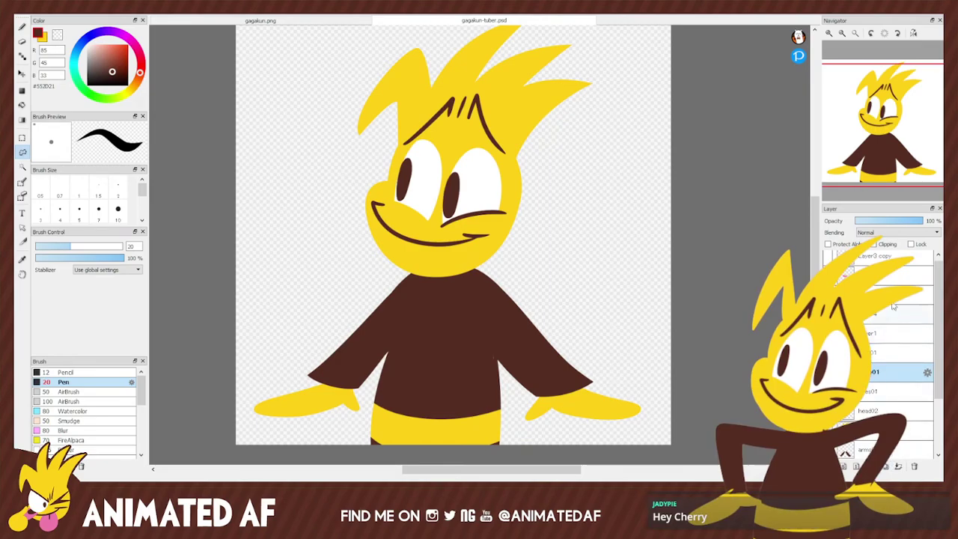
click(882, 222)
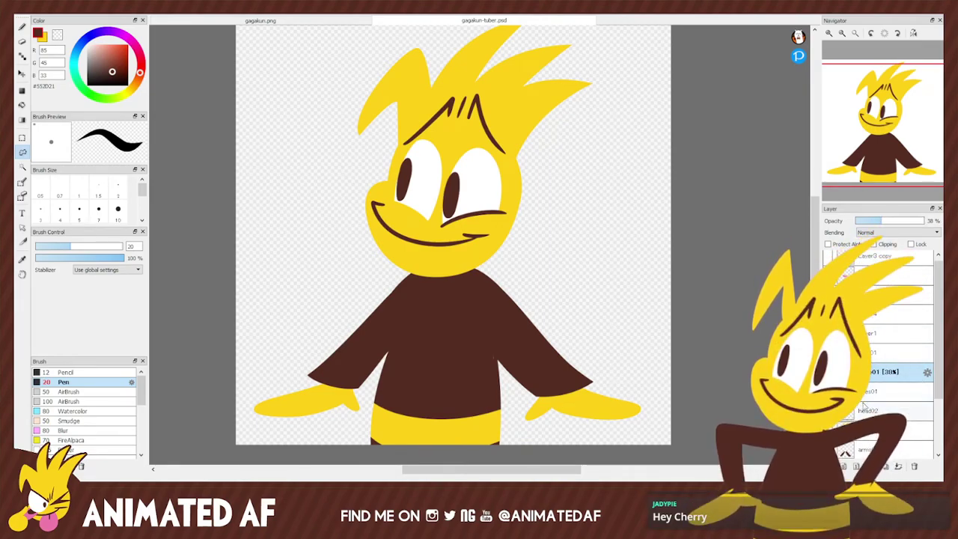
Erase the eyebrows, forehead creases, smile and lower eyelid line from the upper face01 layer.
click(888, 354)
key(e)
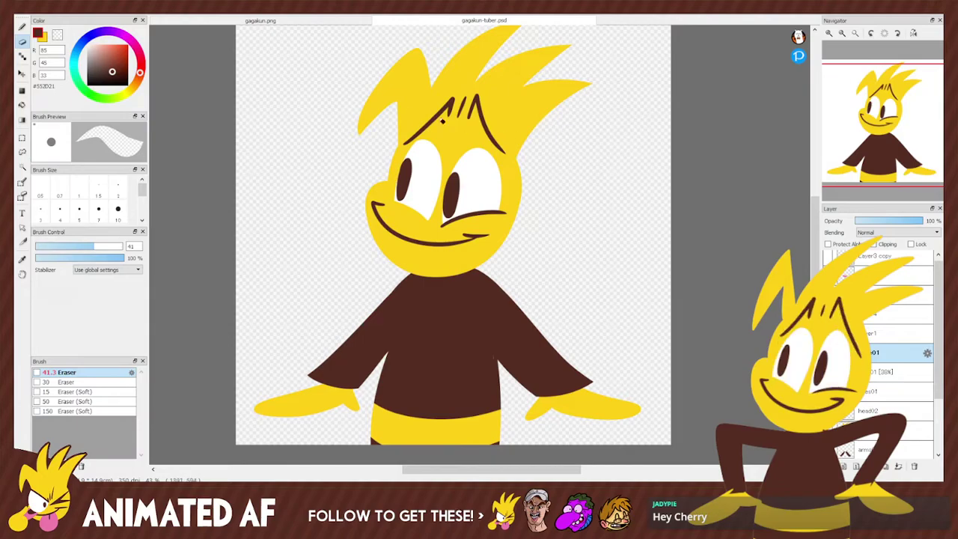
mouse_move(408, 148)
mouse_down()
mouse_move(432, 126)
mouse_move(475, 116)
mouse_up()
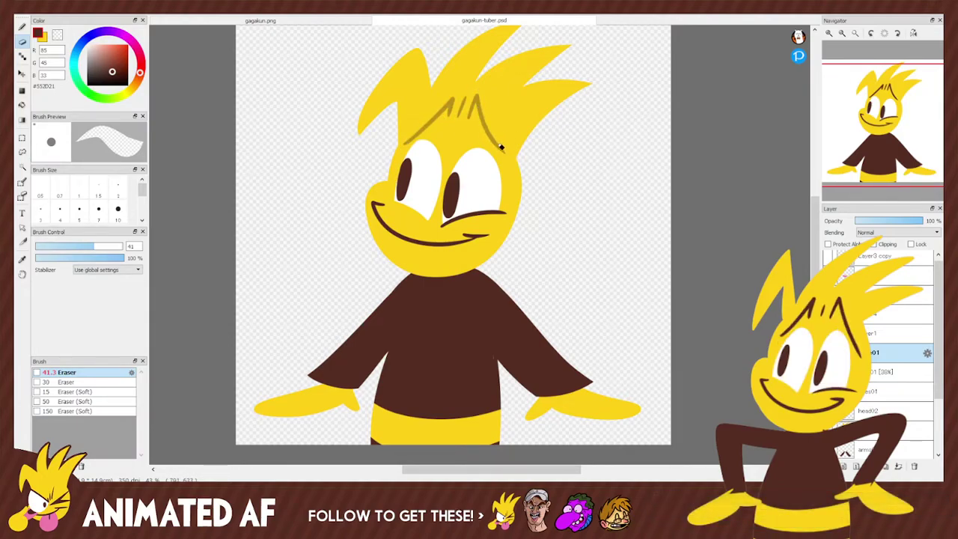
mouse_move(372, 210)
mouse_down()
mouse_move(379, 204)
mouse_move(389, 226)
mouse_move(431, 241)
mouse_move(498, 241)
mouse_up()
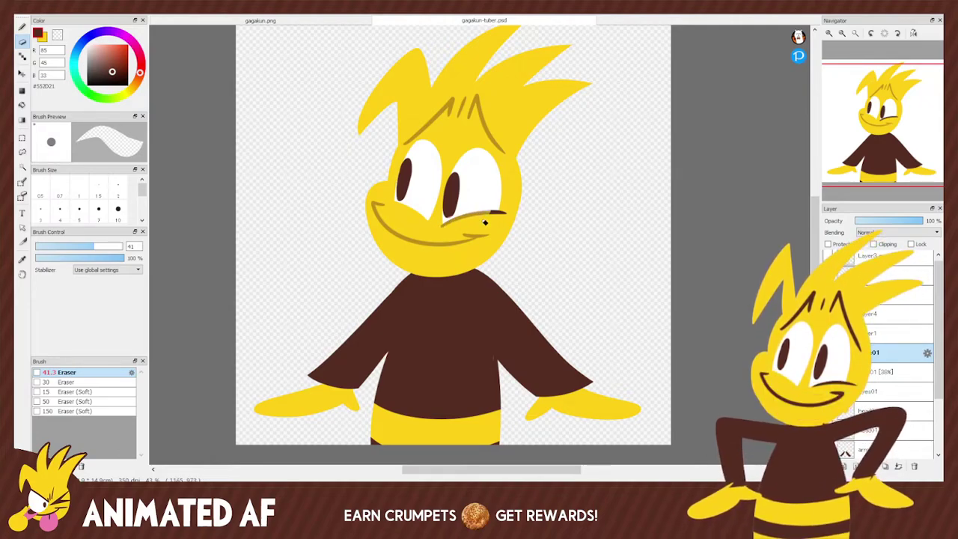
mouse_move(489, 224)
mouse_down()
mouse_move(446, 230)
mouse_move(512, 219)
mouse_up()
Redraw the curved lower eyelid line under the character's right-hand eye with the brown pen, following the faded guide.
key(l)
click(23, 27)
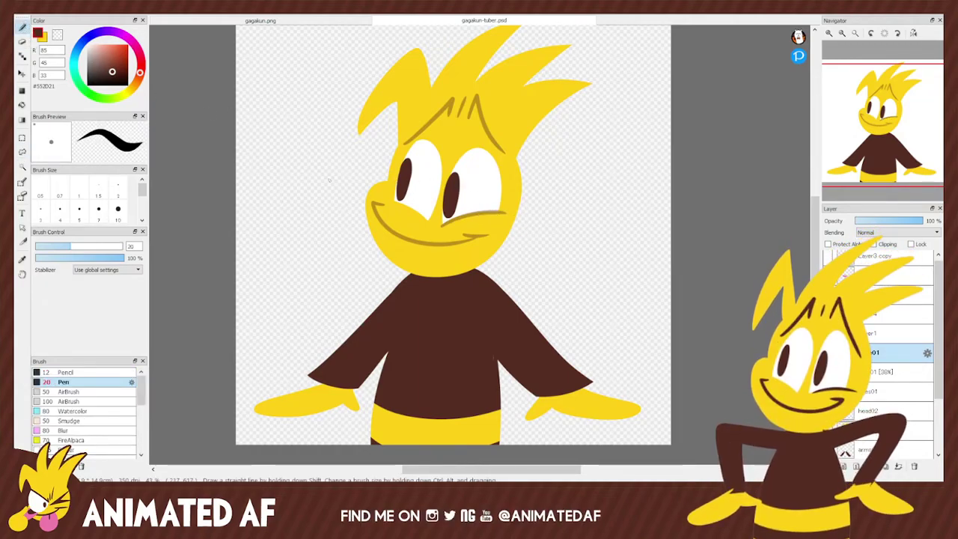
drag(441, 225, 504, 212)
key(ctrl+z)
drag(441, 224, 507, 211)
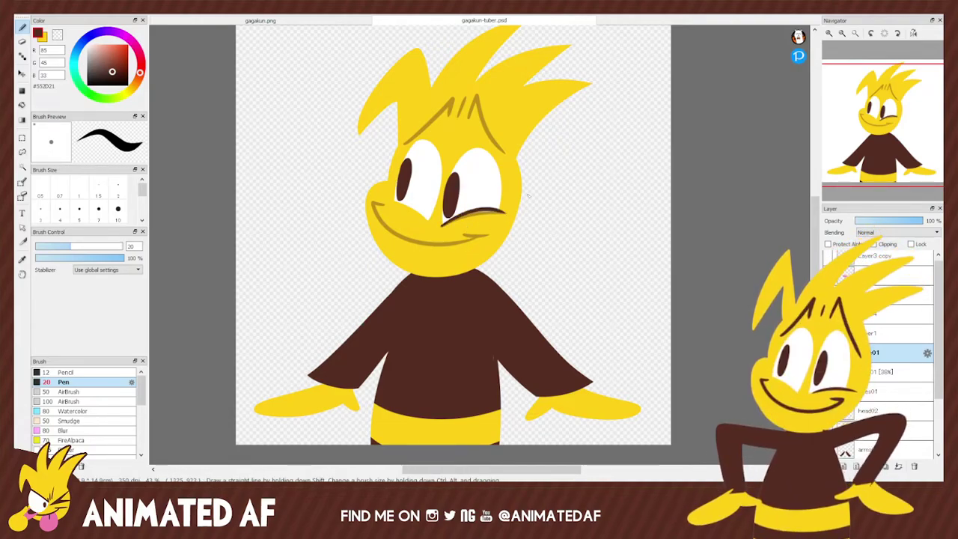
Try redrawing both eyebrows and the forehead creases slightly higher than the faded guide lines.
drag(404, 143, 458, 93)
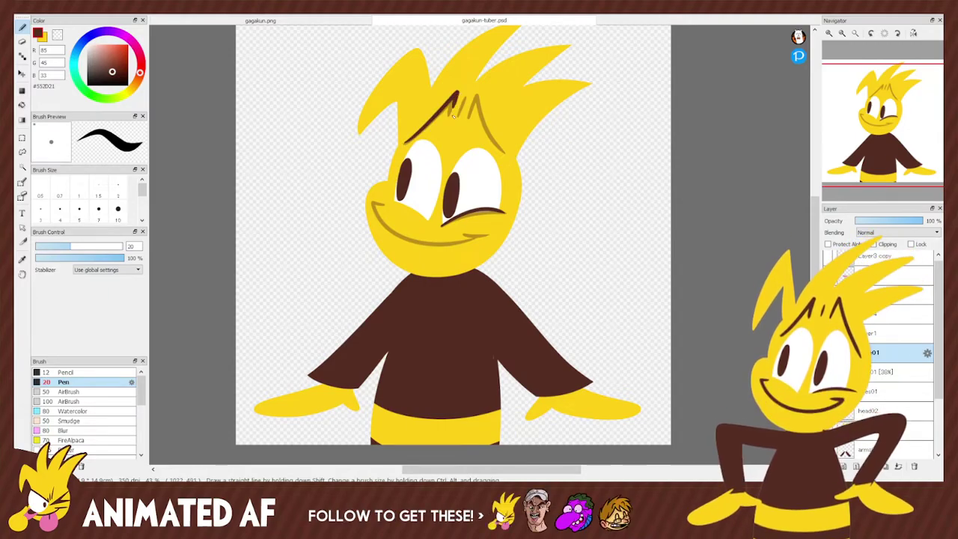
key(ctrl+z)
mouse_move(404, 143)
mouse_down()
mouse_move(451, 92)
mouse_move(451, 116)
mouse_move(468, 112)
mouse_move(505, 159)
mouse_up()
key(ctrl+z)
drag(470, 100, 501, 157)
key(ctrl+z)
drag(471, 88, 505, 154)
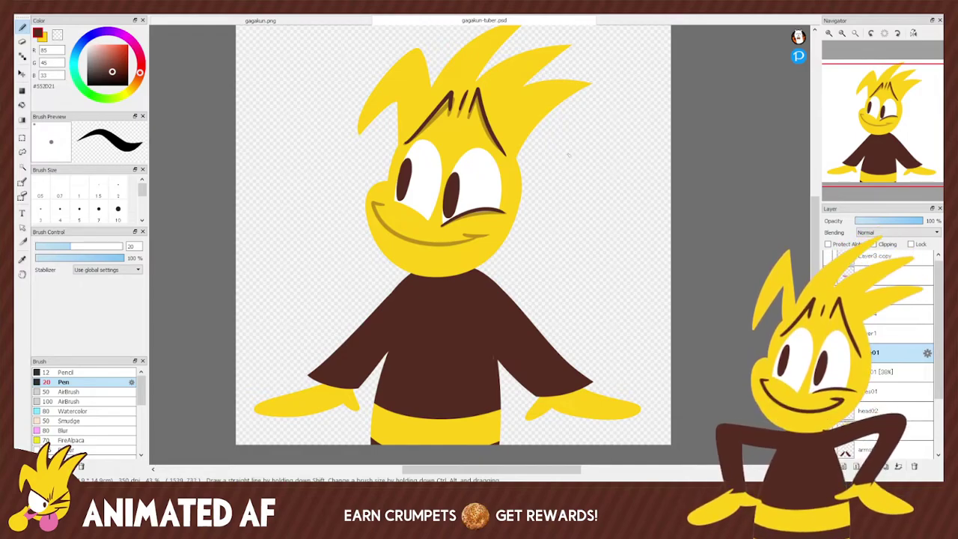
Compare the face with and without the new eyebrow strokes, and undo those strokes.
click(827, 352)
click(827, 353)
key(ctrl+z)
key(ctrl+z)
key(ctrl+z)
key(ctrl+z)
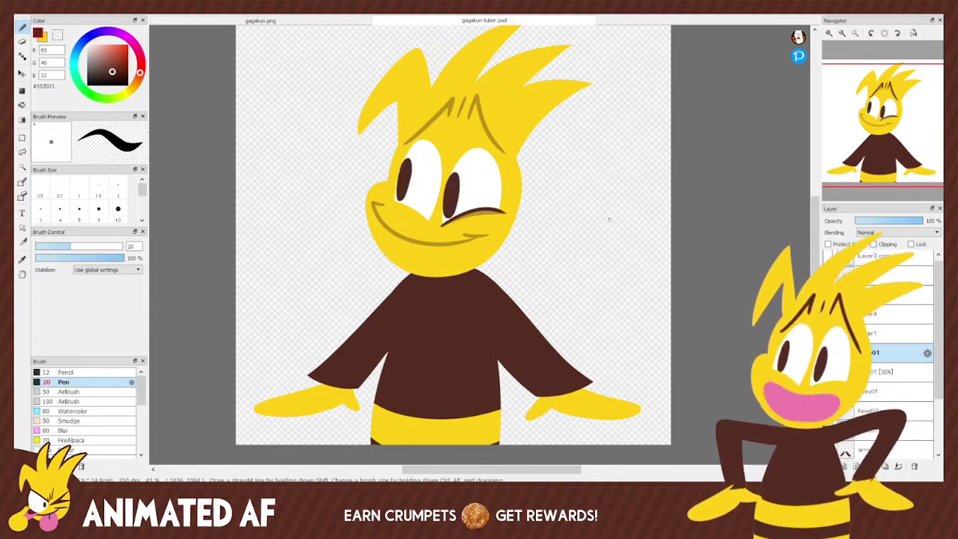
key(ctrl+y)
key(ctrl+y)
key(ctrl+z)
key(ctrl+z)
key(ctrl+y)
key(ctrl+y)
key(ctrl+z)
key(ctrl+z)
Draw both eyebrows and the short forehead creases slightly above the faded guide with the brown pen.
drag(404, 141, 452, 95)
drag(451, 98, 454, 114)
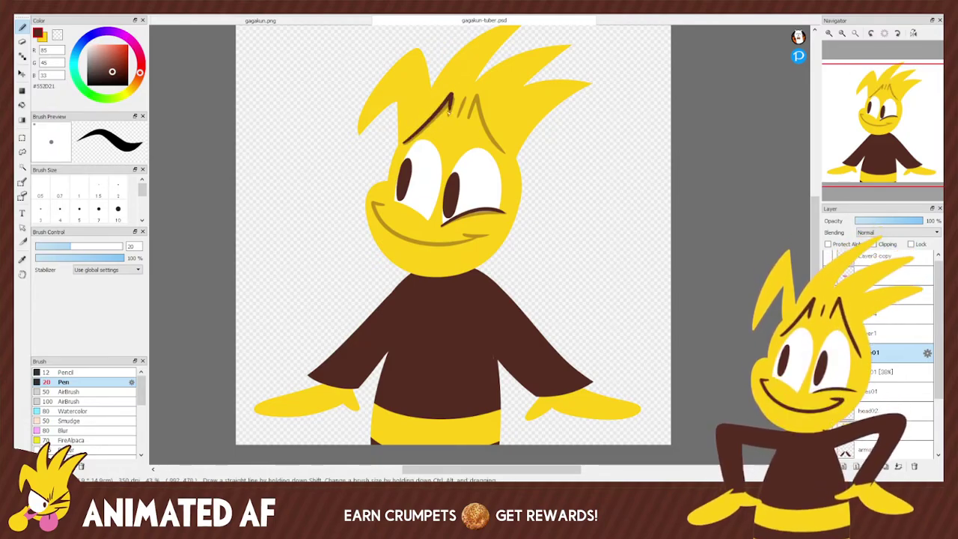
key(ctrl+y)
key(ctrl+z)
key(ctrl+y)
key(ctrl+z)
drag(469, 91, 510, 158)
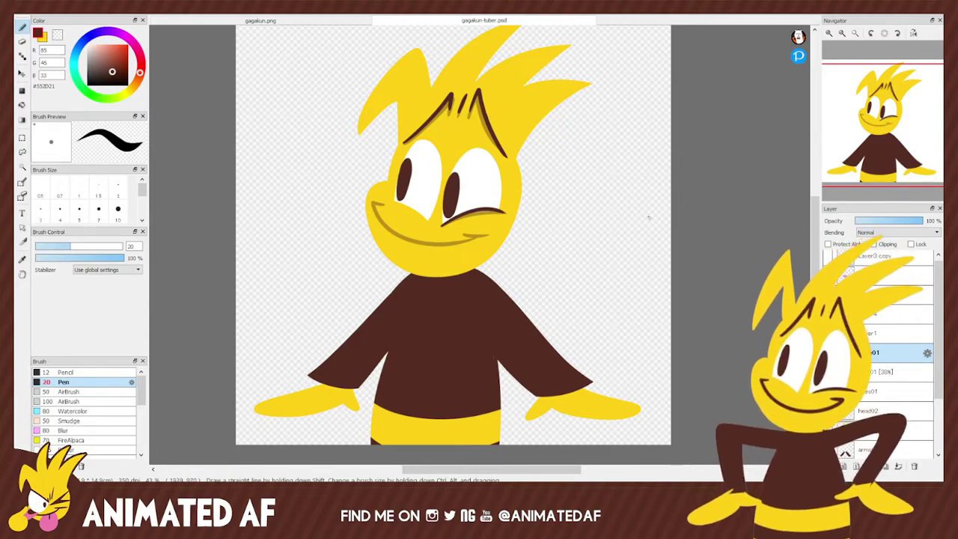
Briefly show the older Layer3 copy drawing and sample its mouth pink #F07BAB for the pen.
mouse_move(874, 133)
mouse_move(873, 140)
mouse_down()
mouse_move(864, 141)
mouse_move(875, 139)
mouse_up()
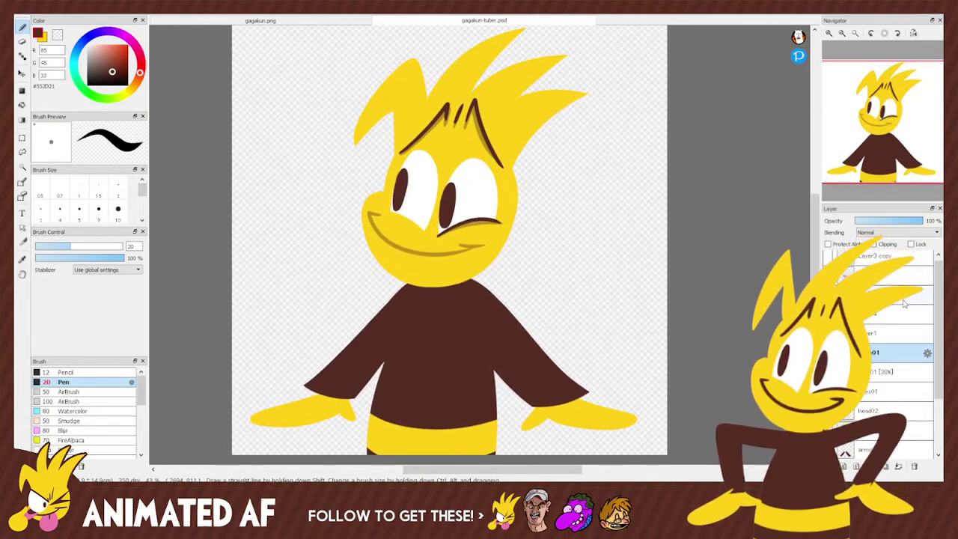
click(828, 256)
click(23, 258)
click(439, 254)
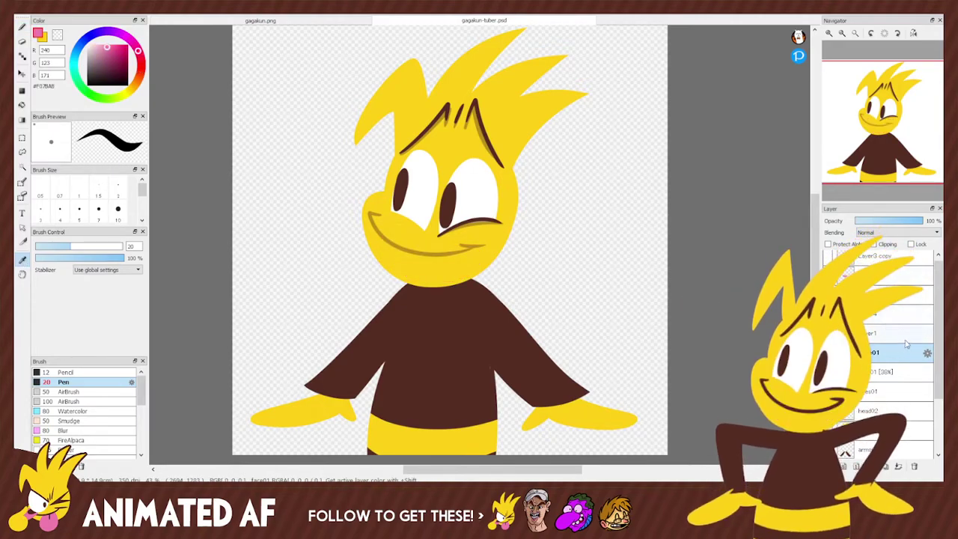
click(22, 27)
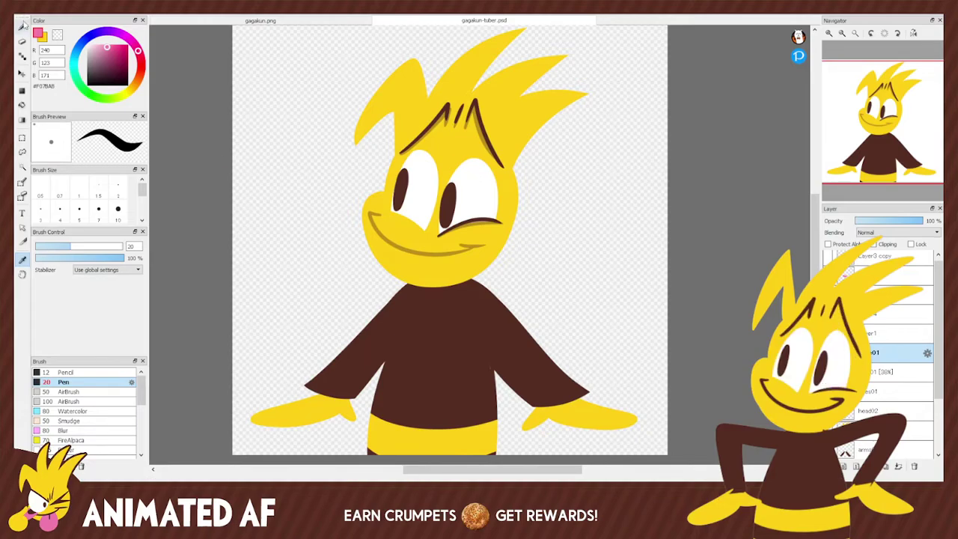
Try several pink open-mouth outlines over the faded smile, compare with the older drawing and undo them.
mouse_move(395, 264)
mouse_down()
mouse_move(425, 244)
mouse_move(392, 268)
mouse_move(390, 231)
mouse_move(392, 266)
mouse_up()
key(ctrl+z)
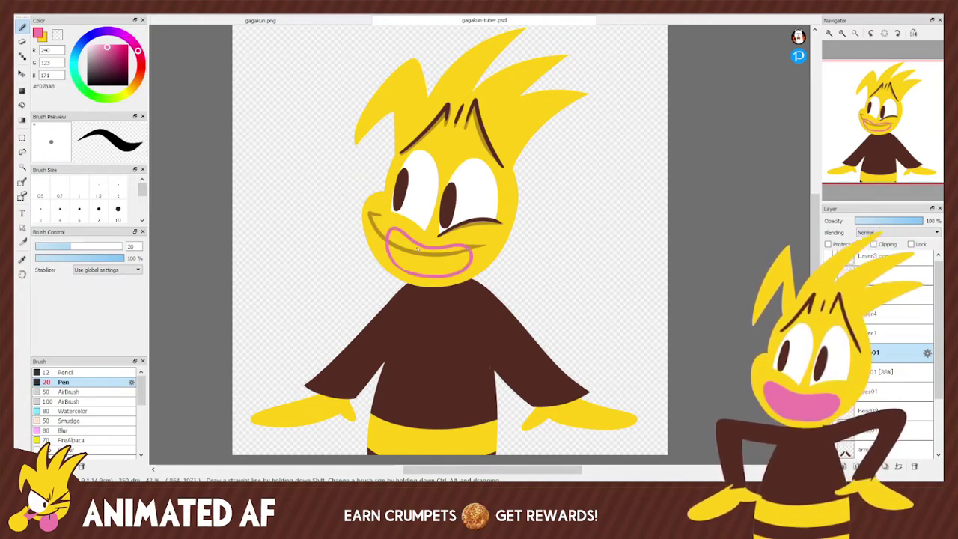
key(ctrl+z)
key(ctrl+y)
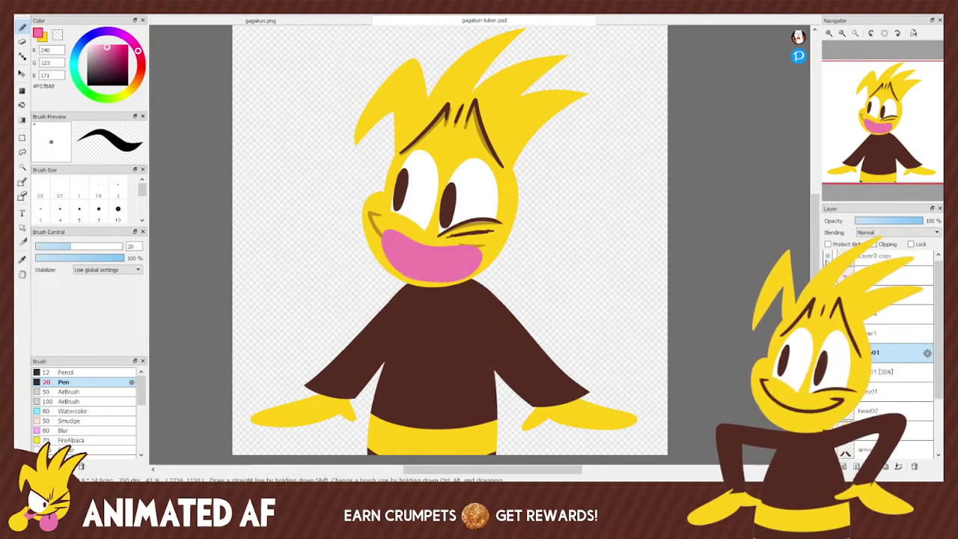
key(ctrl+z)
key(ctrl+y)
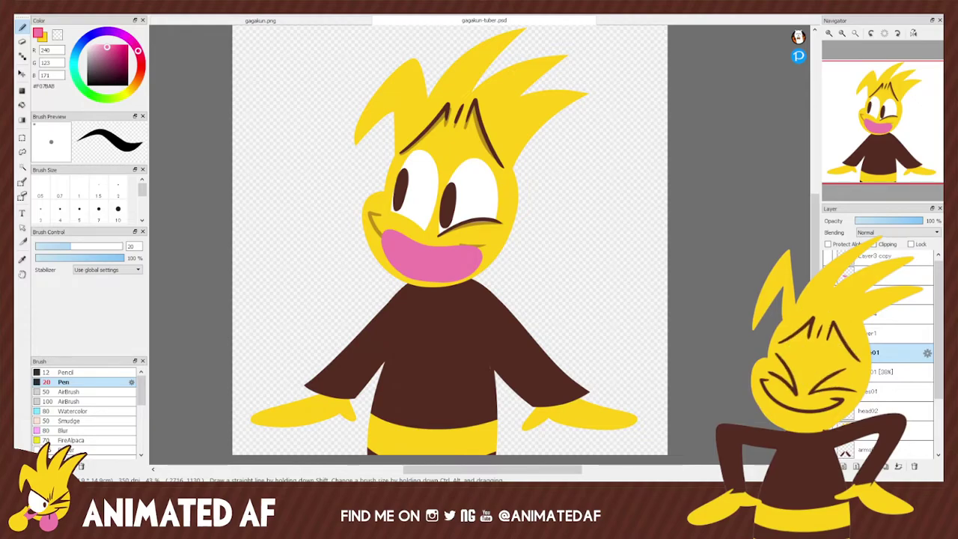
key(ctrl+z)
mouse_move(408, 274)
mouse_down()
mouse_move(382, 237)
mouse_move(423, 249)
mouse_move(475, 243)
mouse_move(412, 275)
mouse_move(401, 239)
mouse_move(470, 241)
mouse_move(440, 280)
mouse_move(433, 241)
mouse_up()
key(ctrl+z)
key(ctrl+z)
Outline a wide open mouth in pink over the smile guide, fill it, and hide the faded face copy.
mouse_move(413, 272)
mouse_down()
mouse_move(401, 240)
mouse_move(476, 239)
mouse_move(416, 277)
mouse_up()
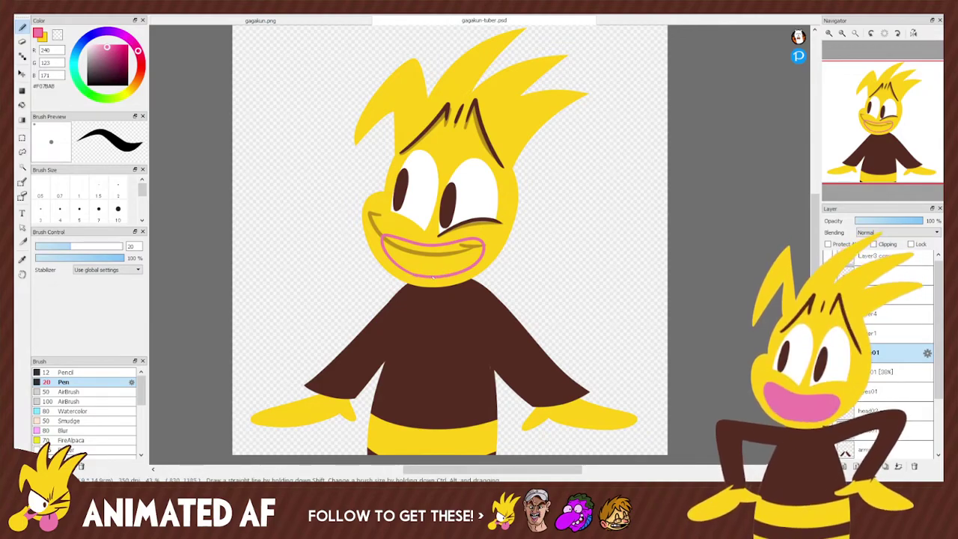
click(352, 24)
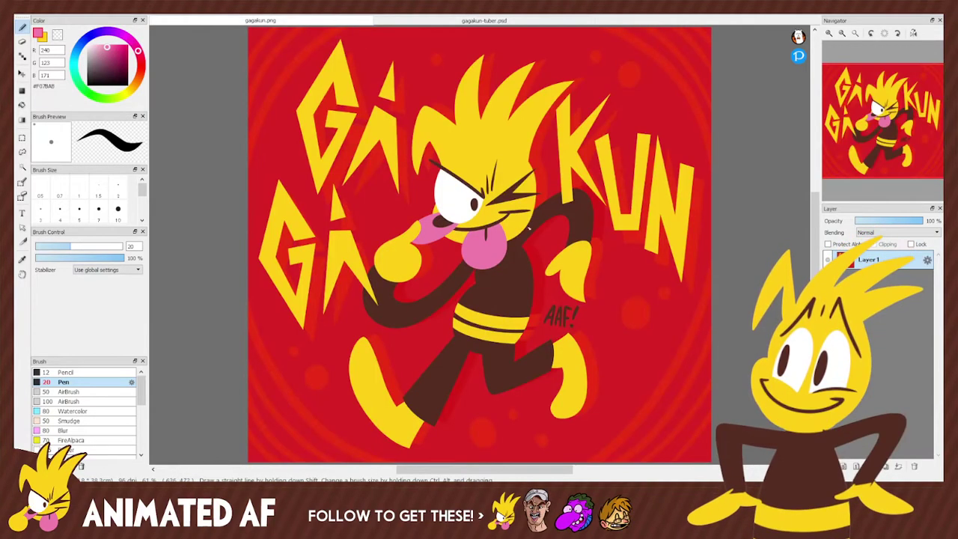
click(474, 22)
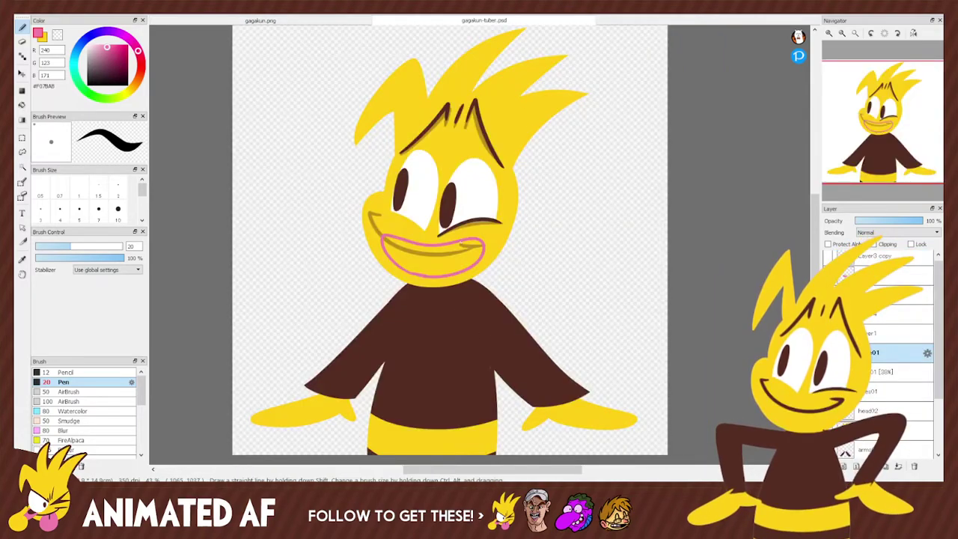
click(22, 105)
click(459, 256)
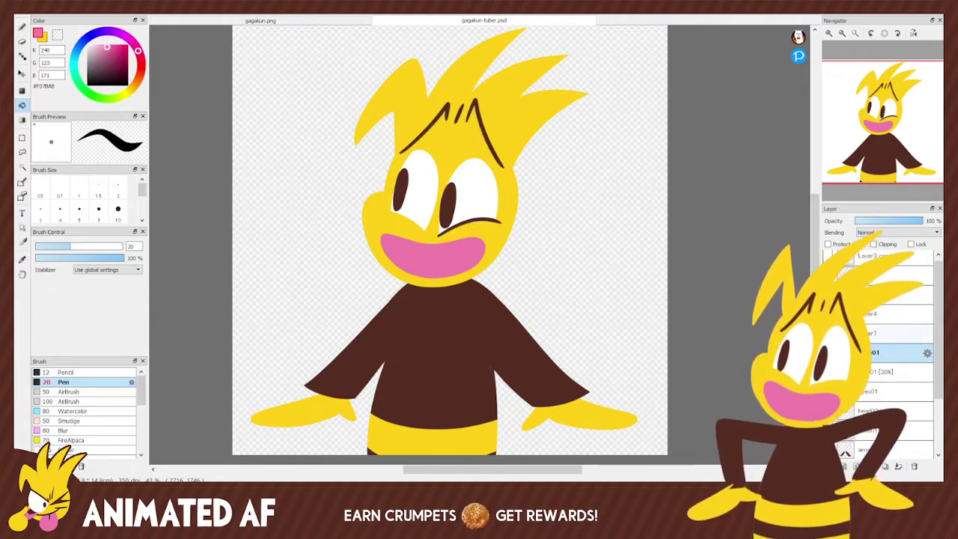
Inspect the mouth's edges with the canvas rotated both ways, sampling the character's yellow #FDCF15 for the pen.
key(b)
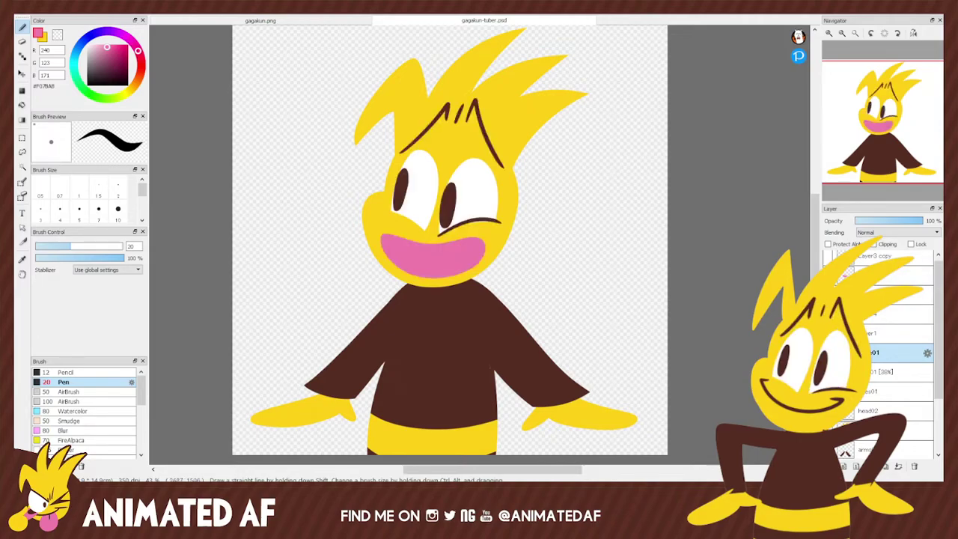
drag(861, 49, 886, 48)
click(828, 33)
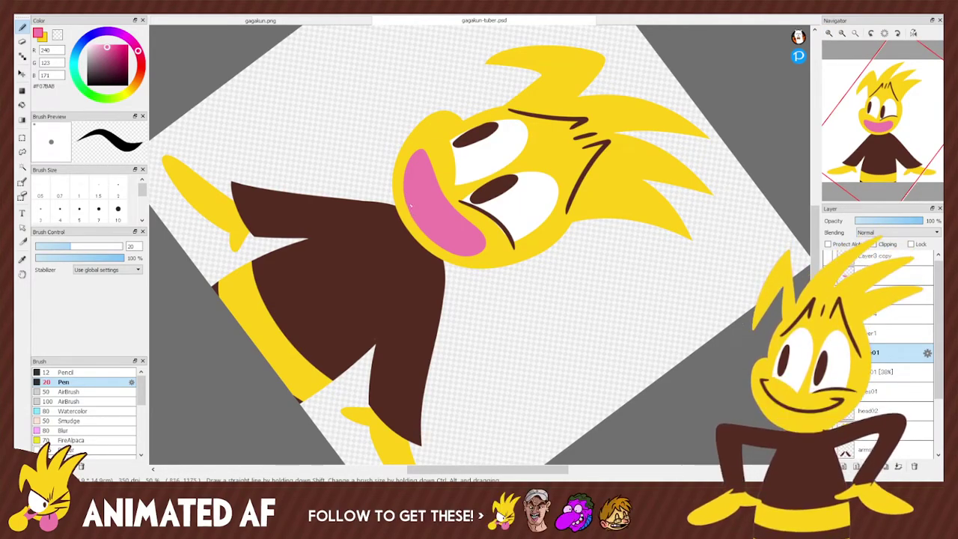
click(884, 34)
click(22, 258)
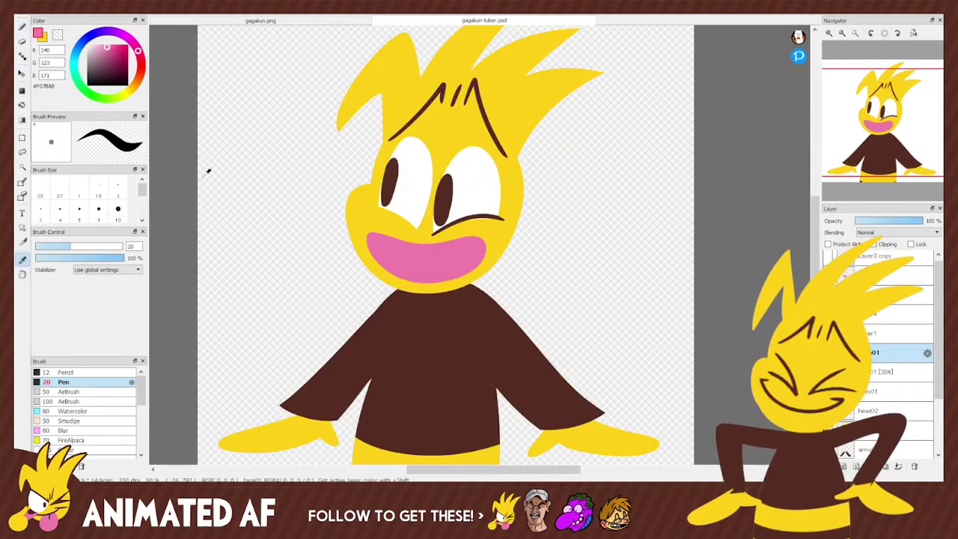
click(452, 106)
key(b)
mouse_move(869, 47)
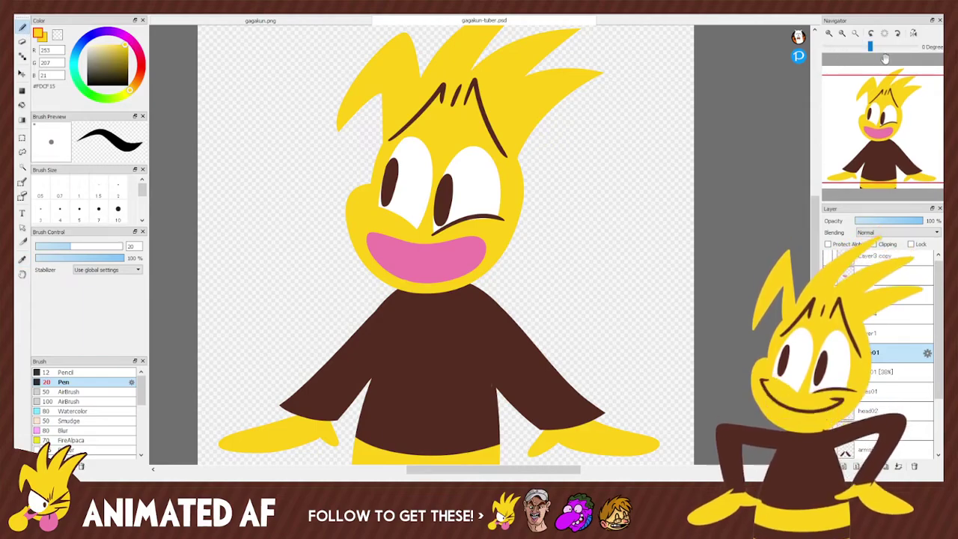
drag(869, 46, 851, 47)
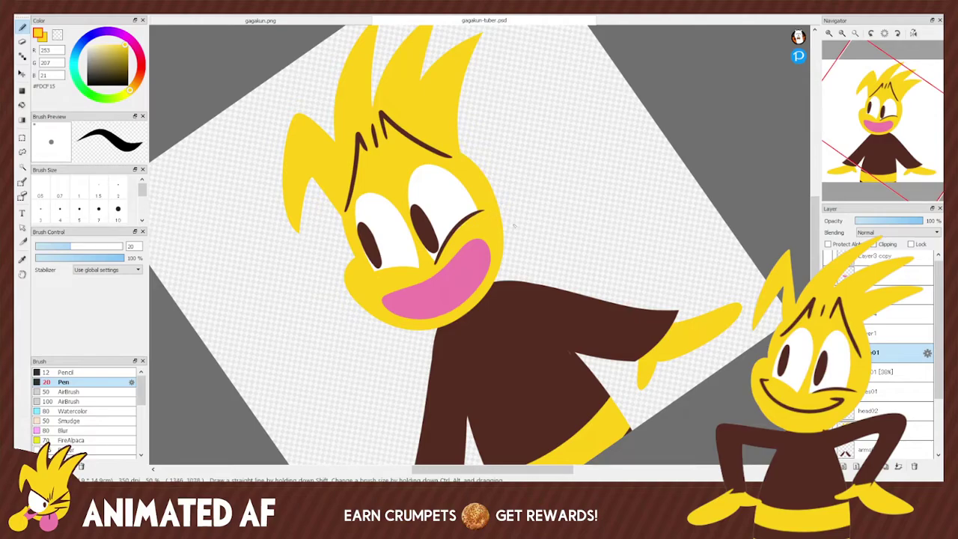
click(883, 33)
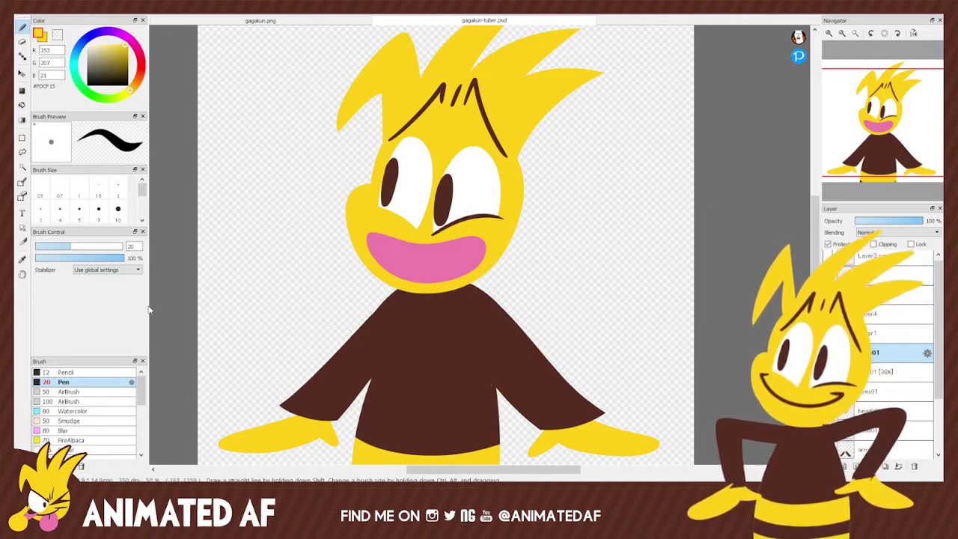
Protect the face01 layer's alpha and sample the background red #DB2424 from gagakun.png for the pen.
click(21, 258)
click(336, 21)
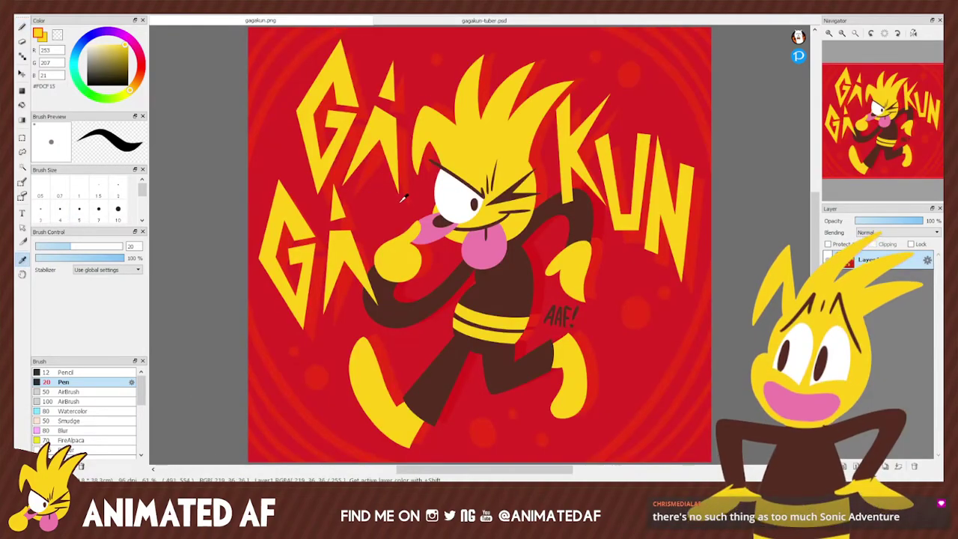
click(359, 46)
key(ctrl+Tab)
key(b)
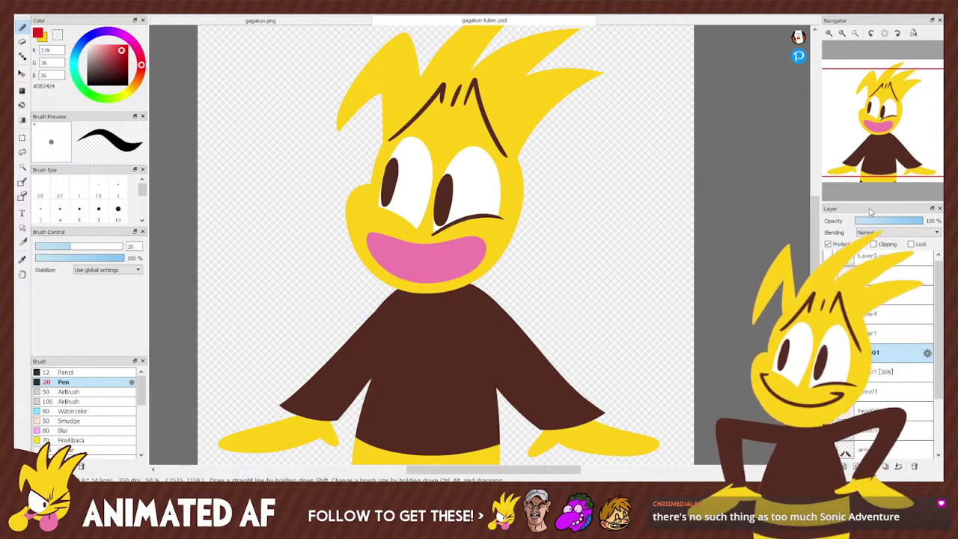
Draw a curved tongue edge across the mouth and paint the area above it red, leaving a rounded pink tongue.
drag(399, 279, 488, 231)
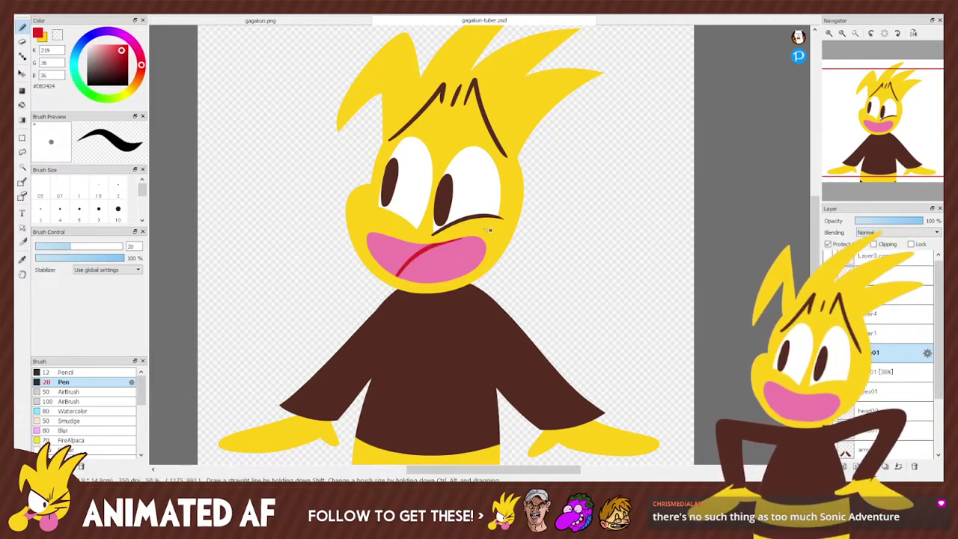
key(ctrl+z)
drag(398, 282, 431, 242)
key(ctrl+z)
drag(401, 277, 483, 233)
key(ctrl+z)
drag(398, 281, 490, 226)
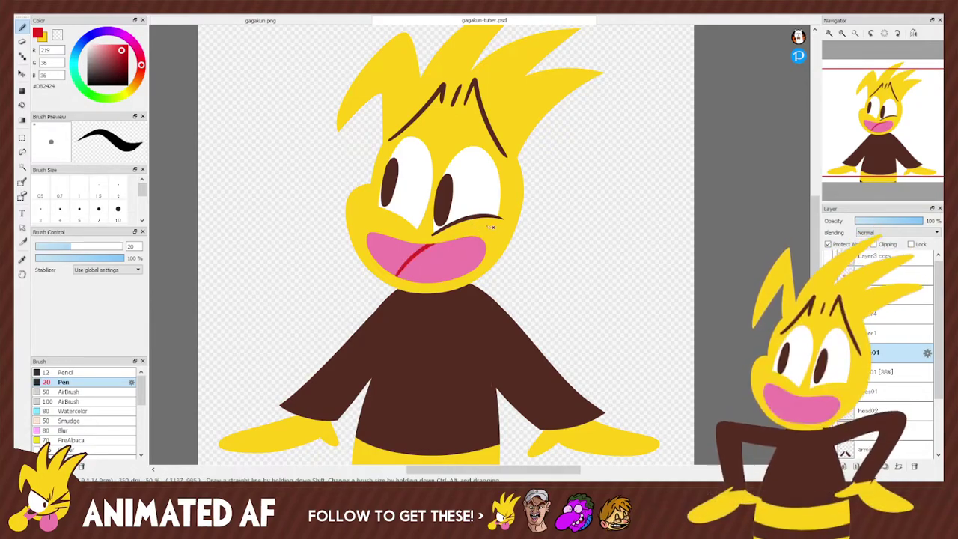
mouse_move(370, 253)
mouse_down()
mouse_move(395, 232)
mouse_move(372, 264)
mouse_move(412, 236)
mouse_move(384, 273)
mouse_move(416, 251)
mouse_up()
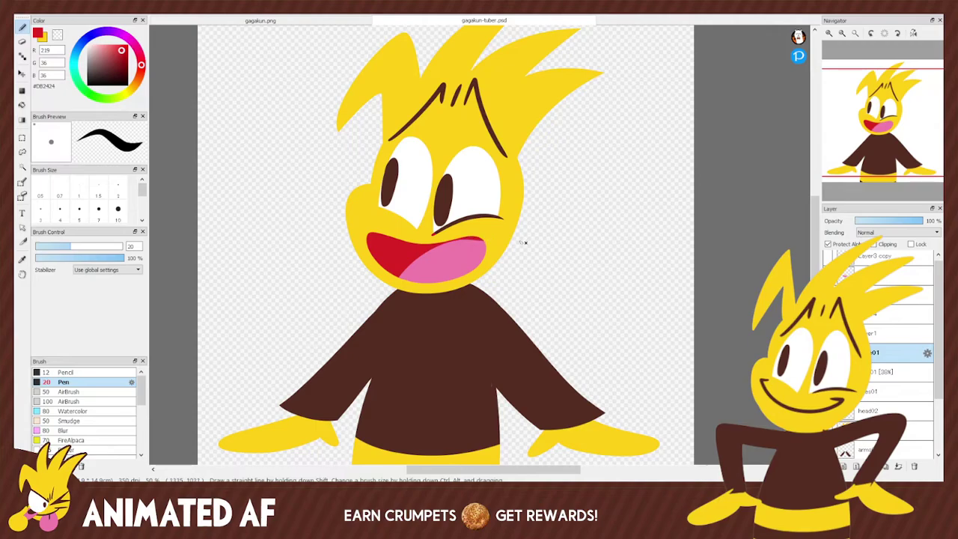
drag(404, 258, 484, 239)
Sample the sweater's dark brown #552D21 as the pen colour.
key(alt)
alt+click(417, 346)
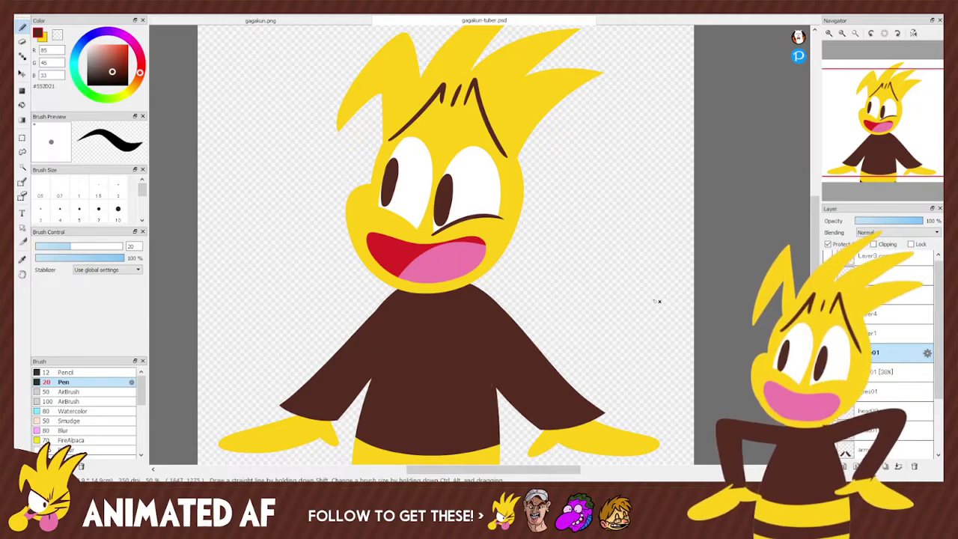
drag(939, 329, 939, 320)
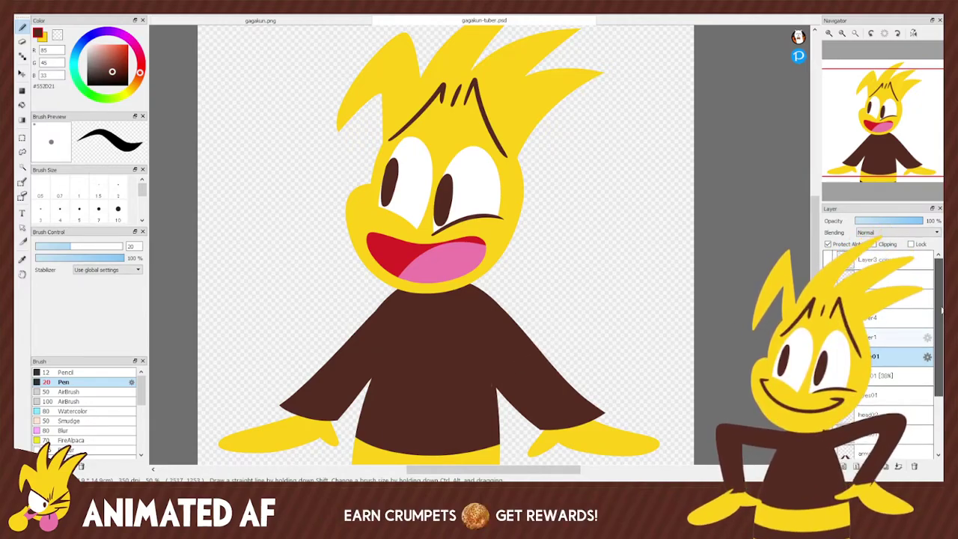
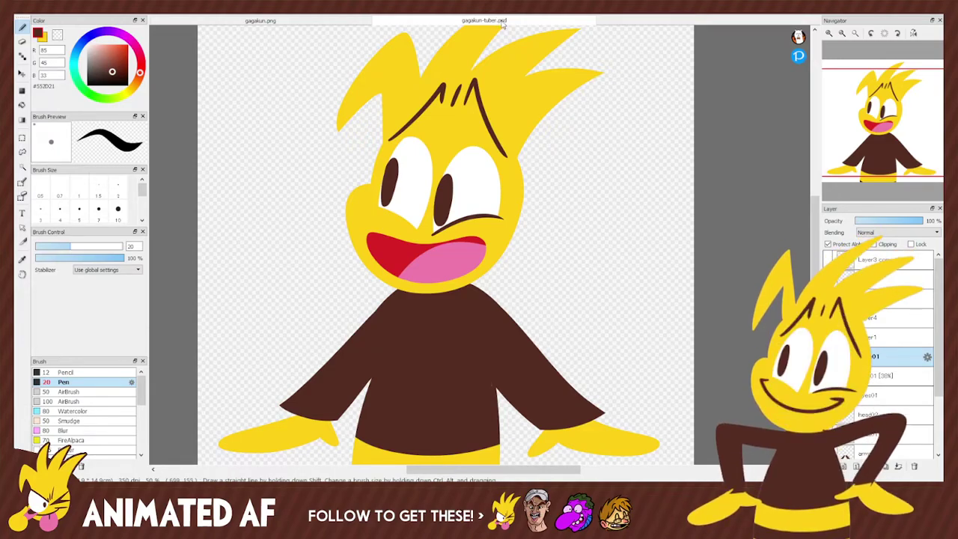
Hide the eye whites and set up a copy of the closed-mouth face layer with the name suffix -blink01.
click(543, 23)
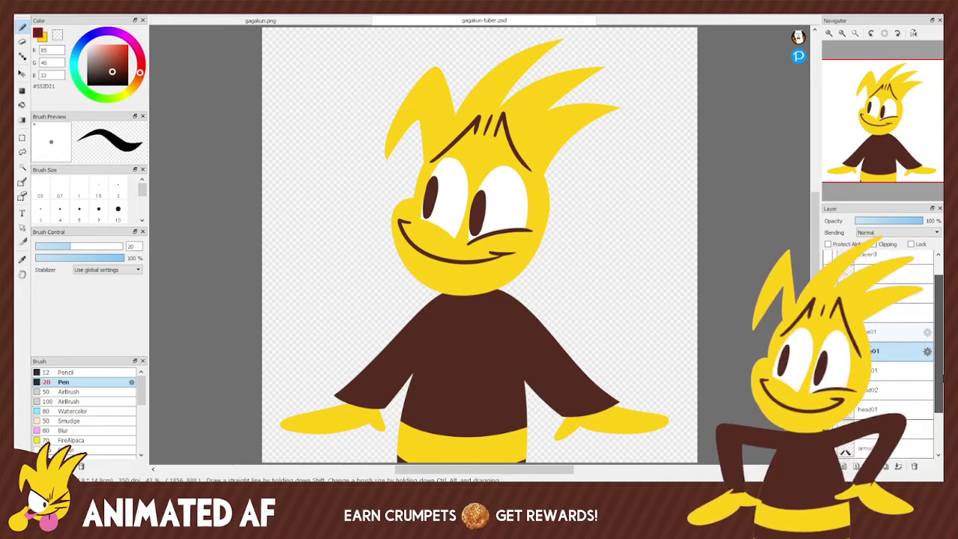
click(828, 259)
click(828, 259)
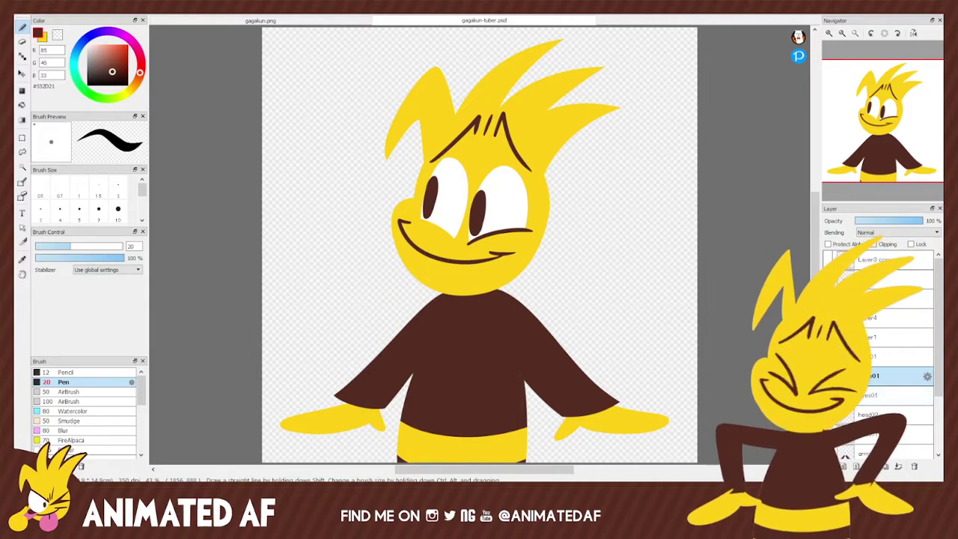
click(828, 259)
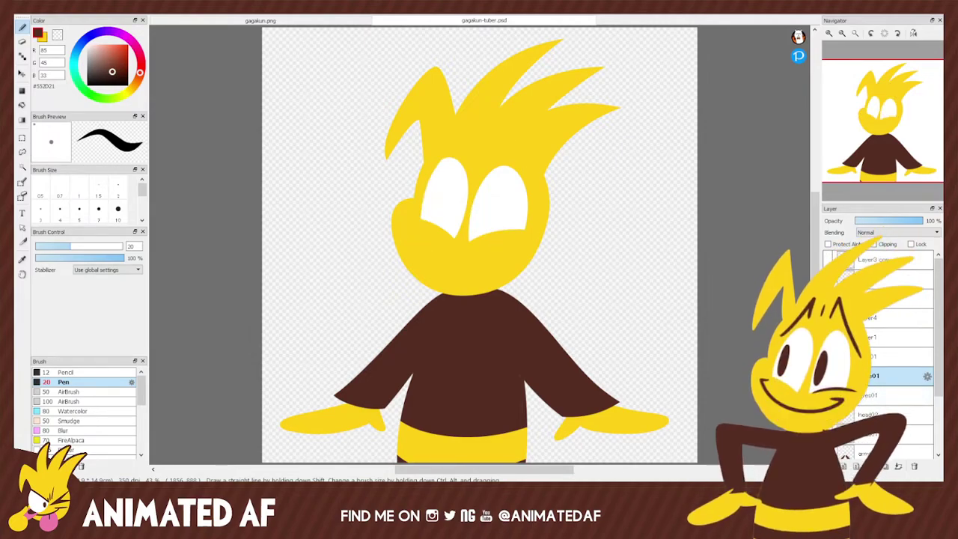
click(827, 356)
click(877, 357)
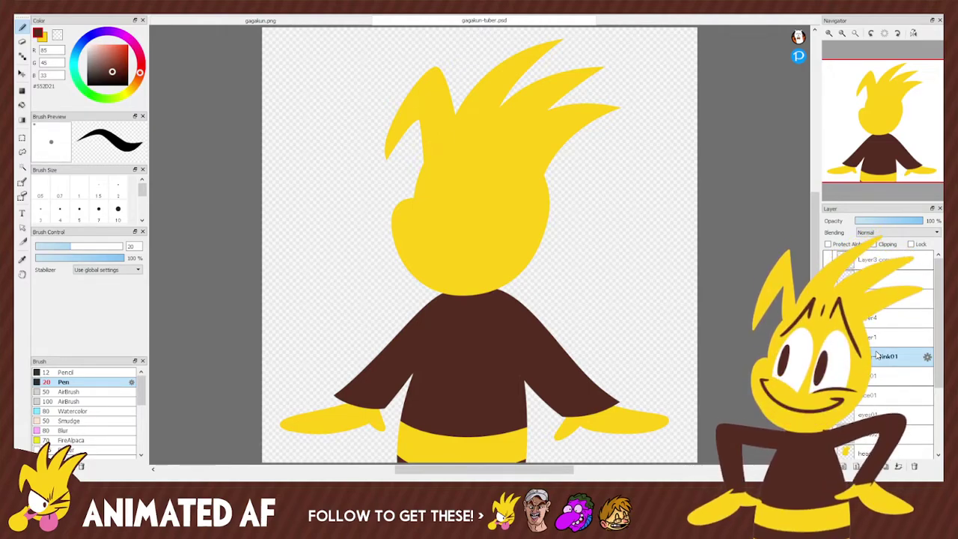
Lower the closed-mouth face01 layer's opacity to 34% so it serves as a guide for the blink drawing.
click(875, 396)
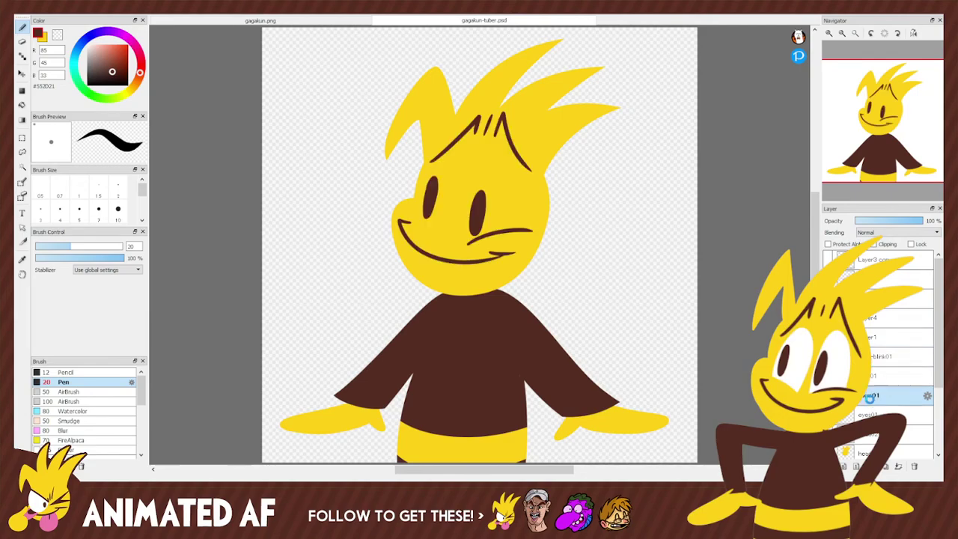
drag(885, 221, 928, 221)
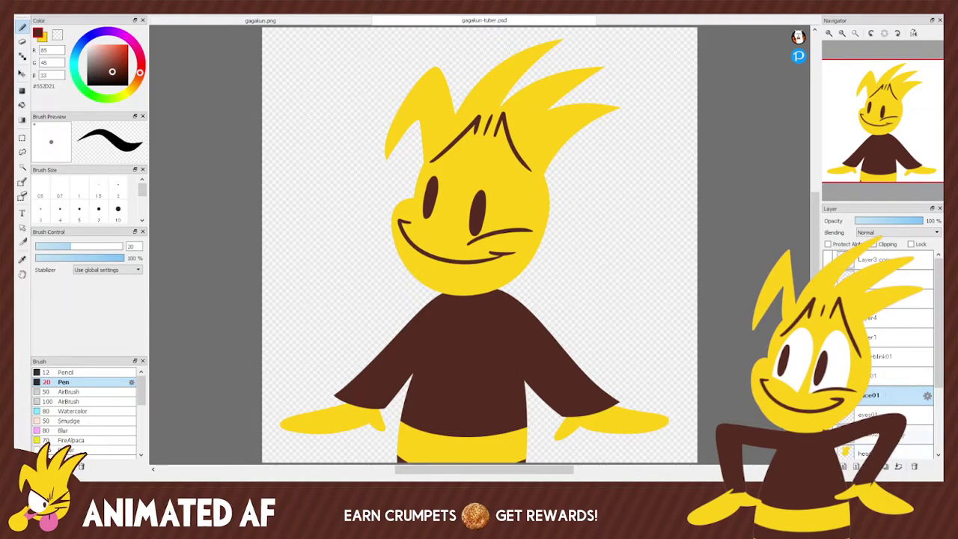
click(887, 359)
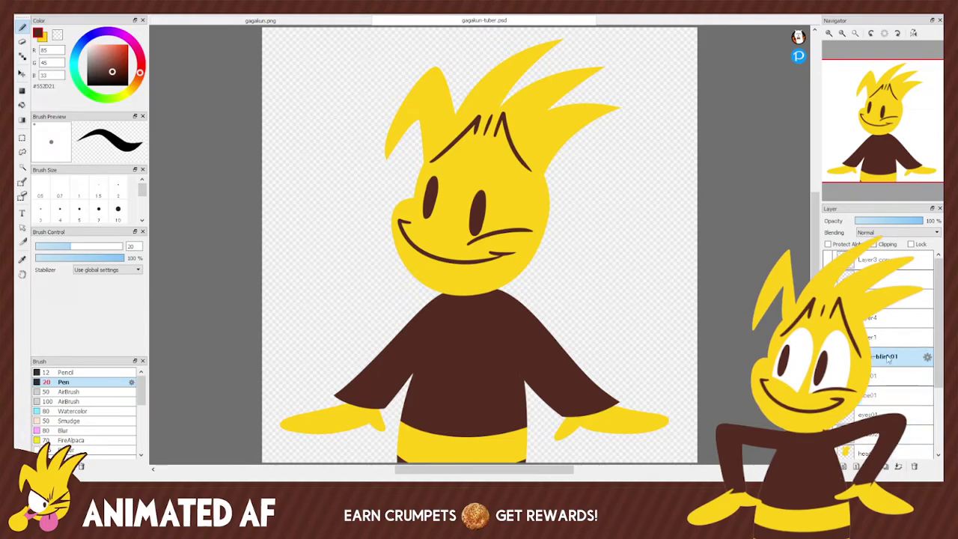
click(875, 394)
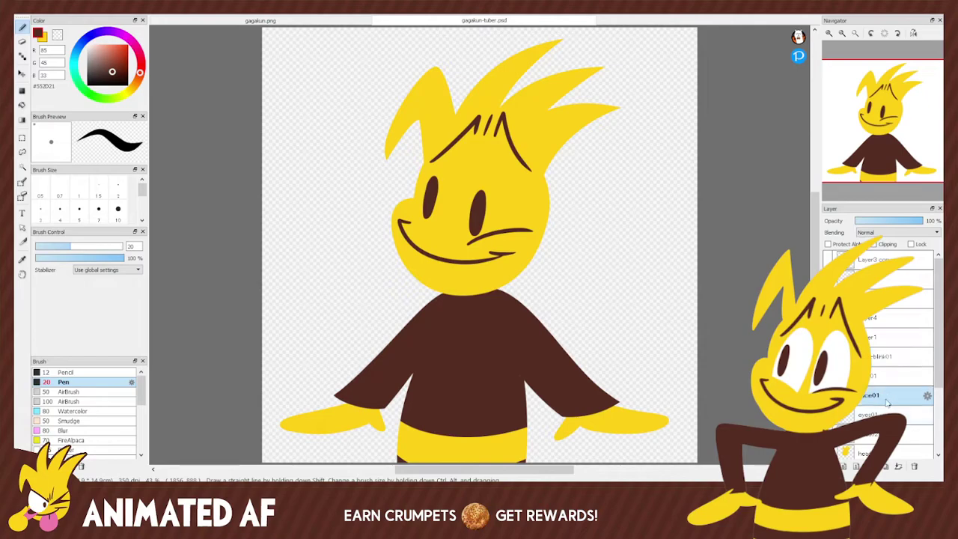
click(887, 358)
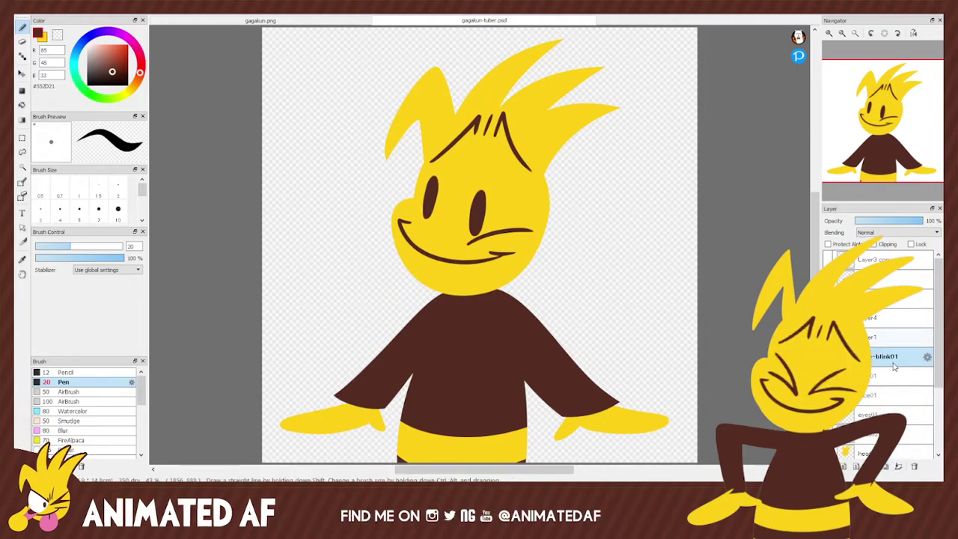
click(879, 395)
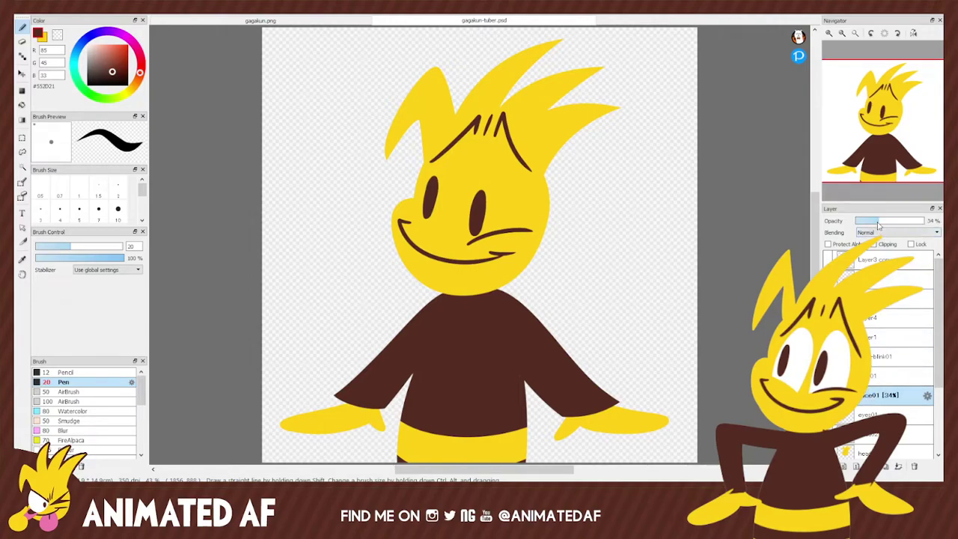
Erase the eyes, eyebrows and forehead creases from the blink layer, keeping only the smile, and switch back to the Pen.
click(889, 357)
key(e)
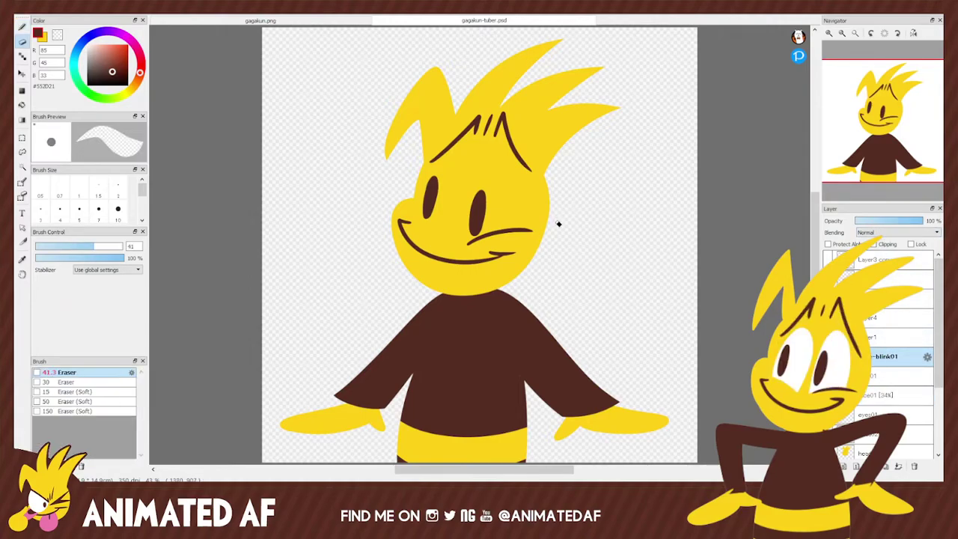
mouse_move(483, 193)
mouse_down()
mouse_move(473, 241)
mouse_move(533, 228)
mouse_move(522, 235)
mouse_up()
mouse_move(425, 183)
mouse_down()
mouse_move(448, 167)
mouse_move(429, 173)
mouse_move(499, 114)
mouse_move(496, 150)
mouse_move(531, 130)
mouse_move(524, 172)
mouse_up()
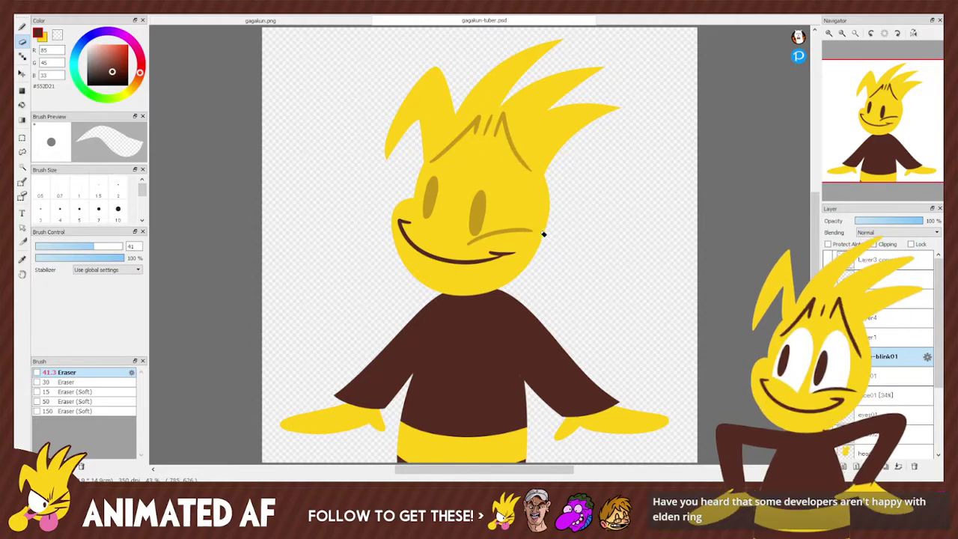
key(b)
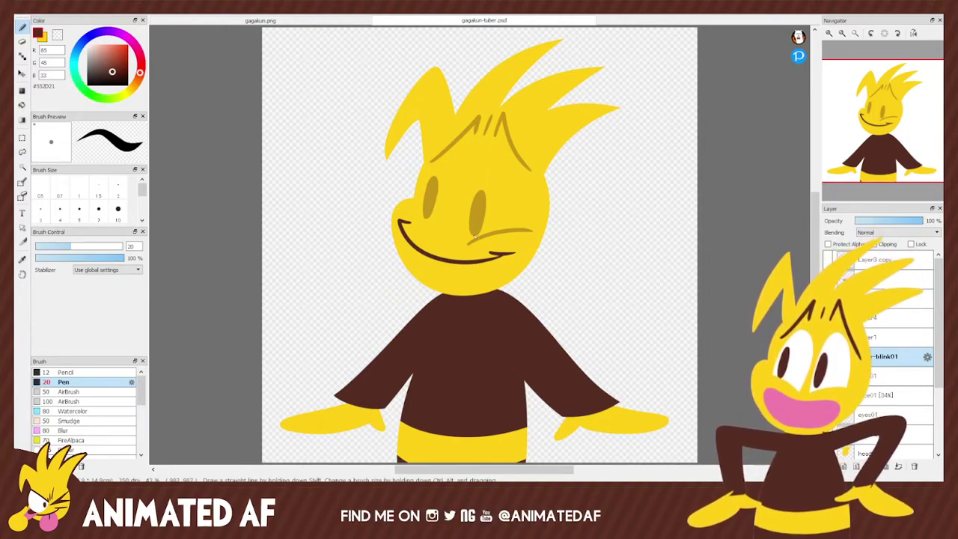
drag(465, 238, 539, 195)
key(ctrl+z)
mouse_move(465, 238)
mouse_down()
mouse_move(538, 196)
mouse_move(531, 226)
mouse_up()
key(ctrl+z)
drag(465, 240, 537, 227)
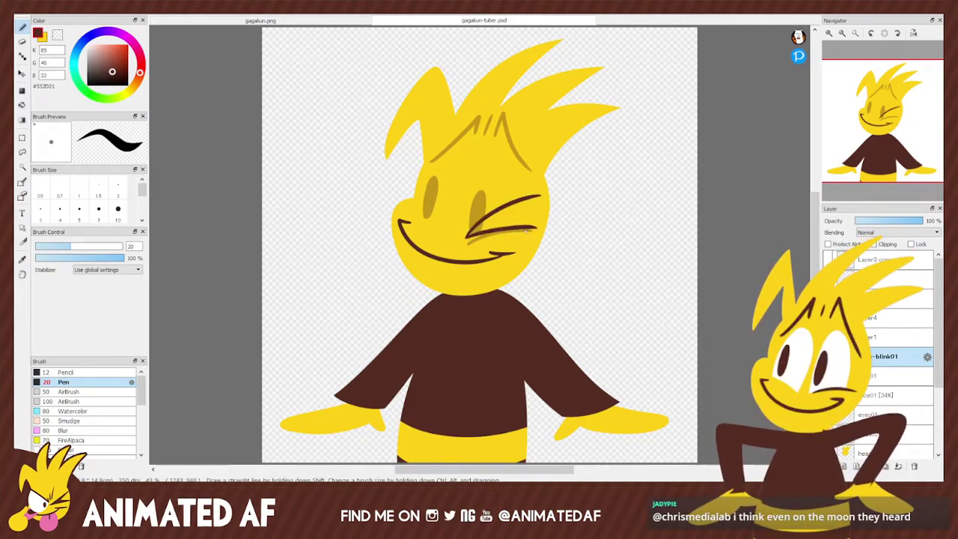
key(ctrl+z)
key(ctrl+z)
Draw the right-hand closed eye as two tapered dark-brown strokes meeting toward the nose, and clean its lower edge with the Eraser.
drag(469, 223, 528, 210)
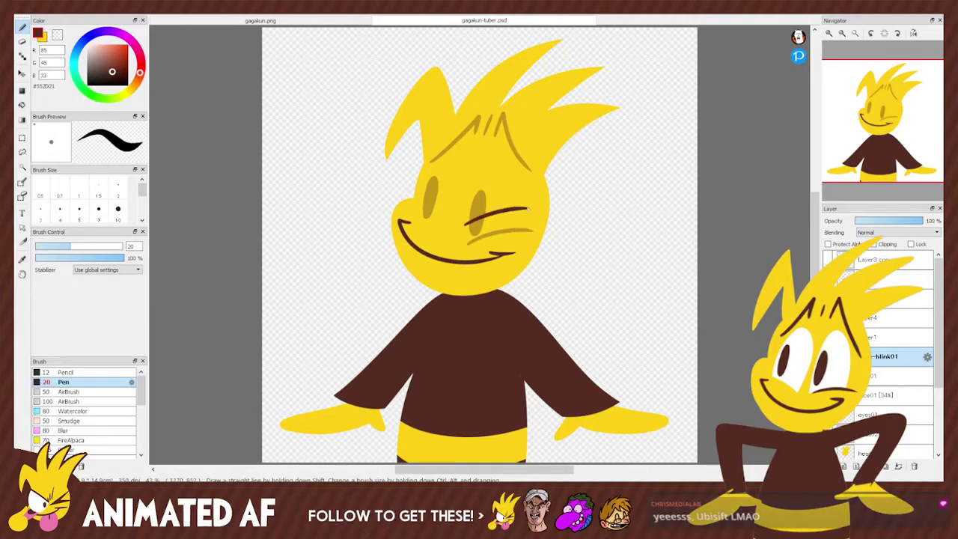
drag(465, 223, 532, 228)
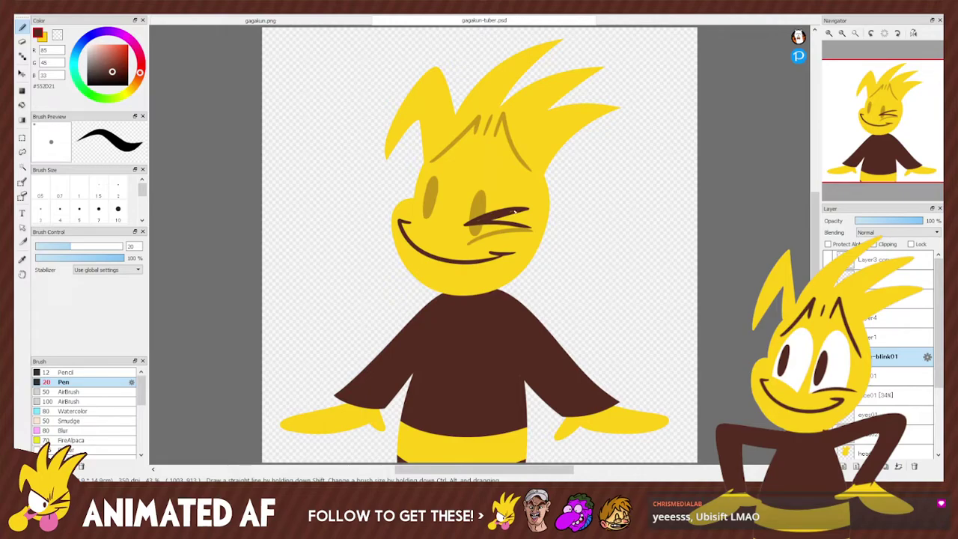
mouse_move(885, 64)
drag(870, 46, 832, 46)
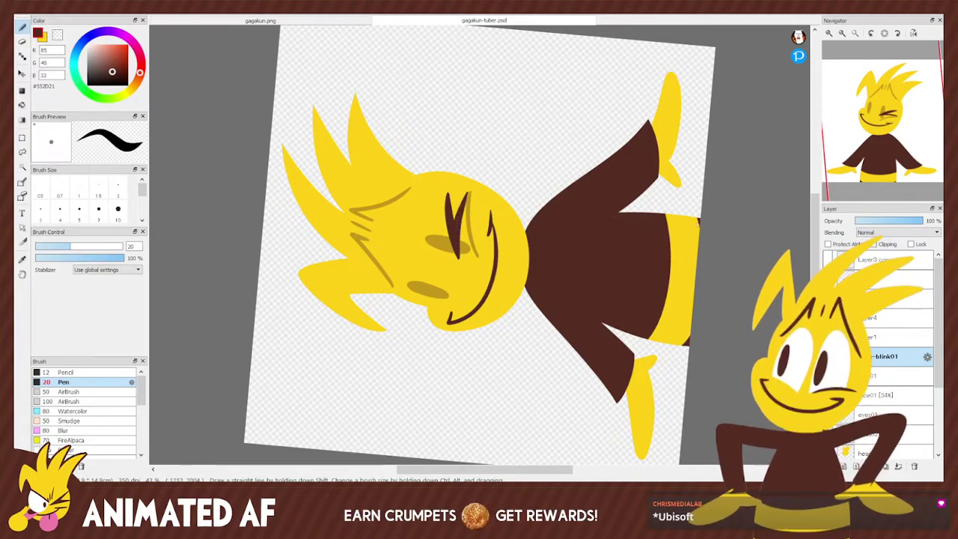
drag(832, 46, 868, 47)
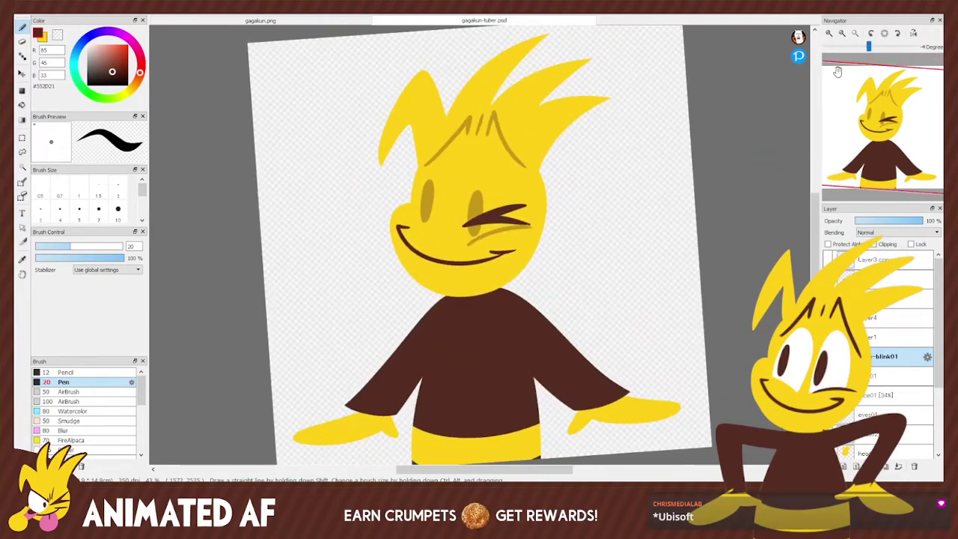
key(e)
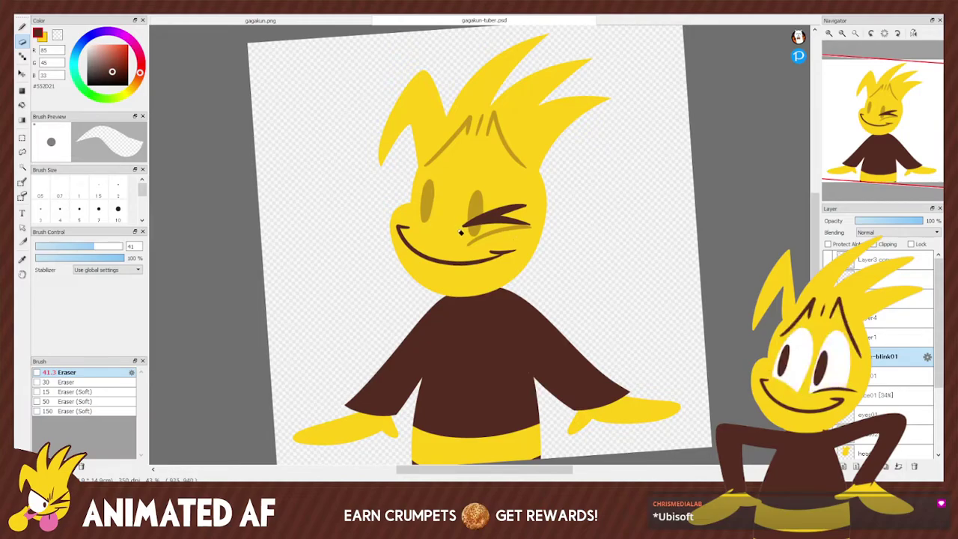
drag(464, 232, 556, 244)
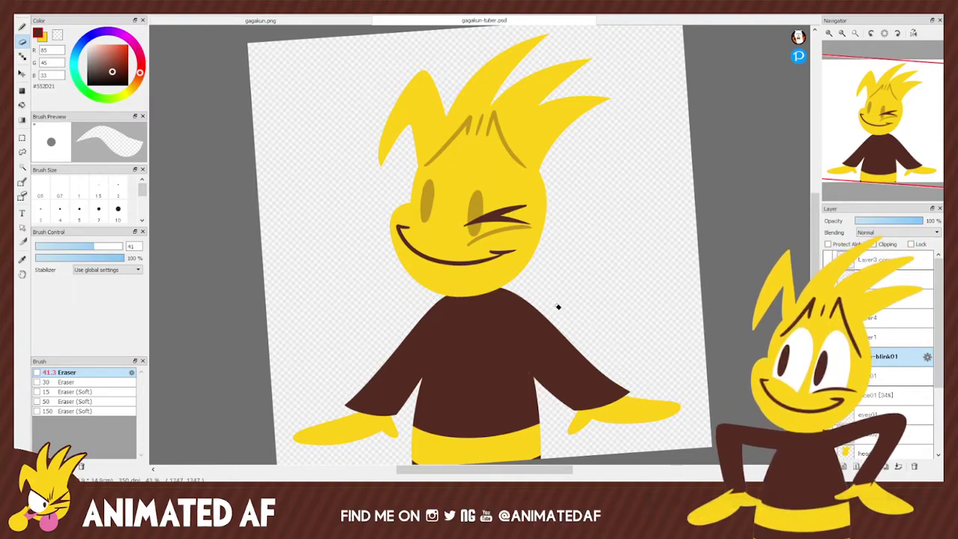
Draw the matching left-hand closed eye over the faded pupil with its strokes converging toward the nose, then straighten the canvas.
key(b)
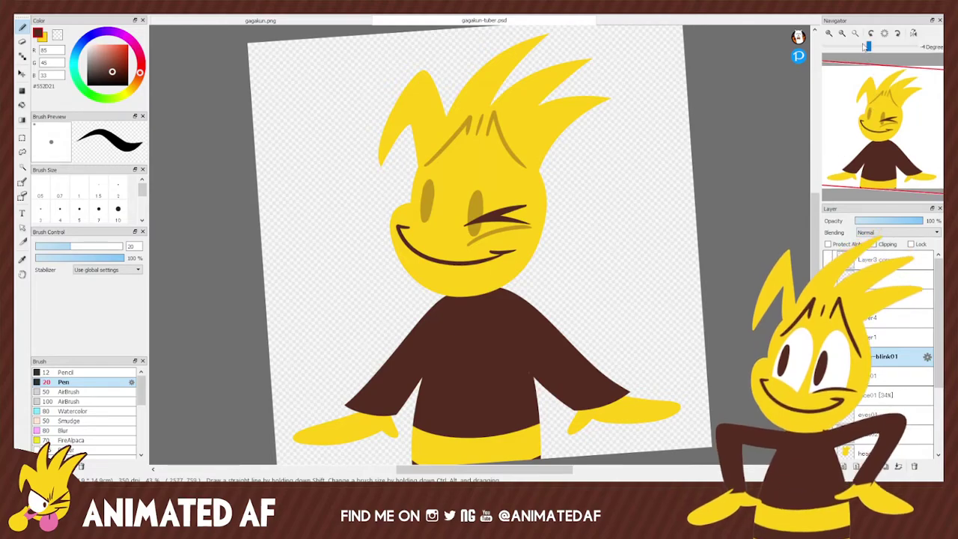
drag(870, 47, 883, 50)
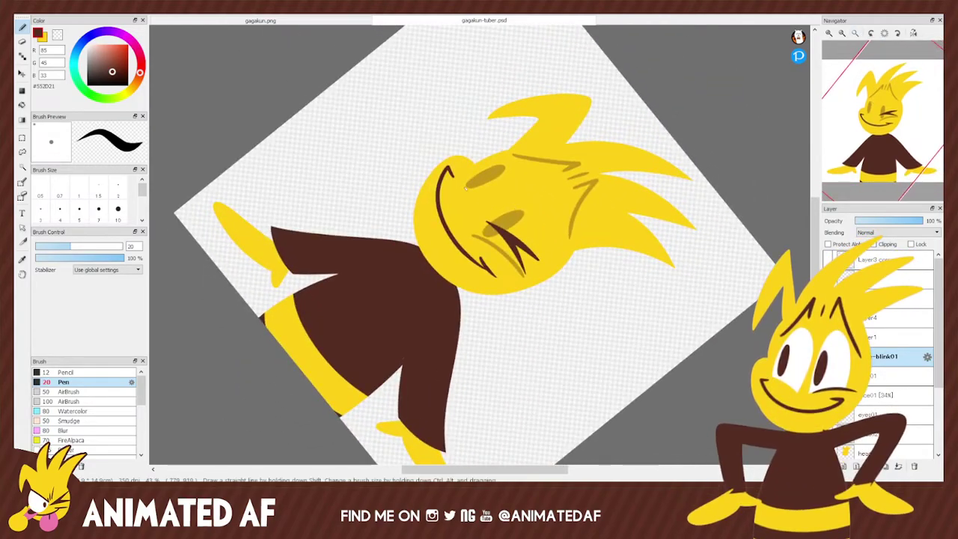
drag(483, 215, 472, 175)
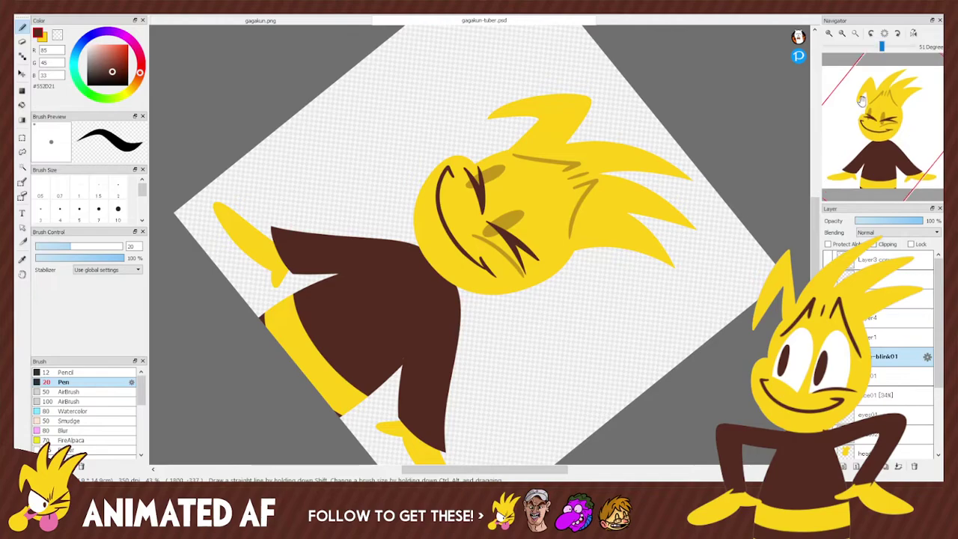
drag(883, 47, 851, 57)
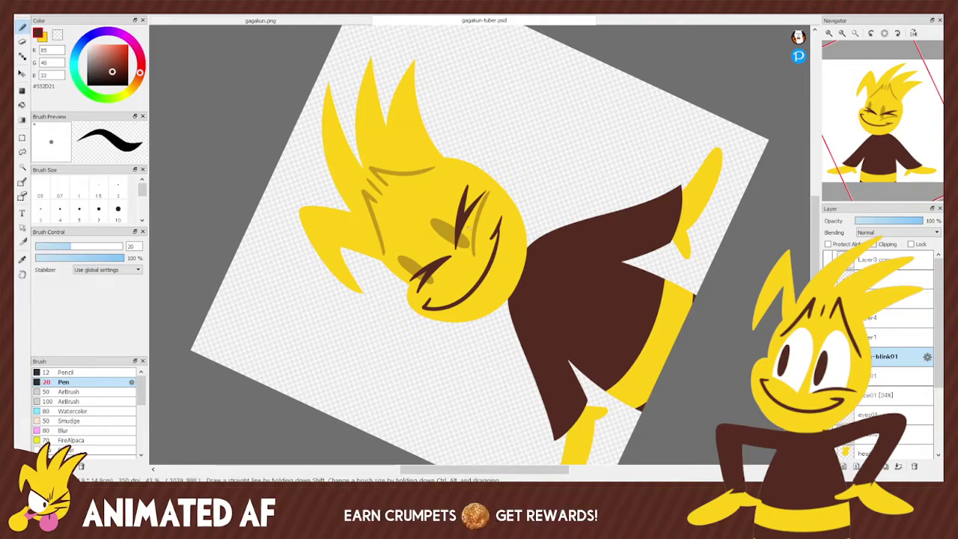
key(e)
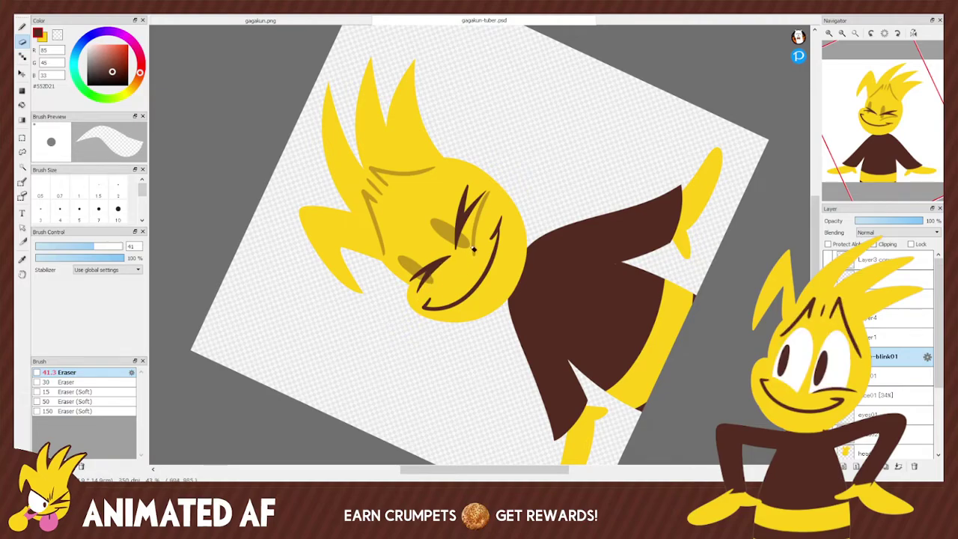
click(884, 32)
Draw lowered worried eyebrows with short forehead creases between them, plus a short crease under the right-hand eye.
key(n)
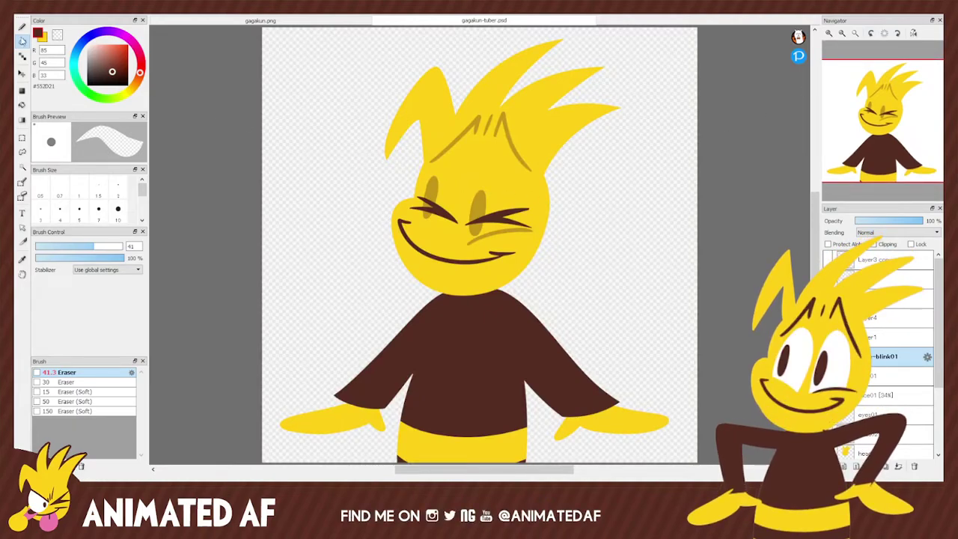
drag(432, 165, 481, 135)
key(ctrl+z)
mouse_move(428, 163)
mouse_down()
mouse_move(475, 137)
mouse_move(546, 183)
mouse_up()
key(ctrl+z)
drag(491, 129, 531, 167)
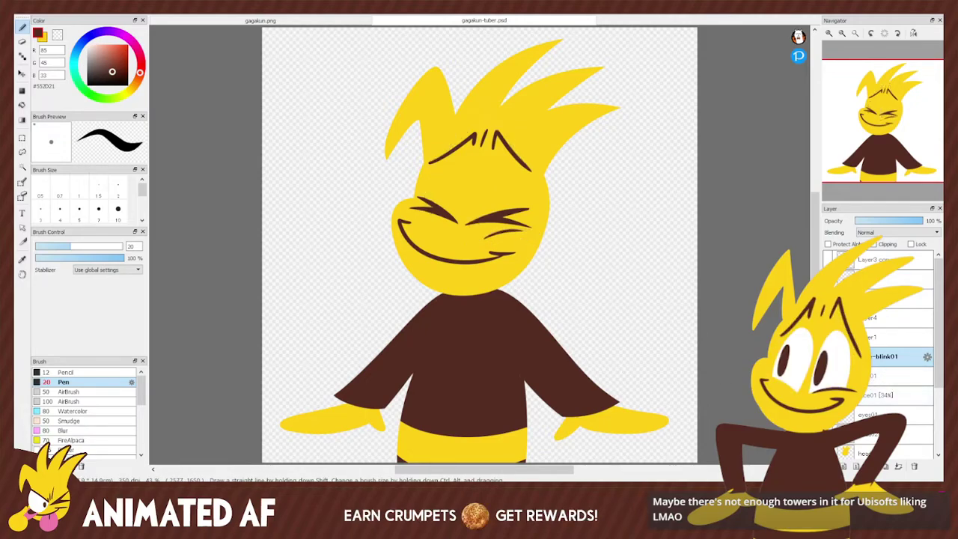
Restore the face01 layer's opacity to 100% and erase the crease under the right-hand eye on the blink layer.
click(892, 392)
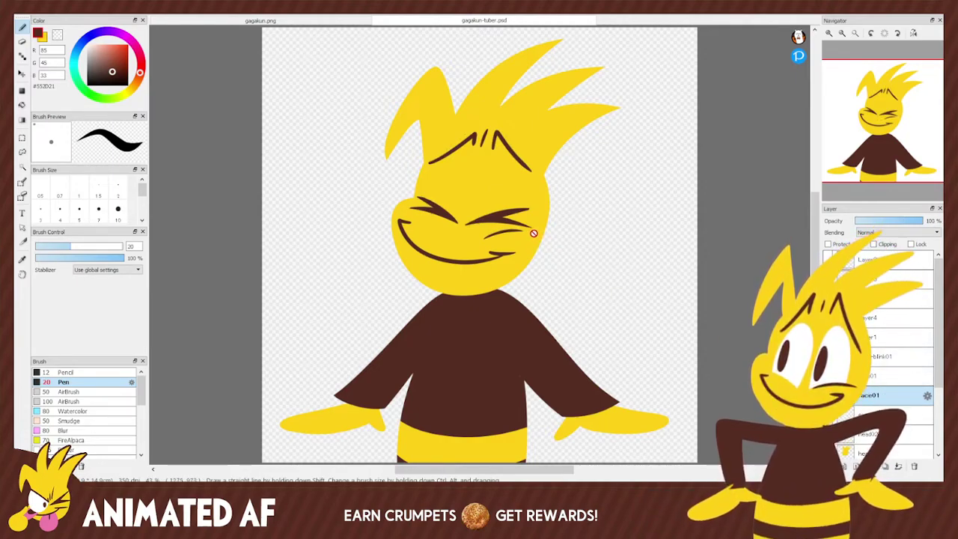
click(875, 355)
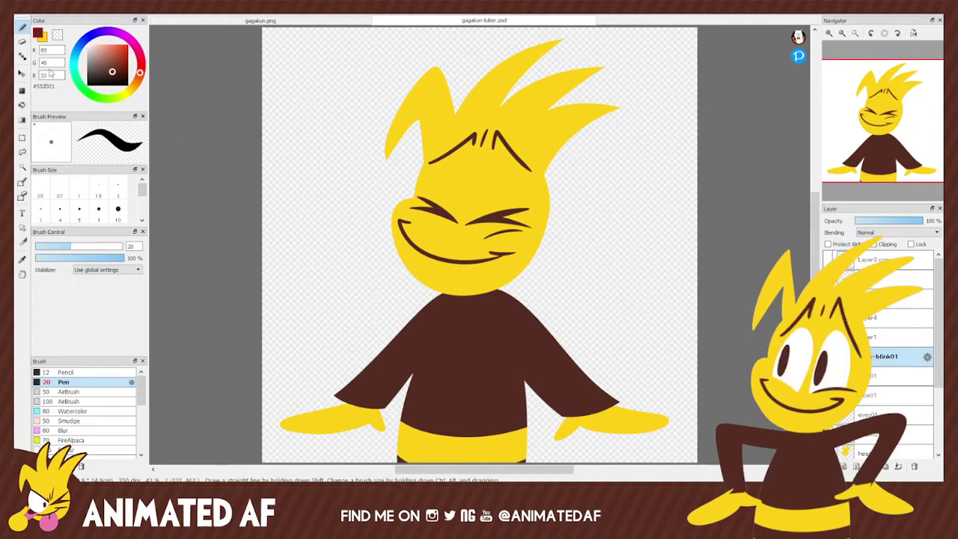
key(e)
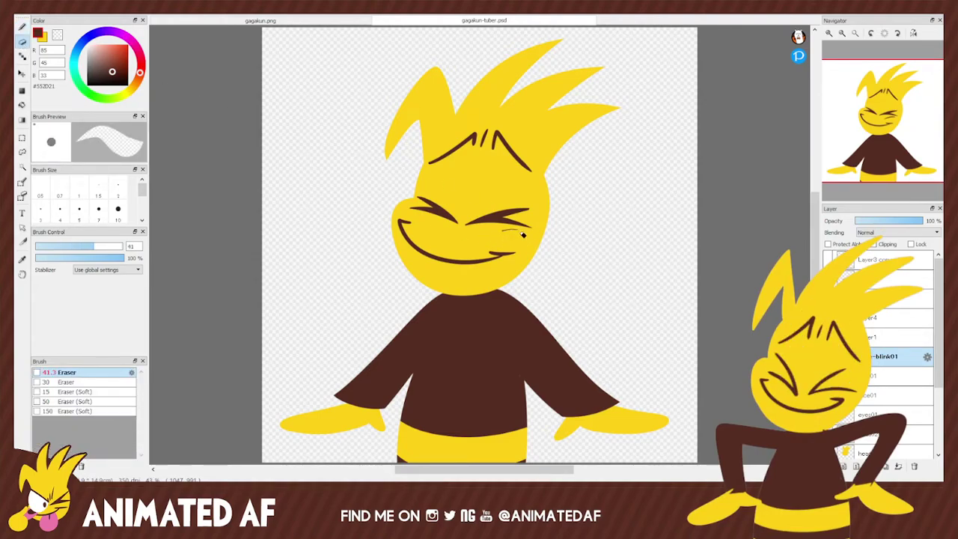
key(n)
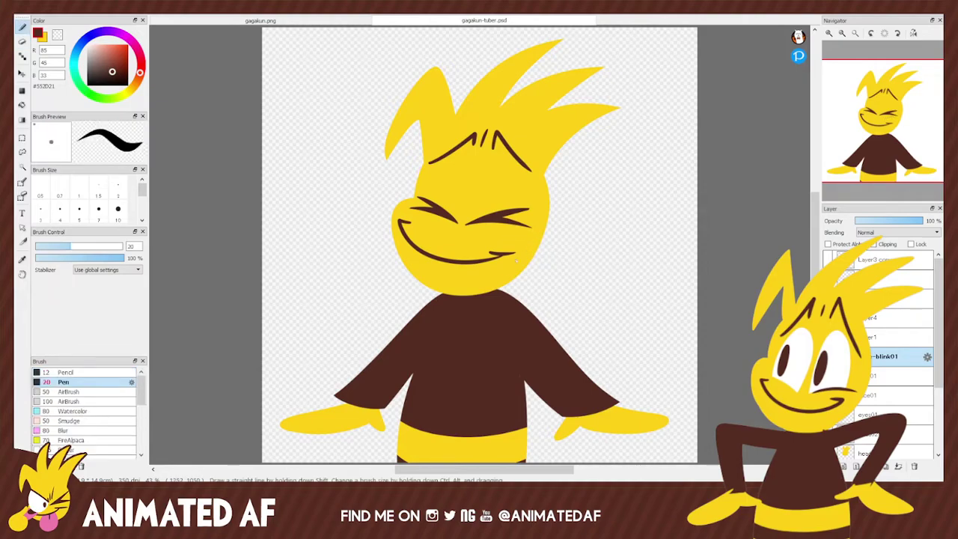
click(517, 234)
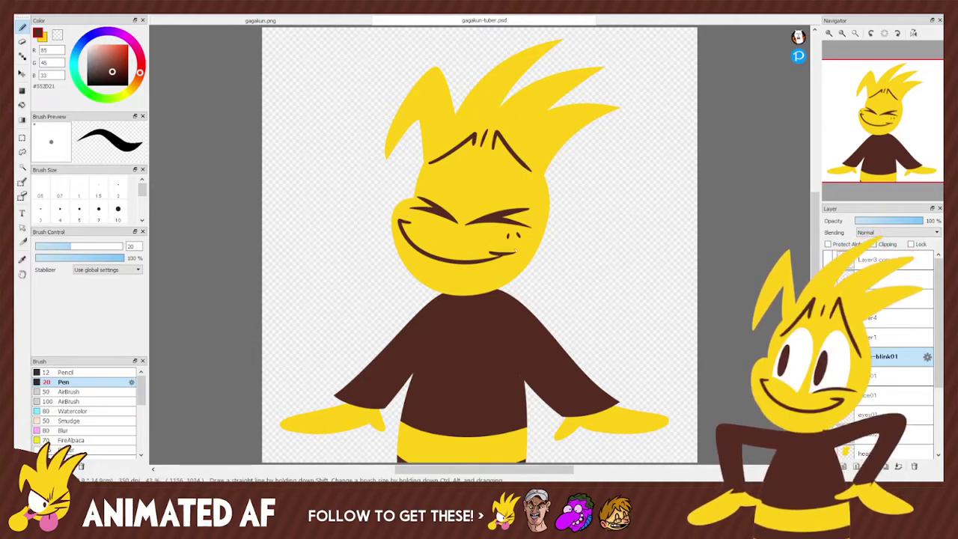
click(428, 225)
key(ctrl+z)
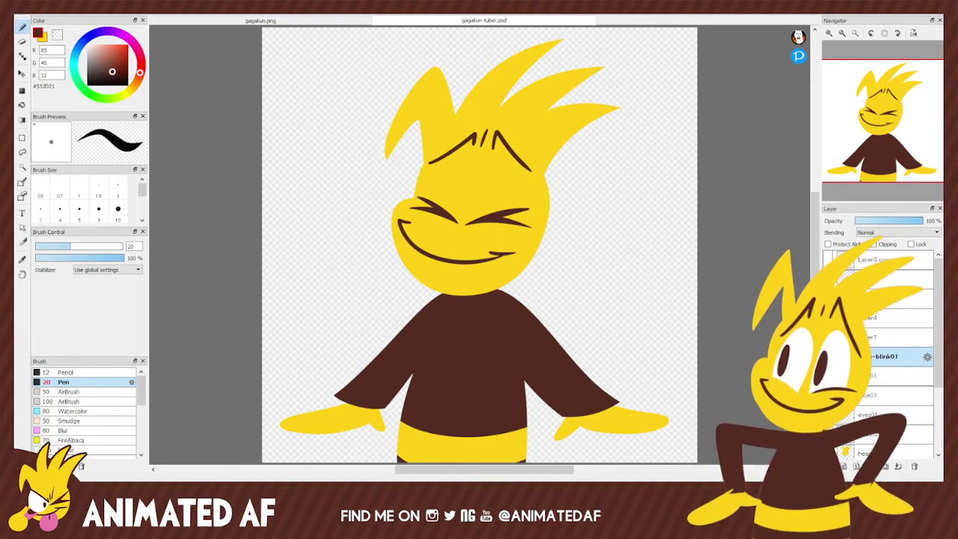
Duplicate the open-mouthed face layer as face-blink02, duplicate the squinting blink layer, and leave only the face-blink02 features visible.
click(832, 356)
click(898, 375)
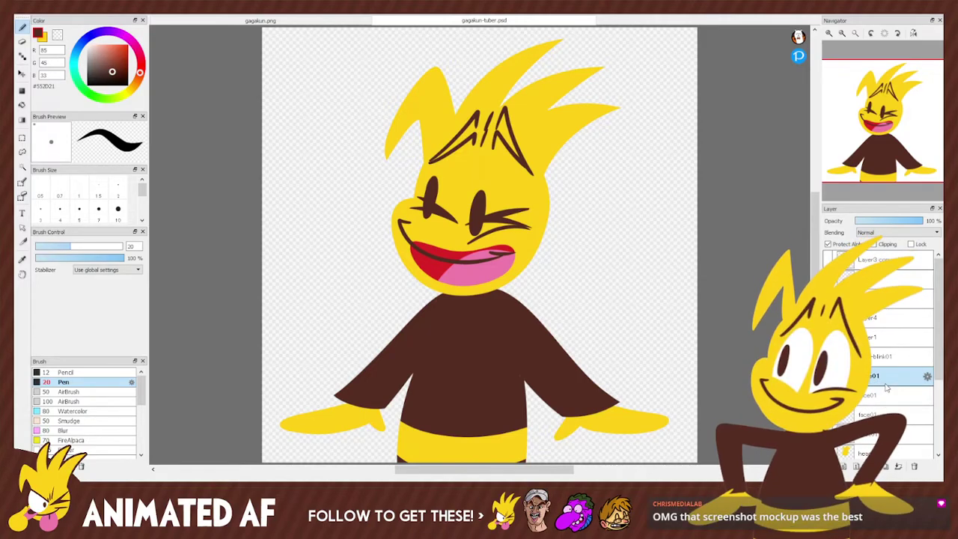
key(Return)
key(ctrl+j)
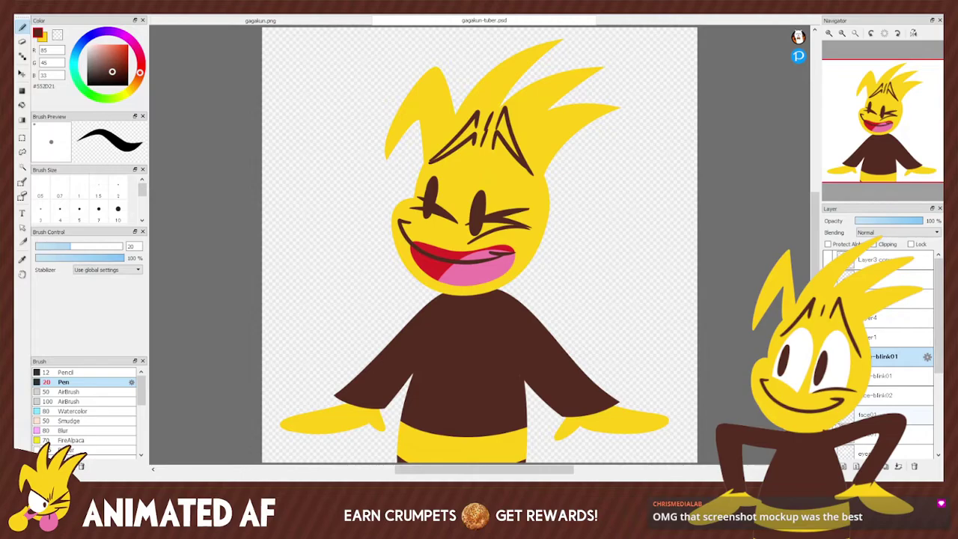
click(873, 395)
click(831, 395)
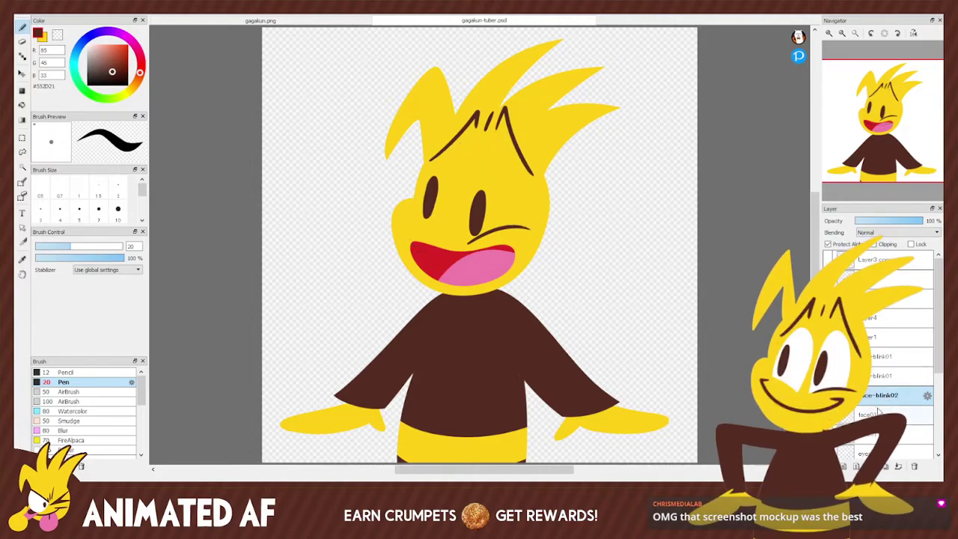
Turn off alpha protection on the face-blink02 layer and erase its eyebrows, pupils and eye crease, keeping only the open mouth.
key(e)
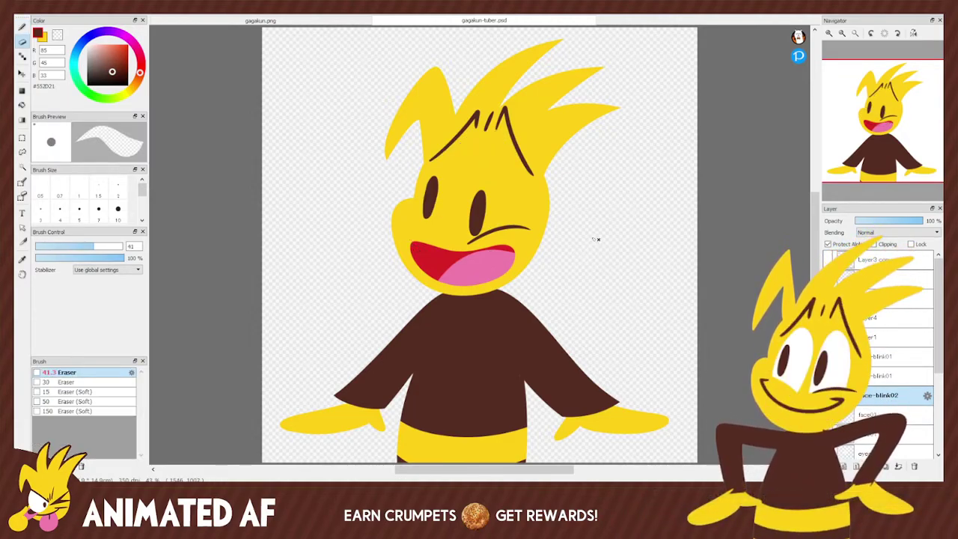
click(846, 241)
mouse_move(495, 143)
mouse_down()
mouse_move(477, 120)
mouse_move(486, 109)
mouse_move(429, 163)
mouse_move(481, 121)
mouse_move(483, 140)
mouse_move(509, 102)
mouse_move(517, 133)
mouse_up()
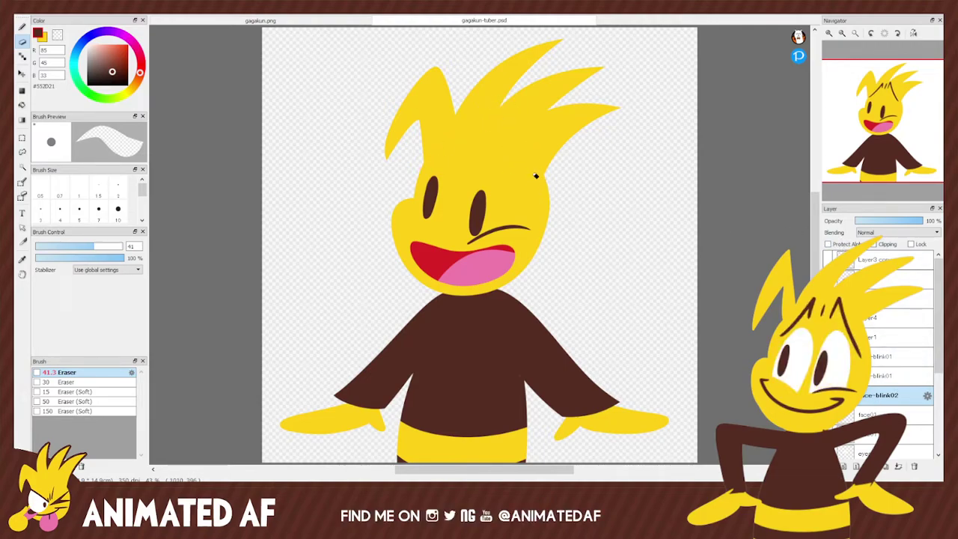
mouse_move(436, 180)
mouse_down()
mouse_move(431, 218)
mouse_move(436, 199)
mouse_move(487, 185)
mouse_move(477, 230)
mouse_move(493, 213)
mouse_move(471, 243)
mouse_move(532, 231)
mouse_up()
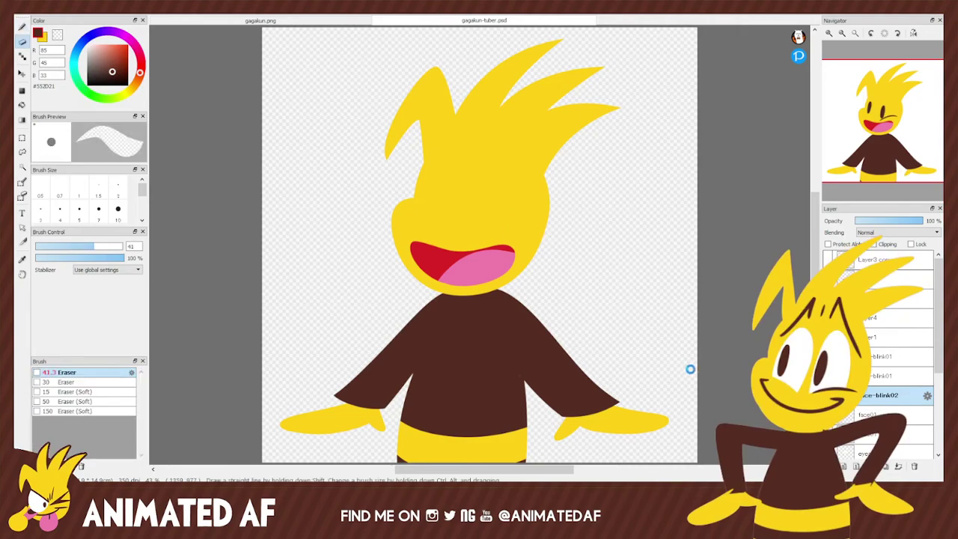
Show the duplicated squinting face over the open mouth, name it face-blink02, and erase its closed-mouth smile line.
click(828, 376)
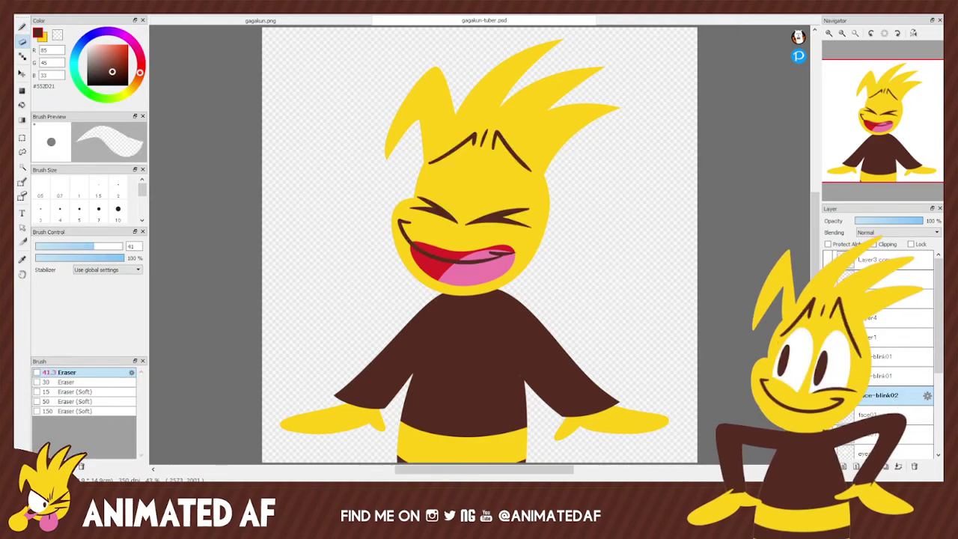
click(887, 357)
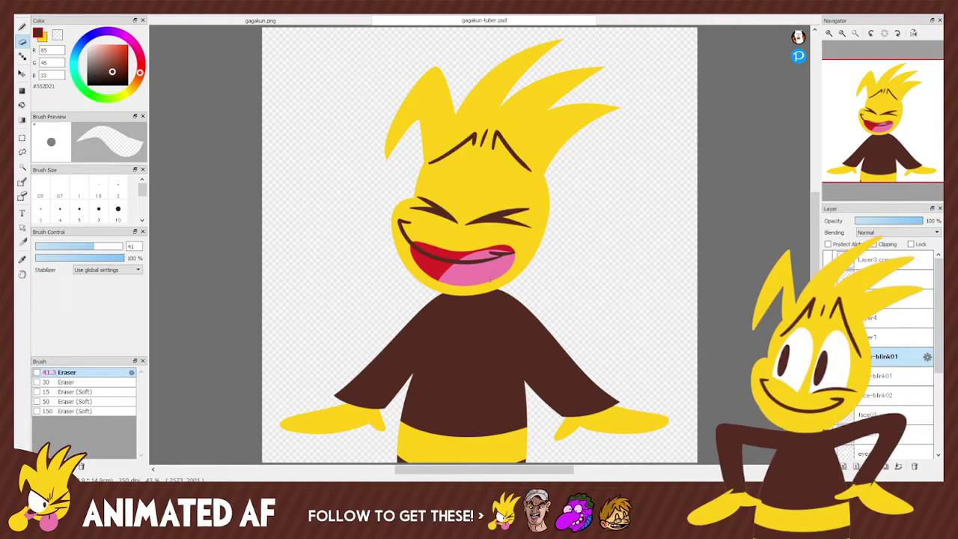
key(b)
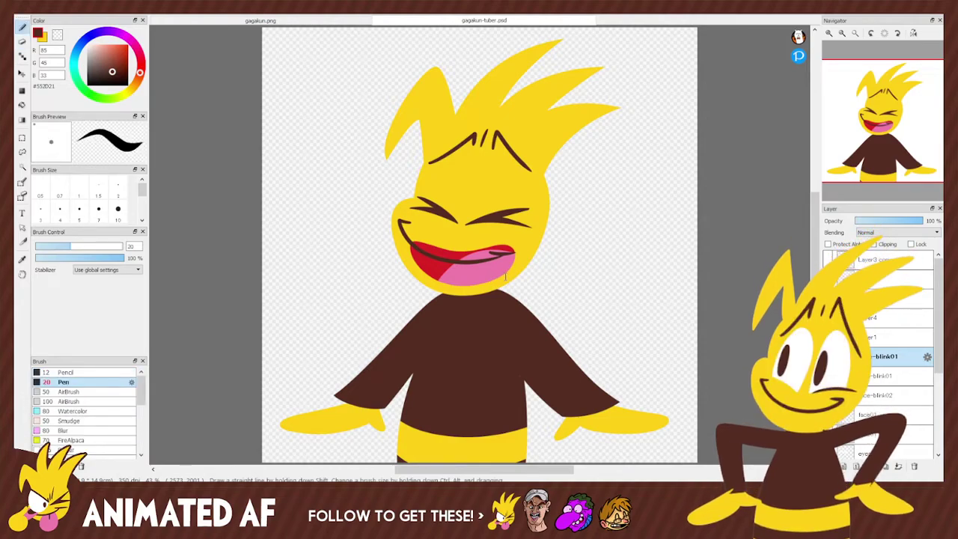
key(e)
mouse_move(403, 227)
mouse_down()
mouse_move(512, 273)
mouse_move(421, 253)
mouse_move(501, 255)
mouse_up()
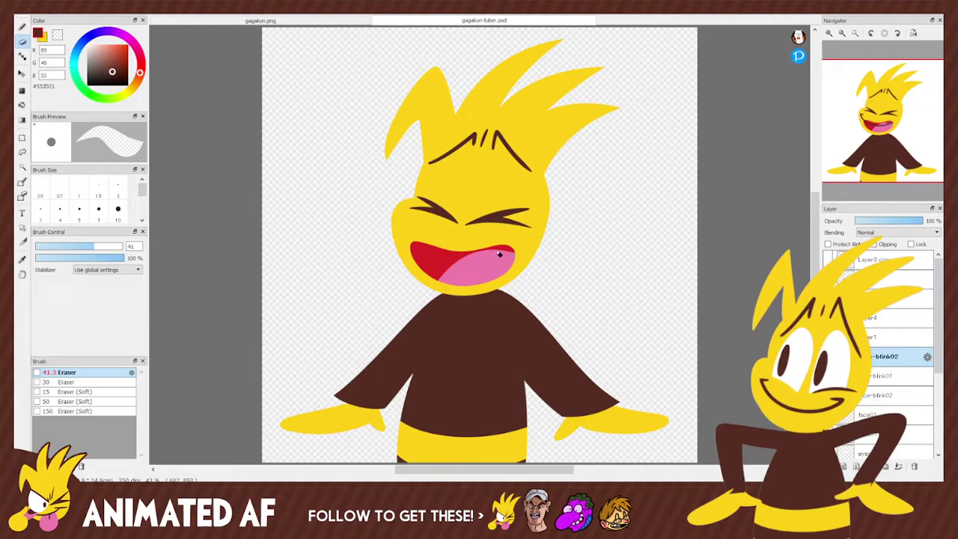
Move the open-mouth layer next to the squinting copy and merge the two into a single face-blink02 layer.
click(895, 398)
drag(894, 395, 903, 361)
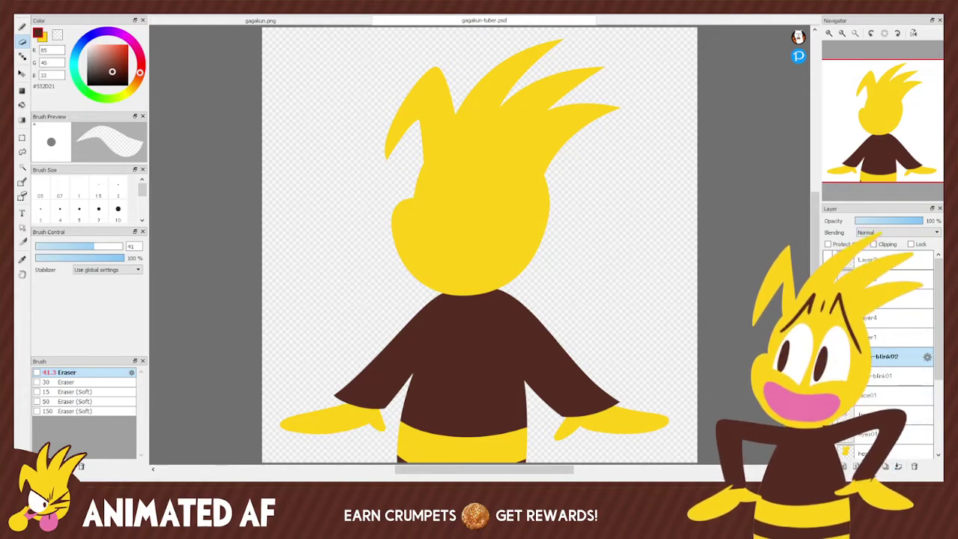
click(898, 467)
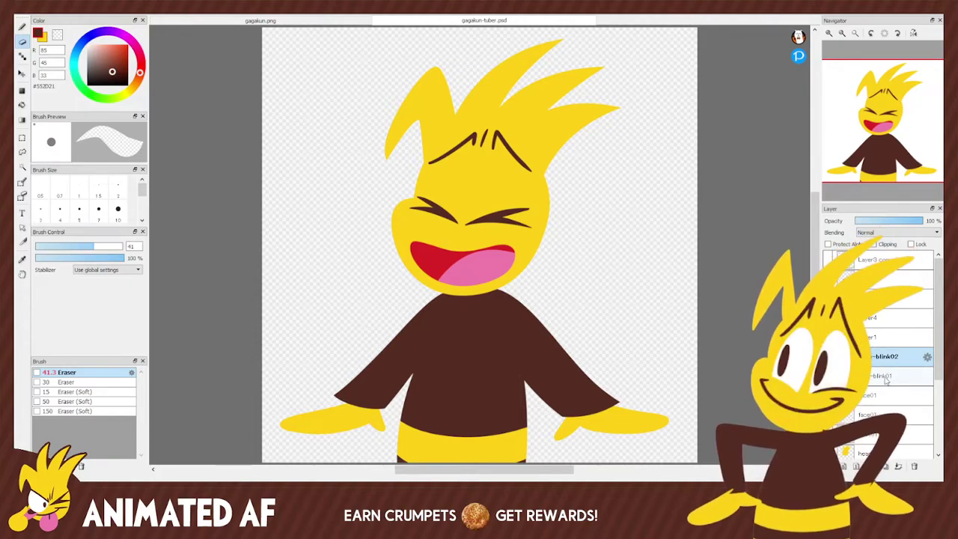
Show the open-mouthed face with its eye whites and draw three short dark-brown talking lines beside the mouth on face02.
drag(937, 378, 937, 449)
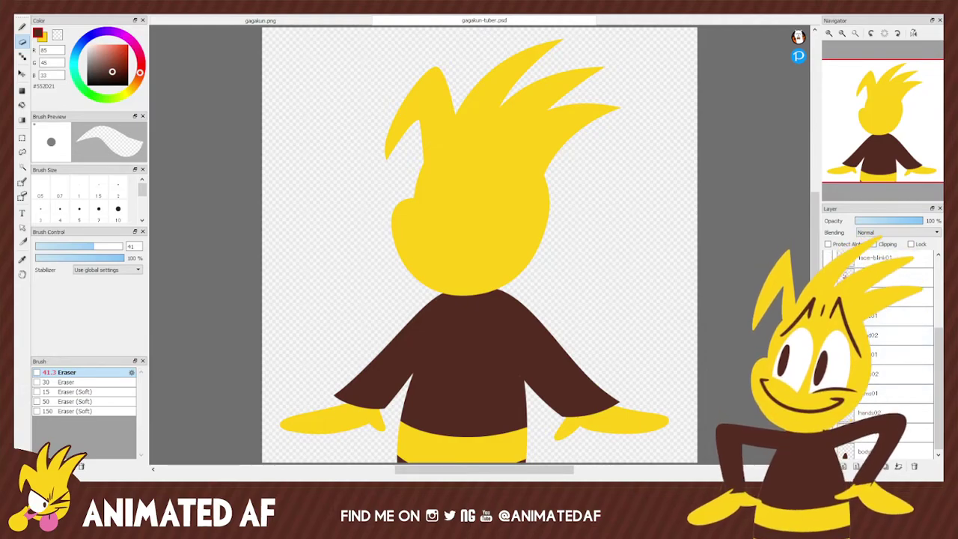
click(844, 275)
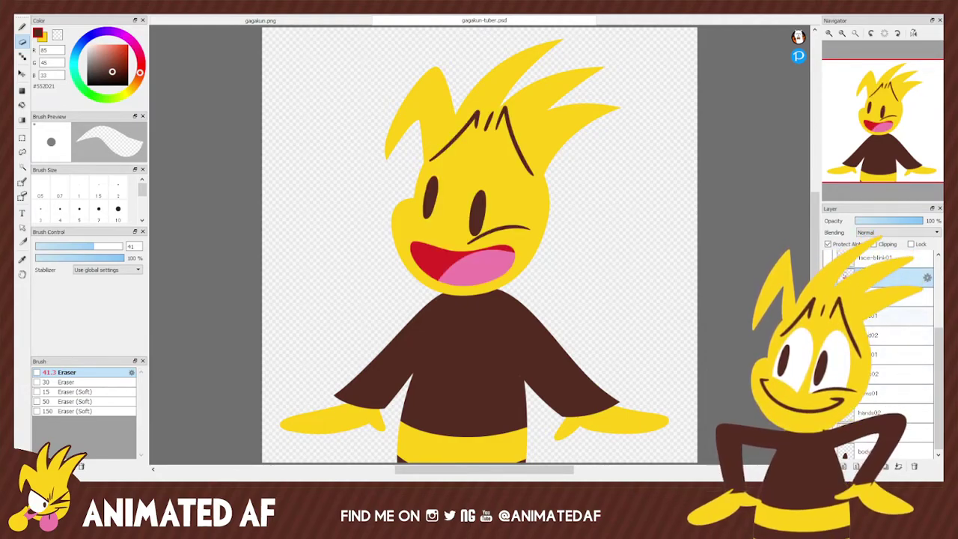
click(828, 297)
scroll(916, 321, up, 3)
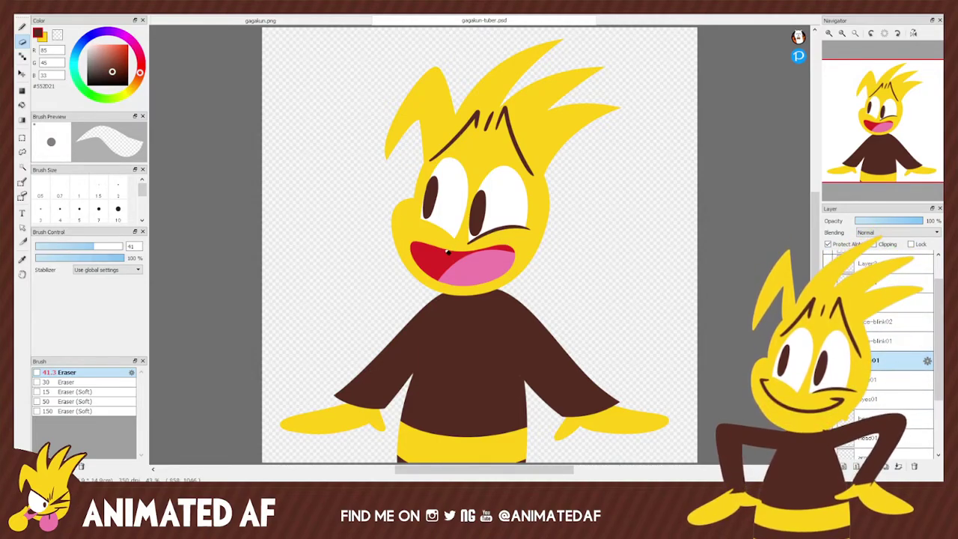
key(b)
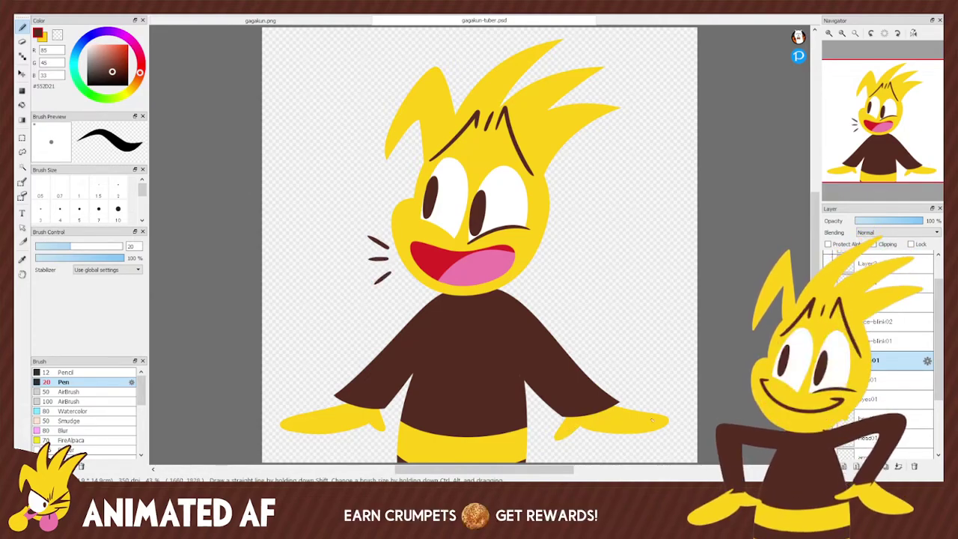
Lasso the three talking lines beside the mouth, shift them slightly downward, and clear the selection.
click(22, 152)
mouse_move(362, 239)
mouse_down()
mouse_move(358, 269)
mouse_move(359, 225)
mouse_move(397, 244)
mouse_up()
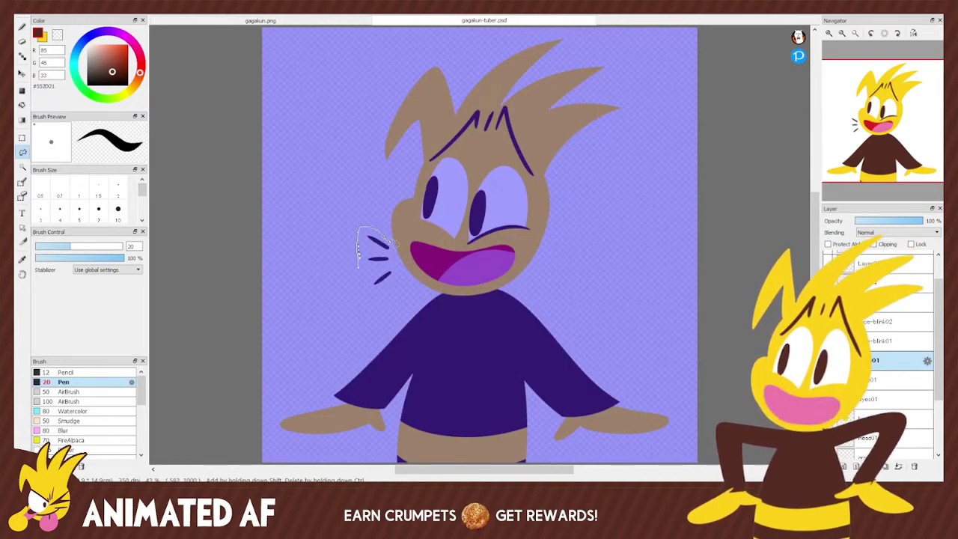
mouse_move(399, 276)
mouse_down()
mouse_move(368, 296)
mouse_move(377, 255)
mouse_up()
key(e)
key(b)
key(e)
key(b)
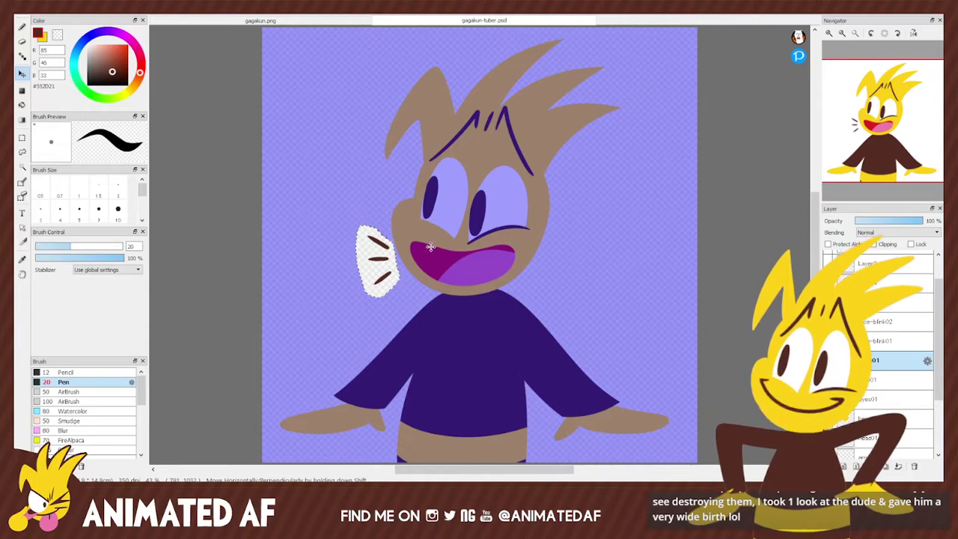
key(ctrl+d)
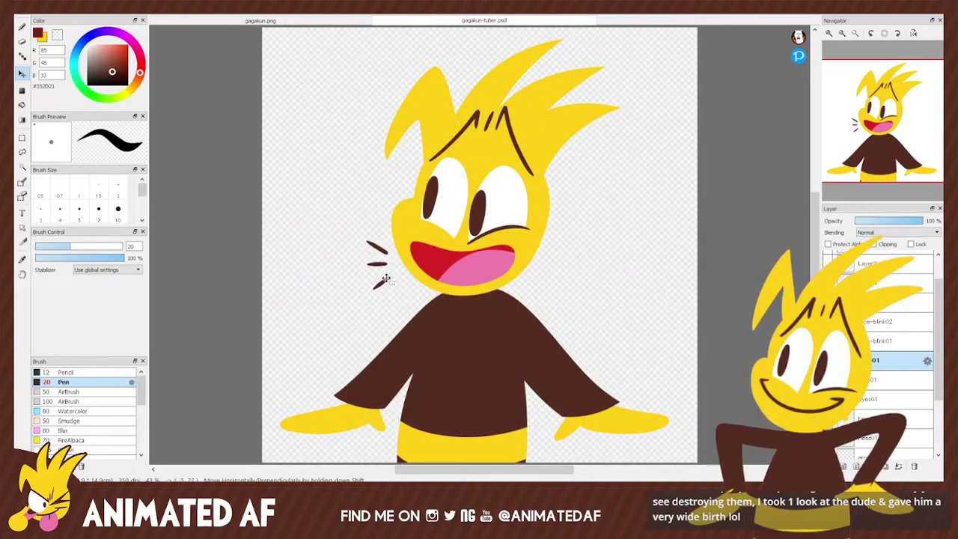
Copy the three talking lines from the face02 layer onto face-blink02 at the same position, and clear the selection.
click(22, 152)
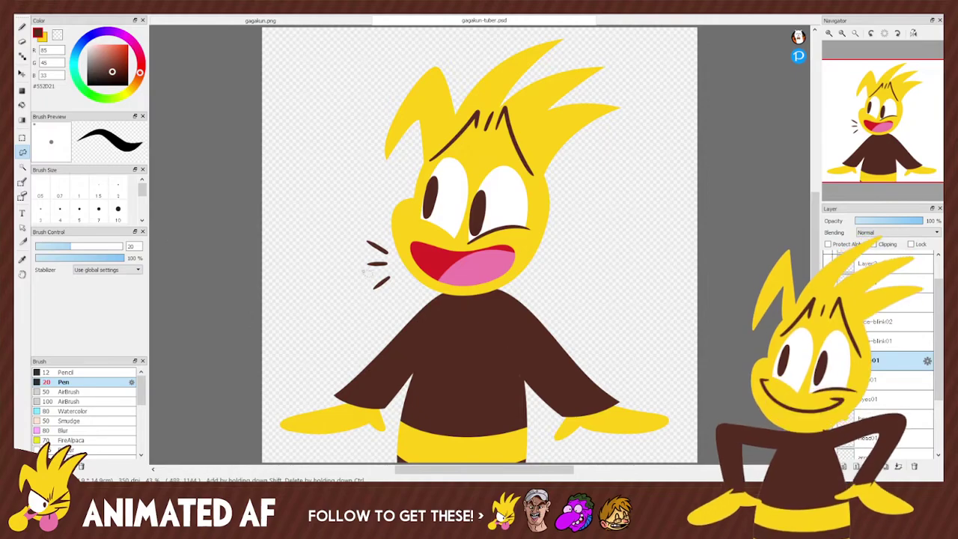
mouse_move(368, 233)
mouse_down()
mouse_move(374, 278)
mouse_move(394, 251)
mouse_up()
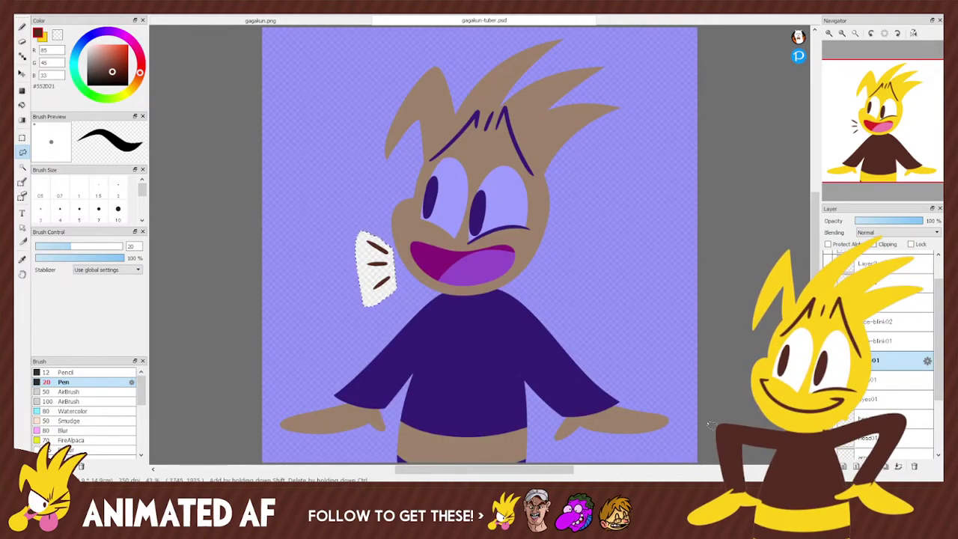
click(831, 302)
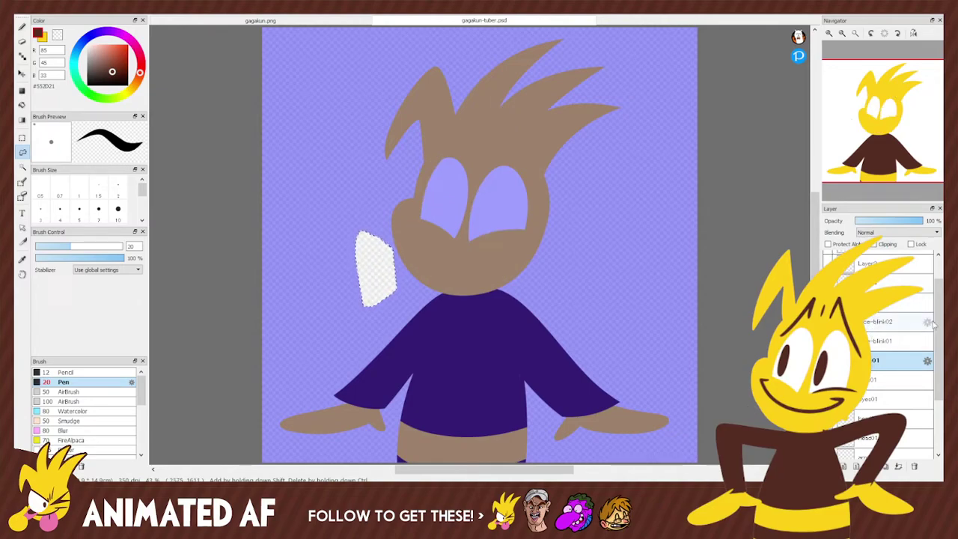
scroll(932, 323, down, 1)
click(830, 292)
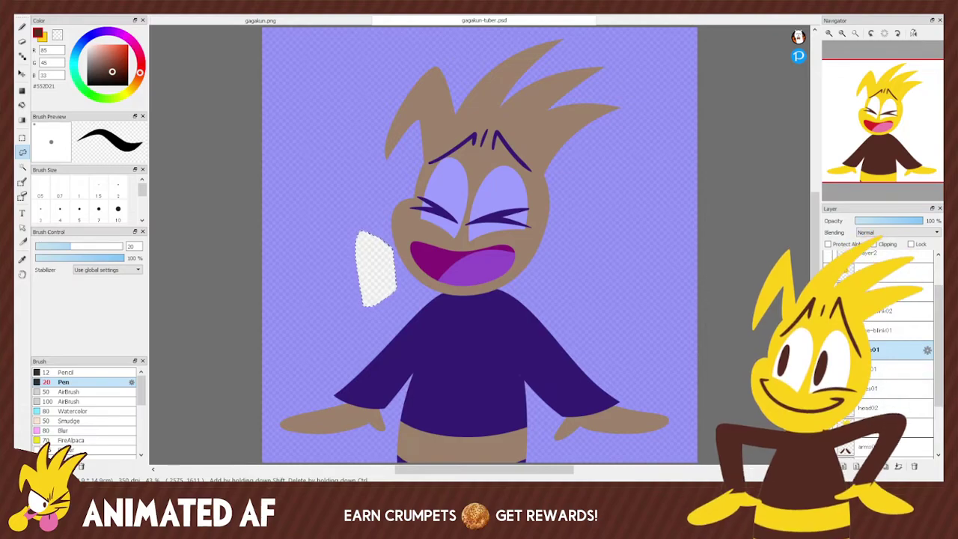
click(830, 273)
click(890, 310)
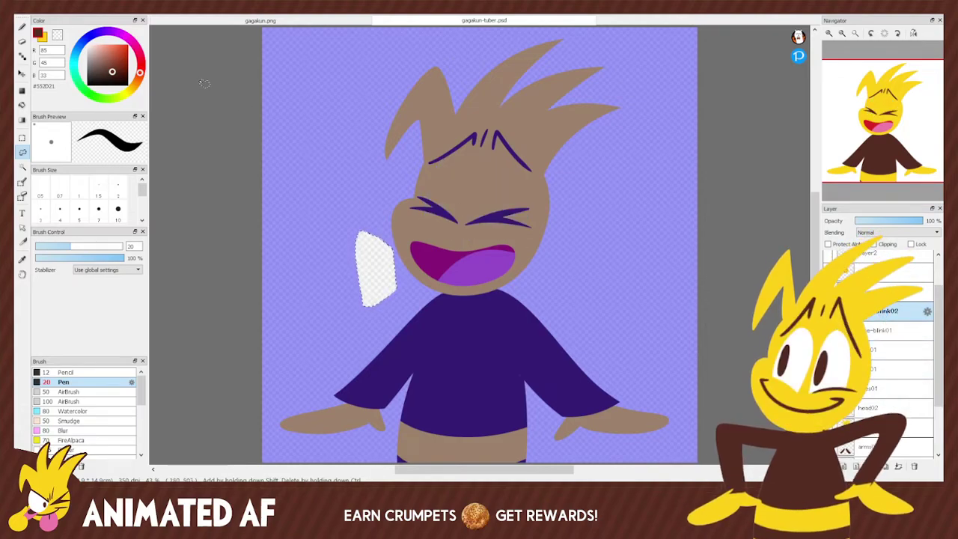
key(ctrl+z)
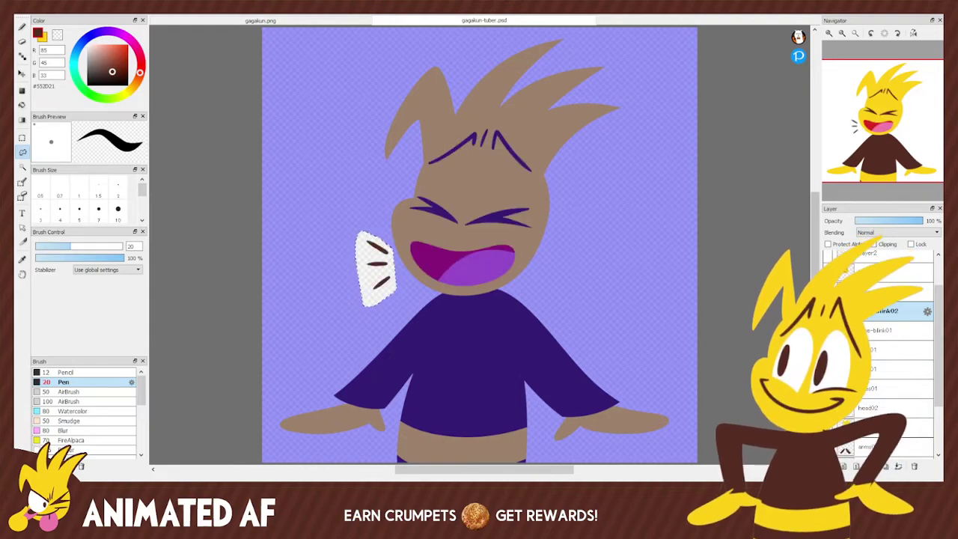
key(ctrl+d)
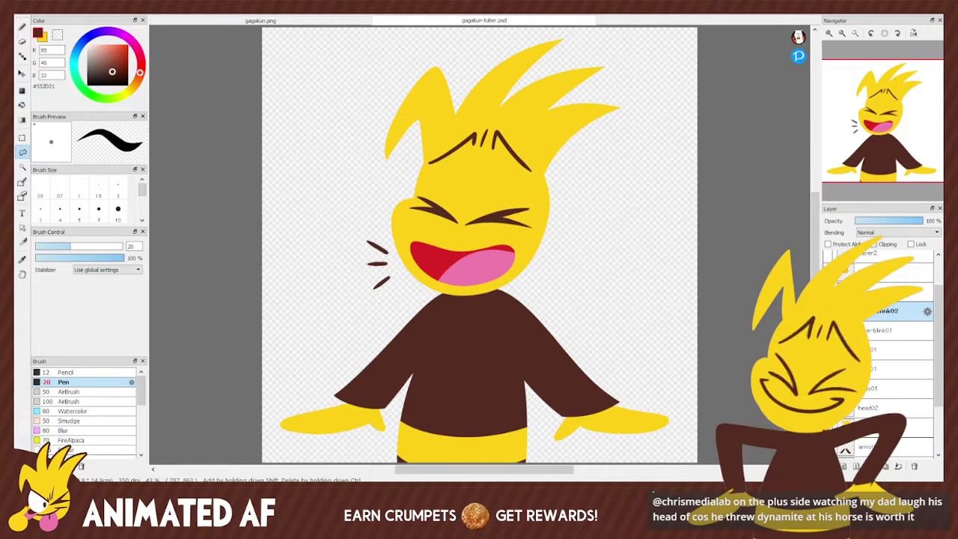
Switch to veadotube mini and replace the avatar's open-mouth, closed-mouth blinking and open-mouth blinking images with the new frames.
click(590, 21)
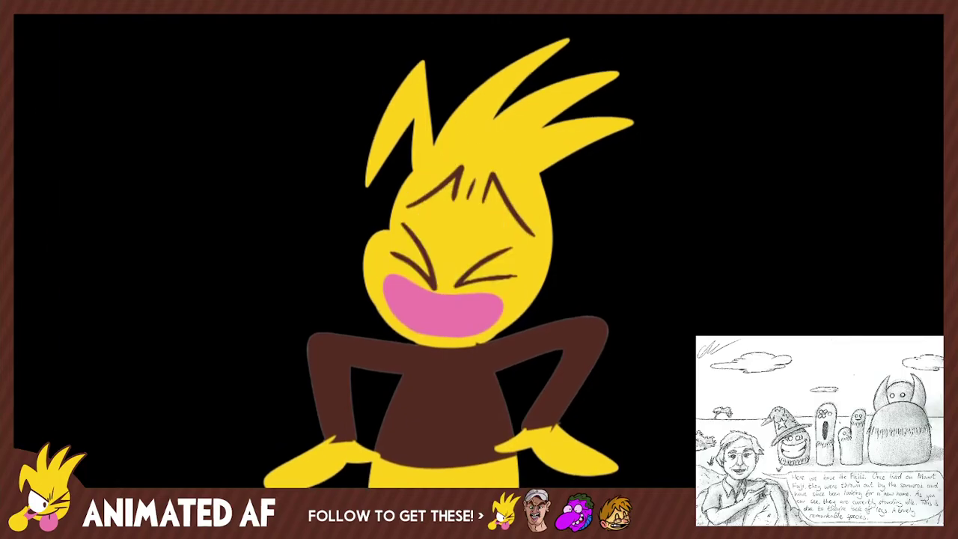
mouse_move(298, 49)
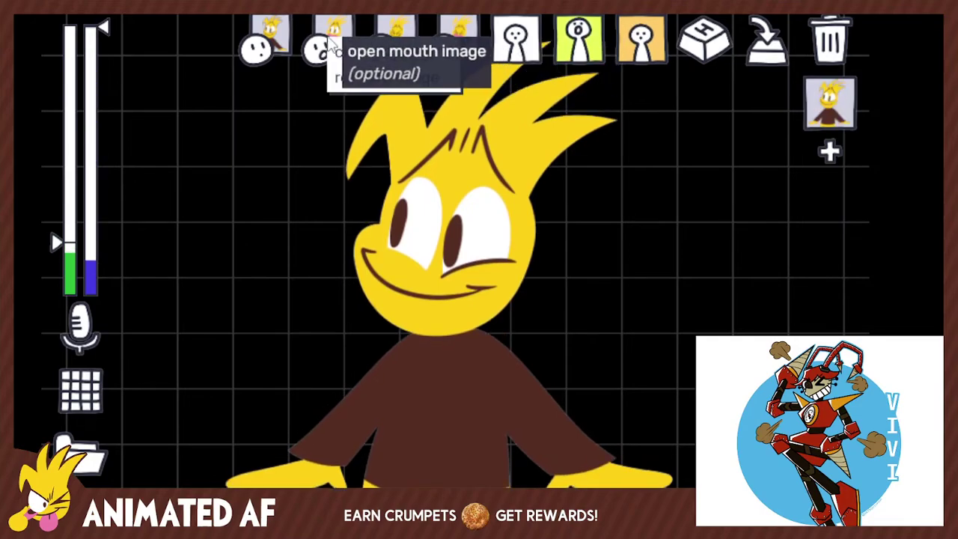
click(417, 150)
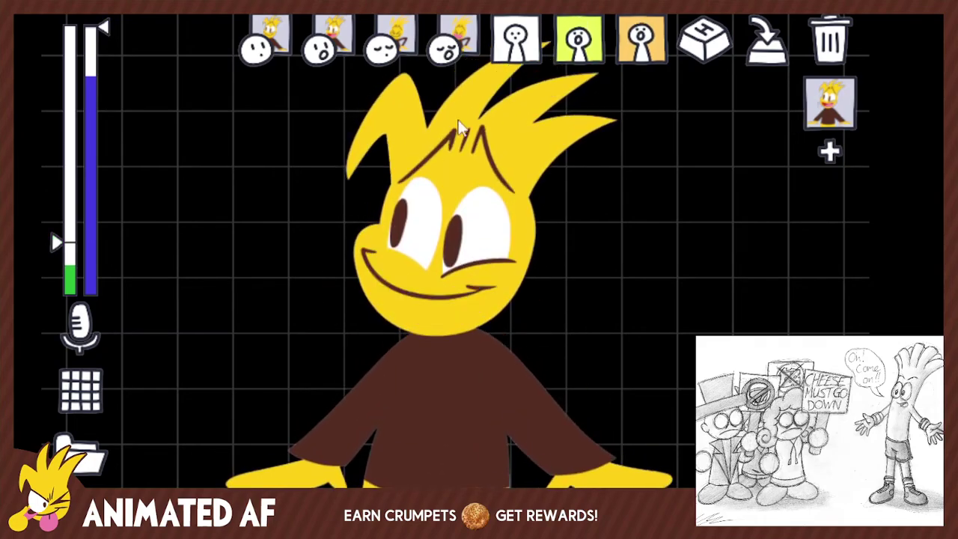
click(410, 47)
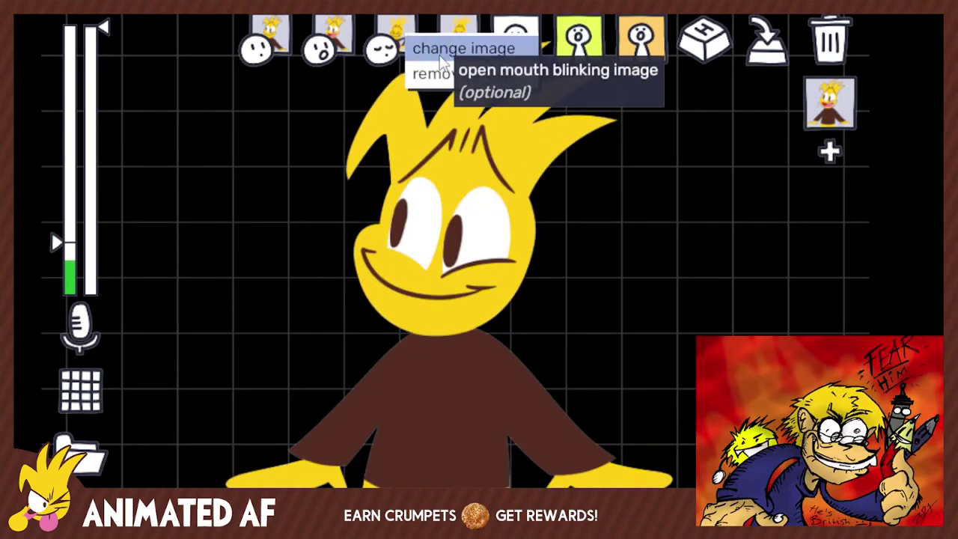
click(544, 144)
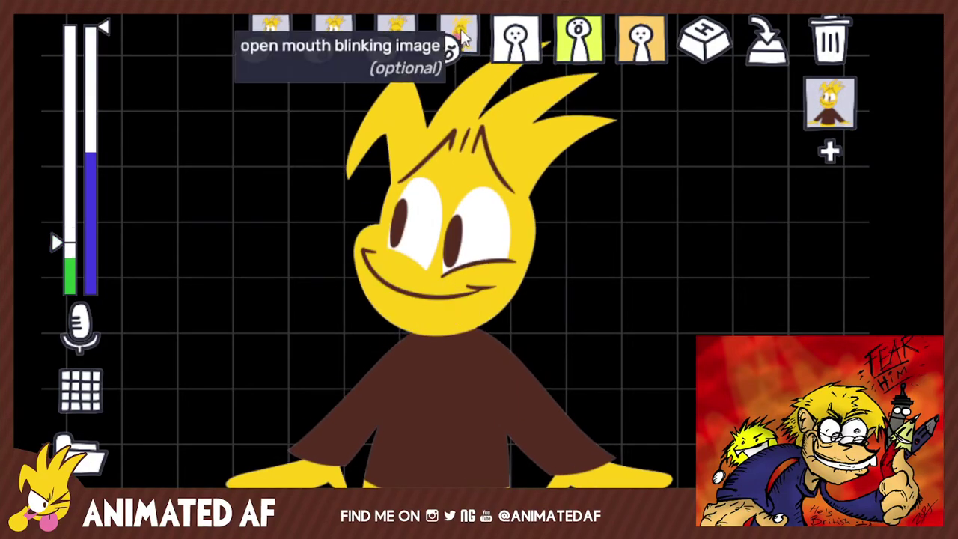
click(459, 39)
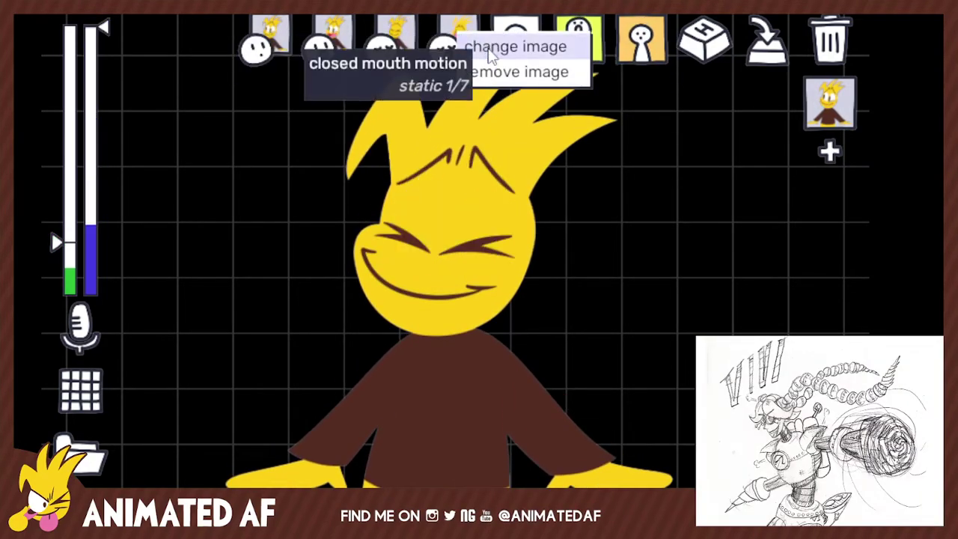
click(643, 146)
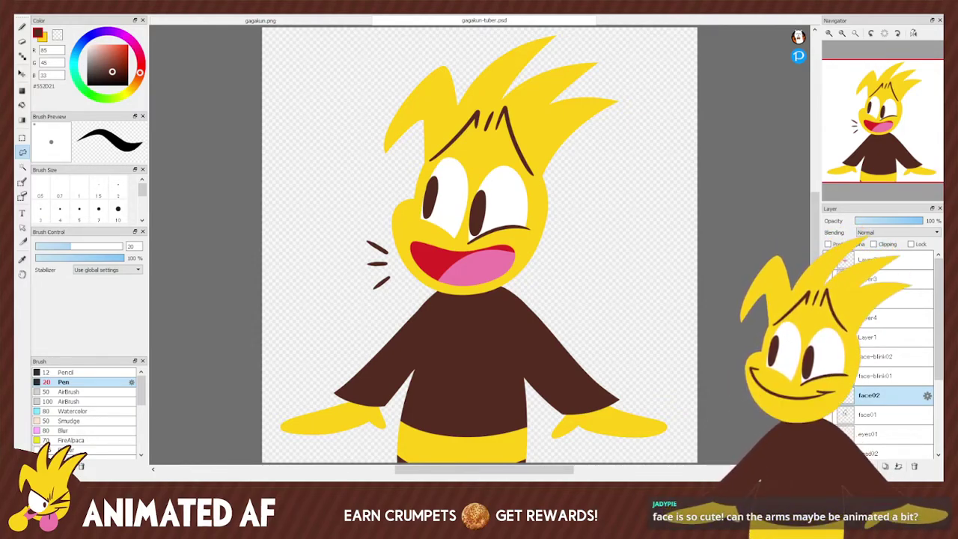
mouse_move(705, 411)
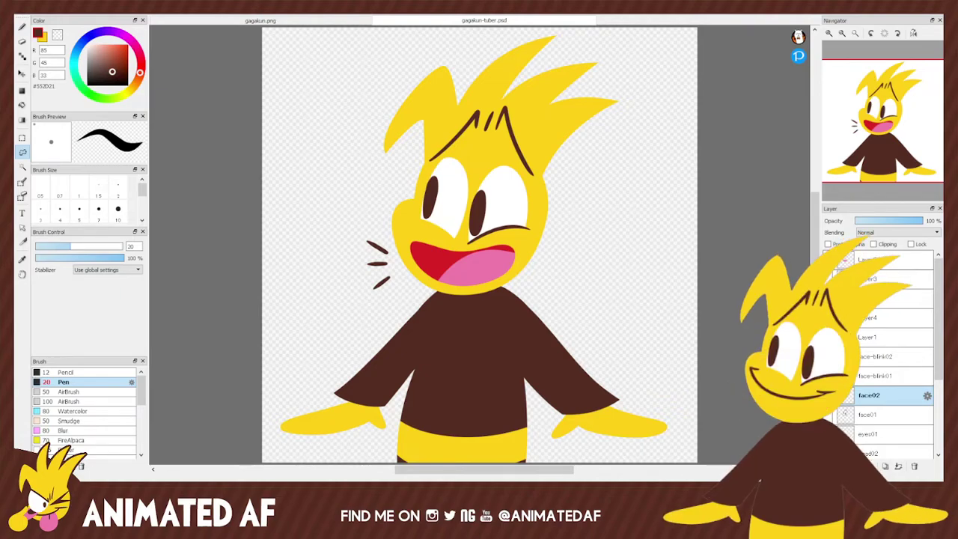
mouse_move(823, 239)
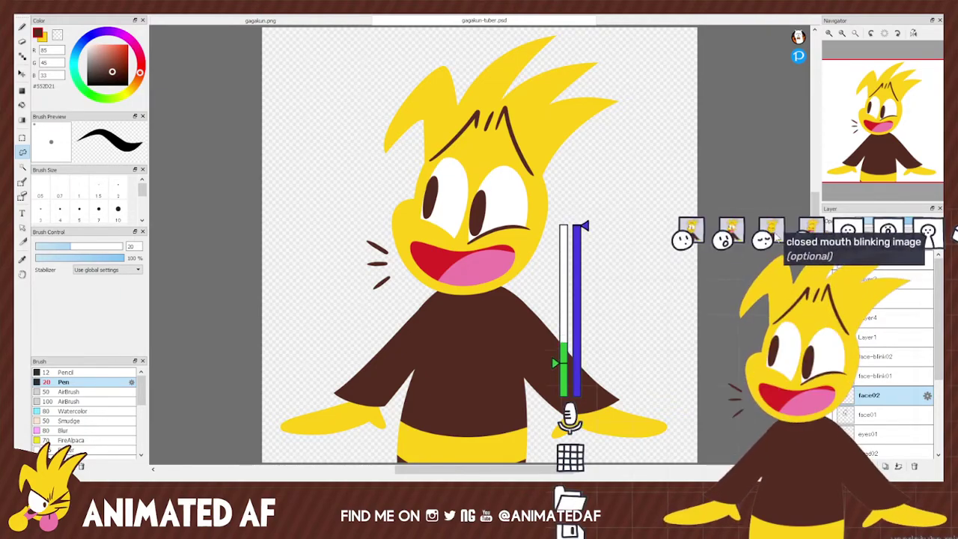
Cycle the avatar's open-mouth motion through vibing, shaking and shaking more to try out how it moves while talking.
click(888, 234)
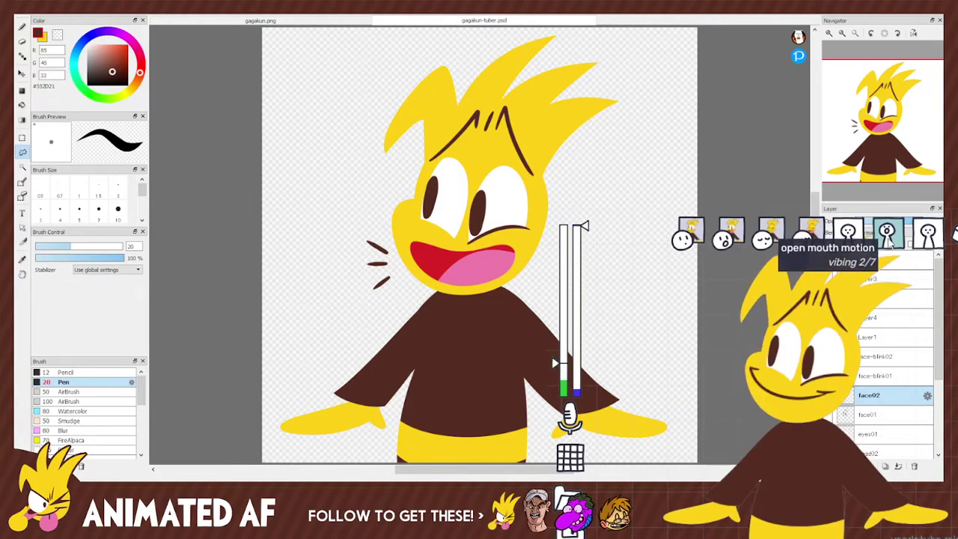
click(888, 243)
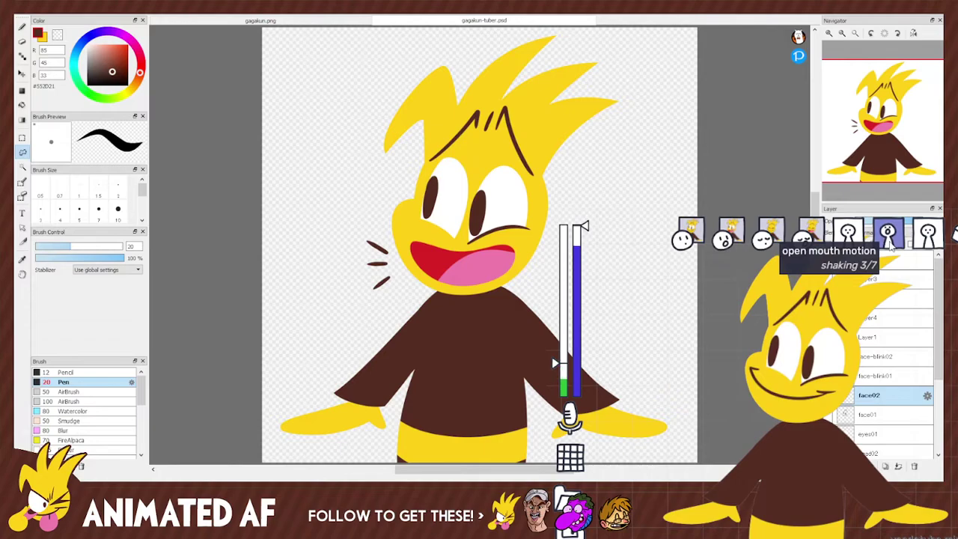
click(889, 241)
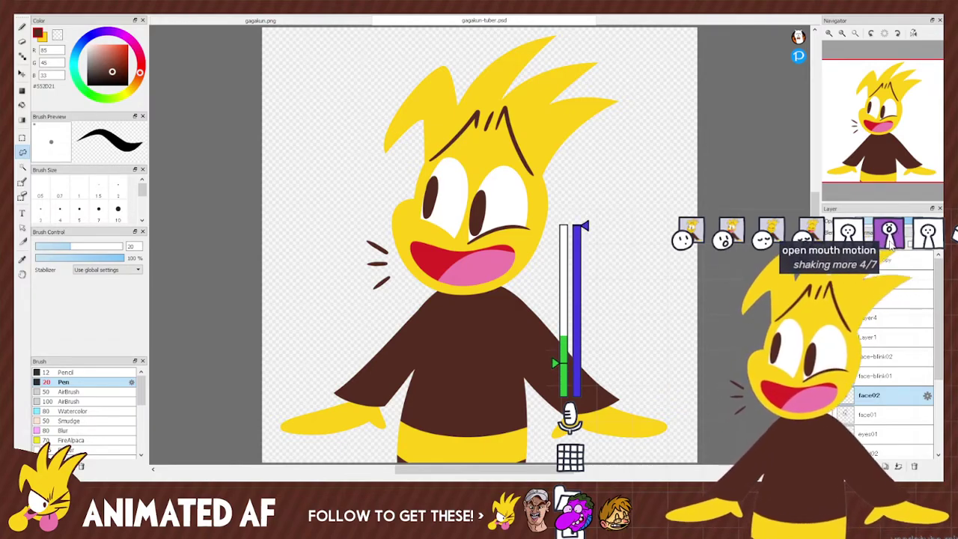
click(889, 240)
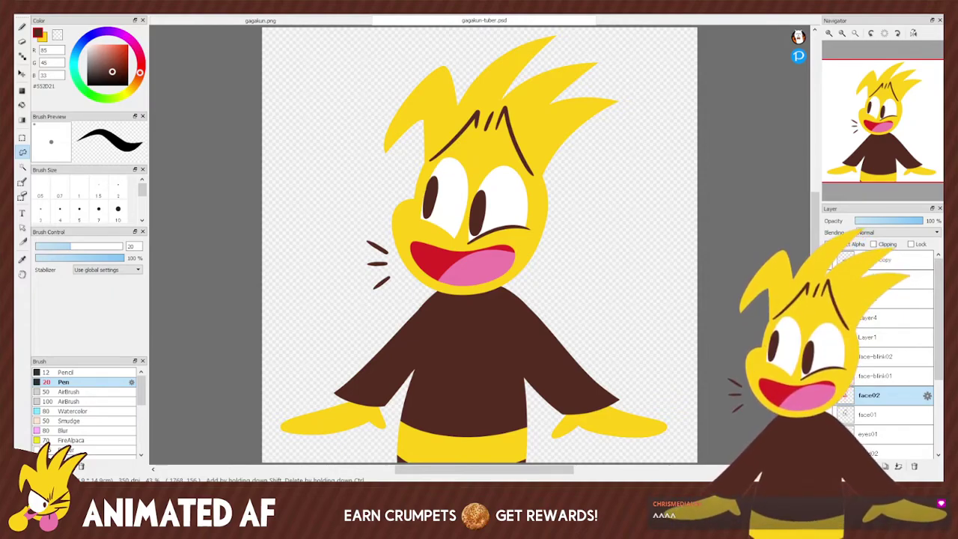
Hide the open-mouthed face drawn on face02 and switch the character's head to its alternate hair drawing.
key(Delete)
key(End)
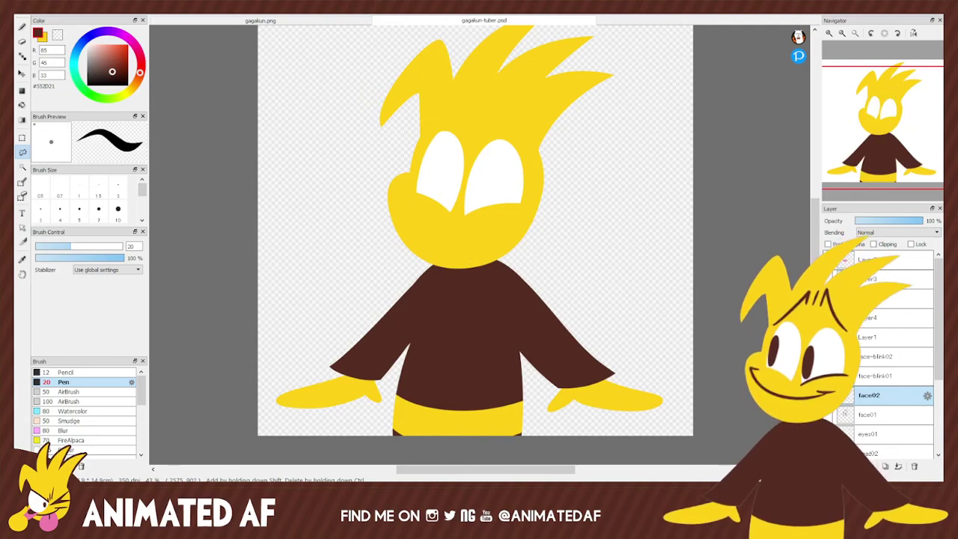
scroll(922, 359, down, 5)
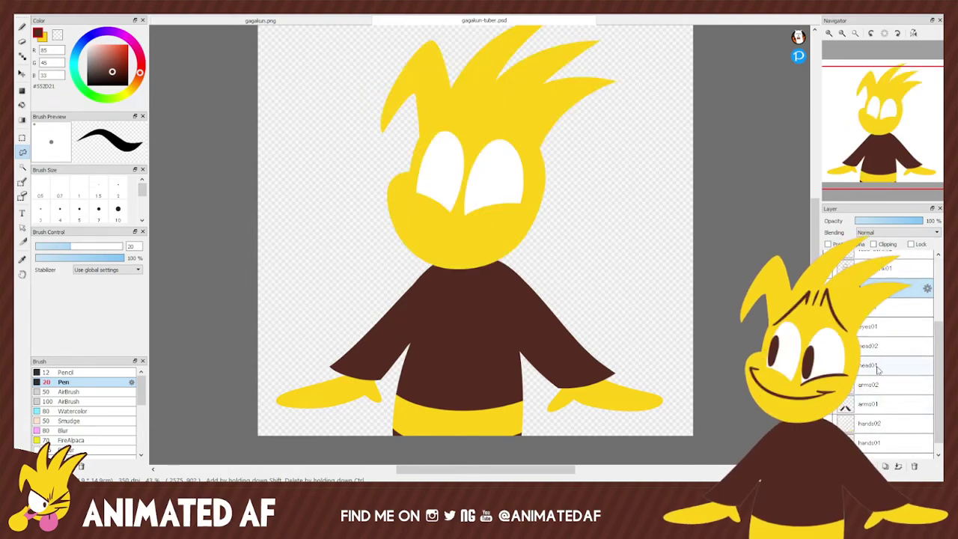
Lower the open-mouth face layer (face02) to 18% opacity as a tracing guide and make the face01 layer active.
scroll(903, 411, down, 1)
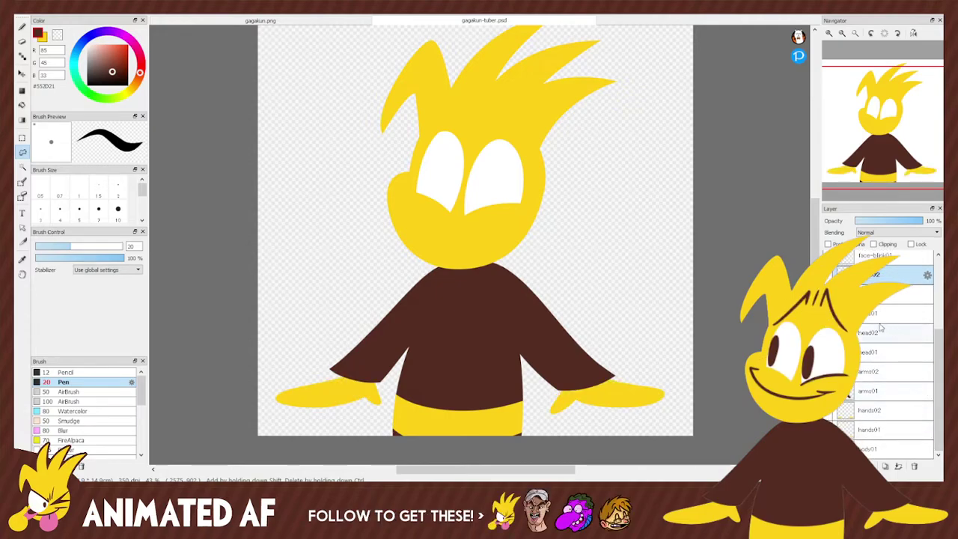
key(Down)
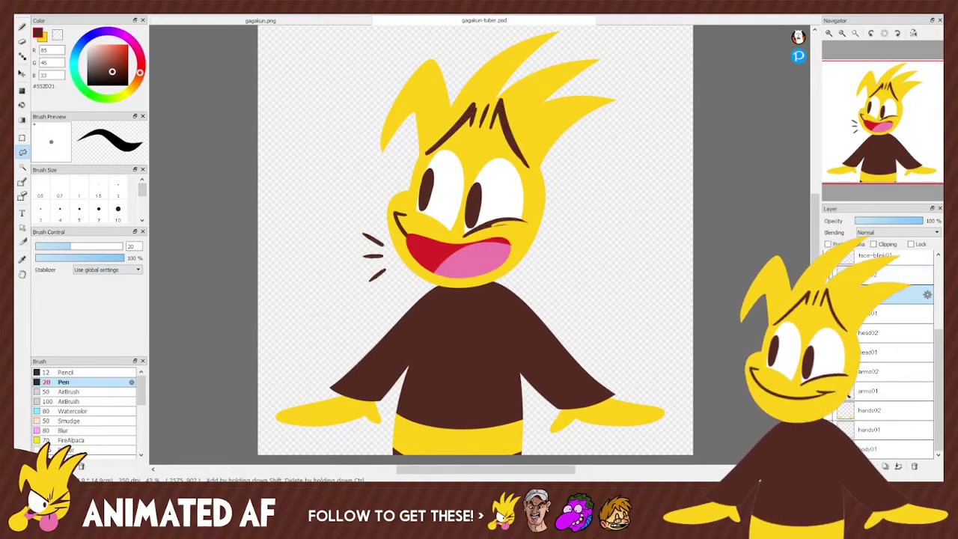
key(Up)
drag(856, 221, 868, 221)
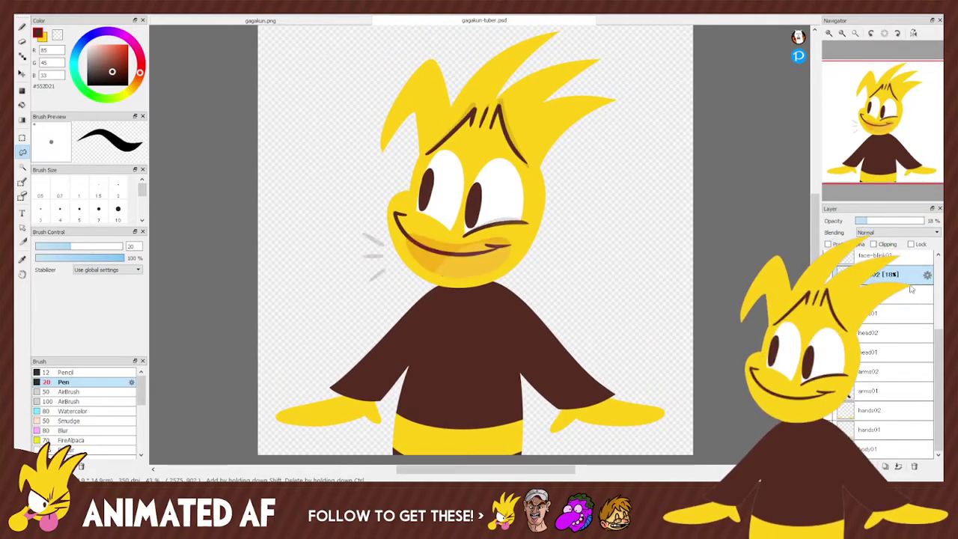
key(Down)
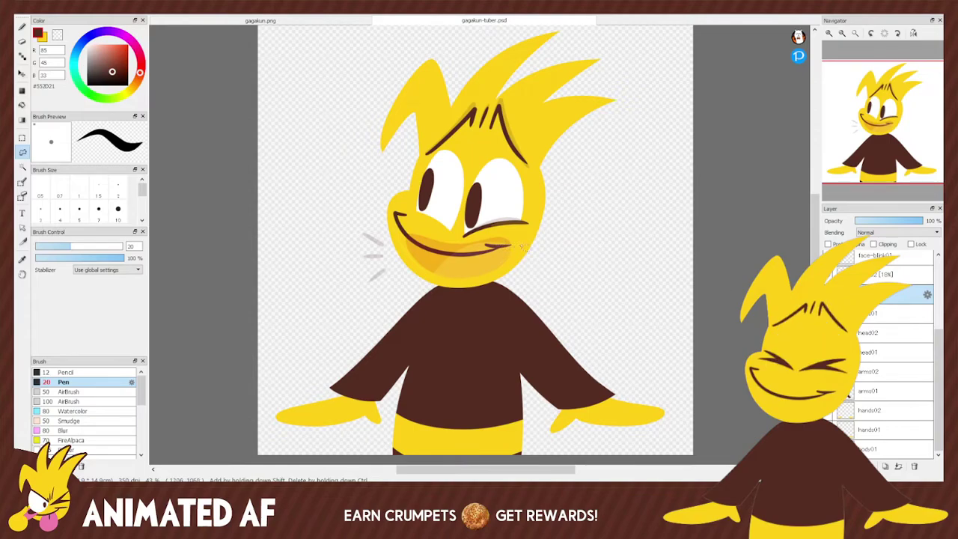
Erase the closed-mouth smile line from the face01 layer.
key(e)
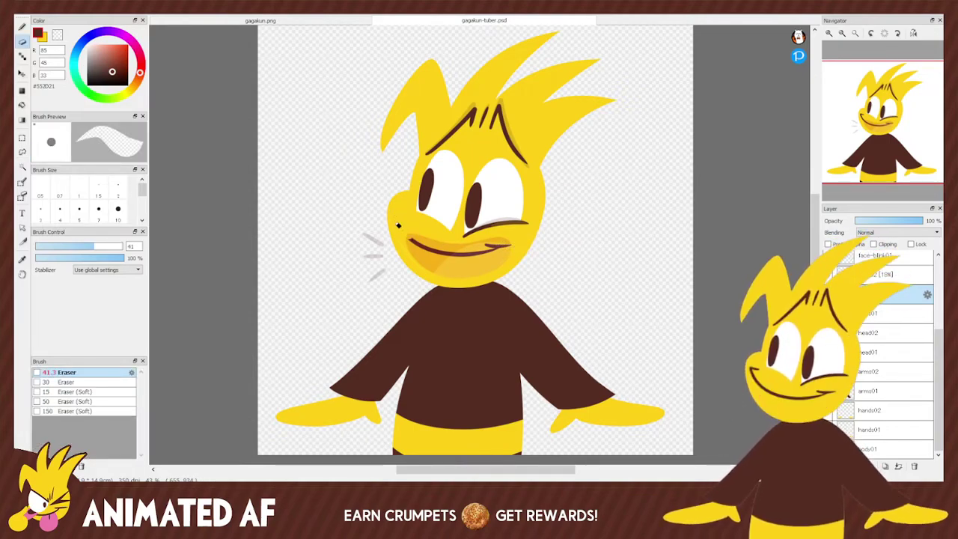
drag(475, 259, 508, 247)
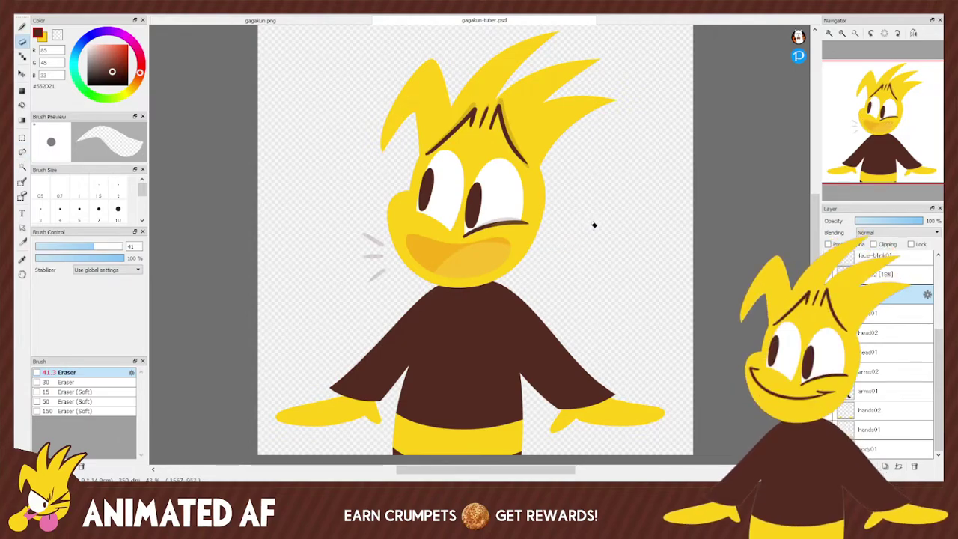
Try to draw a new smile line with the Pen across the faded open mouth.
click(23, 28)
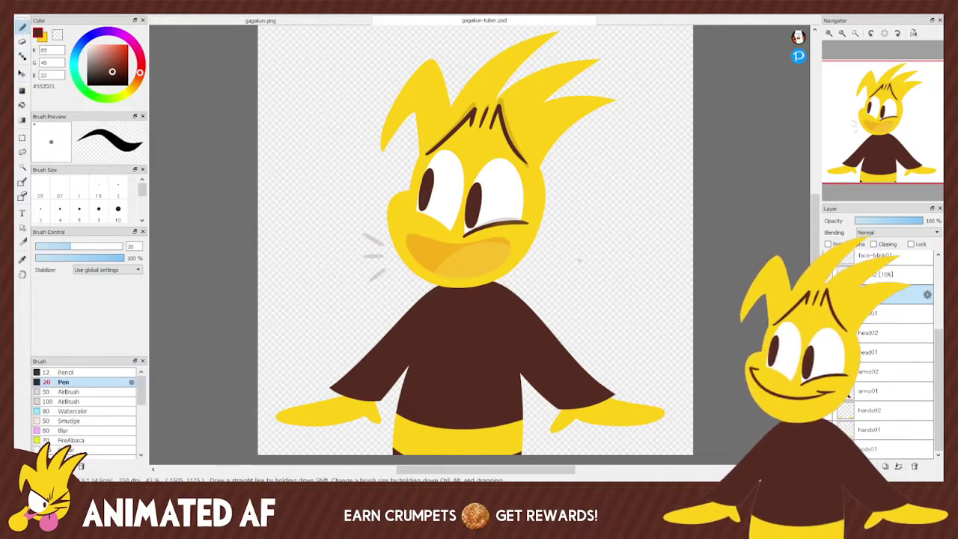
drag(405, 233, 509, 241)
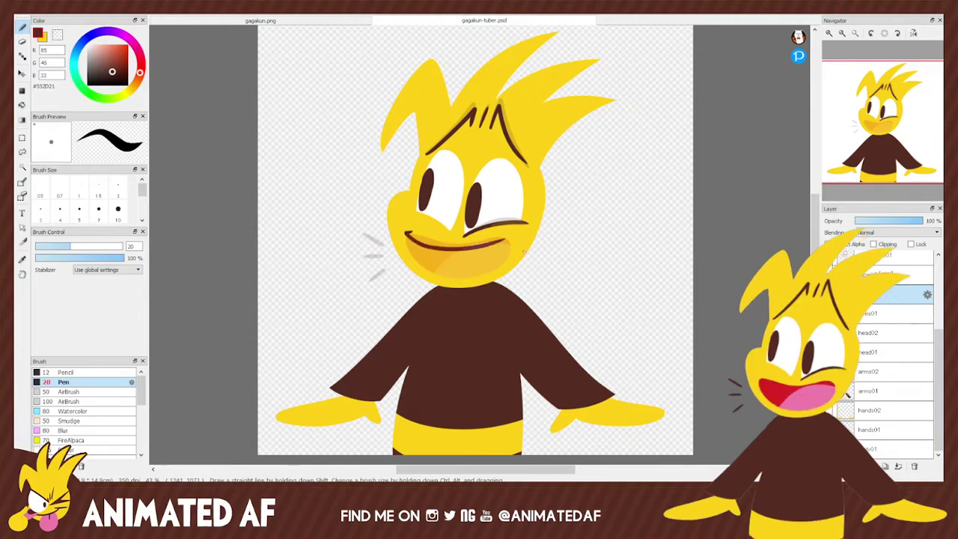
key(ctrl+z)
Erase the crease line beneath the eye on the viewer's right.
key(l)
key(e)
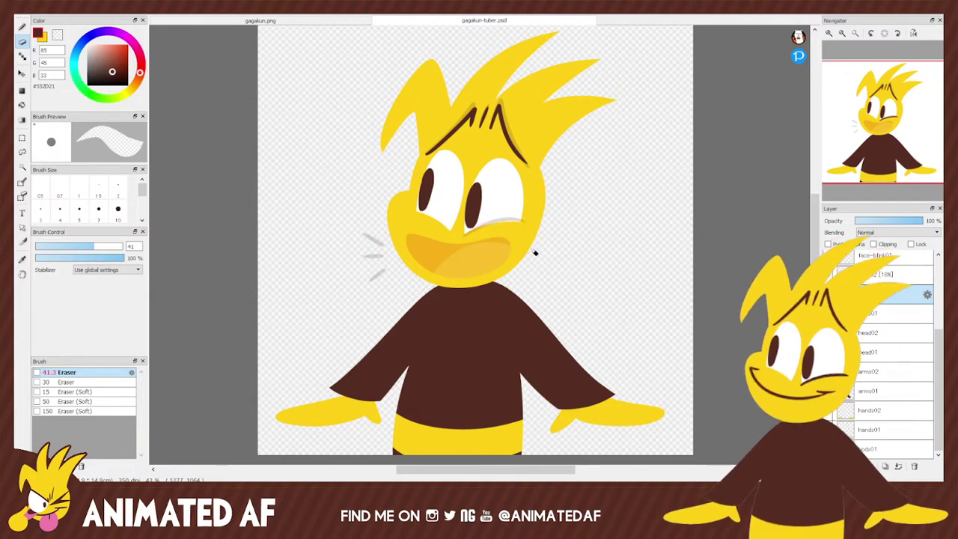
key(l)
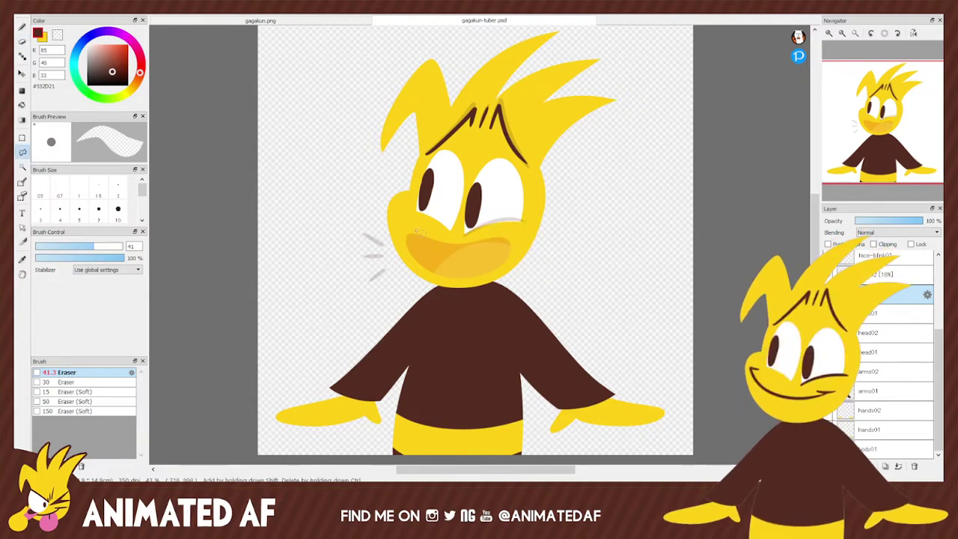
Draw a new curved smile with curled ends using the size 20 Pen, following the faded mouth and redoing the stroke as needed.
key(b)
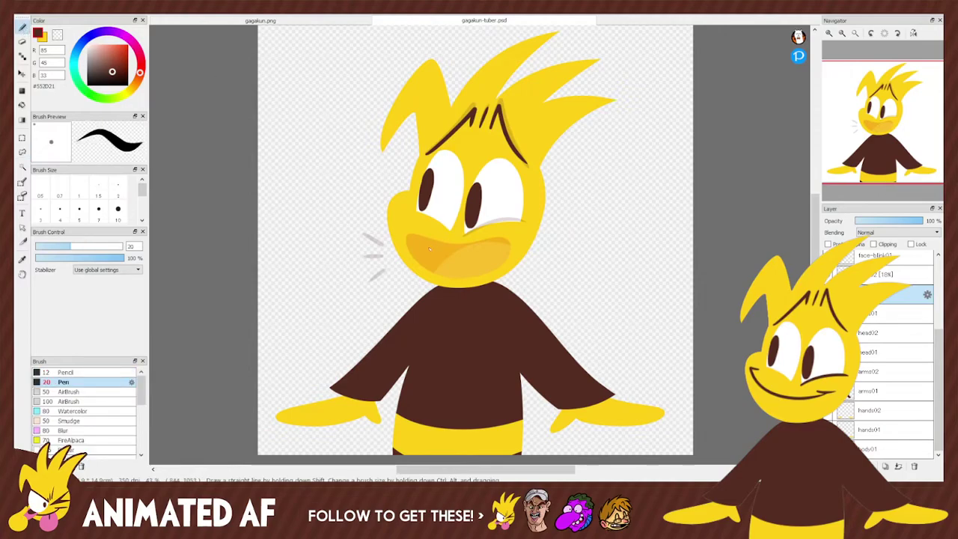
drag(480, 244, 503, 238)
key(ctrl+z)
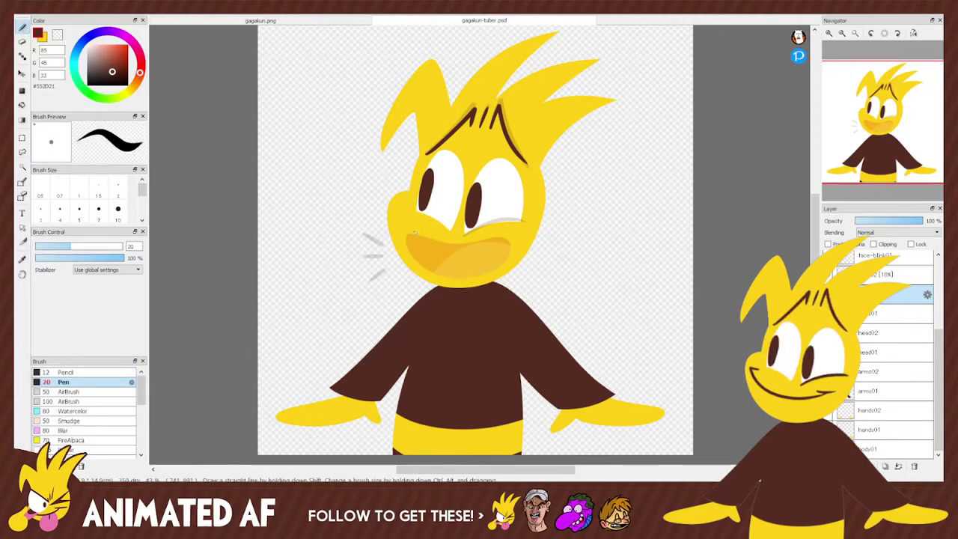
drag(439, 256, 514, 241)
key(ctrl+z)
mouse_move(404, 235)
mouse_down()
mouse_move(475, 259)
mouse_move(509, 241)
mouse_up()
key(ctrl+z)
drag(404, 235, 509, 241)
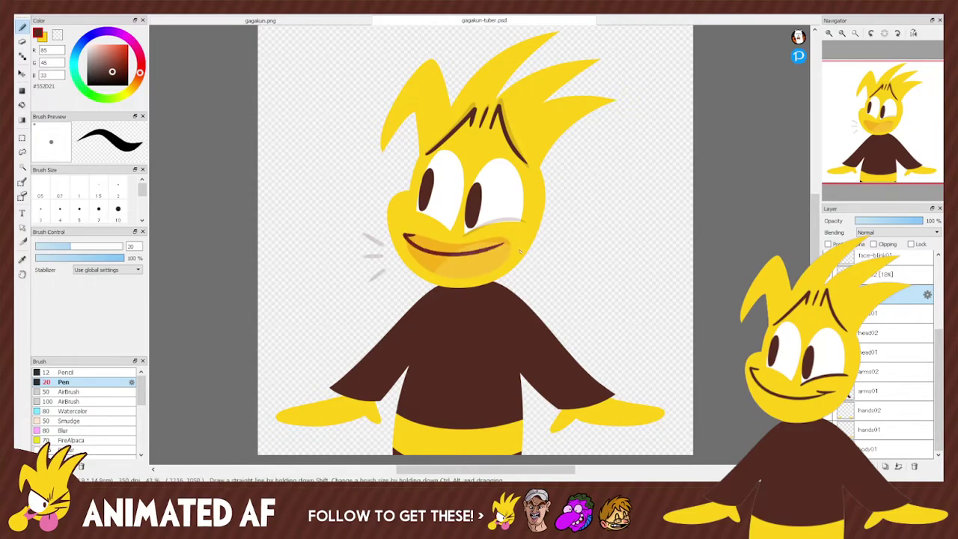
key(ctrl+z)
drag(404, 235, 516, 244)
key(ctrl+z)
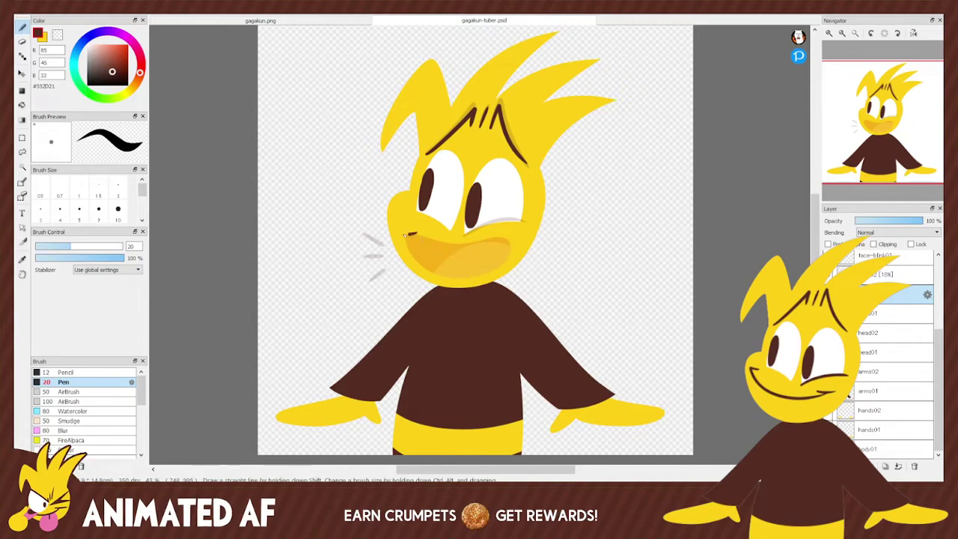
mouse_move(404, 235)
mouse_down()
mouse_move(453, 255)
mouse_move(509, 241)
mouse_up()
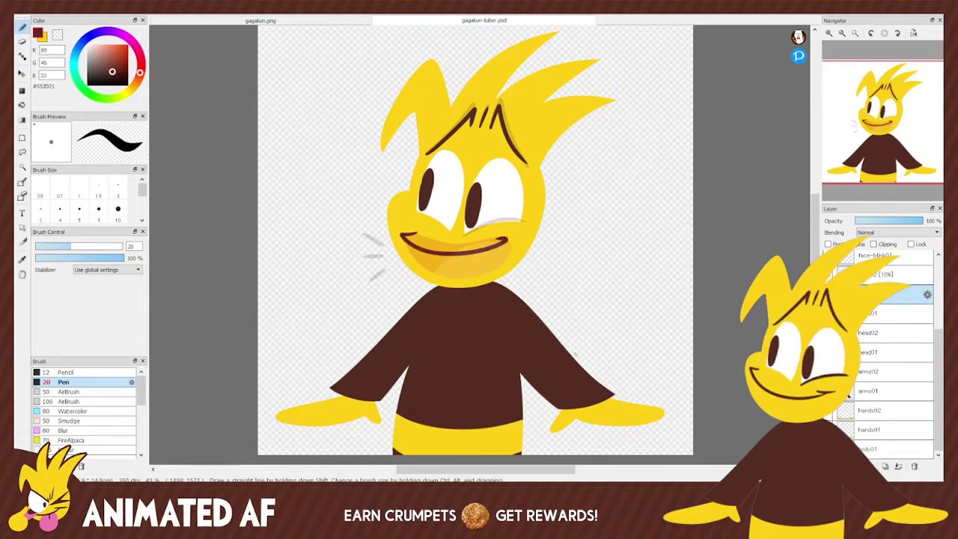
key(ctrl+z)
drag(413, 238, 512, 238)
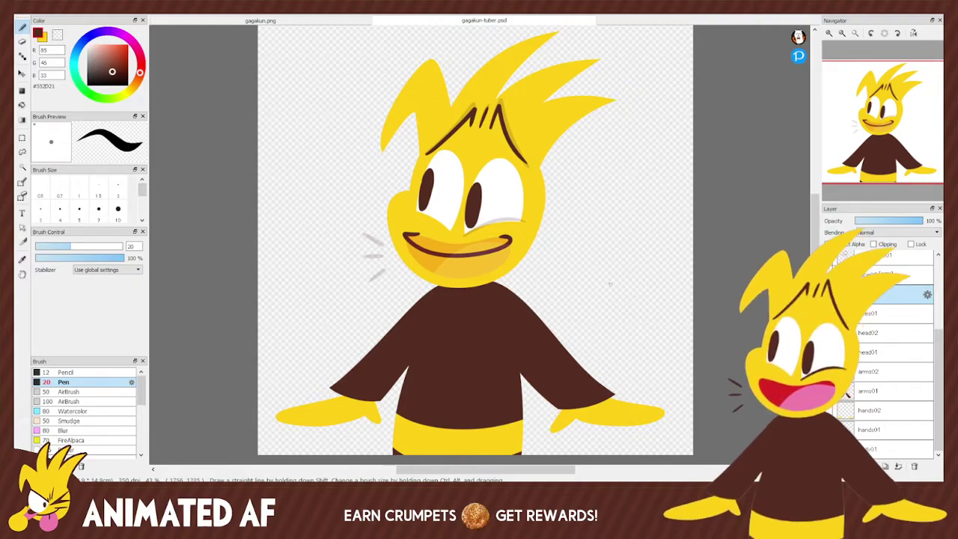
Try a single curved crease under the eye on the viewer's right and check the face with the faded layer hidden.
drag(479, 223, 524, 220)
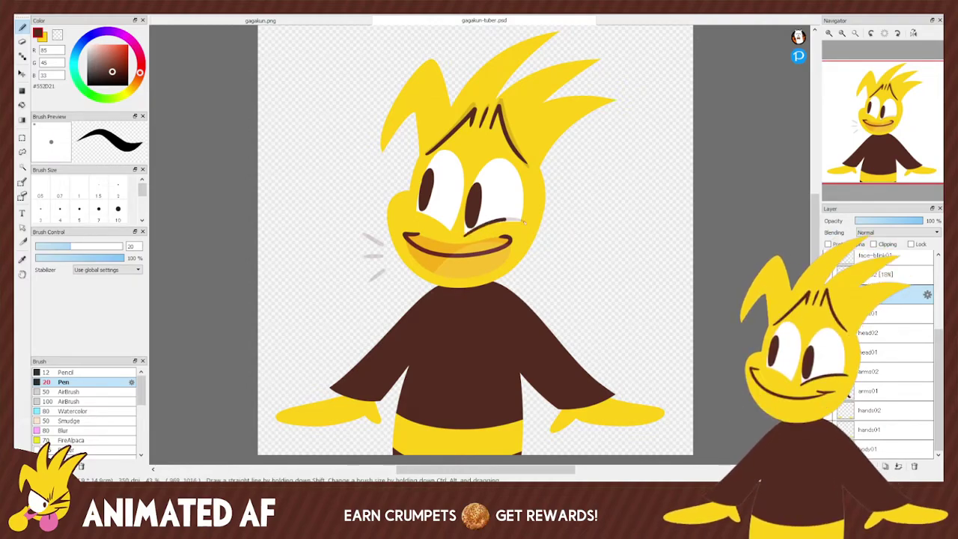
key(ctrl+z)
key(ctrl+z)
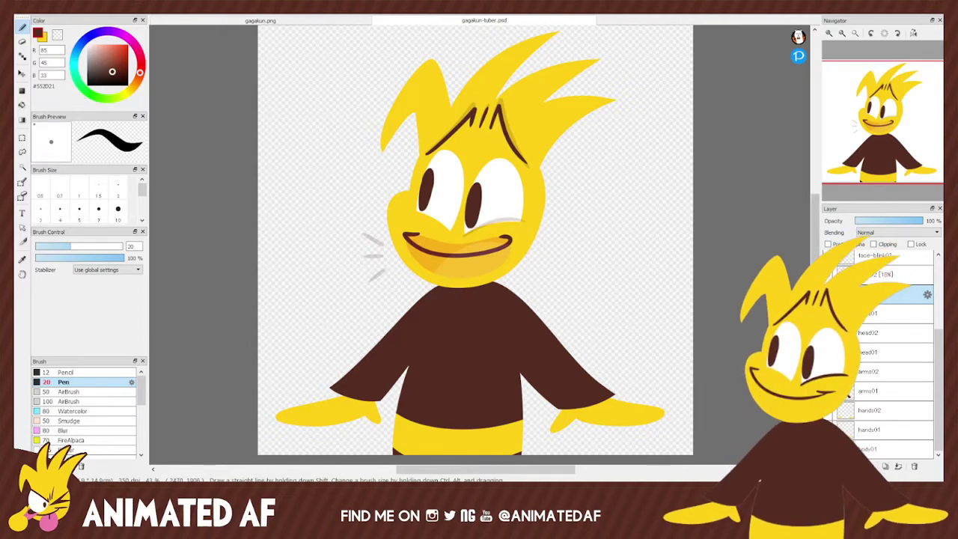
click(828, 274)
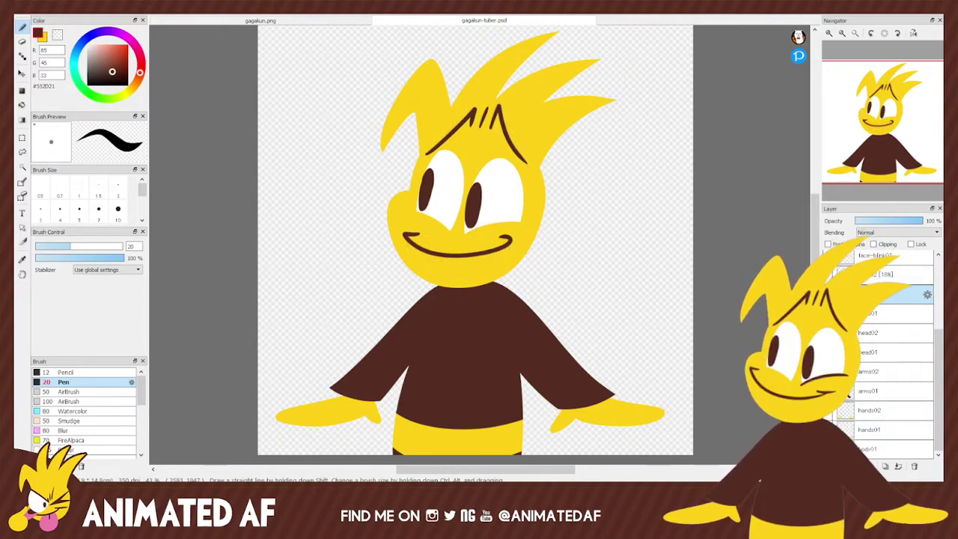
click(828, 275)
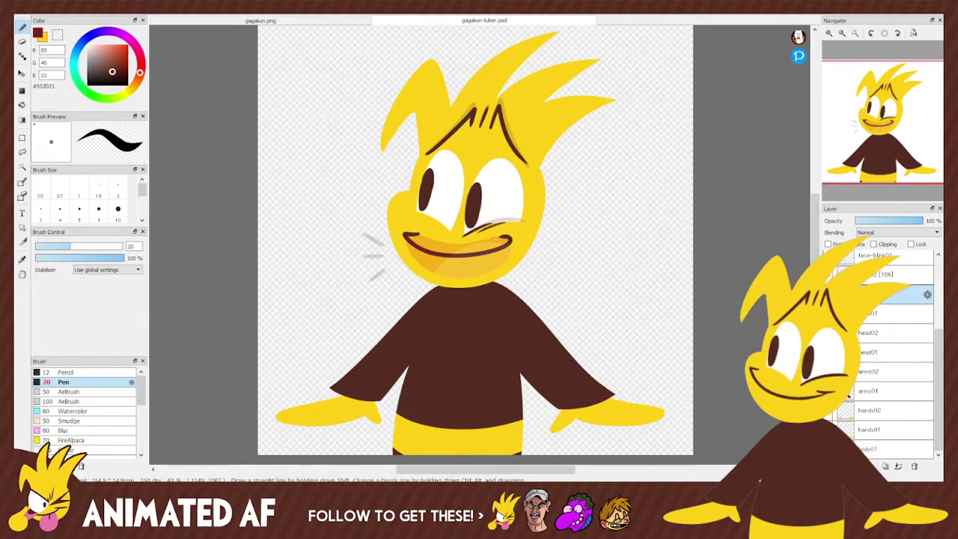
Try several short overlapping strokes as the crease under the eye on the viewer's right.
drag(481, 233, 506, 224)
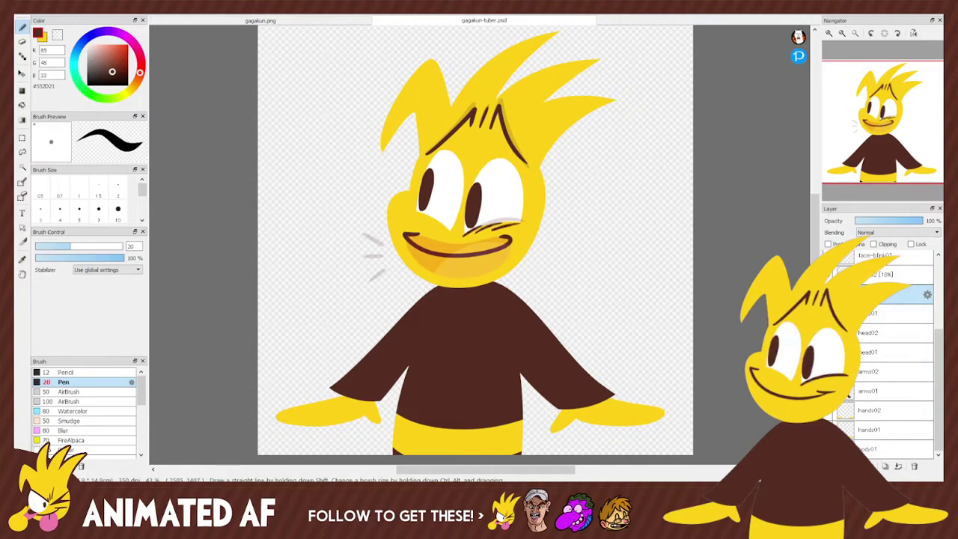
click(830, 273)
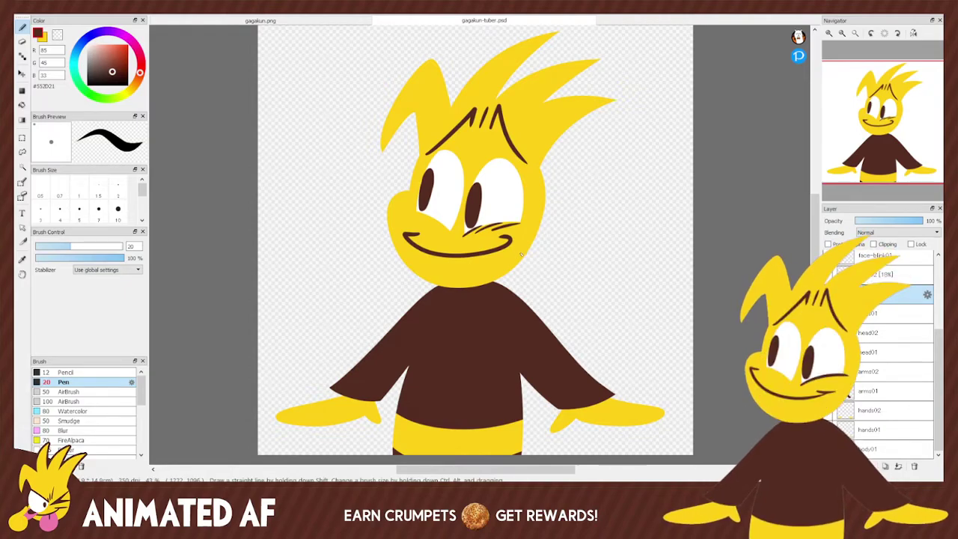
key(ctrl+z)
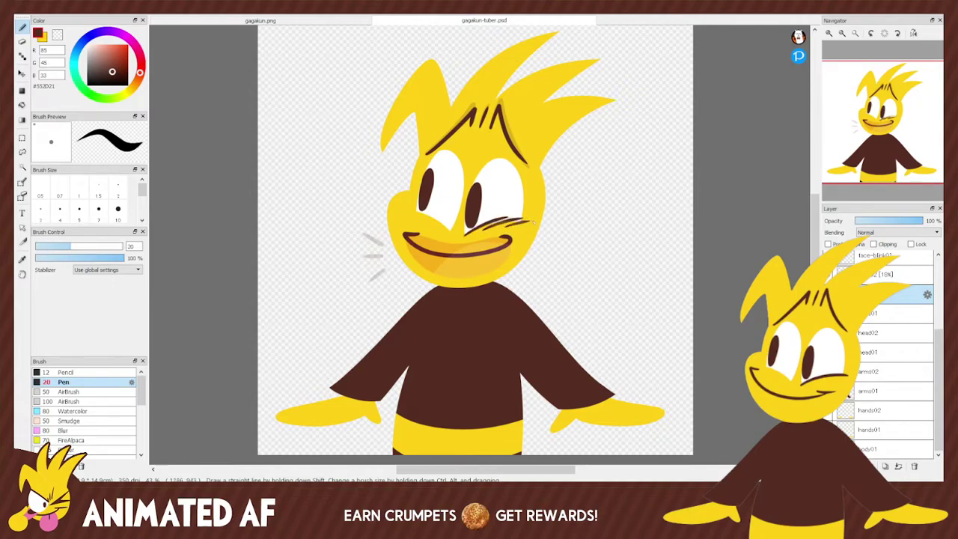
key(ctrl+z)
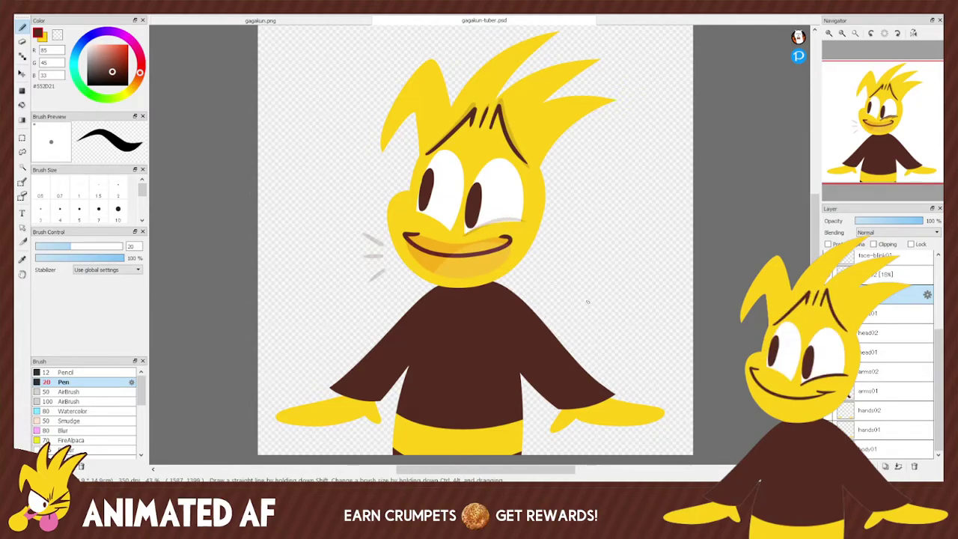
Redraw the curved crease under the eye on the viewer's right, comparing it against the face with the faded layer hidden.
mouse_move(477, 228)
mouse_down()
mouse_move(529, 223)
mouse_move(477, 235)
mouse_move(524, 222)
mouse_up()
key(ctrl+z)
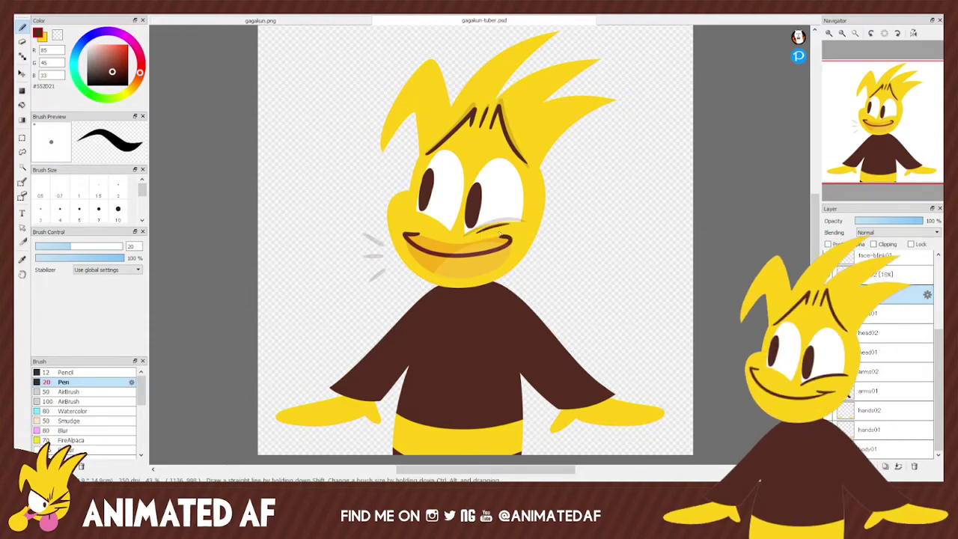
key(ctrl+z)
drag(479, 226, 524, 223)
key(ctrl+z)
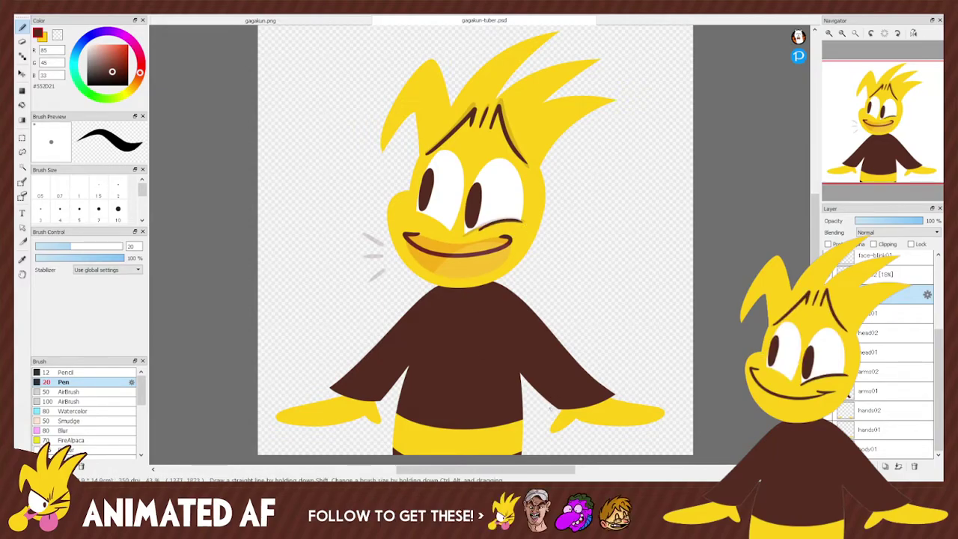
click(828, 275)
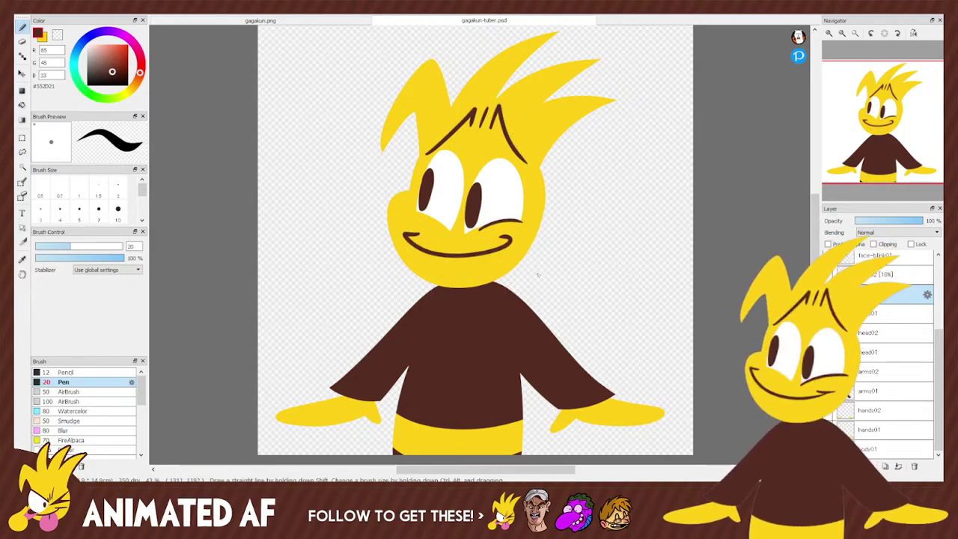
key(ctrl+z)
key(ctrl+z)
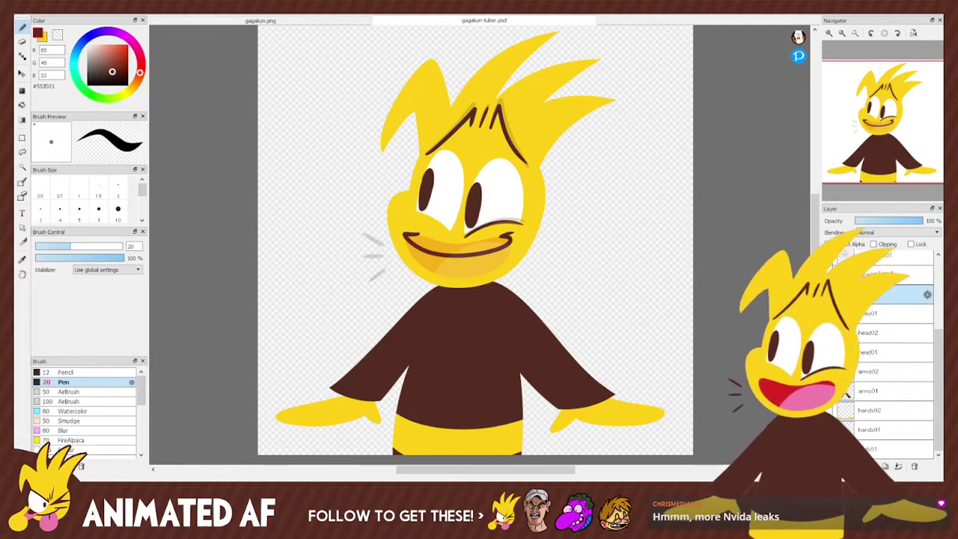
Restore the face02 guide layer to 100% opacity and hide it.
drag(890, 143, 891, 136)
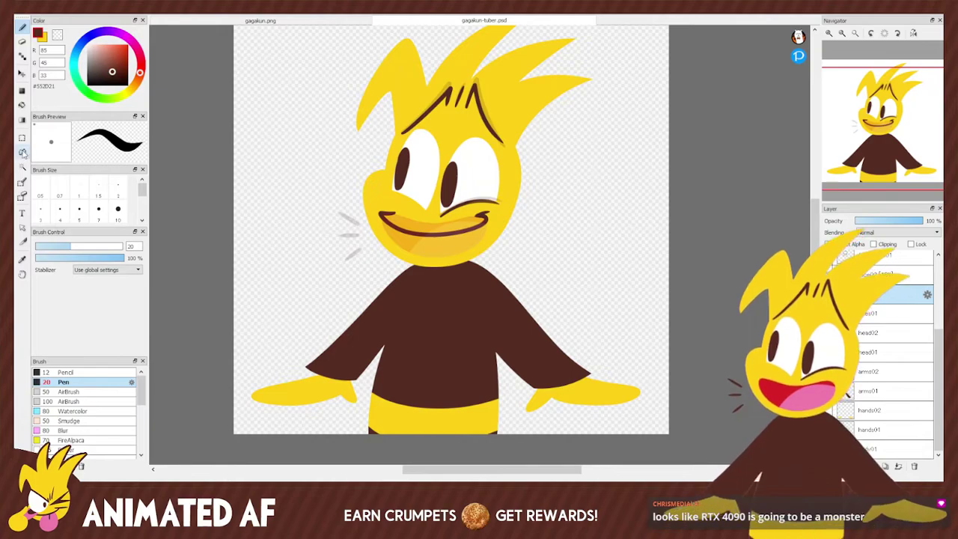
key(l)
click(875, 274)
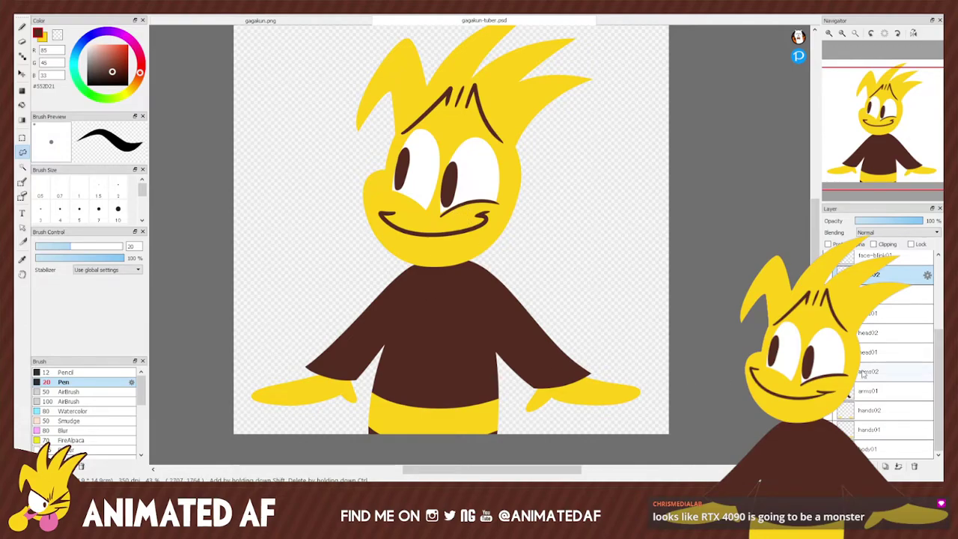
Pick the white of the eye on the eyes01 layer as the Pen colour.
click(875, 312)
key(i)
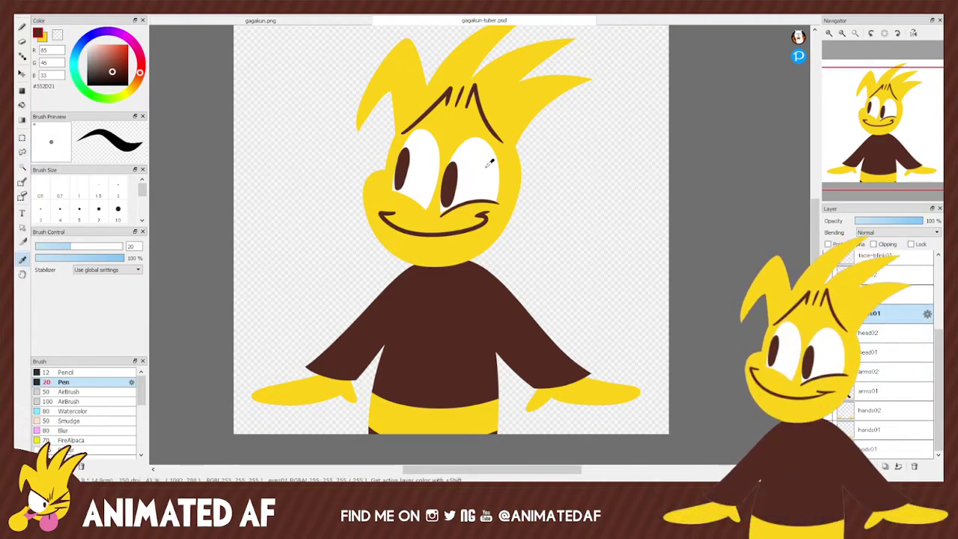
click(492, 160)
click(23, 27)
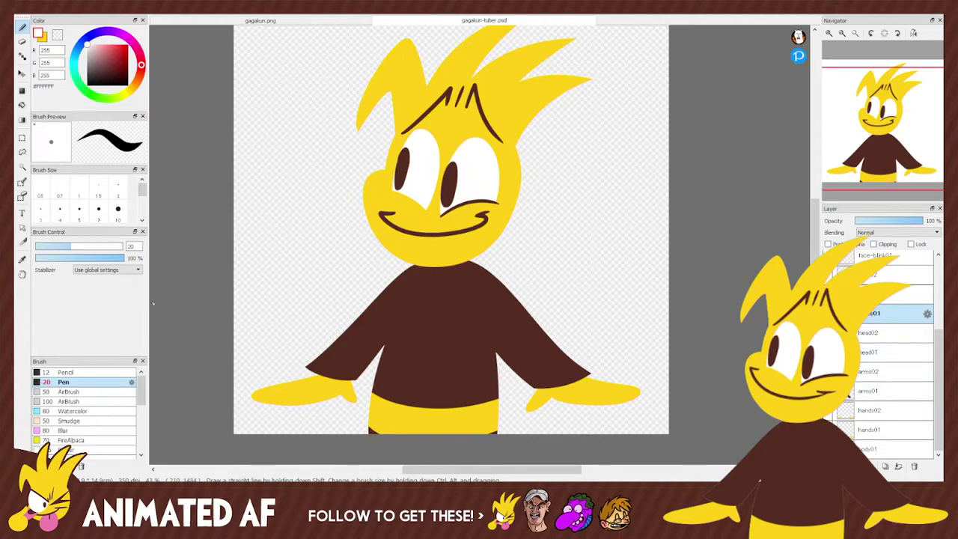
Make the face01 layer active and pick the pupil's dark brown #552D21 as the Pen colour.
click(21, 258)
click(889, 295)
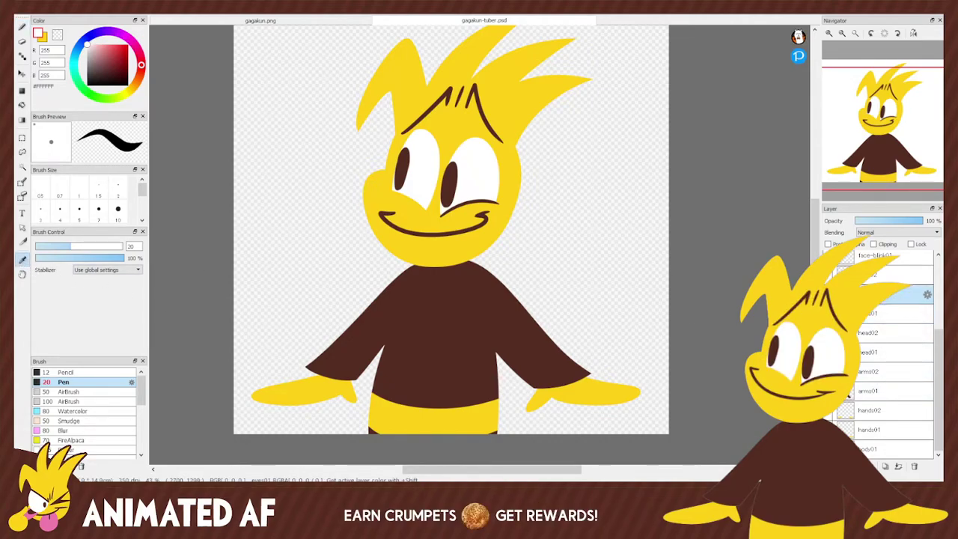
click(488, 193)
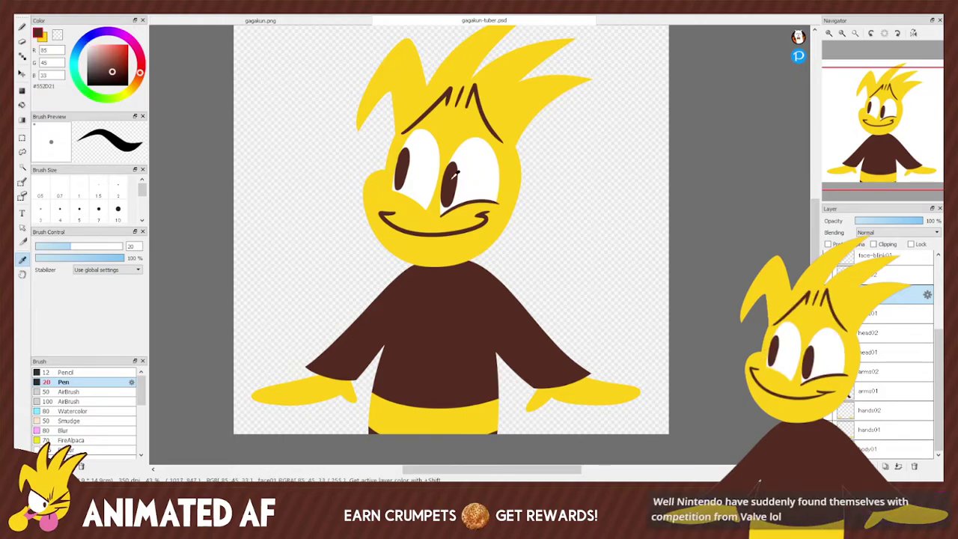
key(b)
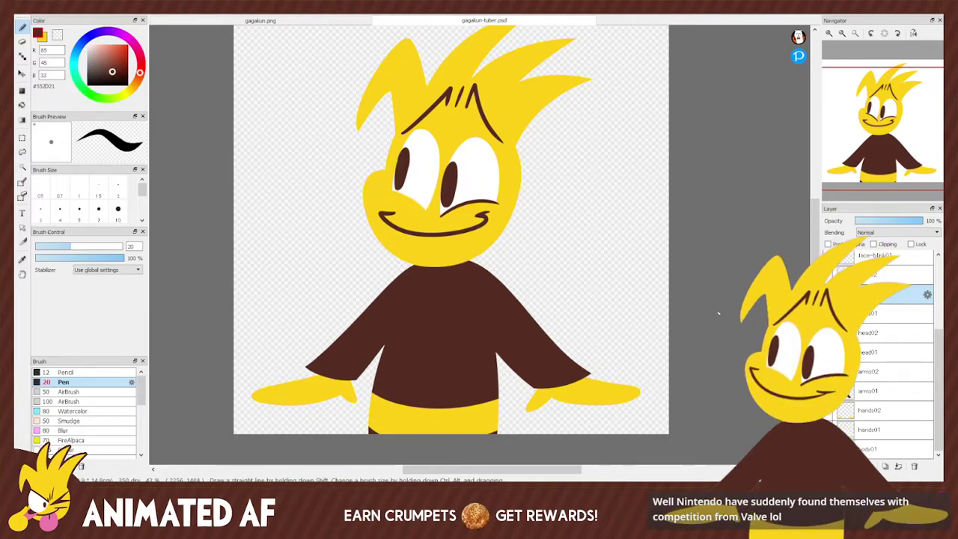
On the eyes01 layer, fill out the outer lower part of the eye on the viewer's left with white Pen strokes.
click(898, 312)
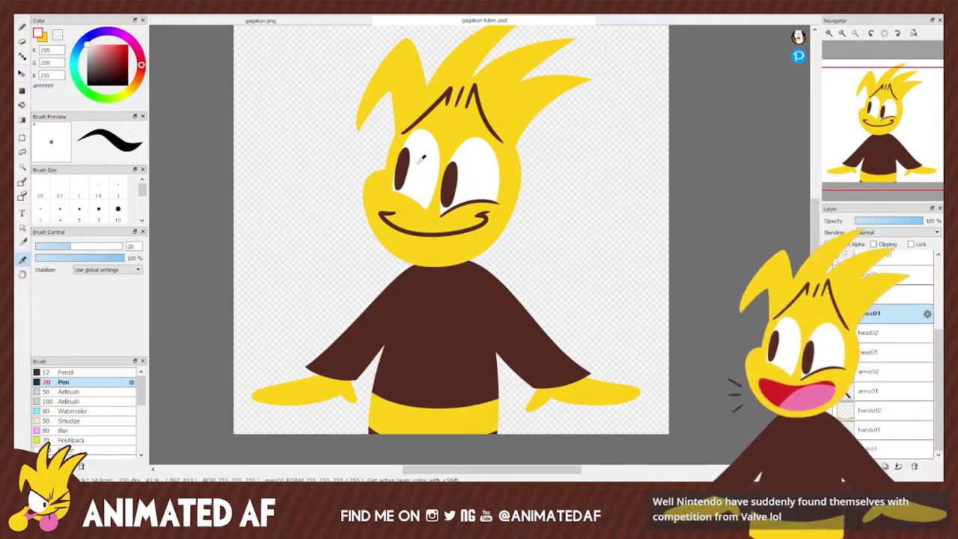
click(399, 193)
key(b)
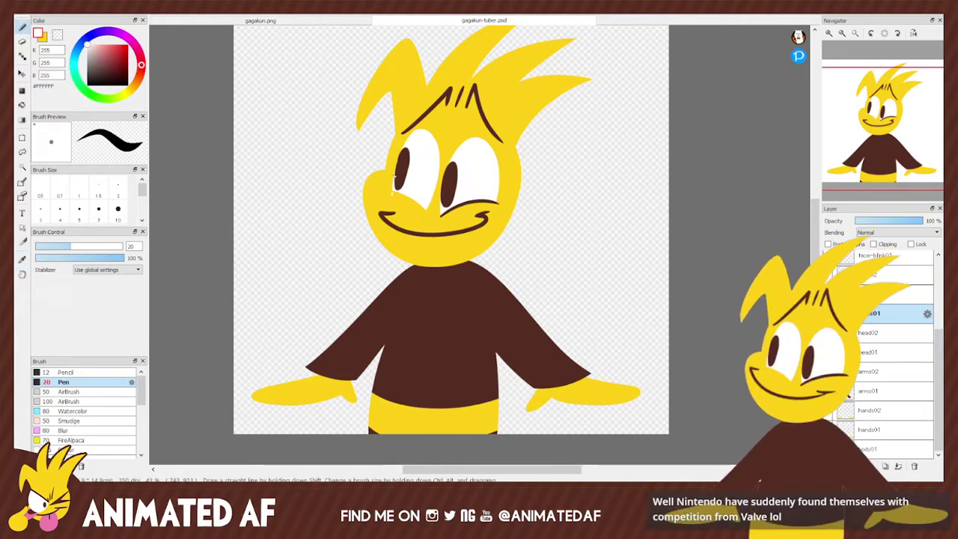
drag(415, 153, 395, 193)
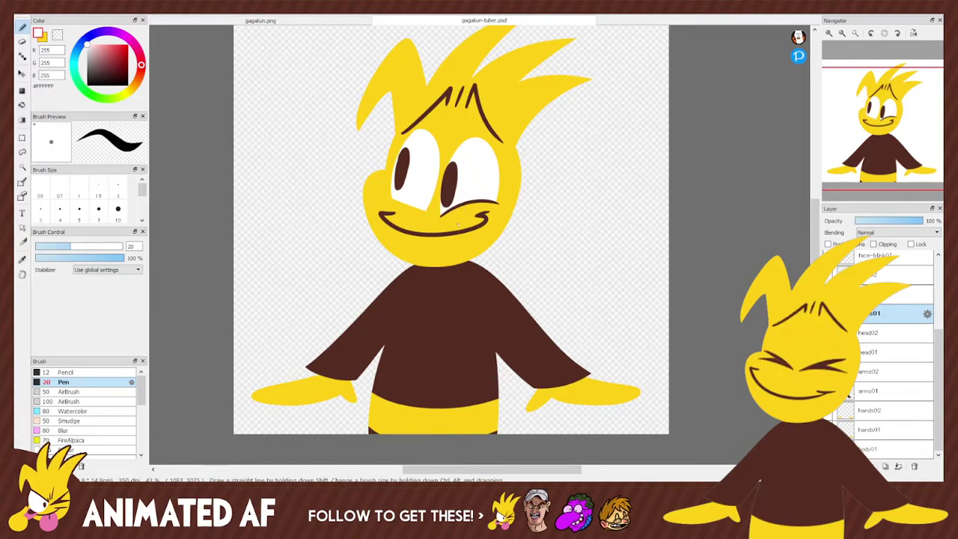
Trim the lower edge of the repainted eye white on eyes01 with the Eraser.
key(e)
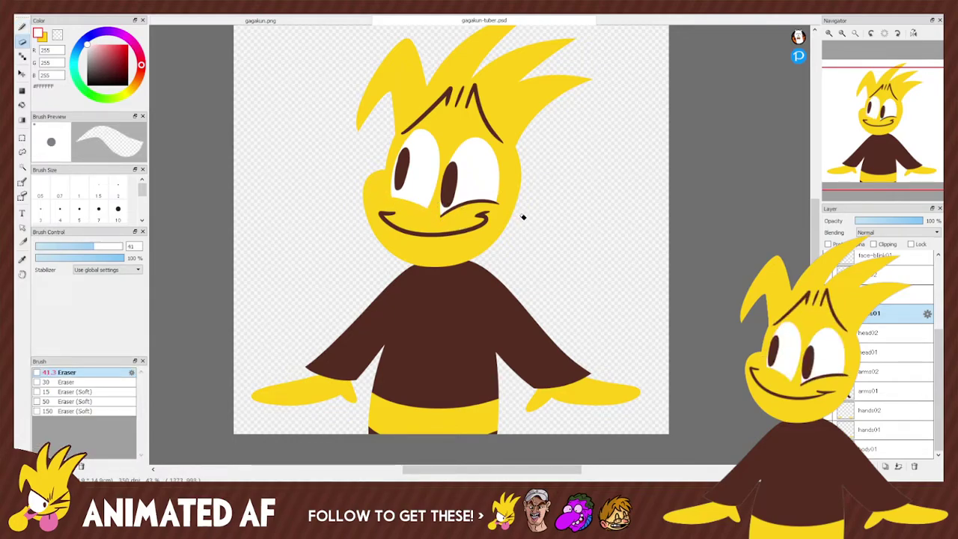
key(e)
key(e)
key(e)
key(e)
Lasso the pupil on the viewer's left on face01, shift it slightly toward the eye's outer edge, and clear the selection.
click(22, 152)
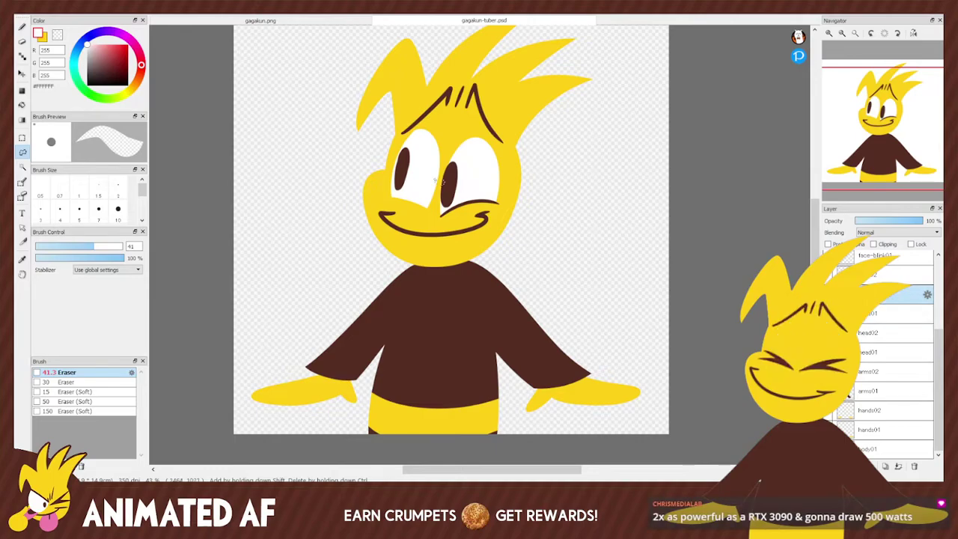
drag(405, 196, 401, 192)
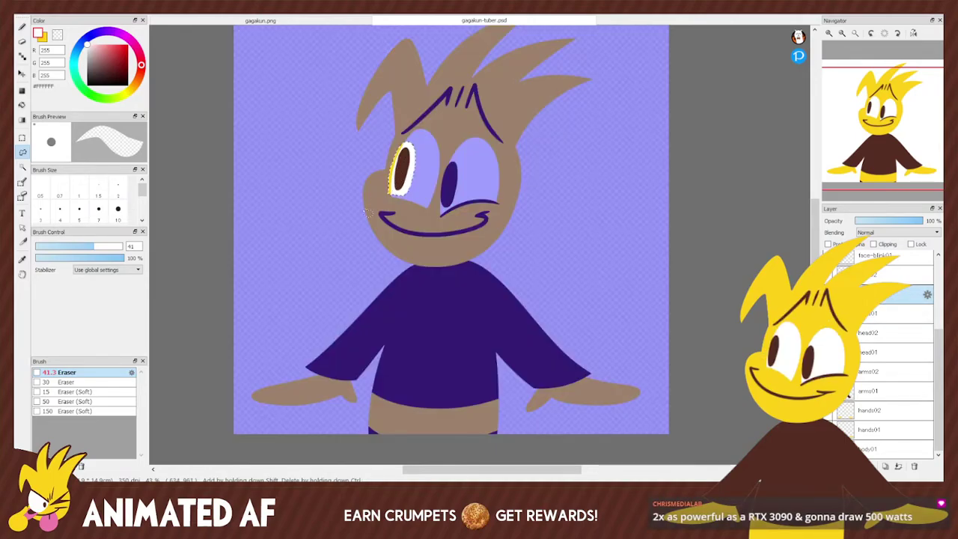
click(22, 75)
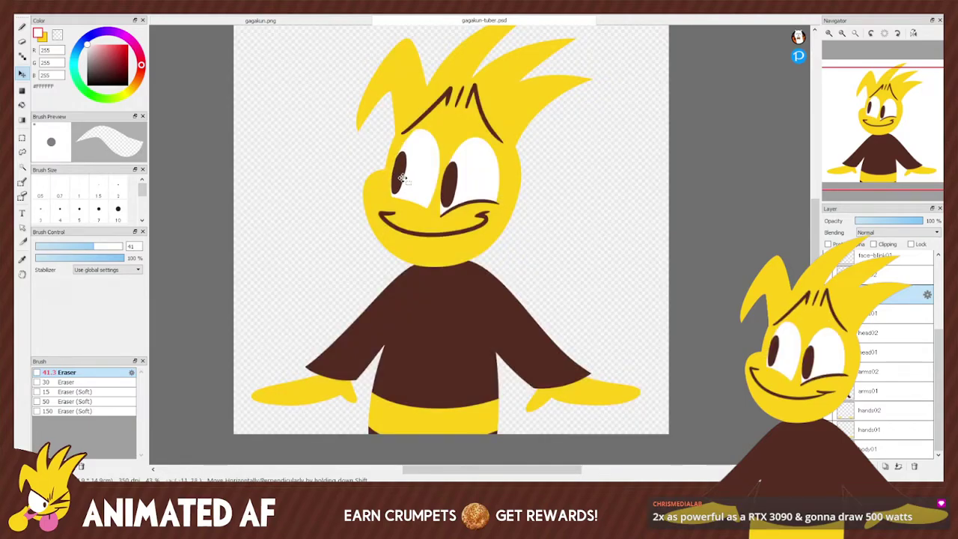
key(e)
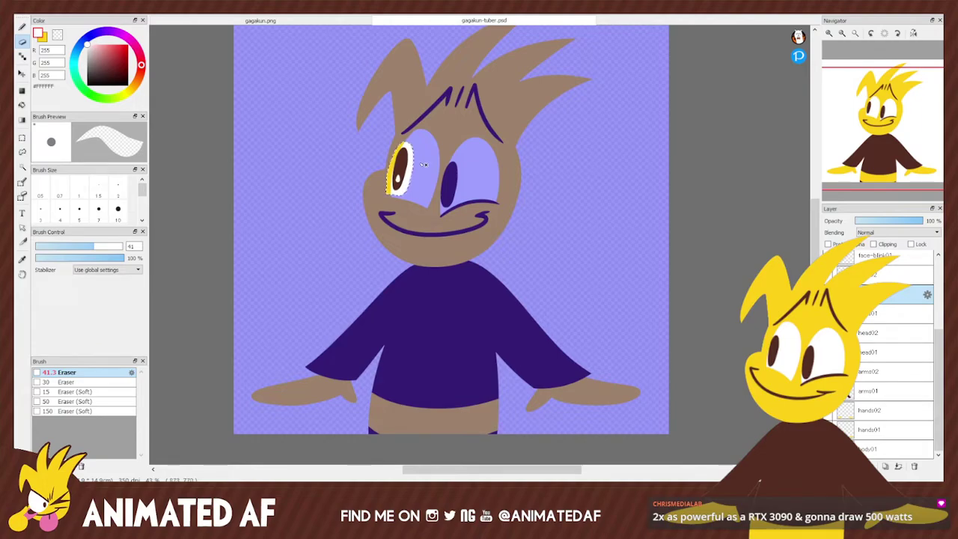
key(b)
click(21, 73)
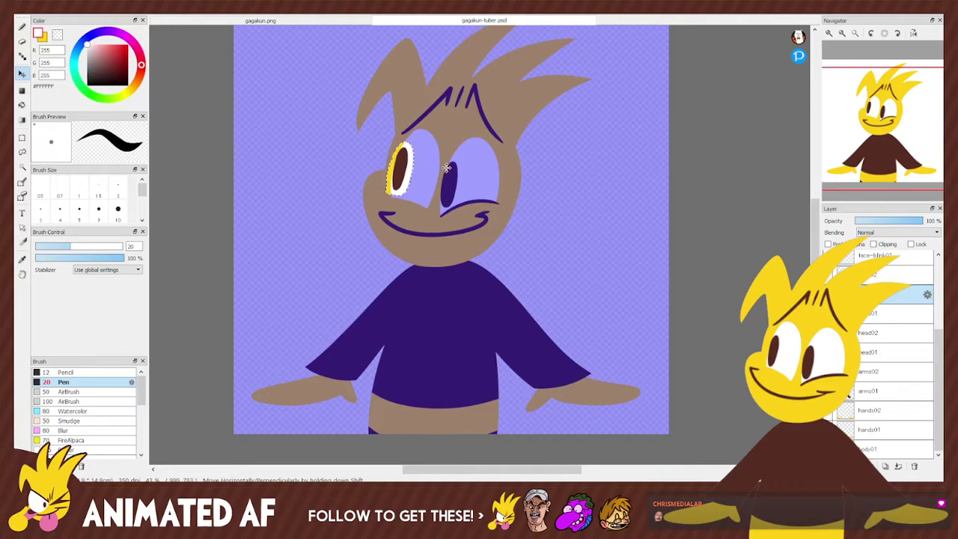
key(ctrl+d)
click(401, 180)
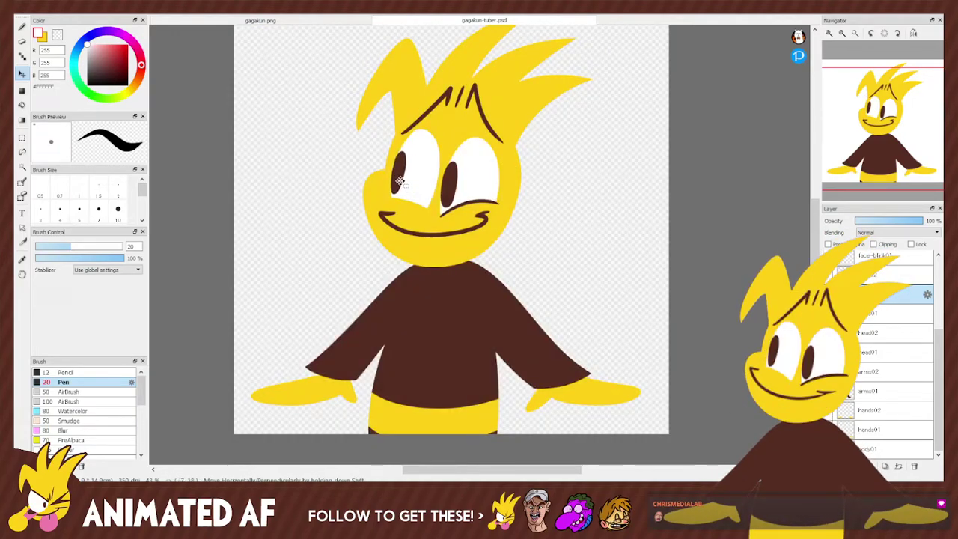
click(23, 152)
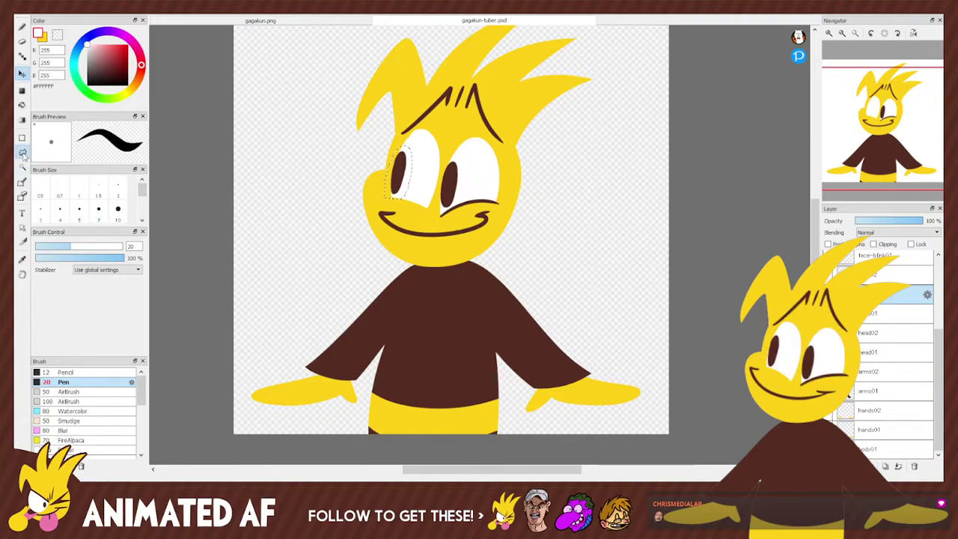
key(ctrl+d)
key(e)
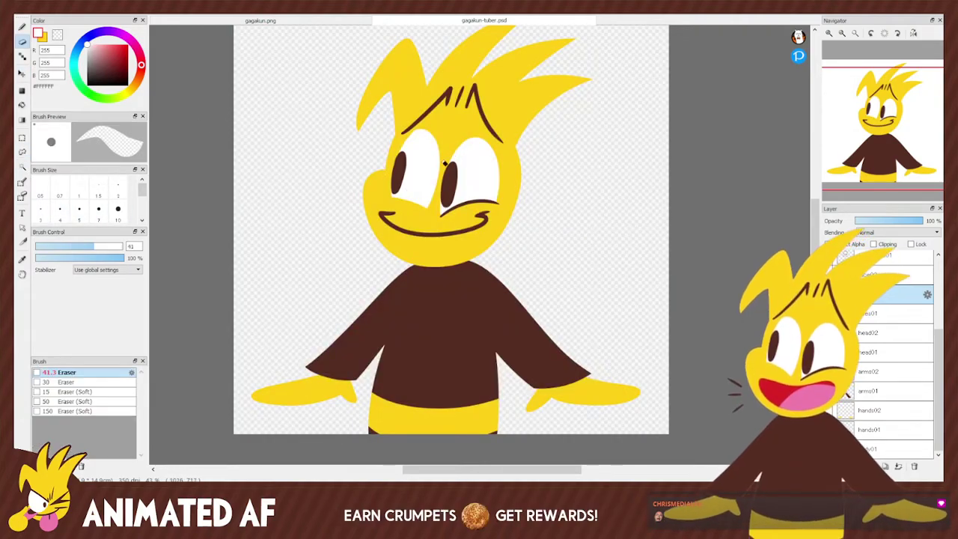
Compare the closed-mouth face with the open-mouth face by briefly showing the face02 layer over it.
key(l)
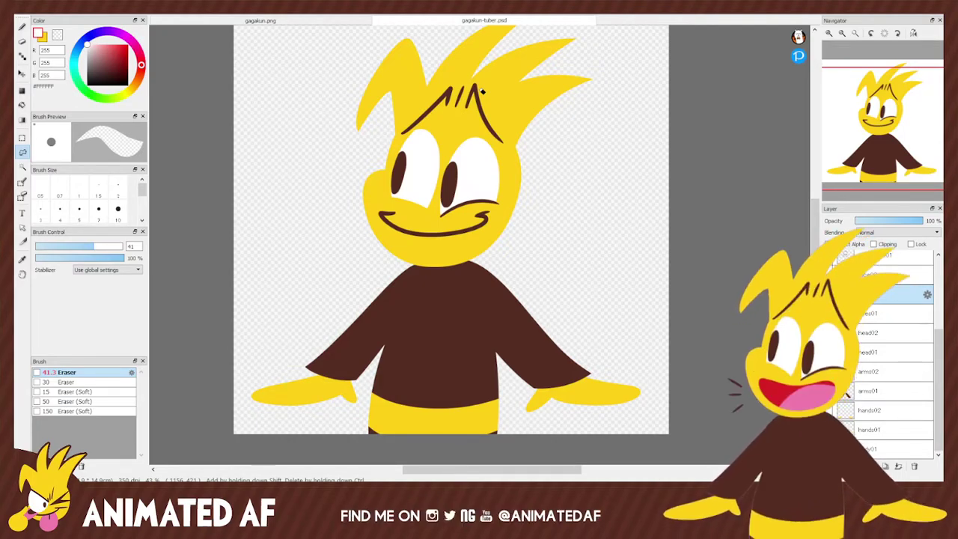
drag(881, 133, 903, 126)
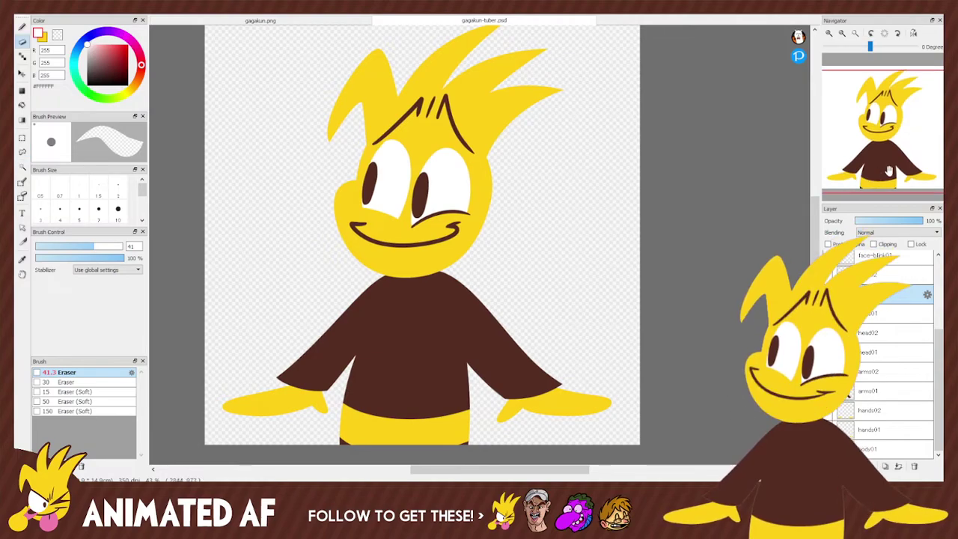
scroll(748, 127, up, 1)
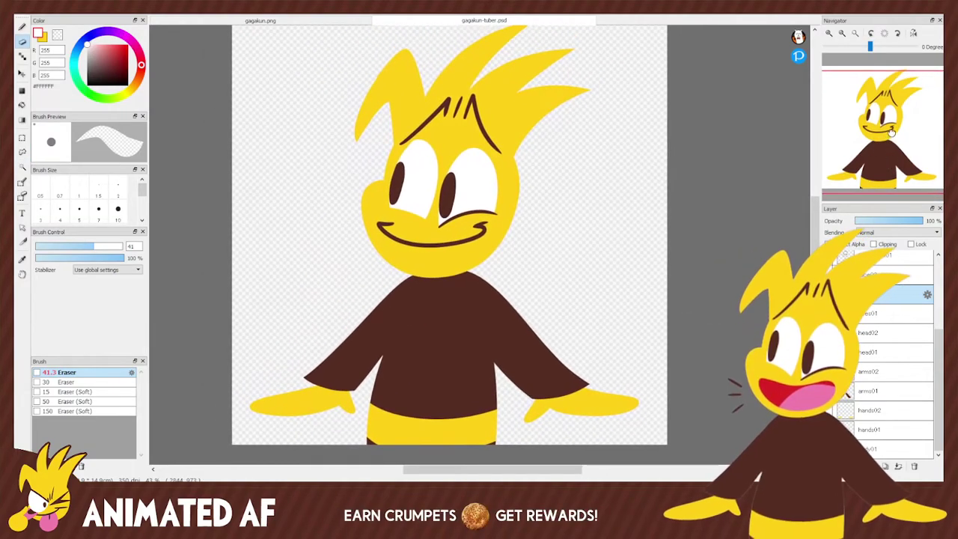
scroll(748, 127, down, 1)
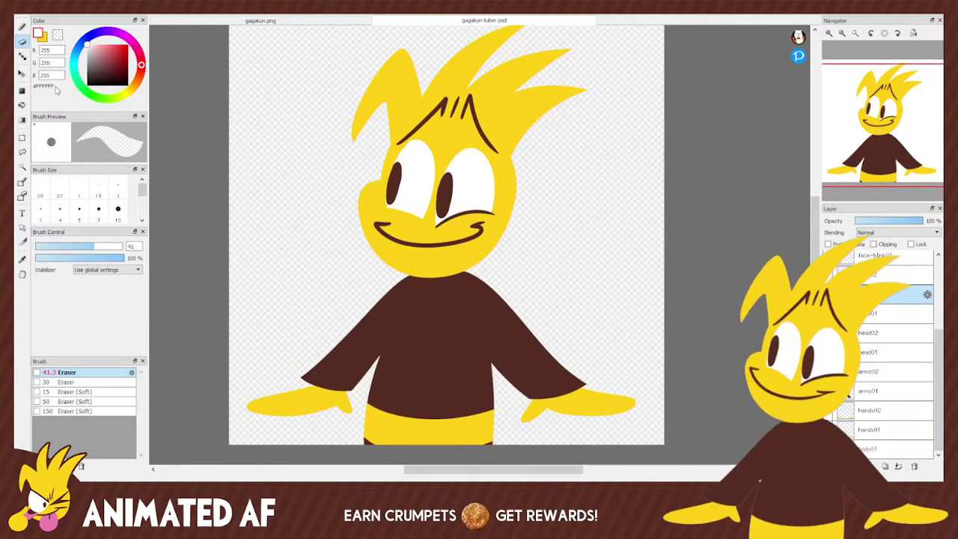
key(l)
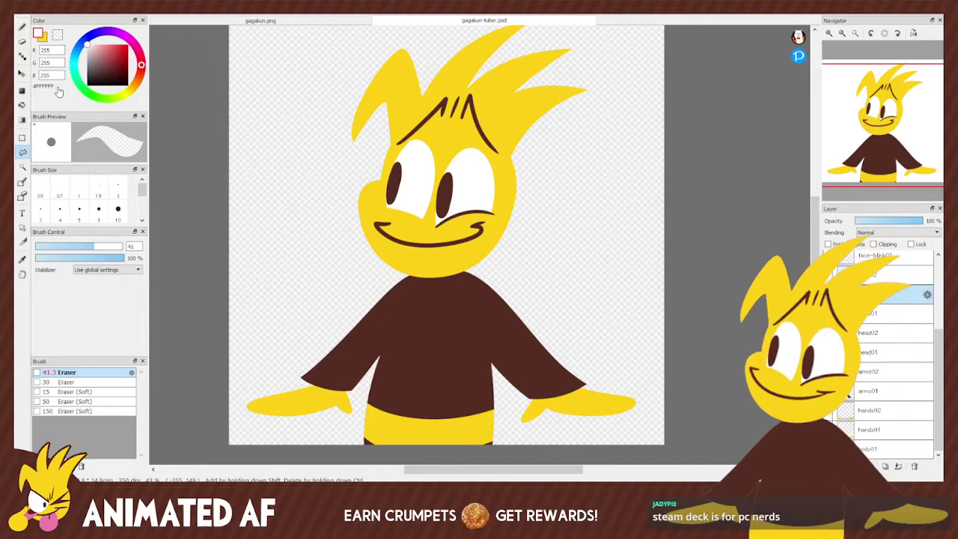
mouse_move(884, 145)
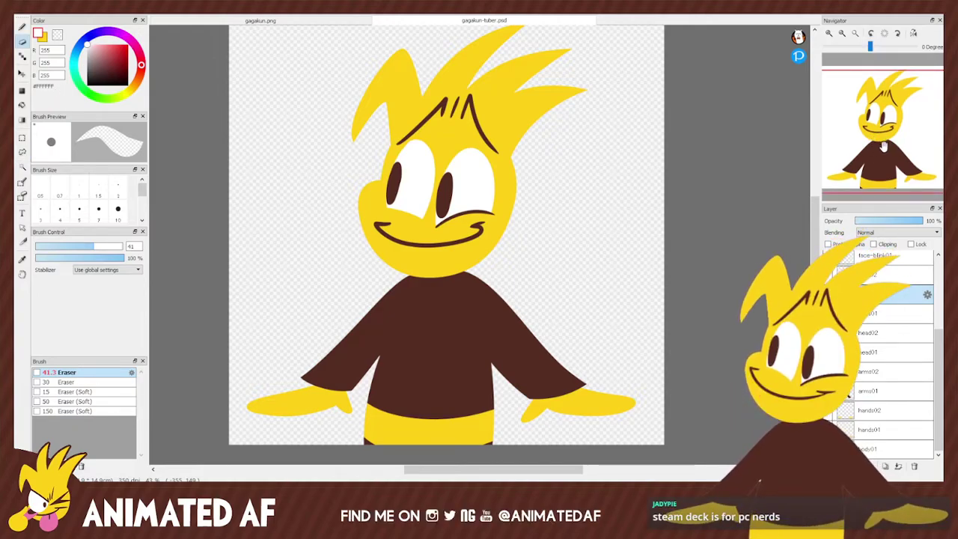
mouse_move(887, 143)
mouse_down()
mouse_move(897, 141)
mouse_move(889, 133)
mouse_up()
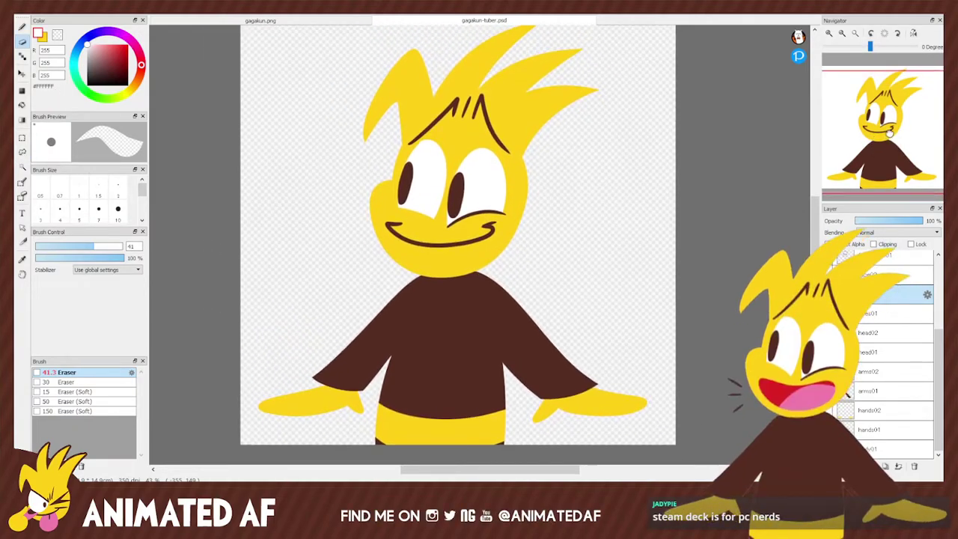
click(852, 260)
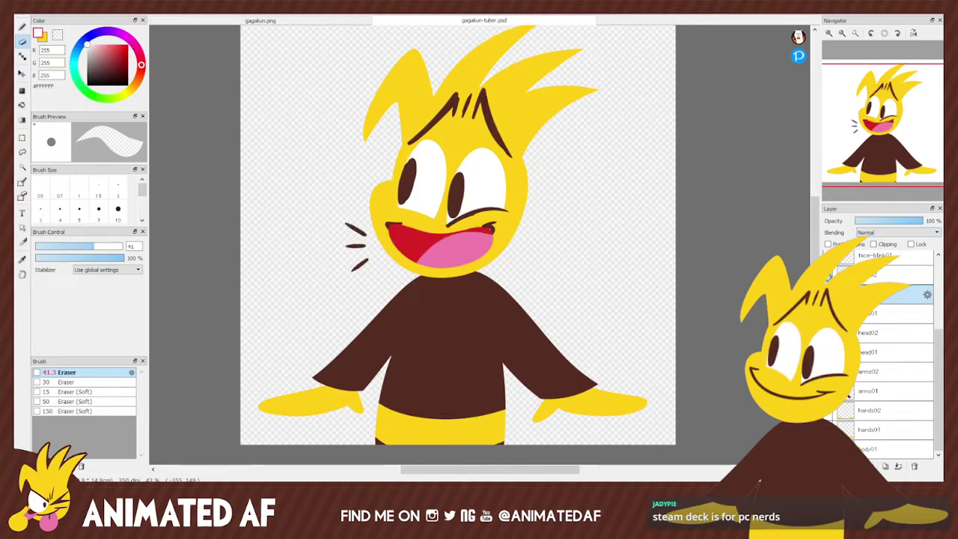
click(853, 260)
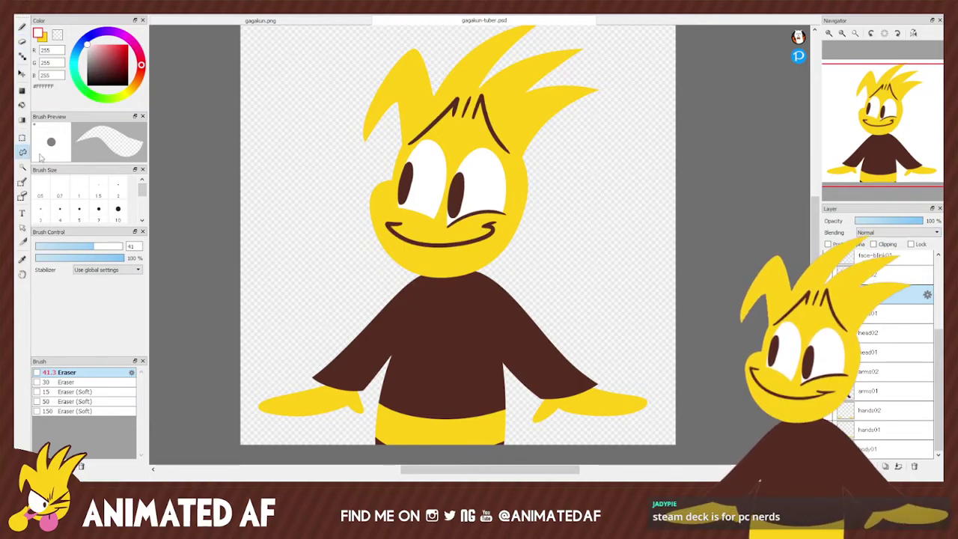
Replace the pupils on face02 with a copy of both pupils from face01, and merge the pasted layer into face02.
mouse_move(395, 200)
mouse_down()
mouse_move(419, 158)
mouse_move(477, 160)
mouse_up()
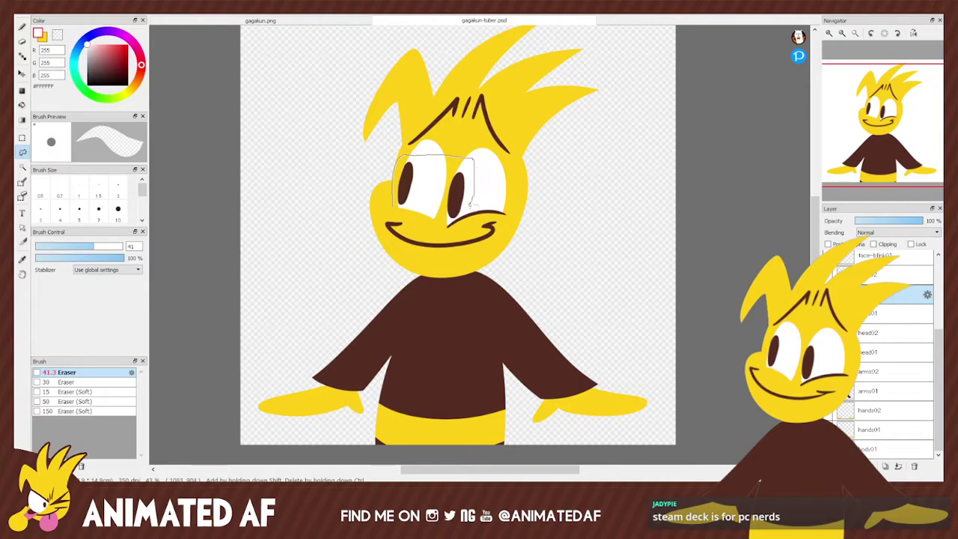
mouse_move(471, 216)
mouse_down()
mouse_move(426, 222)
mouse_move(410, 204)
mouse_up()
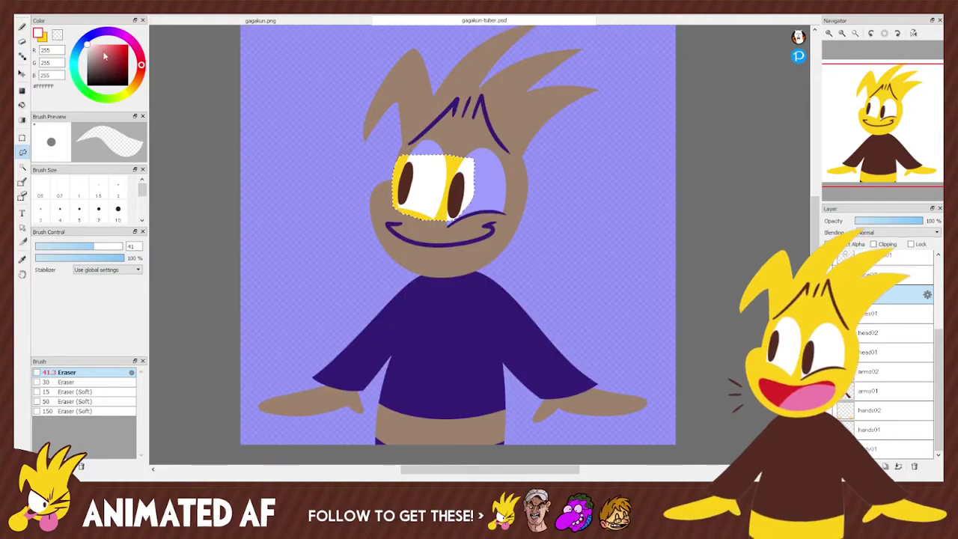
click(875, 275)
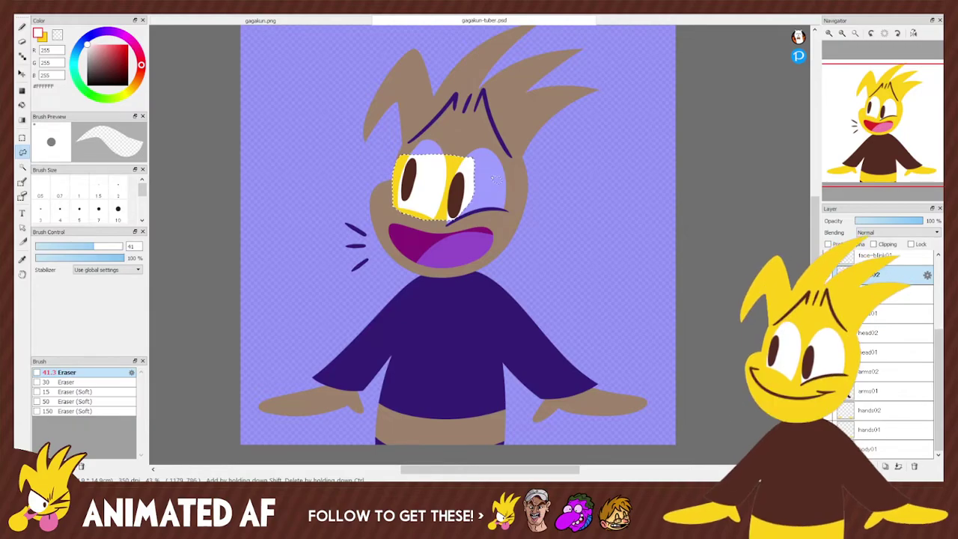
key(Delete)
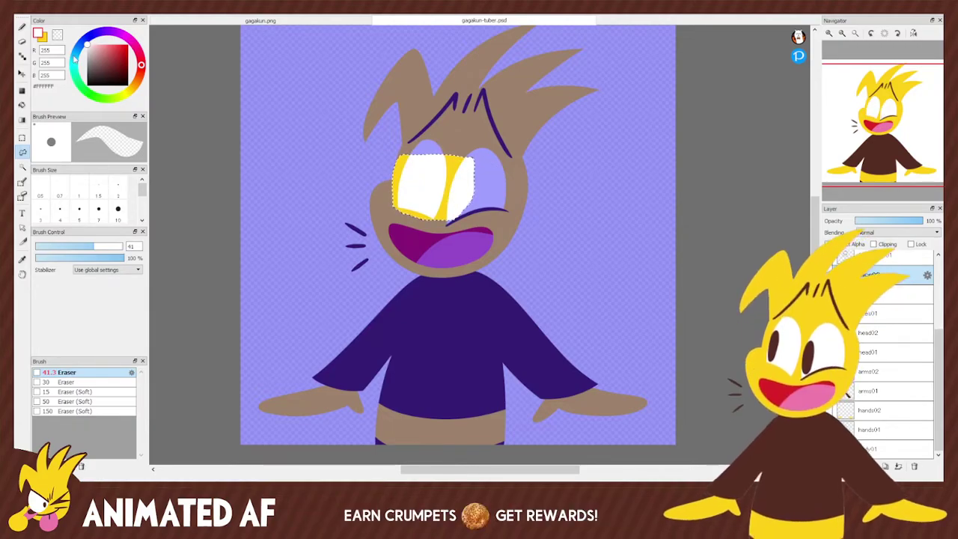
key(ctrl+v)
key(ctrl+d)
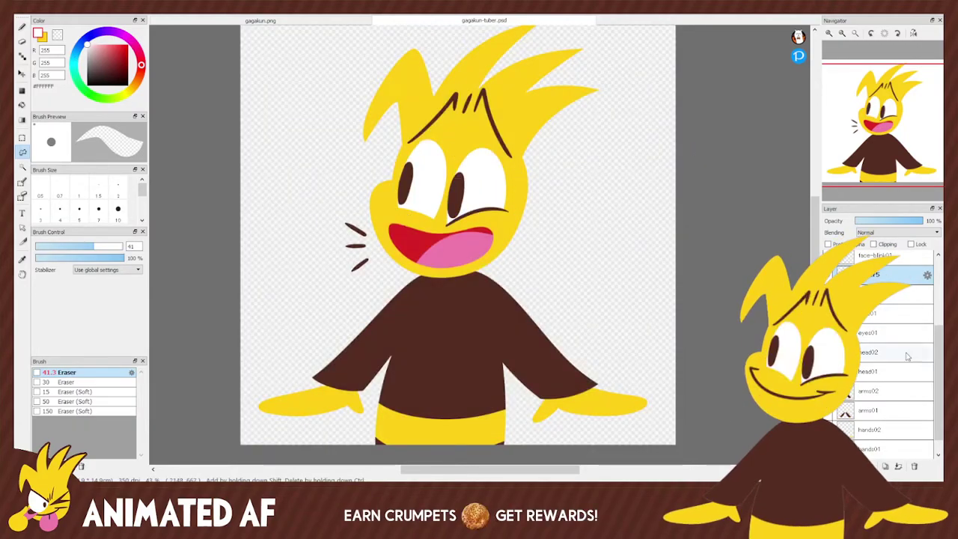
click(897, 466)
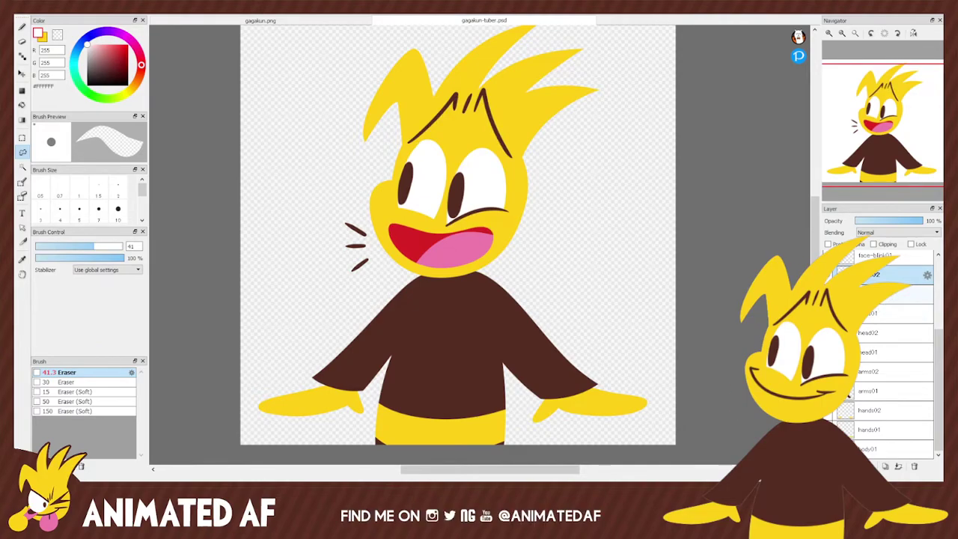
Draw a short dark brown #552D21 crease on face02 above the open mouth's corner on the viewer's right.
click(23, 242)
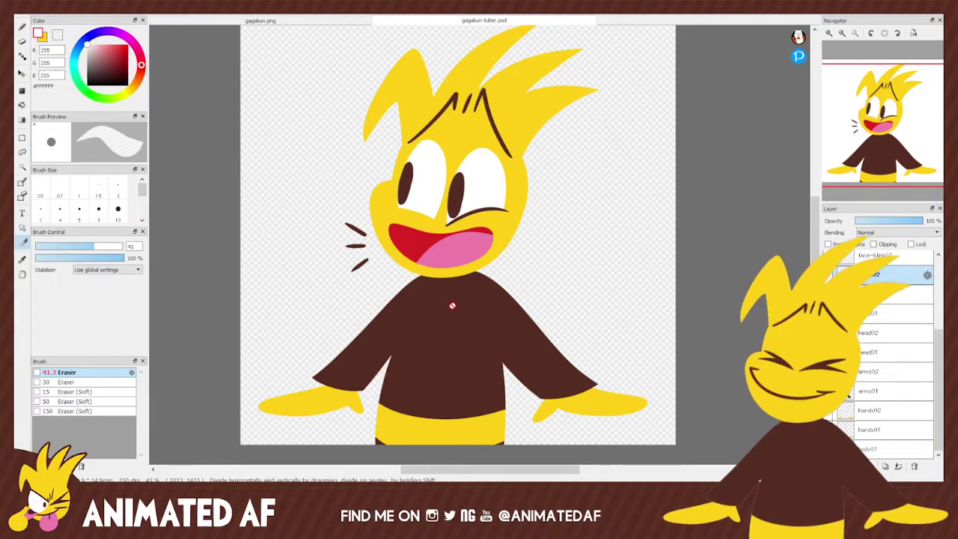
key(e)
key(l)
click(23, 260)
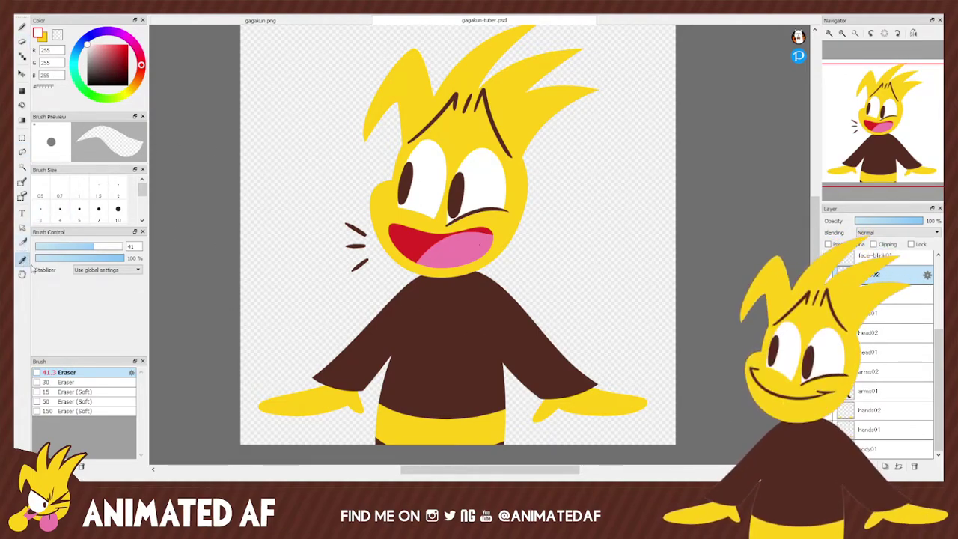
click(479, 218)
key(b)
mouse_move(469, 227)
mouse_down()
mouse_move(512, 234)
mouse_move(504, 257)
mouse_move(485, 225)
mouse_up()
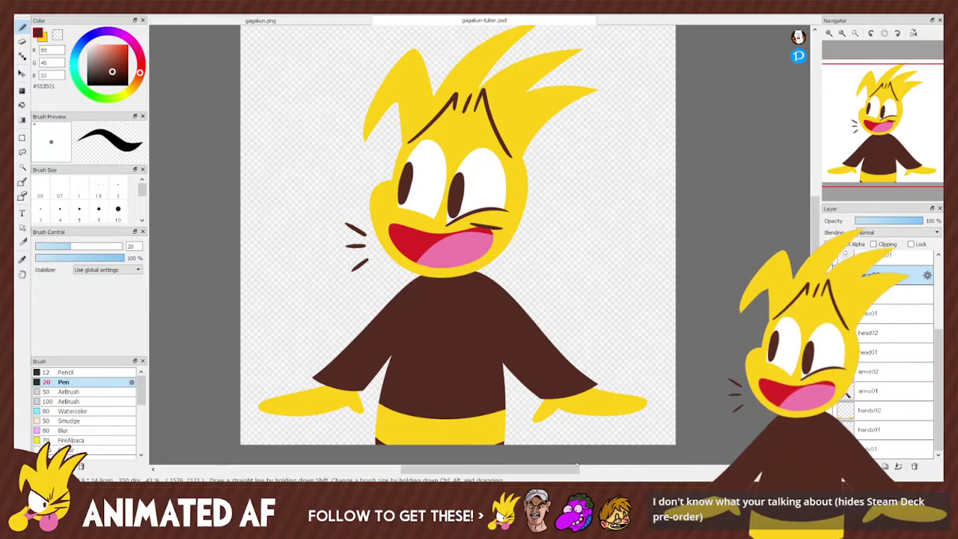
Hide the open-mouth face02 layer and make the closed-mouth face01 layer visible and active.
drag(940, 329, 939, 309)
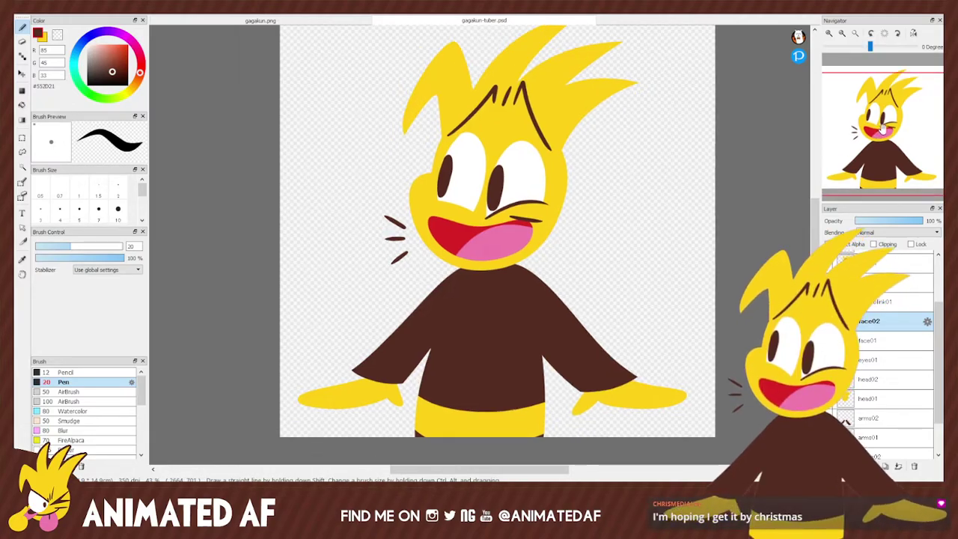
scroll(889, 130, up, 1)
drag(889, 130, 891, 129)
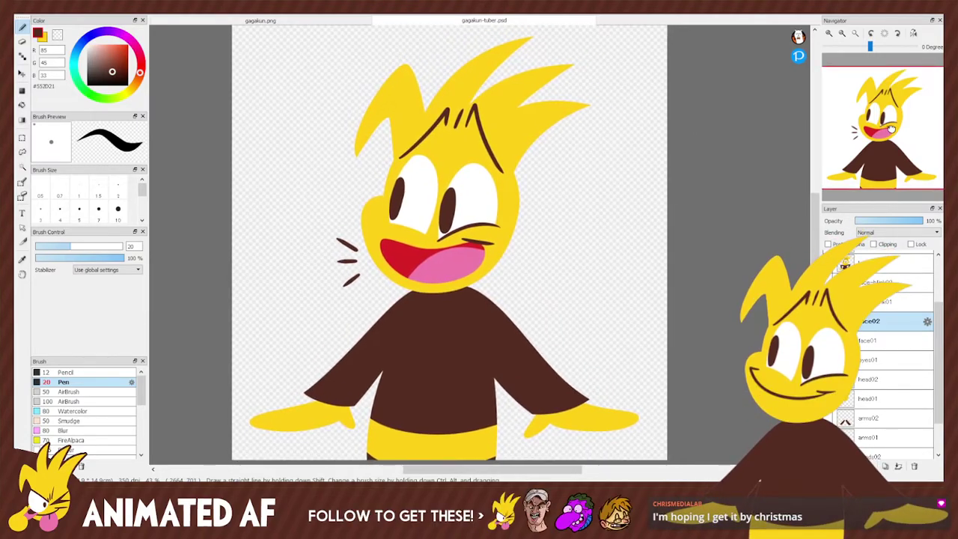
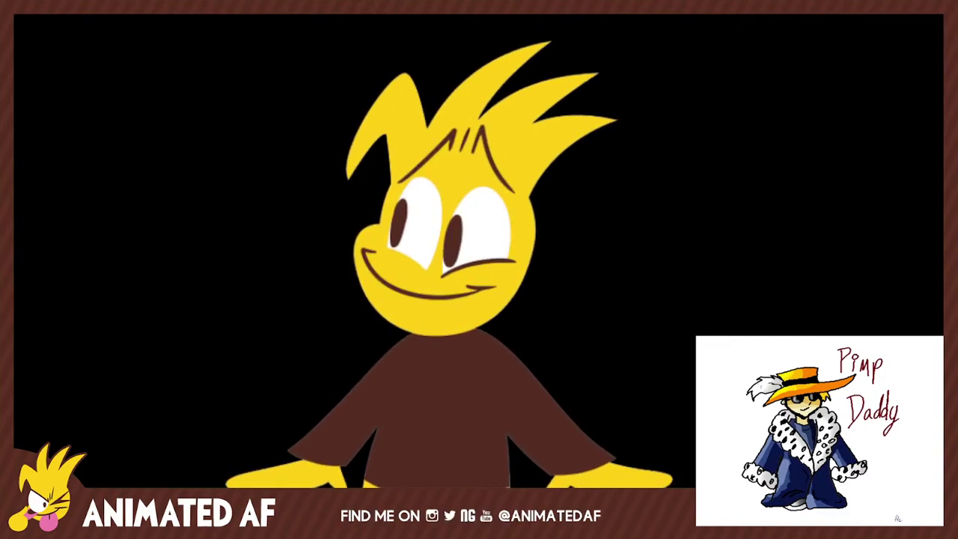
mouse_move(331, 89)
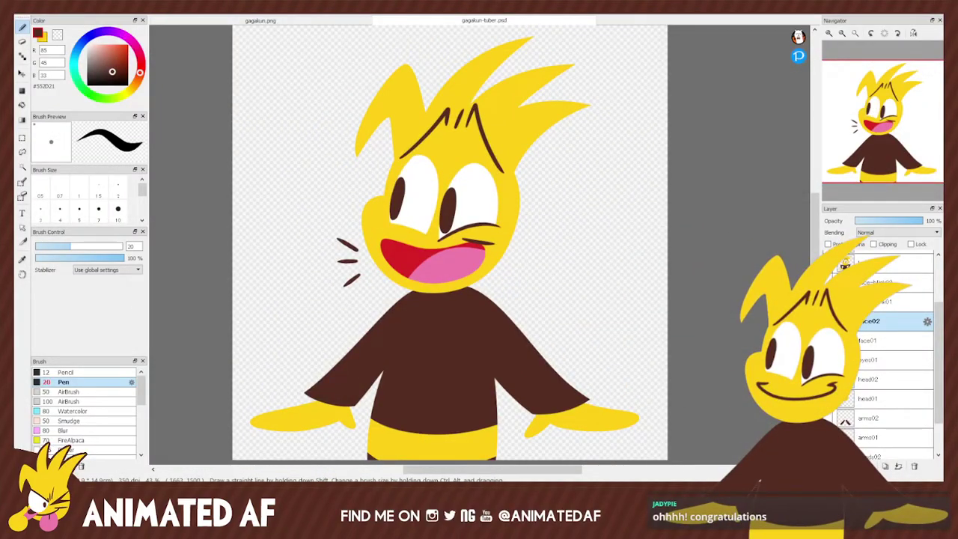
click(867, 346)
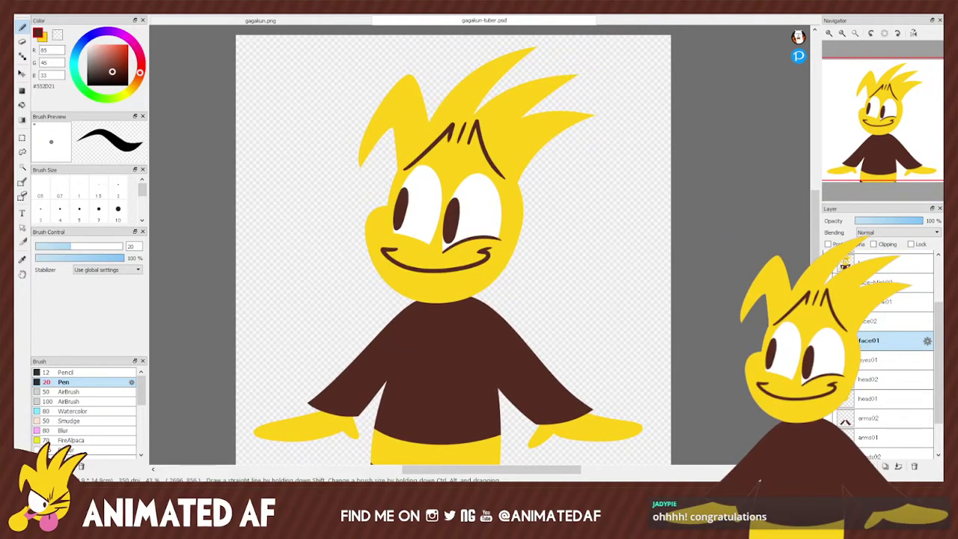
Copy the closed mouth from face01 and switch to face-blink01 as the visible, active face, with face01 and eyes01 hidden.
key(l)
mouse_move(376, 237)
mouse_down()
mouse_move(397, 284)
mouse_move(479, 282)
mouse_move(498, 241)
mouse_move(378, 238)
mouse_up()
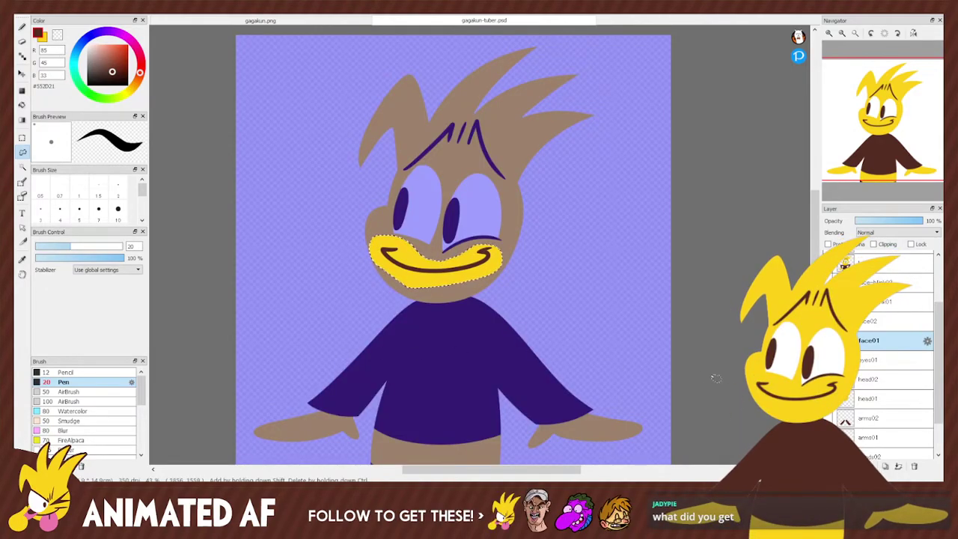
click(830, 301)
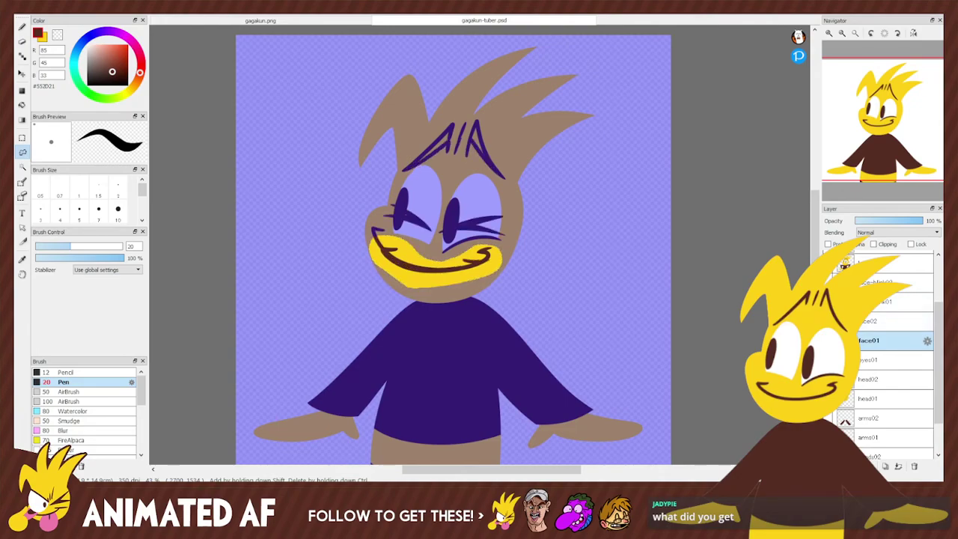
click(872, 300)
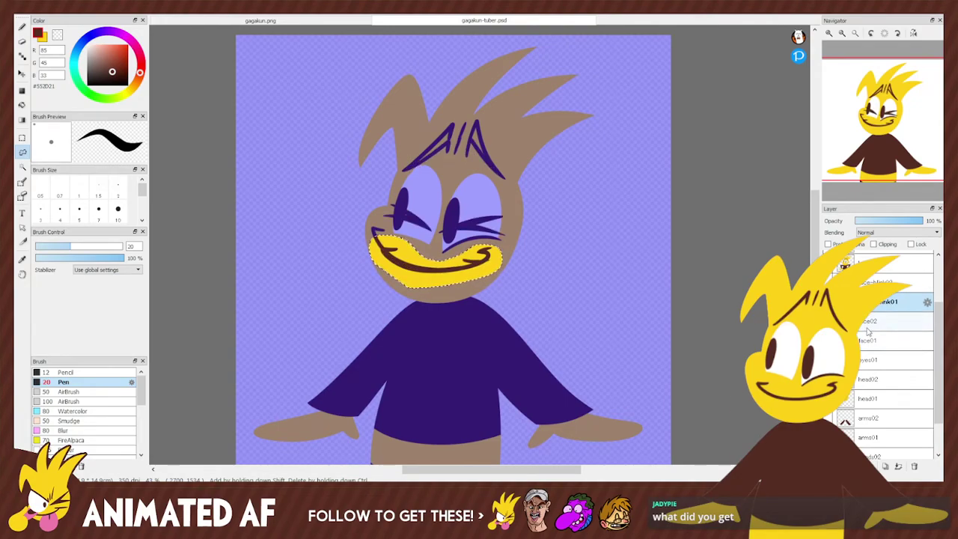
click(829, 282)
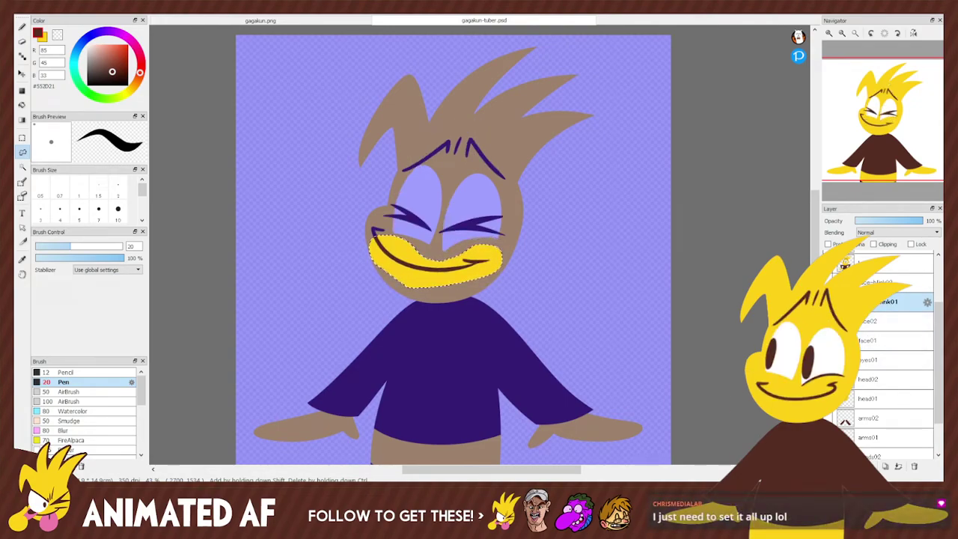
click(829, 359)
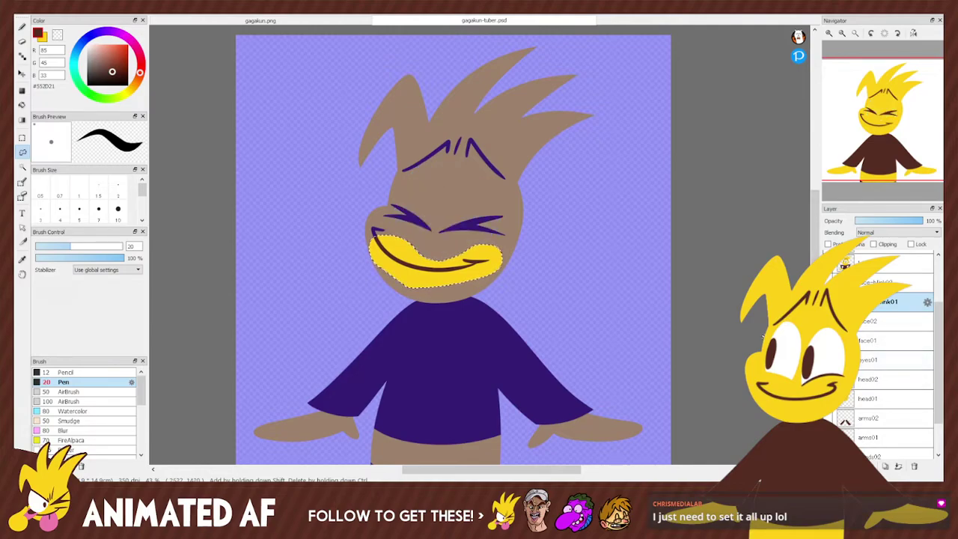
Replace the smile on face-blink01, including its leftover corner by the nose, with the copied face01 mouth merged into the layer.
key(Delete)
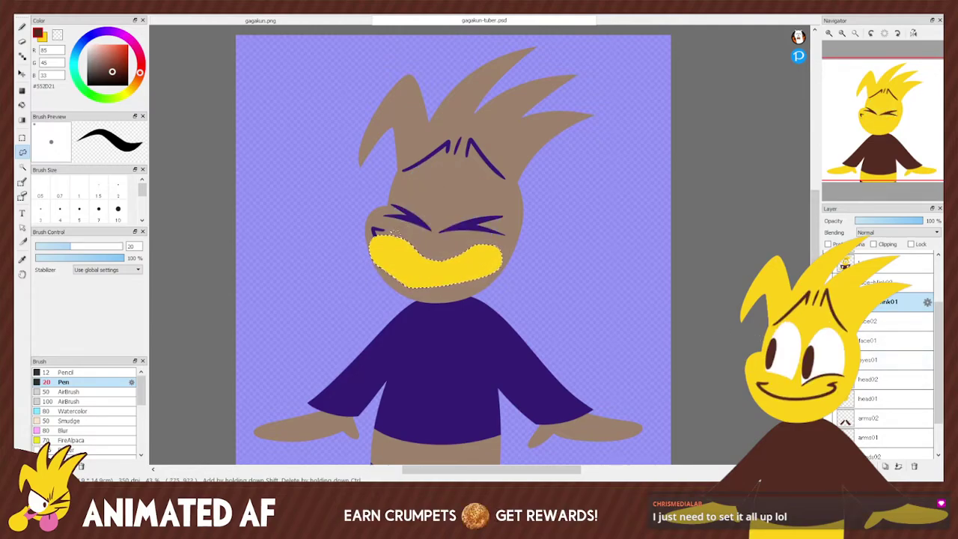
key(ctrl+d)
drag(374, 243, 368, 226)
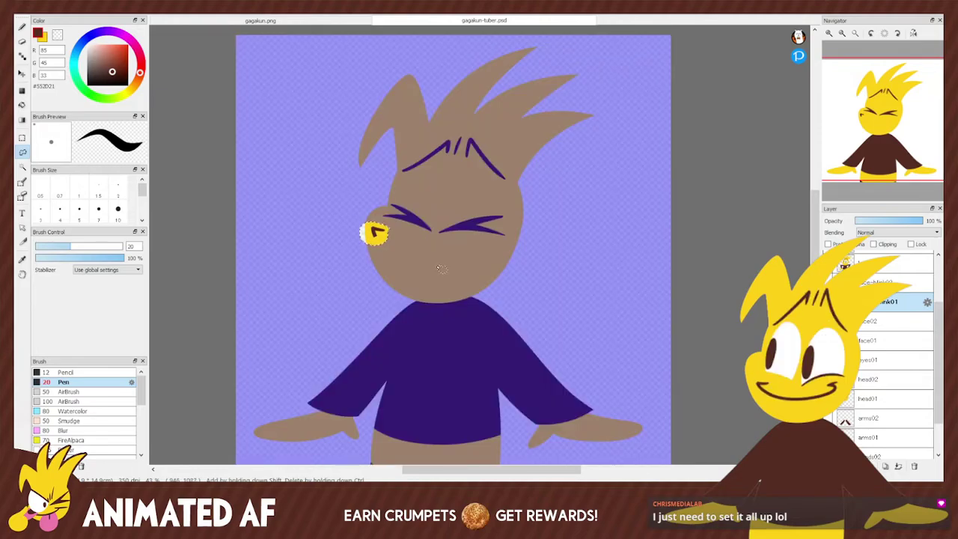
key(ctrl+d)
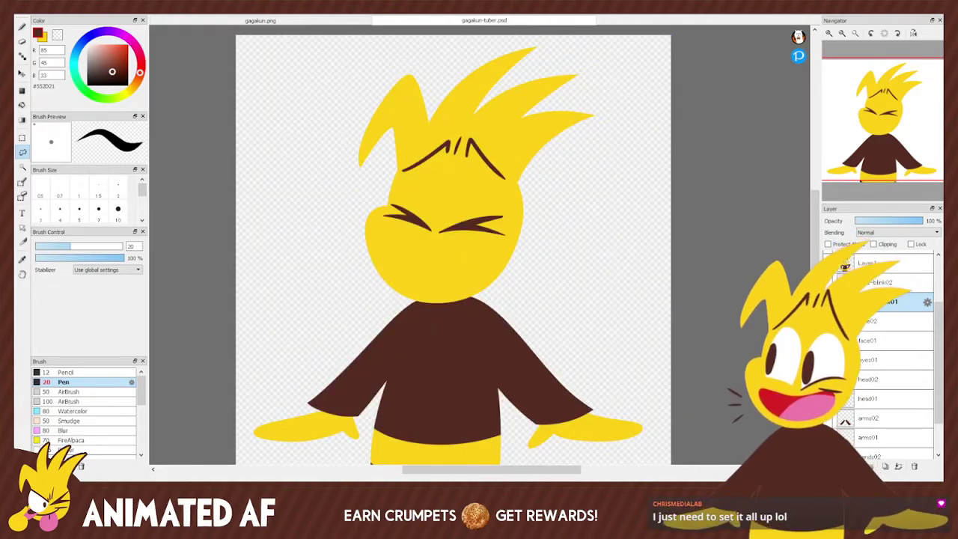
key(ctrl+v)
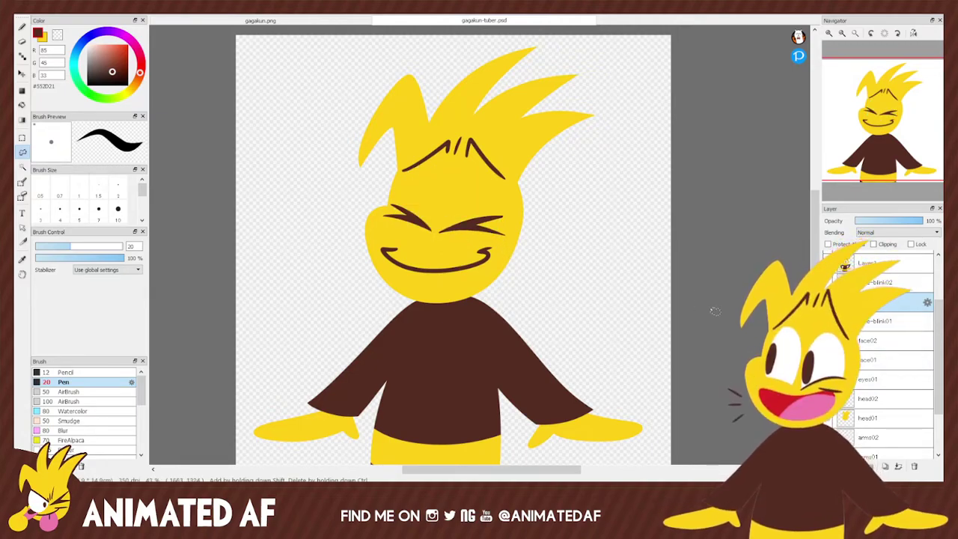
click(898, 467)
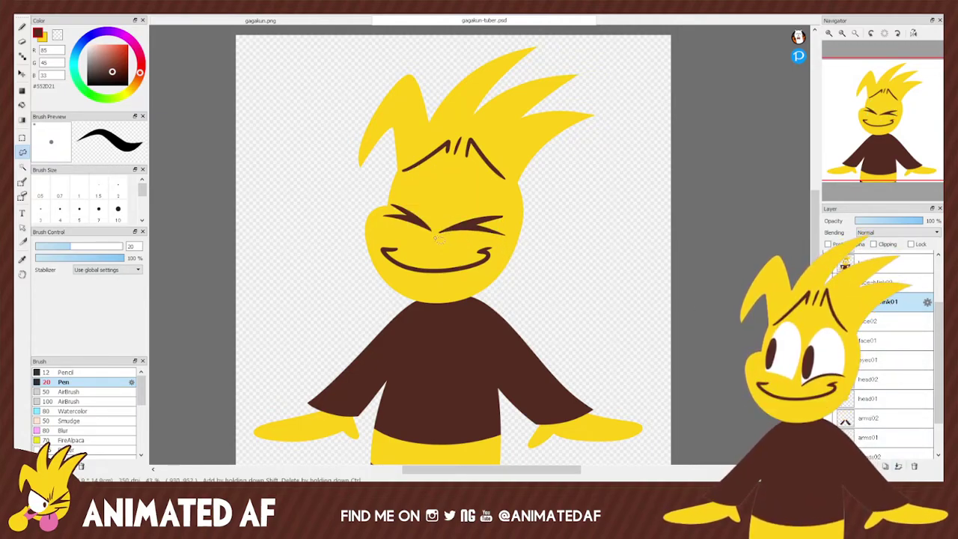
Select both closed eyes on face-blink01 and move them slightly down and toward the viewer's left, leaving nothing selected.
mouse_move(399, 235)
mouse_down()
mouse_move(464, 193)
mouse_move(522, 233)
mouse_move(464, 241)
mouse_move(393, 232)
mouse_up()
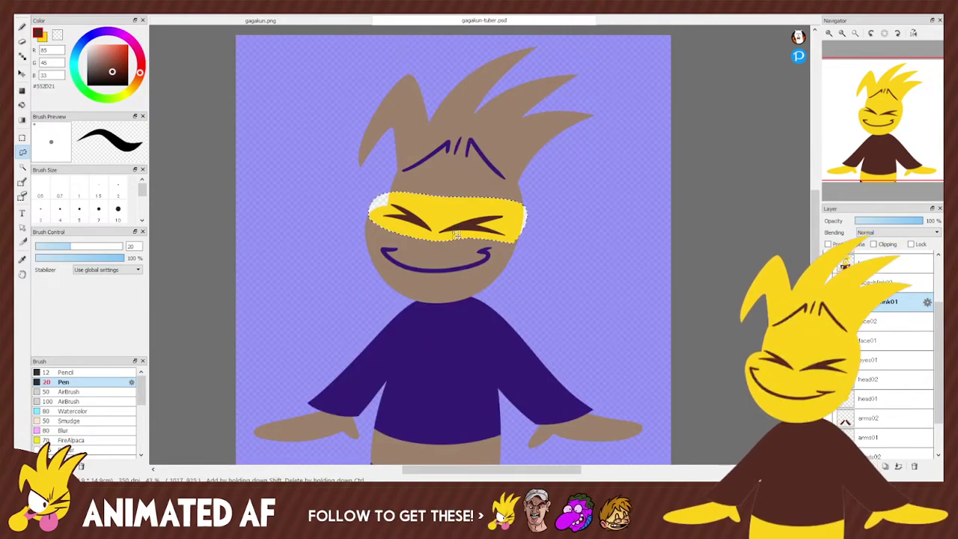
key(v)
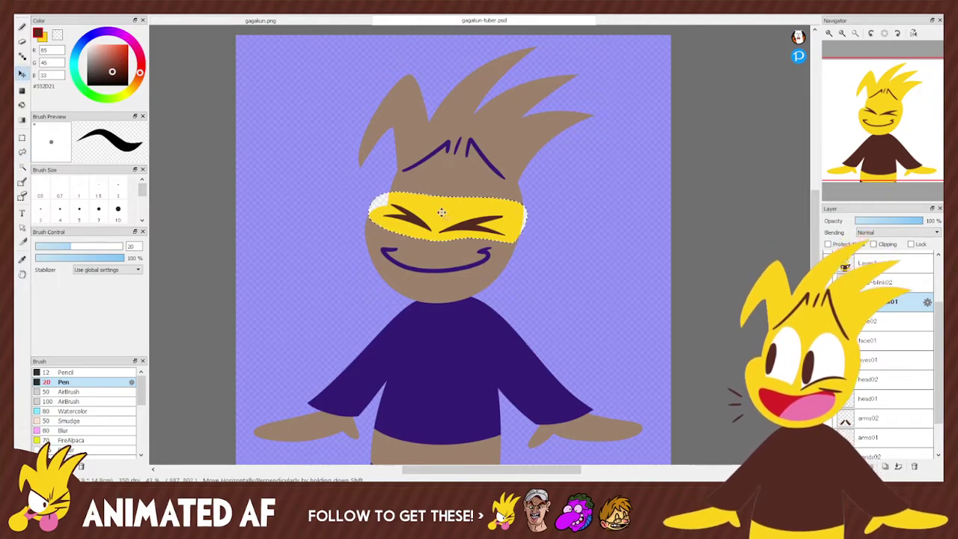
key(ctrl+d)
drag(485, 230, 483, 236)
key(ctrl+z)
key(ctrl+z)
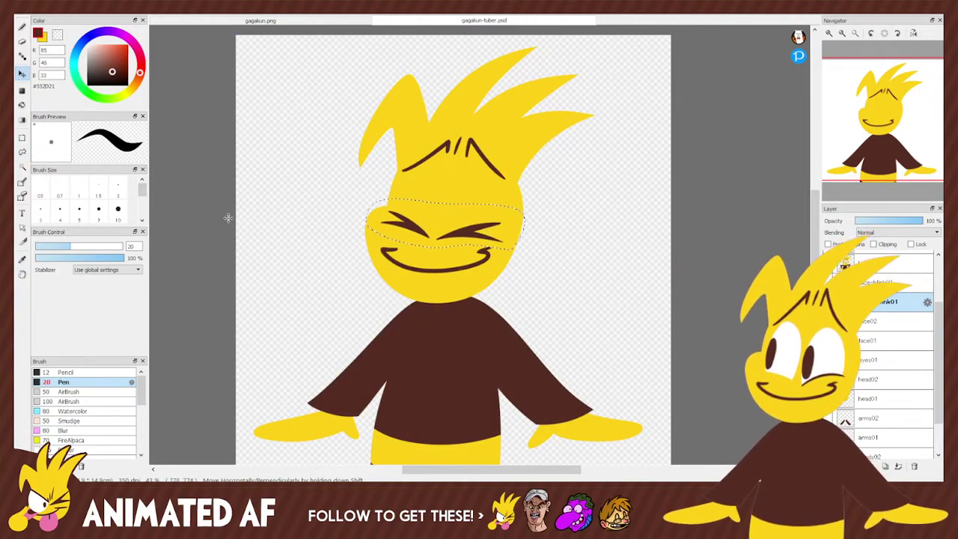
click(22, 139)
key(ctrl+d)
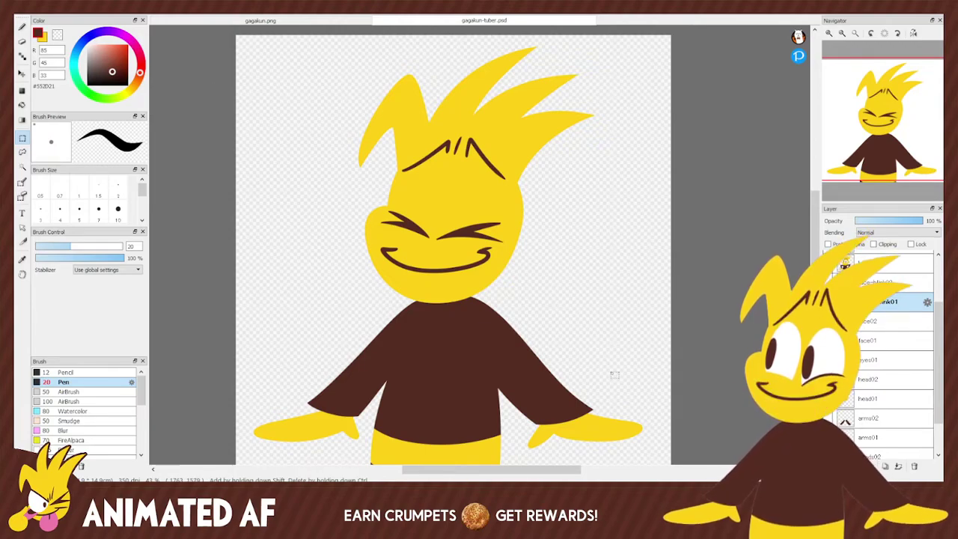
Reselect the two closed eyes on face-blink01 and nudge them slightly up from the mouth.
drag(372, 213, 524, 221)
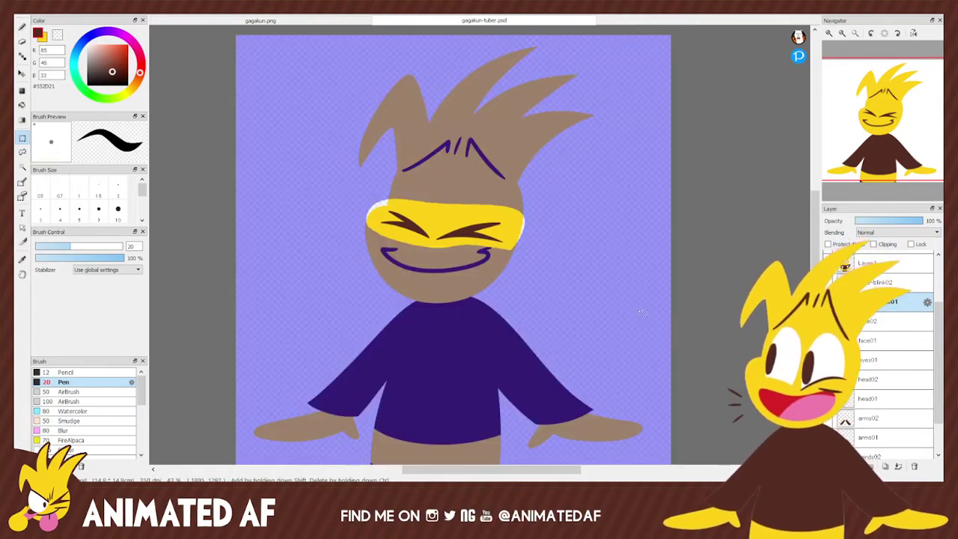
mouse_move(378, 221)
mouse_down()
mouse_move(486, 215)
mouse_move(483, 231)
mouse_up()
key(v)
click(23, 152)
Switch to veadotube mini and replace the avatar's open mouth image and its blinking image with the updated files.
click(214, 96)
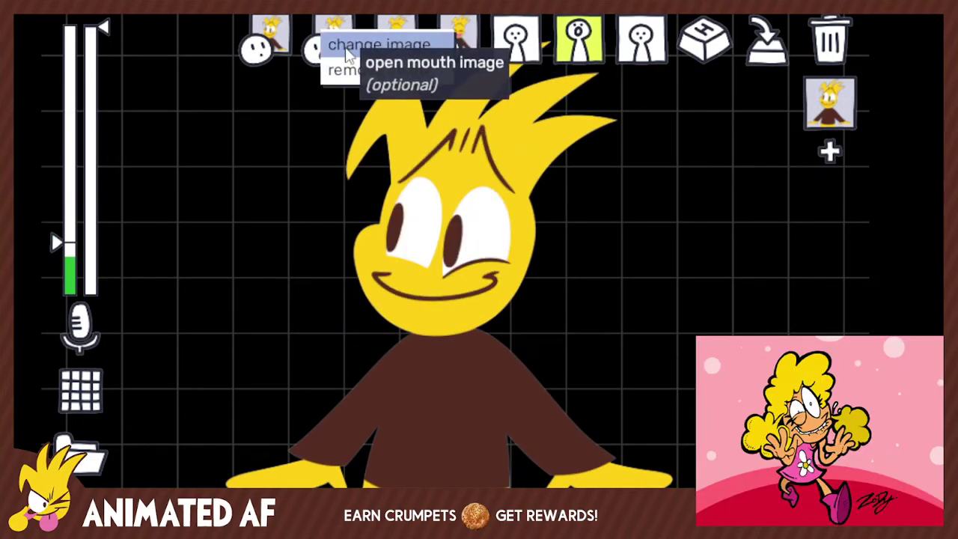
click(292, 259)
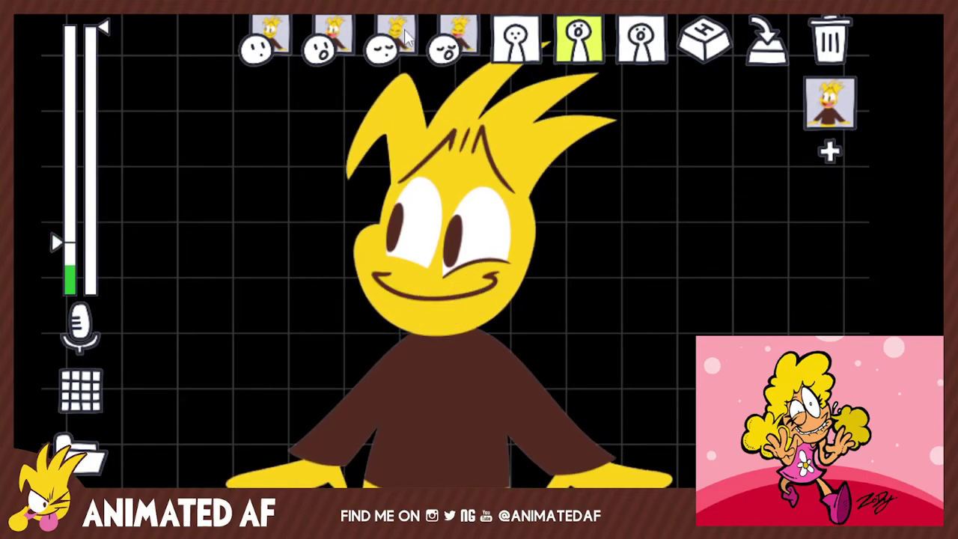
click(397, 54)
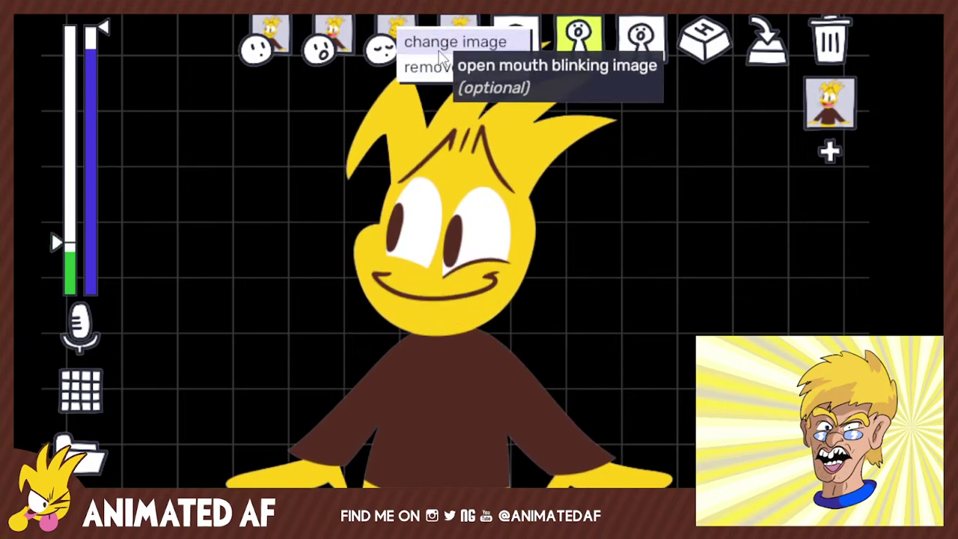
click(540, 182)
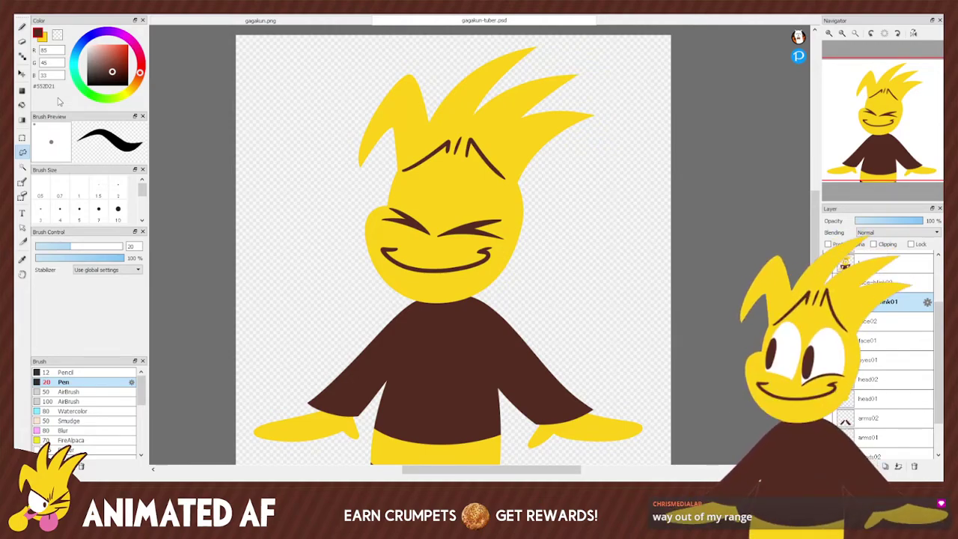
Assign the Z key as the hotkey of the avatar state in veadotube mini.
mouse_move(882, 152)
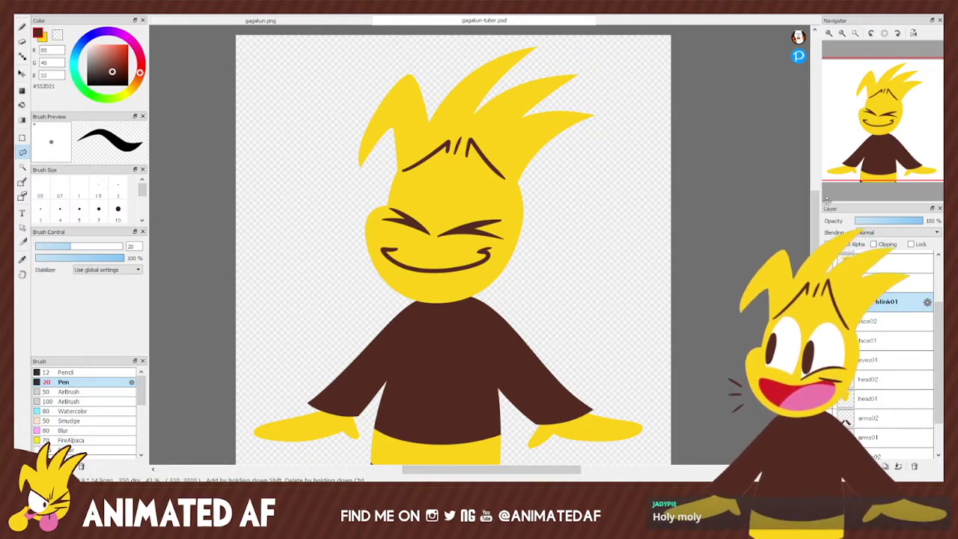
drag(889, 133, 892, 129)
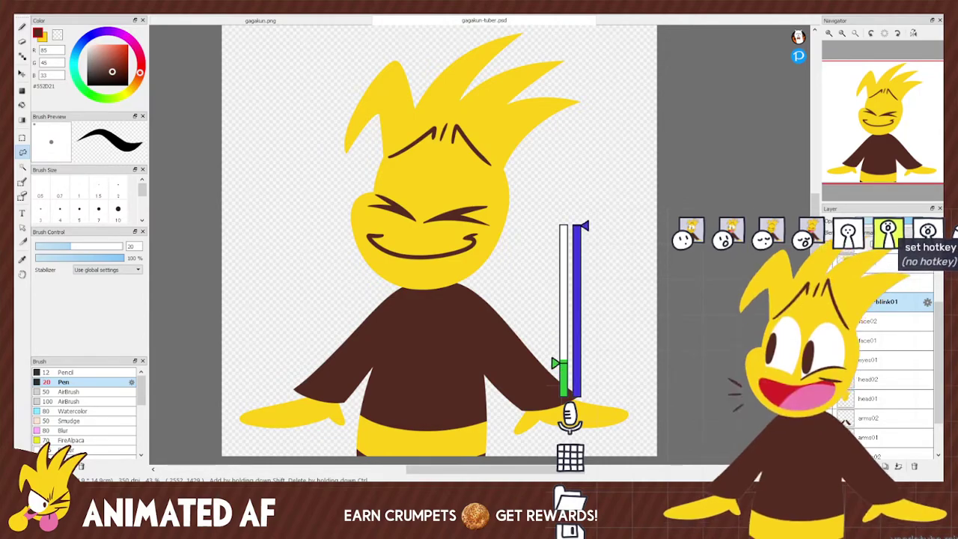
click(890, 234)
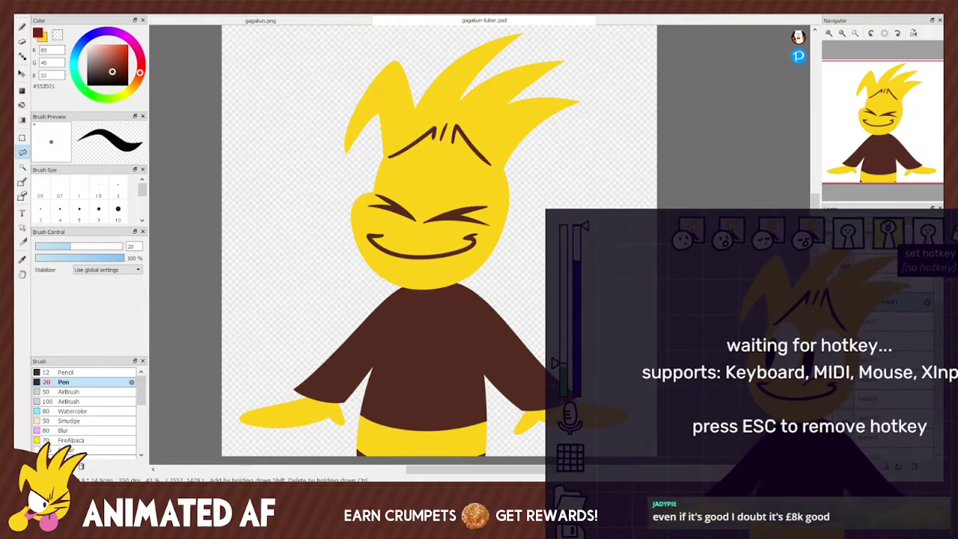
key(z)
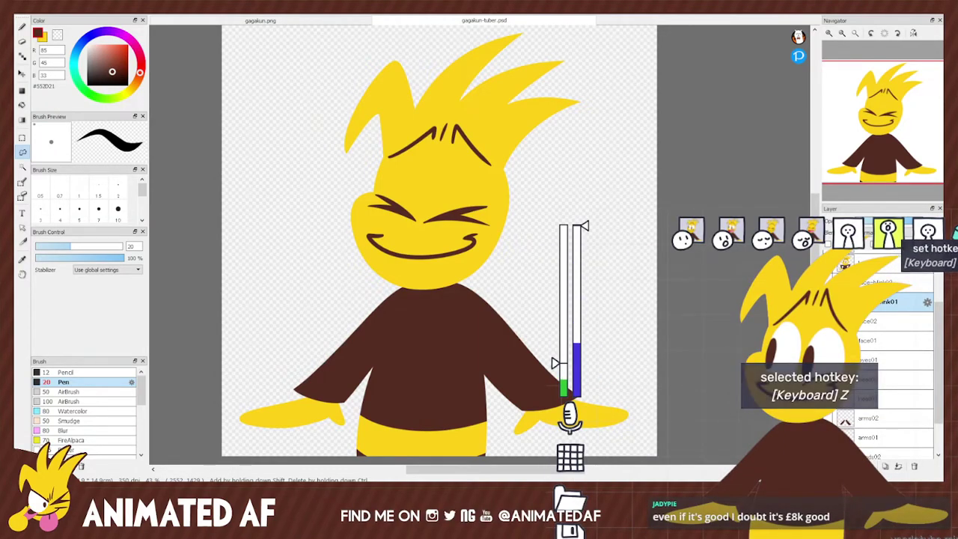
Change the open mouth motion to the purple option and enter Z again as the state's hotkey.
click(887, 234)
scroll(890, 238, down, 1)
scroll(892, 239, down, 1)
scroll(893, 241, down, 2)
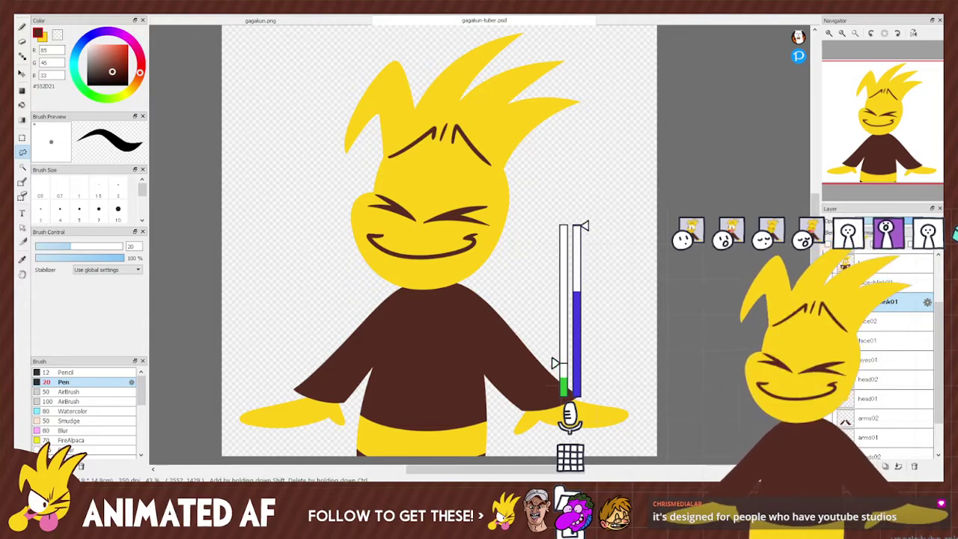
click(888, 232)
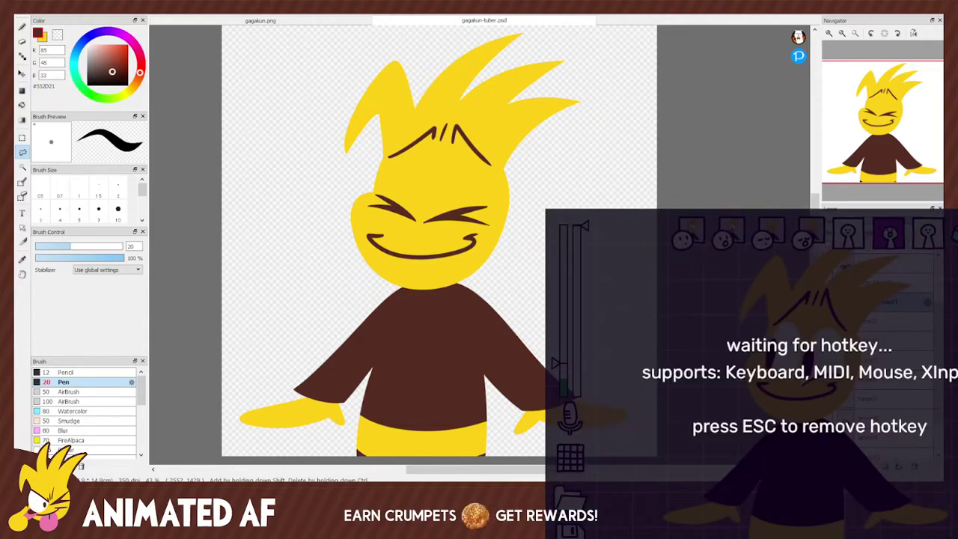
key(z)
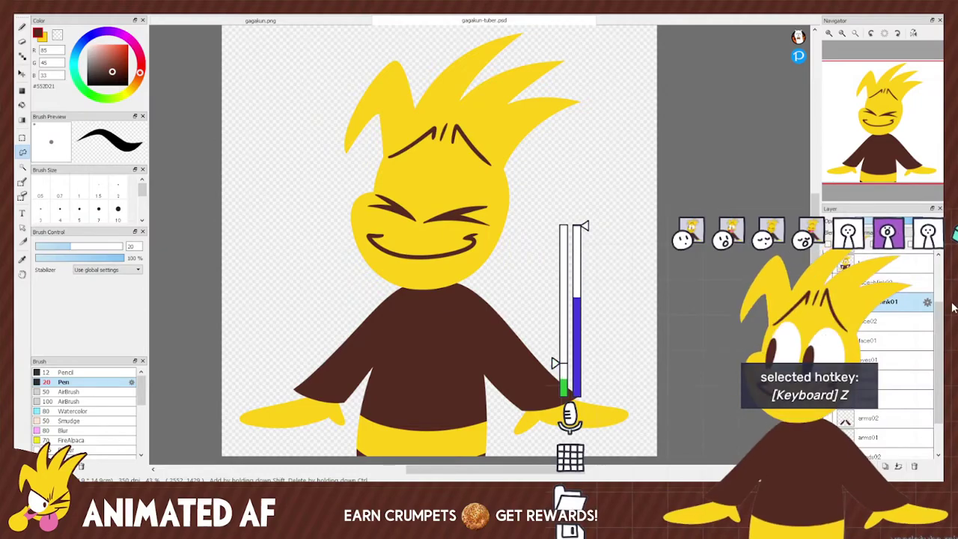
Cycle the avatar's open mouth motion through its options, trying shaking, excited and vibing.
click(890, 238)
click(889, 241)
click(891, 243)
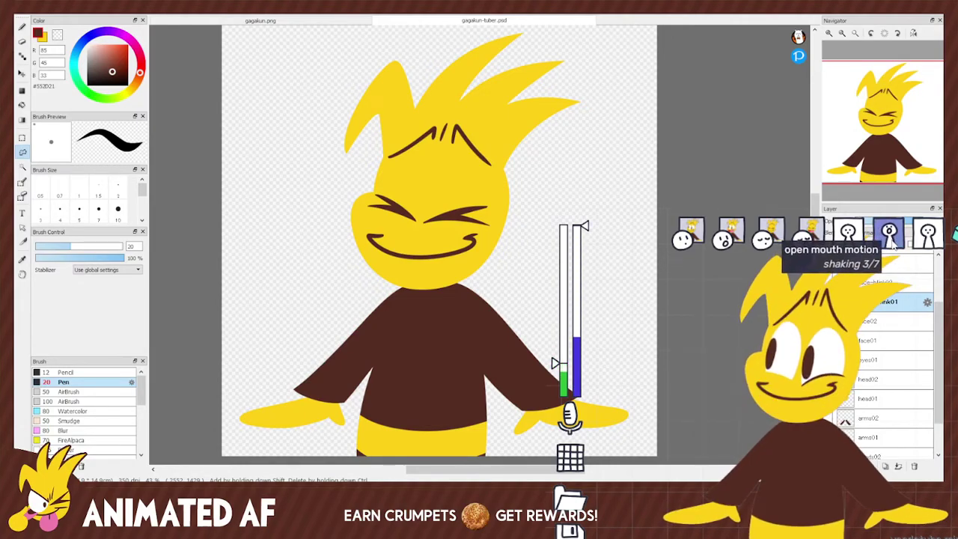
click(890, 233)
click(890, 234)
click(890, 234)
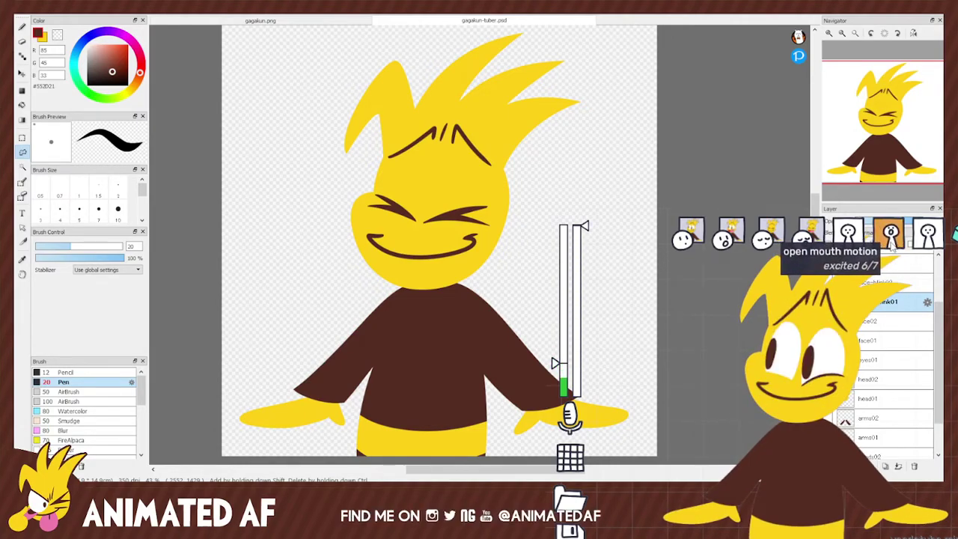
click(886, 238)
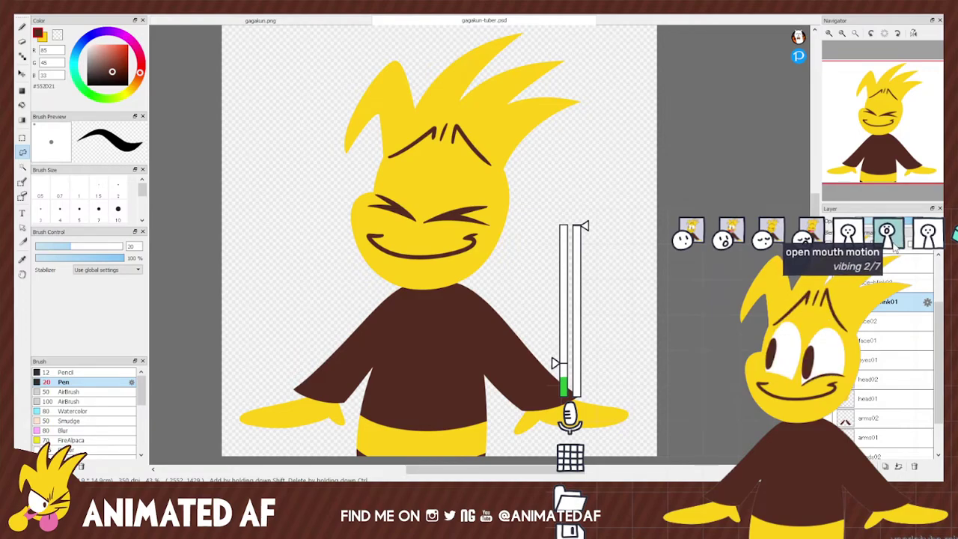
click(892, 246)
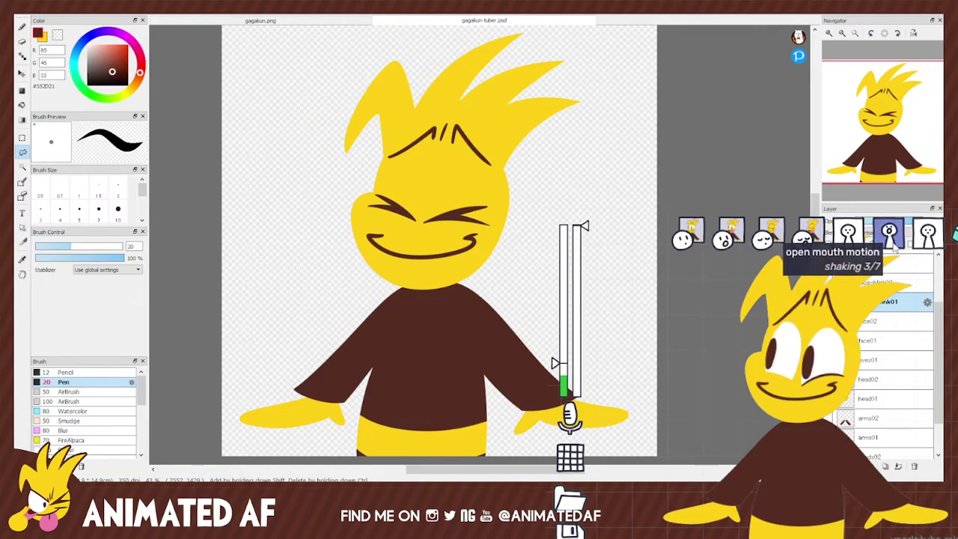
click(895, 246)
click(894, 246)
click(895, 246)
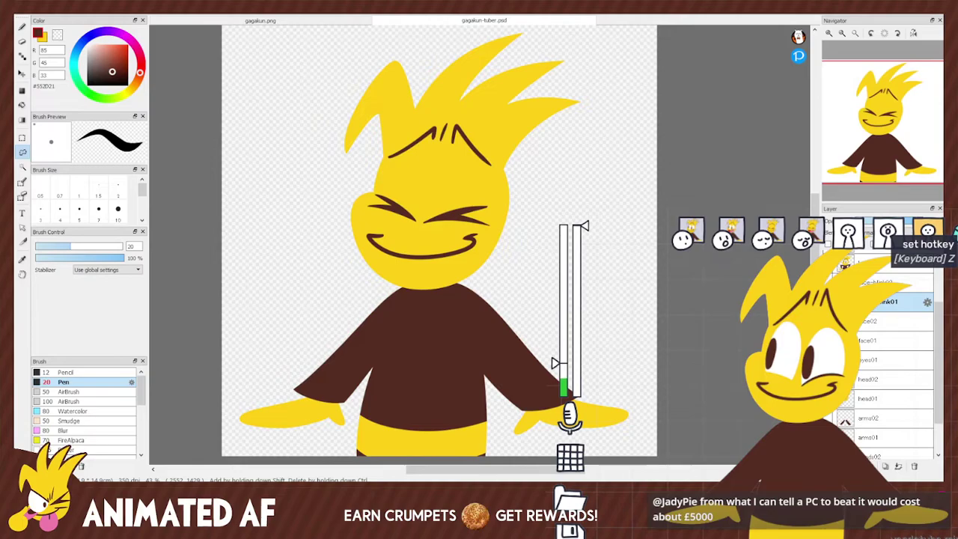
Reassign Z as the avatar state's hotkey and return the open mouth motion to the uncoloured option.
click(953, 233)
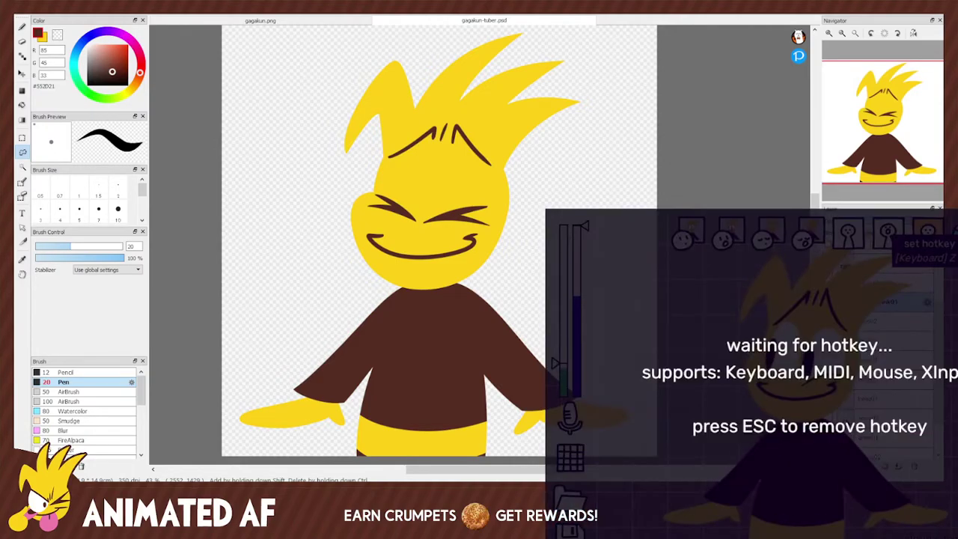
key(z)
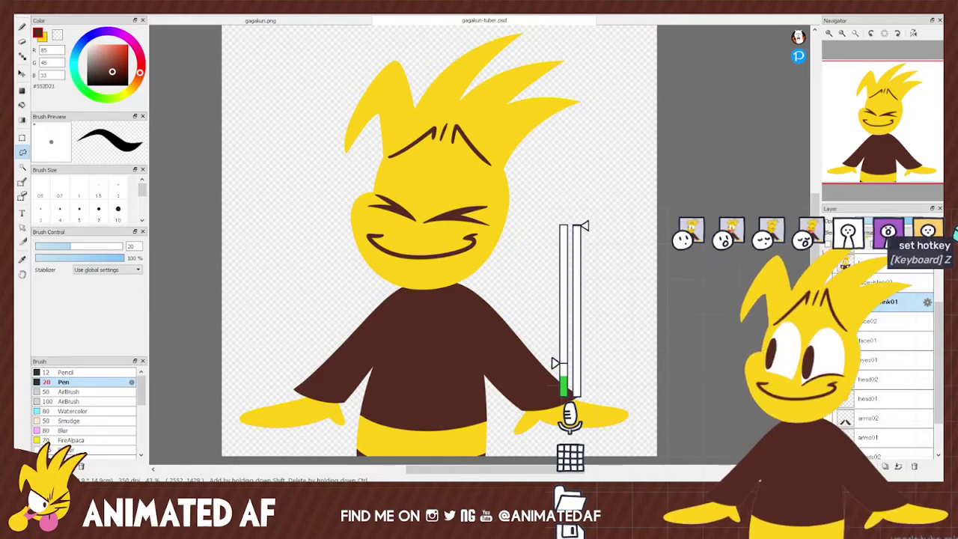
click(888, 231)
key(z)
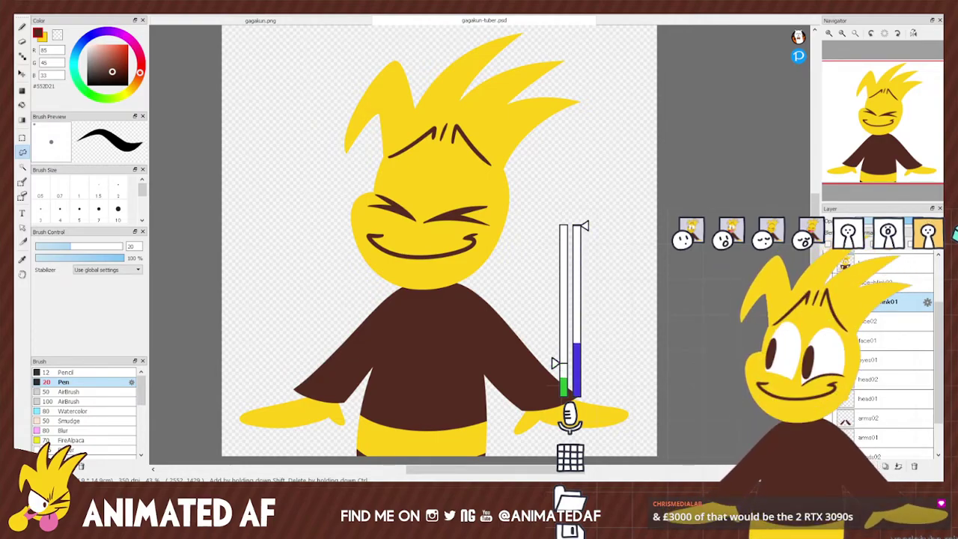
mouse_move(927, 233)
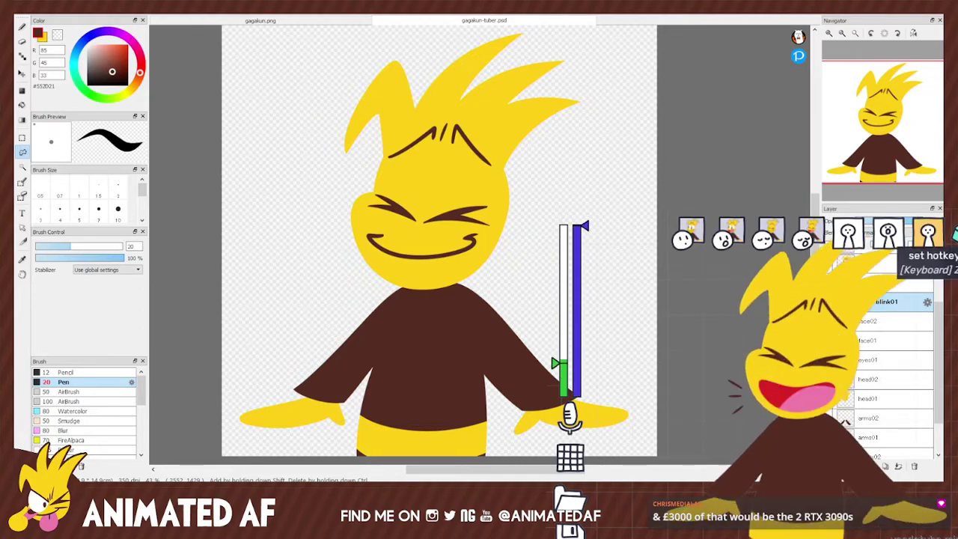
Clear the avatar state's hotkey, assign Z again and set the open mouth motion to static.
click(927, 254)
key(Escape)
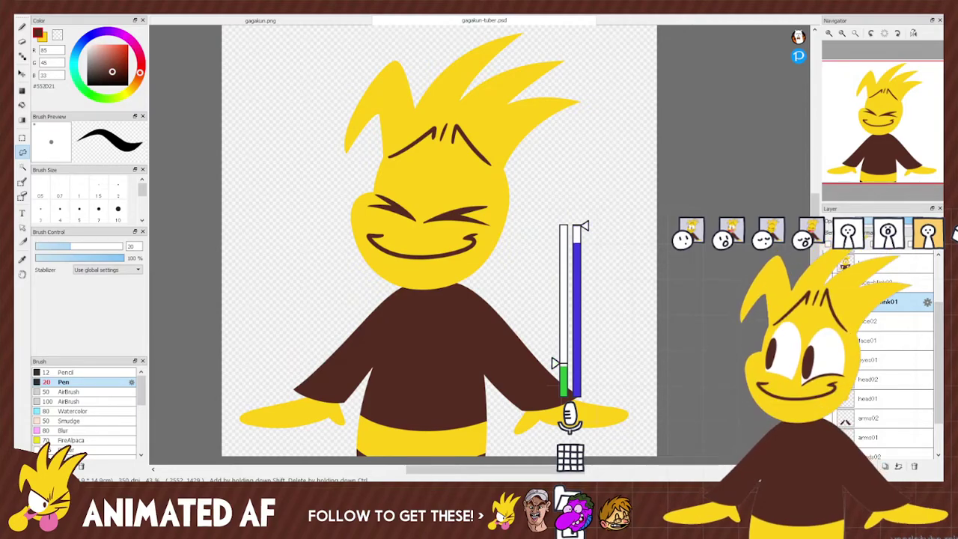
click(931, 249)
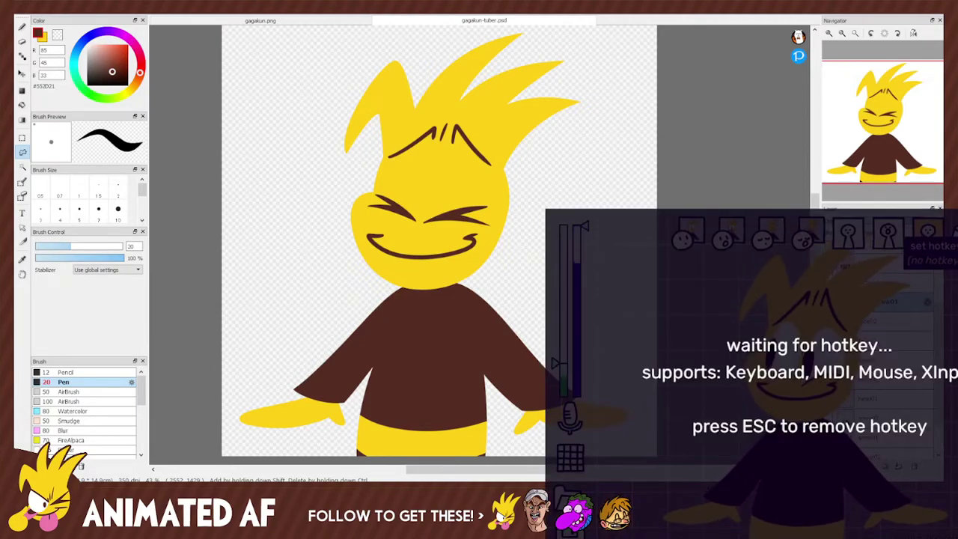
key(z)
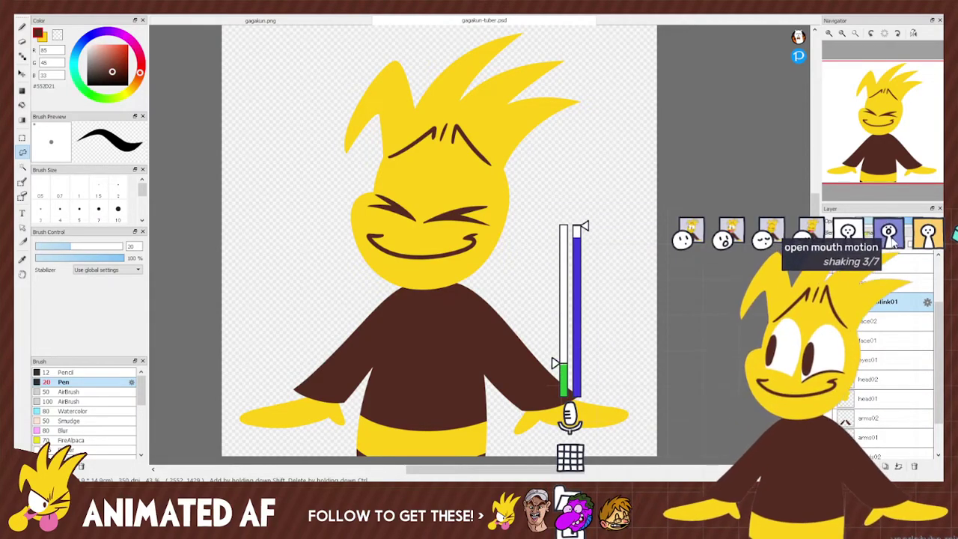
scroll(892, 234, down, 2)
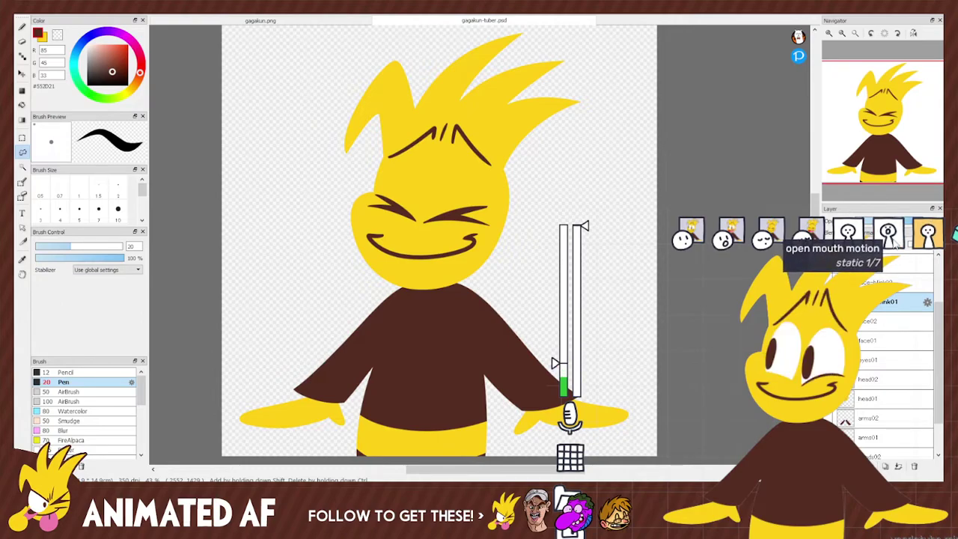
scroll(895, 234, down, 3)
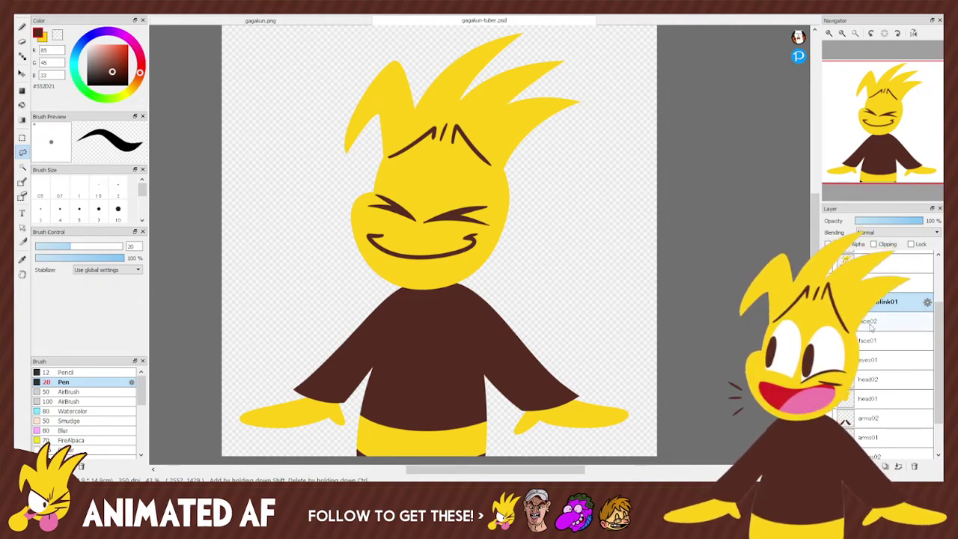
Switch to gagakun-tuber.psd and add a layer folder named face01 next to the face-blink01 layer.
scroll(941, 291, up, 2)
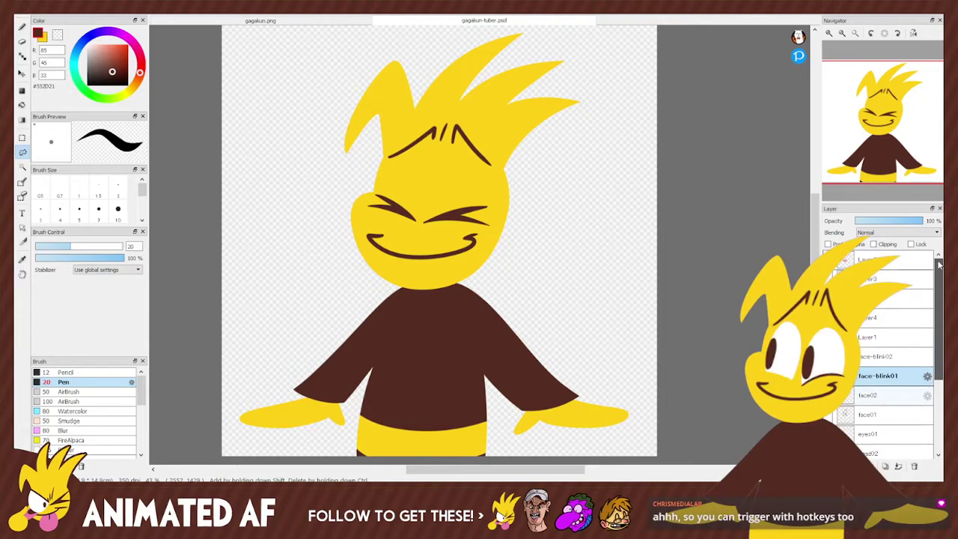
scroll(904, 334, down, 5)
scroll(903, 334, up, 5)
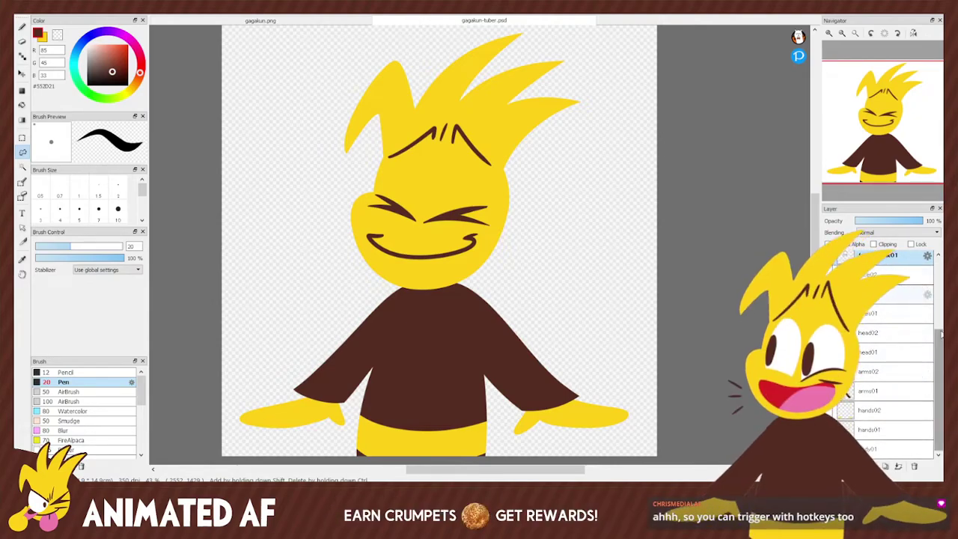
click(898, 466)
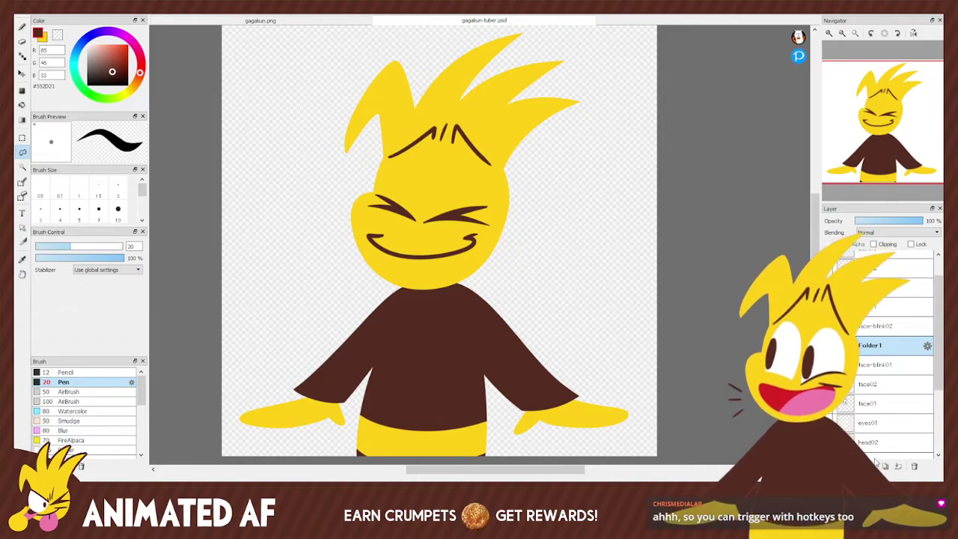
click(893, 364)
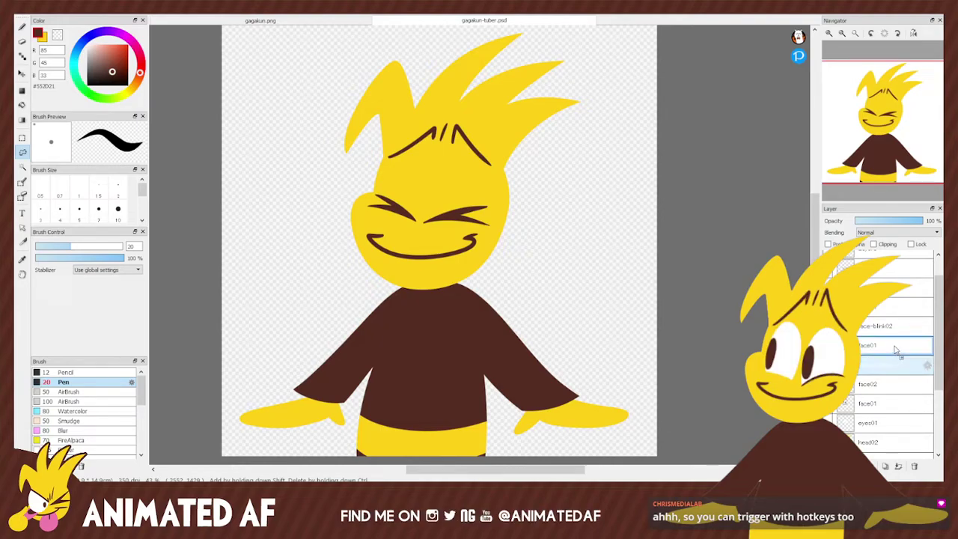
Group the face01 and eyes01 layers inside the face01 folder and place the face-blink01 layer above the folder.
click(900, 388)
click(872, 423)
drag(887, 404, 889, 382)
click(880, 404)
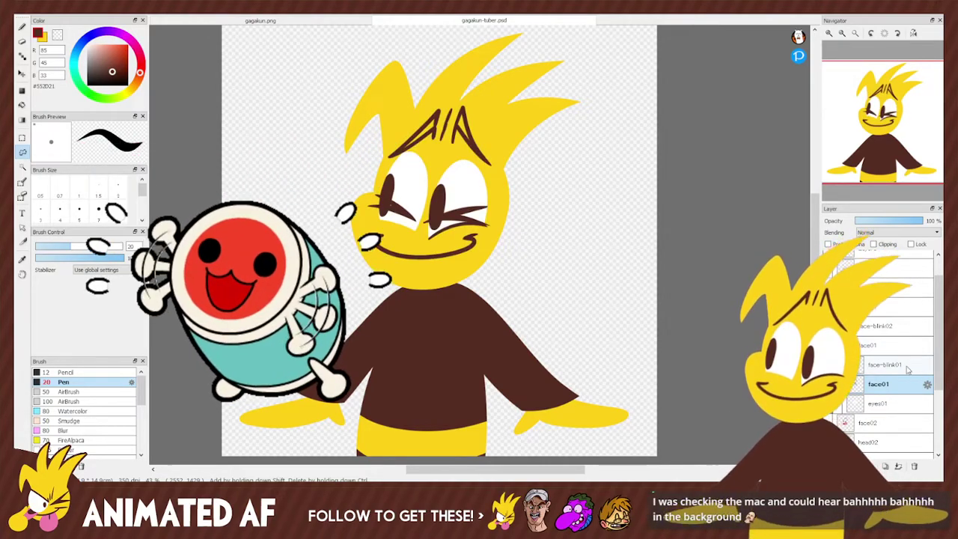
click(896, 364)
drag(897, 364, 897, 338)
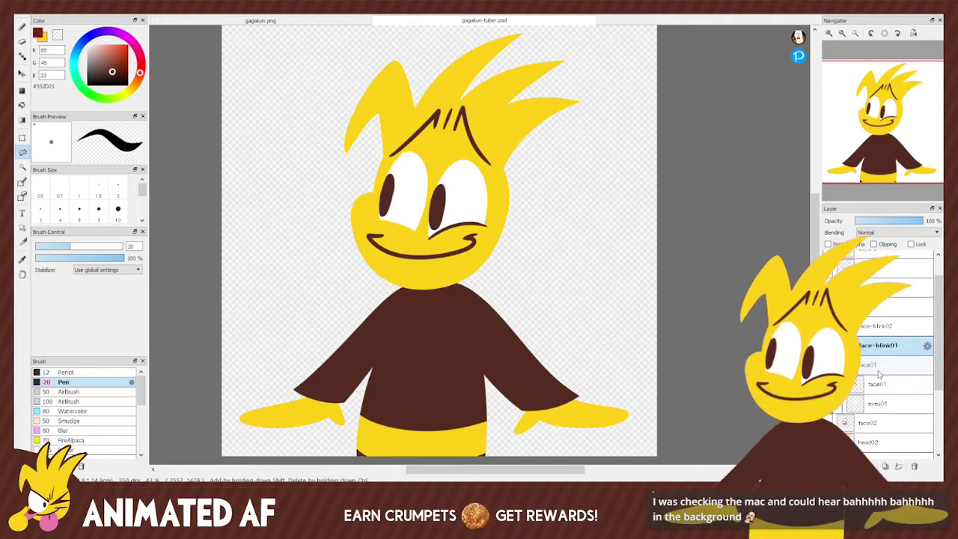
Create a layer folder named body01 directly above the hands01 layer.
drag(938, 374, 935, 407)
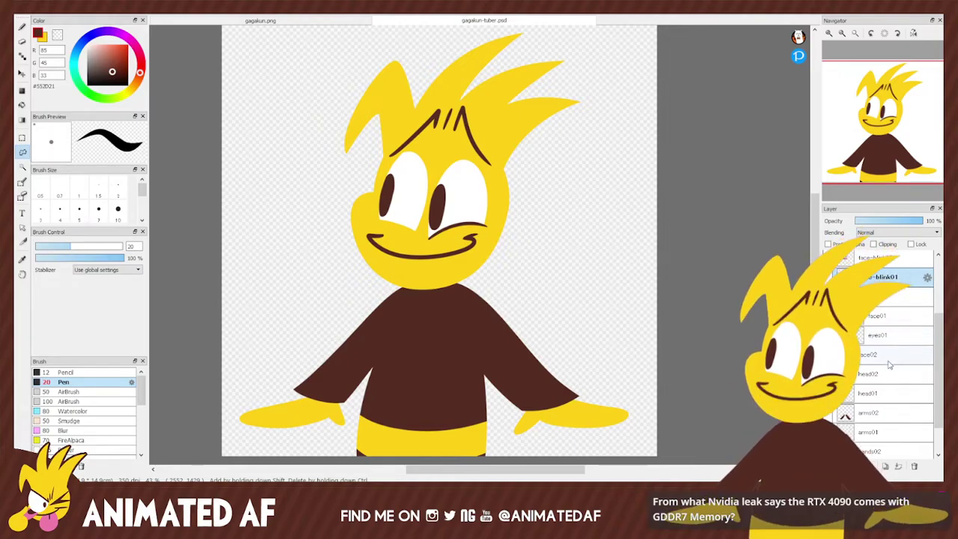
scroll(928, 386, down, 2)
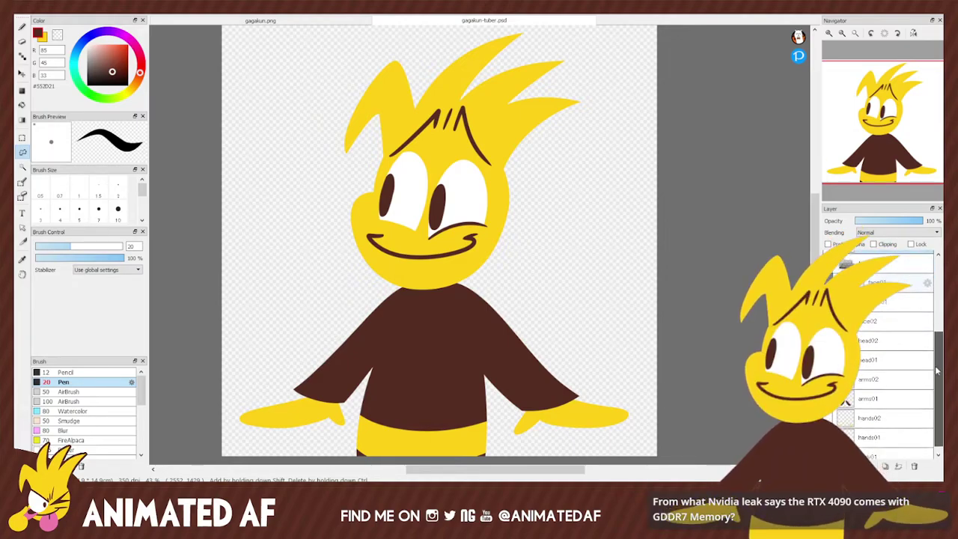
click(879, 431)
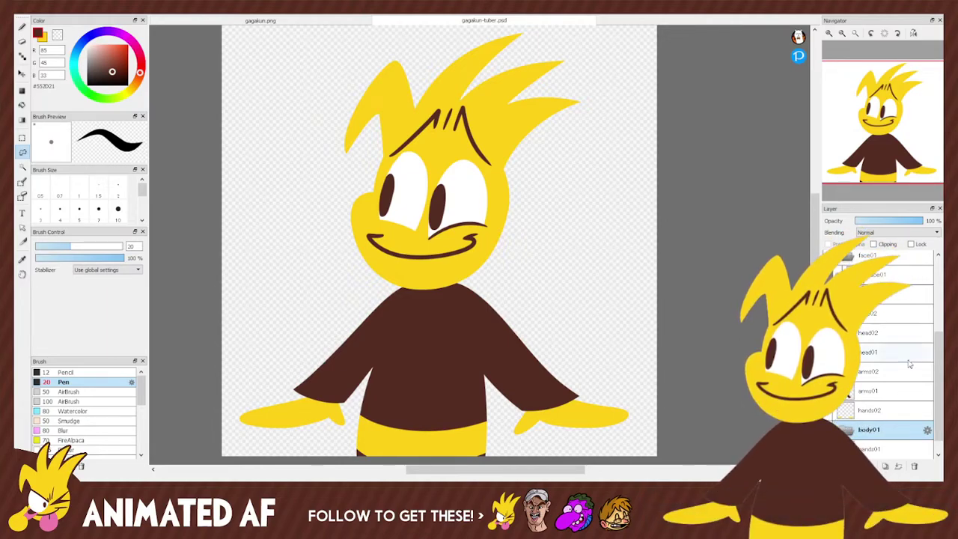
scroll(898, 429, down, 1)
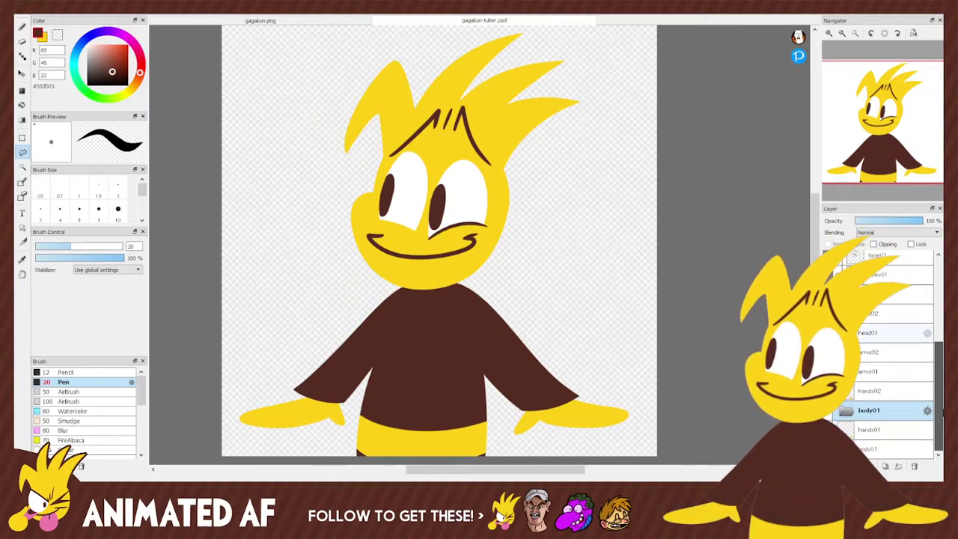
Move the hands01, arms01 and head01 layers into the body01 folder and collapse it.
click(883, 429)
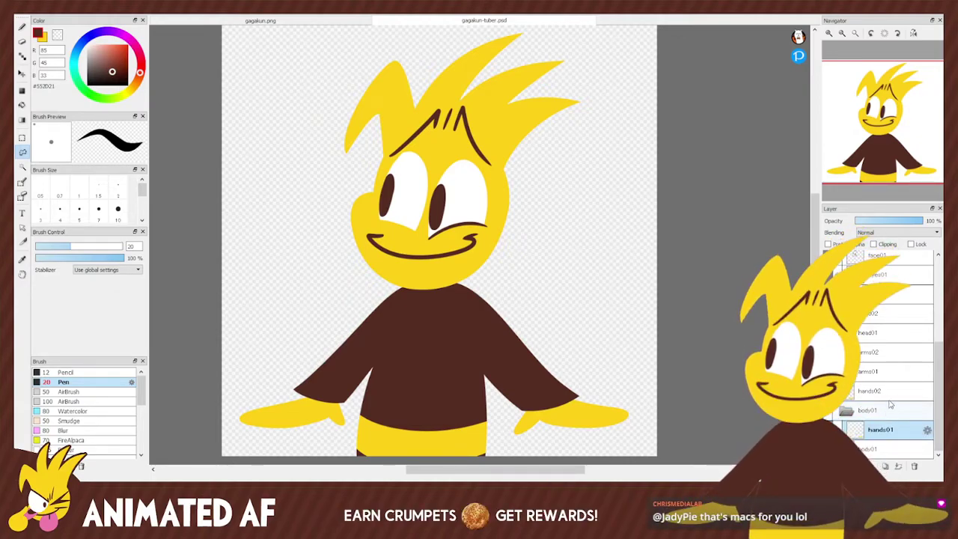
drag(885, 382, 885, 414)
click(874, 335)
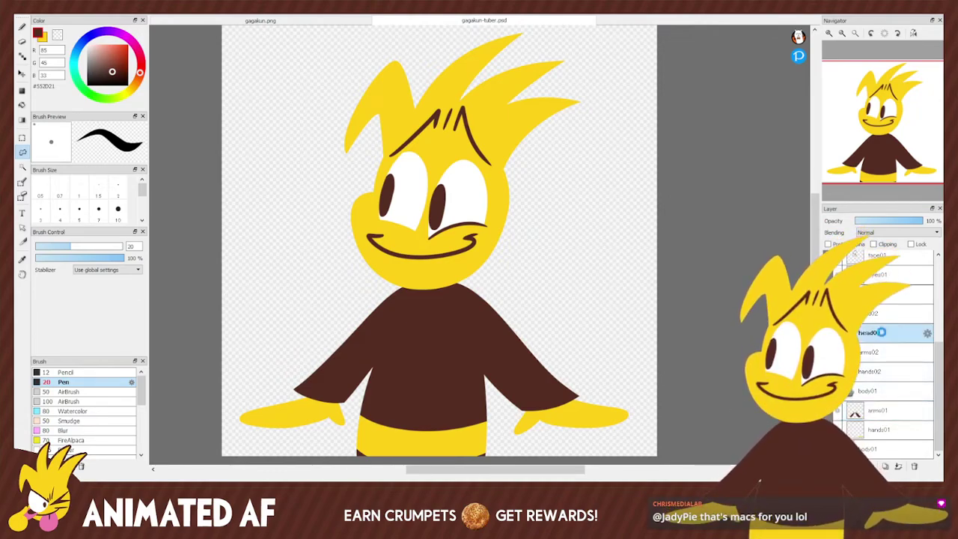
drag(874, 339, 890, 410)
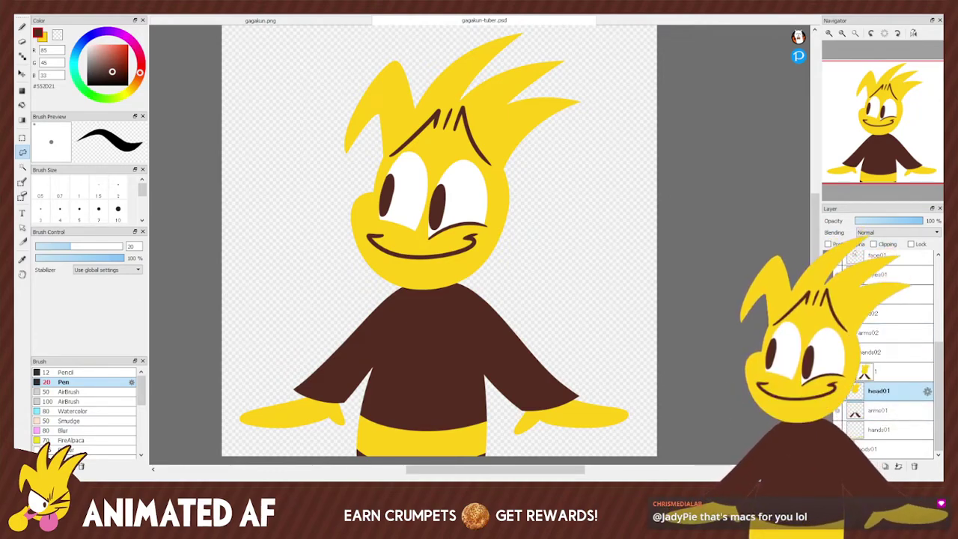
click(847, 371)
Create another layer folder above body01 and name it body02.
click(871, 466)
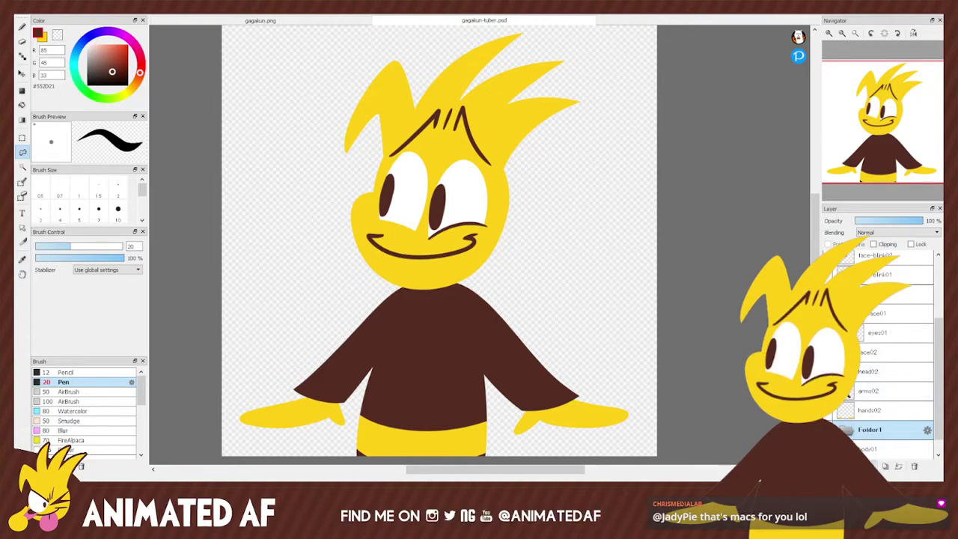
double_click(869, 429)
text(body02)
key(Return)
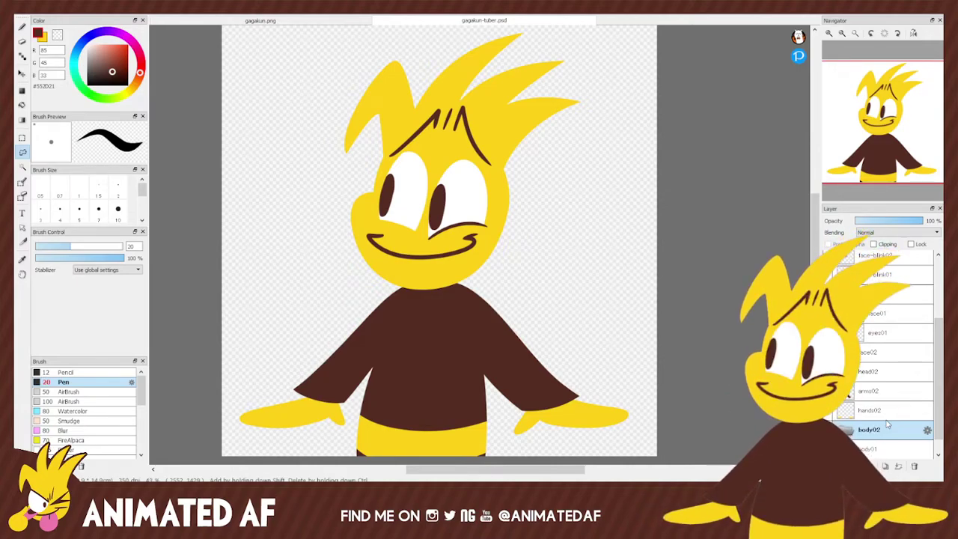
Move the hands02, arms02 and head02 layers into the body02 folder and collapse it.
scroll(887, 424, down, 1)
drag(868, 391, 868, 411)
click(870, 372)
mouse_move(869, 376)
mouse_down()
mouse_move(876, 398)
mouse_move(882, 371)
mouse_up()
click(870, 338)
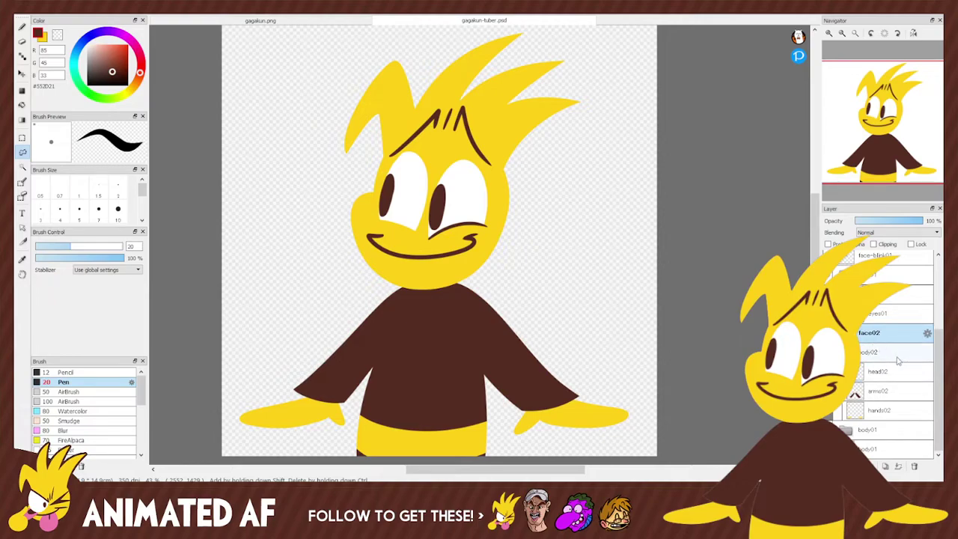
scroll(898, 351, up, 3)
click(900, 410)
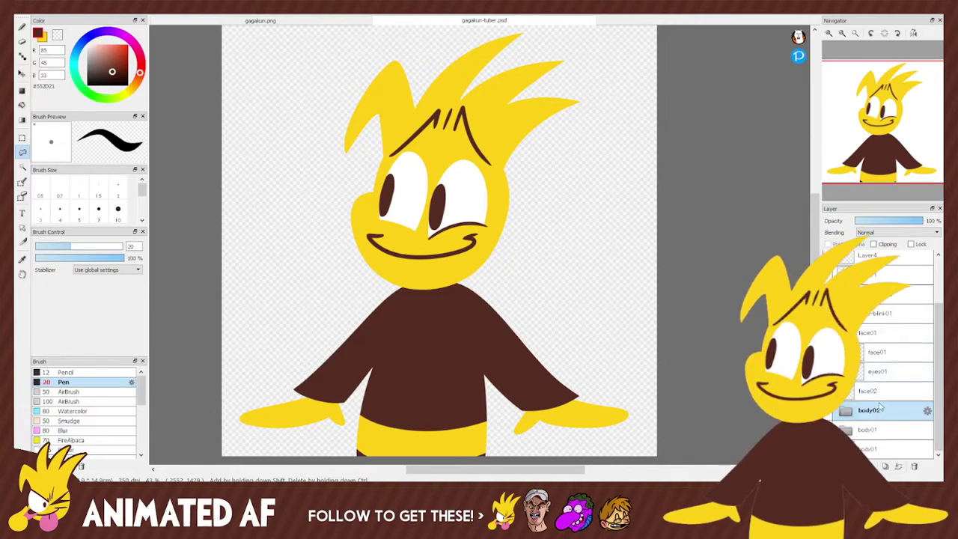
Create a layer folder above the face01 folder and name it face02.
click(881, 371)
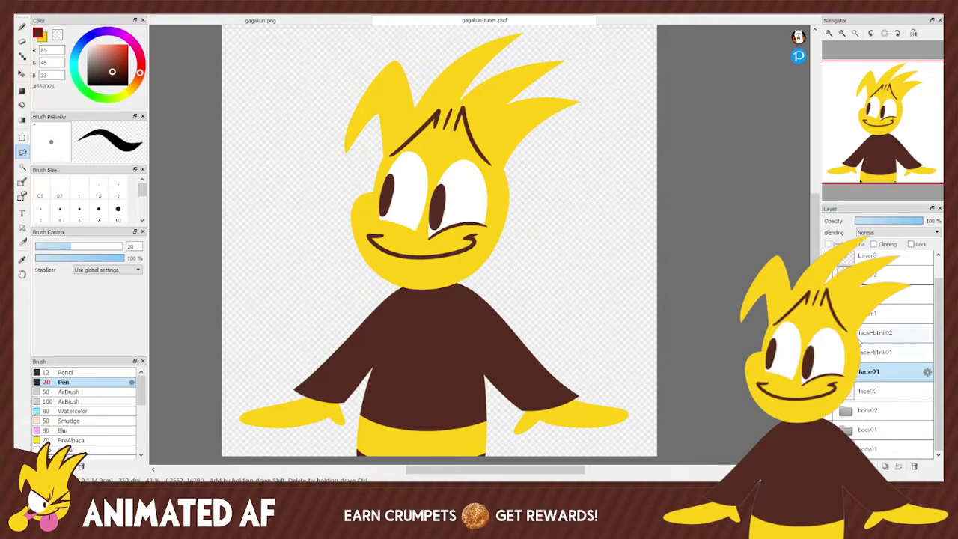
click(875, 463)
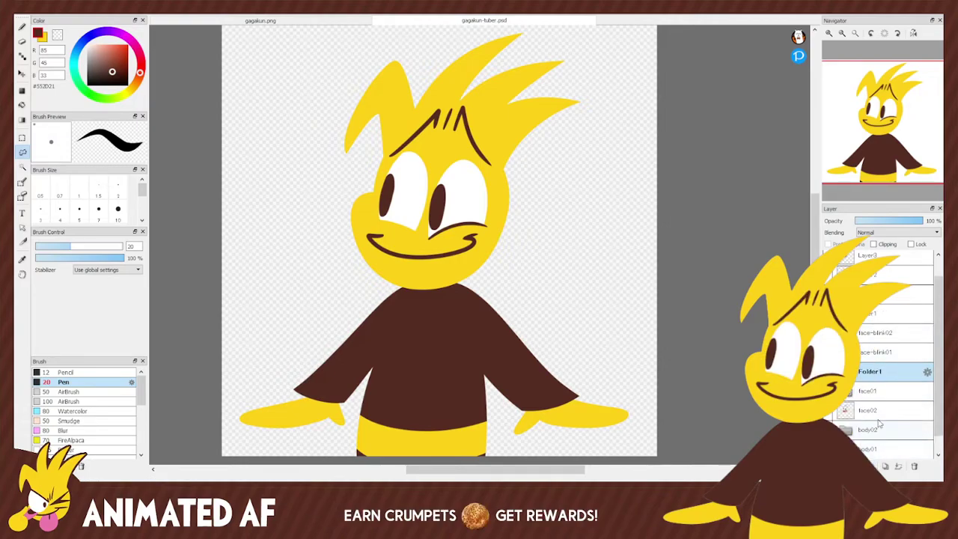
double_click(880, 372)
text(face02)
key(Return)
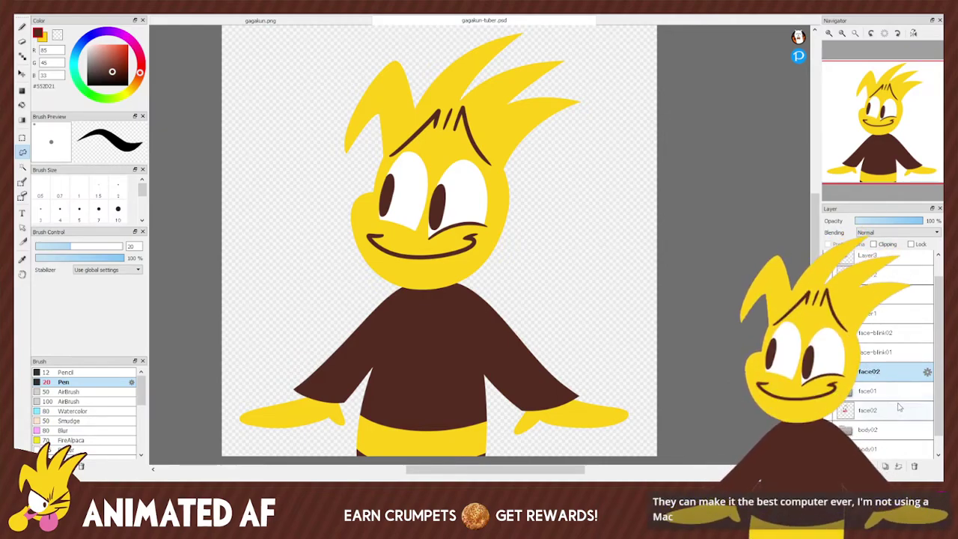
Move the face02 layer into the face02 folder.
drag(880, 413, 853, 413)
click(879, 449)
scroll(879, 449, down, 1)
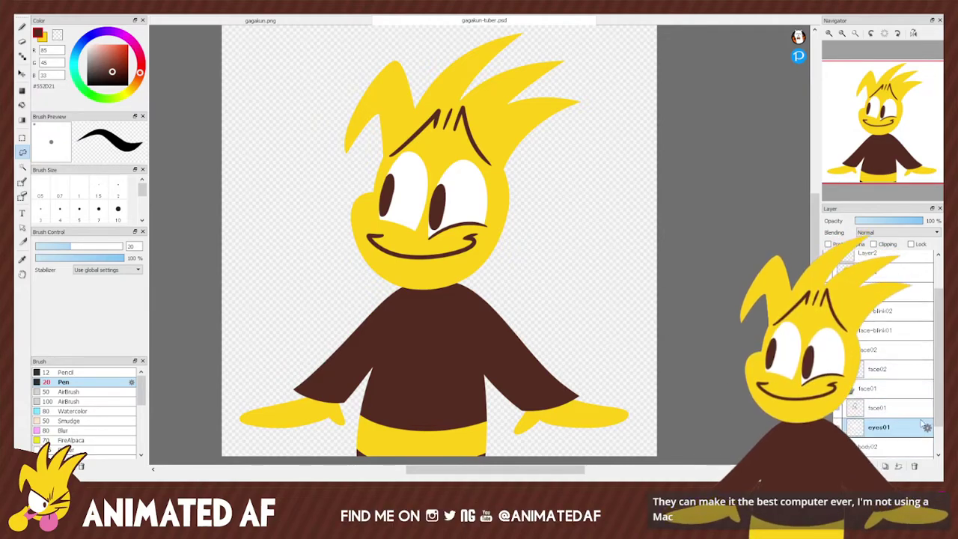
Duplicate the eyes01 layer, place one copy below the face02 layer in the face02 folder, and collapse both face folders.
drag(879, 428, 894, 380)
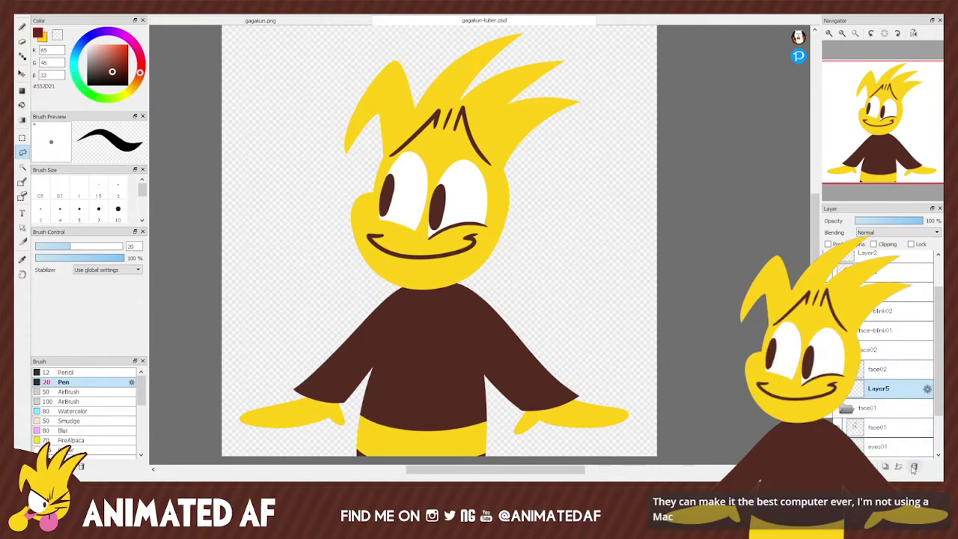
click(880, 430)
click(885, 466)
drag(887, 430, 892, 386)
click(862, 403)
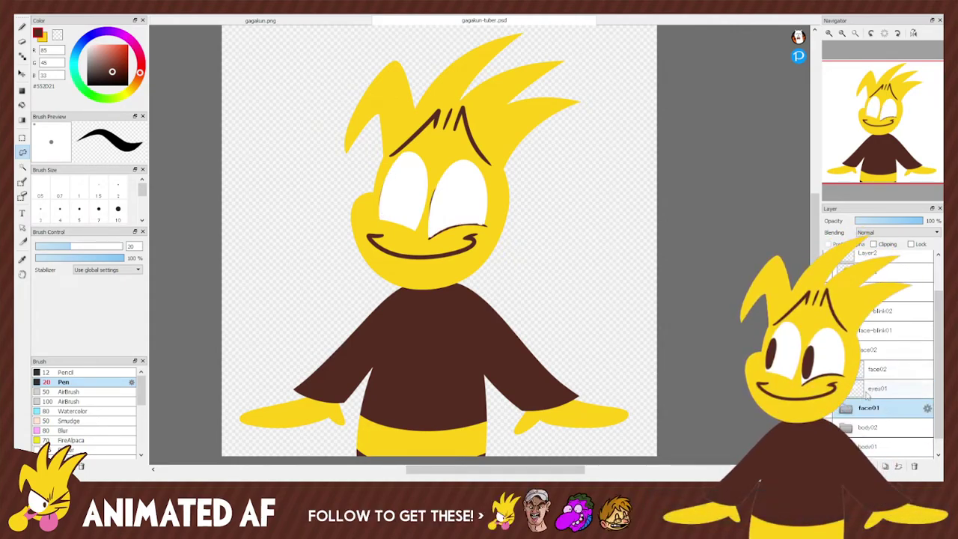
click(829, 369)
click(846, 349)
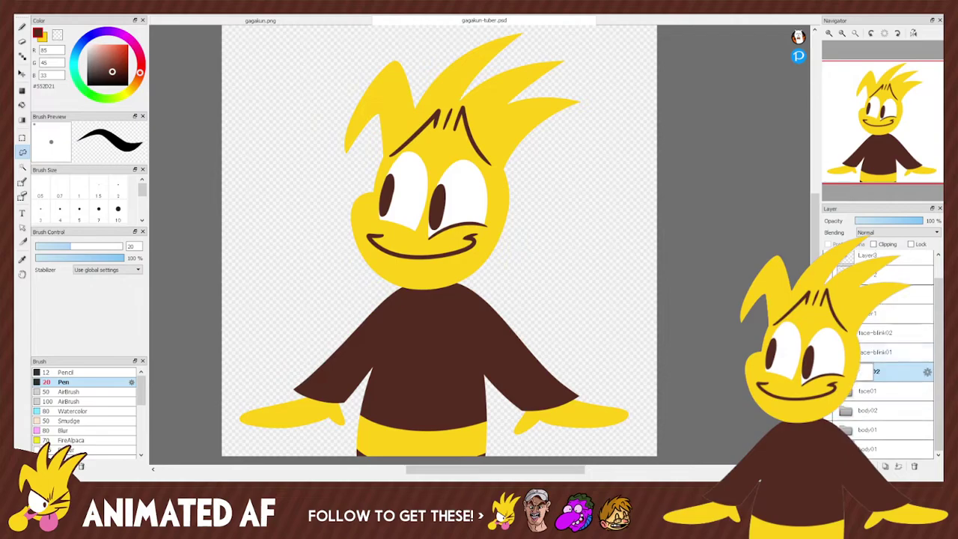
Check the layers inside the body02 folder and collapse it again.
click(845, 411)
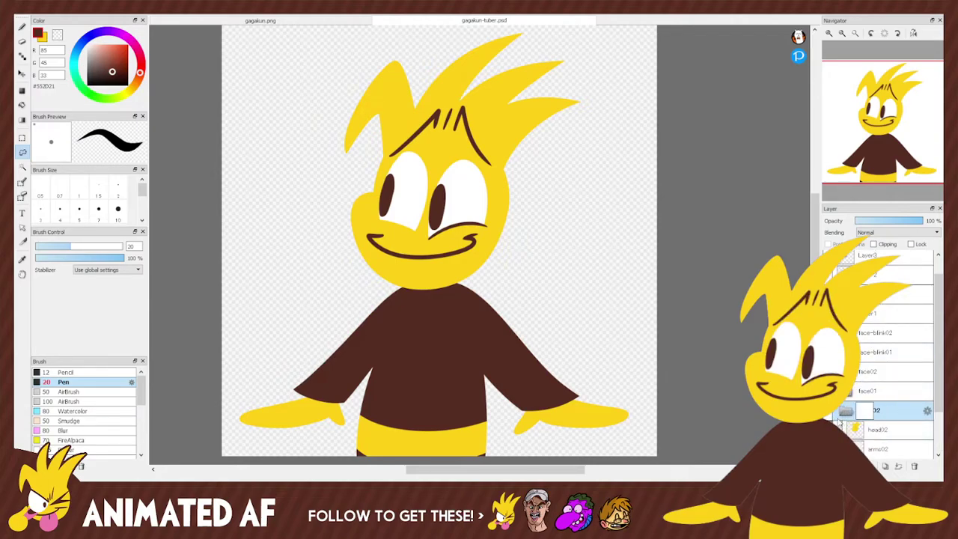
scroll(932, 404, down, 1)
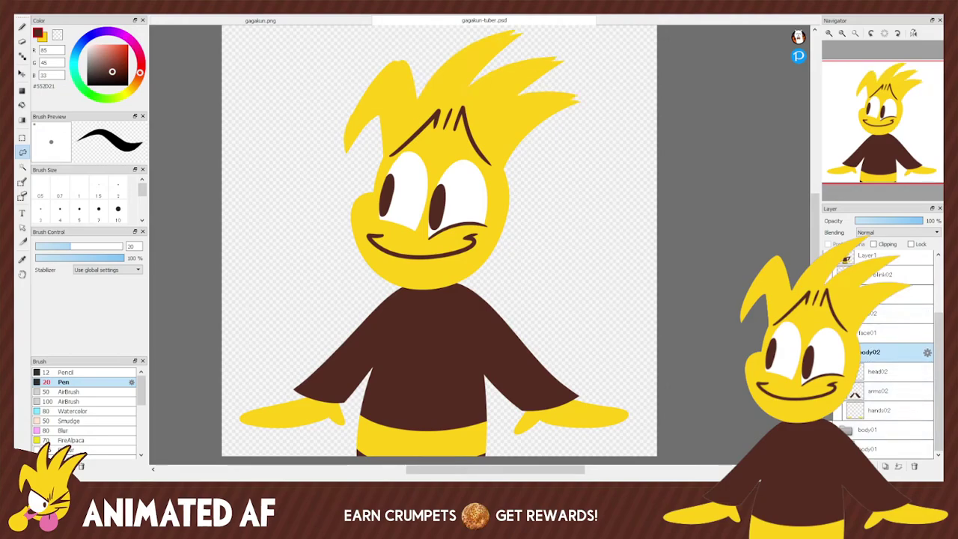
click(846, 352)
scroll(896, 448, up, 1)
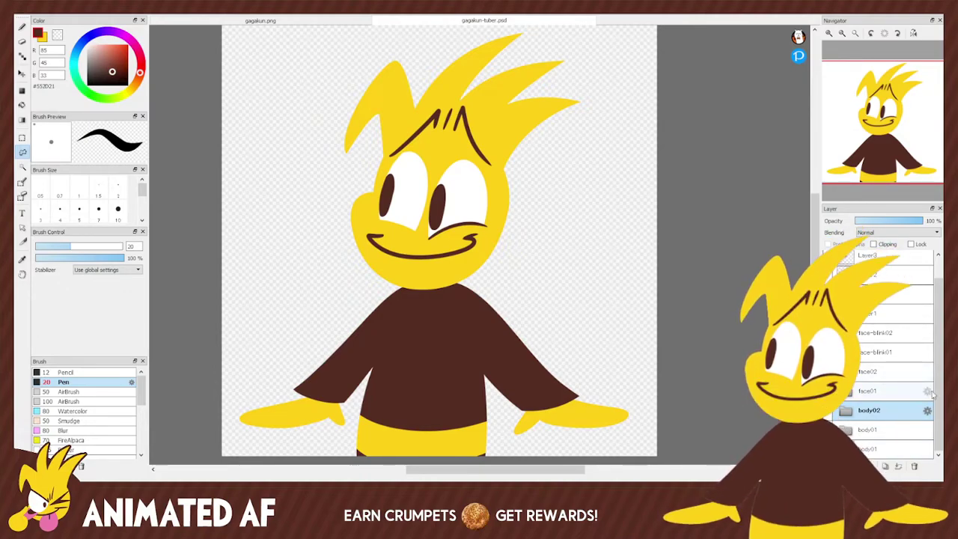
drag(937, 396, 935, 369)
scroll(936, 368, down, 1)
click(893, 372)
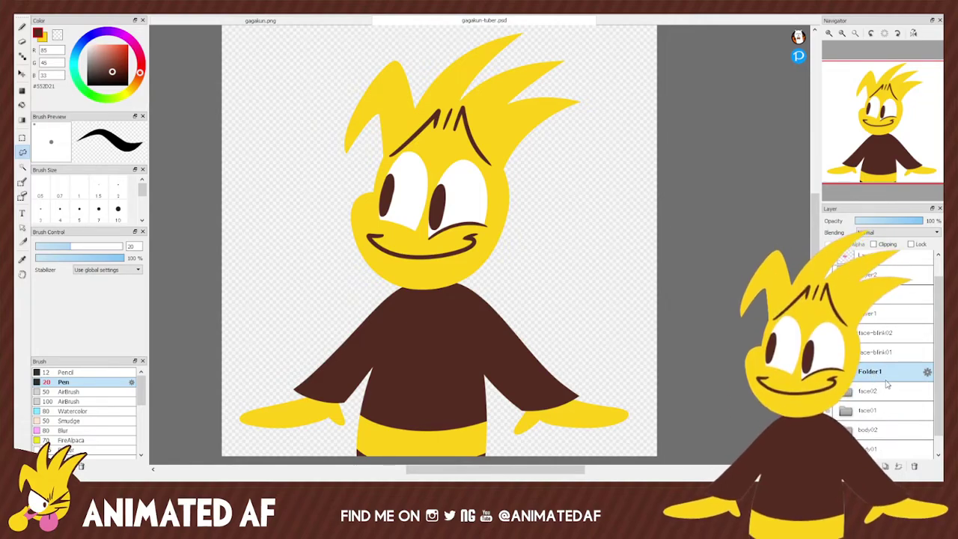
click(913, 465)
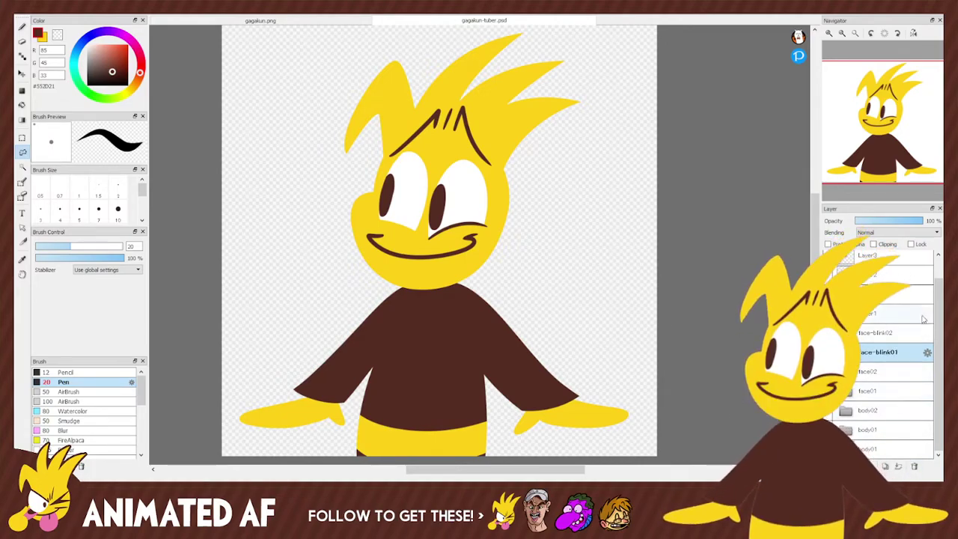
scroll(939, 288, up, 2)
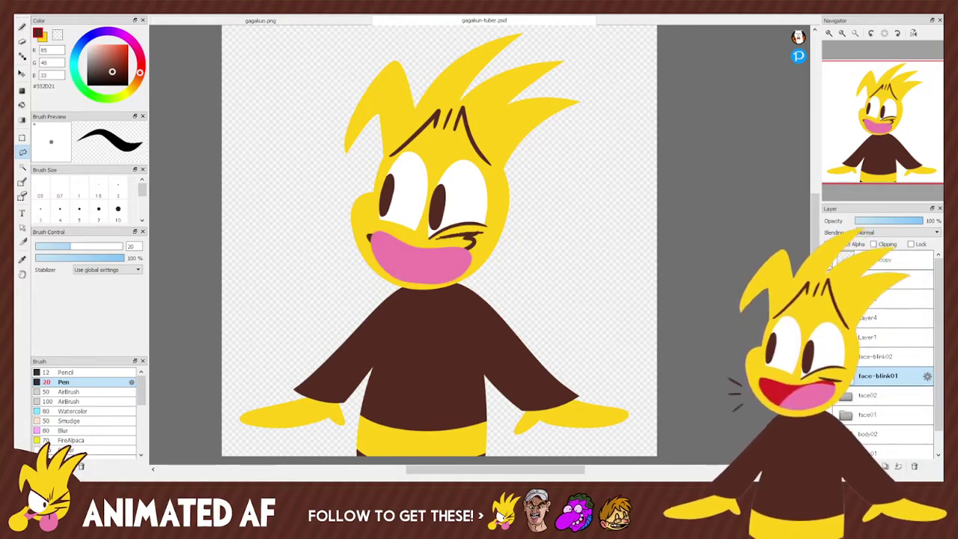
Delete all leftover layers above face-blink02, from the topmost copy layer down to Layer1.
click(878, 271)
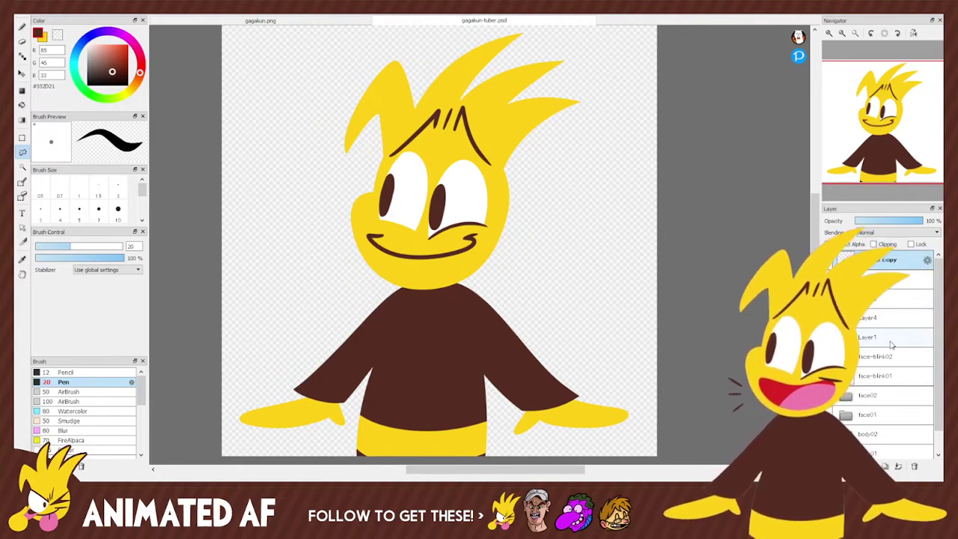
shift+click(891, 345)
click(915, 467)
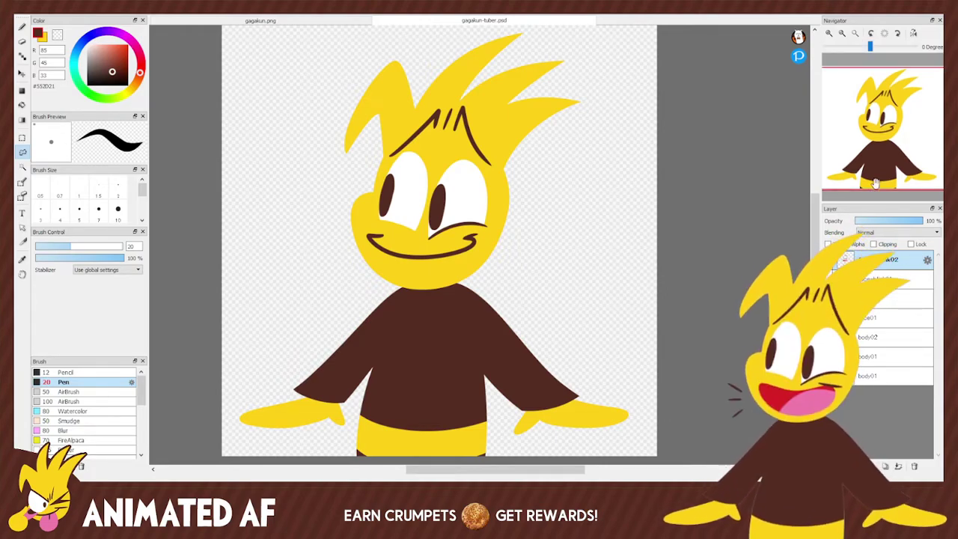
mouse_move(882, 146)
mouse_move(881, 146)
mouse_down()
mouse_move(882, 160)
mouse_move(871, 154)
mouse_move(883, 134)
mouse_up()
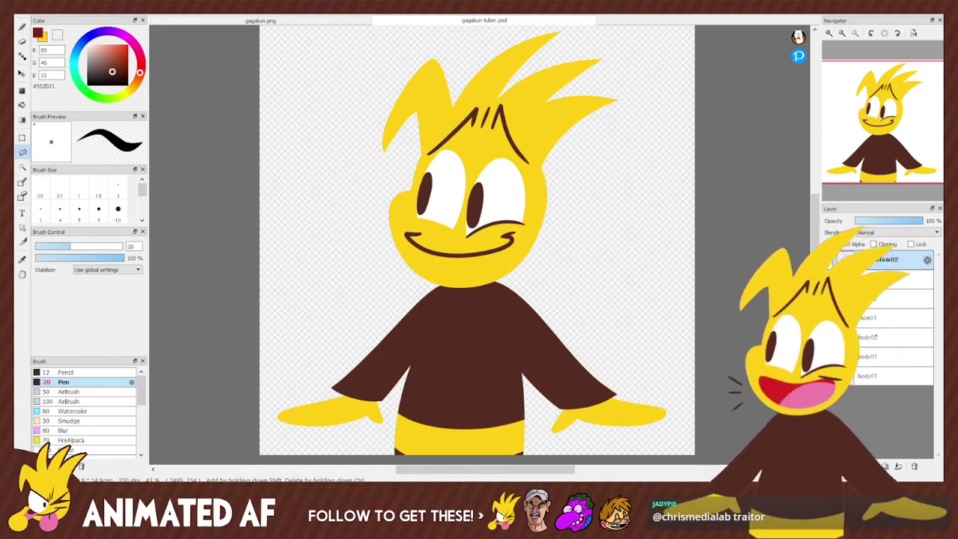
Switch to gagakun.ai in Illustrator and place a duplicate of the upper head in the empty area beside the artboard.
key(alt+Tab)
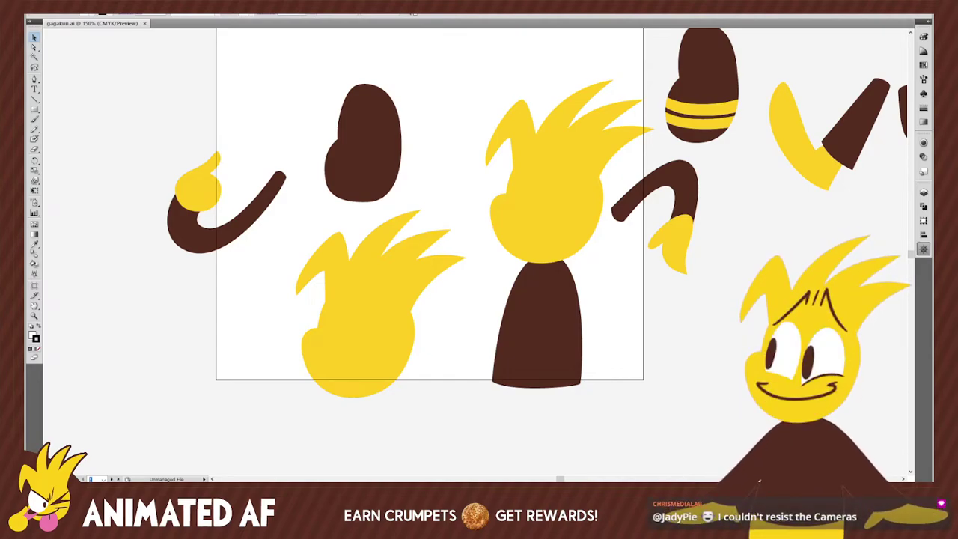
drag(841, 304, 914, 286)
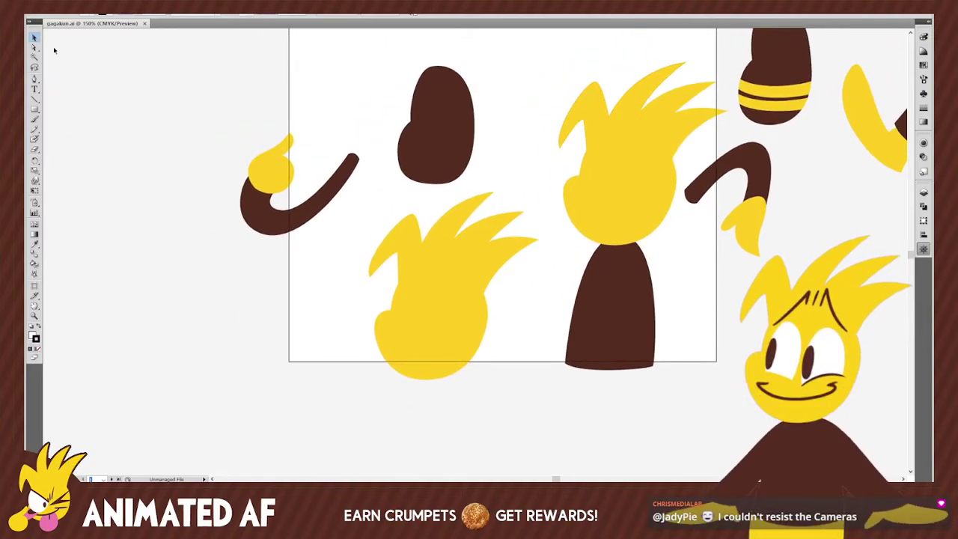
drag(559, 93, 676, 217)
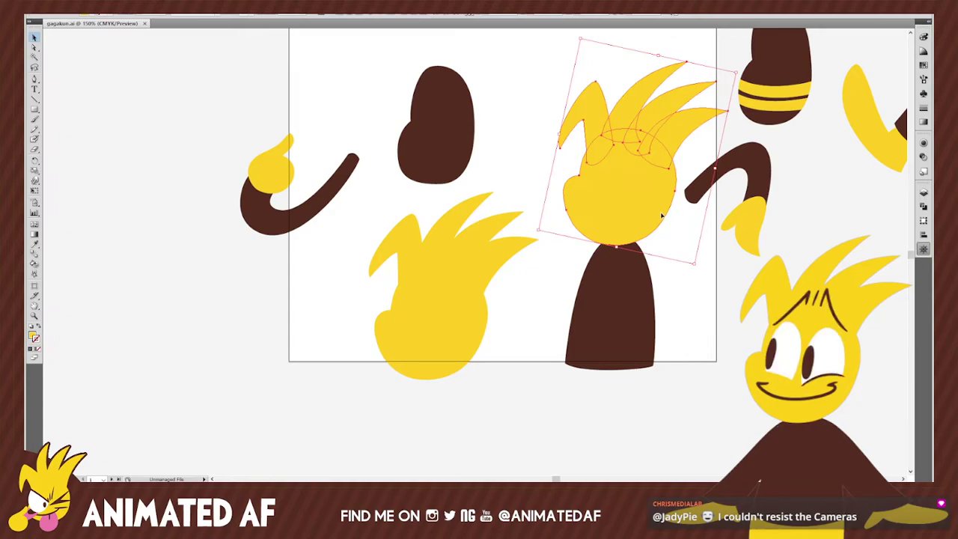
drag(649, 186, 203, 388)
click(310, 350)
drag(311, 350, 467, 338)
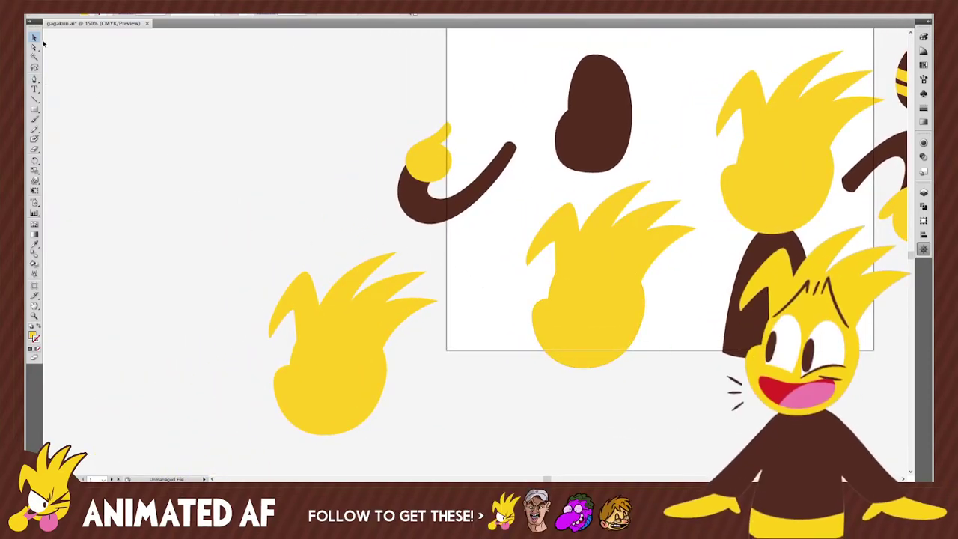
Reshape the three back hair spikes of the duplicated head so they sweep more steeply upward, adjusting their tips and curves.
mouse_move(323, 318)
mouse_down()
mouse_move(342, 299)
mouse_move(391, 324)
mouse_move(433, 328)
mouse_move(449, 320)
mouse_move(435, 284)
mouse_up()
drag(388, 249, 449, 264)
click(452, 362)
click(35, 47)
drag(436, 300, 410, 250)
click(380, 273)
drag(338, 257, 356, 265)
drag(410, 250, 405, 250)
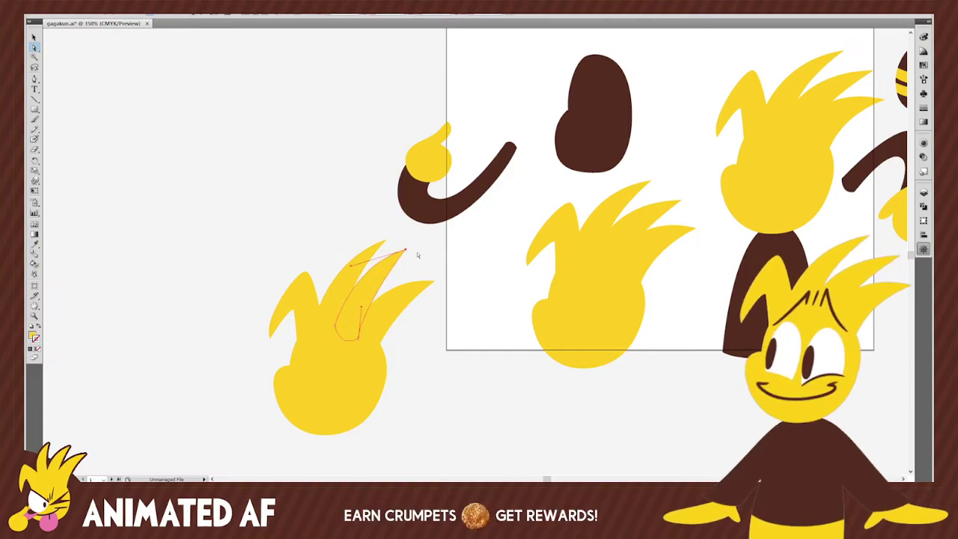
drag(436, 283, 373, 278)
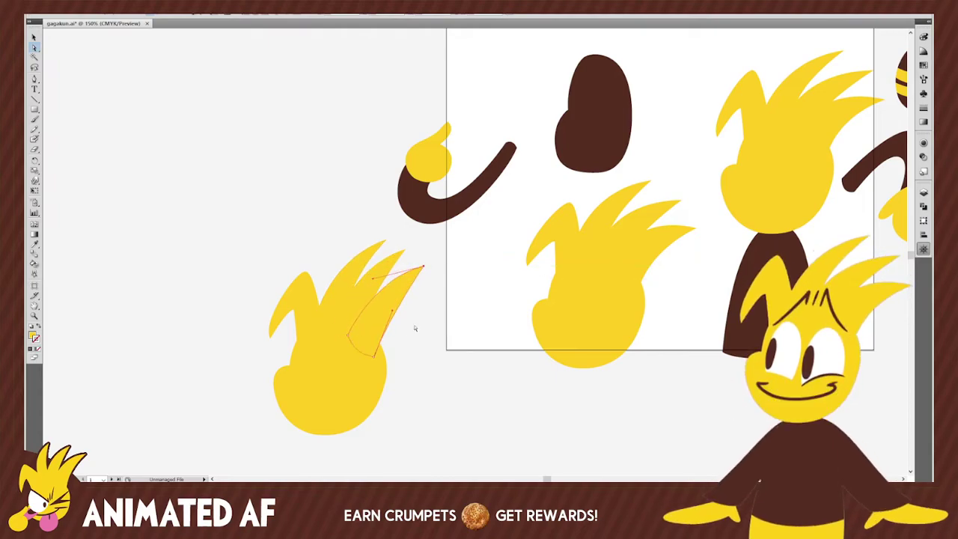
drag(381, 322, 387, 321)
click(505, 376)
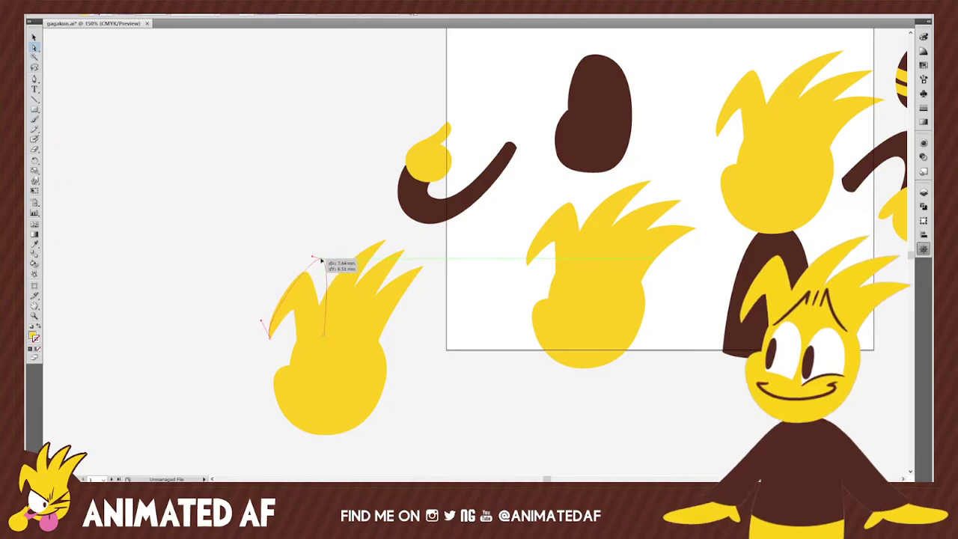
Raise the front hair tuft's peak and tip and reshape its inner corner so it leans toward the back spikes.
drag(271, 288, 272, 318)
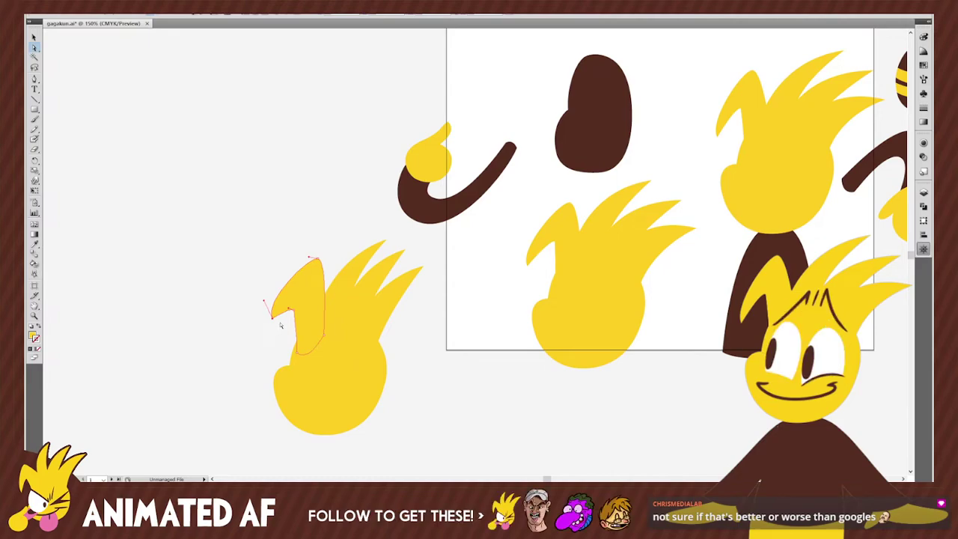
mouse_move(290, 317)
mouse_down()
mouse_move(305, 295)
mouse_move(301, 306)
mouse_up()
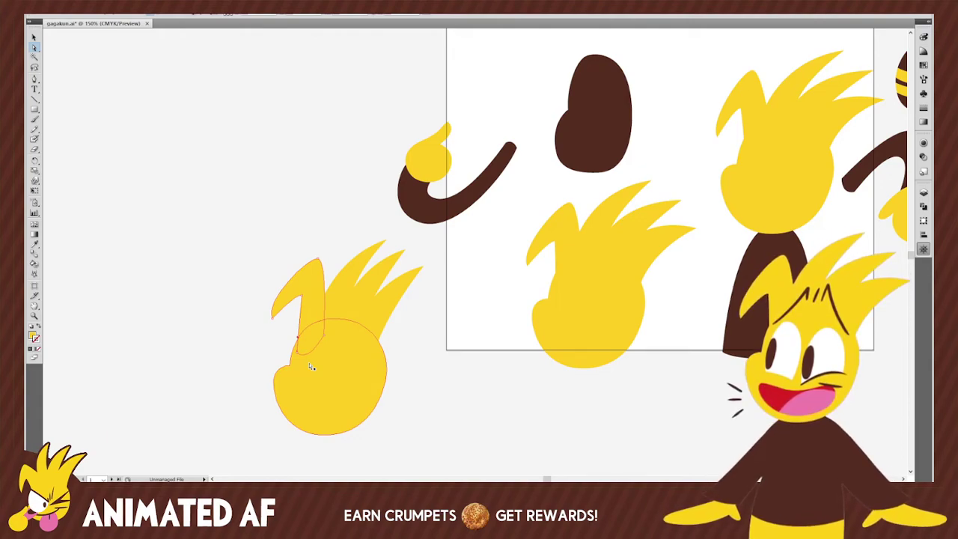
key(z)
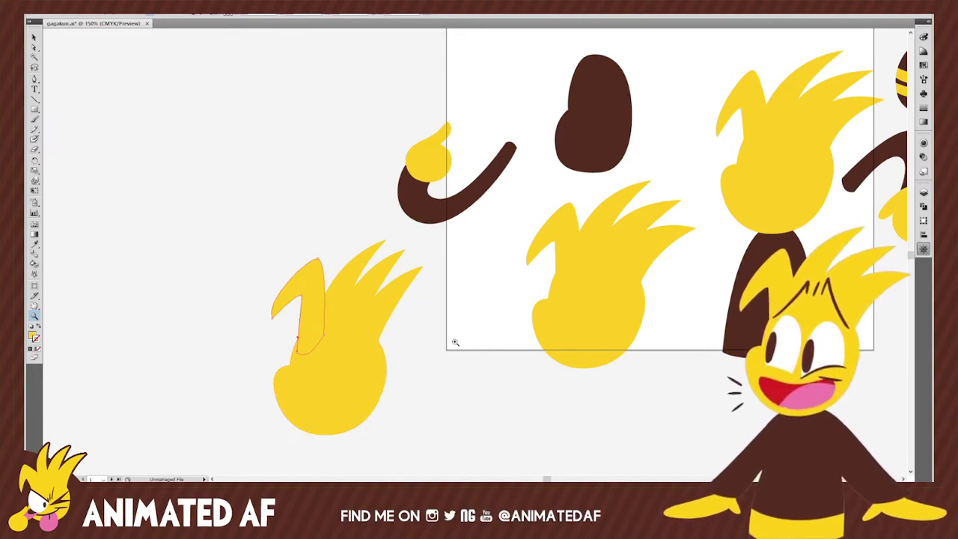
click(35, 47)
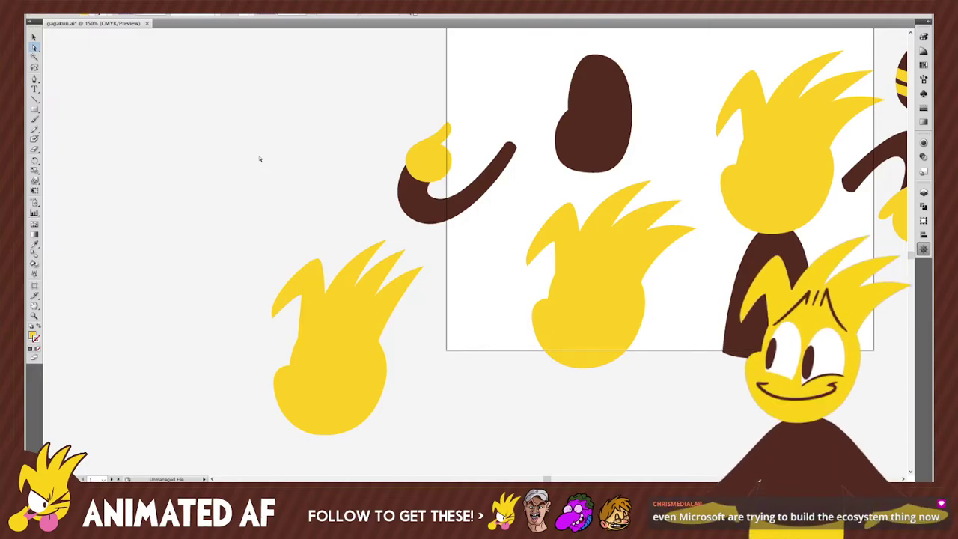
drag(479, 255, 520, 254)
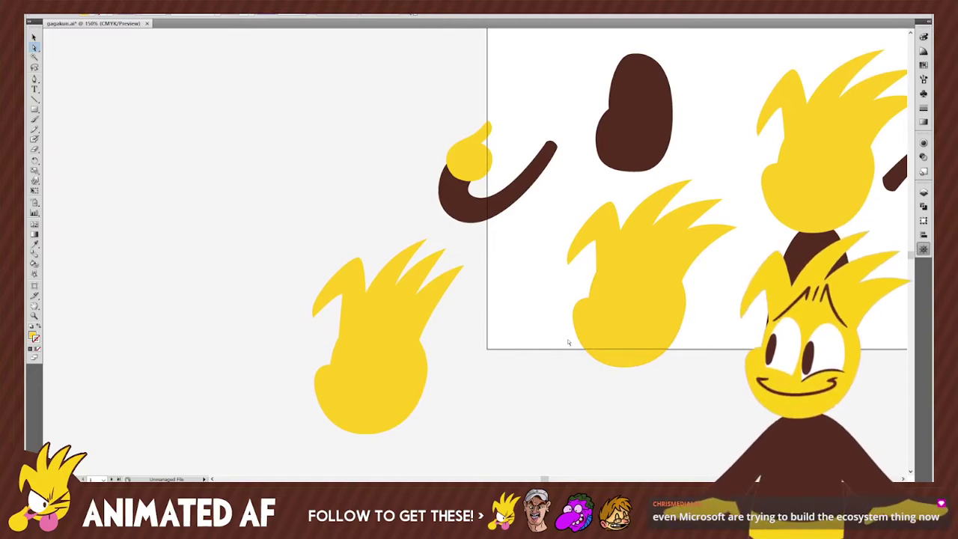
drag(356, 257, 366, 259)
drag(340, 298, 344, 287)
click(385, 246)
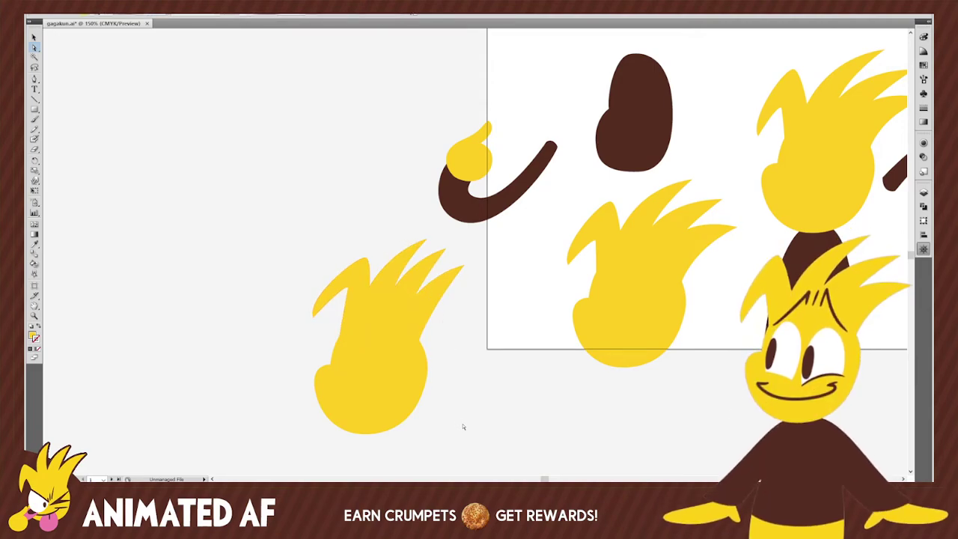
Reshape the duplicated head's chin and cheek curves and pull the back of the head inward to make it narrower.
mouse_move(350, 434)
mouse_down()
mouse_move(364, 432)
mouse_move(355, 436)
mouse_up()
mouse_move(320, 399)
mouse_down()
mouse_move(315, 390)
mouse_move(317, 410)
mouse_up()
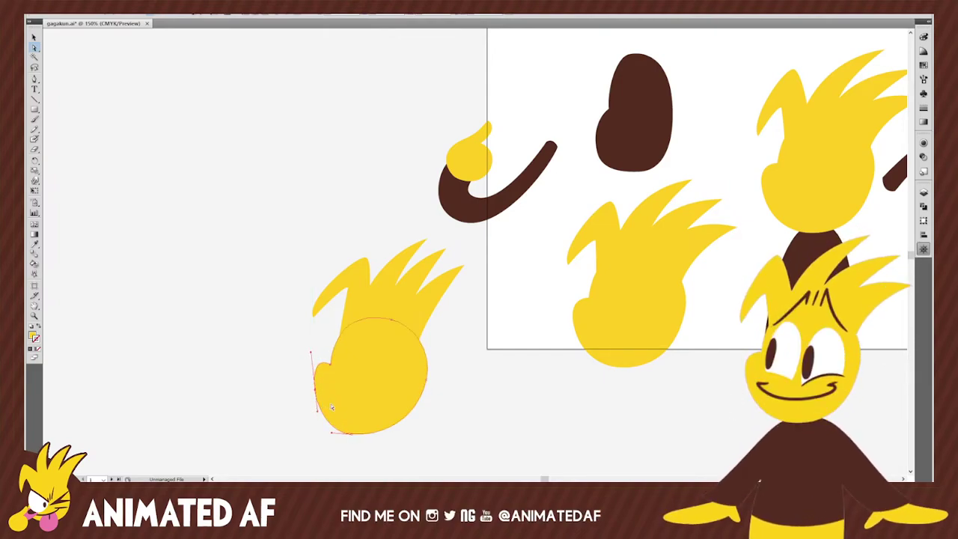
drag(433, 386, 433, 360)
click(479, 400)
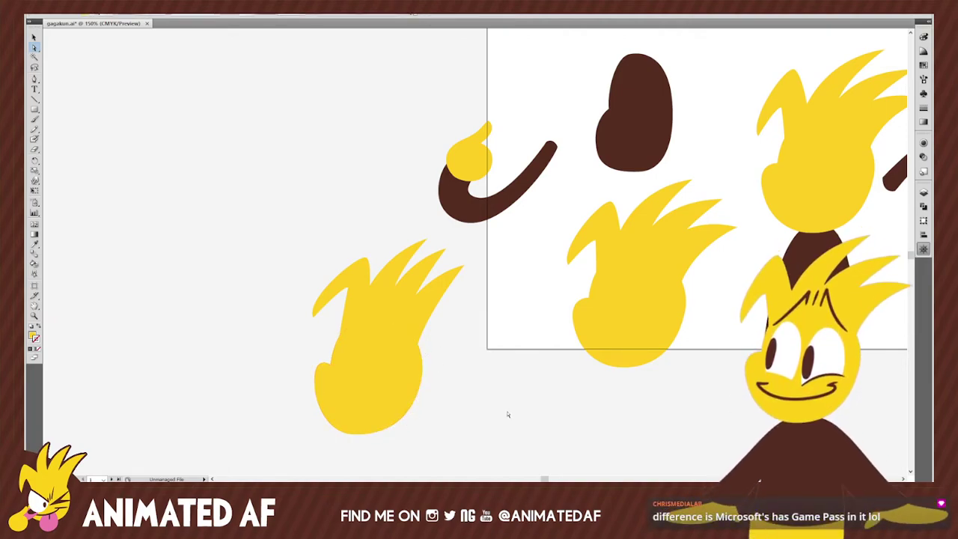
Pull the front tuft's tip inward, refine its peak, and smooth the edge where its base meets the forehead.
drag(315, 316, 318, 309)
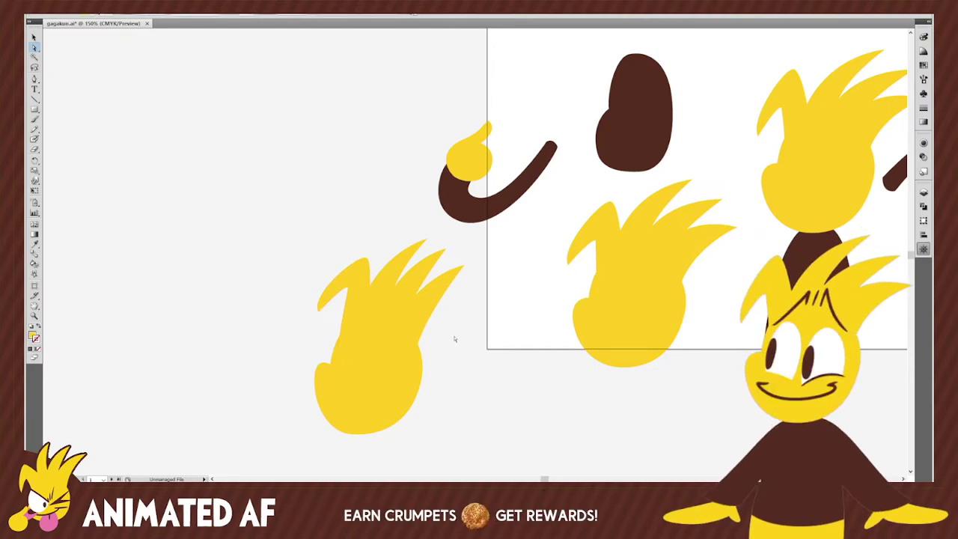
click(369, 256)
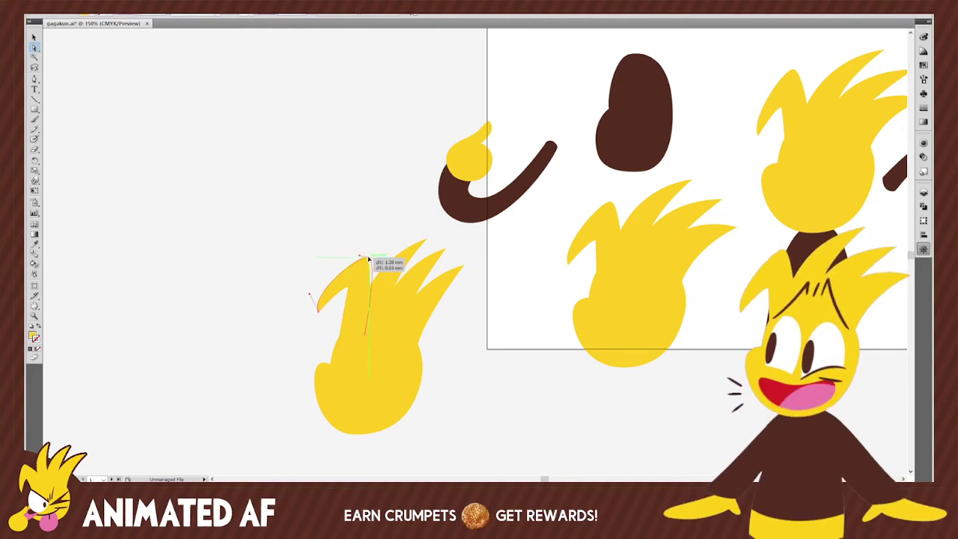
click(490, 348)
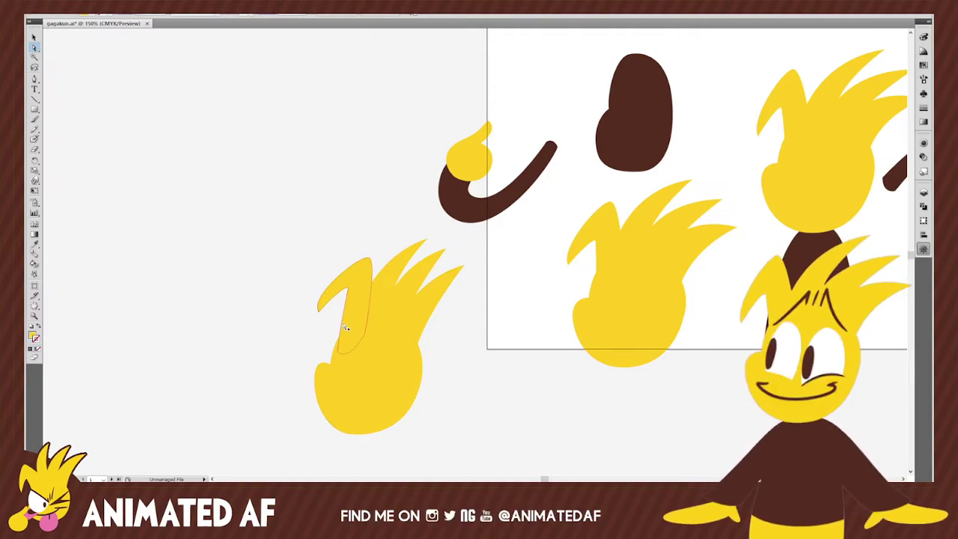
drag(338, 353, 336, 324)
click(449, 404)
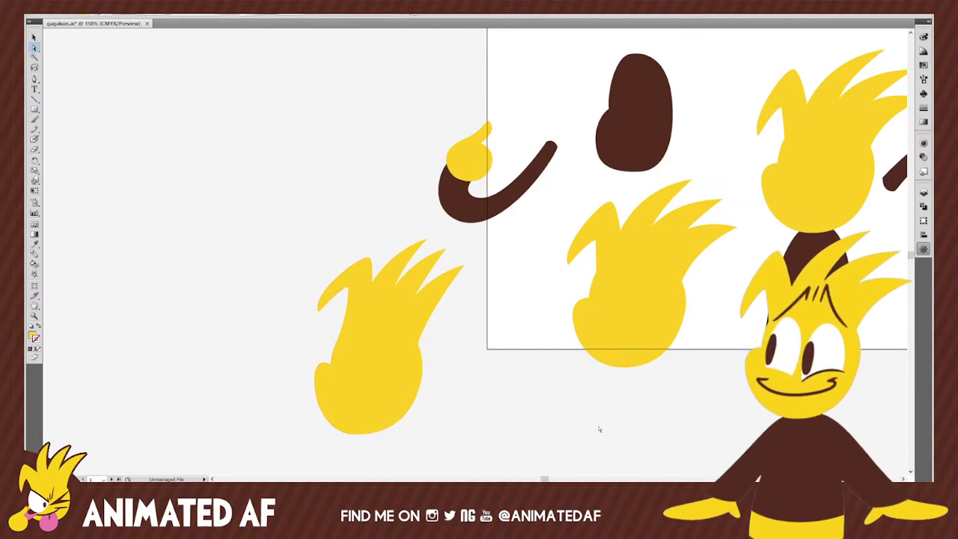
click(346, 334)
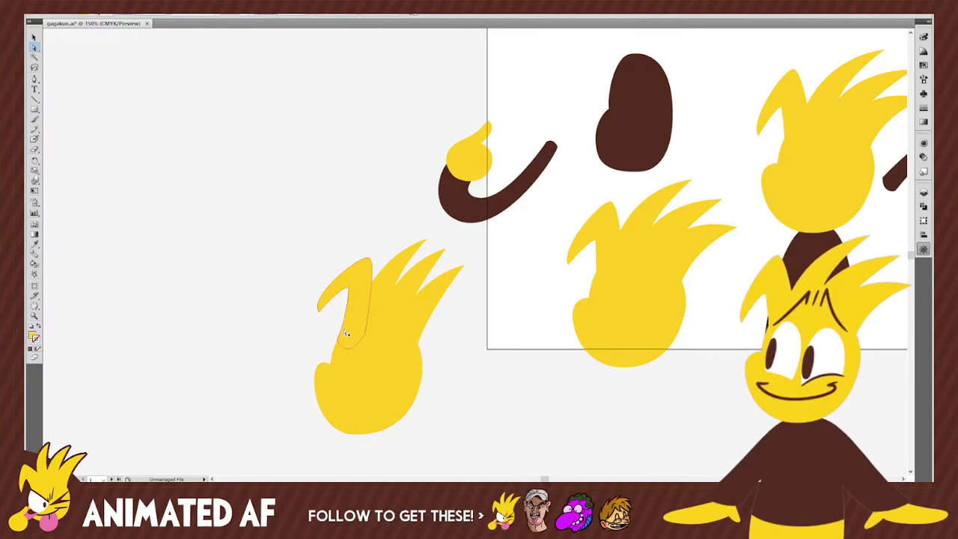
mouse_move(340, 341)
mouse_down()
mouse_move(342, 324)
mouse_move(342, 349)
mouse_move(345, 329)
mouse_up()
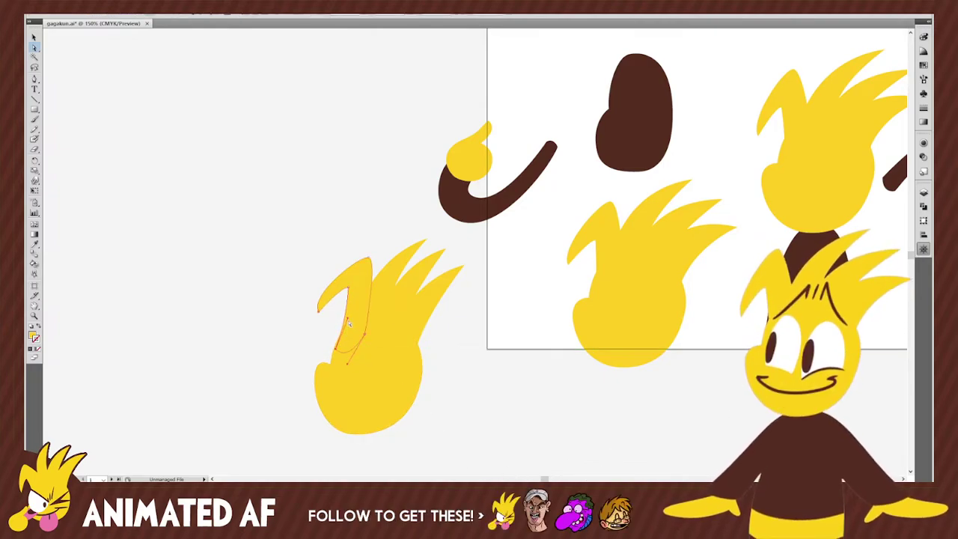
click(463, 352)
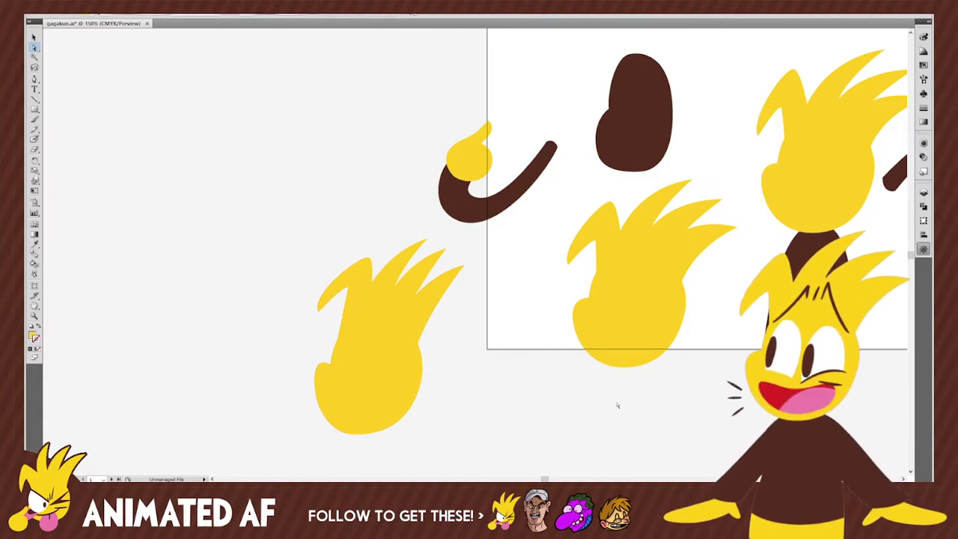
Shift the front tuft's inner corner and peak closer to the back spikes and adjust the curve at its tip.
click(357, 292)
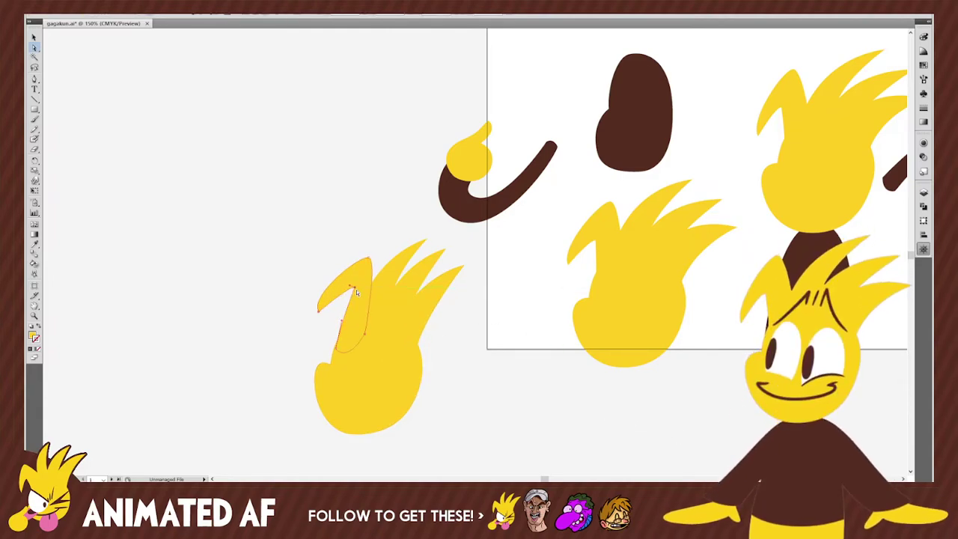
drag(365, 267, 374, 259)
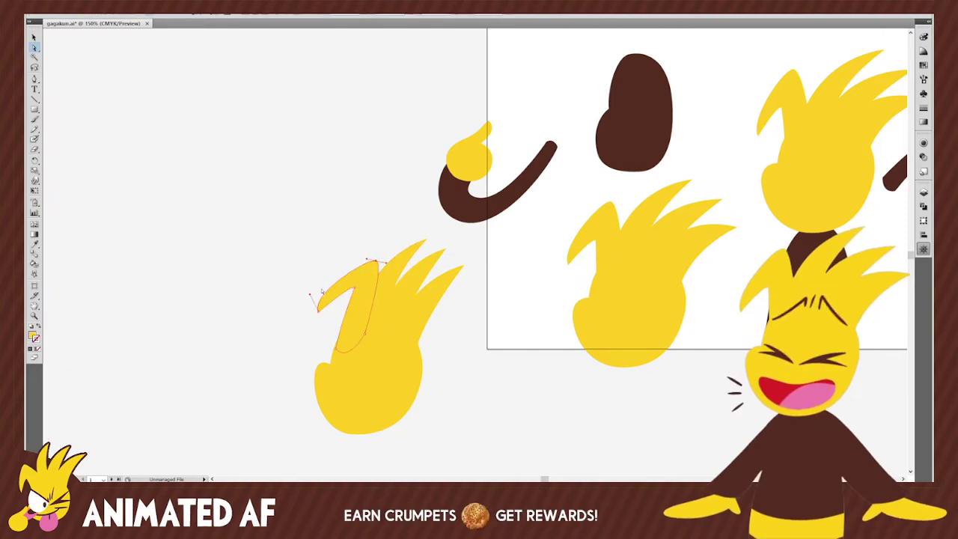
drag(316, 293, 320, 300)
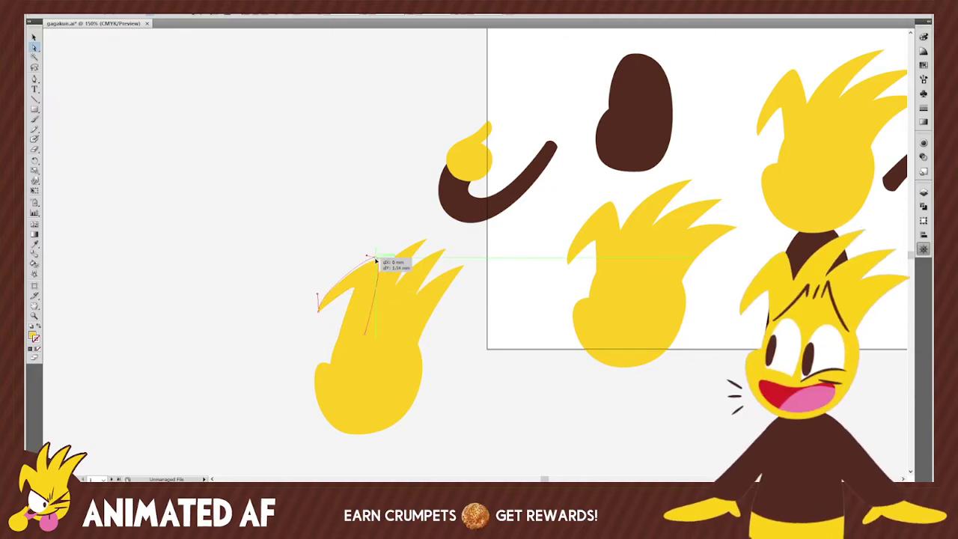
click(554, 373)
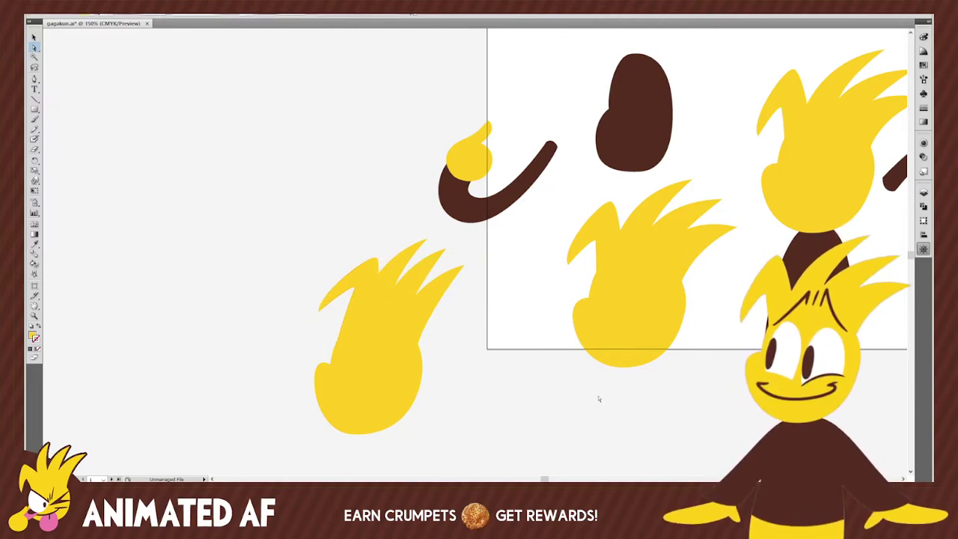
Extend the front tuft's base down to the nose for a straighter forehead and nudge its peak slightly forward.
click(342, 333)
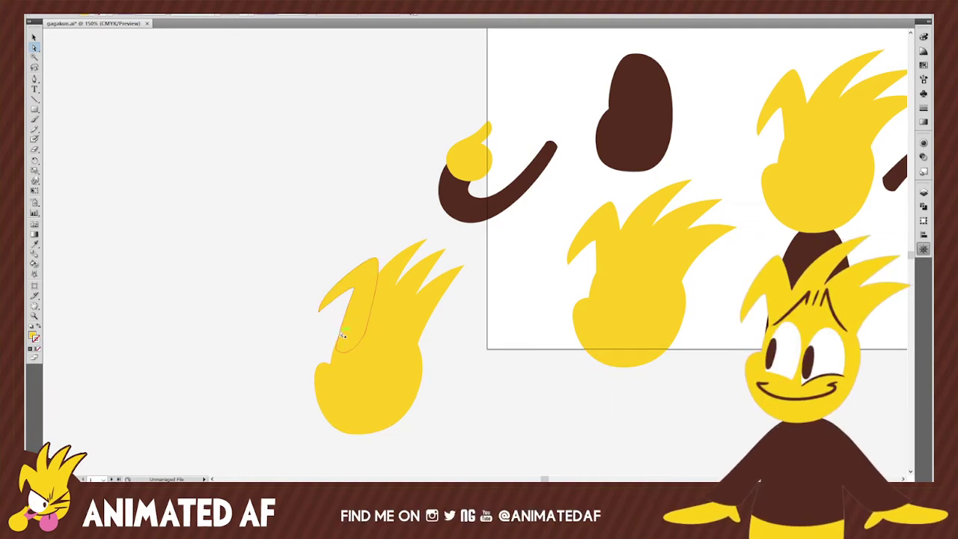
drag(336, 352, 326, 365)
click(320, 351)
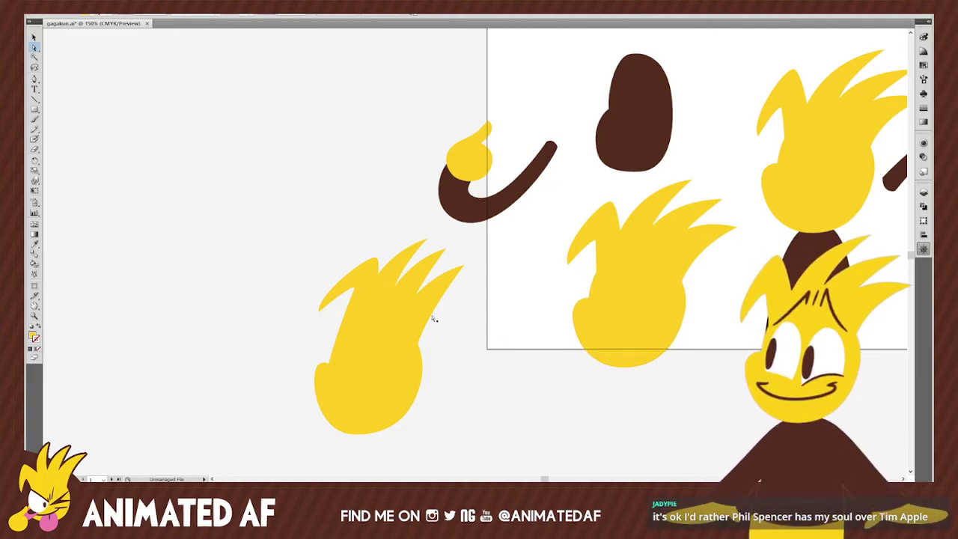
drag(378, 257, 370, 257)
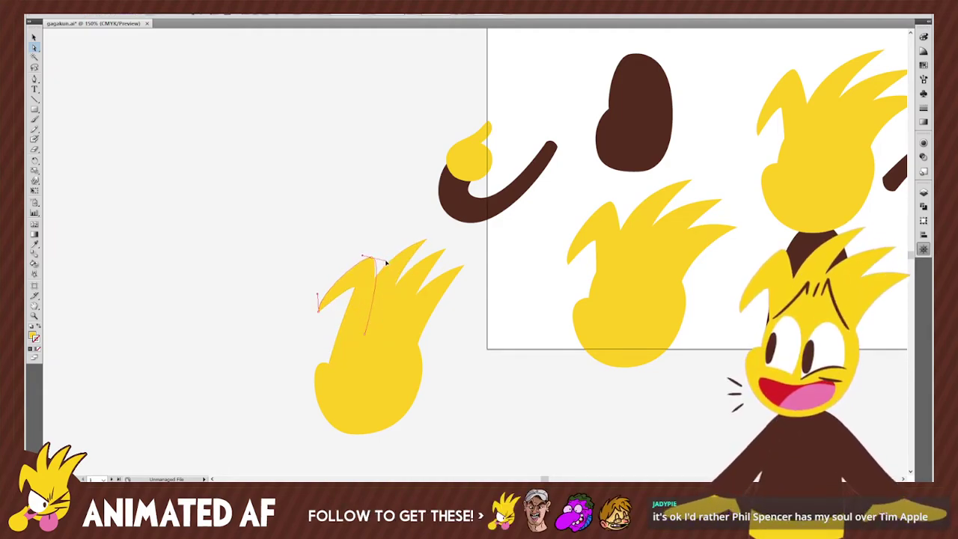
click(523, 403)
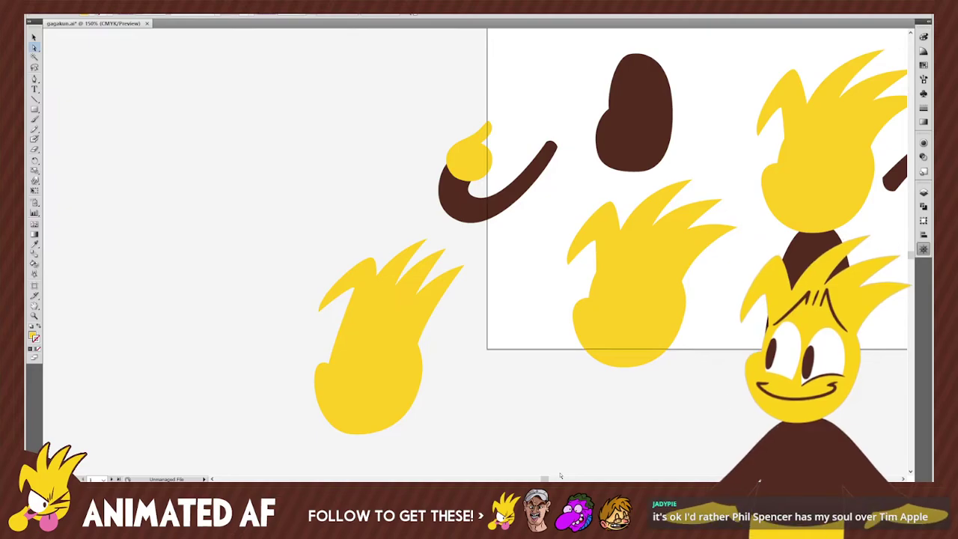
Select all shapes of the reshaped head and switch to gagakun-tuber.psd in Photoshop.
key(v)
drag(388, 299, 299, 287)
drag(214, 250, 381, 419)
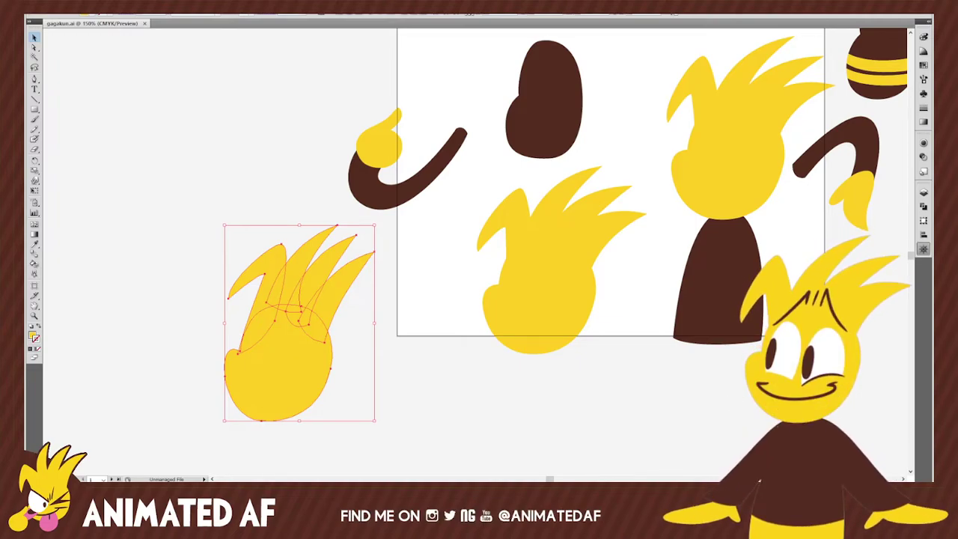
key(alt+Tab)
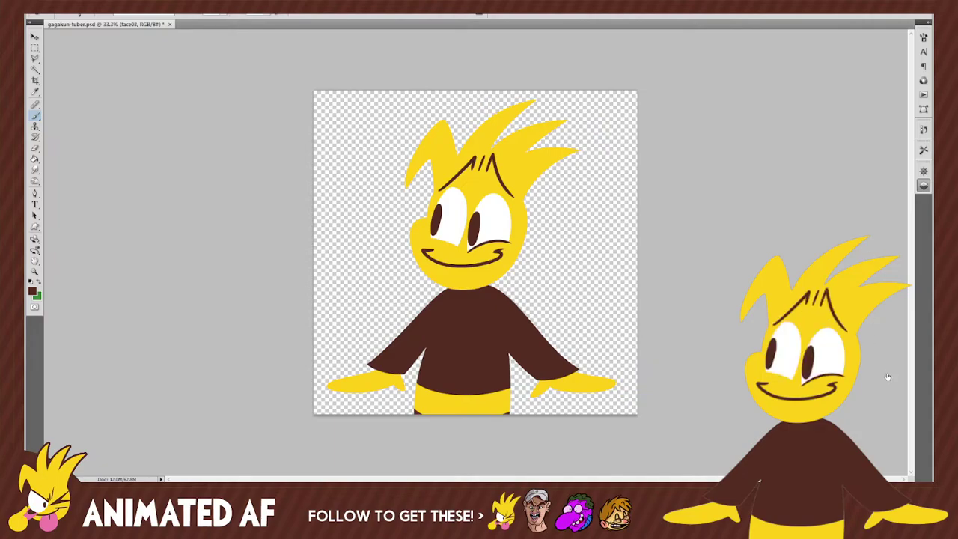
Paste the reshaped head as a vector smart object over the original head and blend it so the face shows through.
key(ctrl+shift+alt+n)
drag(653, 270, 251, 86)
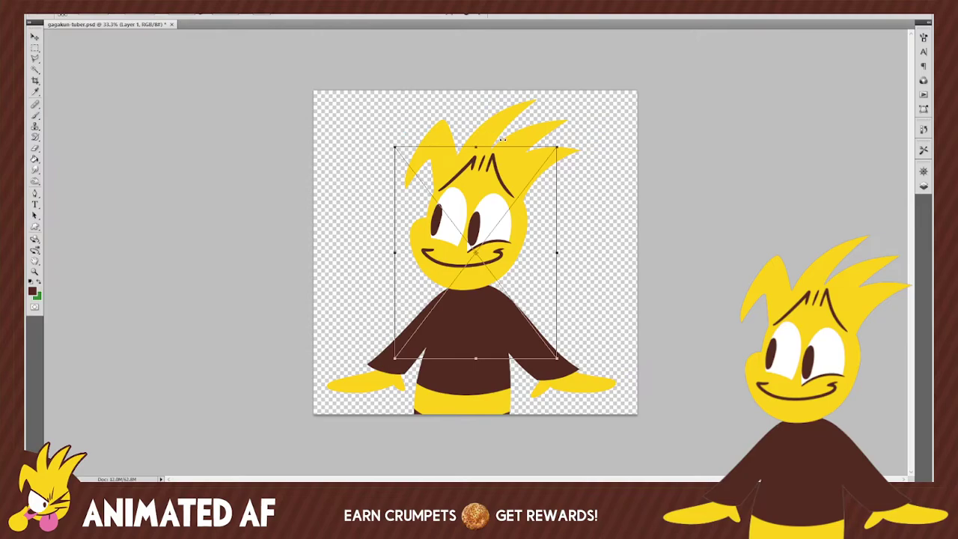
drag(512, 293, 528, 227)
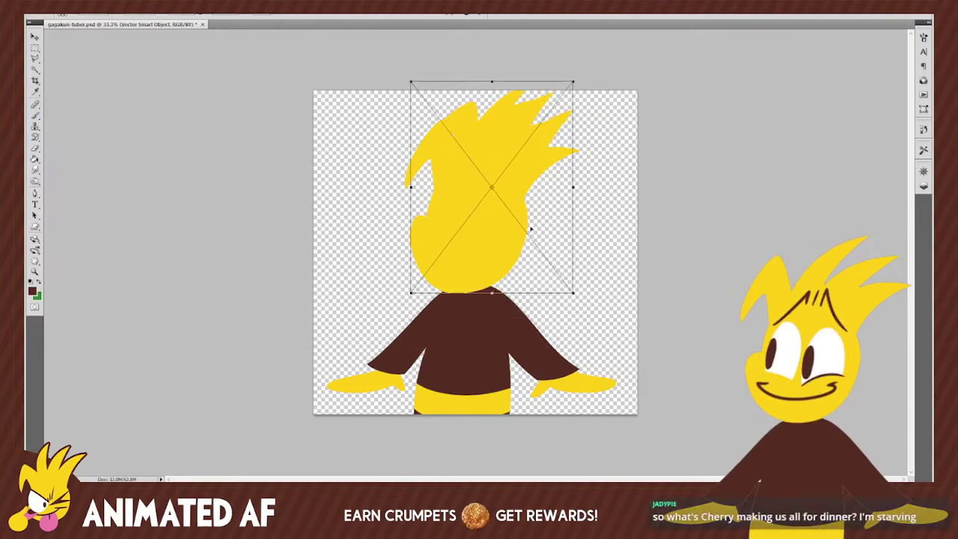
key(Return)
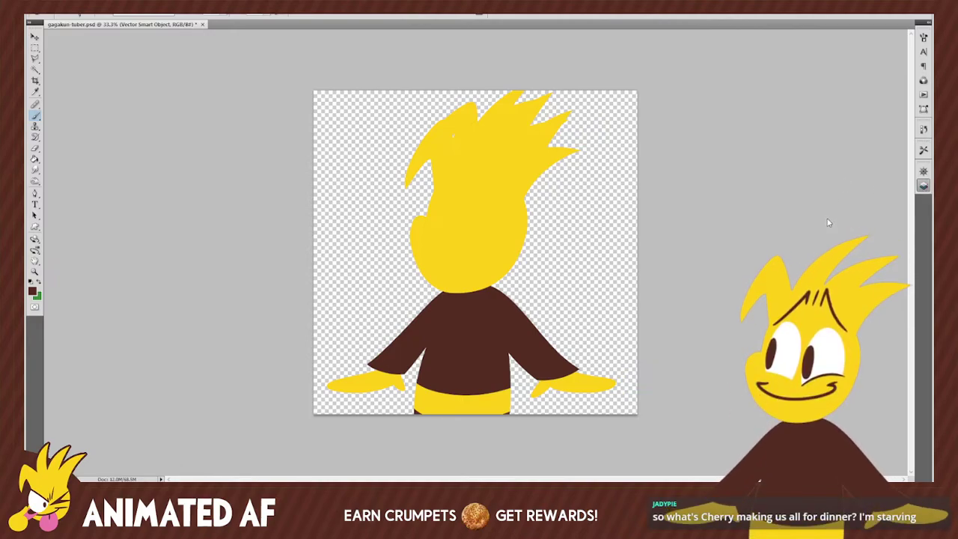
key(ctrl+v)
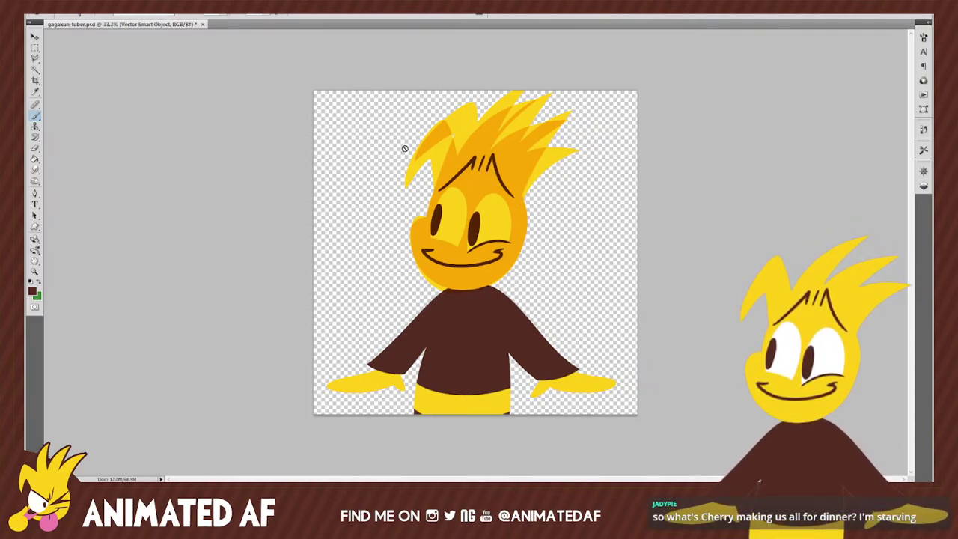
Move the pasted head and rotate it slightly clockwise so its chin and cheek line up with the original head.
click(34, 37)
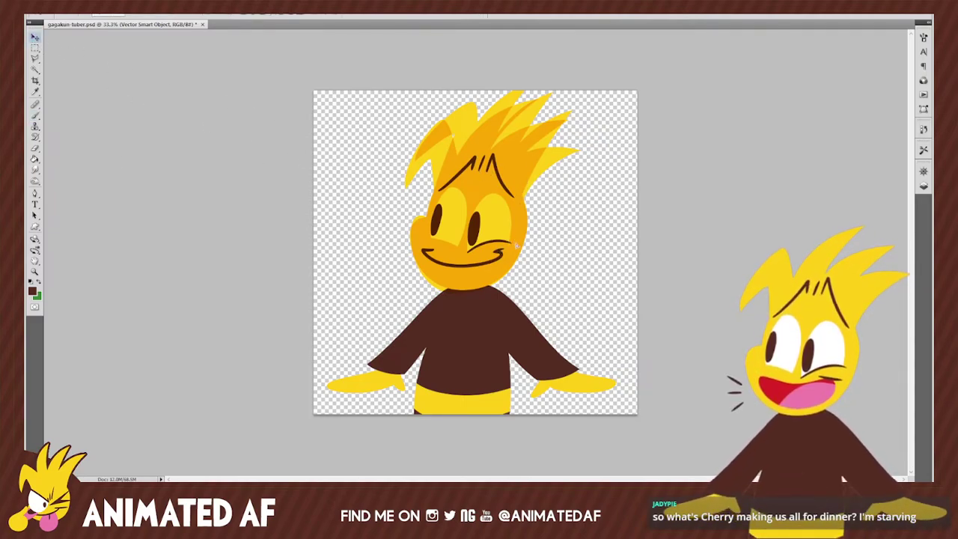
drag(510, 234, 517, 239)
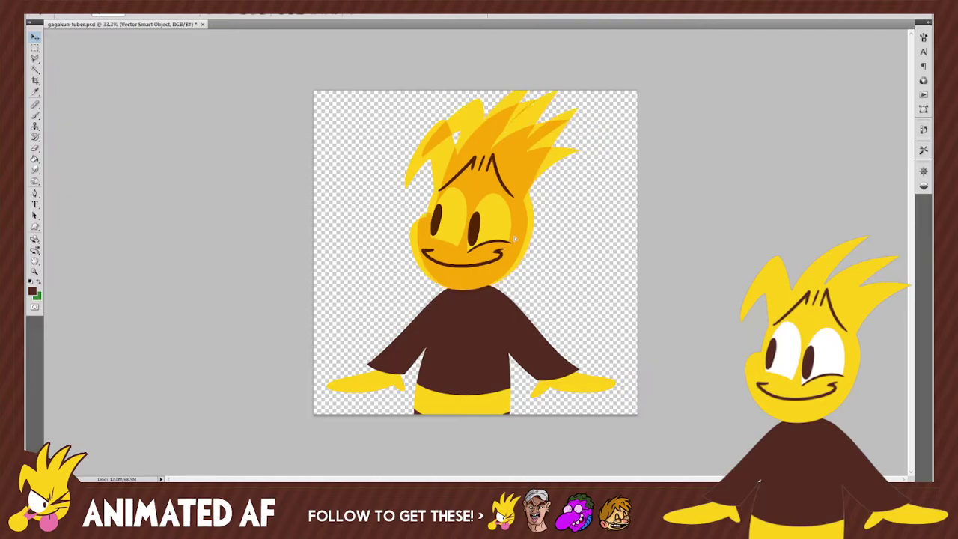
key(ctrl+t)
drag(602, 165, 605, 180)
drag(498, 235, 502, 239)
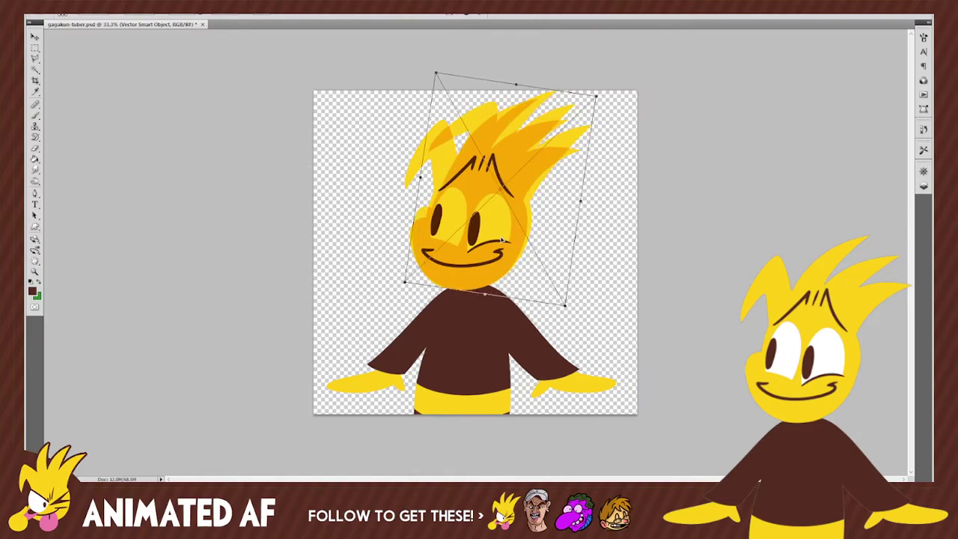
drag(597, 194, 599, 194)
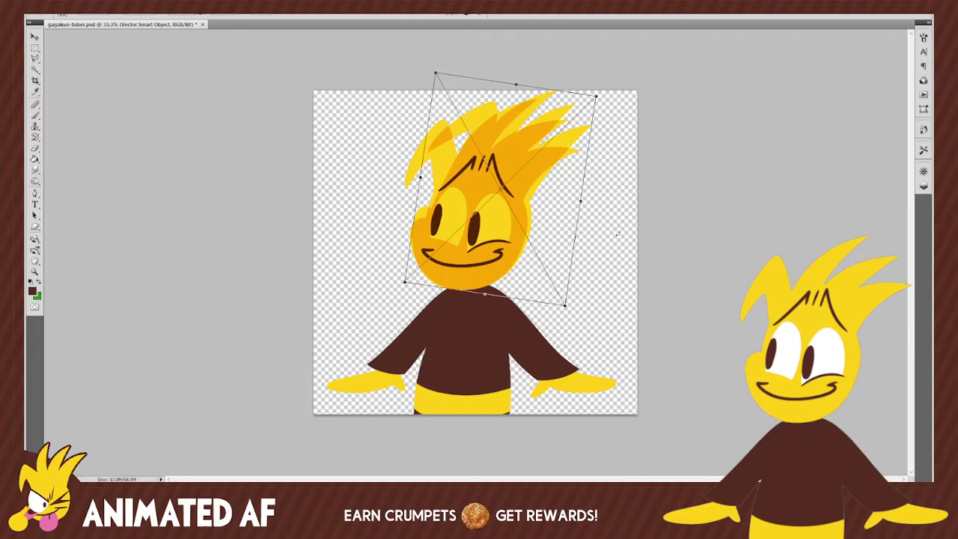
key(Return)
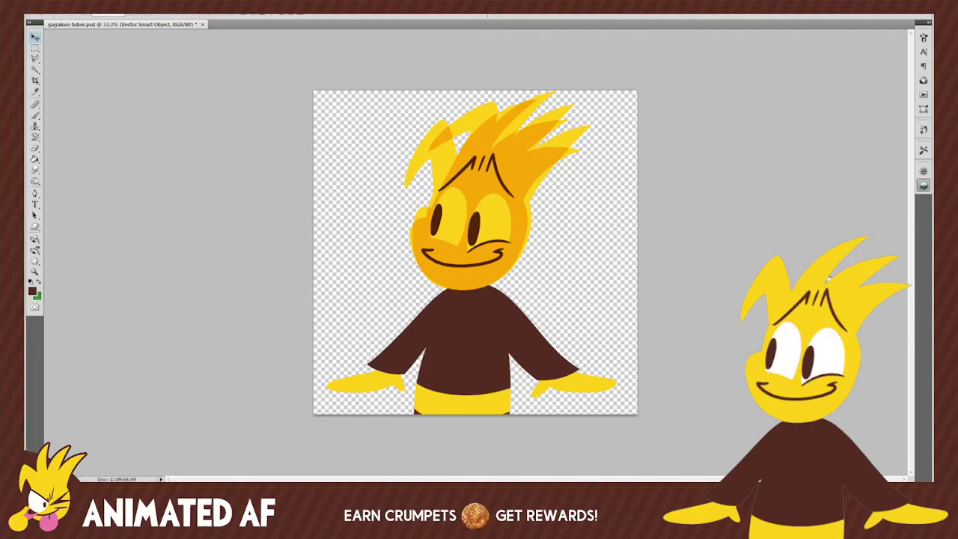
Restore the pasted head's normal blending and hide the original head, the face and the arms.
key(alt+bracketleft)
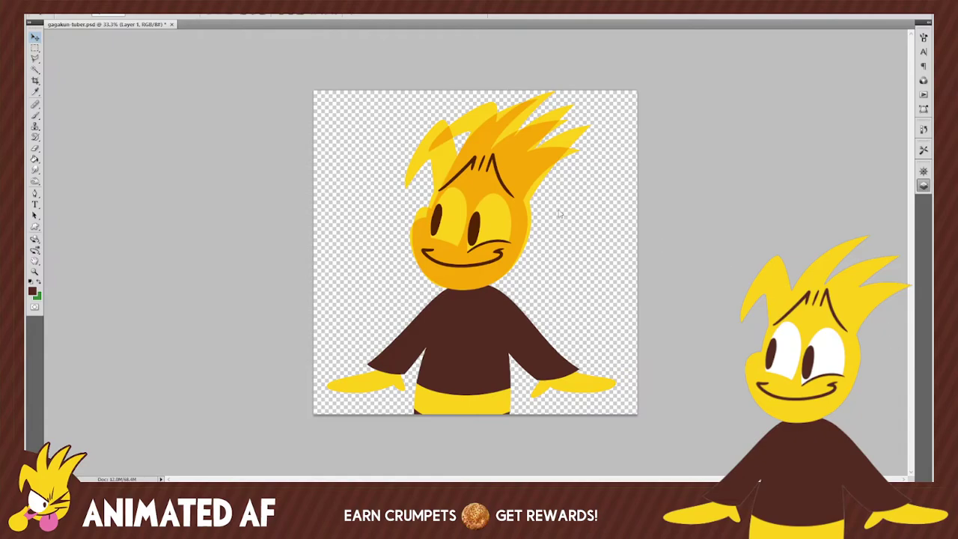
key(alt+bracketright)
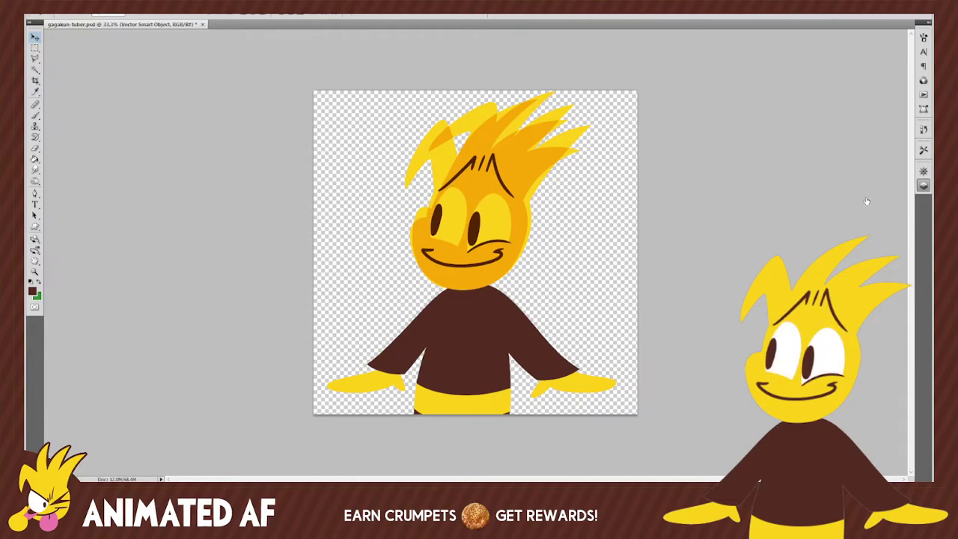
key(ctrl+comma)
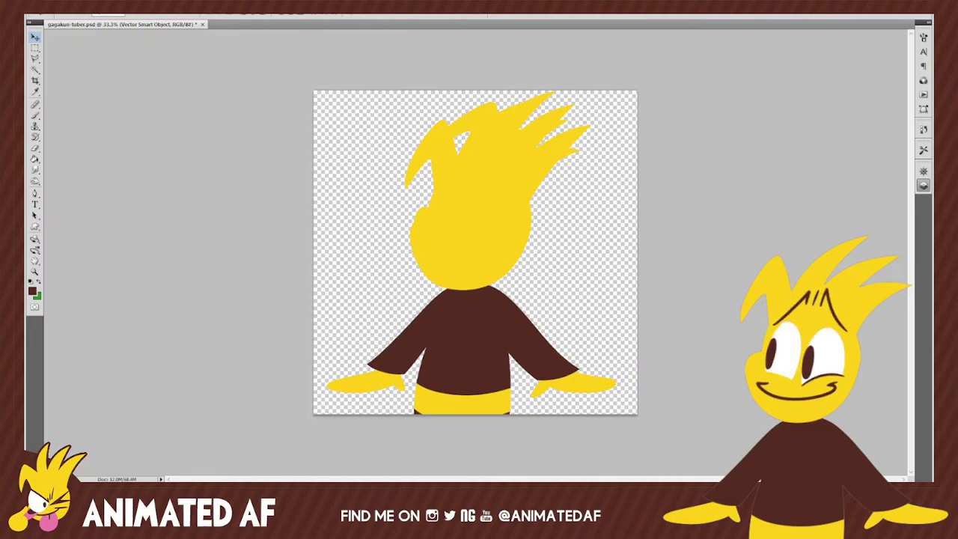
key(ctrl+comma)
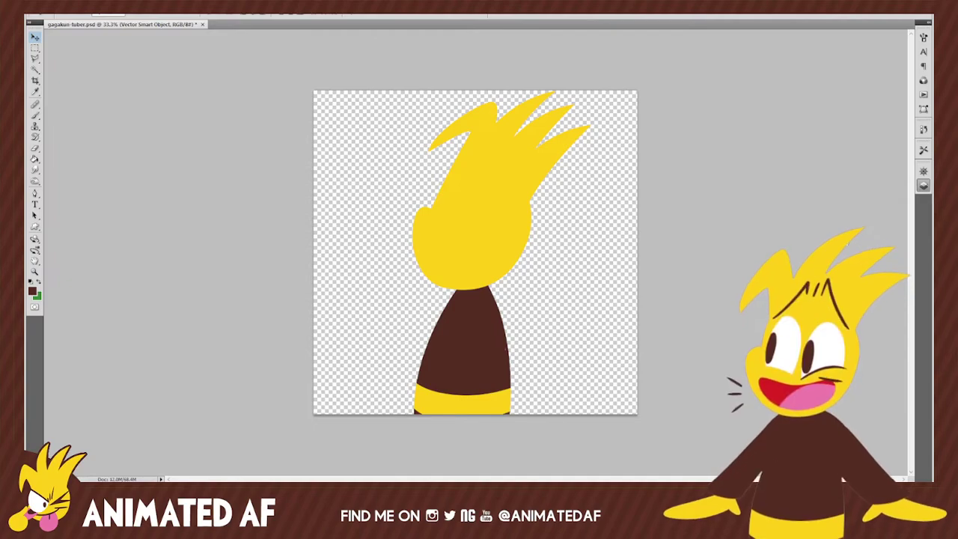
key(alt+bracketleft)
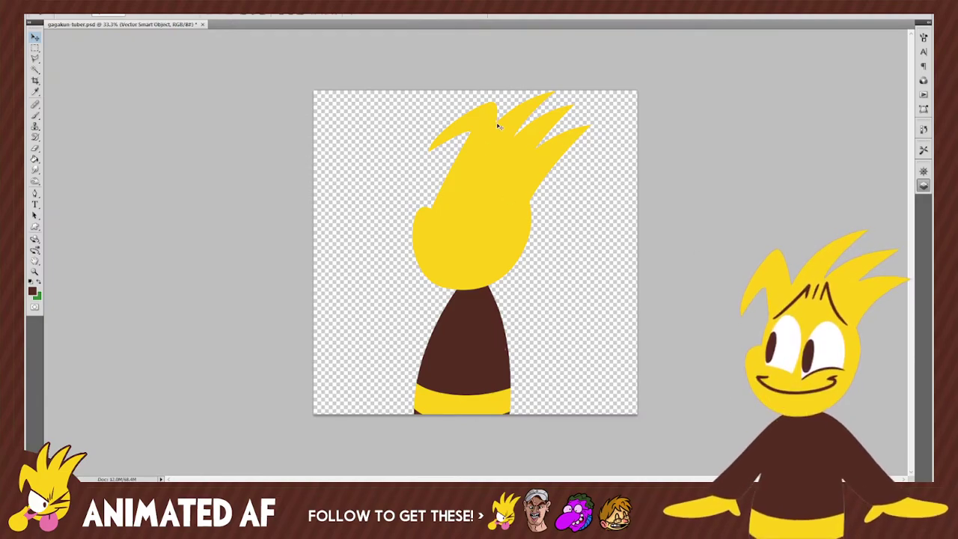
key(alt+bracketright)
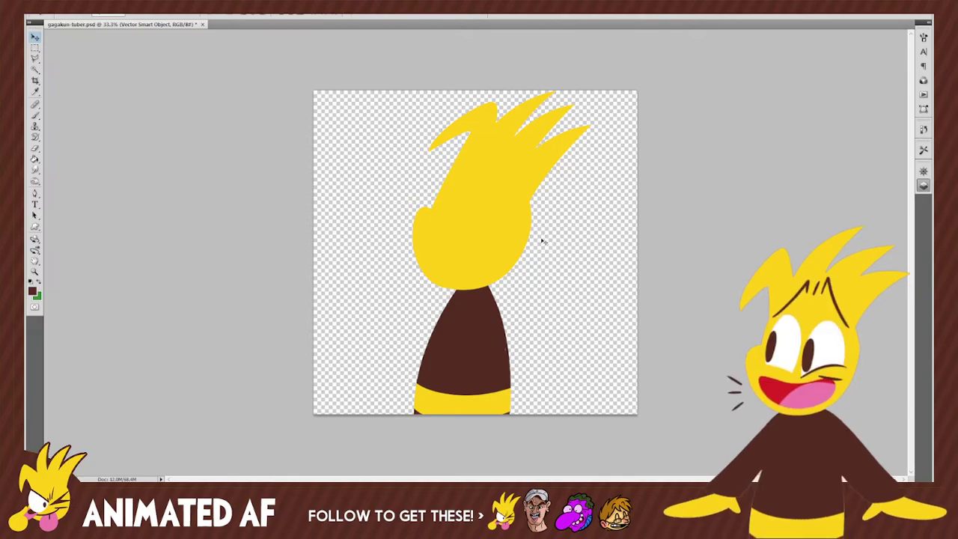
Shift the reshaped head backward over the neck and save gagakun-tuber.psd.
drag(504, 268, 511, 262)
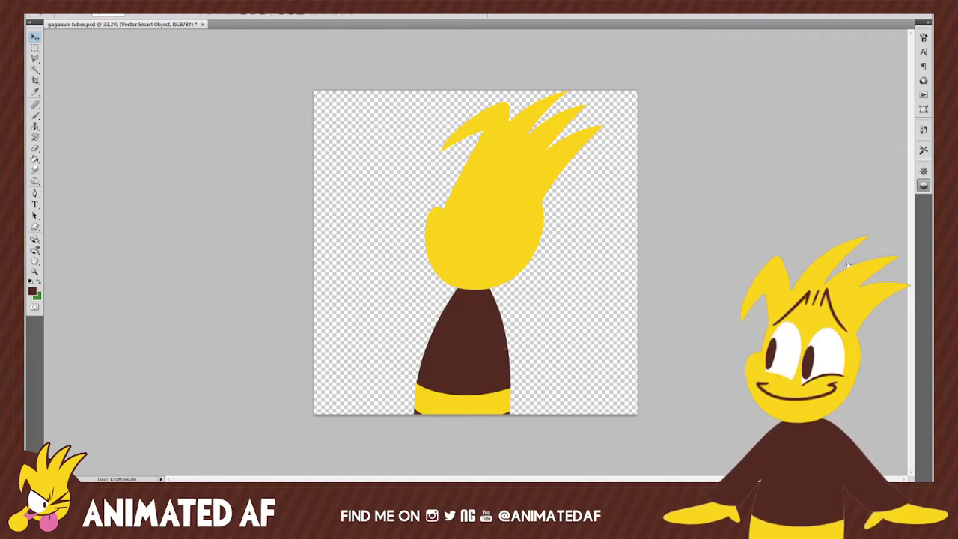
drag(520, 260, 524, 259)
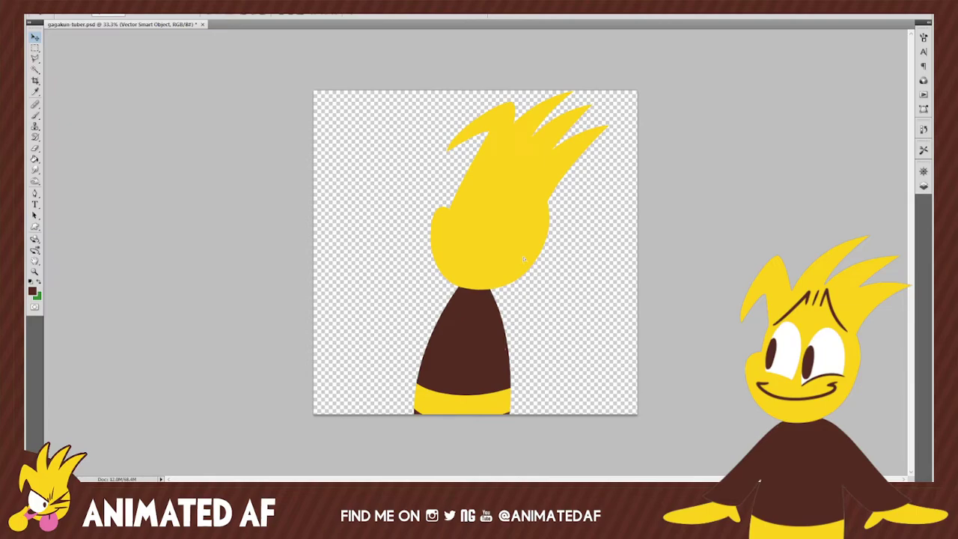
key(ctrl+z)
key(ctrl+z)
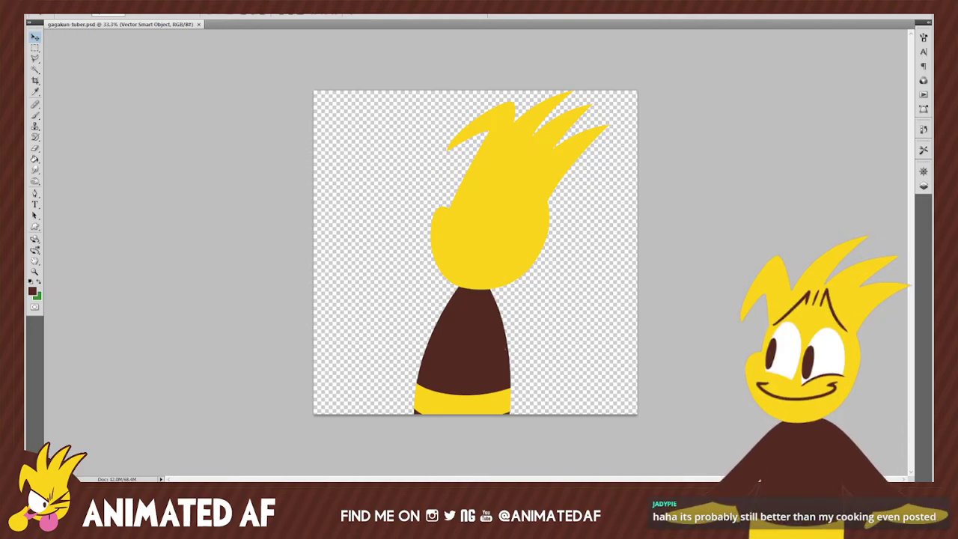
Switch to gagakun.ai in Illustrator and lower the front tuft and back spikes on the outermost head copy for slightly shorter hair.
key(alt+Tab)
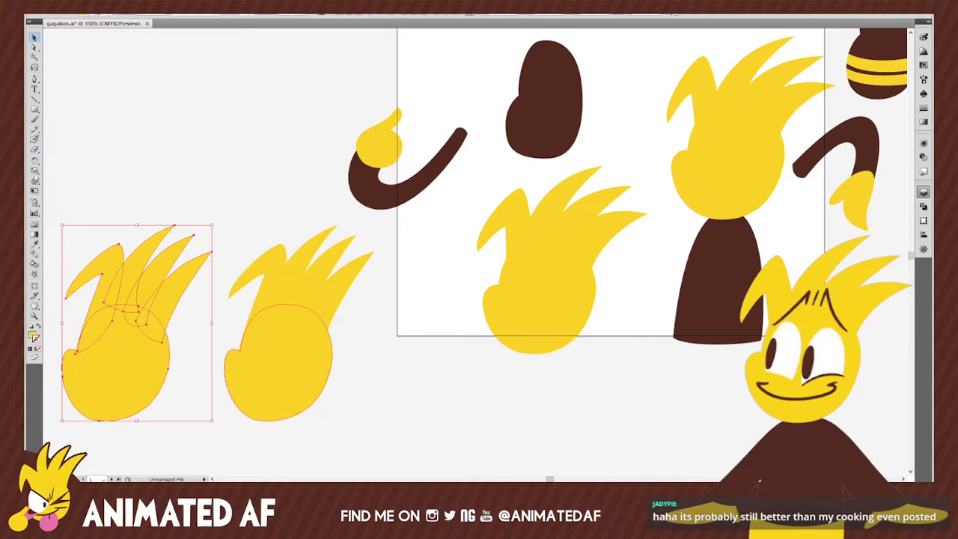
scroll(543, 473, left, 6)
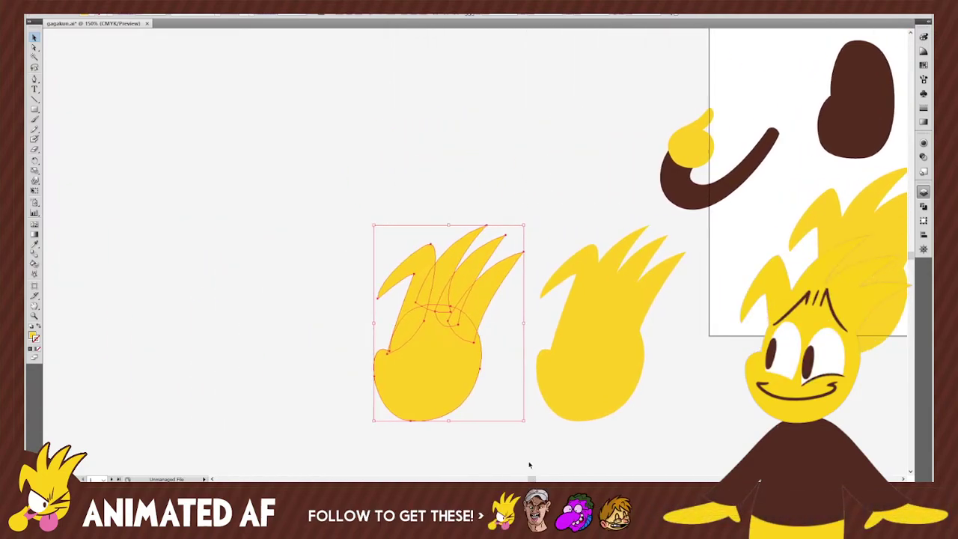
click(37, 47)
drag(435, 260, 377, 306)
drag(486, 244, 516, 259)
click(549, 274)
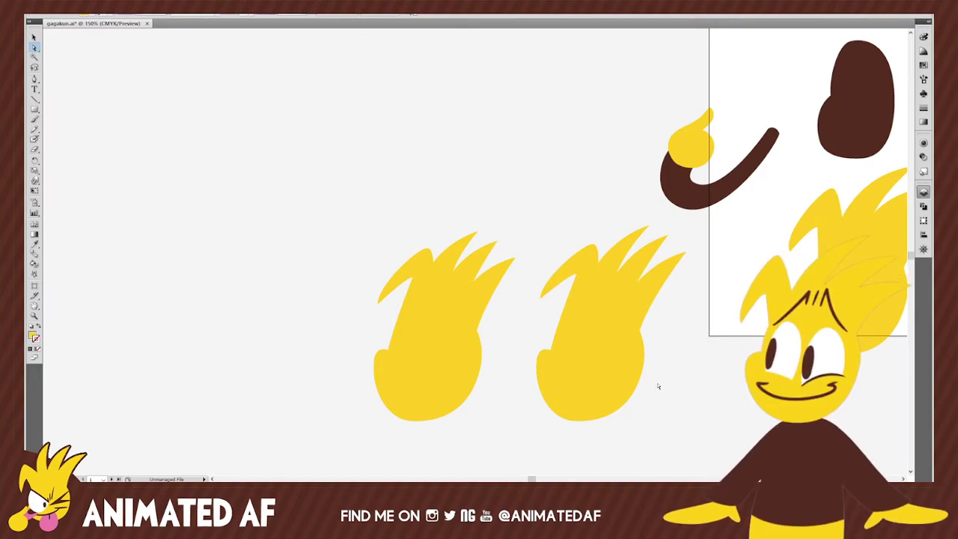
Push the nose of the outermost head copy slightly outward from the face.
click(382, 357)
drag(382, 356, 367, 343)
click(378, 332)
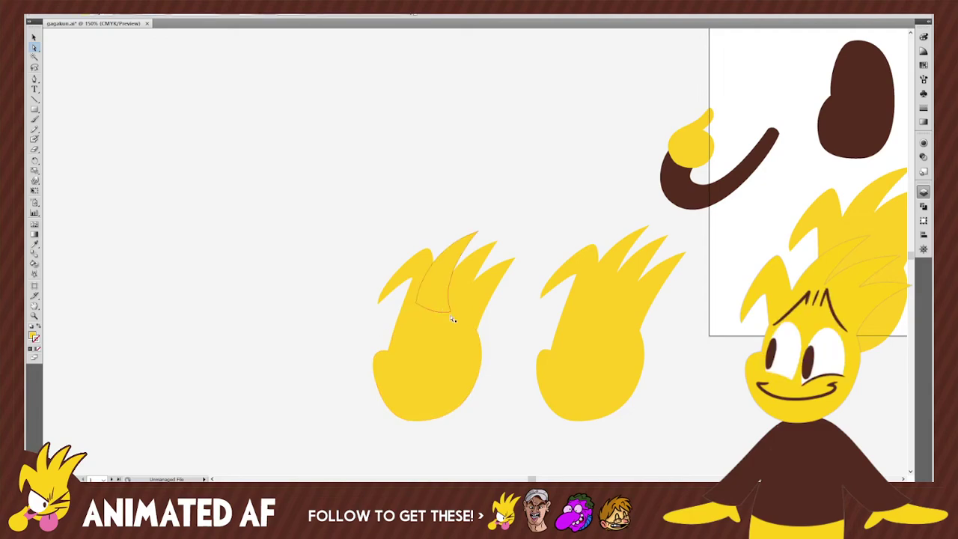
click(387, 402)
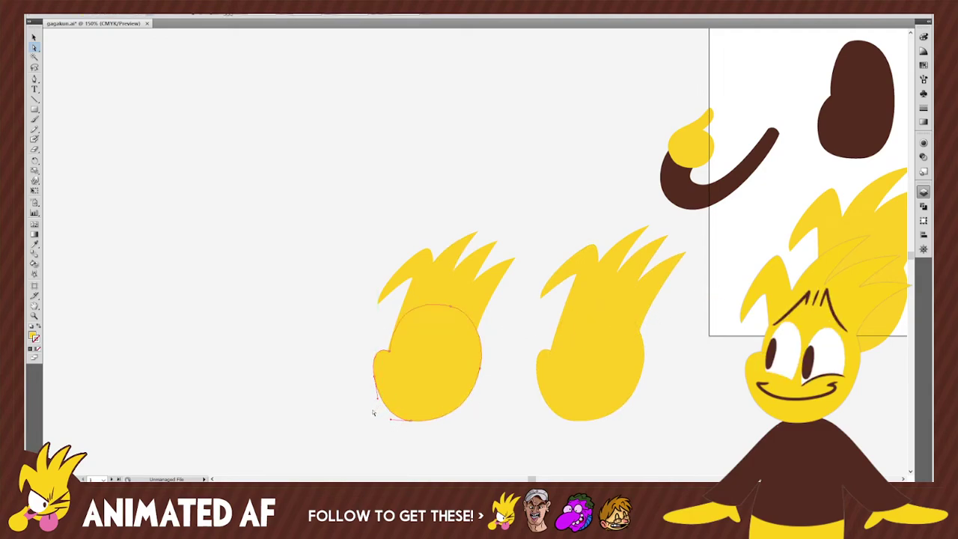
drag(391, 358, 369, 348)
click(509, 359)
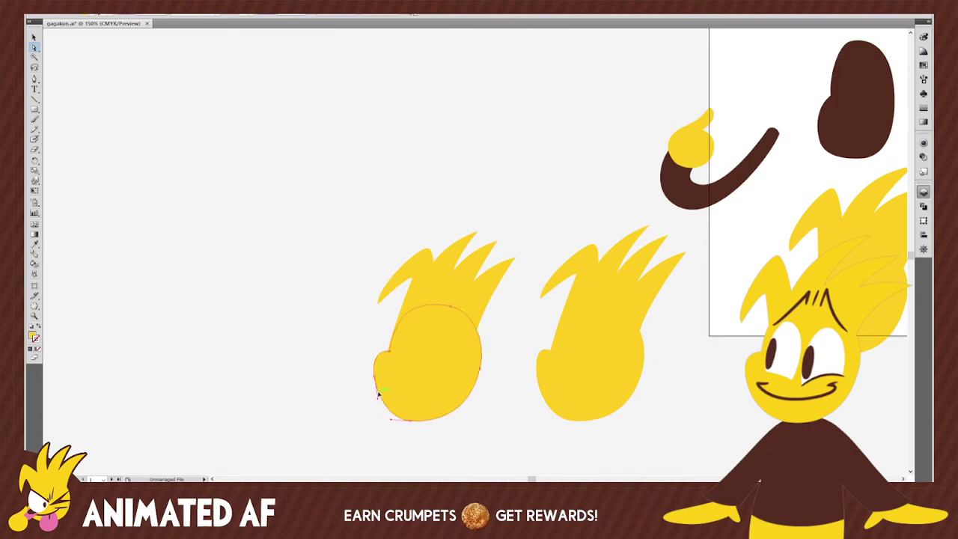
drag(376, 390, 370, 380)
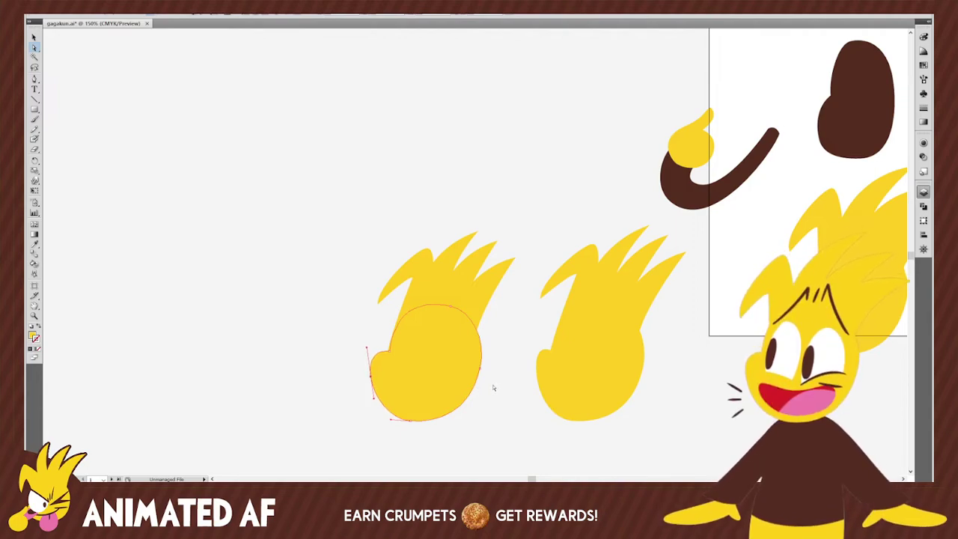
click(567, 448)
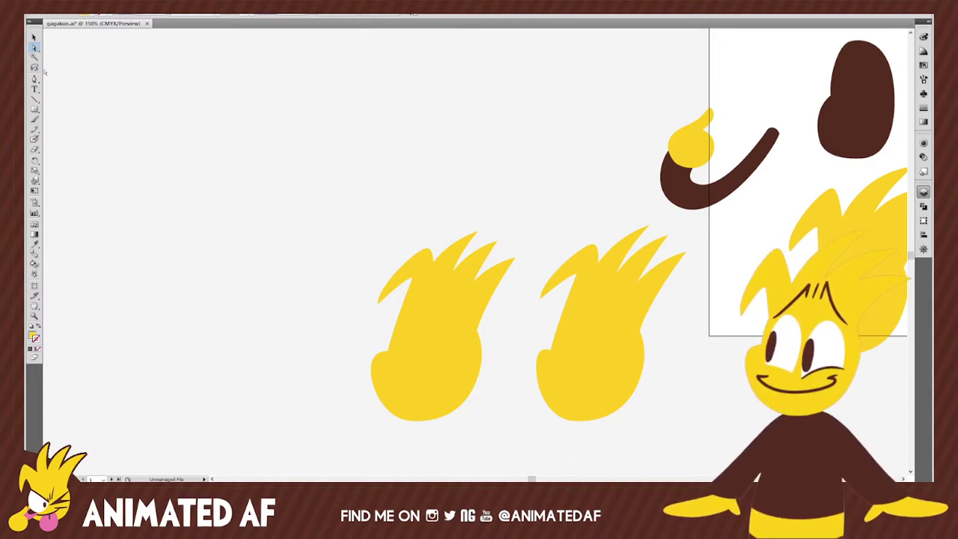
Bring the adjusted head copy into gagakun-tuber.psd in Photoshop, over the previous head, and blend it so both outlines show.
drag(352, 241, 496, 413)
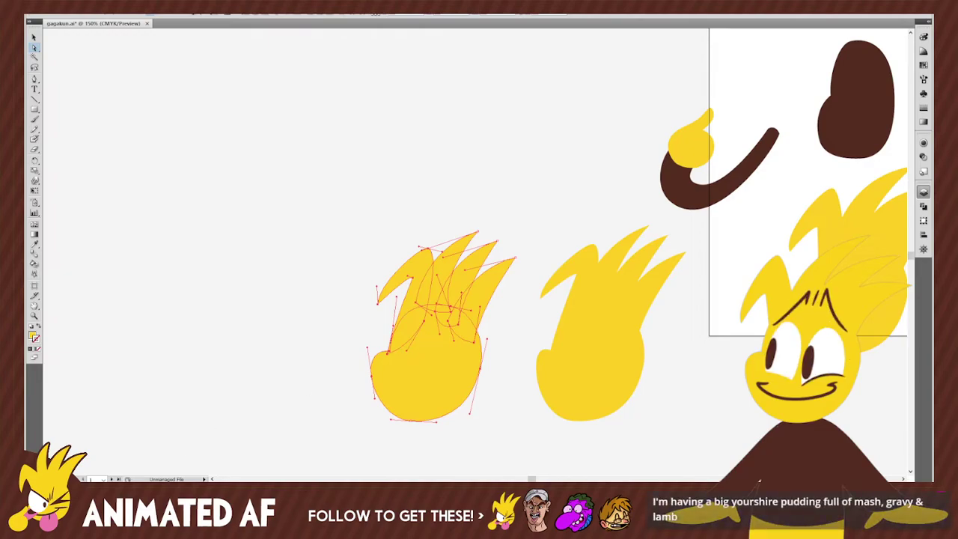
key(alt+Tab)
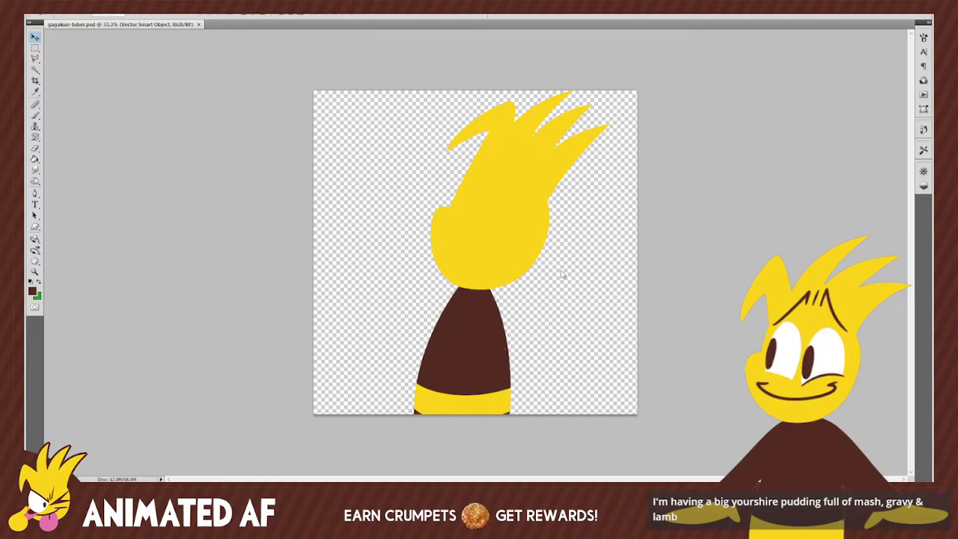
key(ctrl+v)
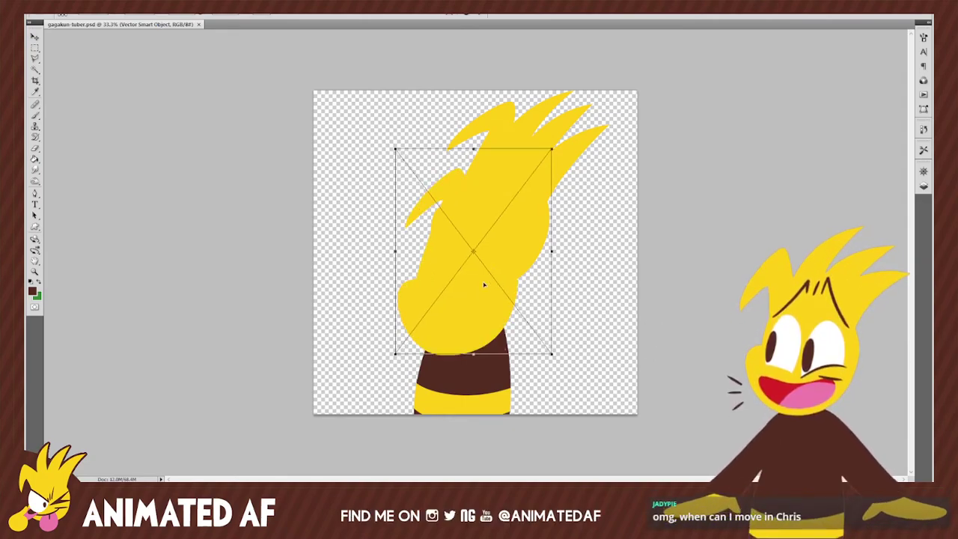
drag(481, 291, 514, 237)
key(Return)
click(838, 183)
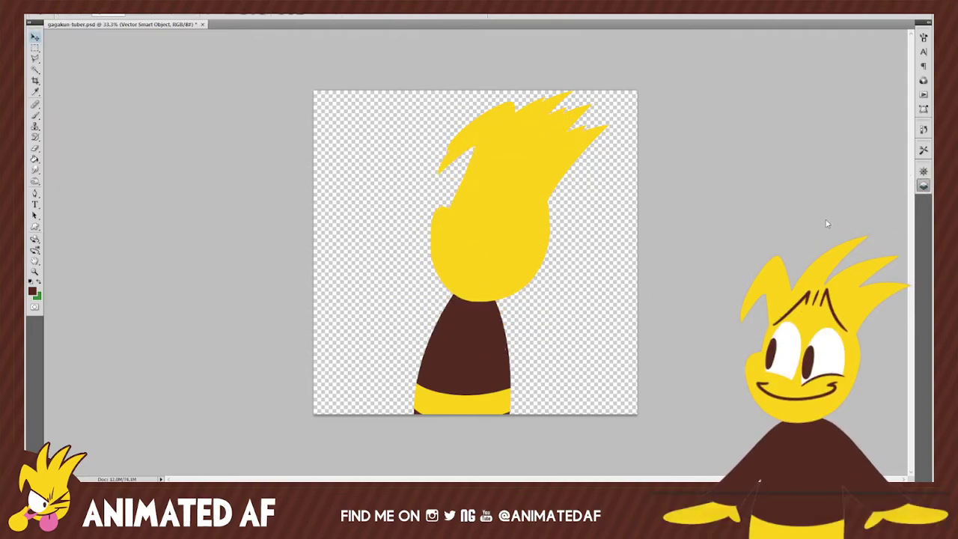
click(829, 219)
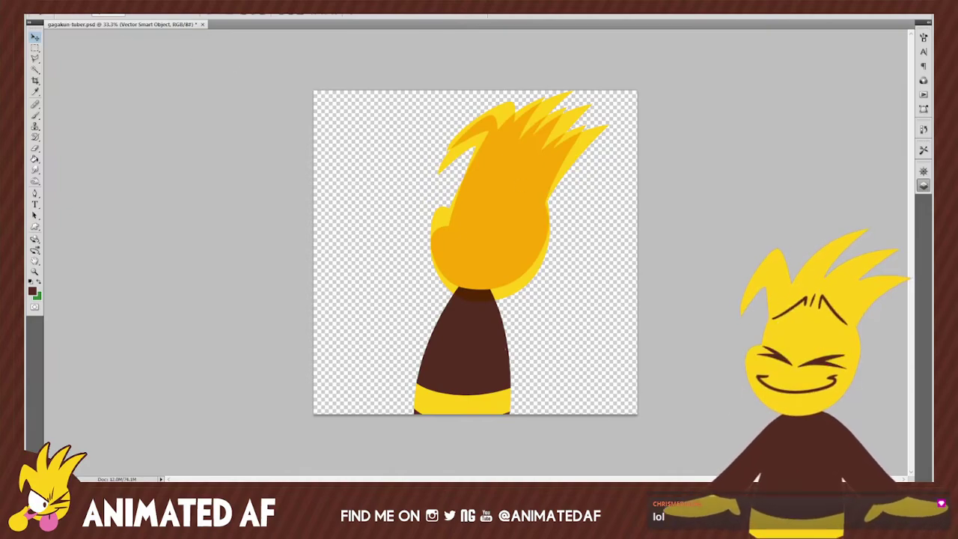
Rotate, scale and reposition the new head copy so its outline lines up with the previous head over the neck.
key(ctrl+t)
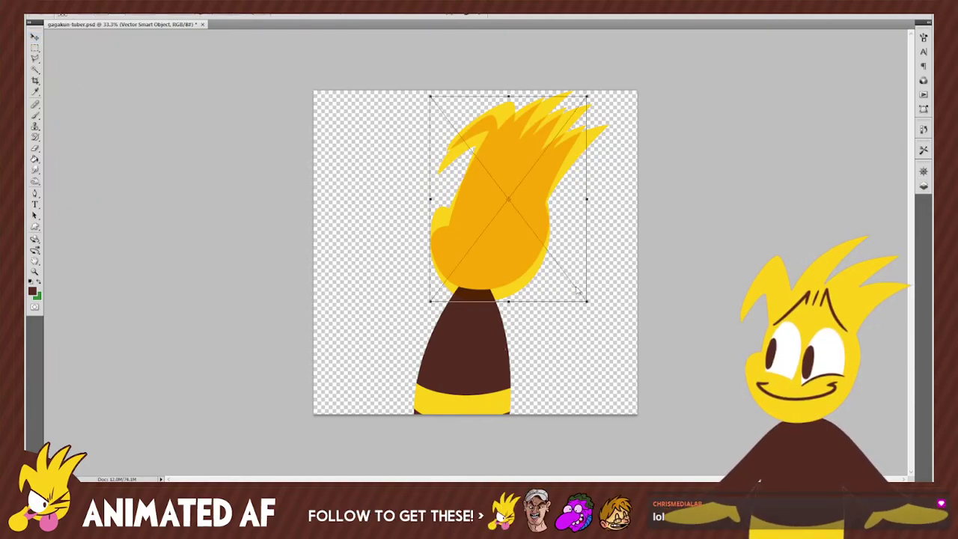
drag(588, 302, 574, 291)
drag(608, 247, 599, 258)
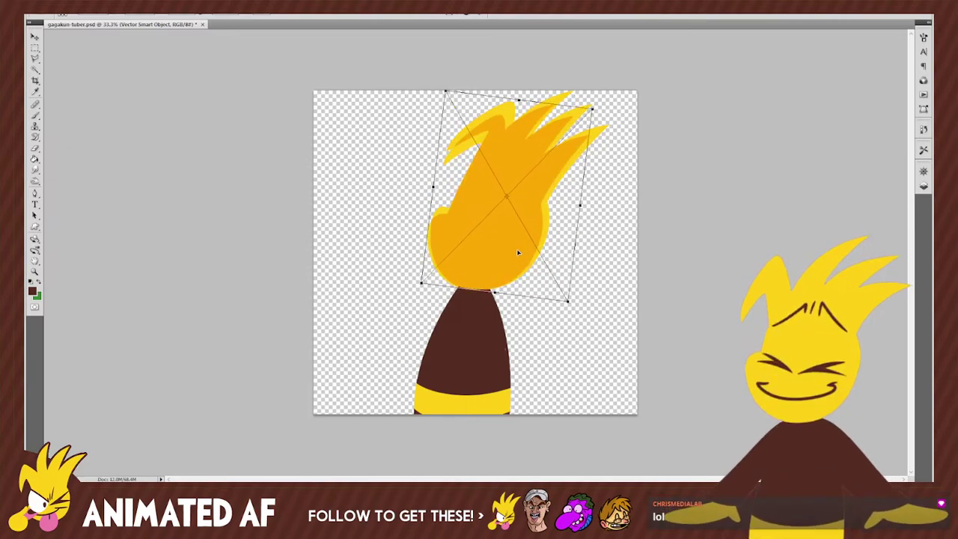
drag(591, 108, 605, 100)
drag(559, 169, 558, 165)
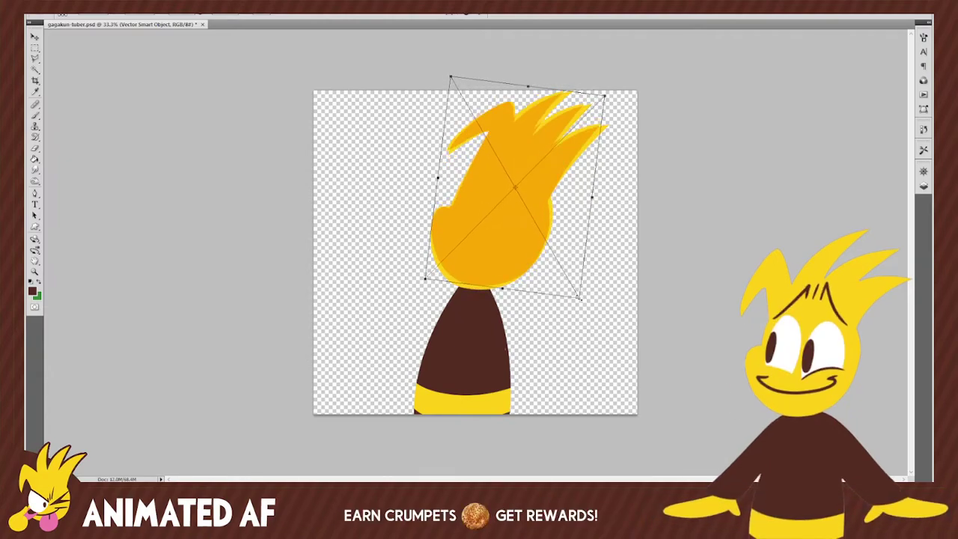
drag(578, 298, 581, 301)
drag(557, 265, 554, 263)
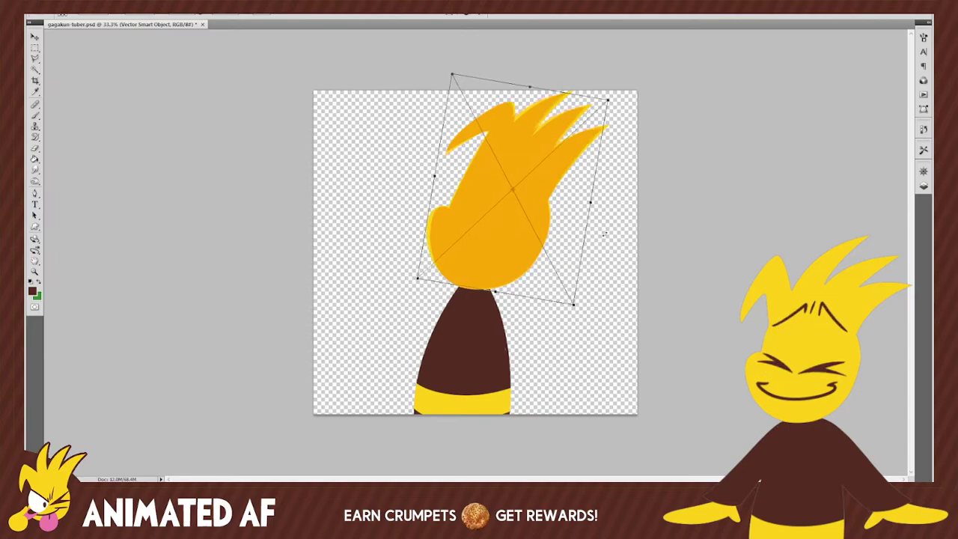
drag(604, 230, 604, 234)
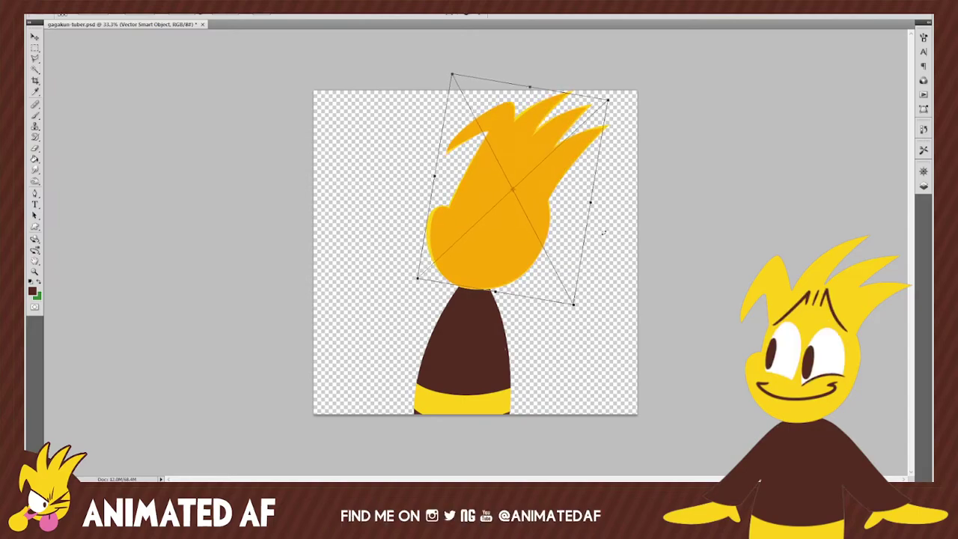
drag(527, 254, 526, 256)
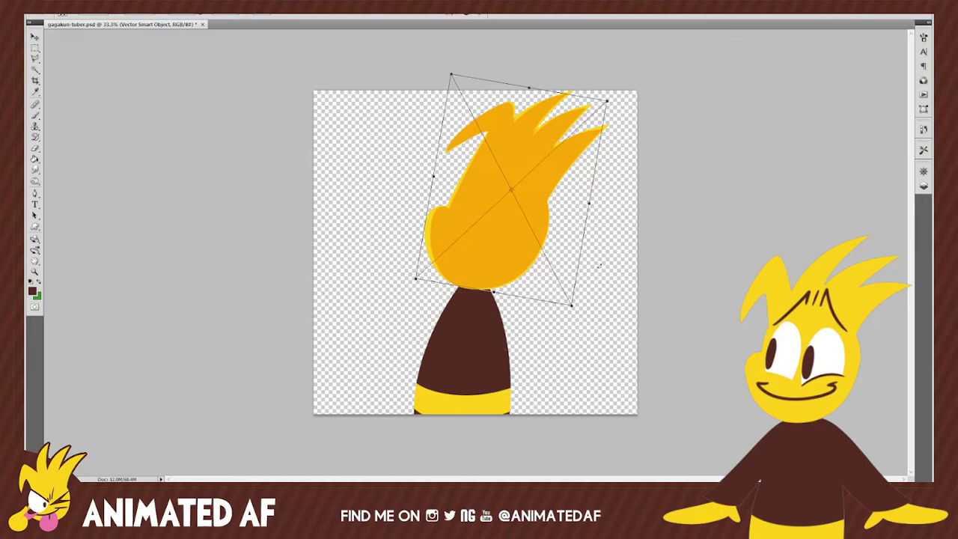
key(Return)
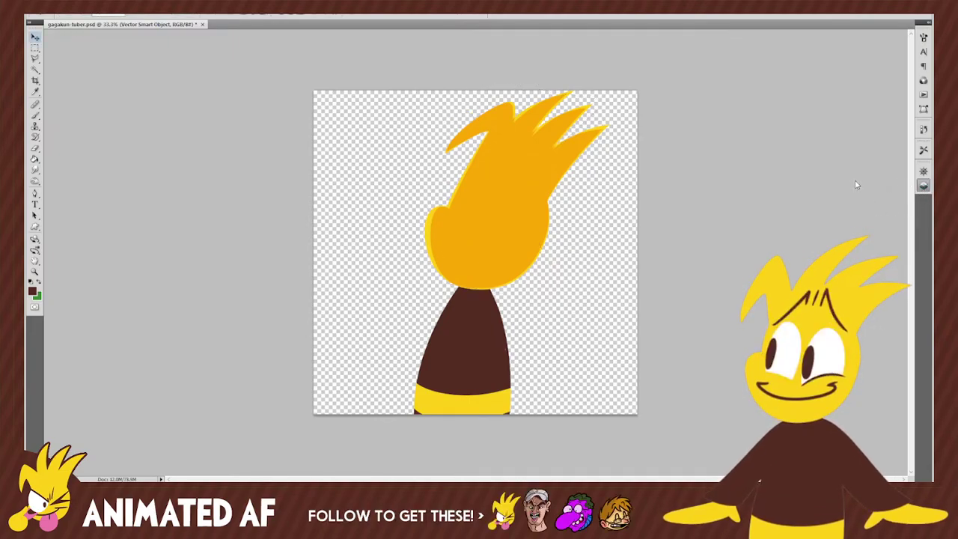
Restore the new head's normal blending, name its layer head04 and place it in a group named body04.
key(ctrl+z)
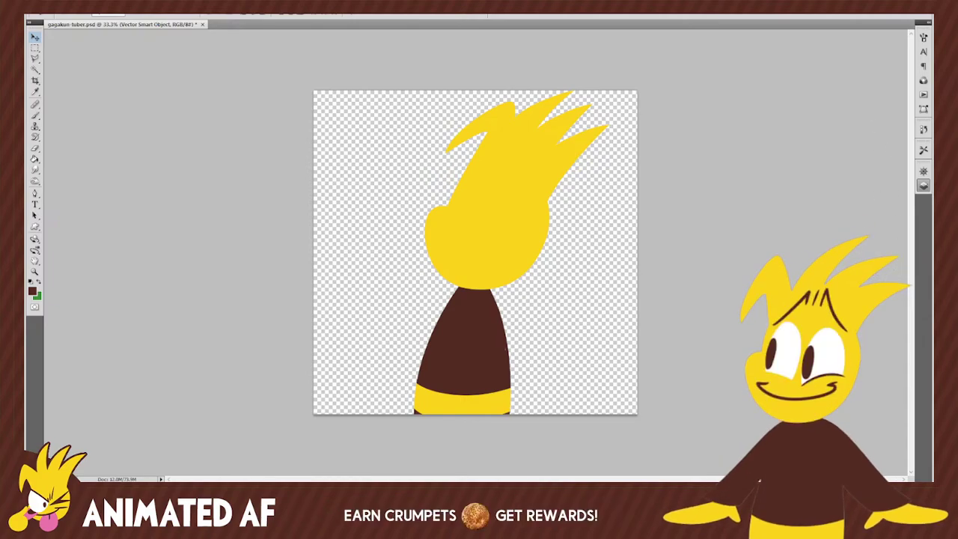
key(alt+bracketleft)
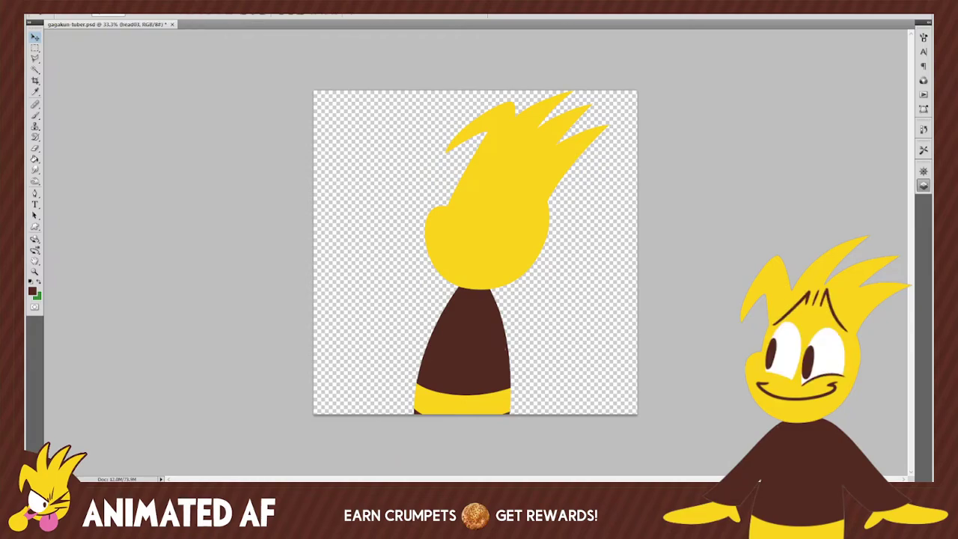
key(alt+bracketright)
key(alt+bracketright)
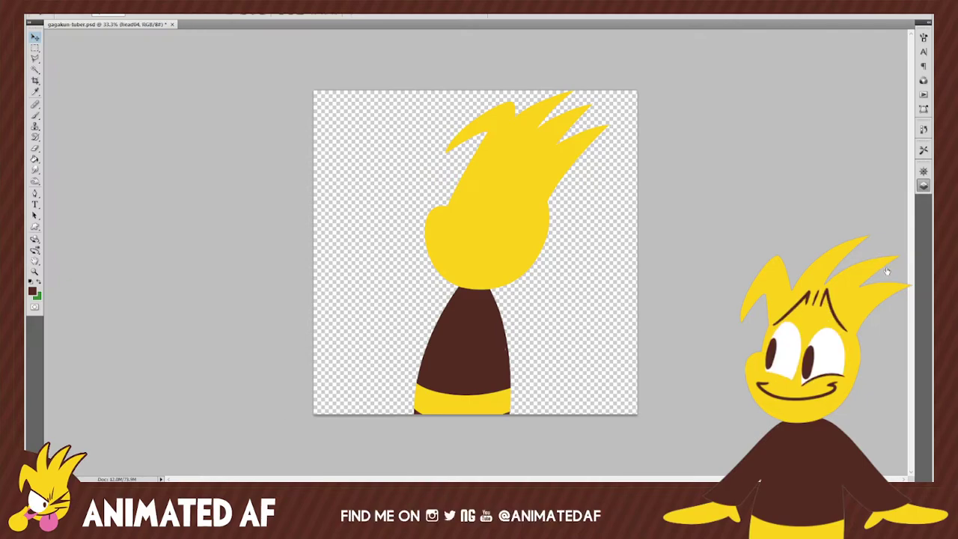
key(alt+bracketright)
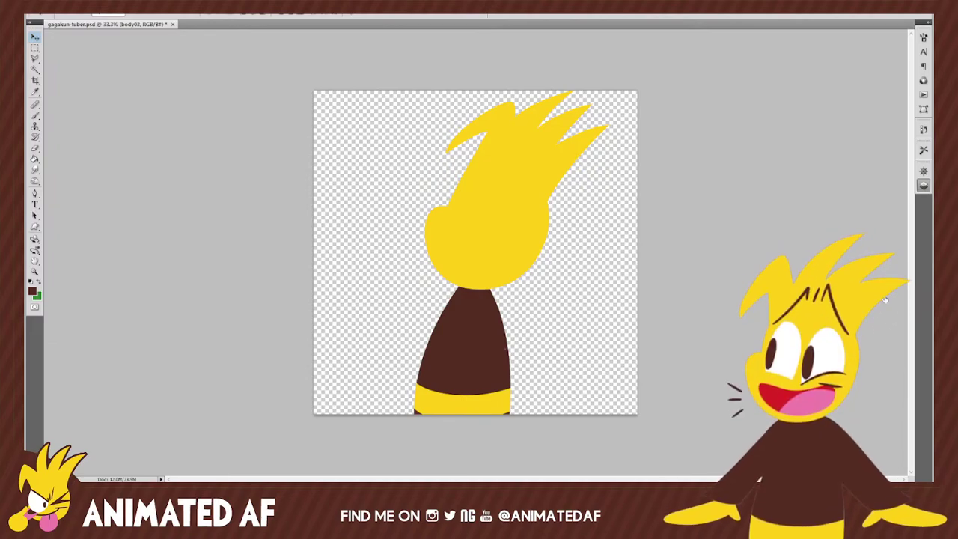
key(alt+bracketleft)
key(alt+bracketright)
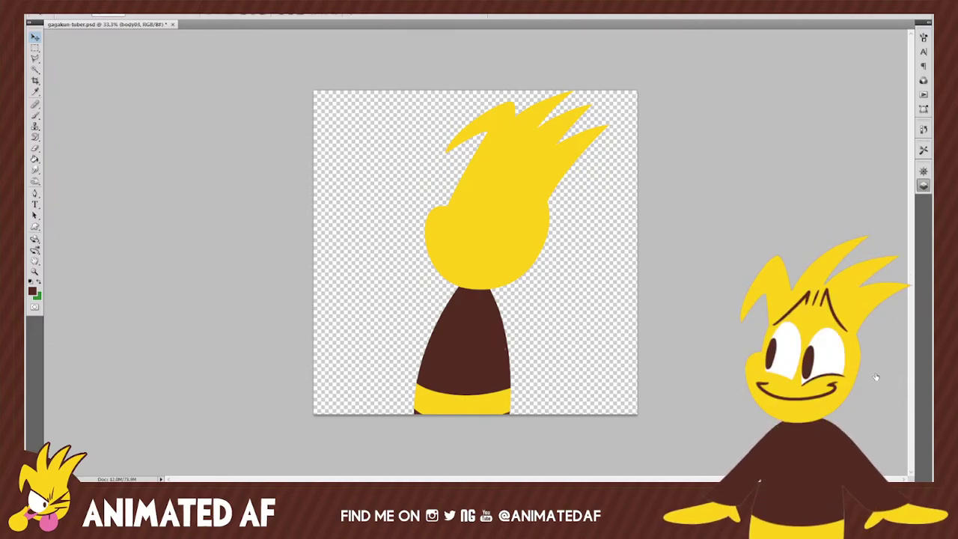
key(alt+bracketright)
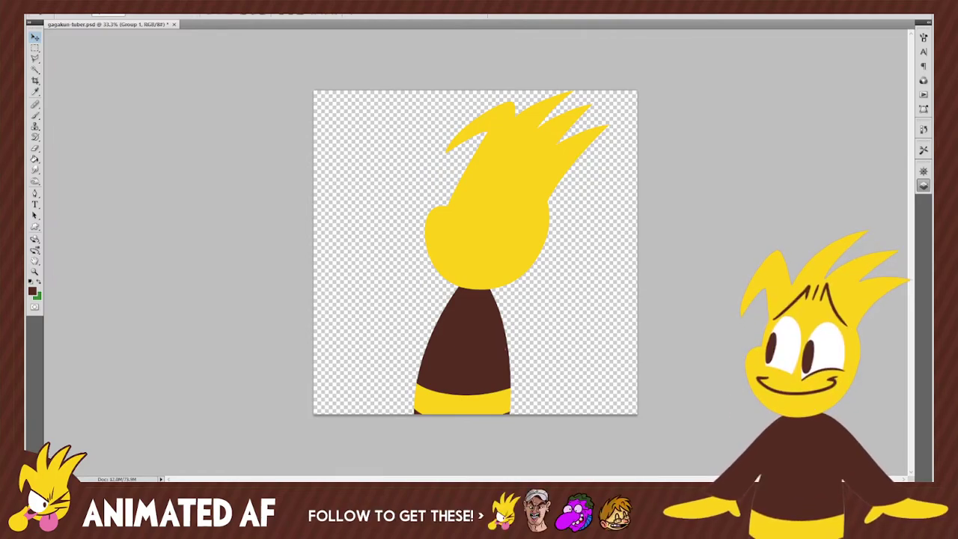
key(alt+bracketright)
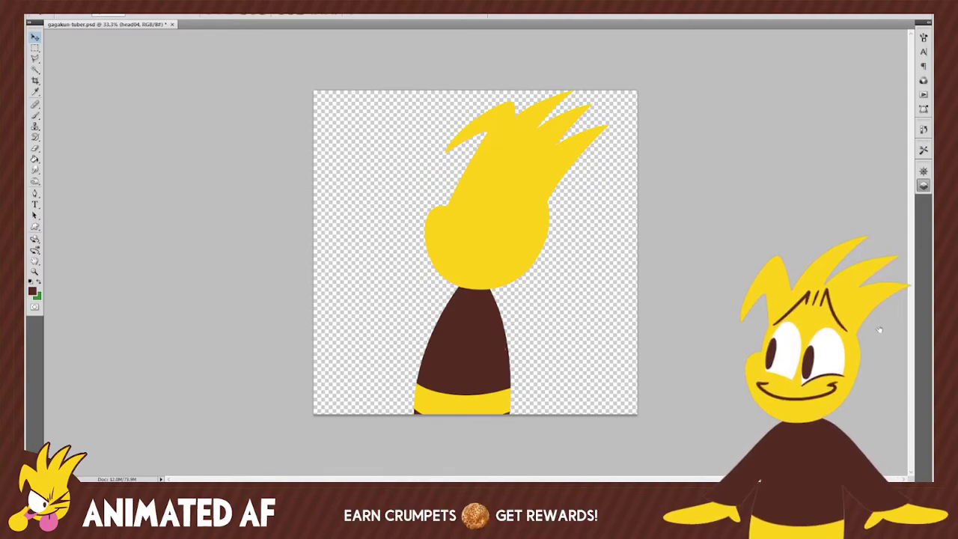
Hide the new head's body04 group and save gagakun-tuber.psd with the body01 layer active.
key(alt+[)
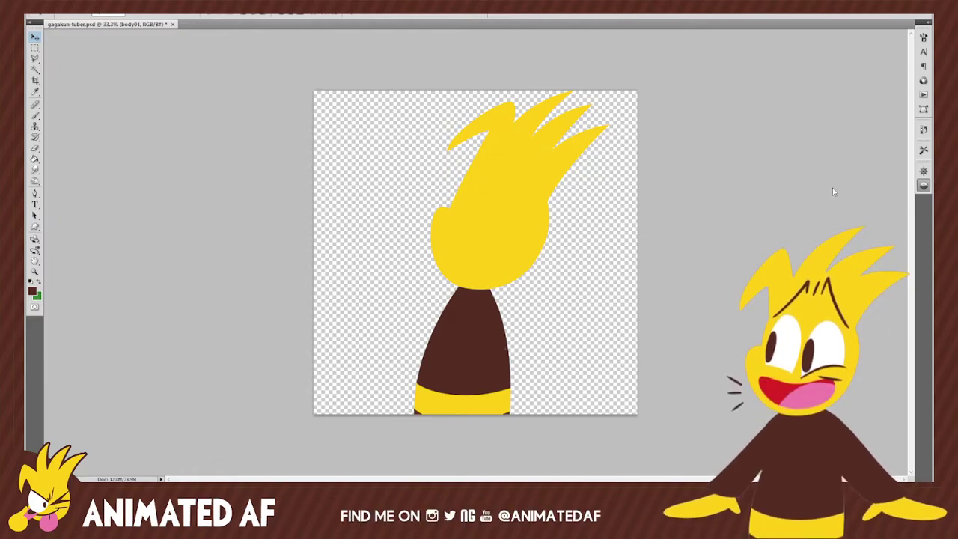
key(b)
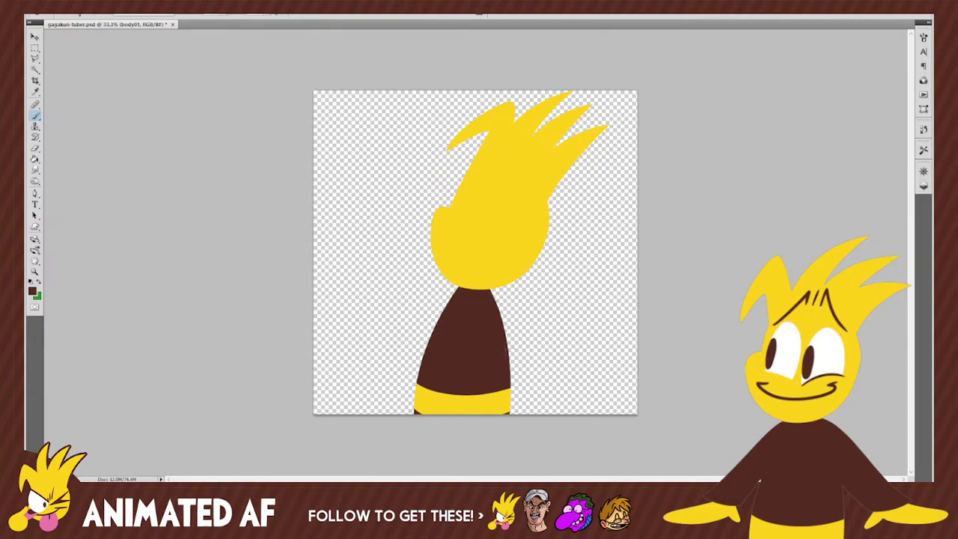
click(923, 186)
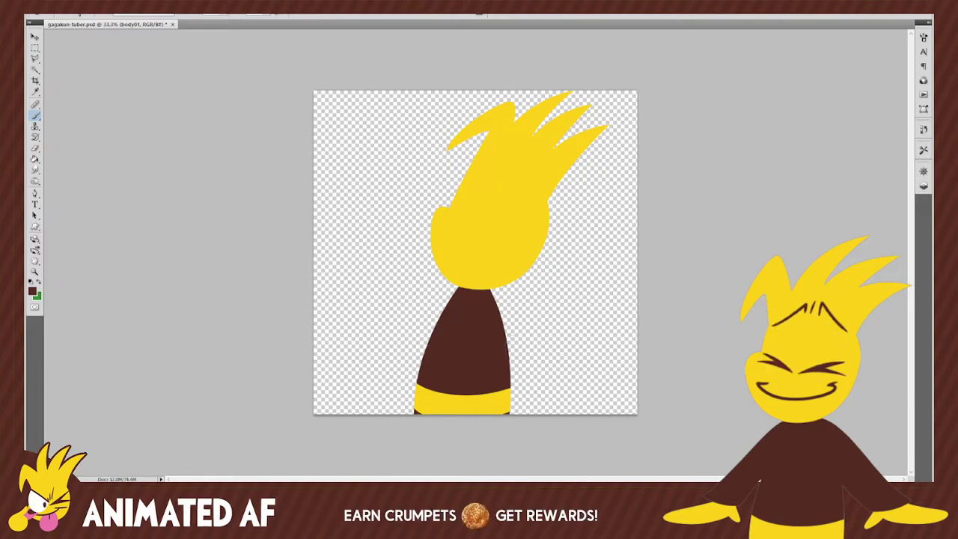
key(ctrl+s)
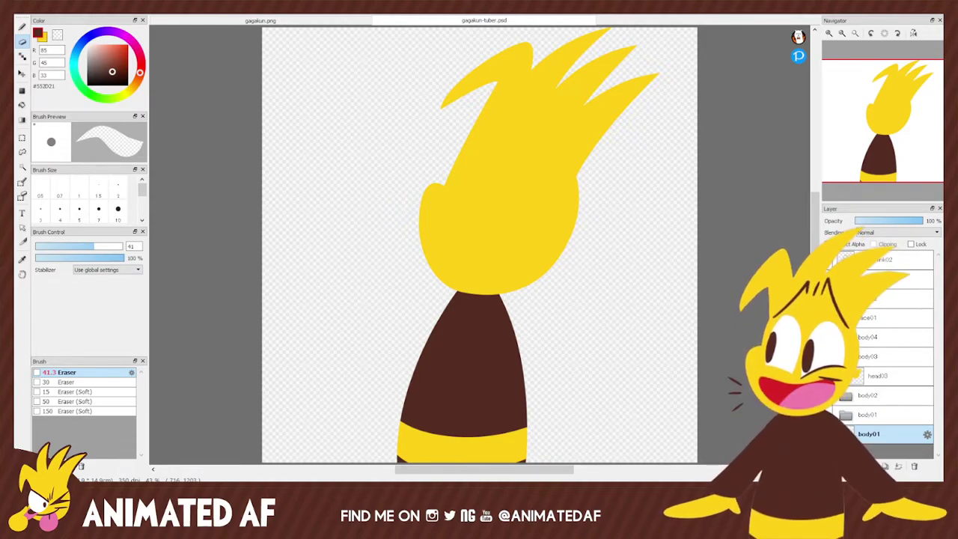
Switch to gagakun-tuber.psd in FireAlpaca and add a folder containing a blank layer between body04 and body03.
click(892, 149)
drag(893, 149, 896, 131)
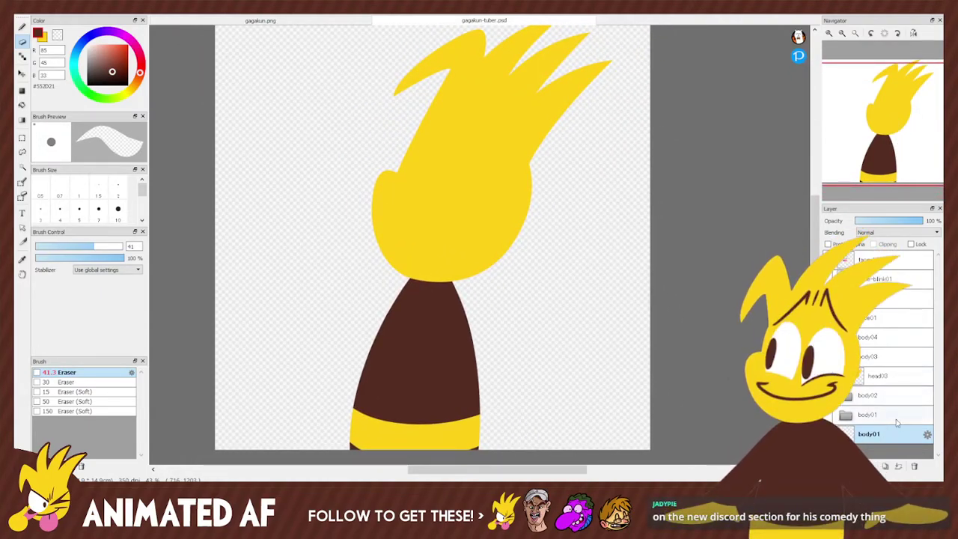
click(888, 381)
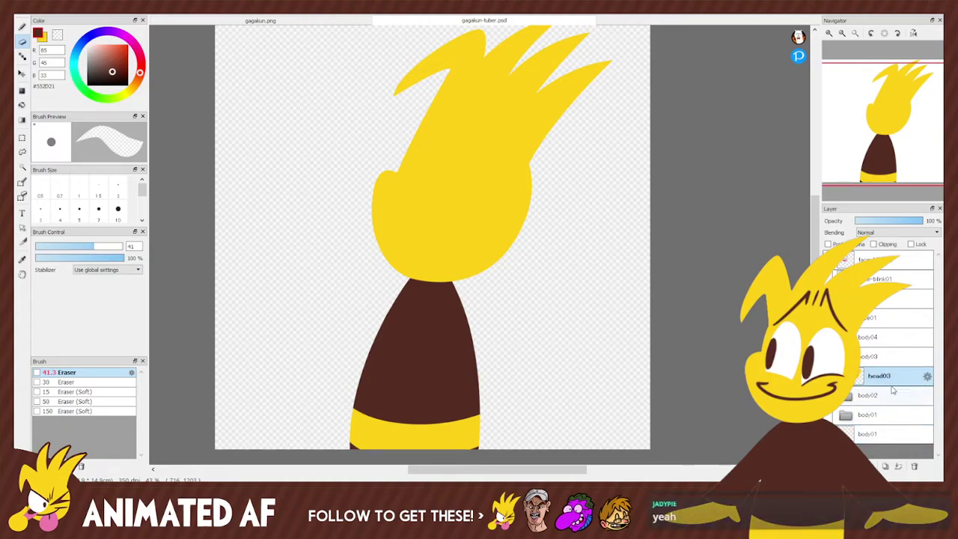
click(890, 437)
click(892, 381)
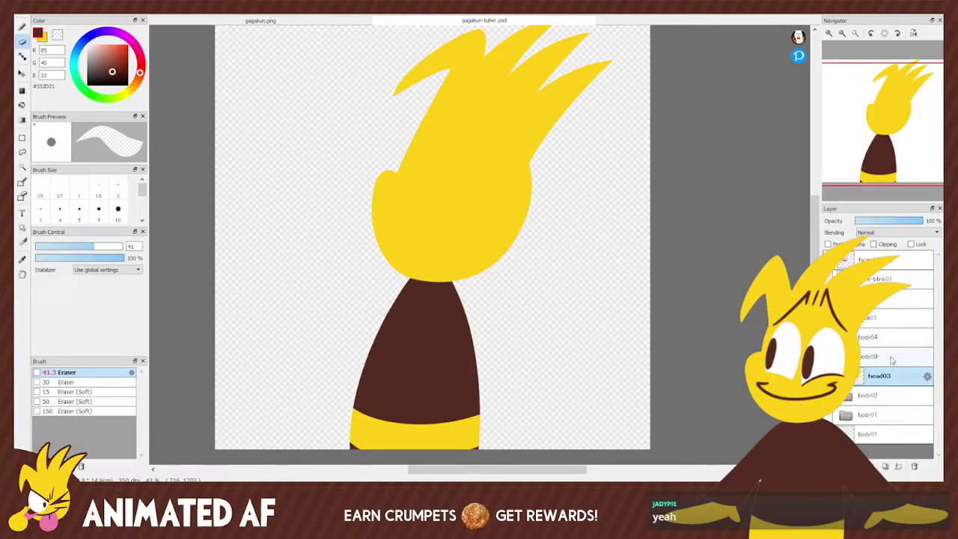
click(891, 358)
click(857, 465)
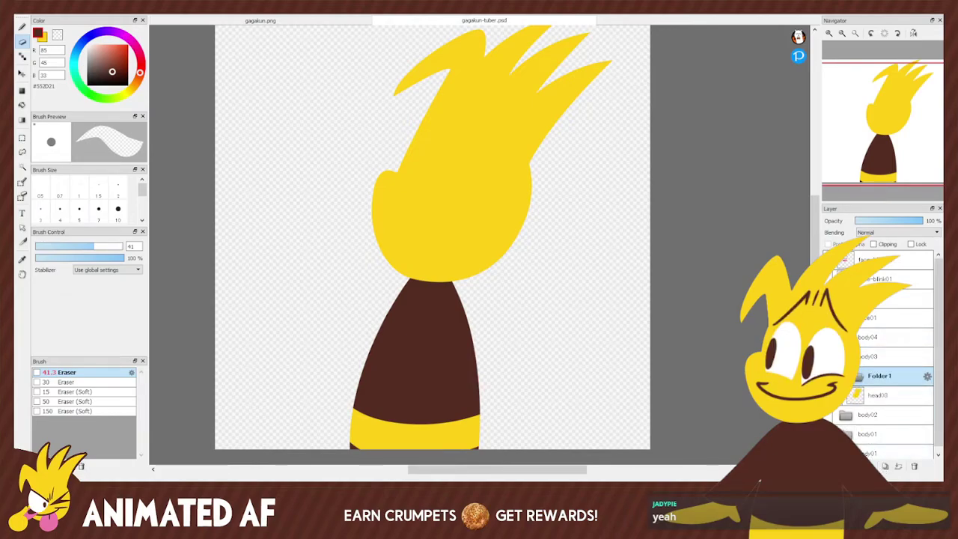
click(830, 465)
drag(883, 379, 887, 350)
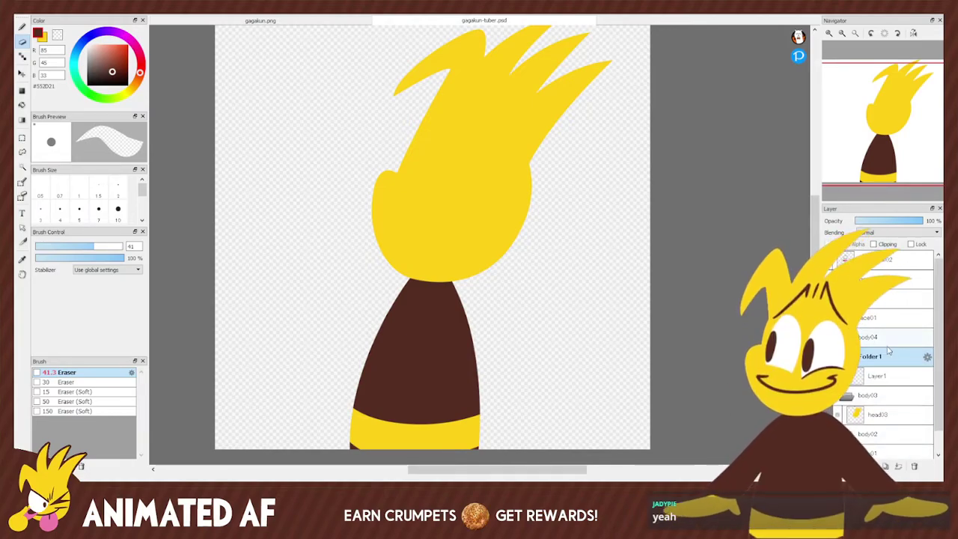
Rename the new folder as face04 and the blank layer inside it as eyes04.
key(l)
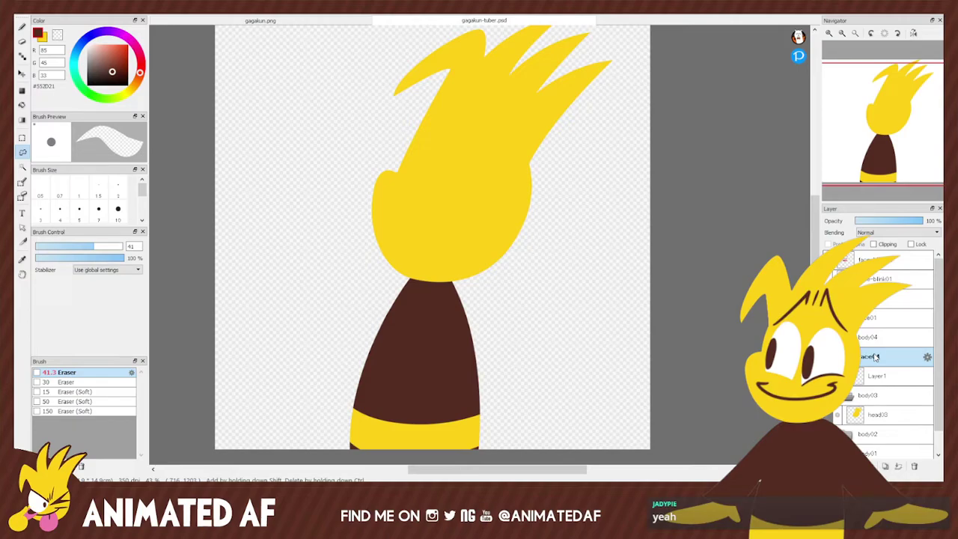
key(e)
click(876, 376)
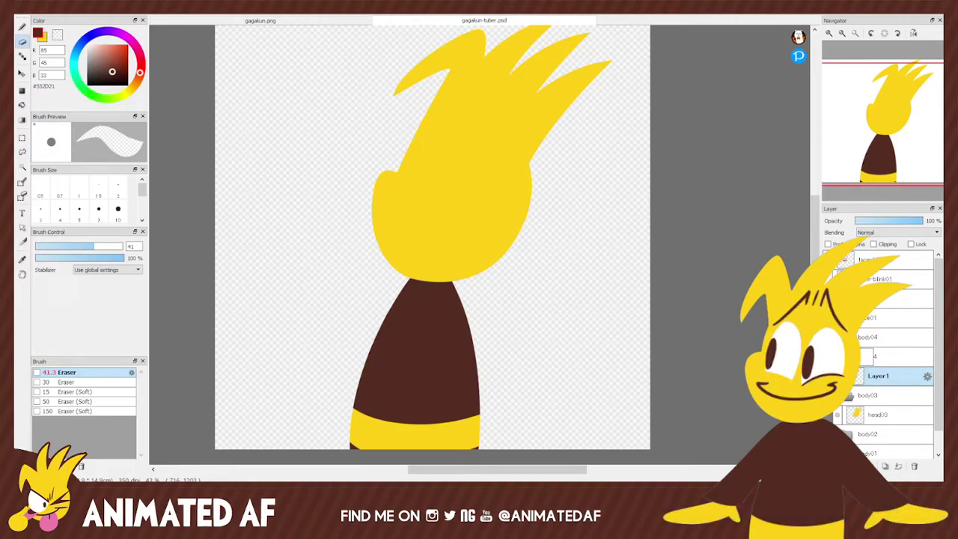
key(l)
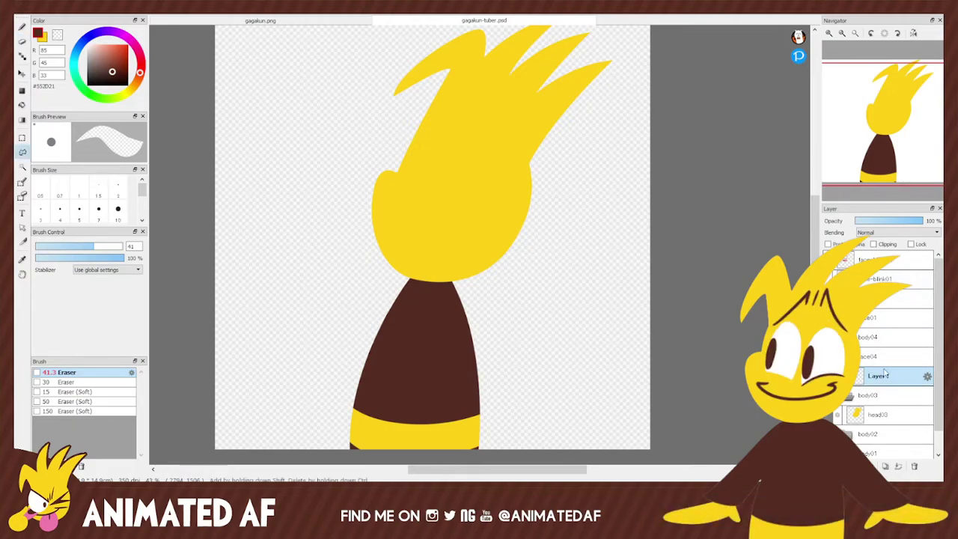
text(eyes01)
key(Return)
key(e)
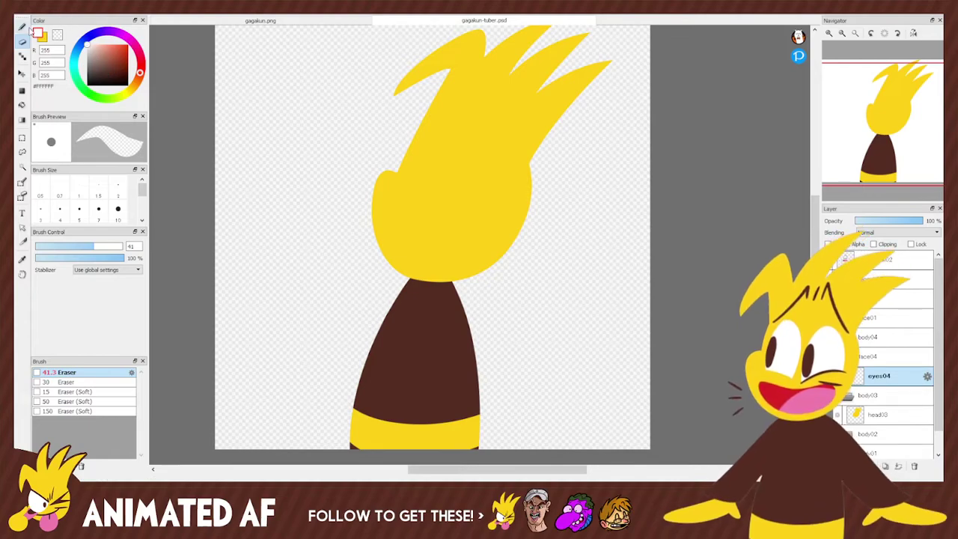
Outline two tall slanted oval eyes in white with the 20 px Pen on eyes04, undoing and redrawing unsatisfactory strokes.
key(b)
key(e)
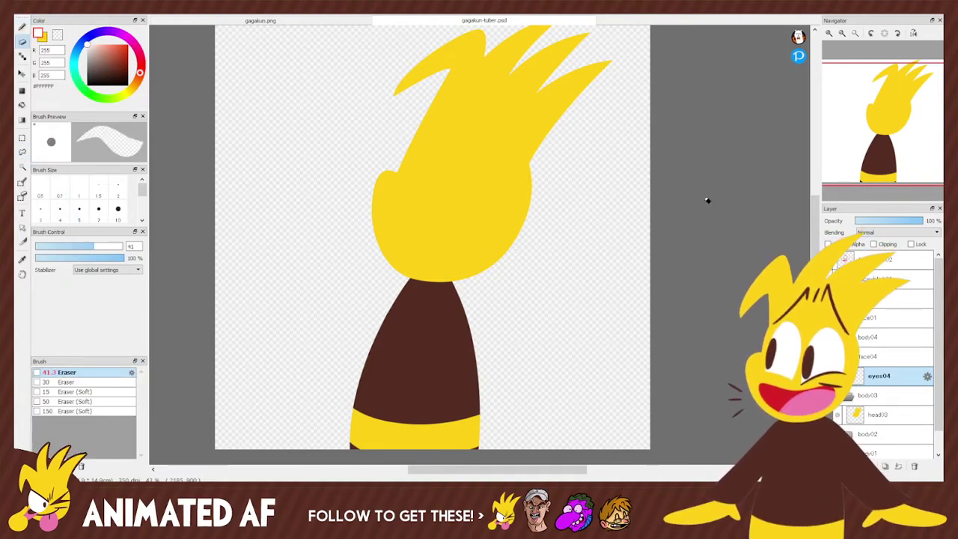
key(b)
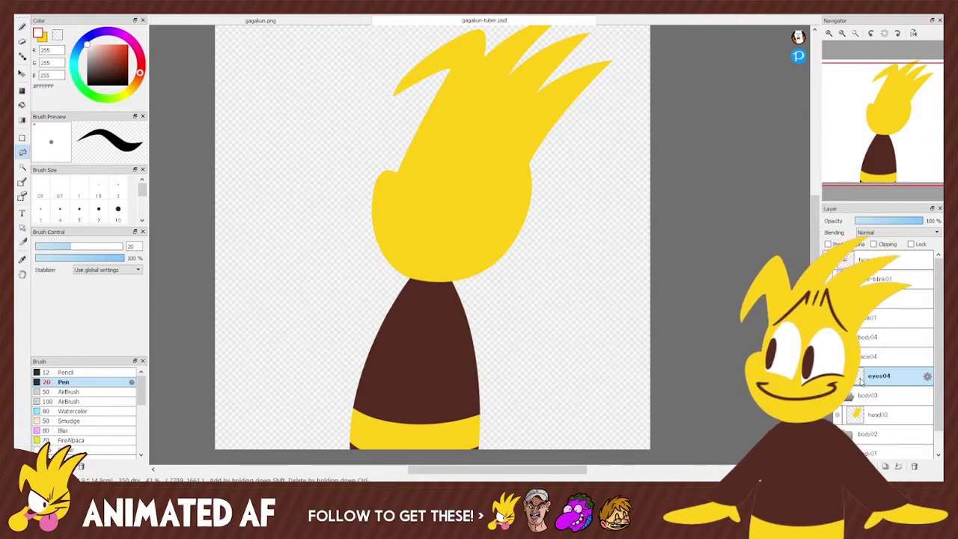
key(e)
key(b)
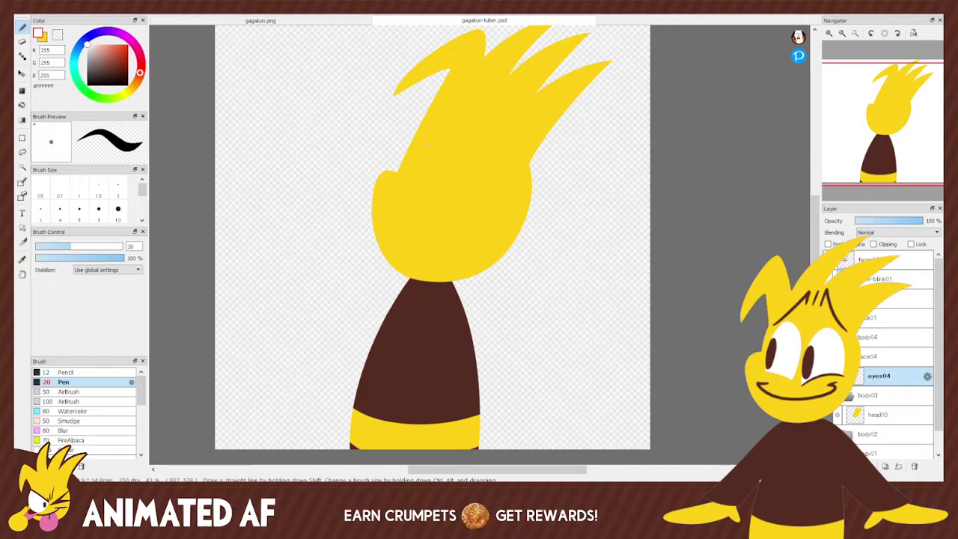
drag(404, 189, 407, 172)
key(ctrl+z)
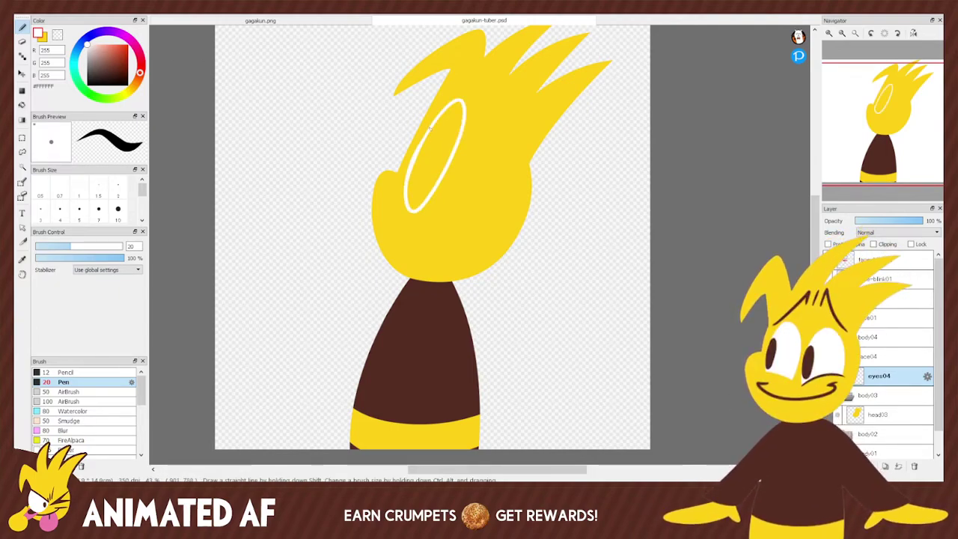
key(ctrl+z)
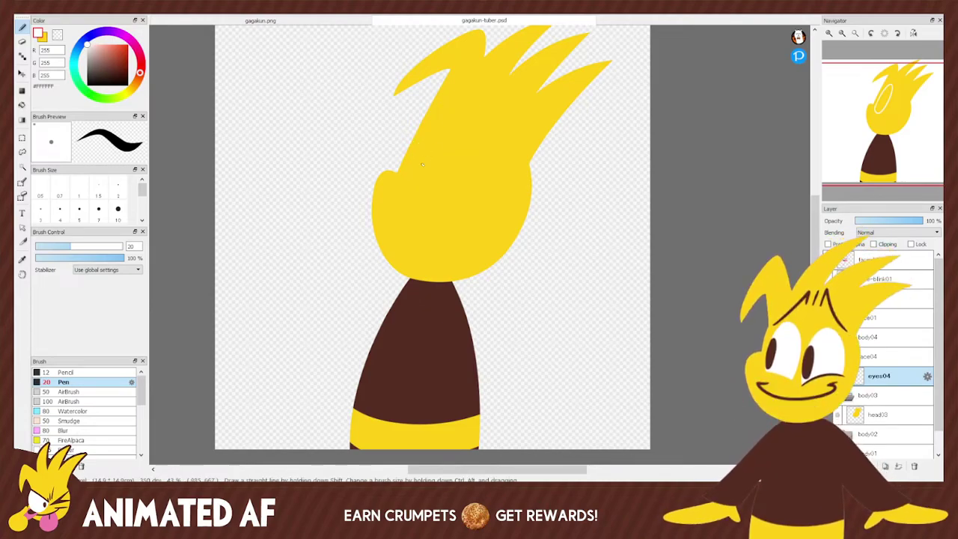
mouse_move(408, 203)
mouse_down()
mouse_move(400, 191)
mouse_move(406, 205)
mouse_move(464, 113)
mouse_move(406, 209)
mouse_move(500, 120)
mouse_move(443, 230)
mouse_up()
key(ctrl+z)
key(ctrl+z)
key(ctrl+z)
key(ctrl+z)
key(ctrl+z)
key(ctrl+z)
key(ctrl+z)
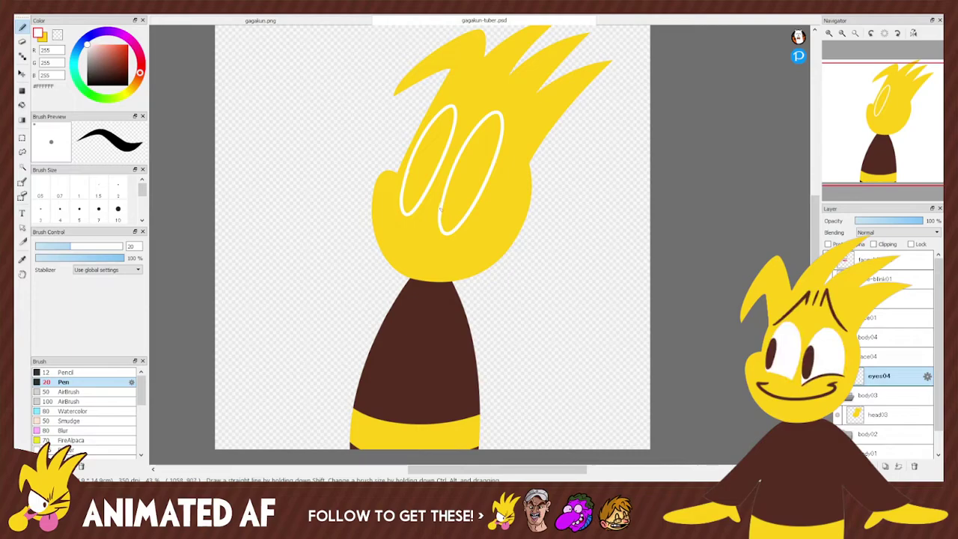
Fill both oval eye outlines with white on the eyes04 layer.
click(22, 105)
click(430, 146)
click(474, 164)
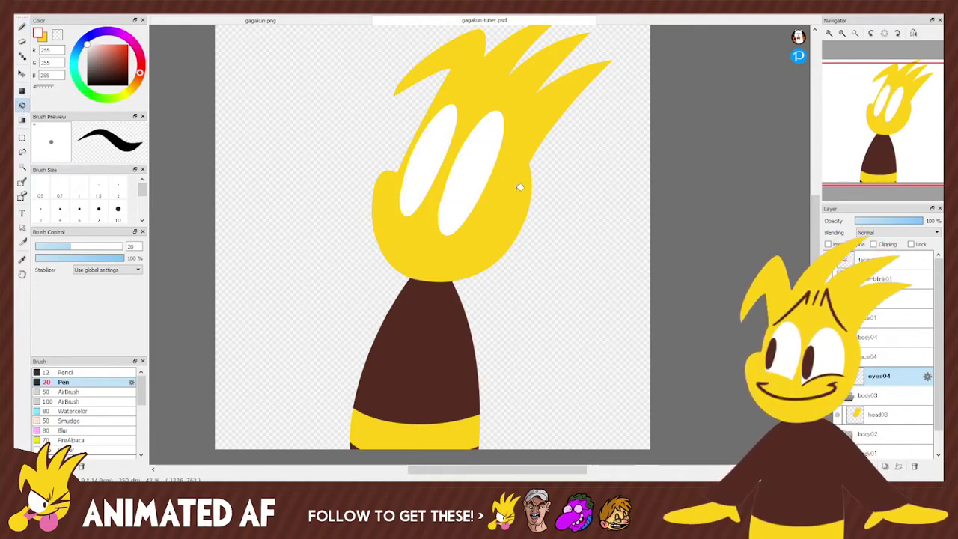
key(b)
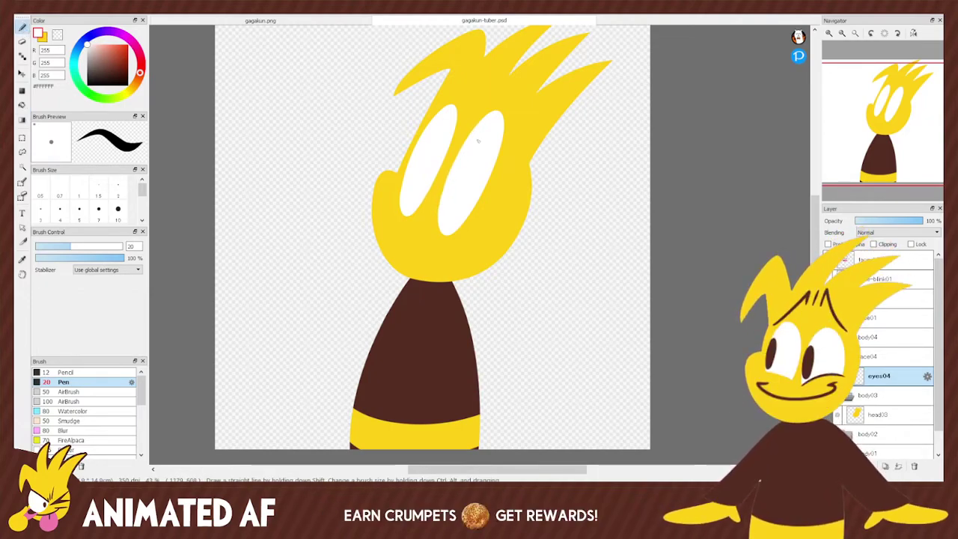
Add a layer above eyes04 inside the face04 folder and rename it as face04.
key(ctrl+shift+n)
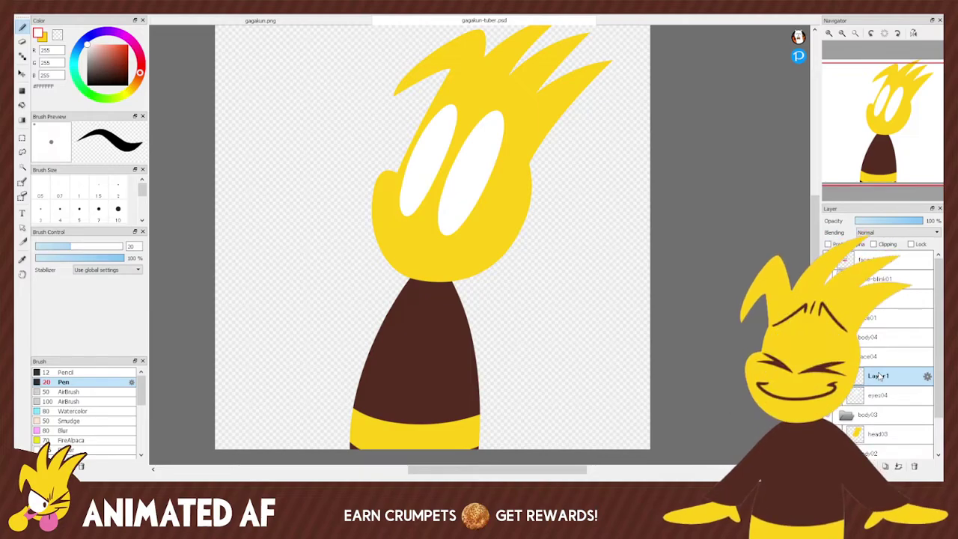
double_click(880, 376)
text(face04)
key(Return)
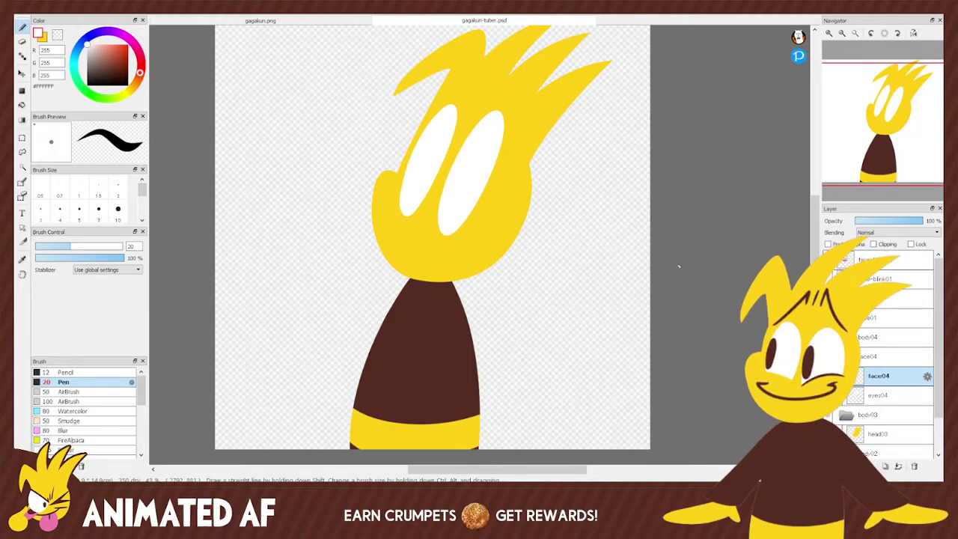
Sample the shirt's dark brown #552D21 and draw slanted strain lines beside the outer edge of the left eye, redrawing unsatisfactory strokes.
click(22, 258)
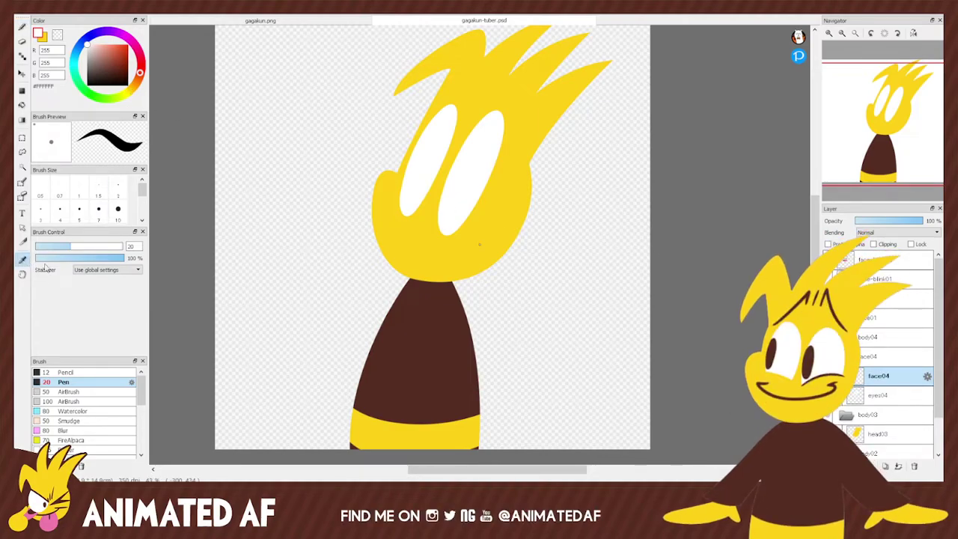
click(427, 316)
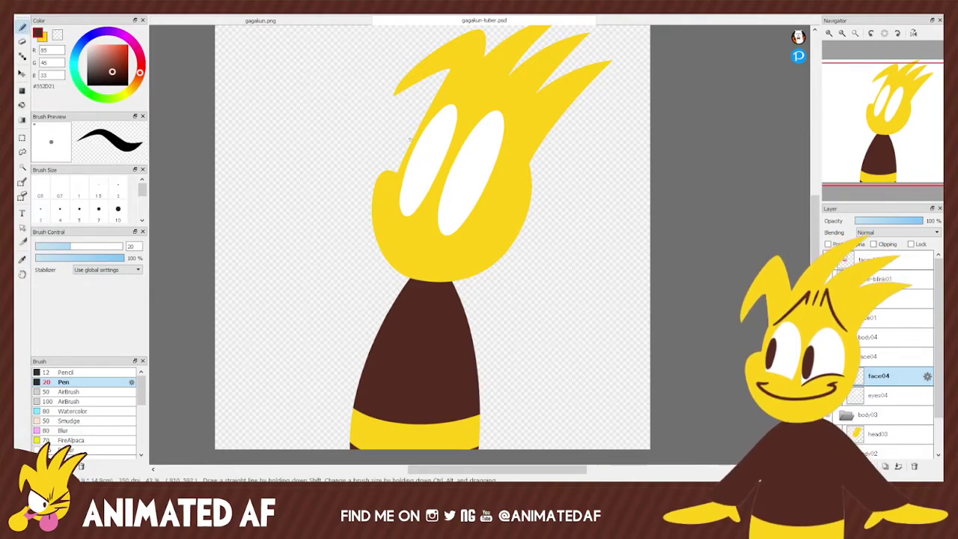
drag(398, 181, 428, 110)
key(ctrl+z)
drag(397, 192, 416, 130)
key(ctrl+z)
drag(396, 191, 451, 89)
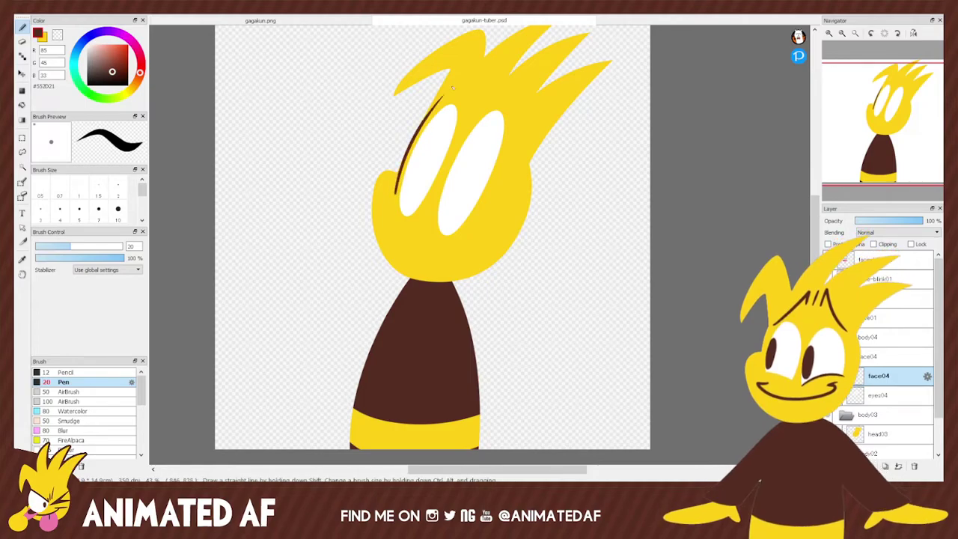
key(ctrl+z)
mouse_move(395, 193)
mouse_down()
mouse_move(410, 140)
mouse_move(445, 91)
mouse_move(413, 121)
mouse_up()
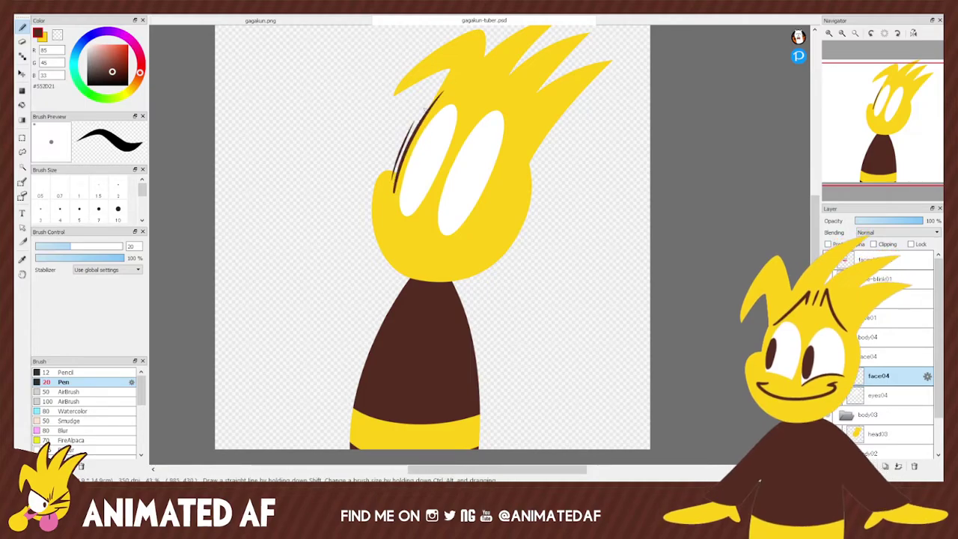
drag(389, 167, 441, 83)
Draw matching slanted brown strain lines beside the outer edge of the right eye.
drag(461, 244, 511, 142)
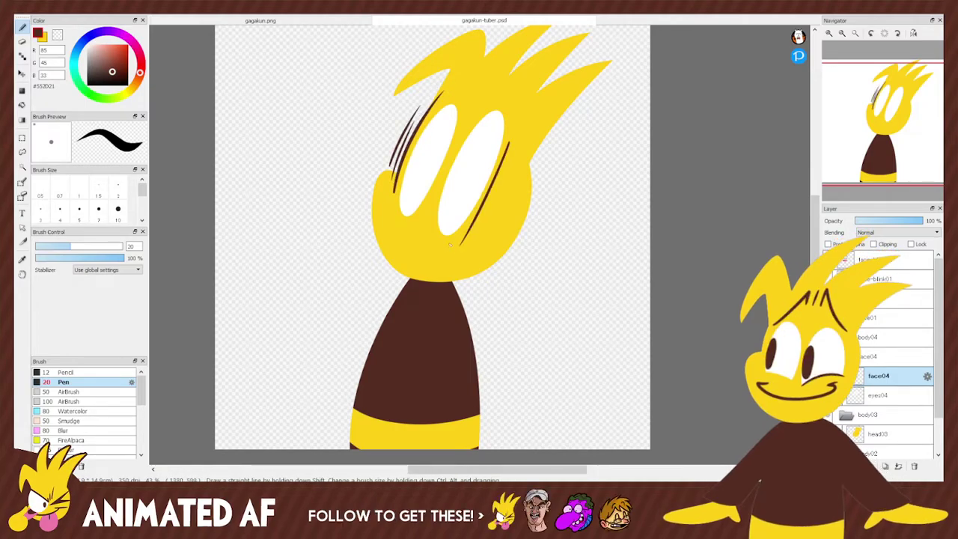
key(ctrl+z)
drag(465, 232, 512, 161)
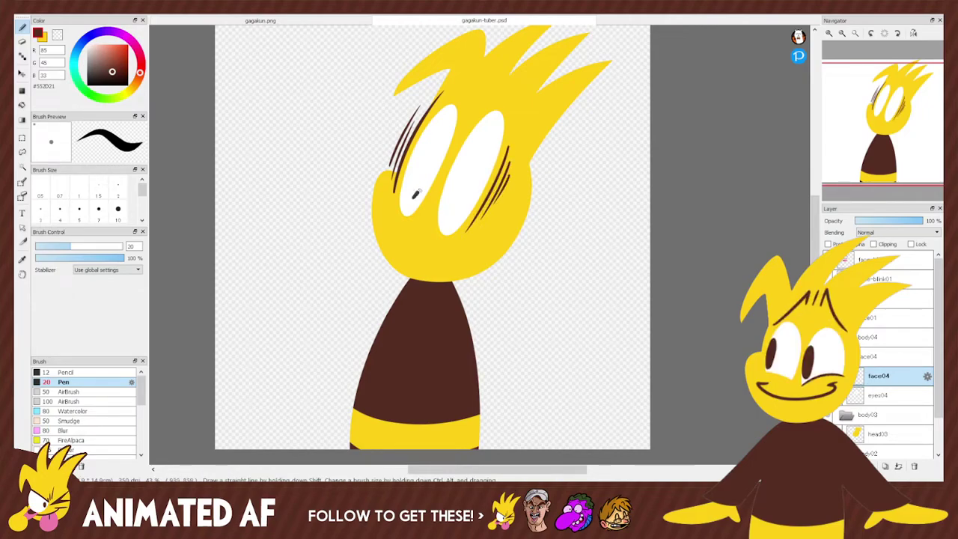
Outline wavy elongated pupils in both eyes, add short creases beneath the eyes, and fill the pupils with dark brown.
drag(436, 147, 444, 123)
key(ctrl+z)
drag(419, 181, 413, 198)
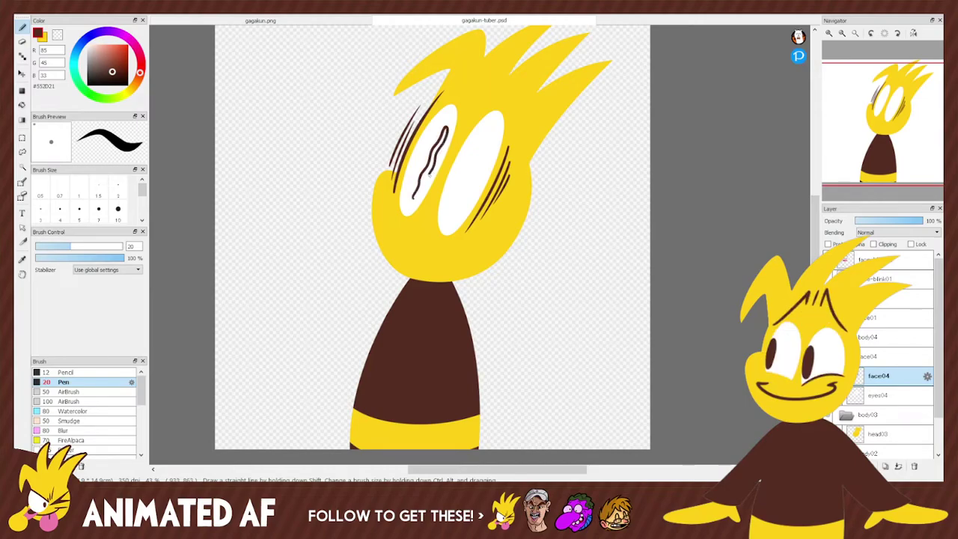
drag(428, 187, 416, 197)
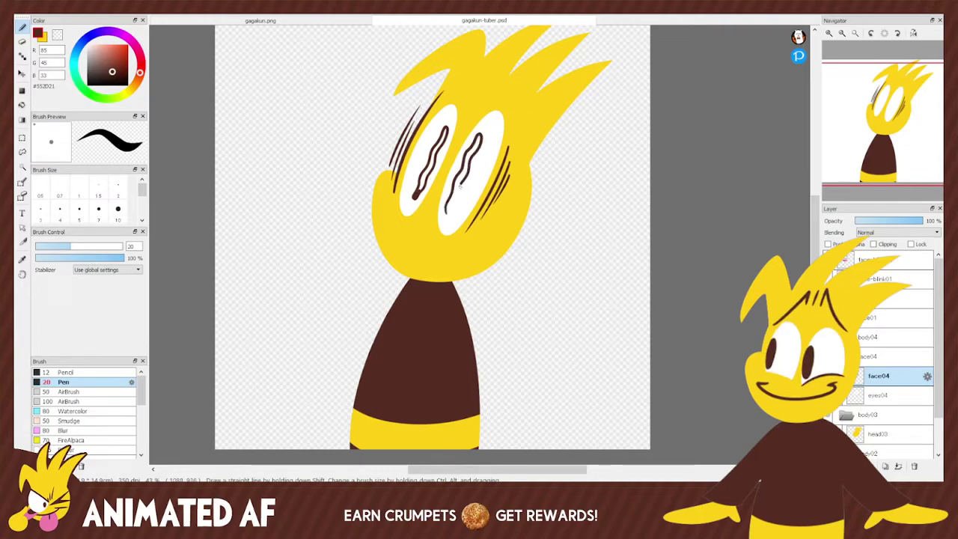
drag(454, 207, 446, 211)
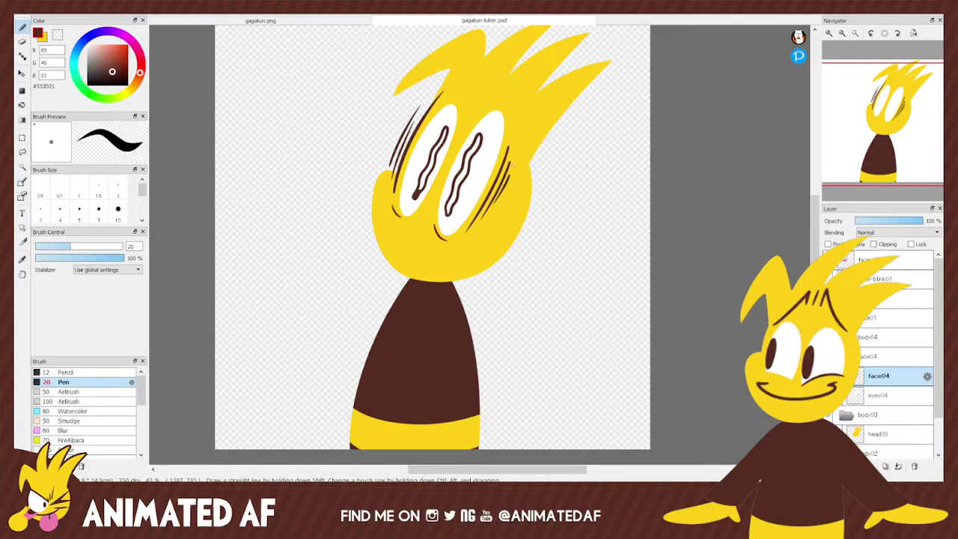
key(e)
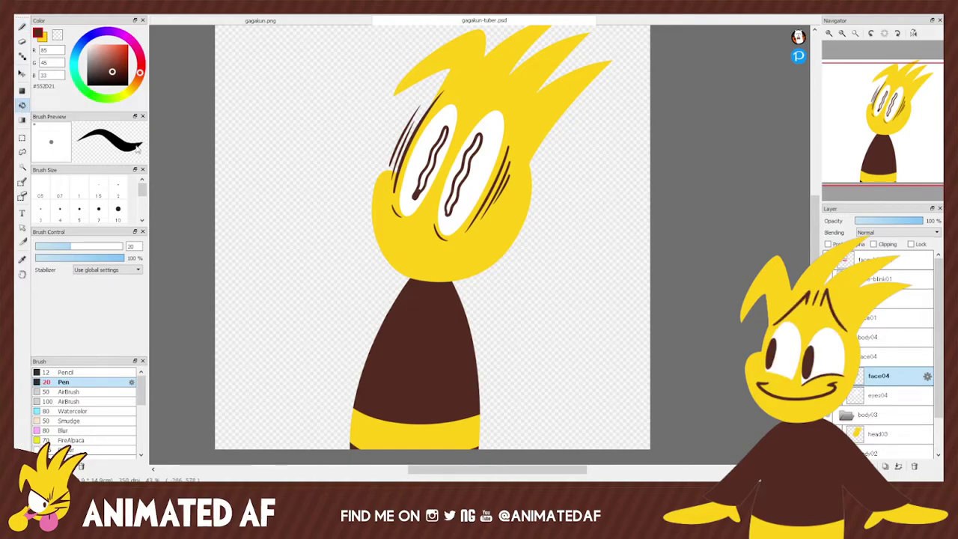
click(445, 132)
click(476, 145)
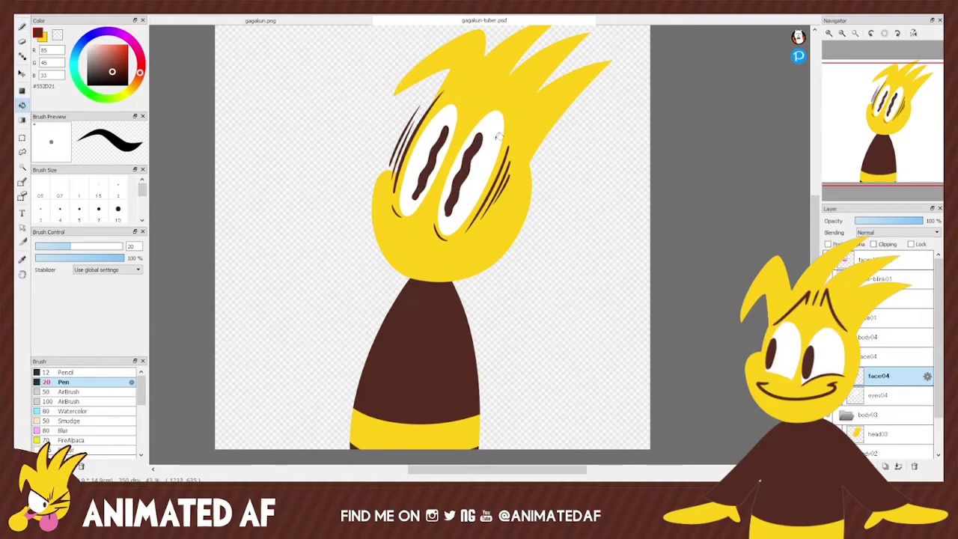
Draw two steep raised eyebrows with short forehead creases between them, using the brown 20 px Pen on face04.
key(b)
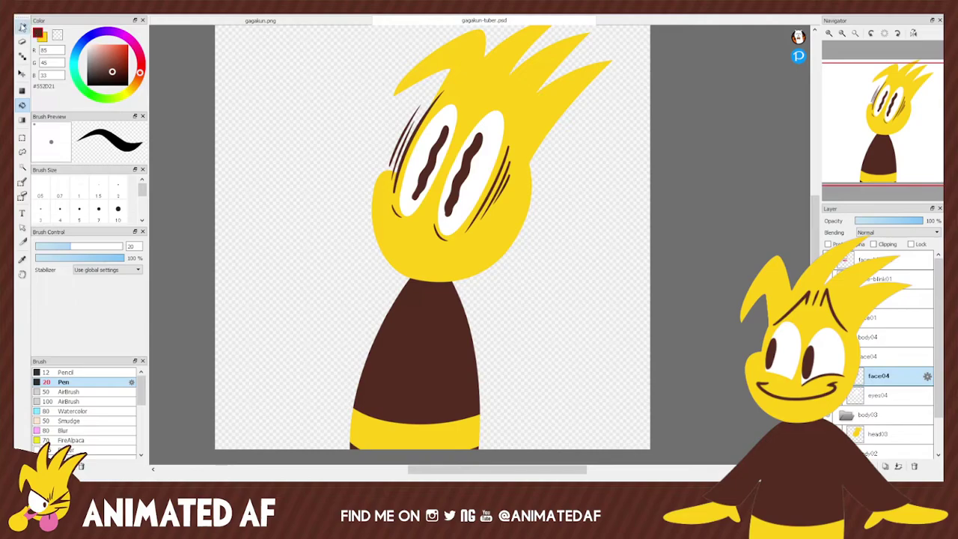
drag(467, 65, 509, 52)
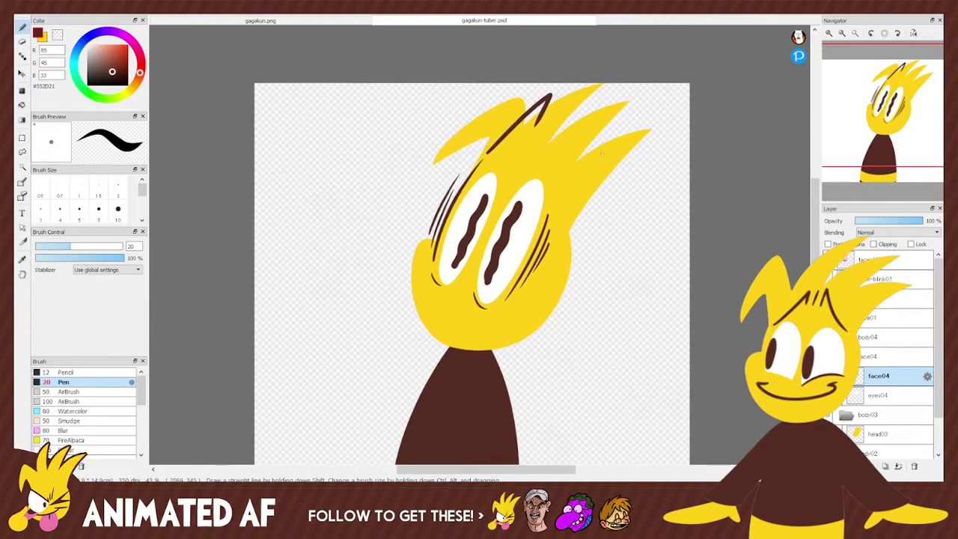
mouse_move(554, 138)
mouse_down()
mouse_move(573, 113)
mouse_move(556, 196)
mouse_up()
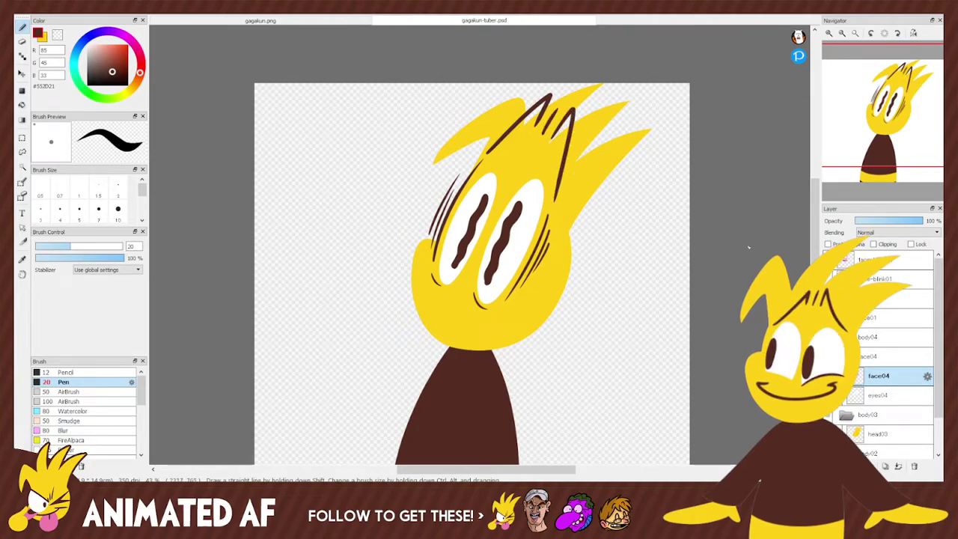
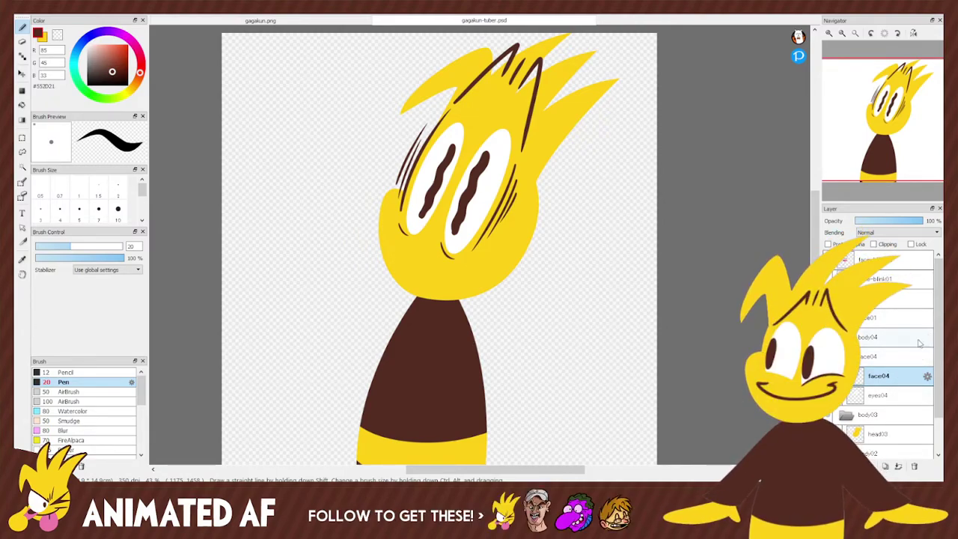
Temporarily show the open-mouth face layer and sample its mouth red #DB2424.
click(828, 317)
click(828, 317)
click(828, 317)
click(828, 317)
click(828, 299)
click(846, 298)
click(846, 298)
click(828, 317)
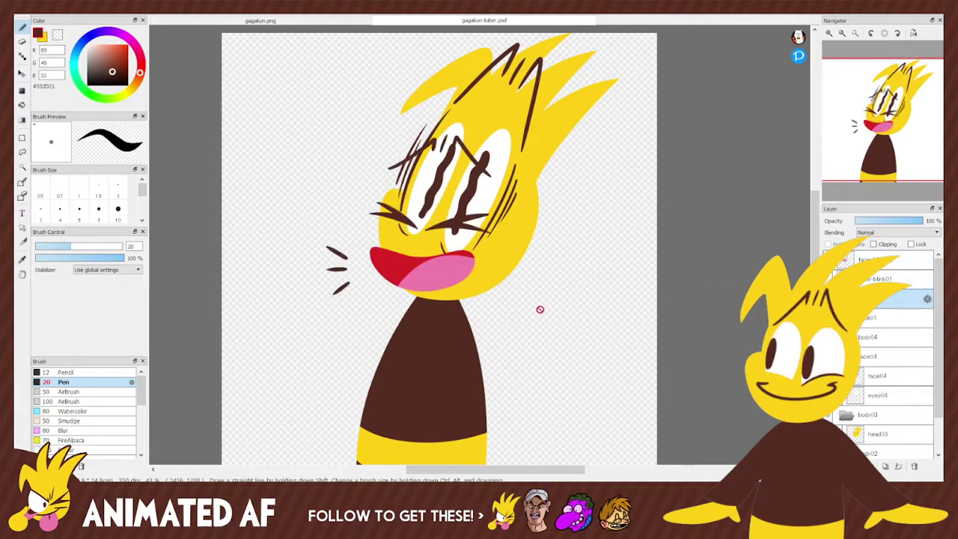
click(22, 259)
click(391, 261)
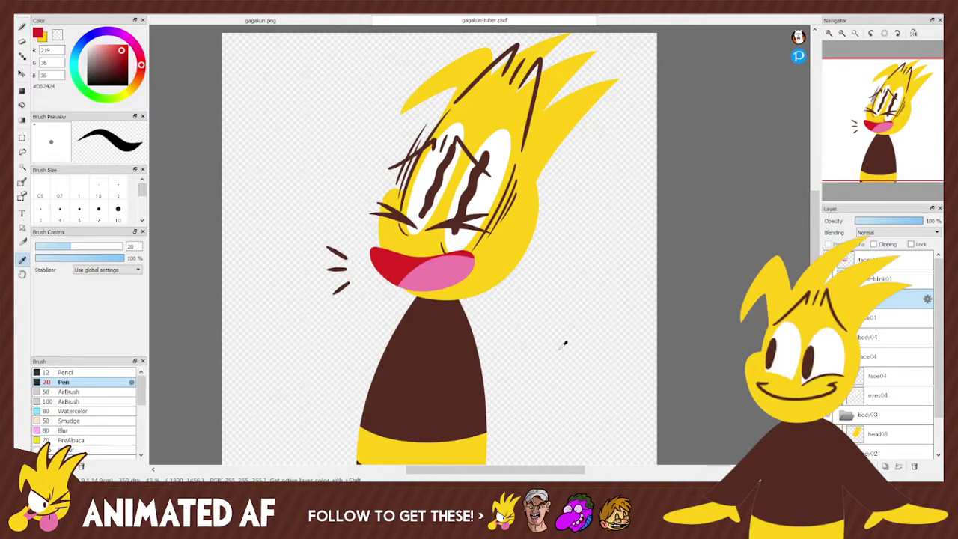
click(828, 317)
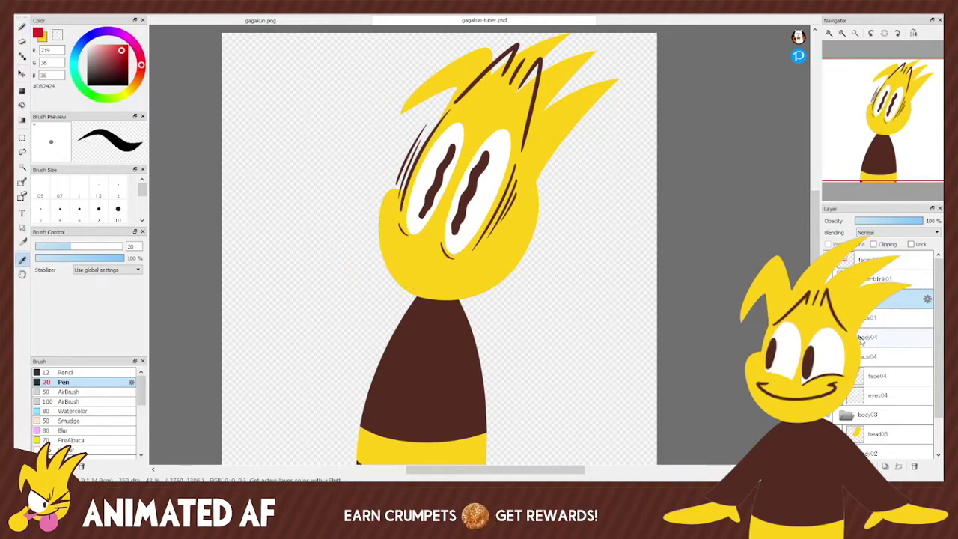
Outline a drooping open mouth in red on the face04 layer, redrawing unsatisfactory attempts, and fill it with red.
click(890, 374)
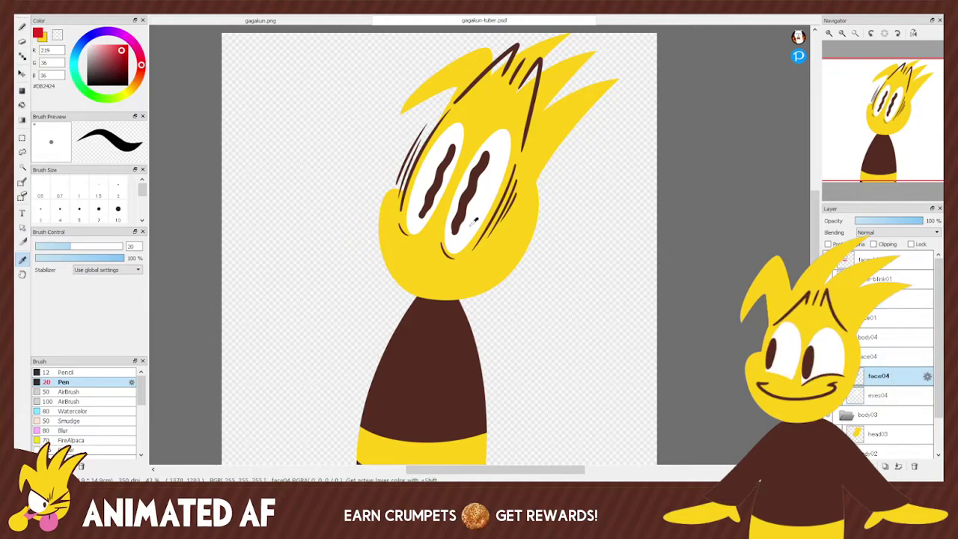
click(23, 29)
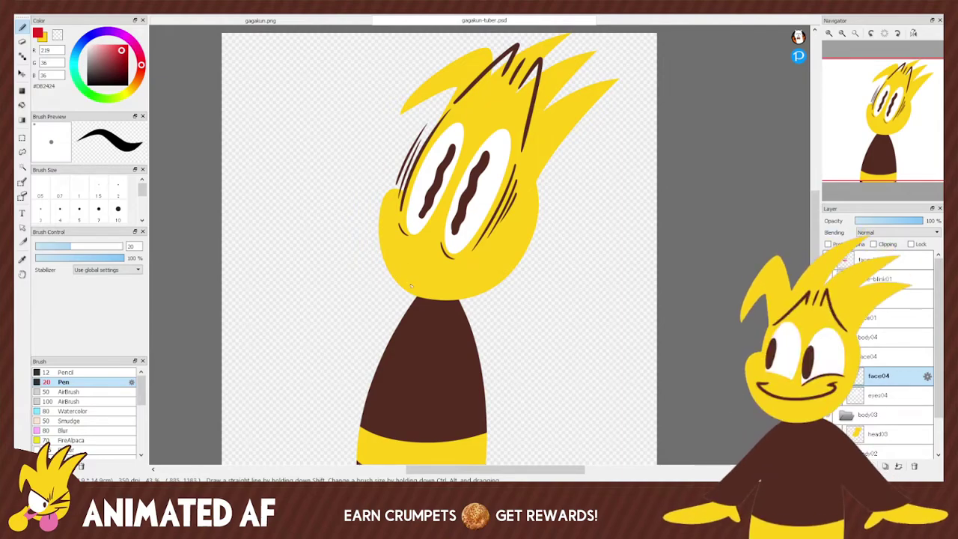
click(827, 259)
click(828, 260)
mouse_move(379, 266)
mouse_down()
mouse_move(471, 270)
mouse_move(383, 284)
mouse_up()
key(ctrl+z)
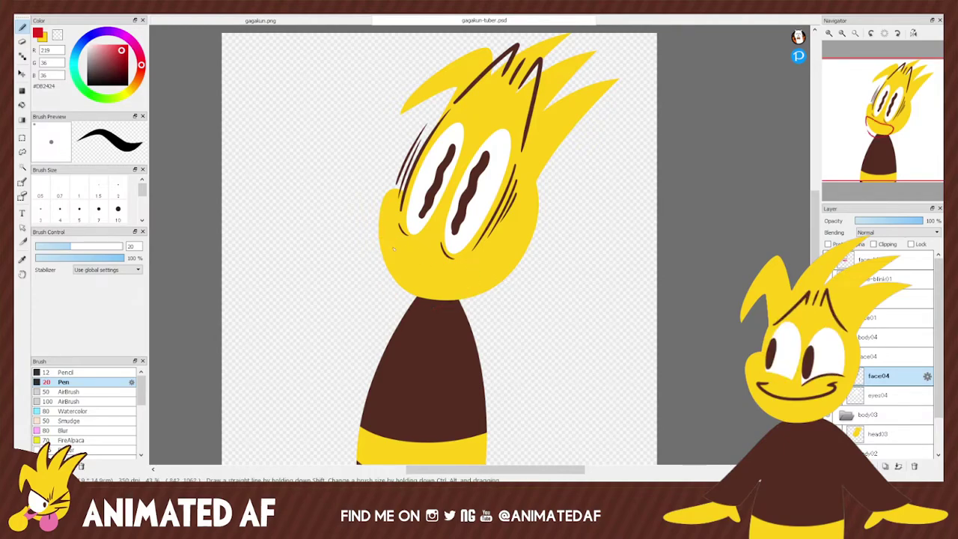
drag(404, 302, 397, 251)
key(ctrl+z)
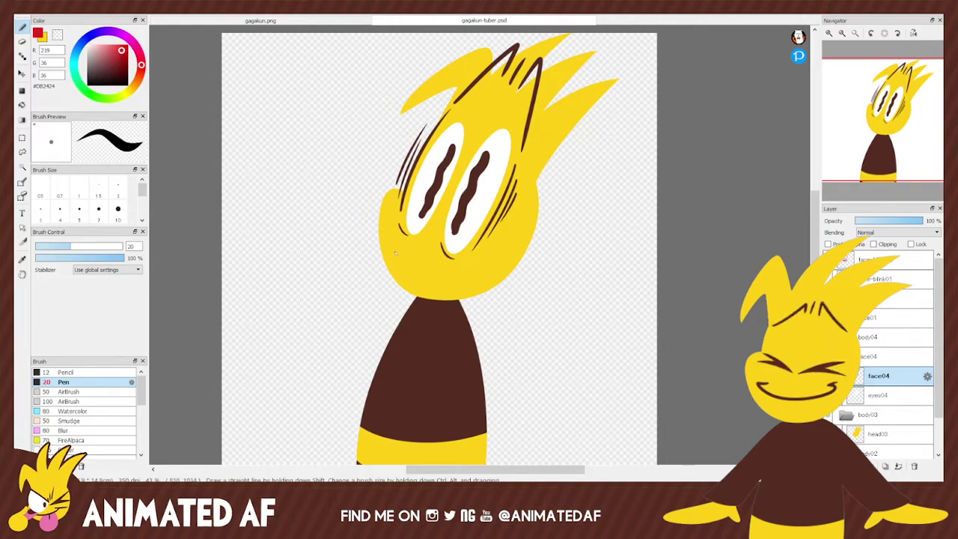
mouse_move(395, 253)
mouse_down()
mouse_move(430, 251)
mouse_move(441, 306)
mouse_move(393, 288)
mouse_move(394, 250)
mouse_move(442, 273)
mouse_move(422, 299)
mouse_move(384, 269)
mouse_move(406, 247)
mouse_move(437, 273)
mouse_move(422, 311)
mouse_move(386, 290)
mouse_move(402, 246)
mouse_up()
key(ctrl+z)
key(ctrl+z)
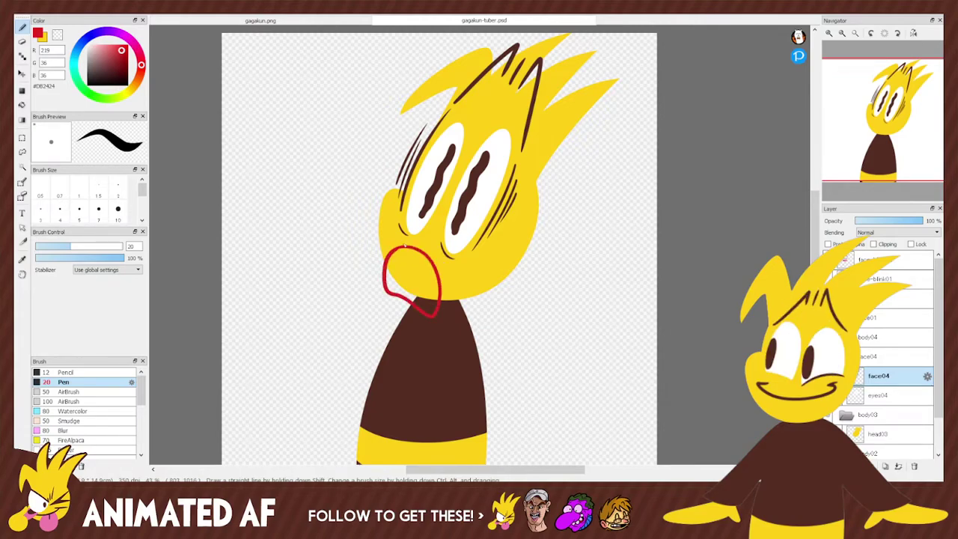
key(g)
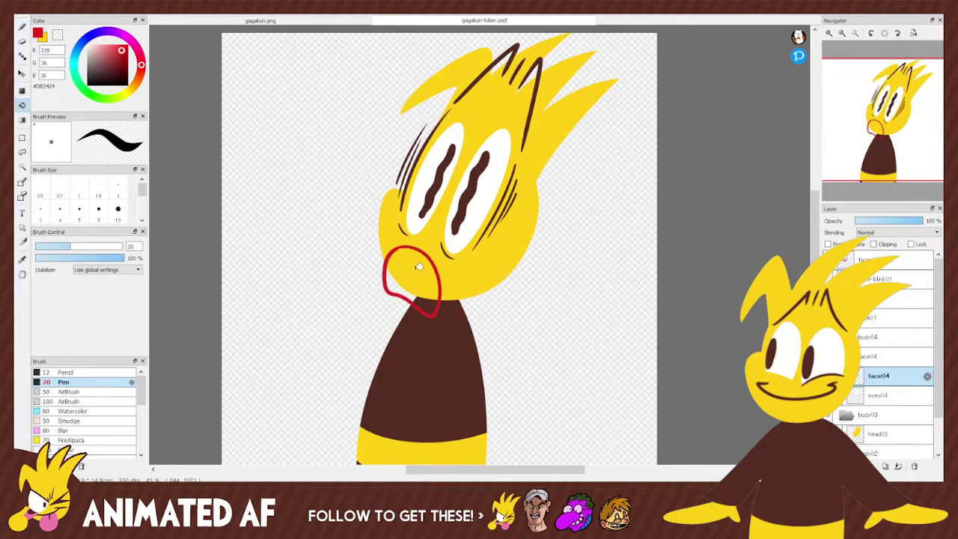
click(416, 267)
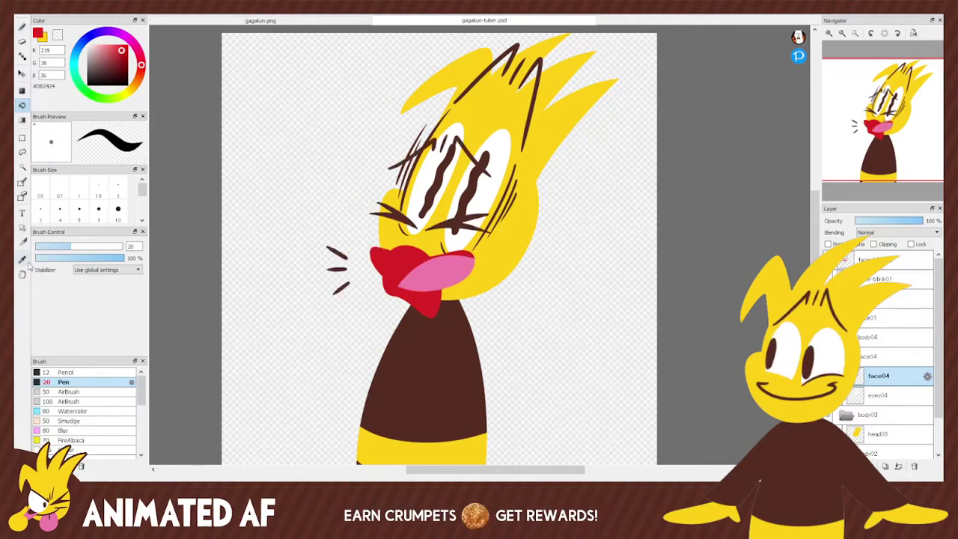
Sample the tongue pink #F07BAB, outline a tongue inside the red mouth with Protect Alpha on, and fill it with pink.
key(i)
click(459, 272)
key(ctrl+z)
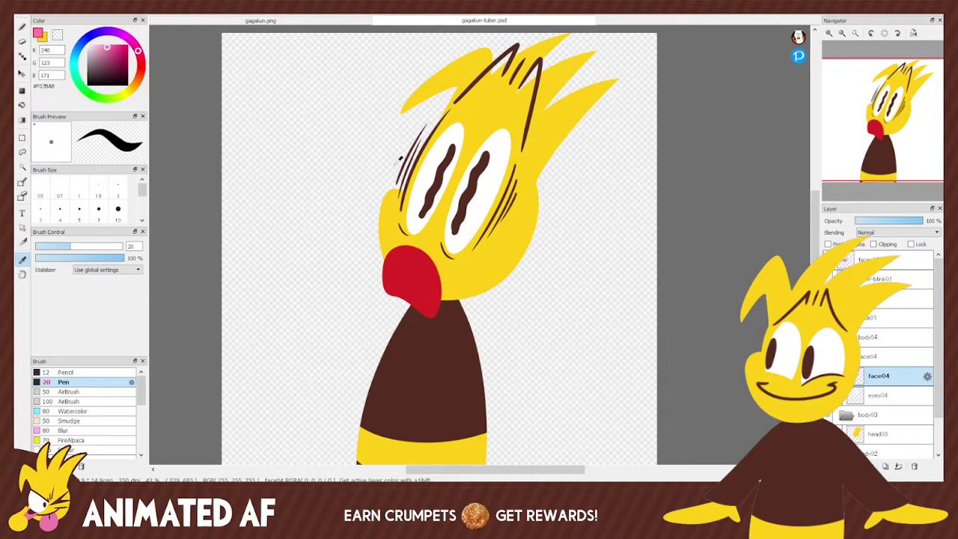
click(23, 28)
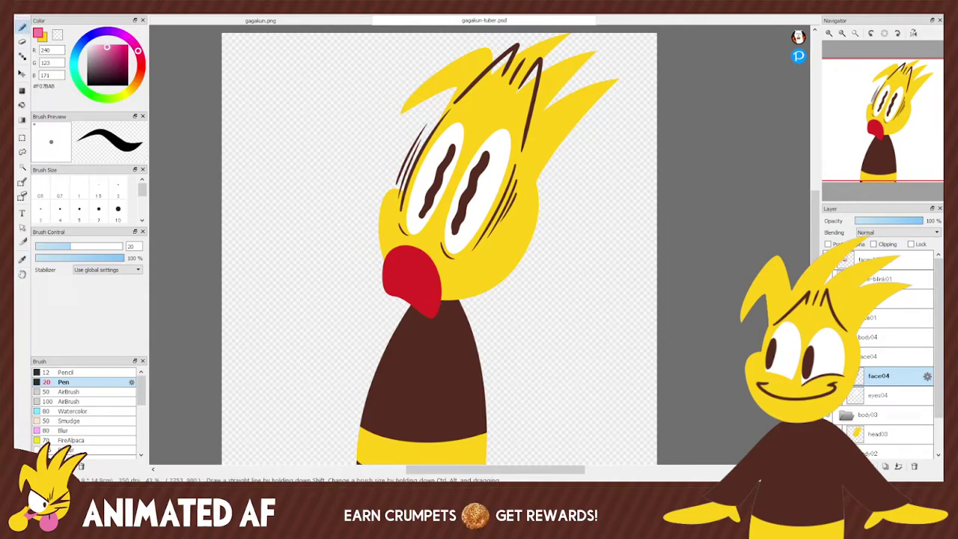
mouse_move(389, 292)
mouse_down()
mouse_move(411, 273)
mouse_move(435, 266)
mouse_up()
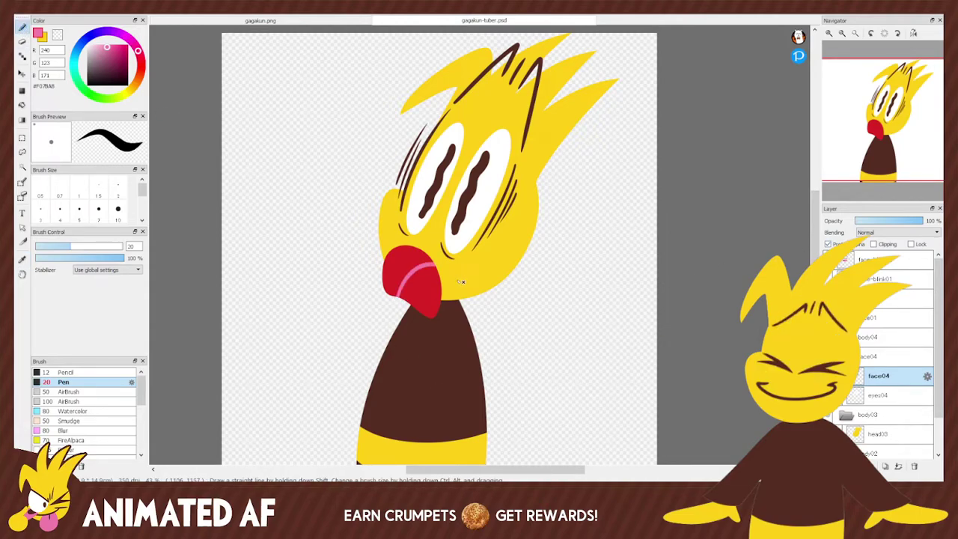
key(ctrl+z)
drag(404, 301, 433, 267)
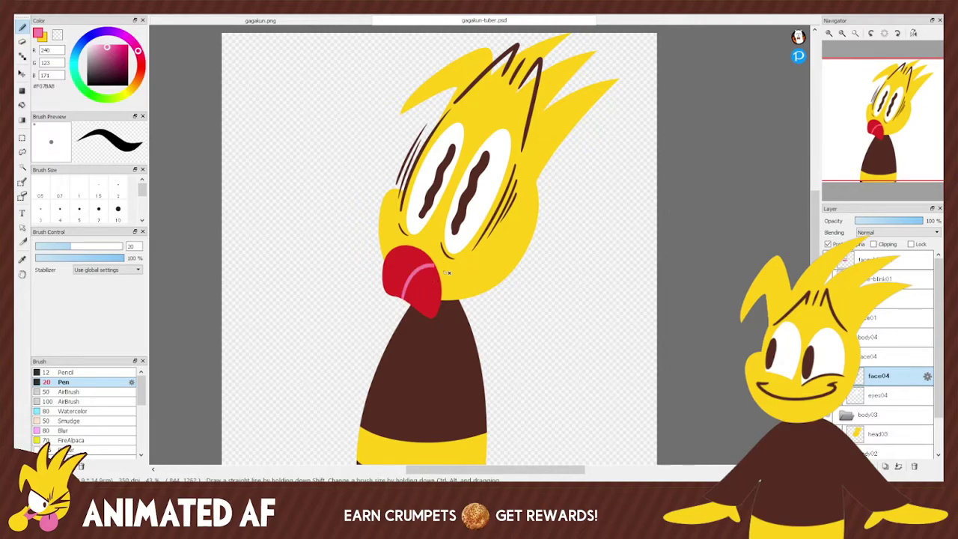
click(22, 105)
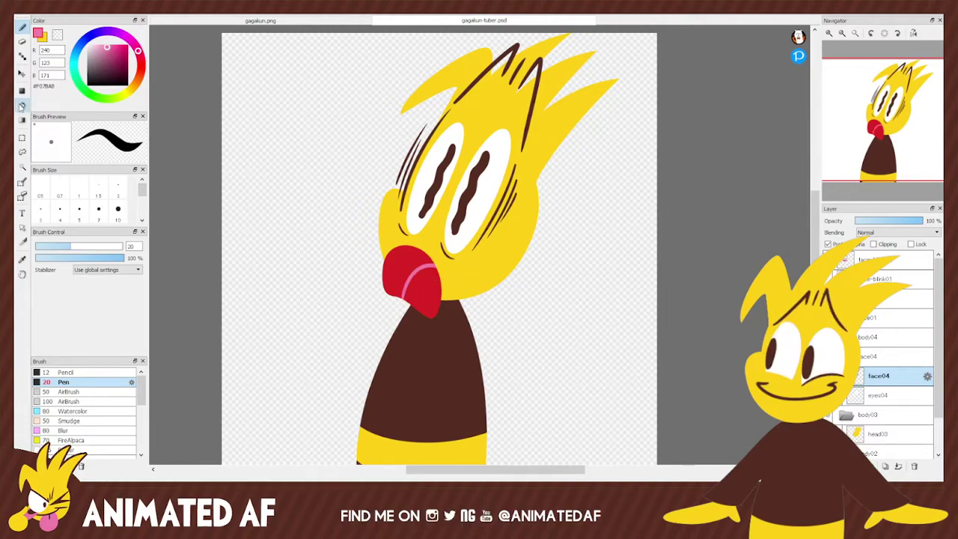
click(430, 284)
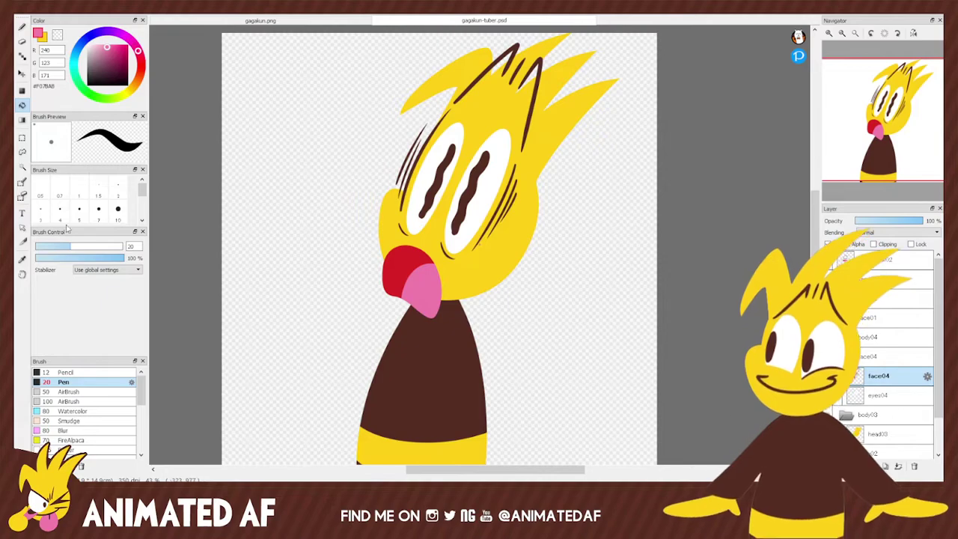
Sample the yellow #FDCF15 and draw a small solid slanted oval just off the right side of the head on face04.
key(alt)
alt+click(514, 241)
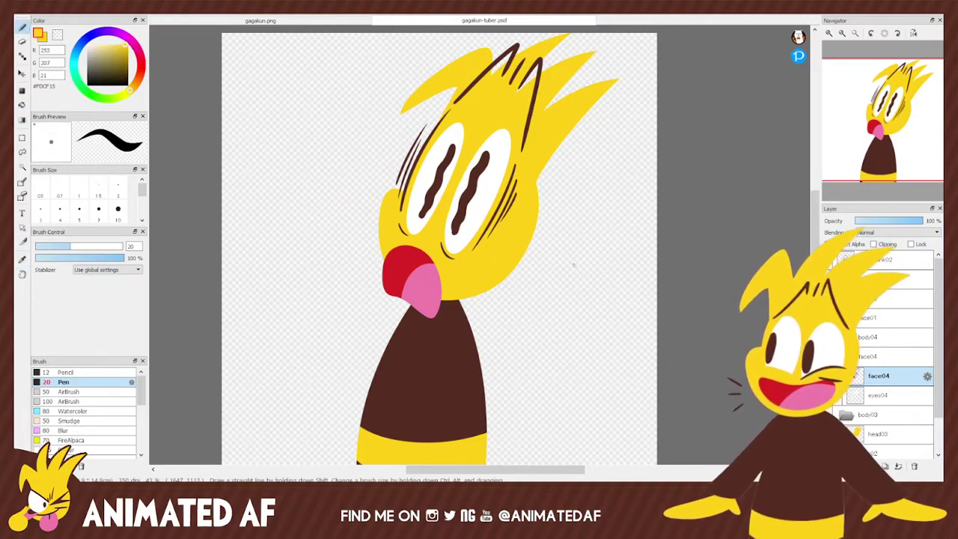
drag(550, 181, 571, 166)
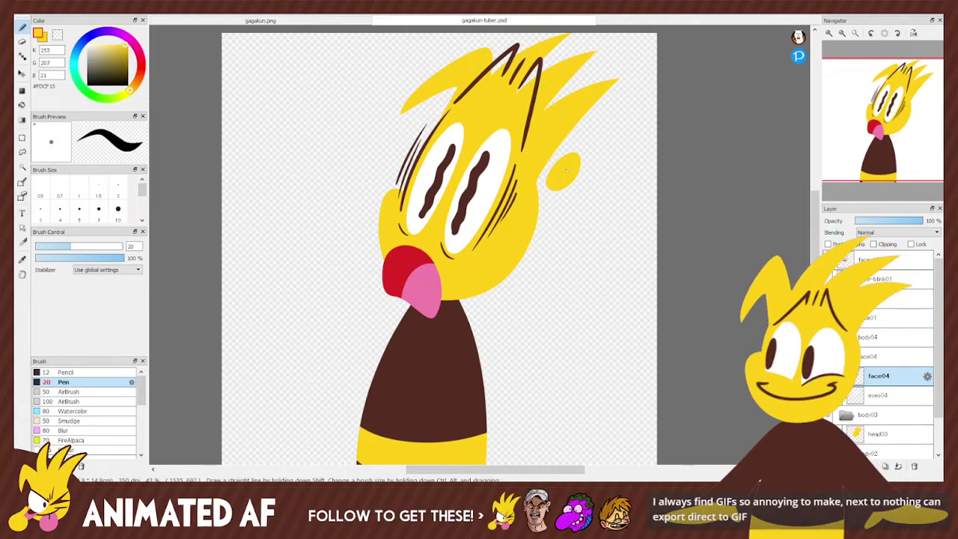
Add small solid yellow droplets on both sides of the head and thin yellow motion lines around the hair and lower cheek.
drag(560, 202, 563, 199)
mouse_move(389, 134)
mouse_down()
mouse_move(380, 166)
mouse_move(390, 169)
mouse_up()
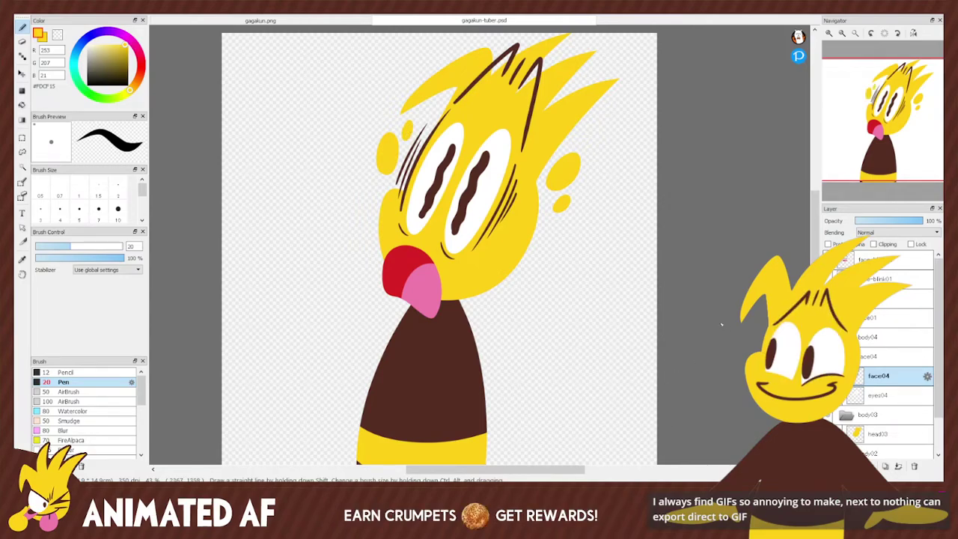
mouse_move(402, 96)
mouse_down()
mouse_move(451, 56)
mouse_move(448, 48)
mouse_up()
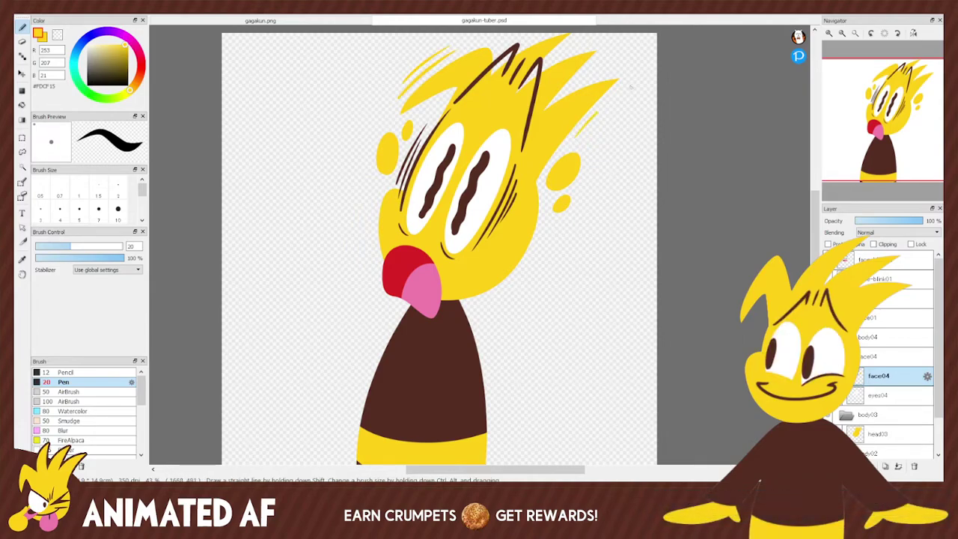
drag(588, 134, 619, 106)
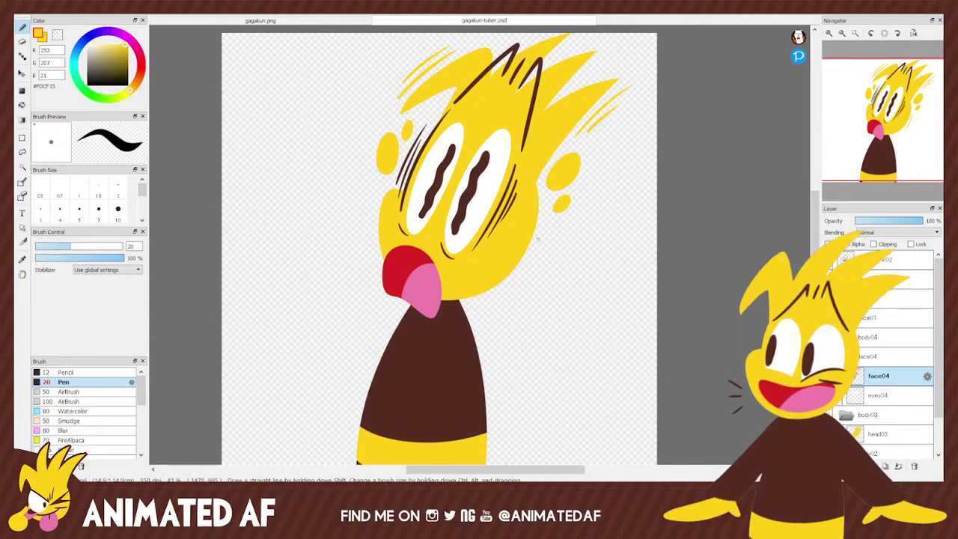
mouse_move(547, 224)
mouse_down()
mouse_move(518, 276)
mouse_move(545, 242)
mouse_move(522, 270)
mouse_move(546, 254)
mouse_move(549, 241)
mouse_move(528, 276)
mouse_up()
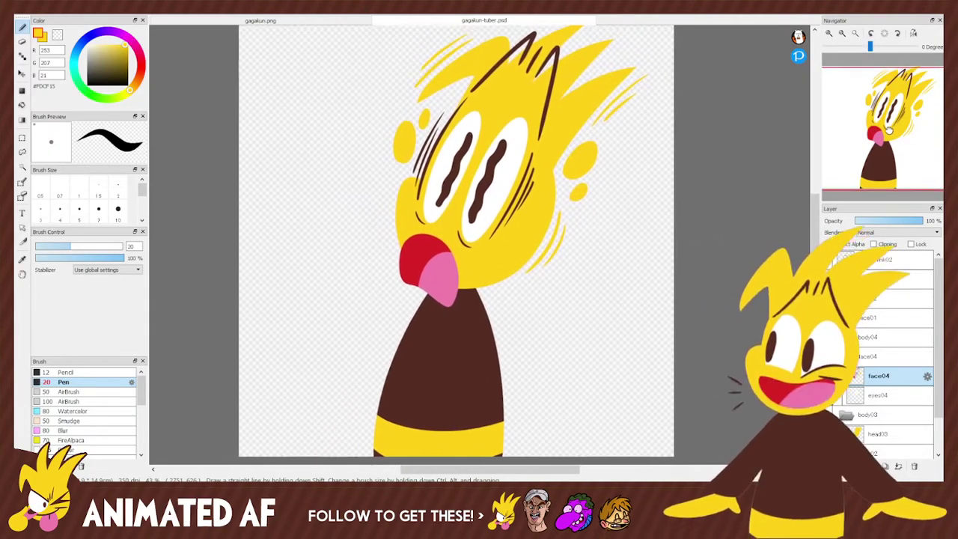
drag(889, 130, 883, 121)
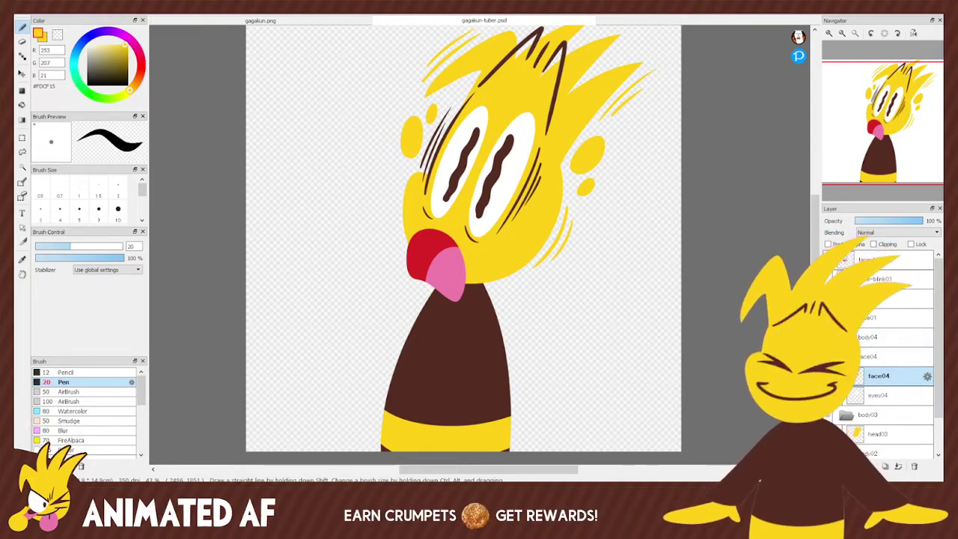
Show the body01 group and lower its opacity to 18% so its pose serves as a faint drawing guide.
scroll(940, 378, down, 1)
drag(940, 378, 941, 404)
click(846, 322)
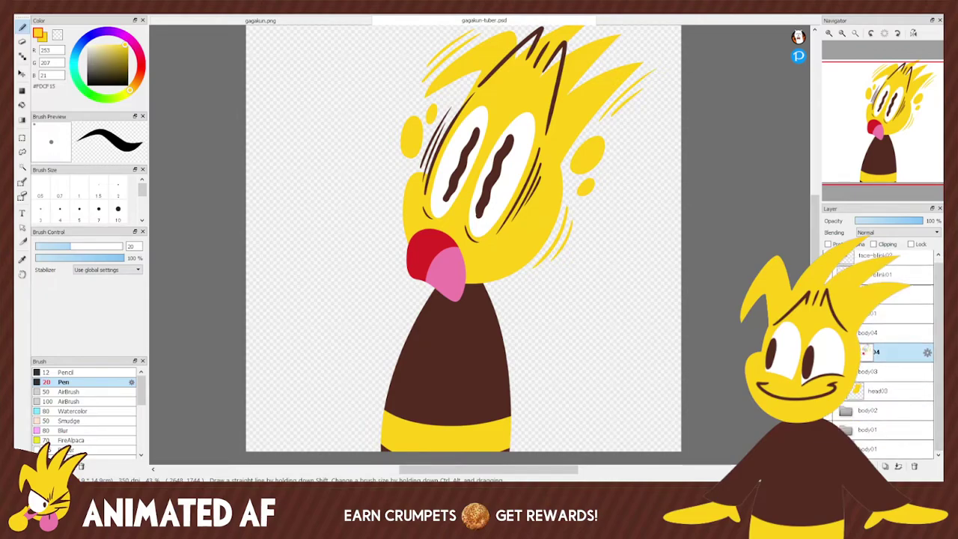
click(896, 390)
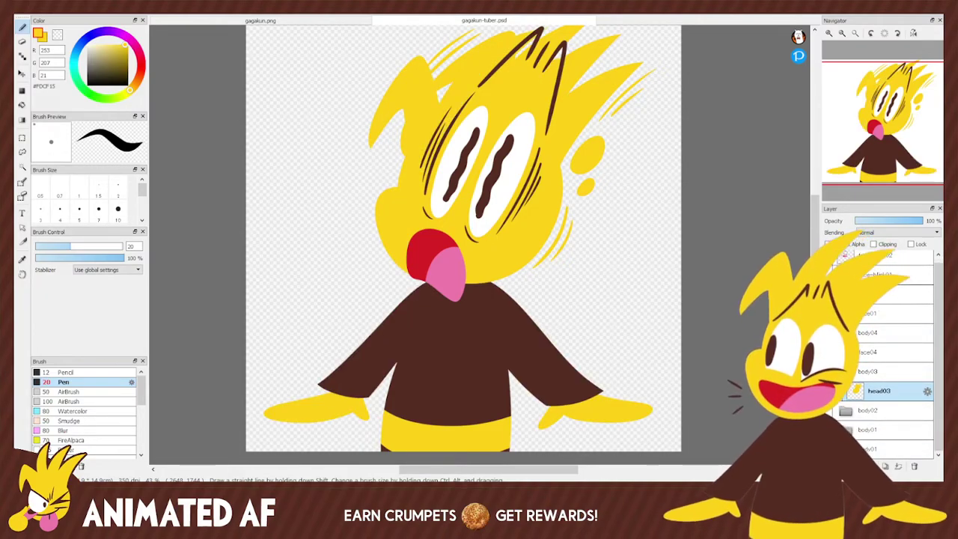
click(872, 430)
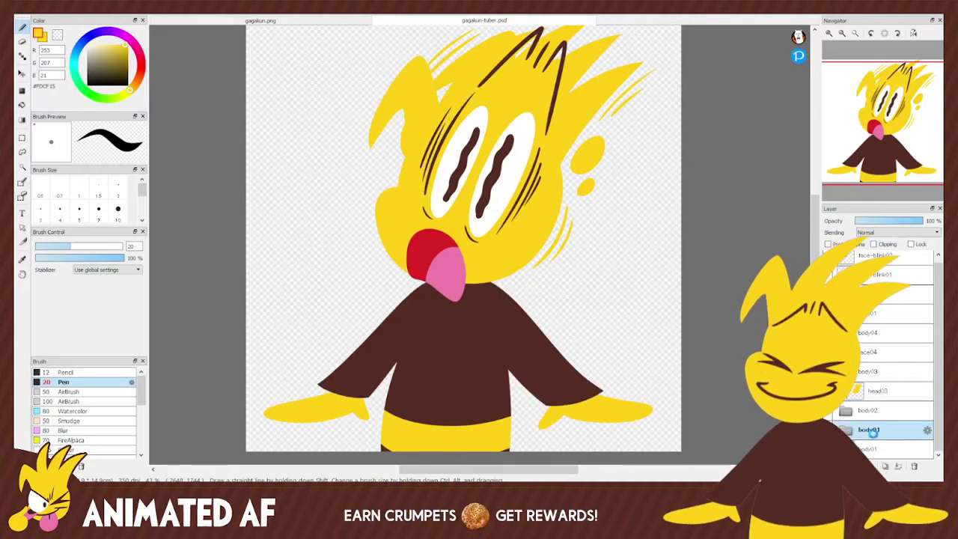
drag(877, 219, 866, 221)
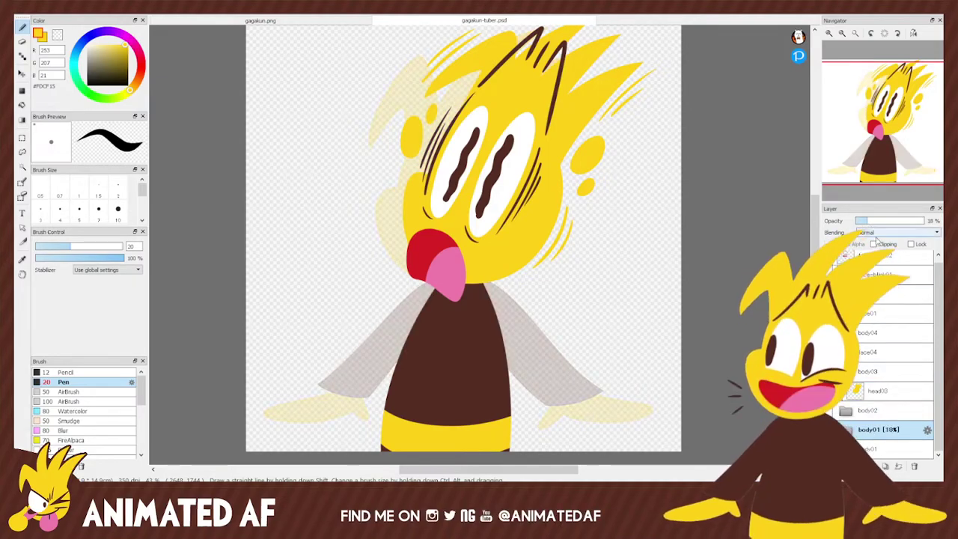
Add a layer named arms04 directly above head03 and sample the sweater brown #552D21.
click(905, 390)
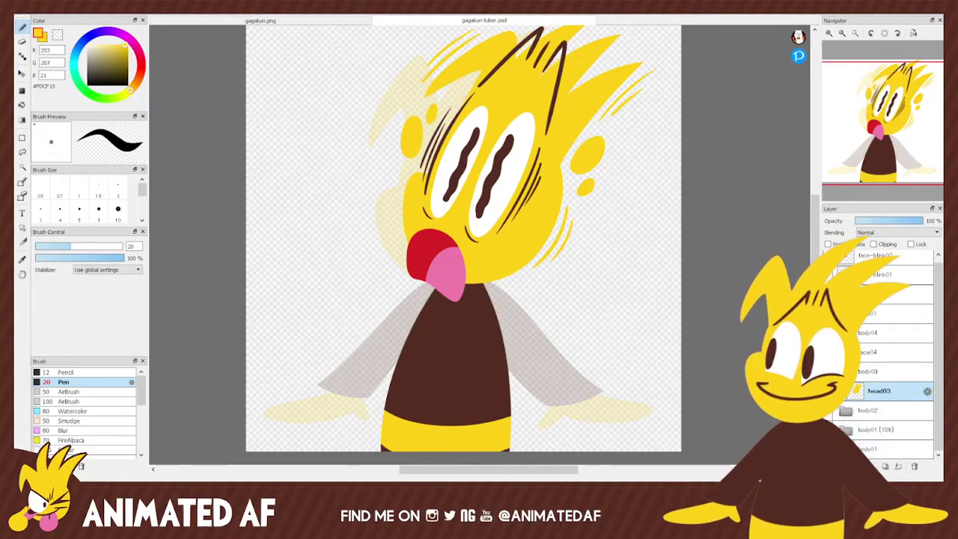
key(ctrl+shift+n)
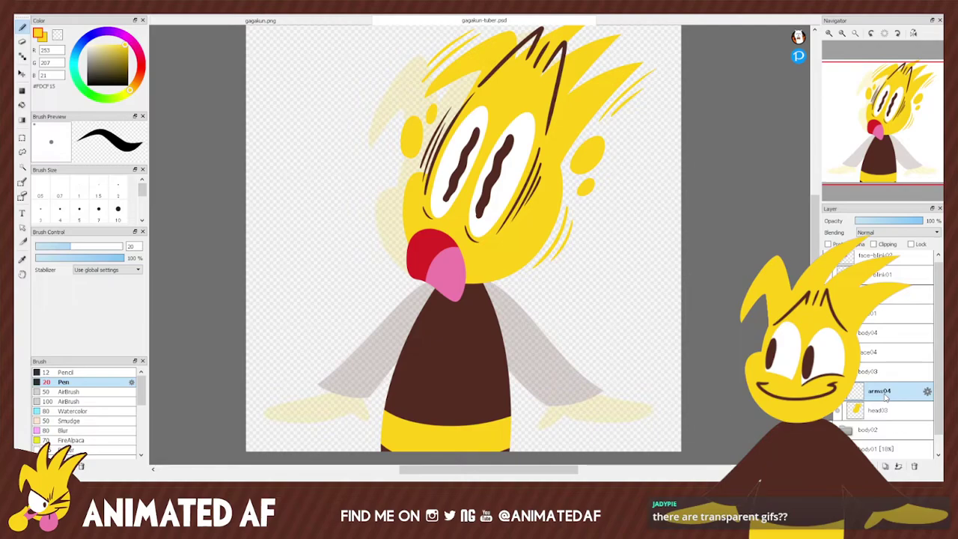
key(alt)
alt+click(476, 317)
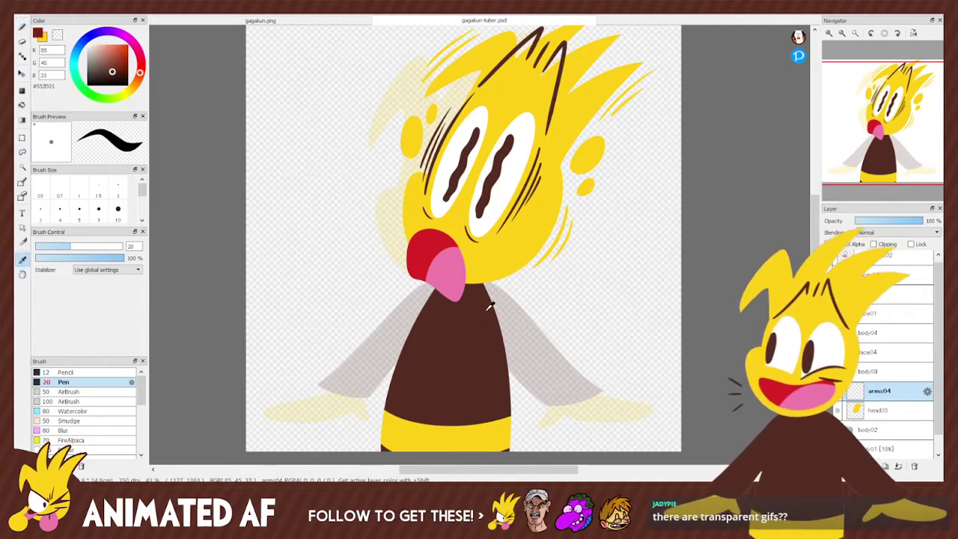
drag(886, 133, 875, 135)
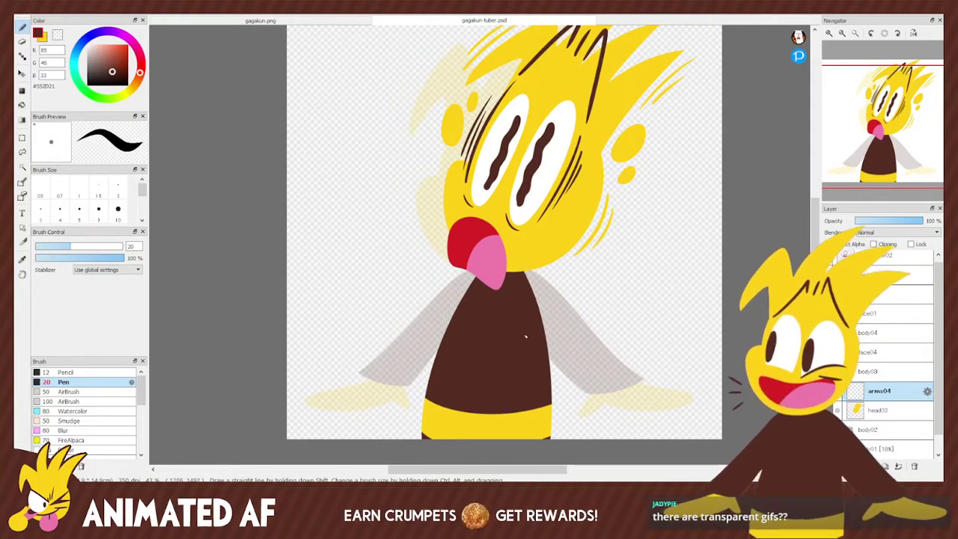
Outline the left sleeve in brown from shoulder to slanted cuff on arms04, redrawing unsatisfactory strokes, and fill it with brown.
mouse_move(472, 276)
mouse_down()
mouse_move(365, 373)
mouse_move(403, 387)
mouse_move(428, 383)
mouse_up()
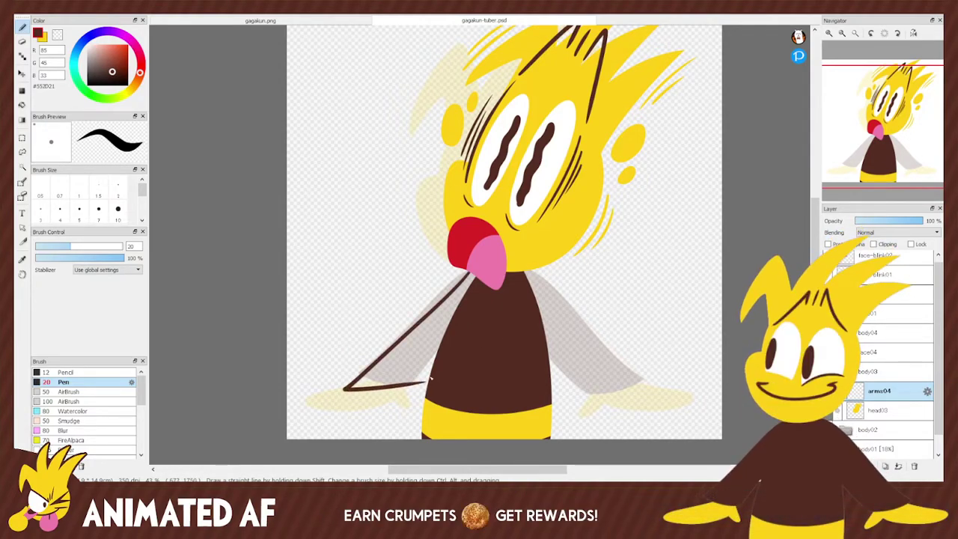
key(ctrl+z)
mouse_move(472, 275)
mouse_down()
mouse_move(352, 385)
mouse_move(380, 402)
mouse_move(443, 334)
mouse_up()
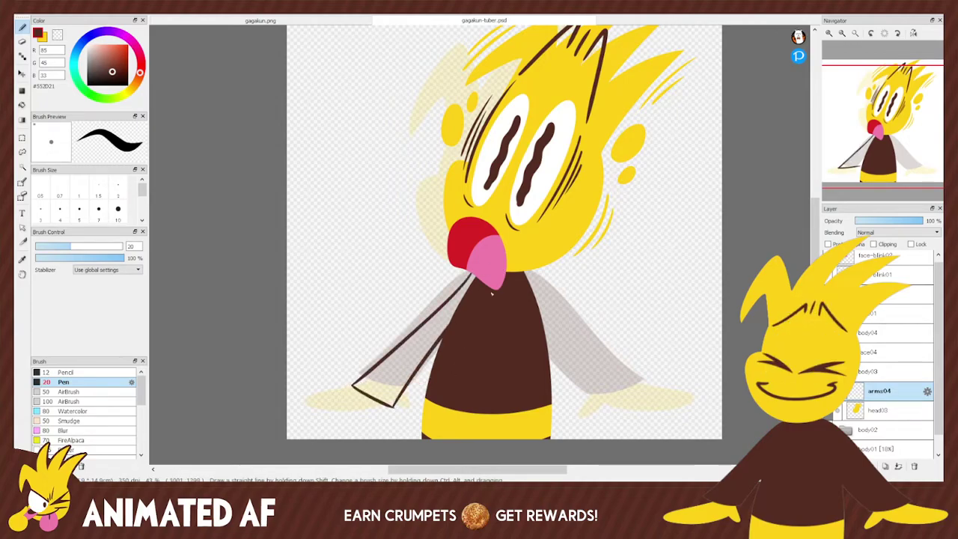
key(ctrl+z)
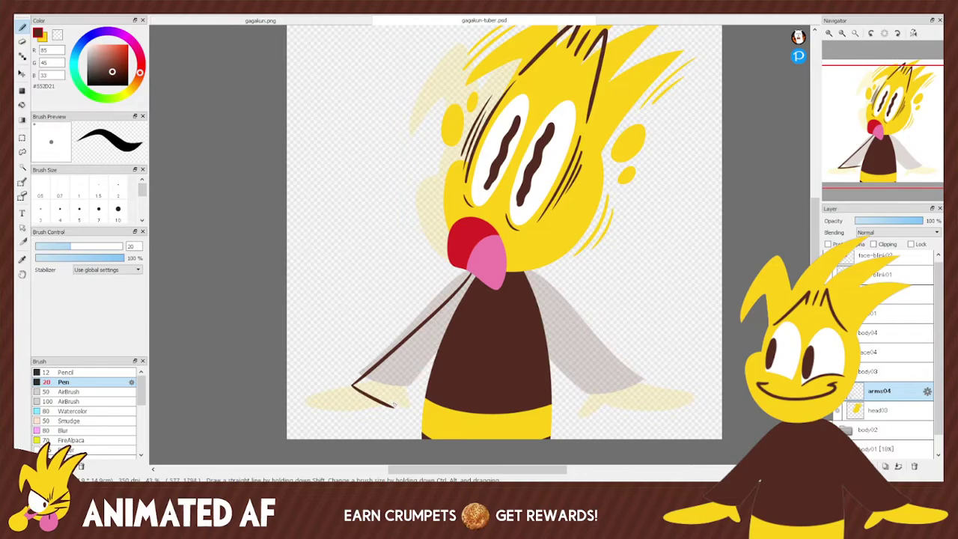
drag(394, 407, 458, 298)
drag(359, 378, 473, 275)
key(ctrl+z)
drag(366, 375, 469, 275)
drag(409, 334, 450, 296)
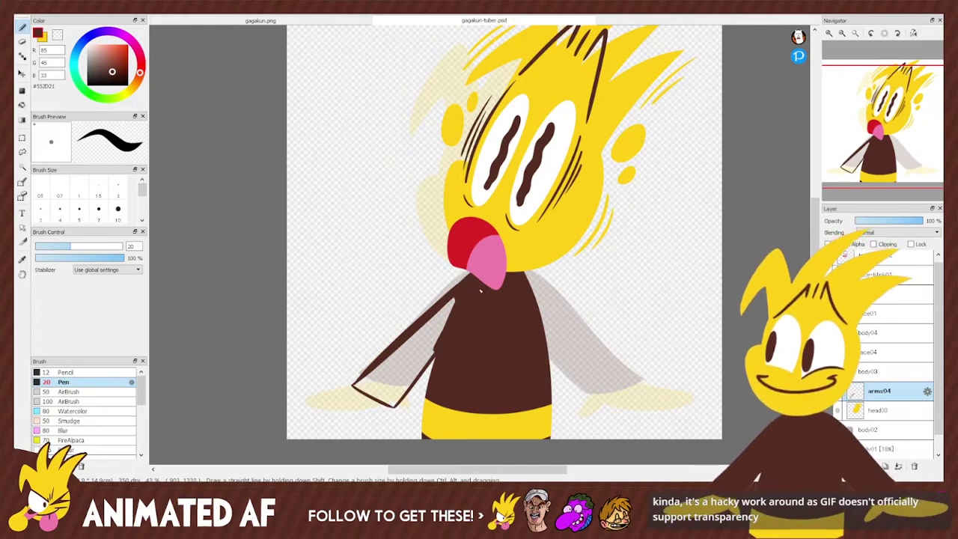
click(21, 105)
click(427, 335)
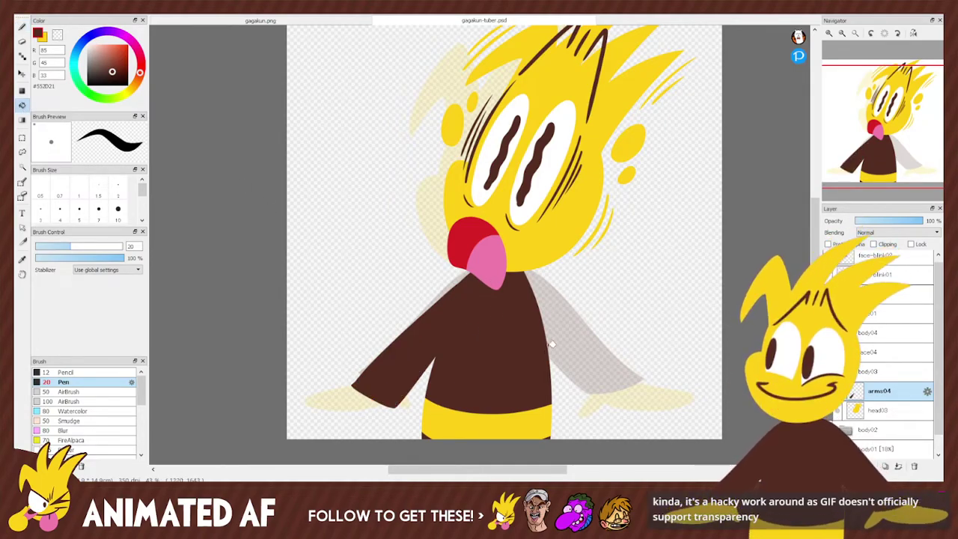
Erase along the outer edge of the left sleeve to smooth it, undoing and repeating strokes until the line is clean.
key(e)
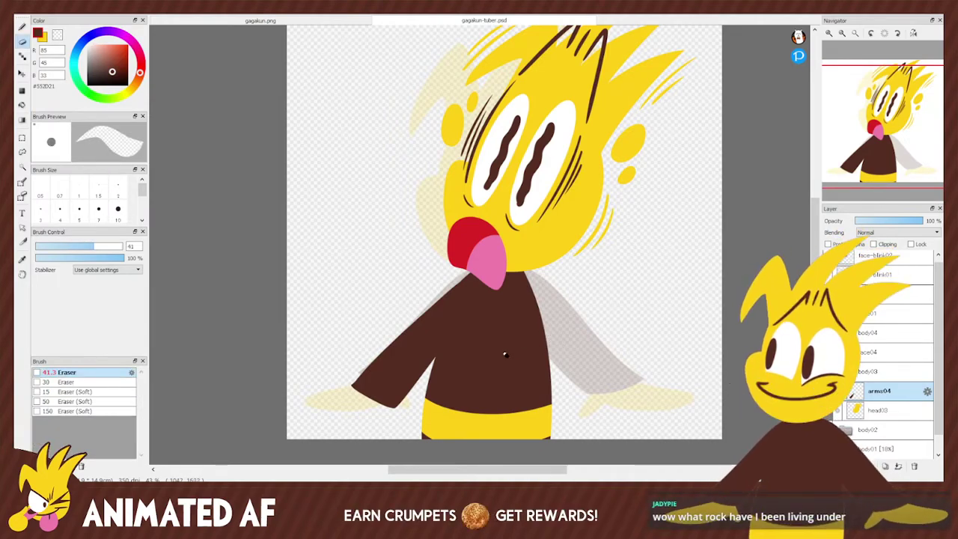
drag(350, 387, 463, 282)
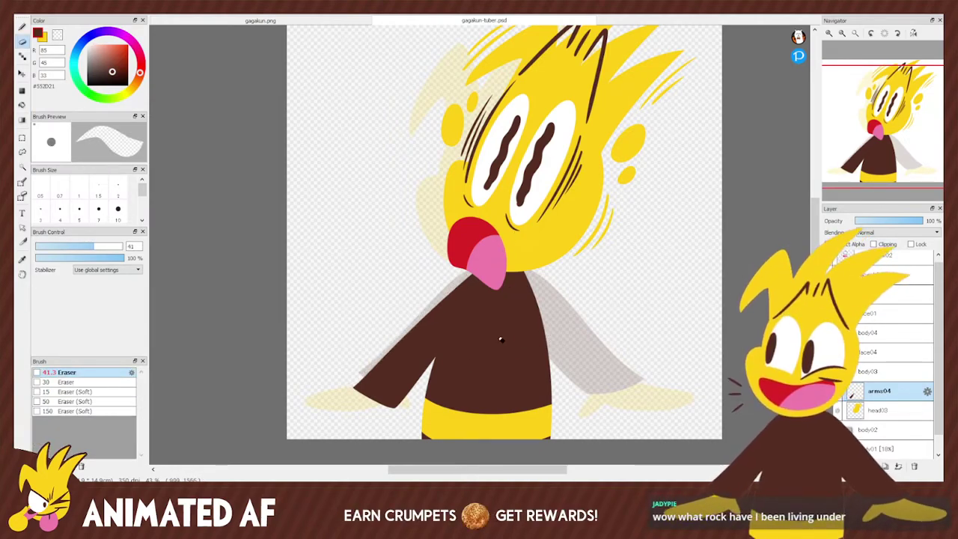
key(ctrl+z)
drag(354, 386, 462, 281)
key(ctrl+z)
drag(353, 386, 463, 282)
key(ctrl+z)
drag(351, 389, 462, 282)
key(ctrl+z)
drag(350, 391, 462, 282)
key(ctrl+z)
drag(350, 391, 462, 282)
key(ctrl+z)
drag(350, 390, 462, 281)
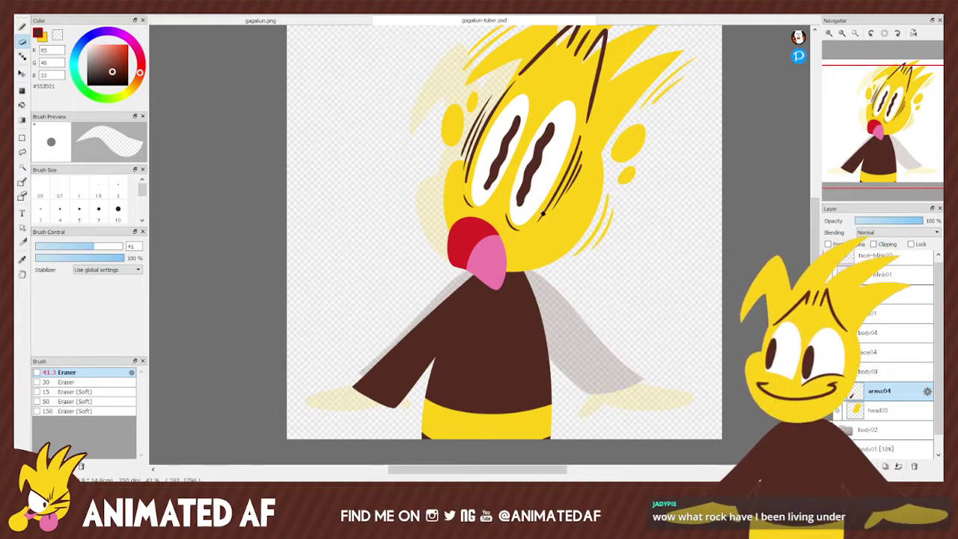
Trim the left sleeve's cuff with the Eraser, undoing strokes that do not fit.
key(ctrl+z)
mouse_move(356, 388)
mouse_down()
mouse_move(432, 393)
mouse_move(381, 409)
mouse_move(431, 397)
mouse_move(405, 412)
mouse_up()
key(ctrl+z)
key(ctrl+z)
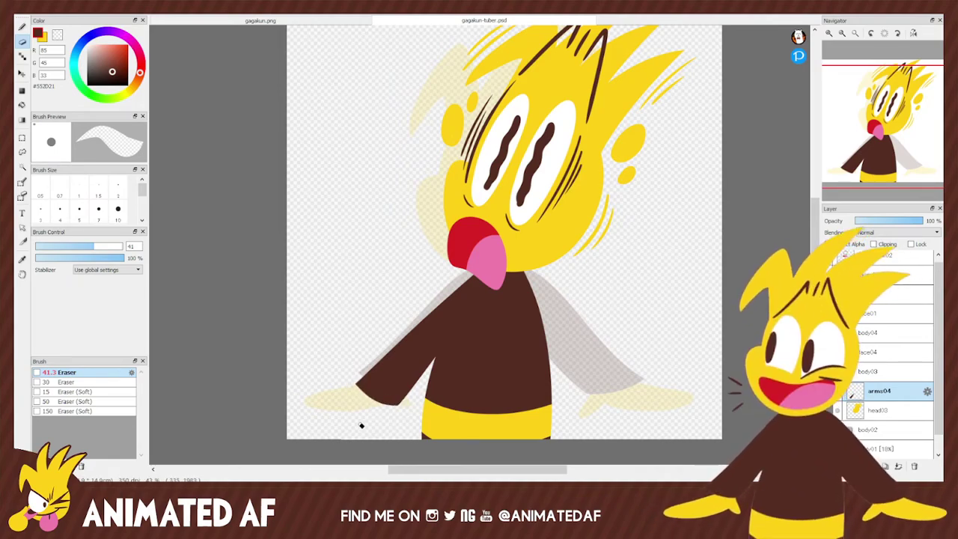
key(g)
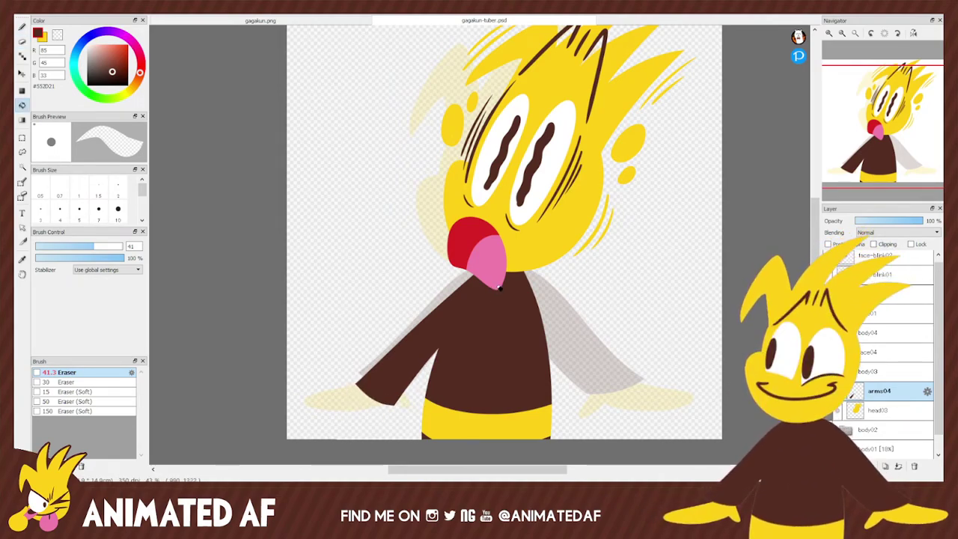
key(e)
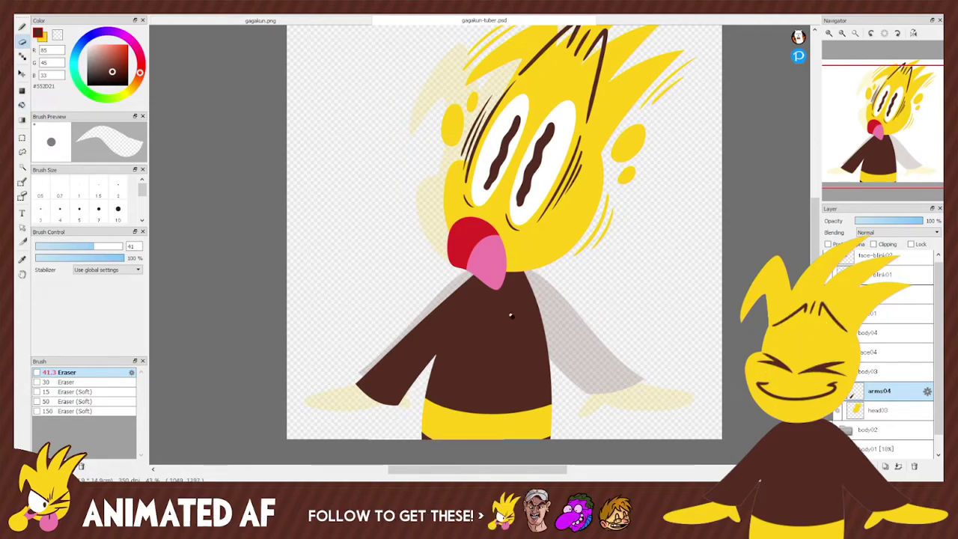
key(g)
key(e)
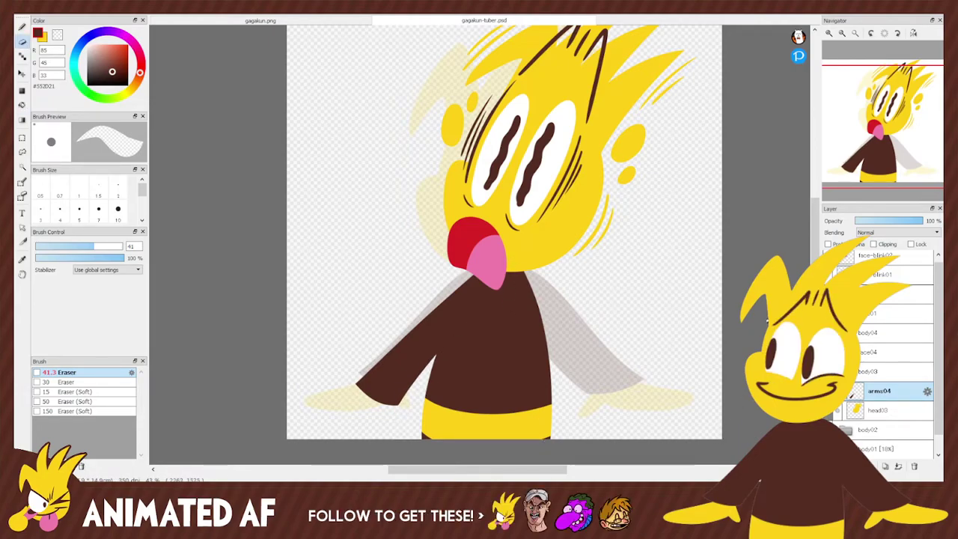
key(g)
key(e)
key(g)
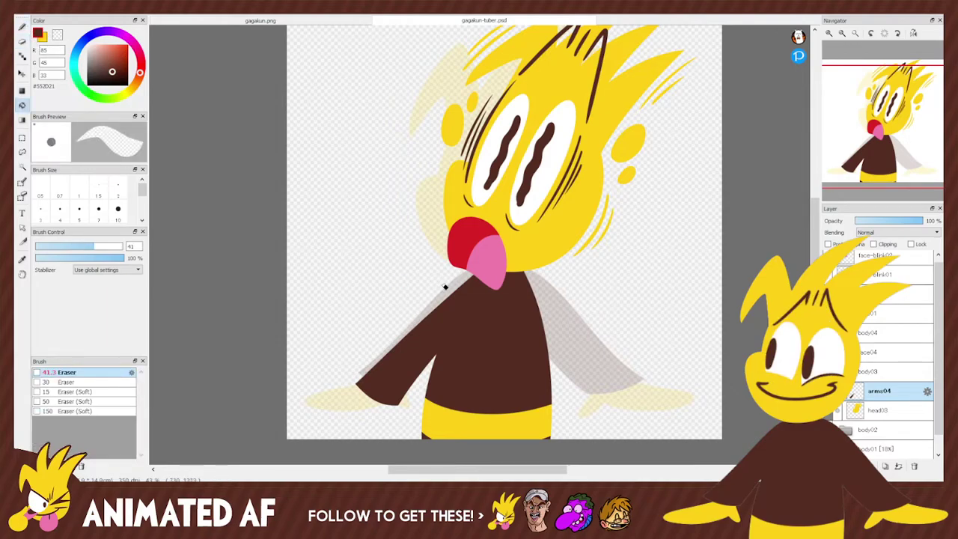
Build up the upper edge of the left sleeve near the shoulder with brown Pen strokes.
click(21, 26)
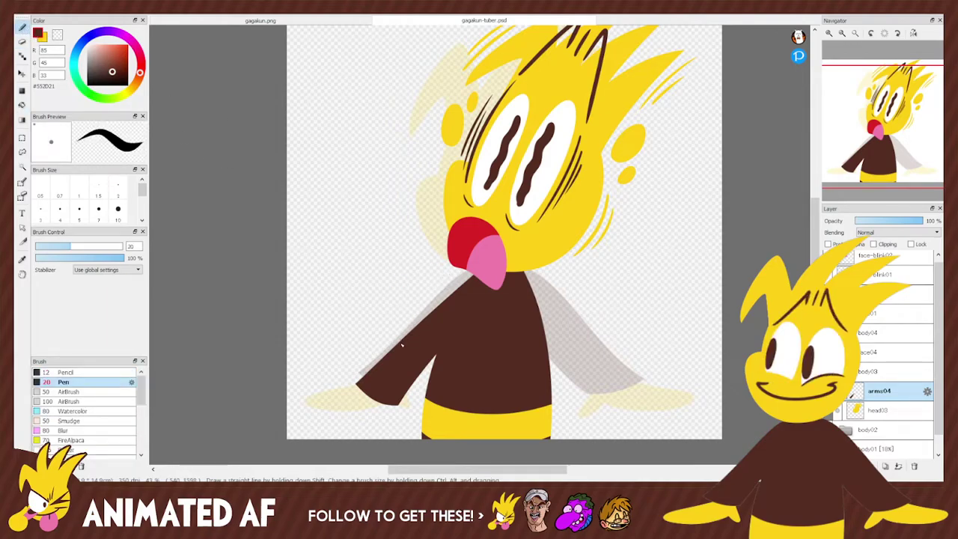
drag(430, 316, 485, 275)
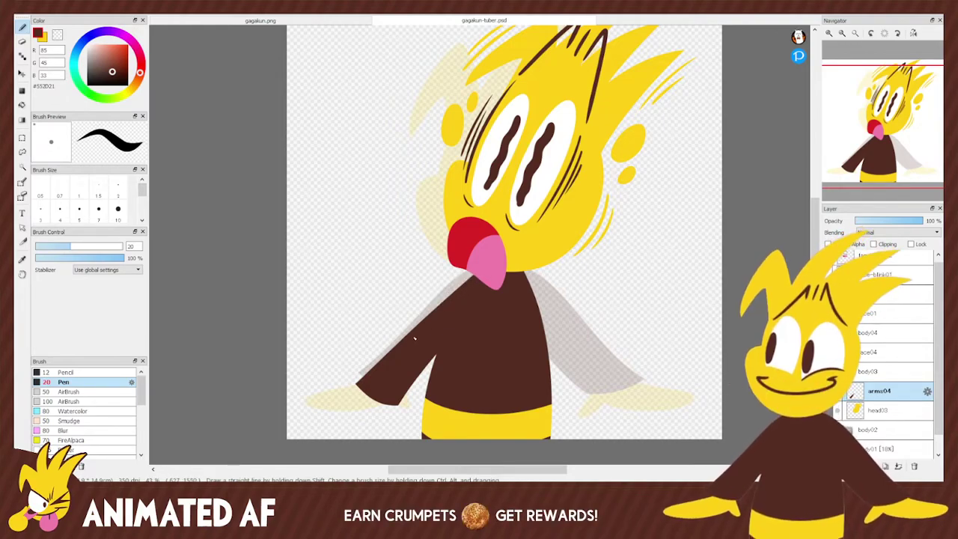
drag(428, 314, 485, 277)
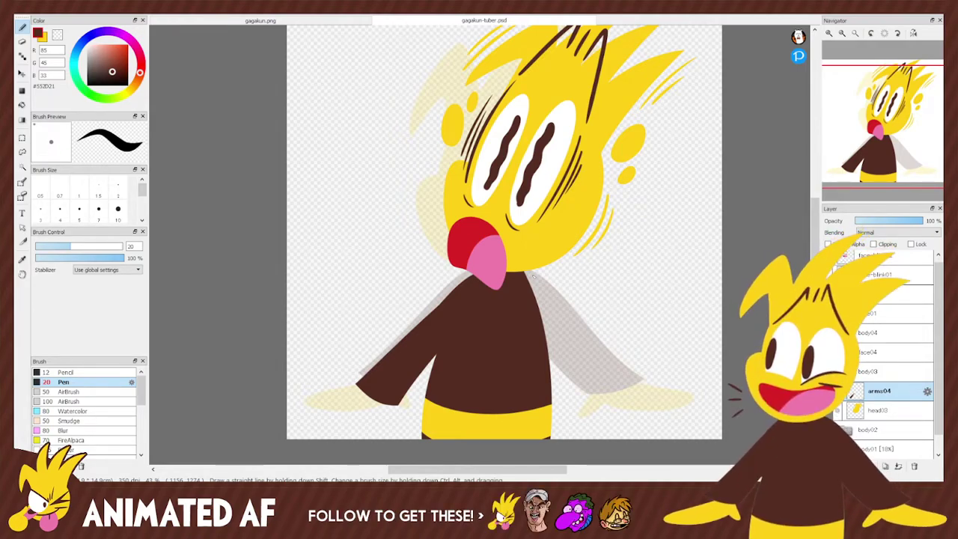
Outline the right sleeve in brown with a raised shoulder and flared cuff, redrawing unsatisfactory strokes, and fill it with brown.
drag(528, 271, 593, 383)
key(ctrl+z)
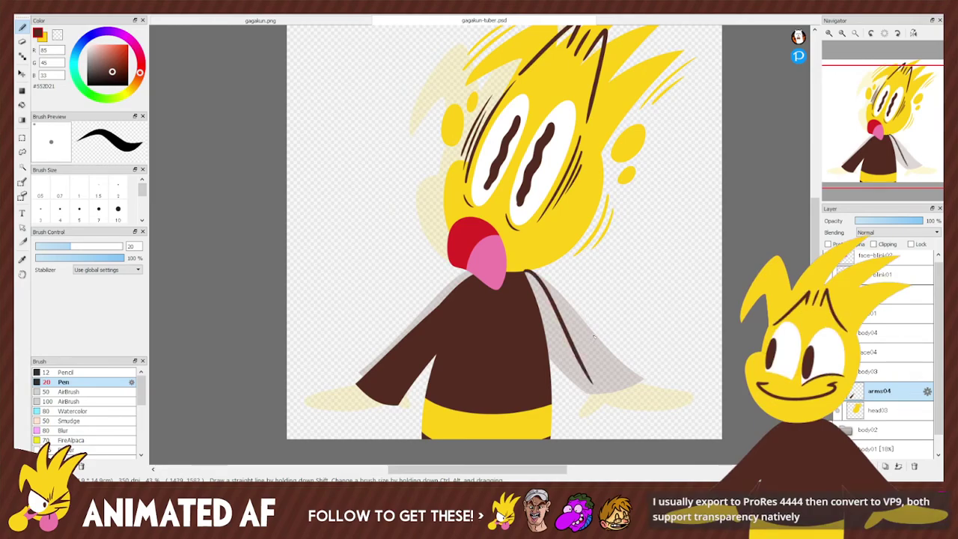
mouse_move(526, 255)
mouse_down()
mouse_move(566, 285)
mouse_move(592, 378)
mouse_up()
mouse_move(550, 352)
mouse_down()
mouse_move(567, 406)
mouse_move(607, 395)
mouse_move(591, 367)
mouse_up()
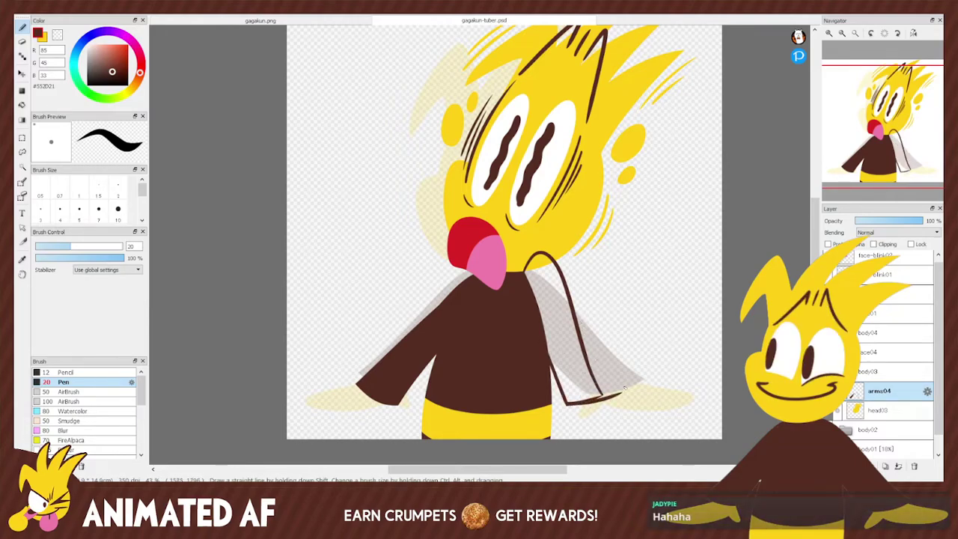
key(ctrl+z)
drag(621, 393, 577, 324)
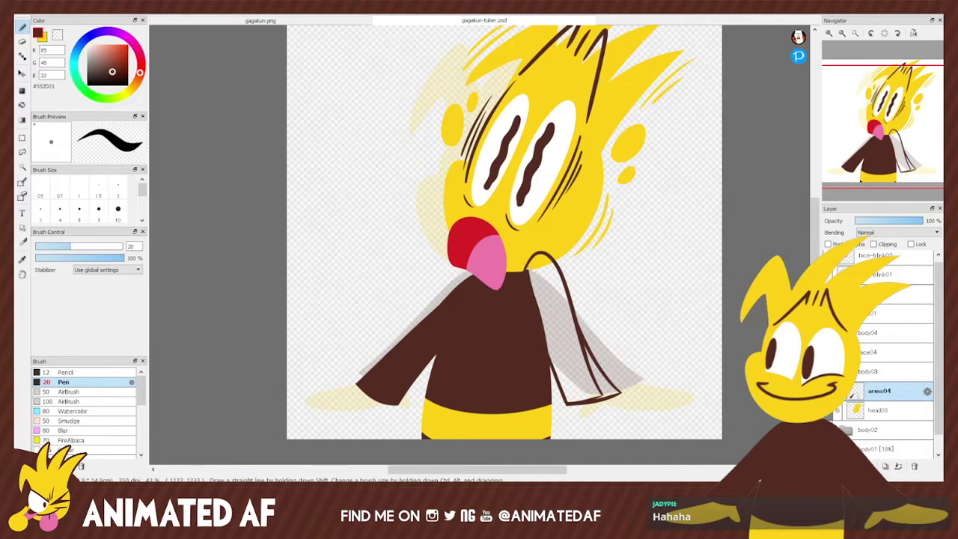
click(22, 105)
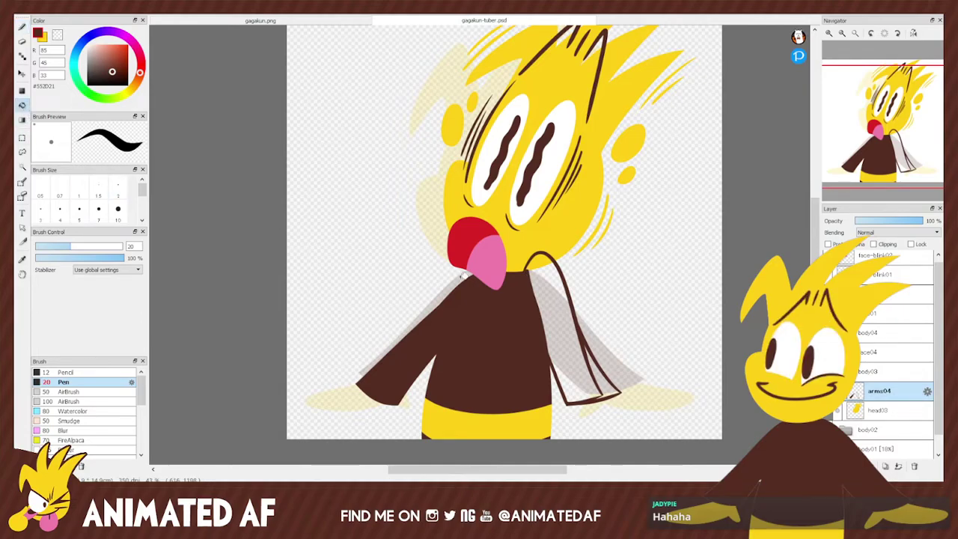
click(555, 302)
click(615, 382)
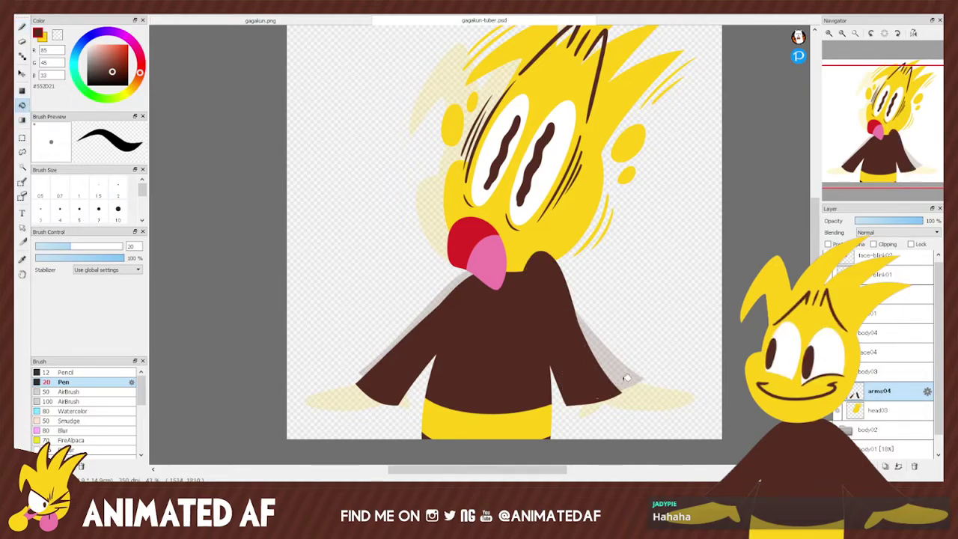
Draw small solid brown droplets beside both shoulders on the arms04 layer.
key(b)
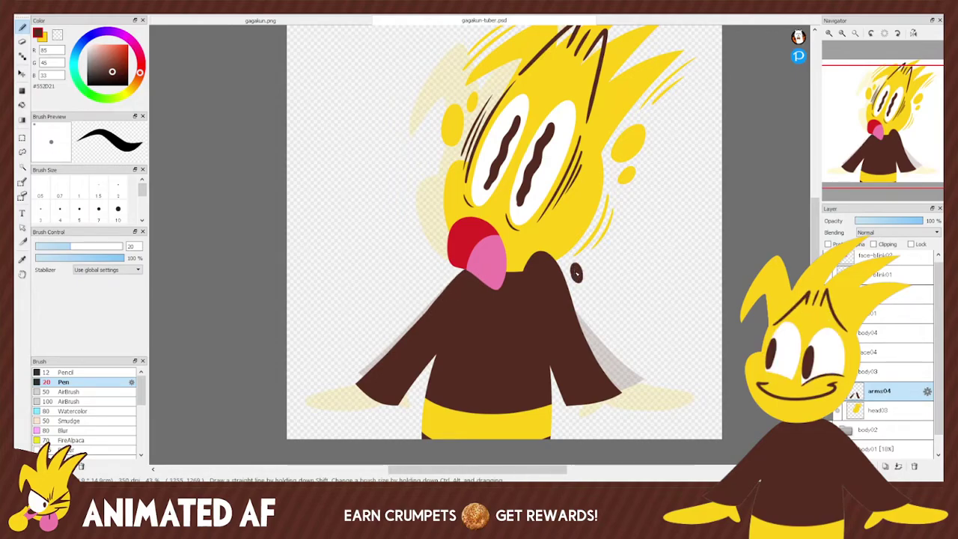
drag(590, 259, 591, 266)
drag(446, 271, 441, 278)
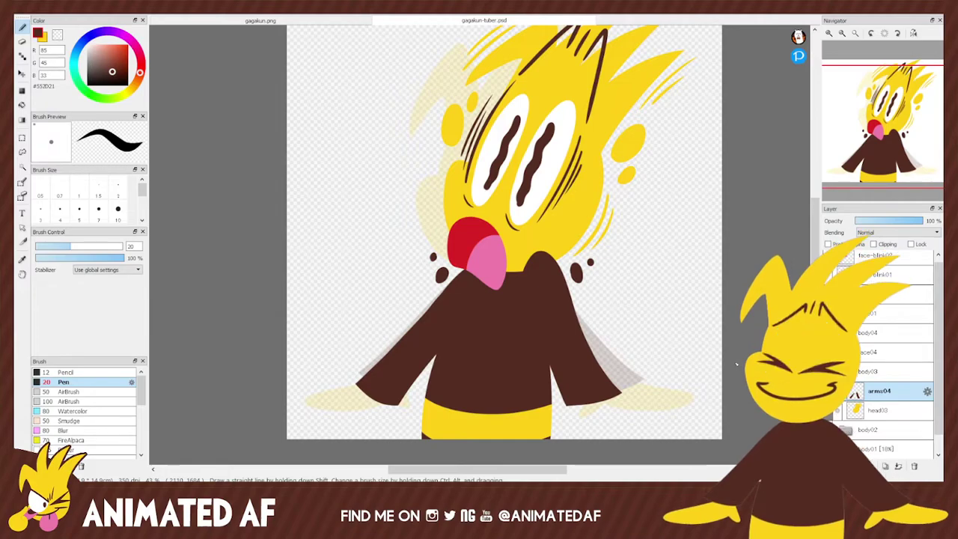
Add a layer named hands04 between arms04 and head03.
click(835, 465)
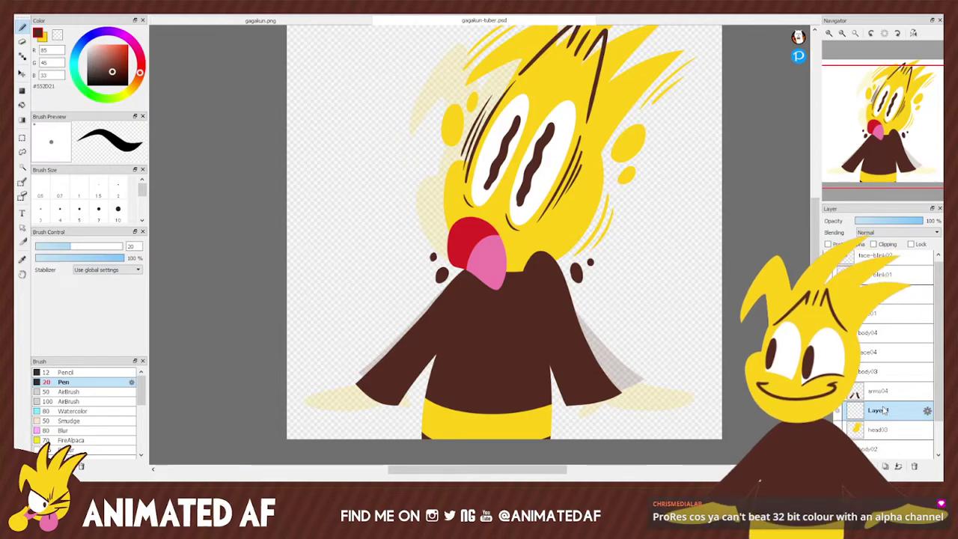
key(Return)
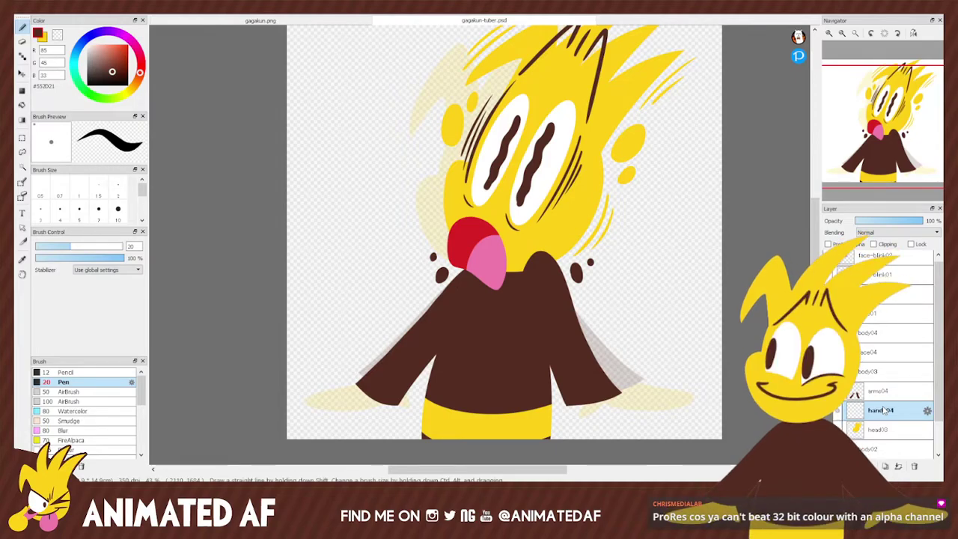
Sample the yellow #FDCF15 and outline a raised hand with a thumb extending from the left sleeve's cuff on hands04.
key(alt)
alt+click(517, 210)
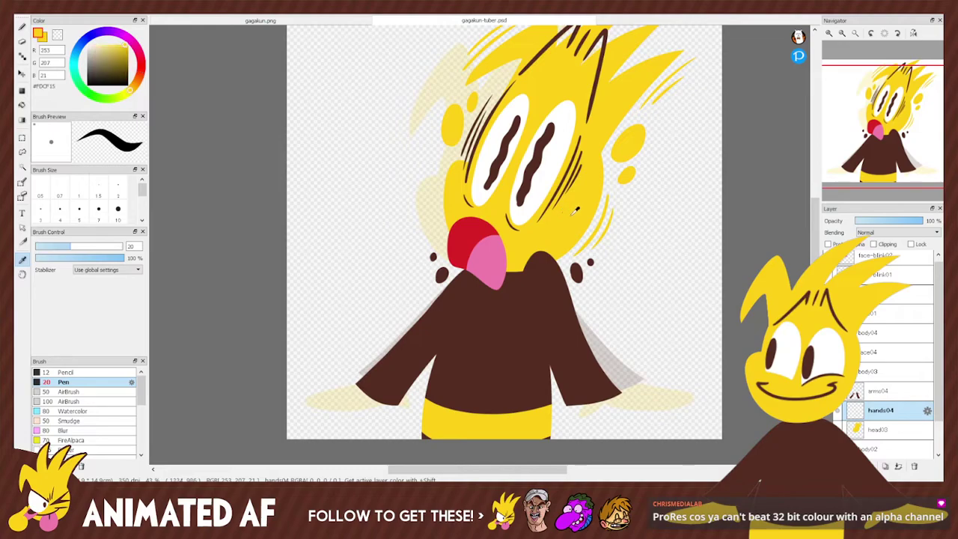
mouse_move(358, 385)
mouse_down()
mouse_move(343, 402)
mouse_move(377, 407)
mouse_move(389, 435)
mouse_move(387, 403)
mouse_up()
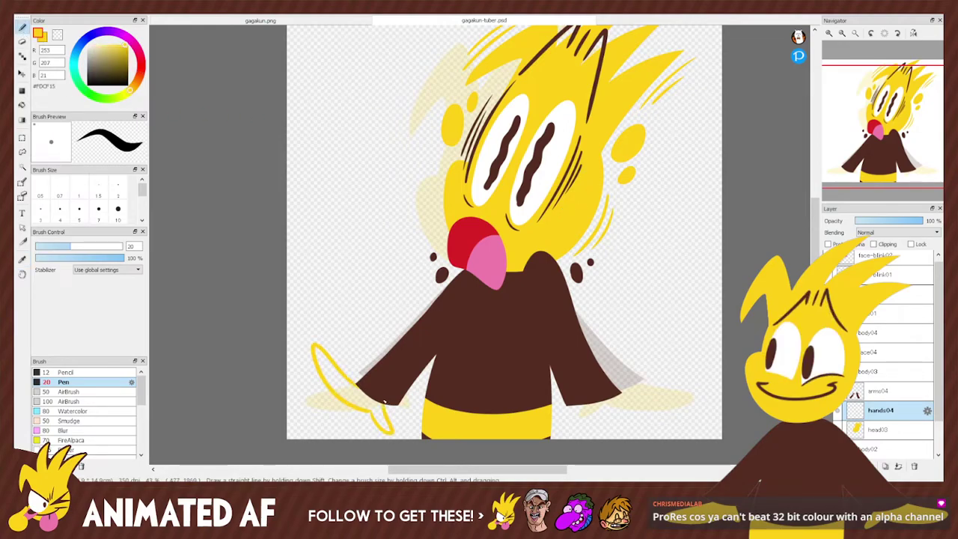
Outline the character's right-hand-side hand in yellow on hands04 and fill both outlined hands with the same yellow.
mouse_move(578, 403)
mouse_down()
mouse_move(579, 430)
mouse_move(622, 407)
mouse_up()
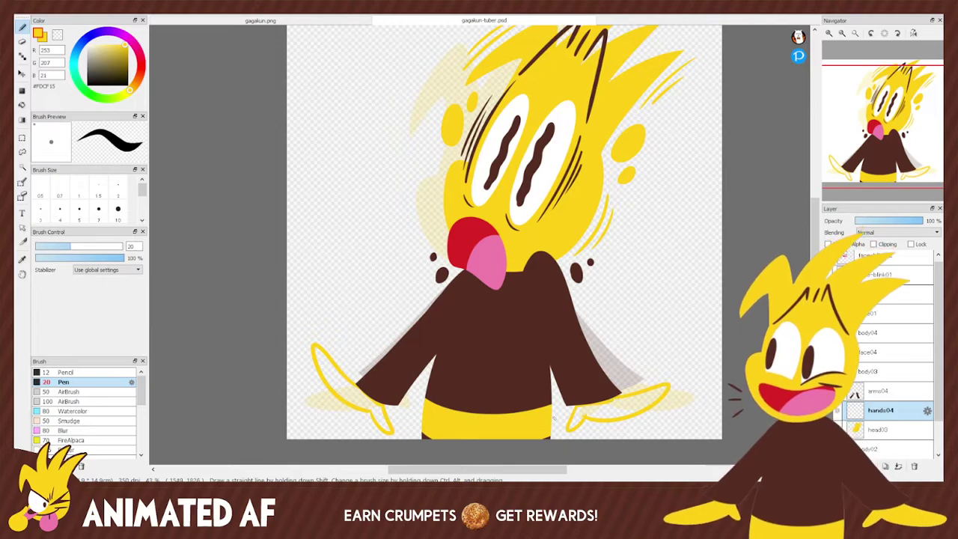
key(g)
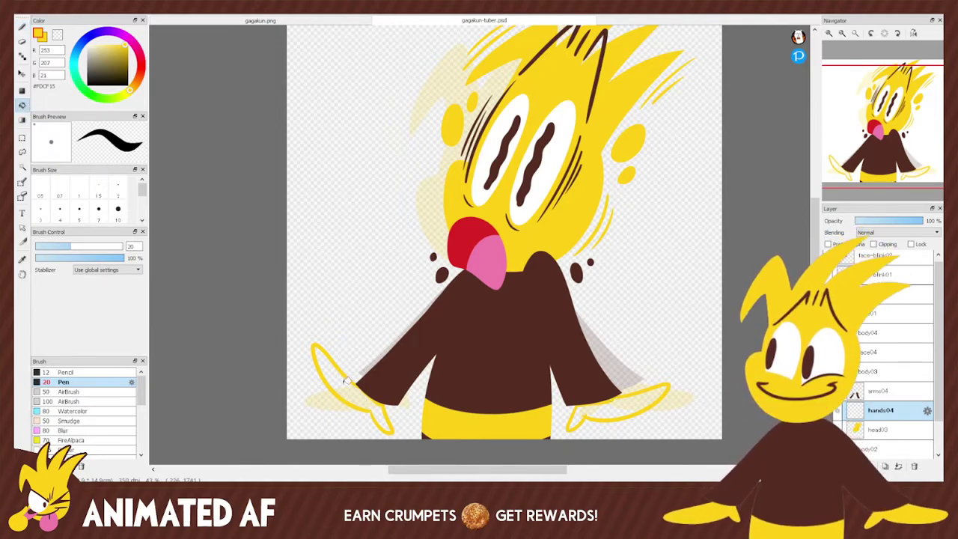
click(345, 378)
click(618, 405)
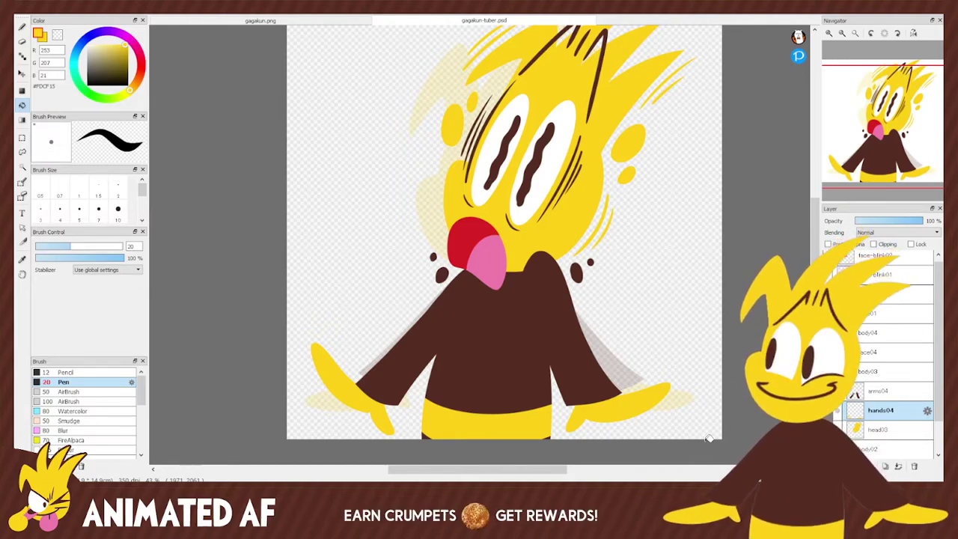
click(888, 156)
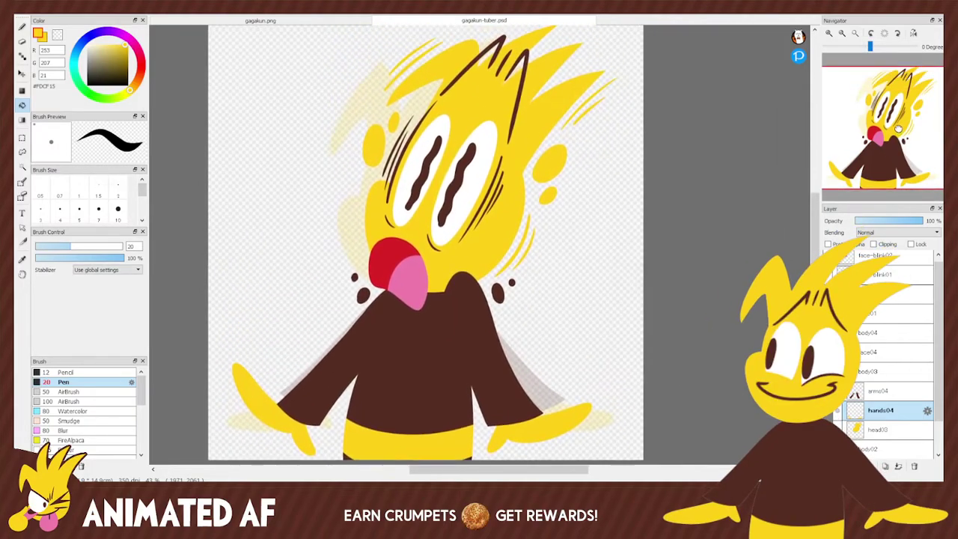
Collapse the body03 folder, create a folder named face05 above face04, and lower face04's opacity to 38%.
click(867, 373)
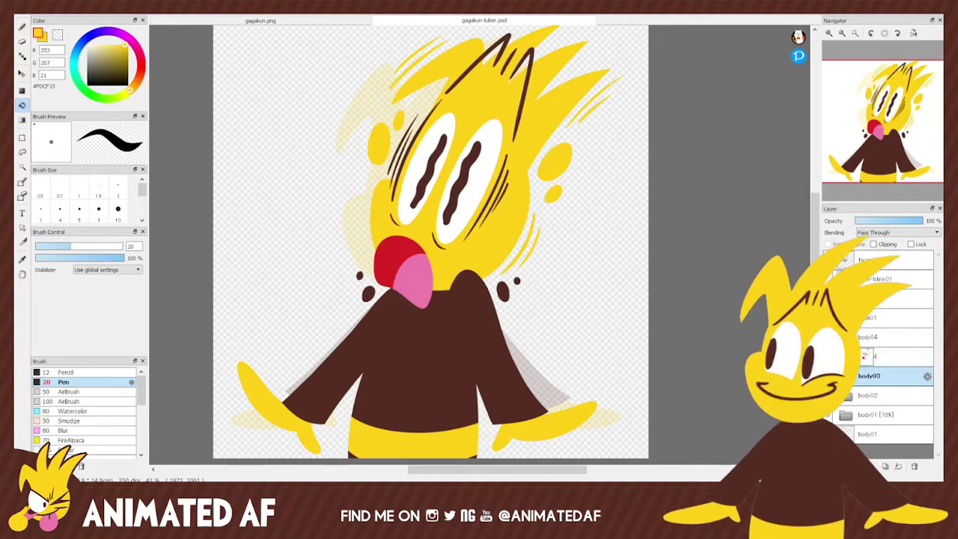
click(871, 357)
key(ctrl+shift+n)
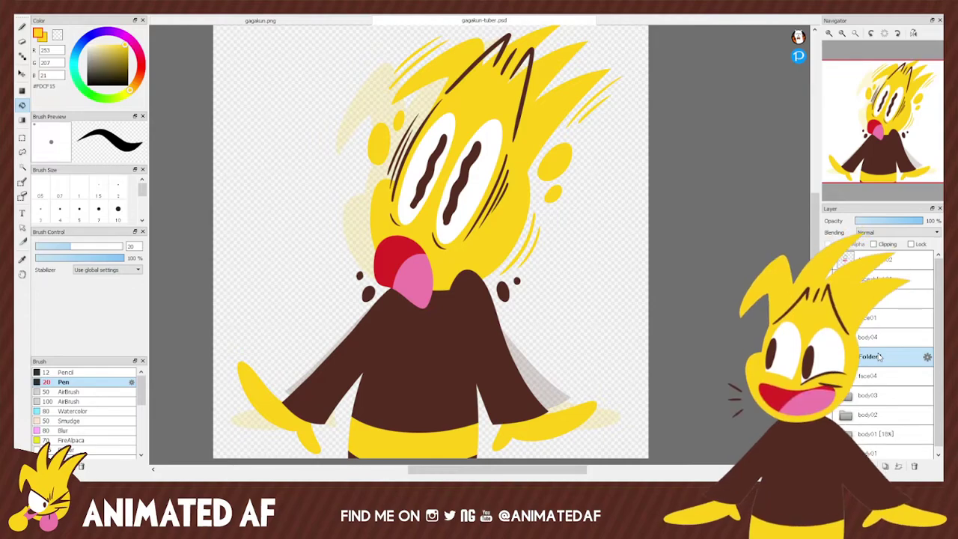
text(face05)
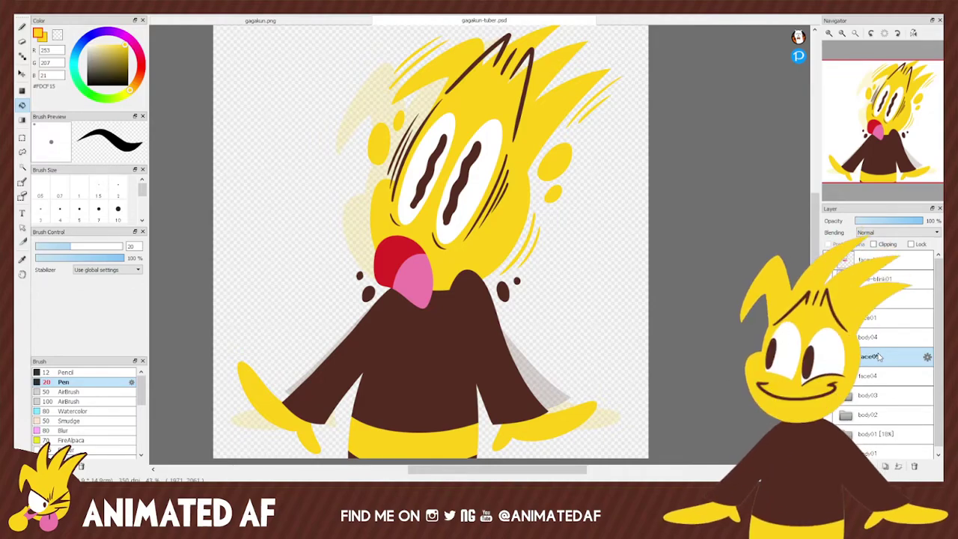
click(875, 375)
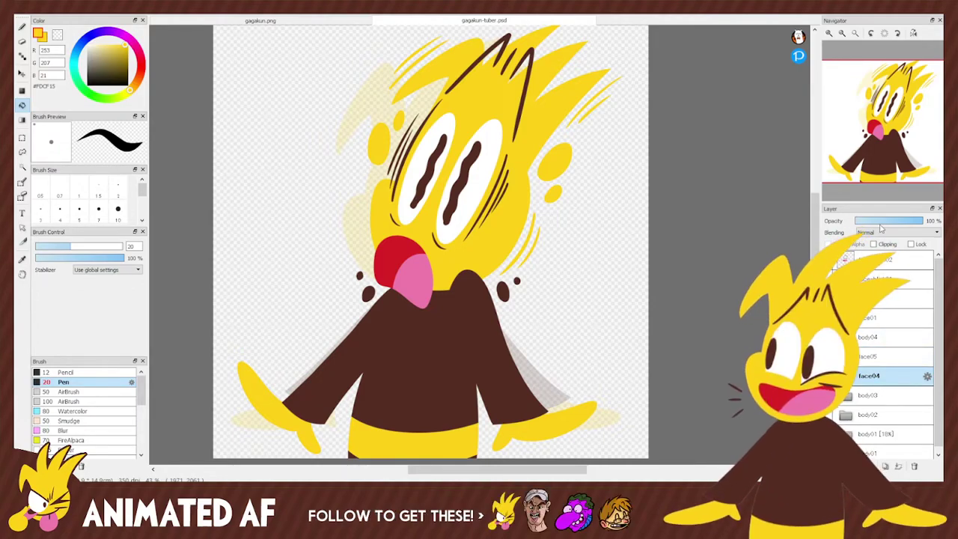
click(882, 221)
Add a new layer inside the face05 folder and name it eyes05.
click(880, 359)
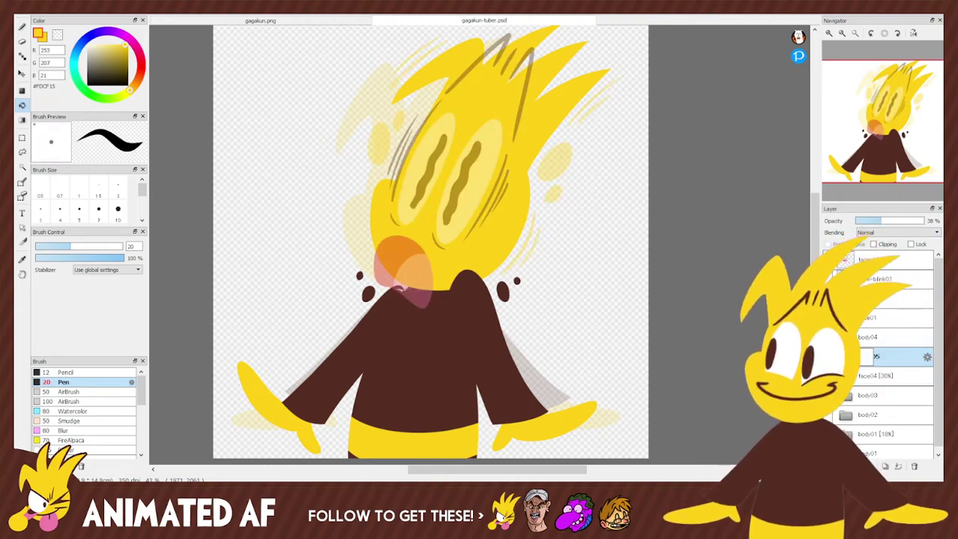
click(885, 466)
click(913, 465)
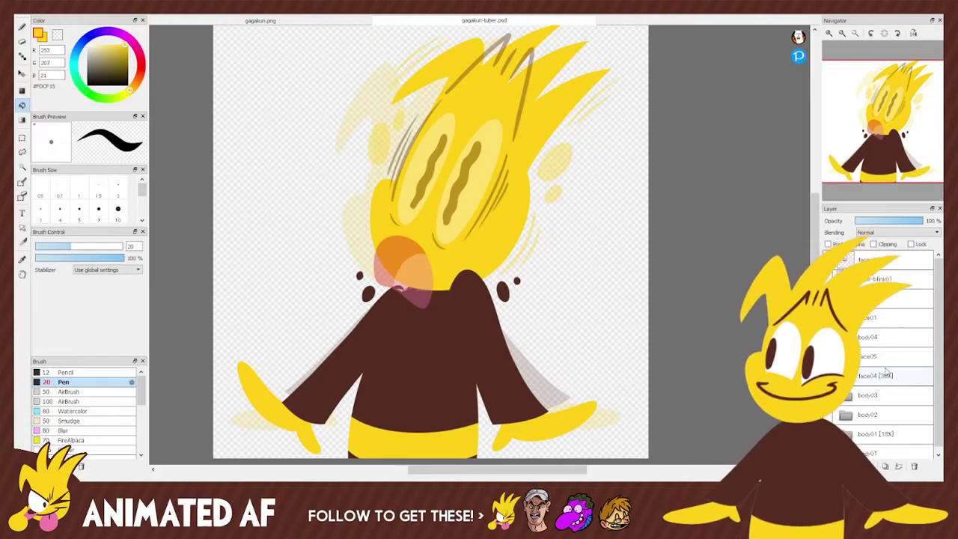
click(885, 465)
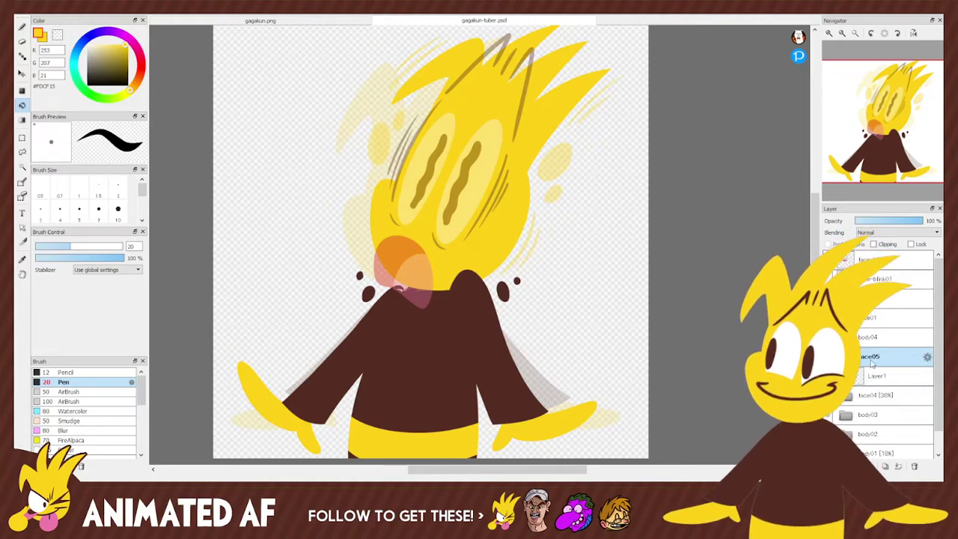
click(883, 382)
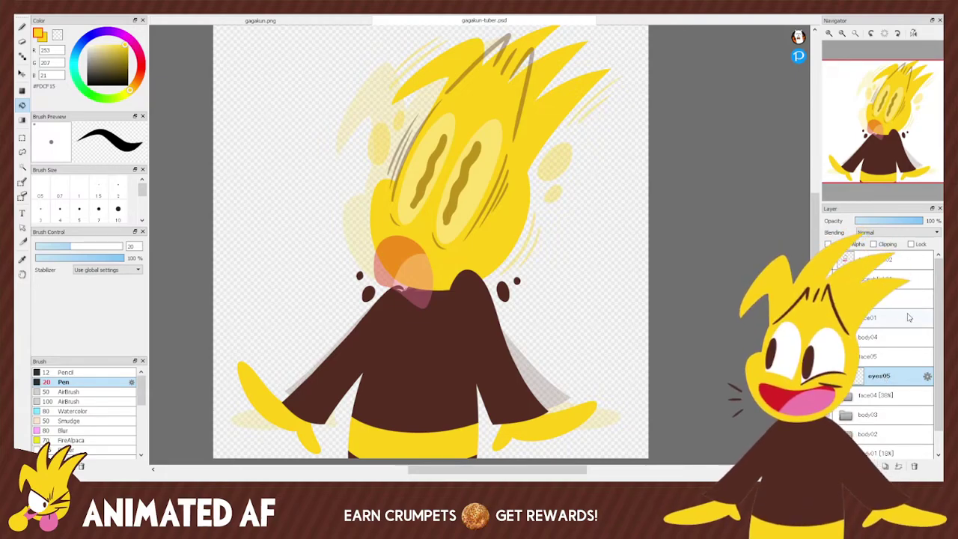
Trace the character's right-hand-side eye with a white pen outline on eyes05 and fill it white.
click(22, 26)
alt+click(444, 219)
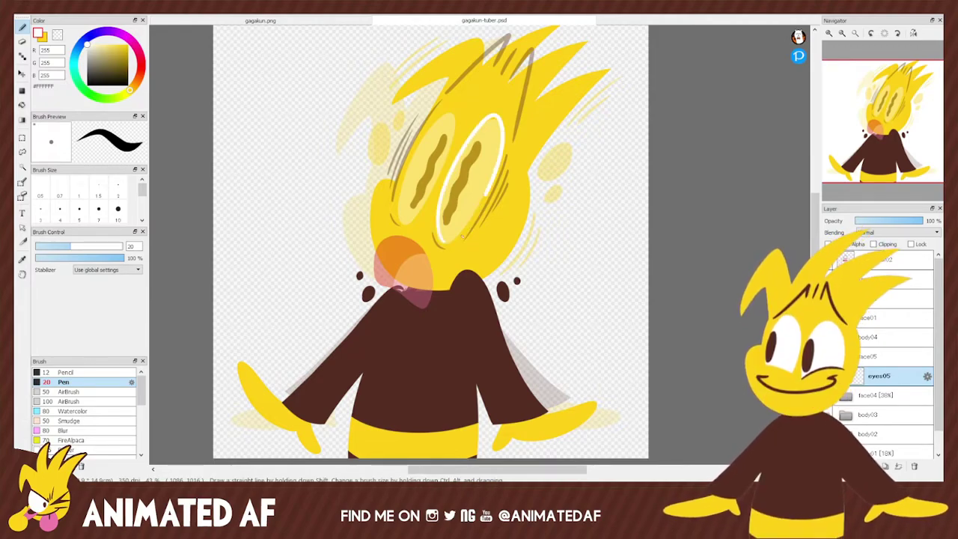
mouse_move(446, 237)
mouse_down()
mouse_move(488, 196)
mouse_move(444, 239)
mouse_move(471, 136)
mouse_move(442, 235)
mouse_move(440, 221)
mouse_move(445, 244)
mouse_up()
key(ctrl+z)
key(ctrl+z)
key(ctrl+z)
key(ctrl+y)
key(ctrl+z)
key(ctrl+z)
key(ctrl+z)
key(ctrl+y)
key(ctrl+z)
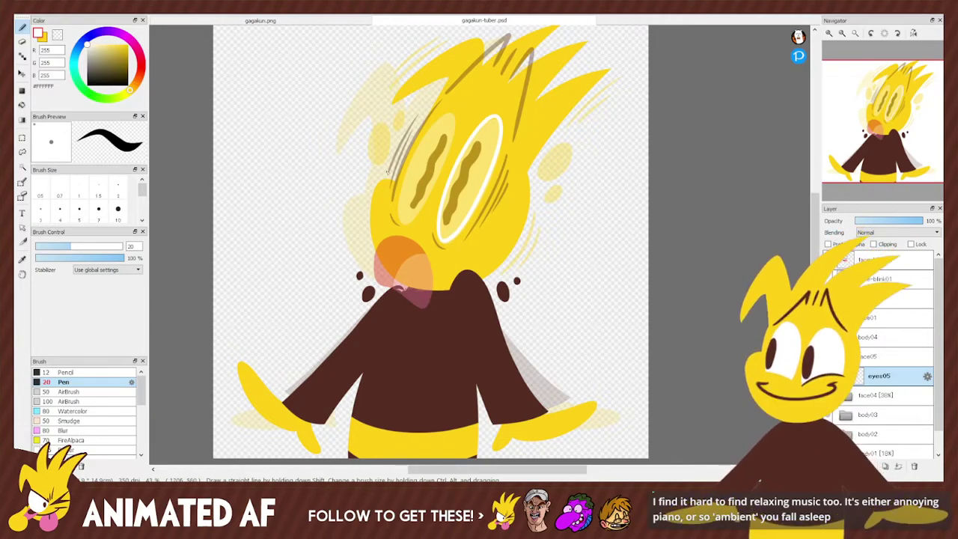
key(l)
click(490, 139)
Trace the left-hand-side eye with a white pen outline over the faded guide and fill it white.
key(b)
mouse_move(402, 213)
mouse_down()
mouse_move(461, 170)
mouse_move(420, 220)
mouse_move(402, 181)
mouse_move(401, 208)
mouse_up()
key(ctrl+z)
key(ctrl+z)
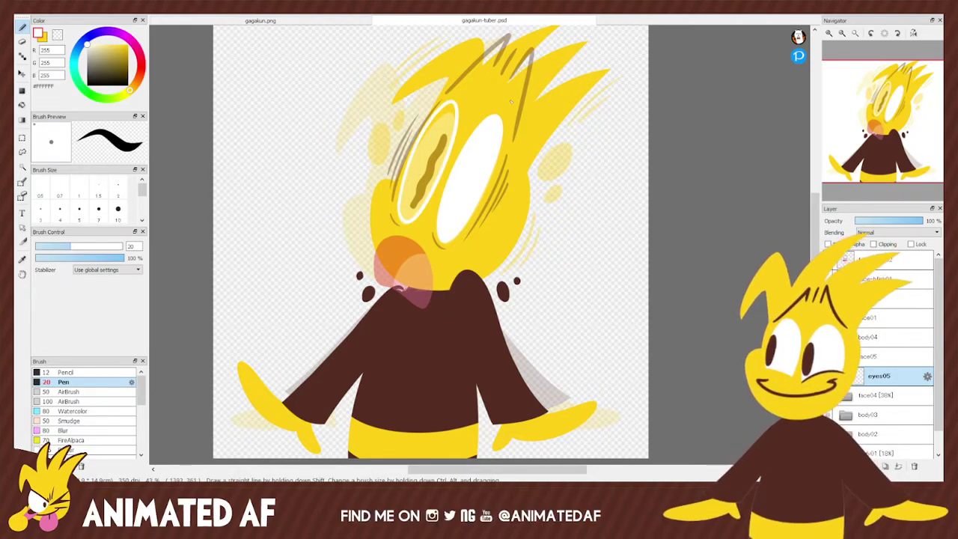
click(22, 105)
click(442, 137)
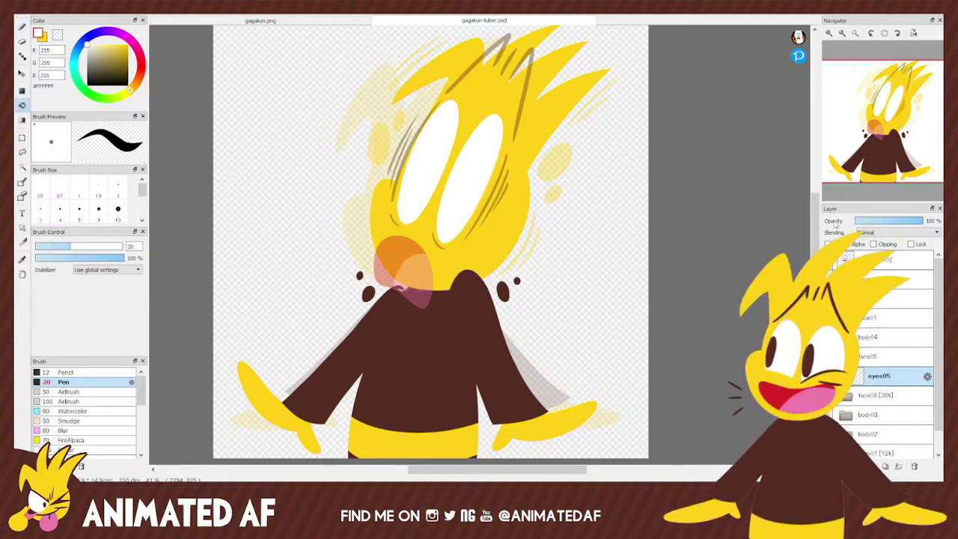
Add a layer named face05 above eyes05 and hide the eyes05 layer.
key(ctrl+shift+n)
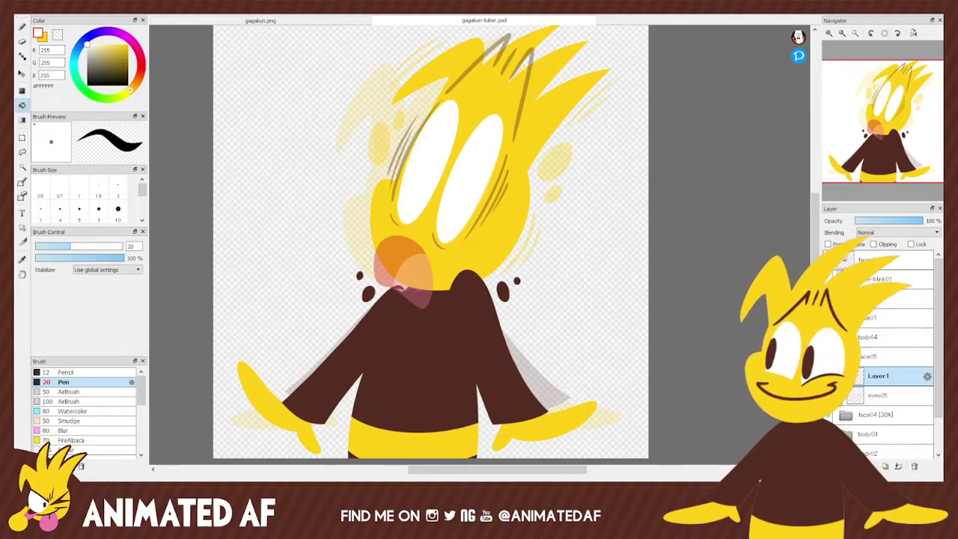
click(828, 395)
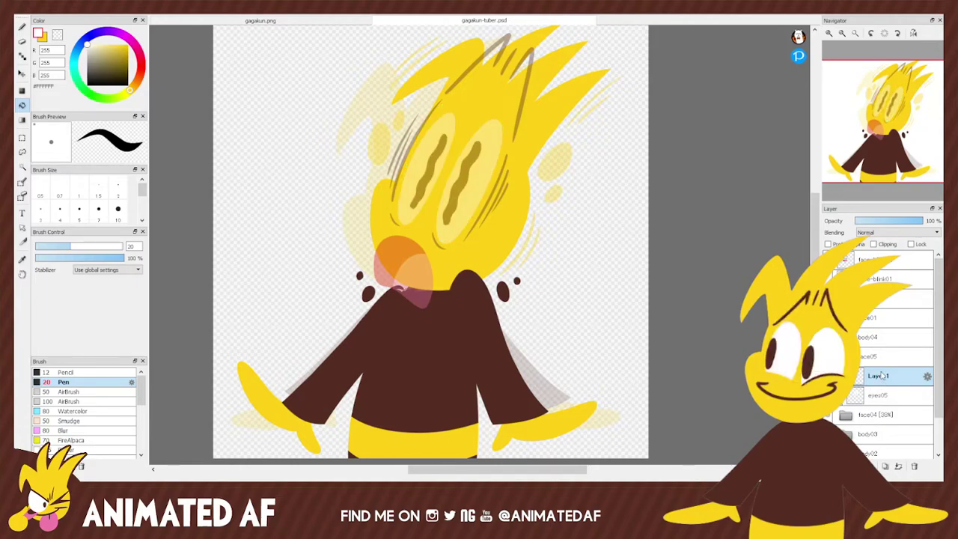
text(face05)
key(Return)
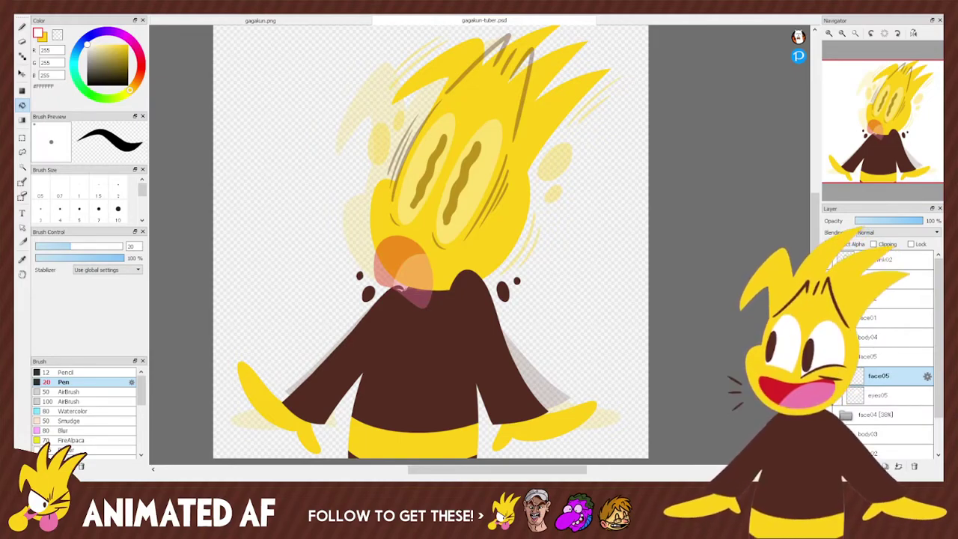
Sample the dark brown of the shirt and draw solid wavy pupils in both eyes over the faded guide.
drag(870, 128, 883, 106)
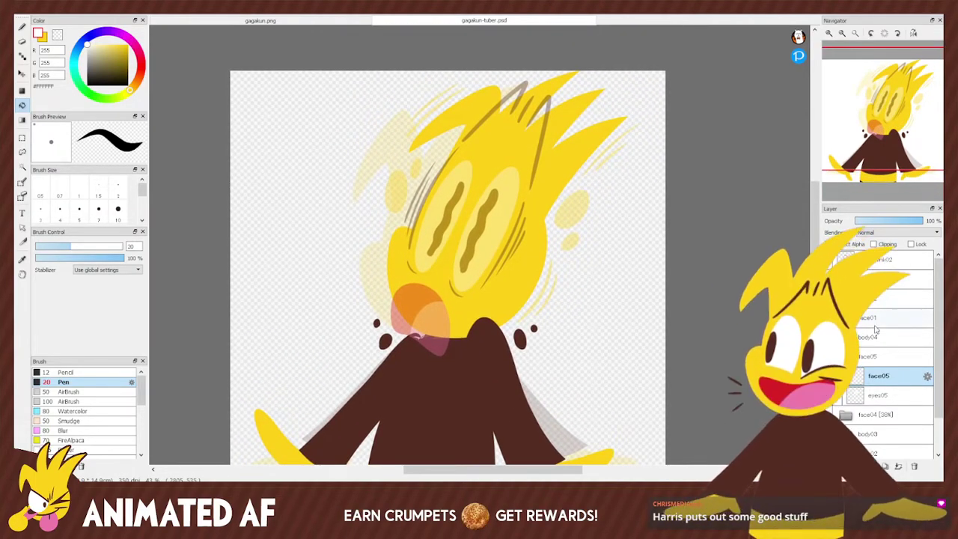
click(829, 33)
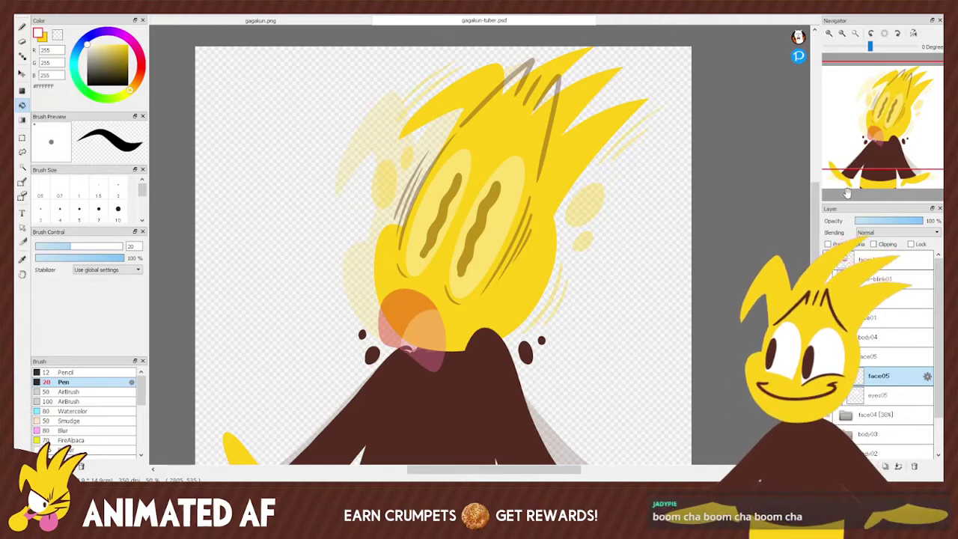
click(880, 151)
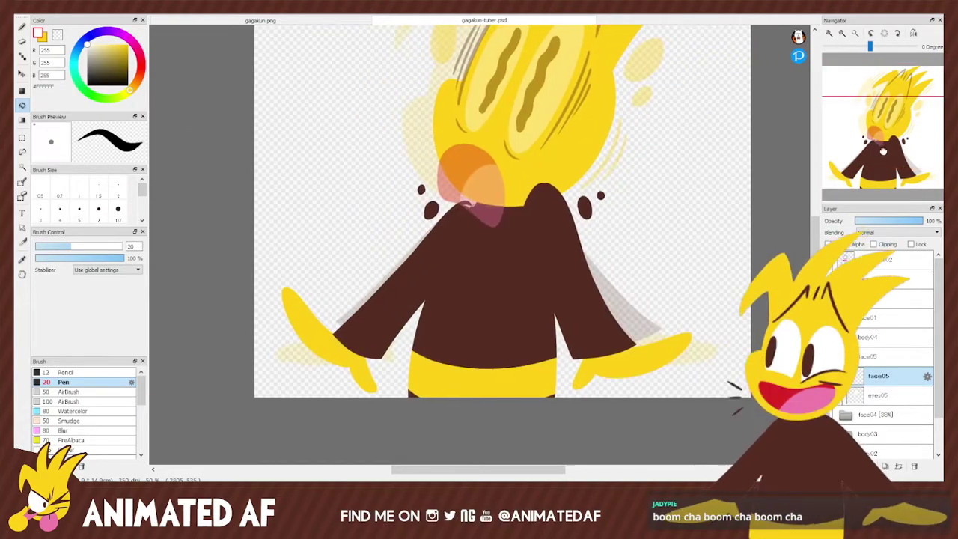
scroll(532, 162, up, 3)
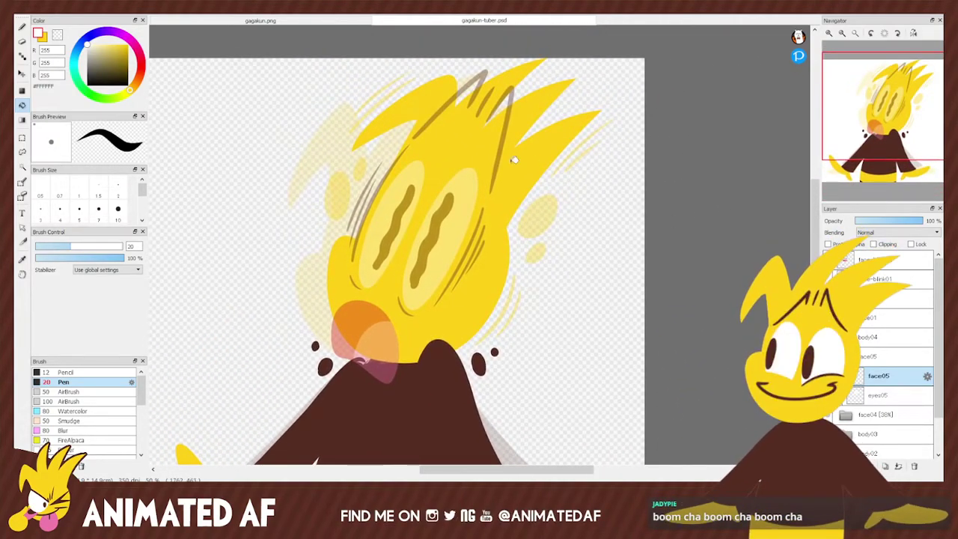
key(alt)
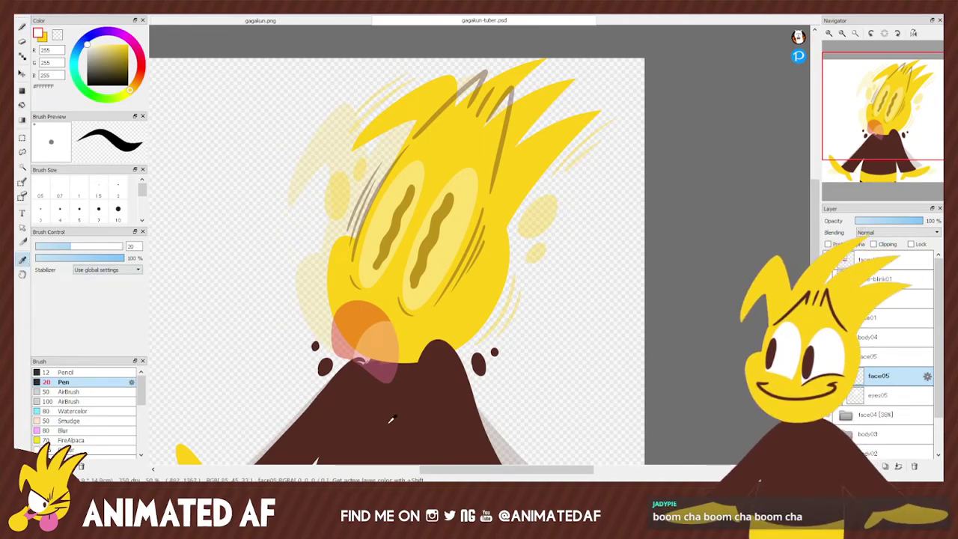
alt+click(389, 416)
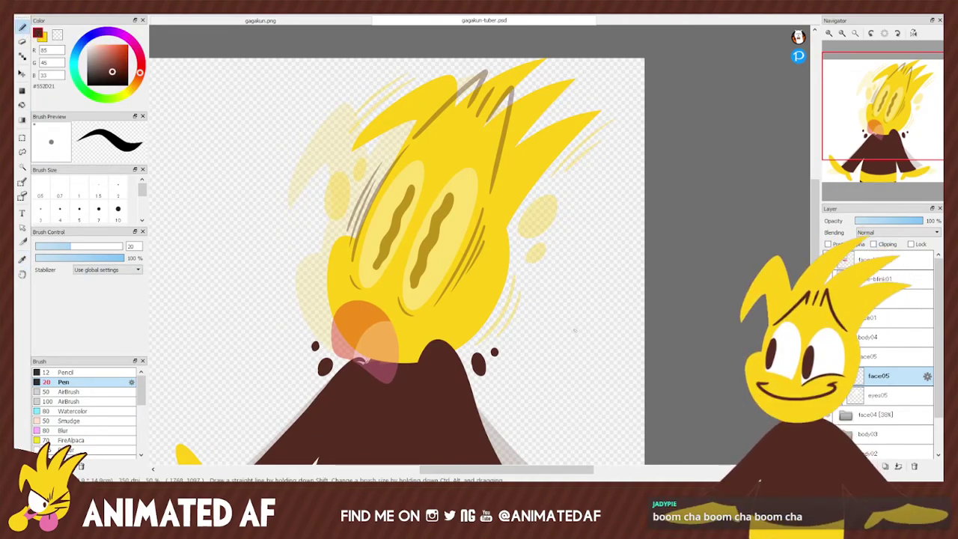
mouse_move(893, 116)
mouse_down()
mouse_move(893, 124)
mouse_move(901, 113)
mouse_up()
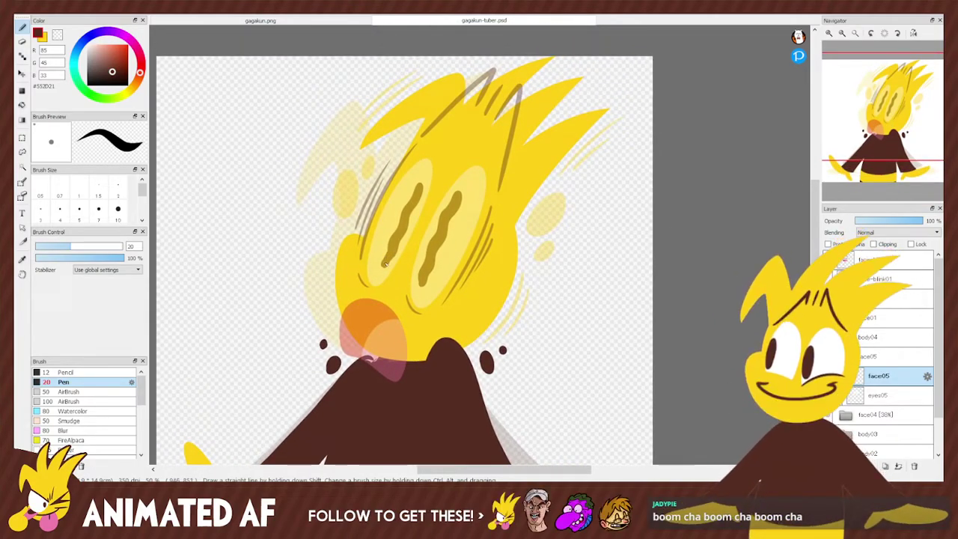
mouse_move(388, 261)
mouse_down()
mouse_move(416, 183)
mouse_move(386, 264)
mouse_move(412, 187)
mouse_move(407, 226)
mouse_up()
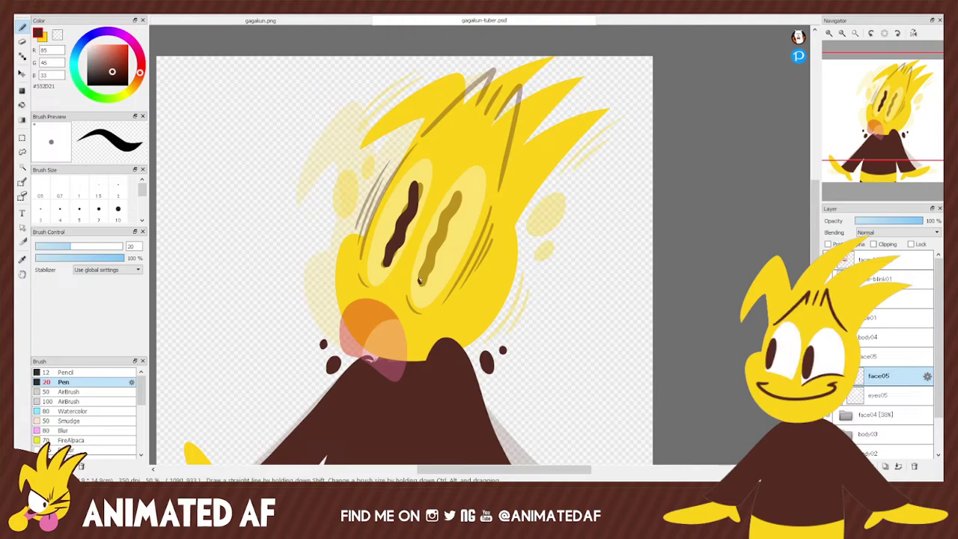
drag(425, 260, 454, 202)
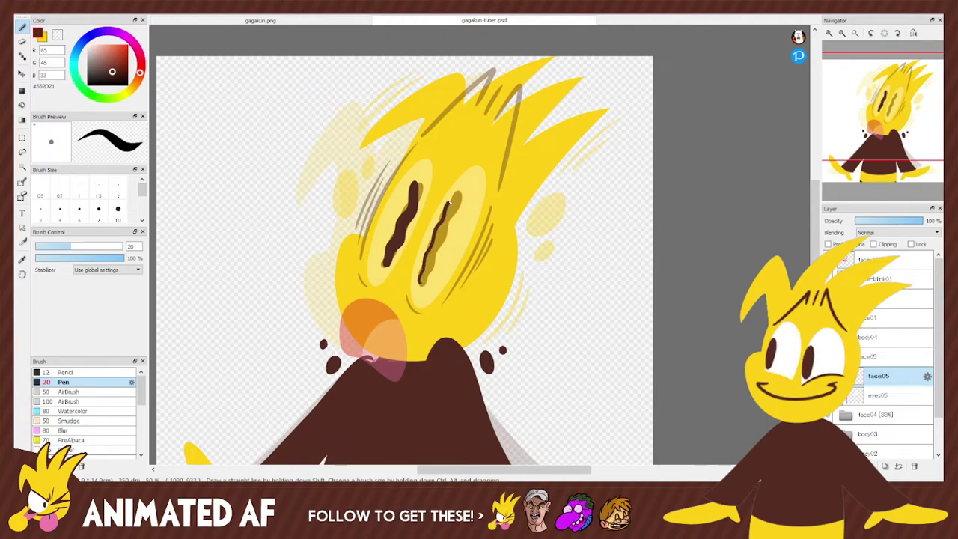
mouse_move(443, 244)
mouse_down()
mouse_move(422, 281)
mouse_move(454, 203)
mouse_up()
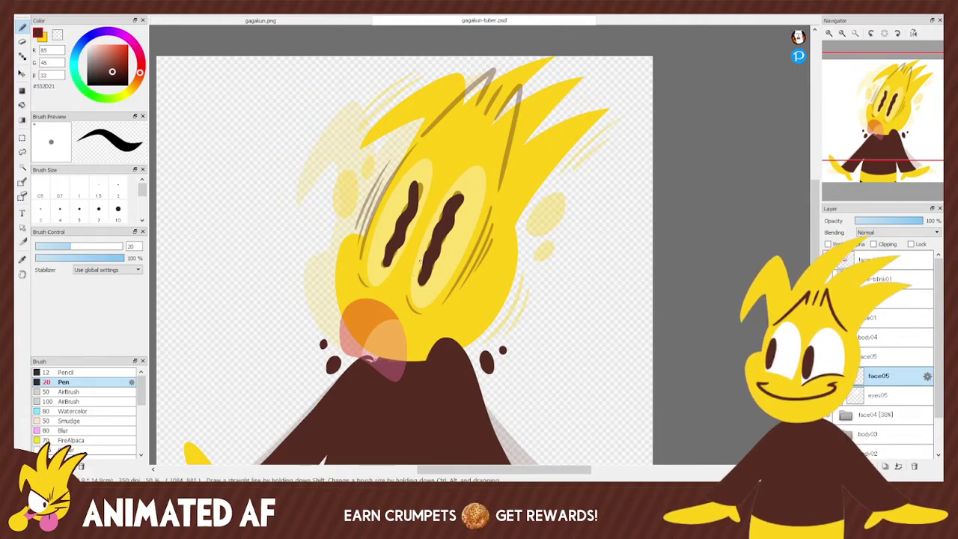
Draw the brown creases under both eyes and the tapered shake lines beside the left-hand-side eye.
drag(357, 276, 423, 311)
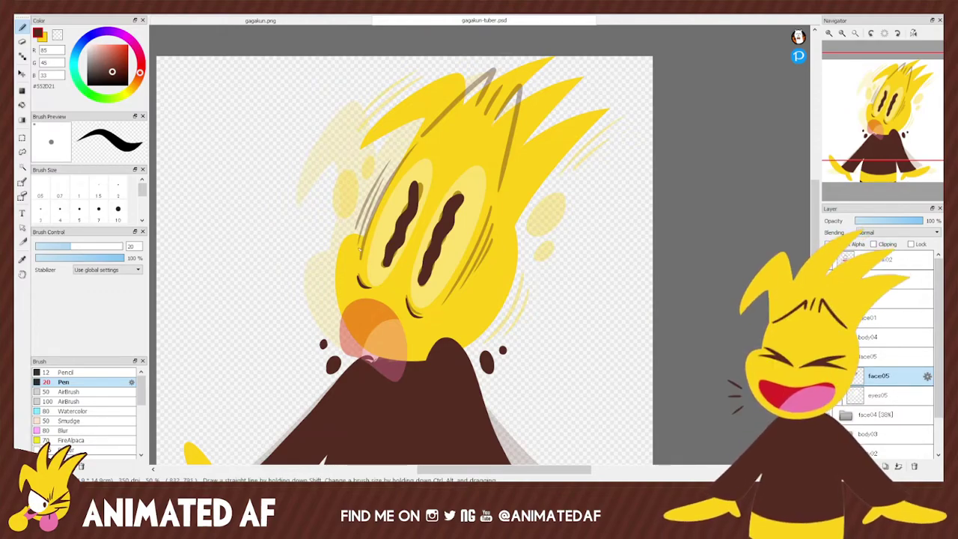
drag(359, 250, 414, 146)
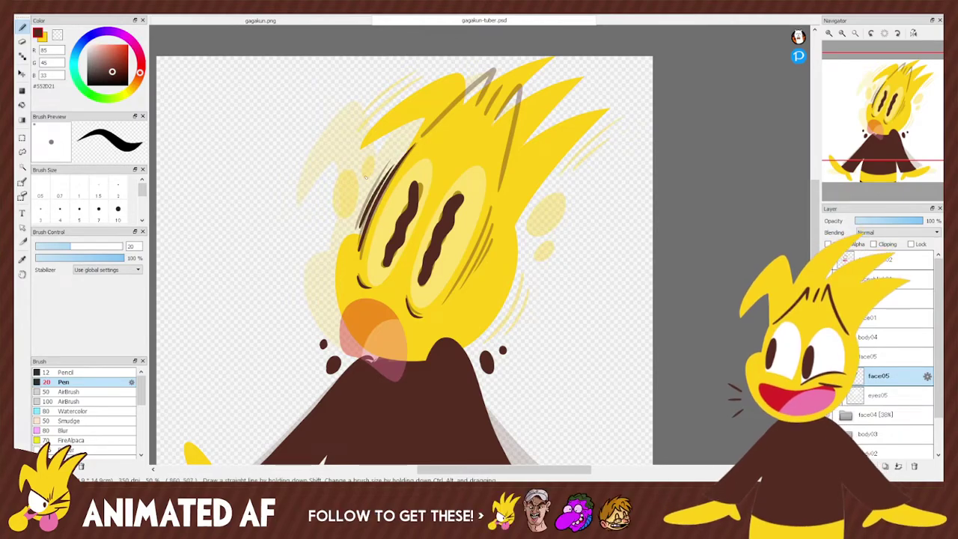
drag(356, 212, 402, 140)
Draw tapered brown shake lines along the outer edge of the right-hand-side eye.
mouse_move(444, 300)
mouse_down()
mouse_move(491, 197)
mouse_move(446, 302)
mouse_up()
key(ctrl+z)
key(ctrl+z)
key(ctrl+z)
drag(496, 206, 447, 302)
drag(497, 218, 491, 253)
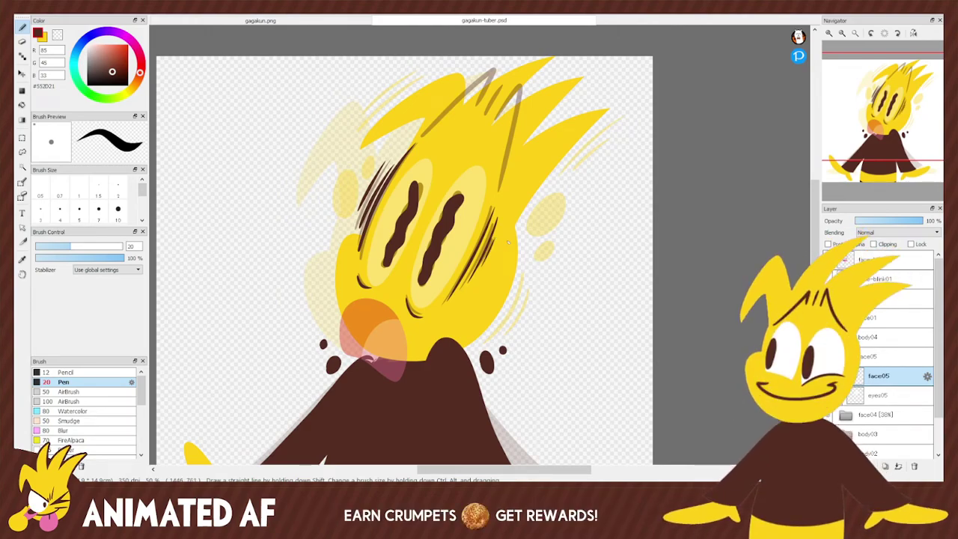
Trace the two long pointed brown brow lines running up into the hair, redrawing the right-hand one until it sits well.
drag(419, 137, 504, 60)
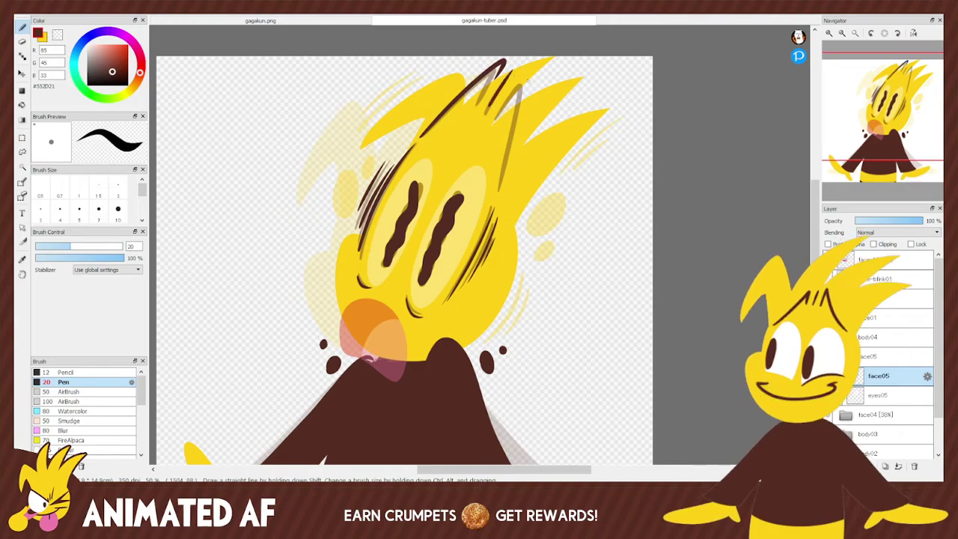
drag(510, 96, 495, 188)
key(ctrl+z)
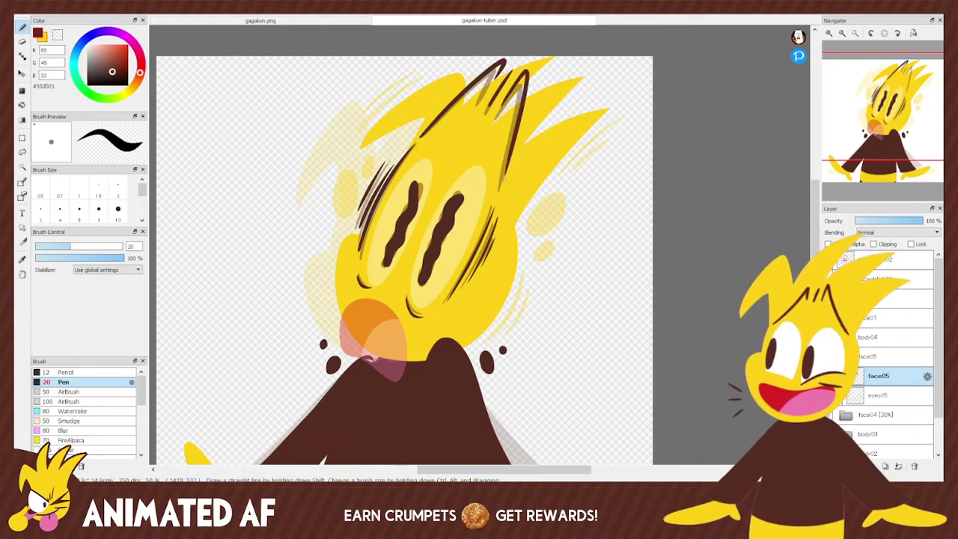
drag(522, 80, 500, 179)
key(ctrl+z)
drag(522, 79, 500, 180)
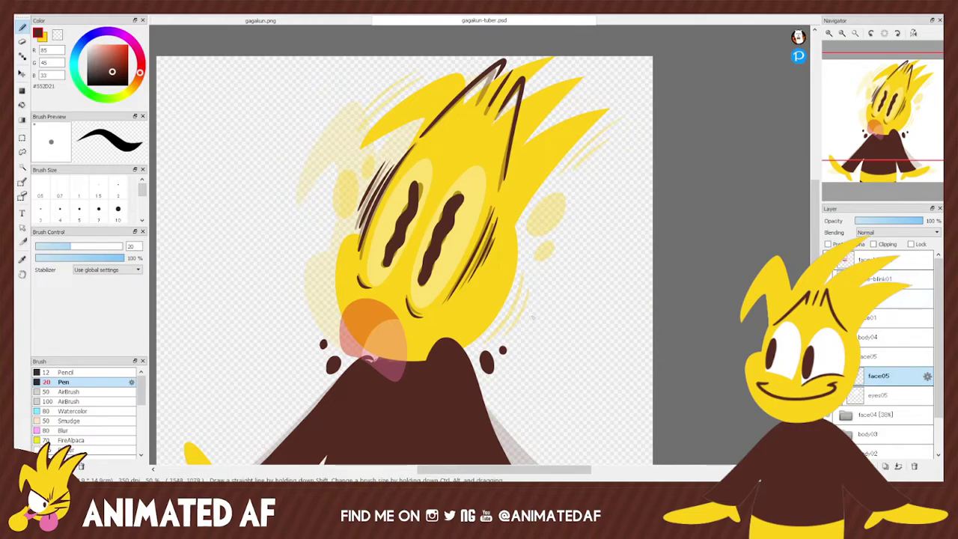
Sample the character's yellow and draw motion lines beside the hair tips and solid oval droplets on both sides of the head.
key(alt)
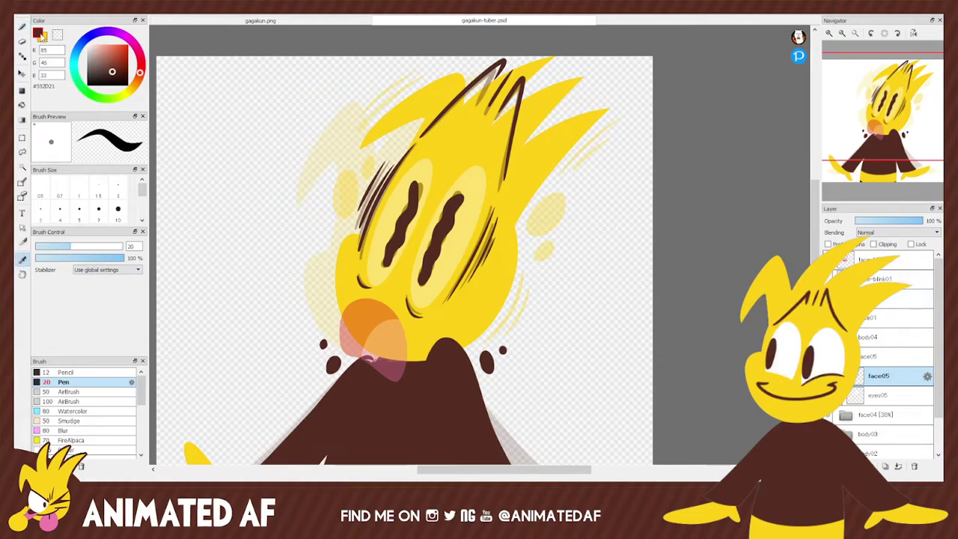
alt+click(427, 174)
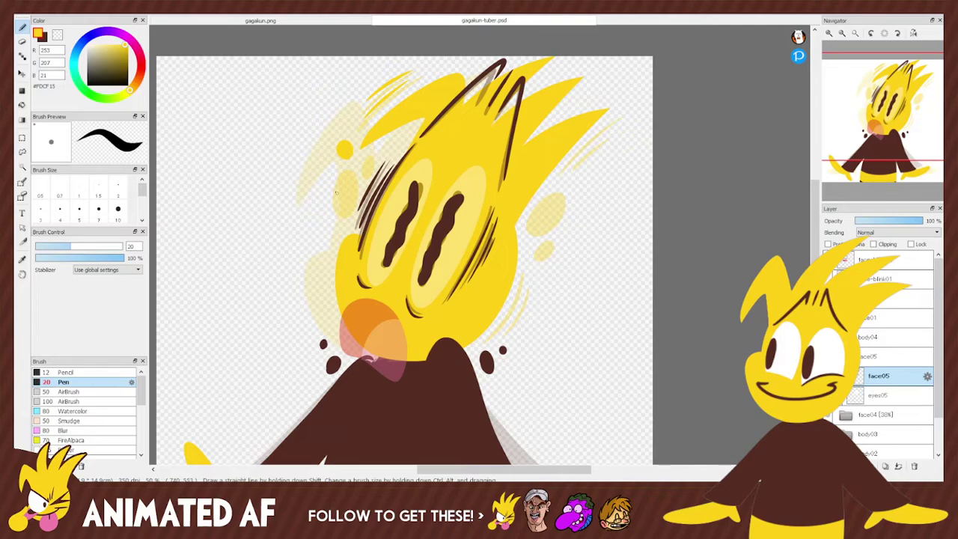
key(ctrl+z)
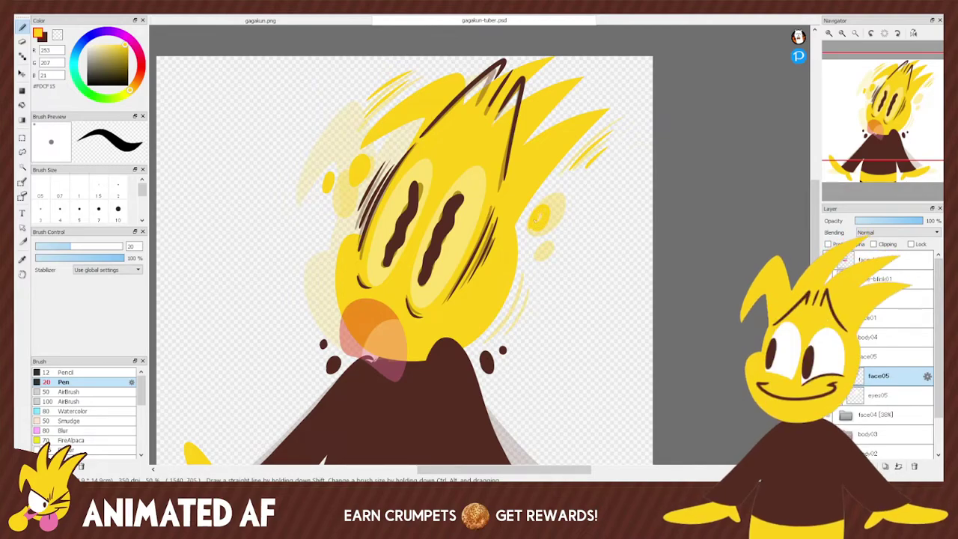
drag(544, 211, 540, 229)
drag(558, 225, 558, 243)
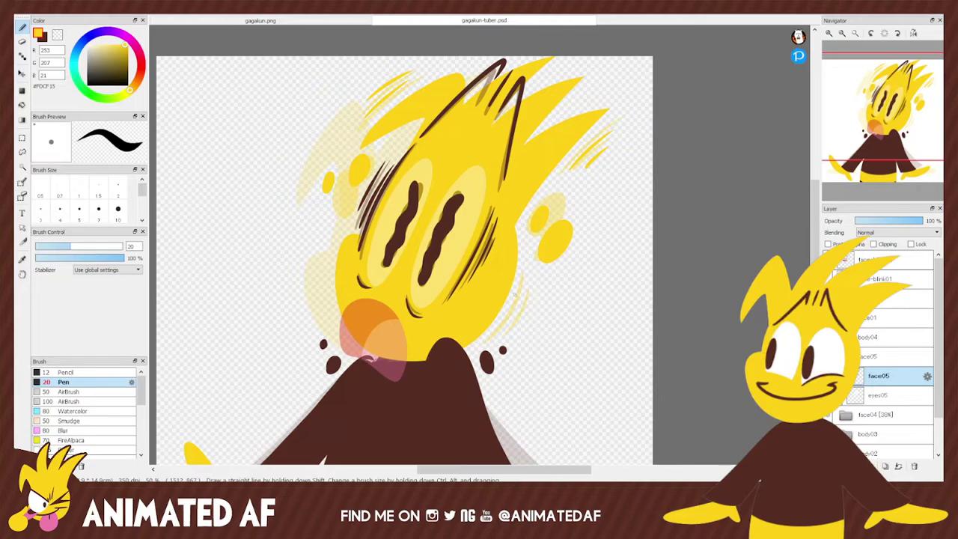
Draw curved yellow shake lines outside the lower cheek below the droplets, redrawing the stroke that misses.
drag(526, 280, 511, 329)
key(ctrl+z)
drag(531, 296, 517, 319)
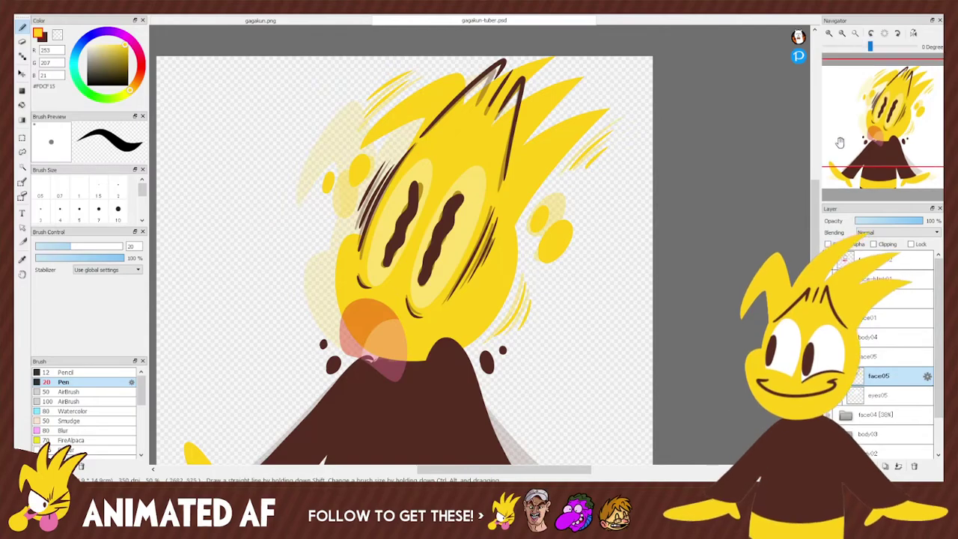
Show the eyes05 layer and erase the excess white along the outer edge of the left-hand-side eye.
mouse_move(862, 165)
mouse_move(880, 137)
mouse_down()
mouse_move(888, 125)
mouse_move(885, 149)
mouse_move(893, 120)
mouse_up()
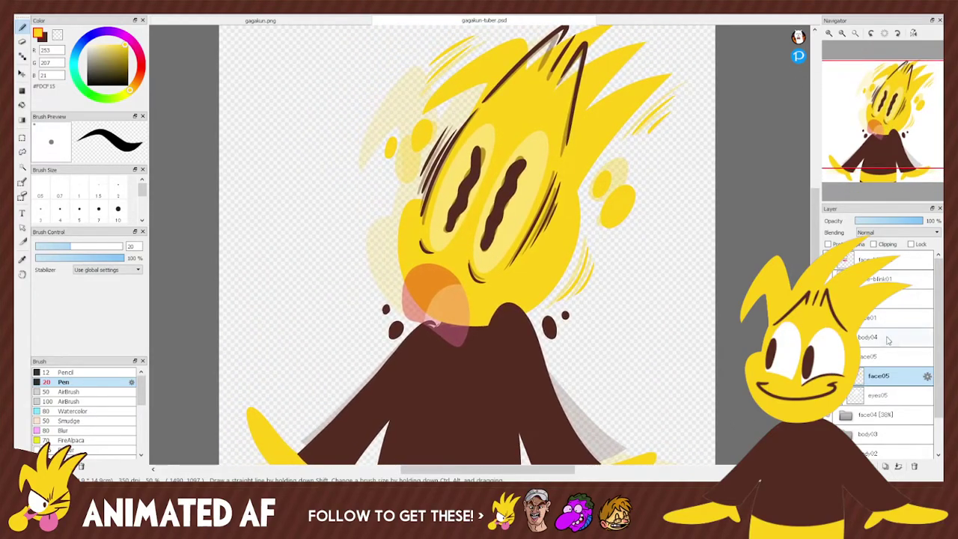
click(880, 395)
click(838, 394)
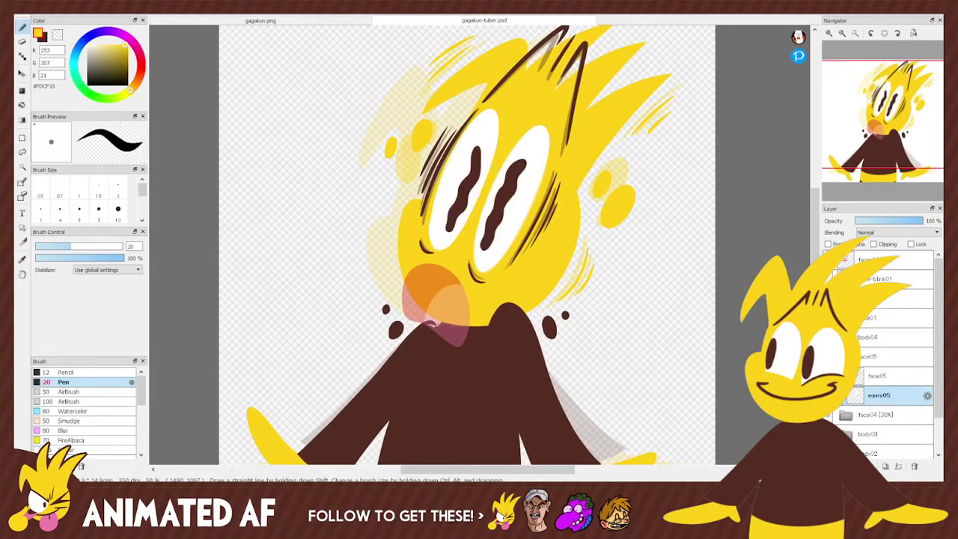
key(e)
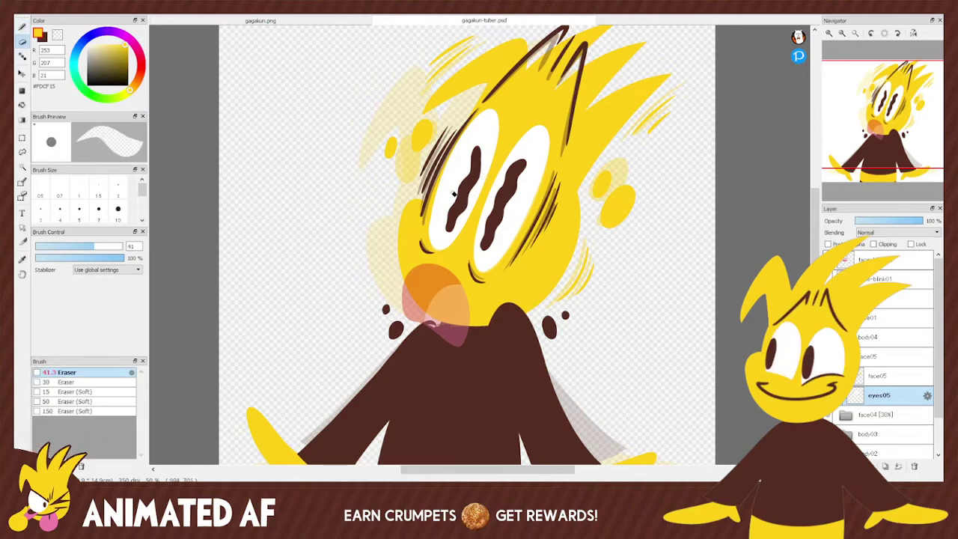
drag(430, 222, 517, 92)
drag(473, 140, 431, 217)
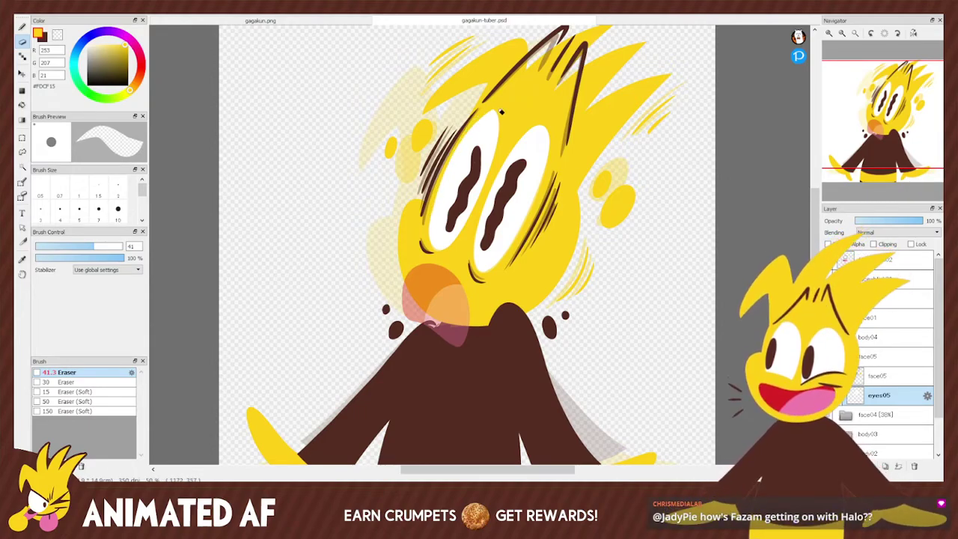
key(b)
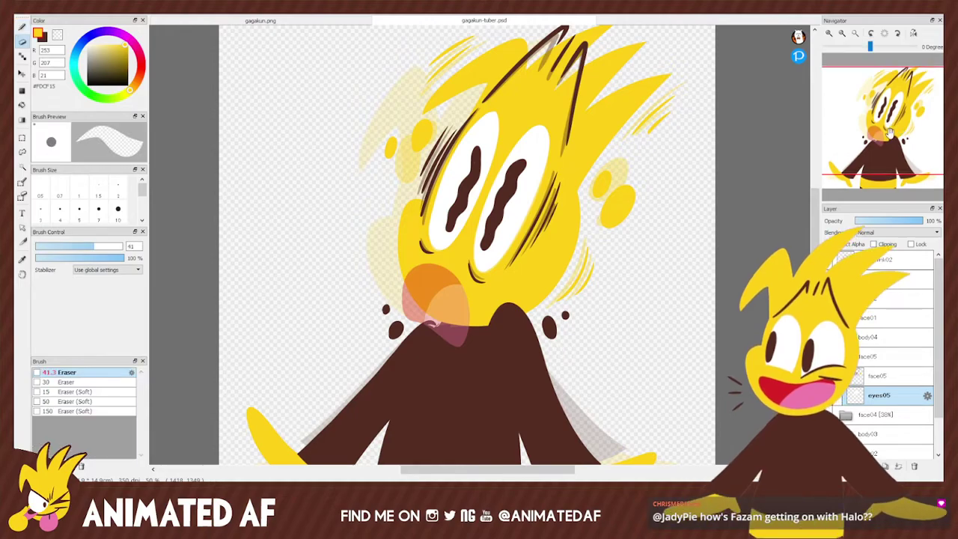
Sample the mouth red #DB2424 from the face04 group at full opacity and fade the group to 45%.
scroll(565, 351, right, 2)
key(e)
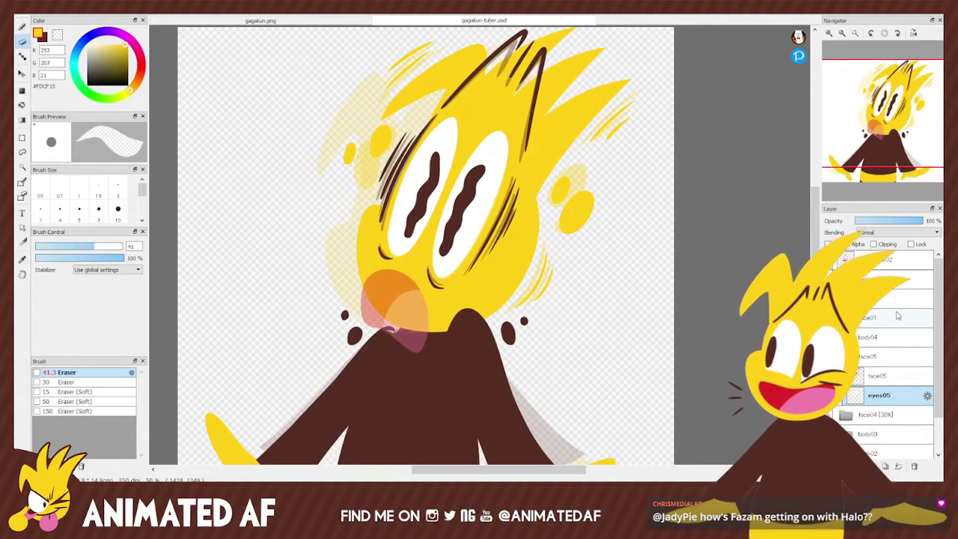
key(Down)
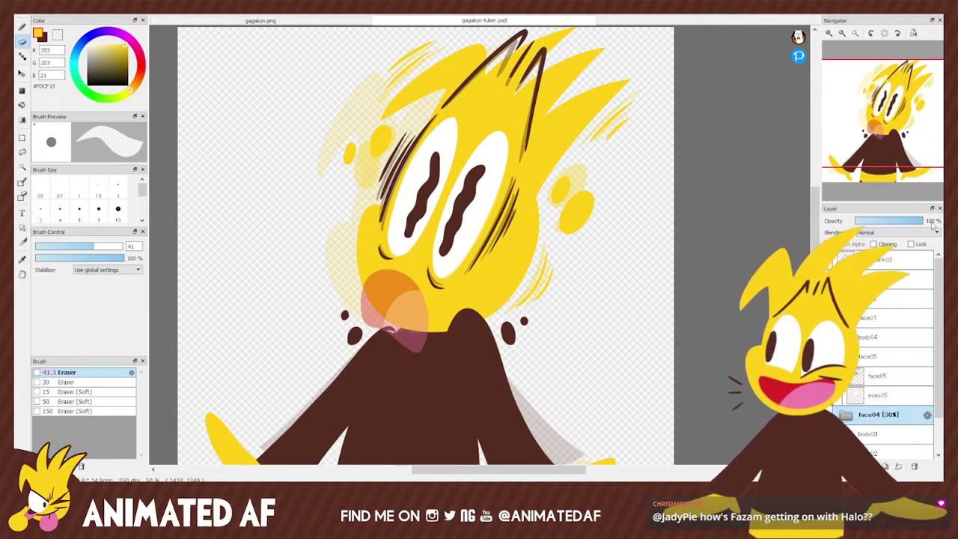
click(922, 221)
alt+click(385, 296)
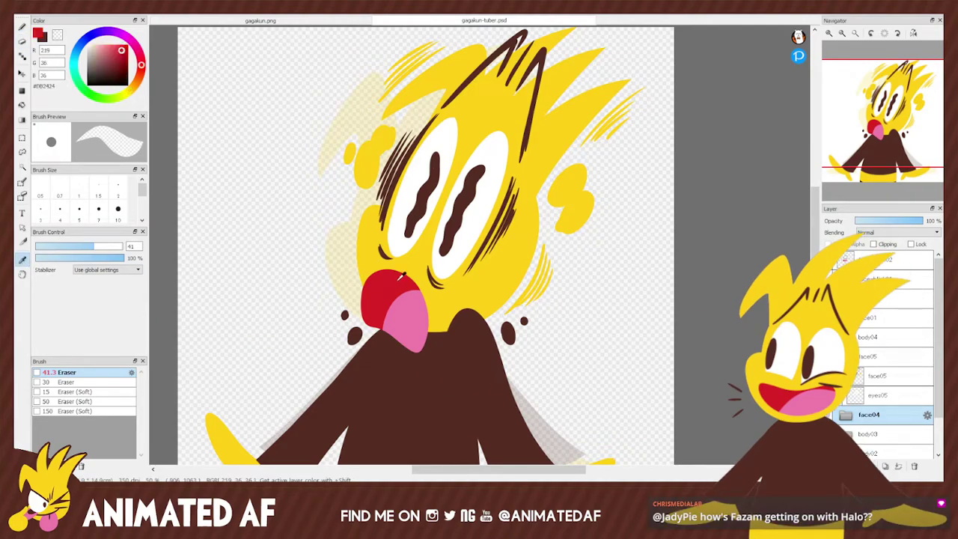
key(b)
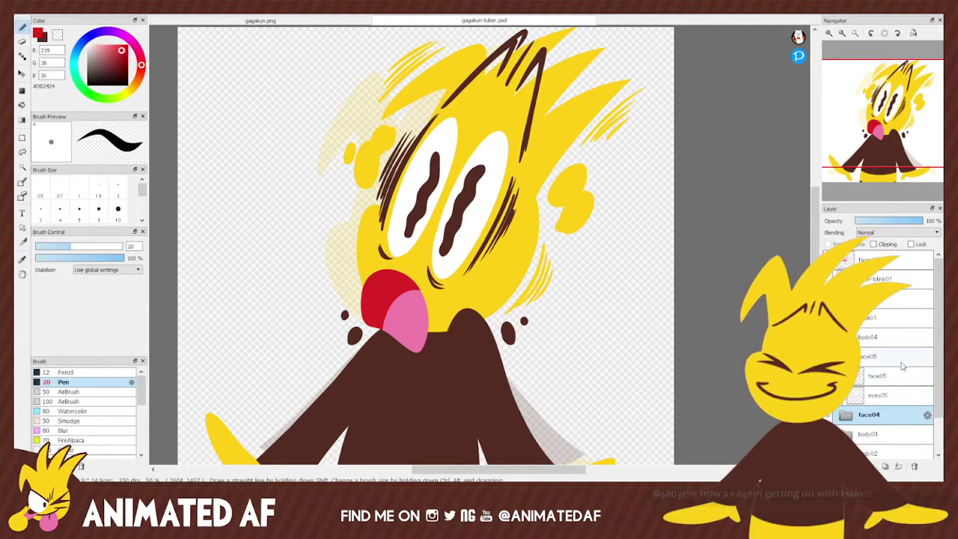
click(891, 221)
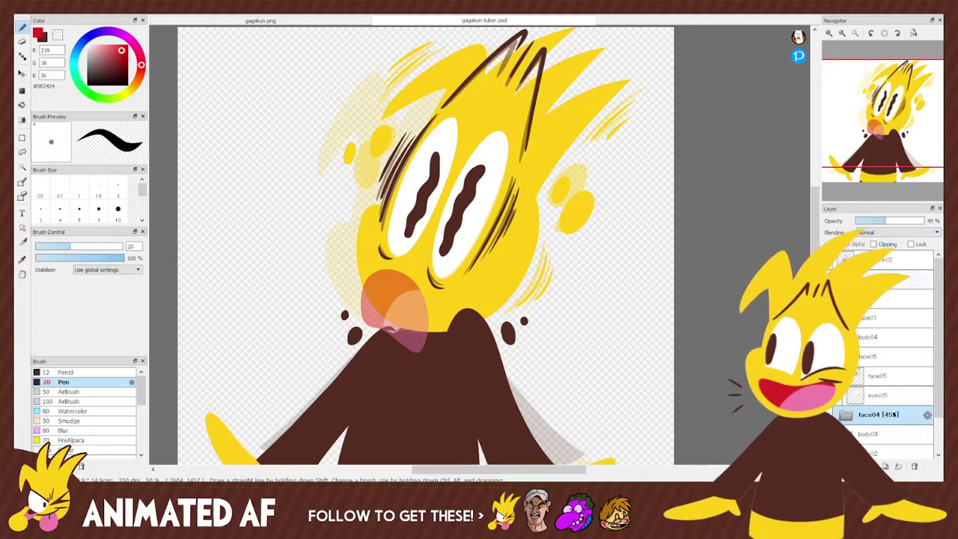
Outline a tall open mouth on the face05 layer over the faded guide and fill it with the red.
click(879, 395)
click(879, 375)
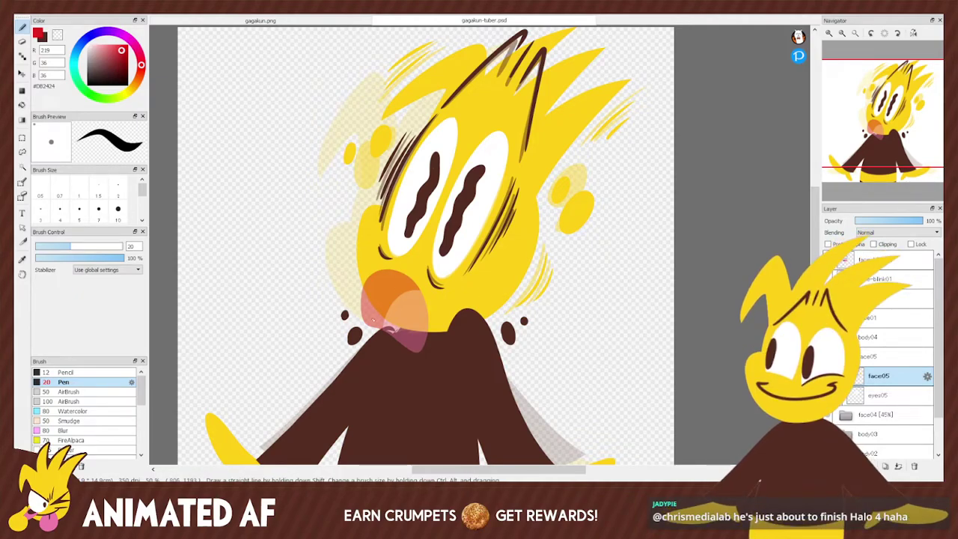
drag(366, 327, 412, 359)
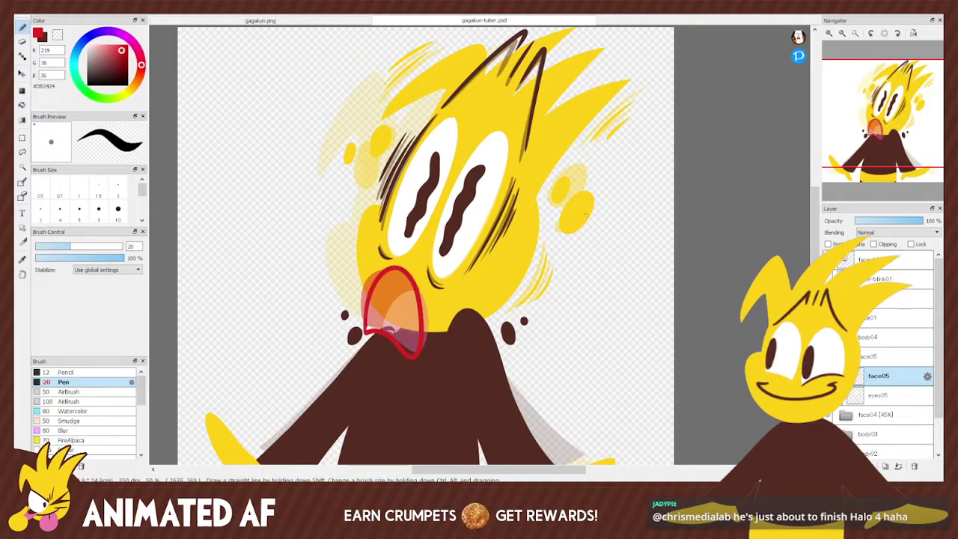
key(g)
click(394, 307)
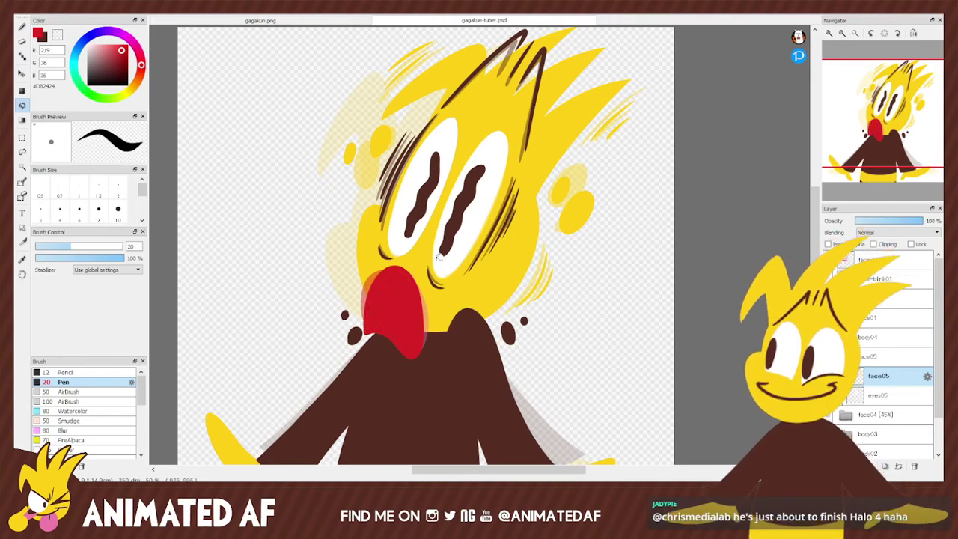
Refine the outer edge and lower corner of the red mouth by alternately erasing and repainting it.
key(e)
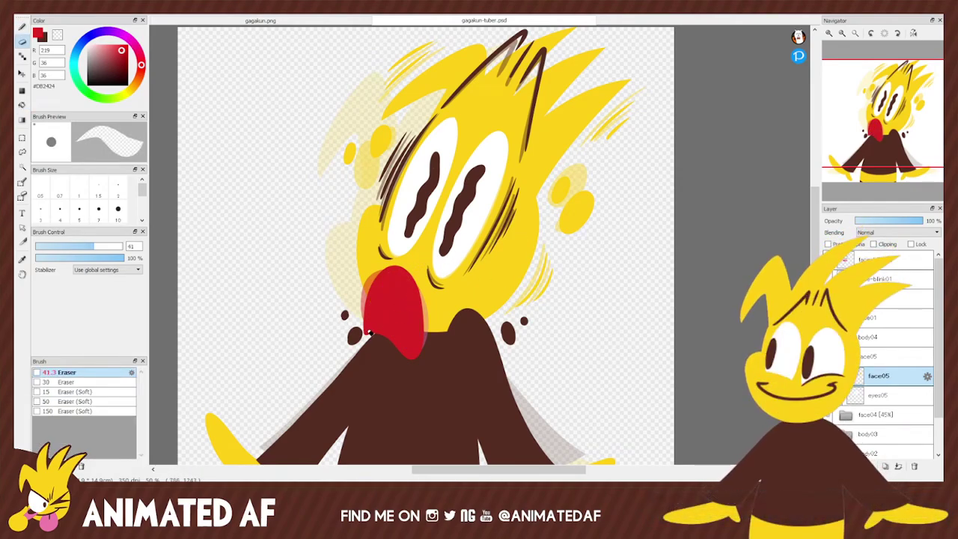
key(b)
key(e)
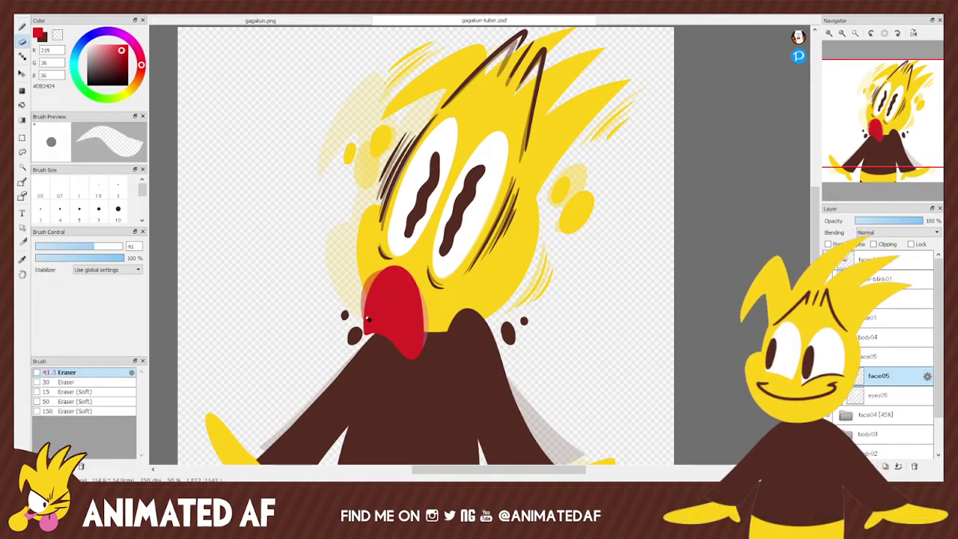
drag(367, 280, 370, 337)
key(b)
key(e)
key(b)
key(e)
key(b)
key(e)
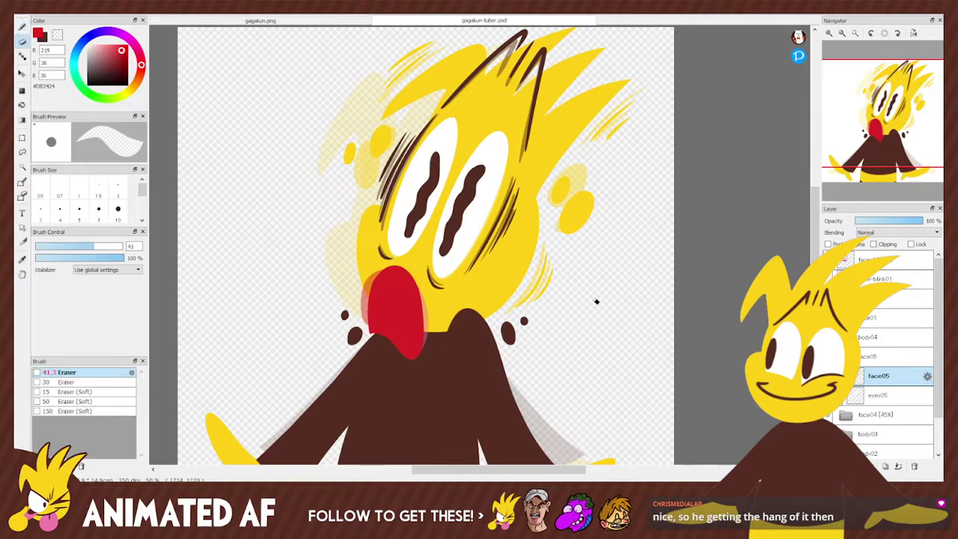
Hide the face05 group, restore face04 to 100% opacity and sample its tongue pink #F07BAB.
key(b)
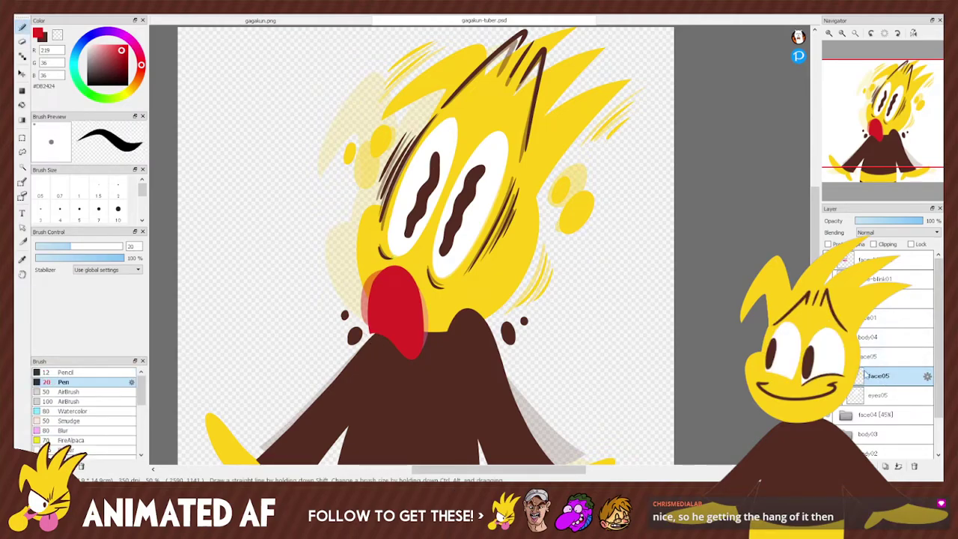
click(827, 356)
click(884, 418)
drag(917, 221, 944, 223)
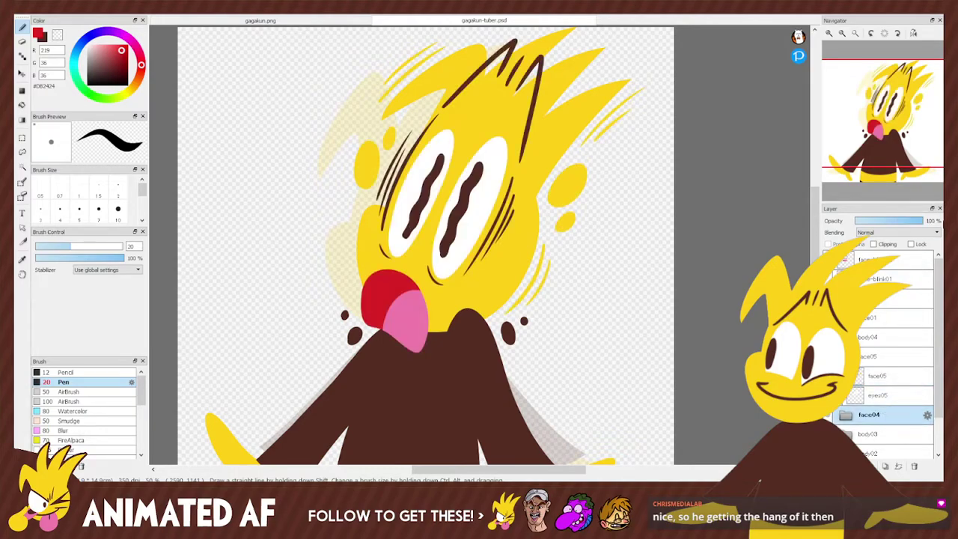
key(i)
click(404, 322)
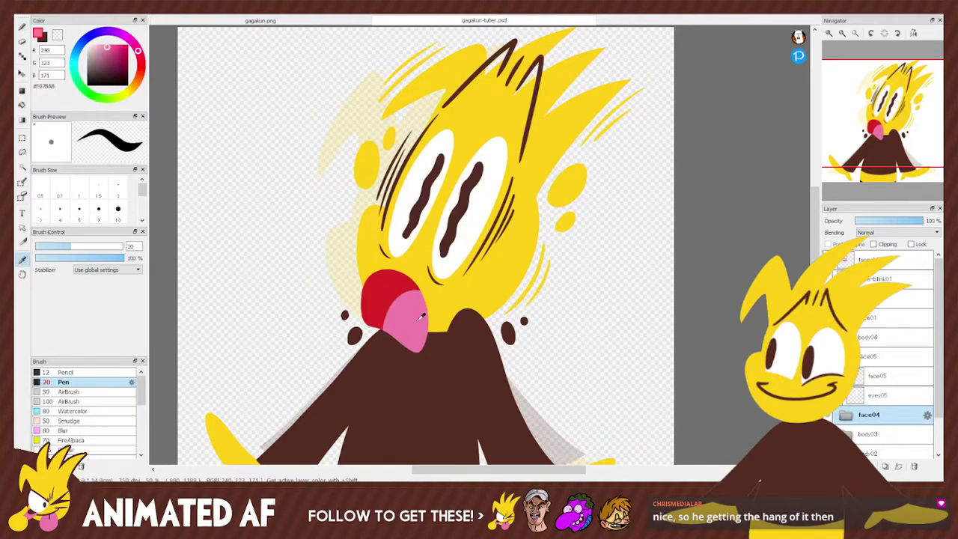
Hide the face04 group, show the face05 group and turn on Protect Alpha for the face05 layer.
click(827, 415)
click(827, 356)
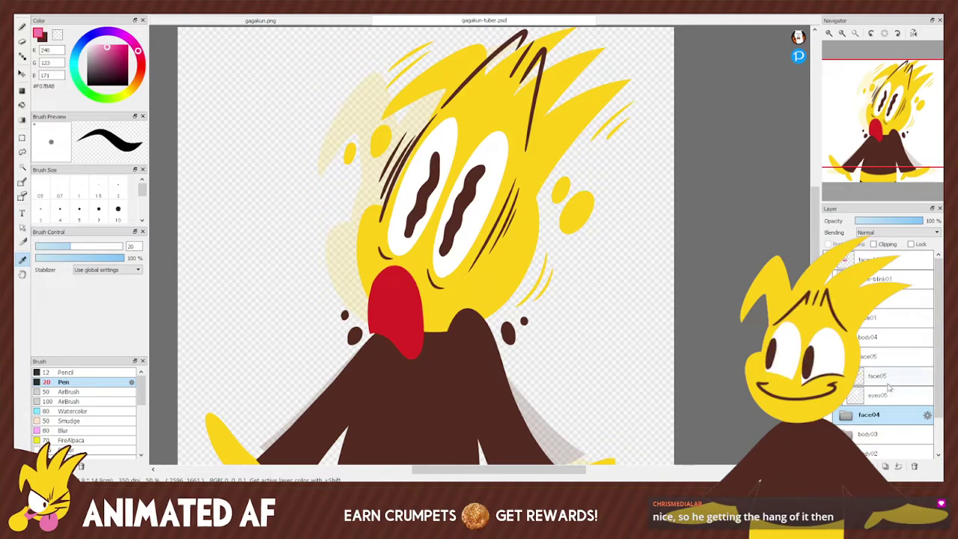
click(890, 379)
click(828, 244)
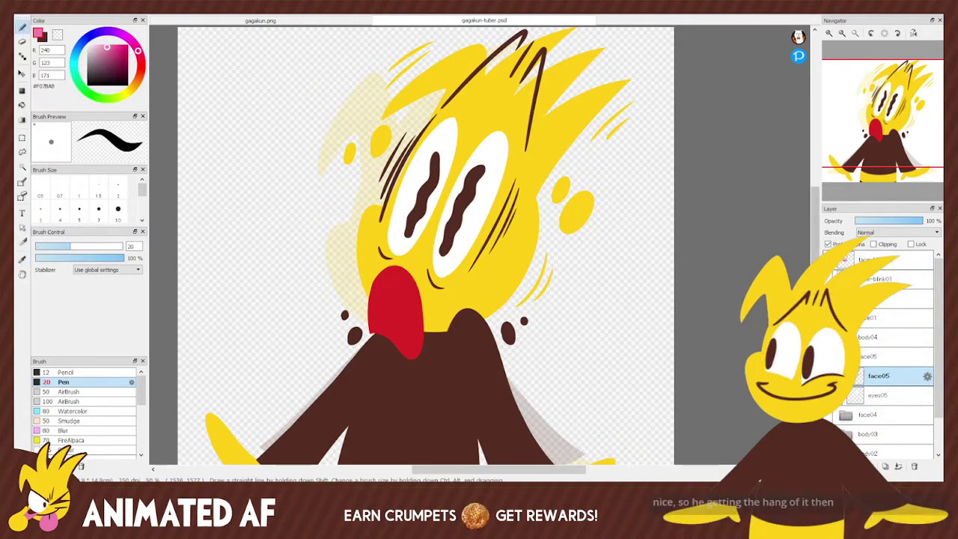
Draw the curved pink tongue outline inside the red mouth, redoing poor strokes, and fill the tongue with pink.
drag(389, 307, 415, 341)
key(ctrl+z)
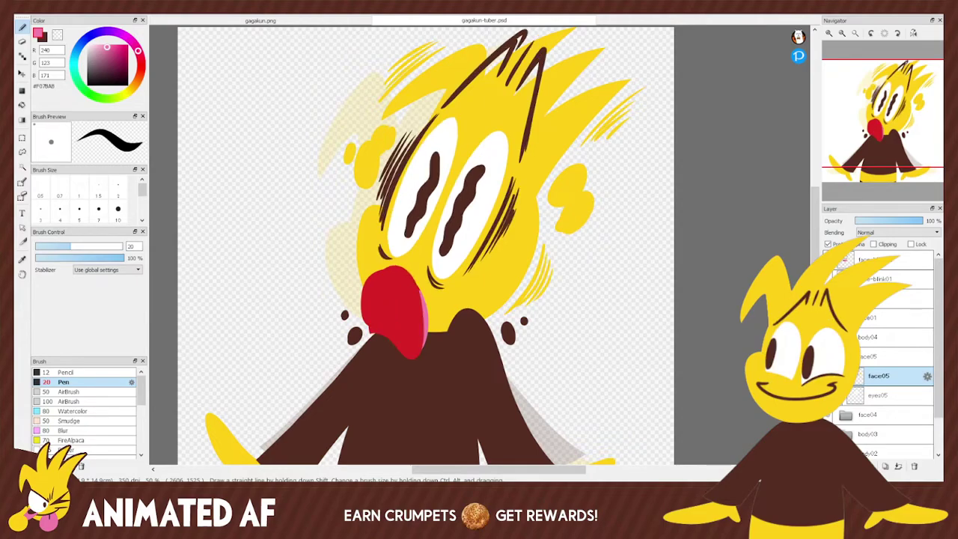
mouse_move(415, 289)
mouse_down()
mouse_move(405, 320)
mouse_move(413, 290)
mouse_up()
key(ctrl+z)
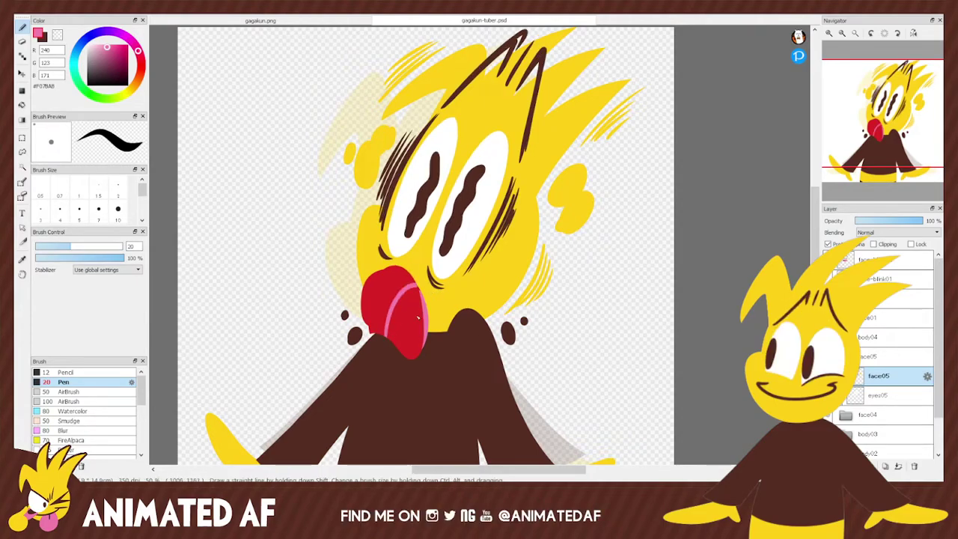
key(g)
click(402, 317)
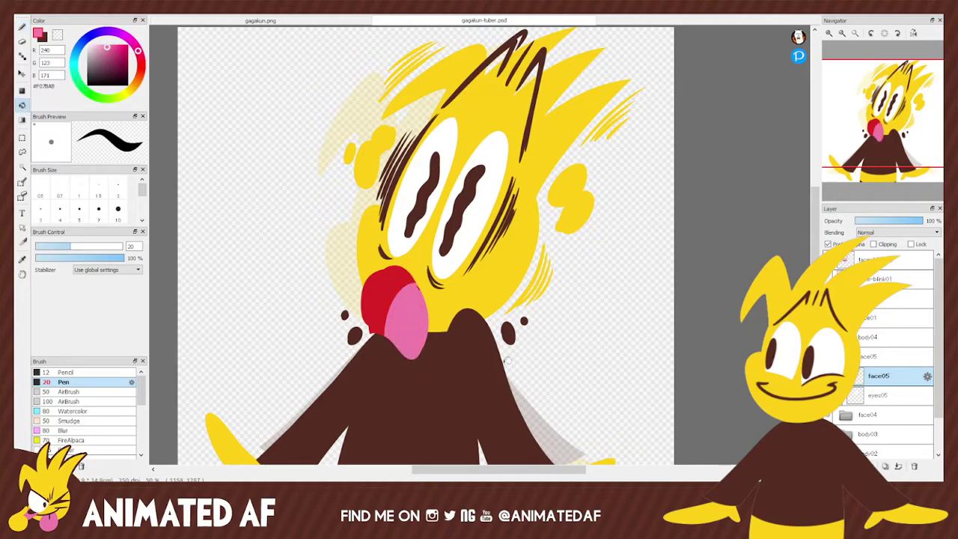
Hide the face04 group and reshape the outer edge of the red mouth on the face05 layer.
click(828, 416)
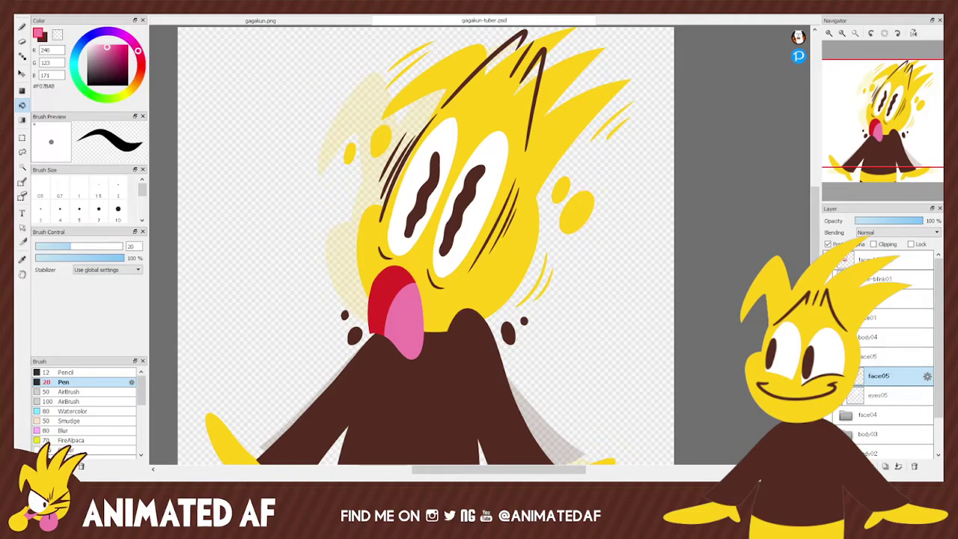
key(e)
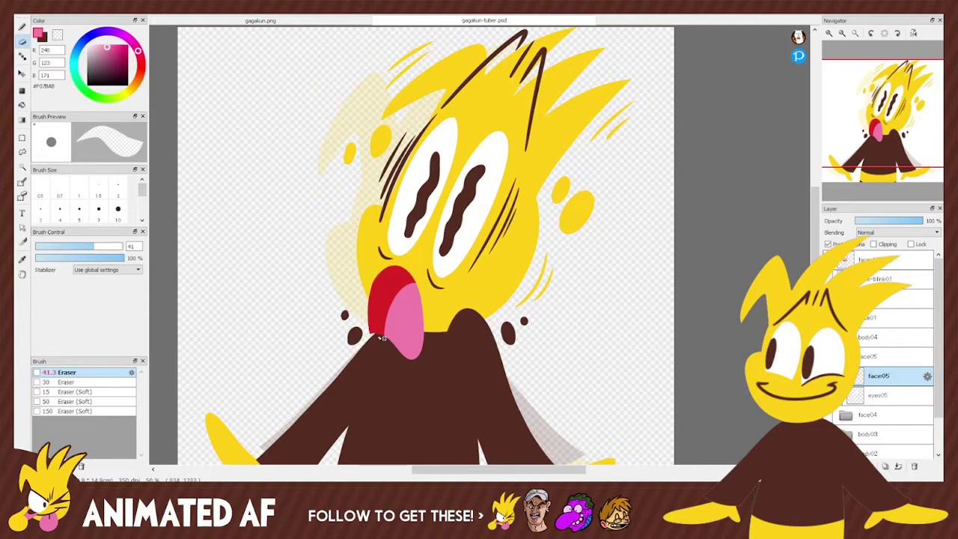
key(g)
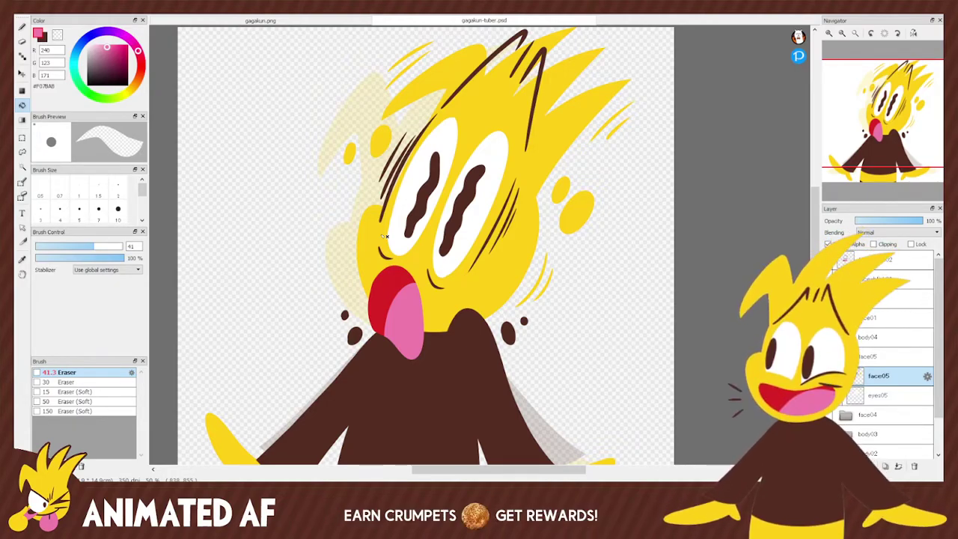
key(e)
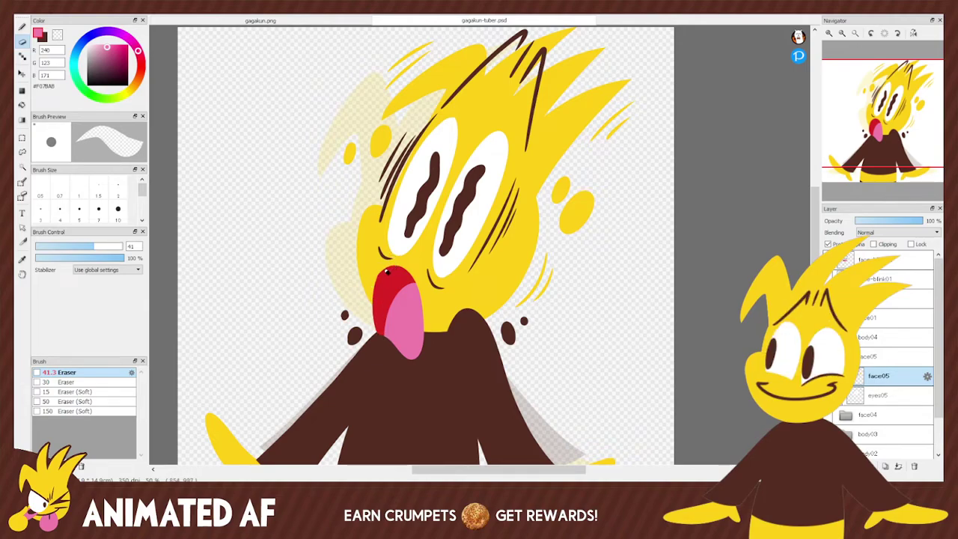
drag(385, 273, 374, 329)
key(g)
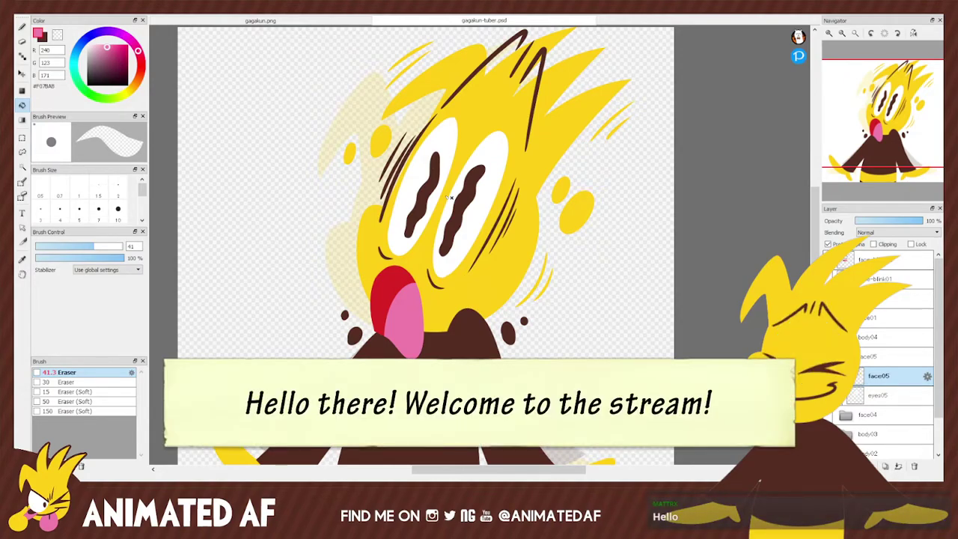
key(e)
key(g)
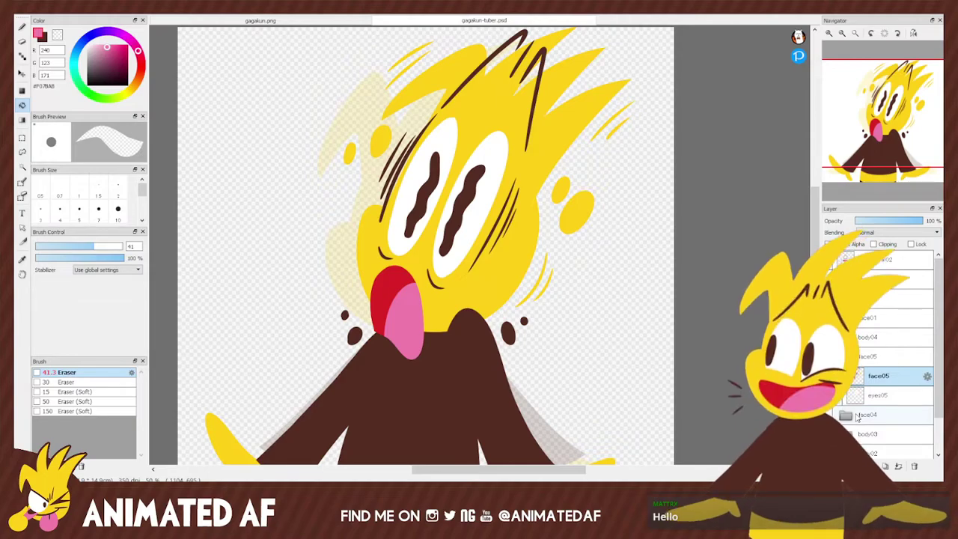
key(e)
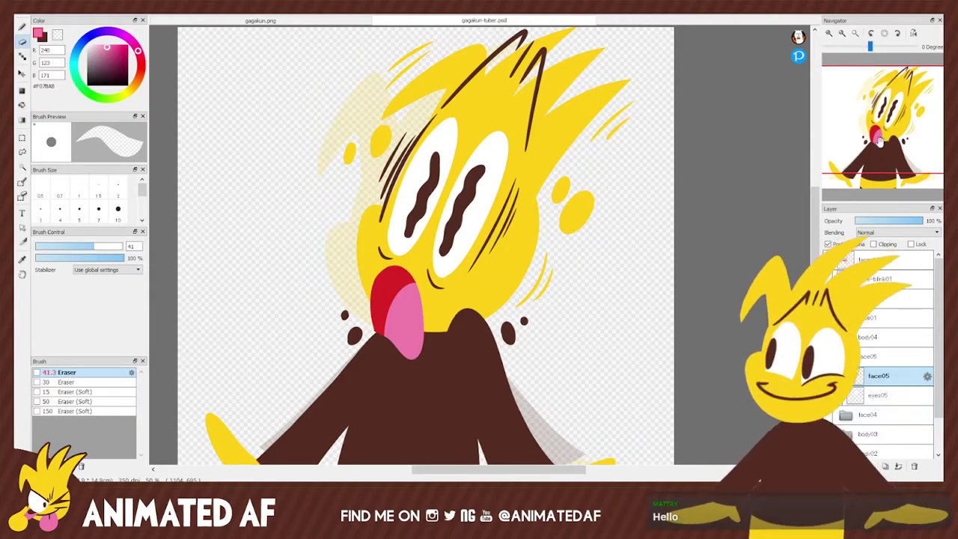
scroll(908, 131, up, 3)
scroll(906, 130, up, 2)
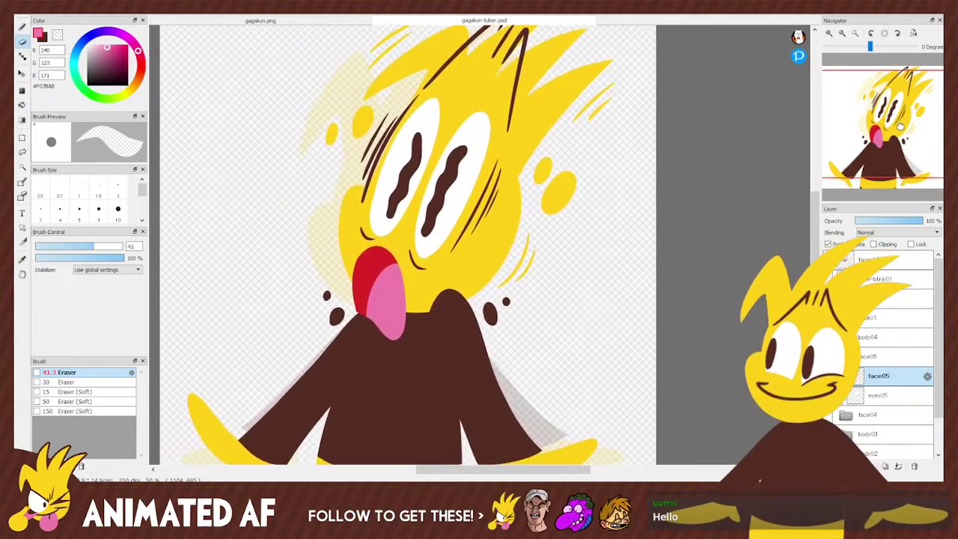
key(space)
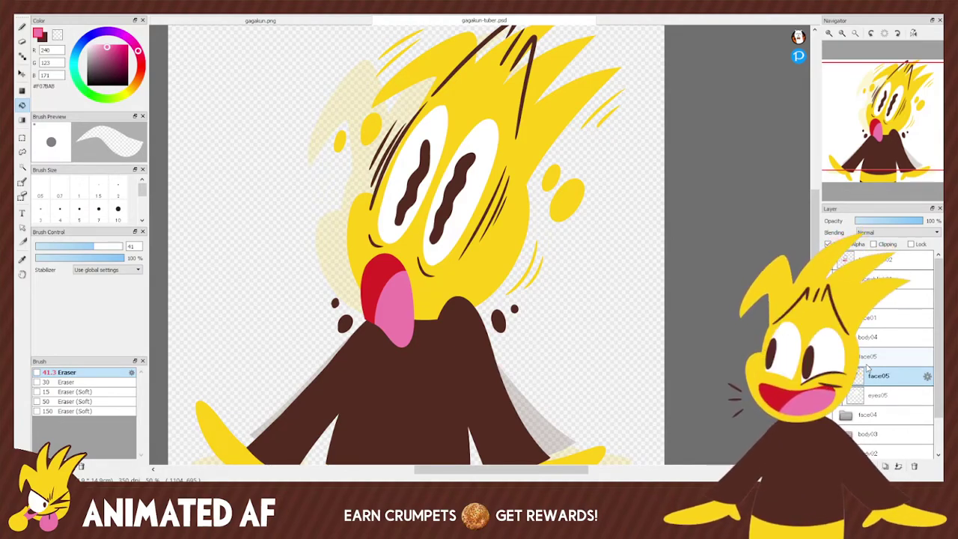
mouse_move(896, 119)
mouse_down()
mouse_move(891, 127)
mouse_move(890, 107)
mouse_up()
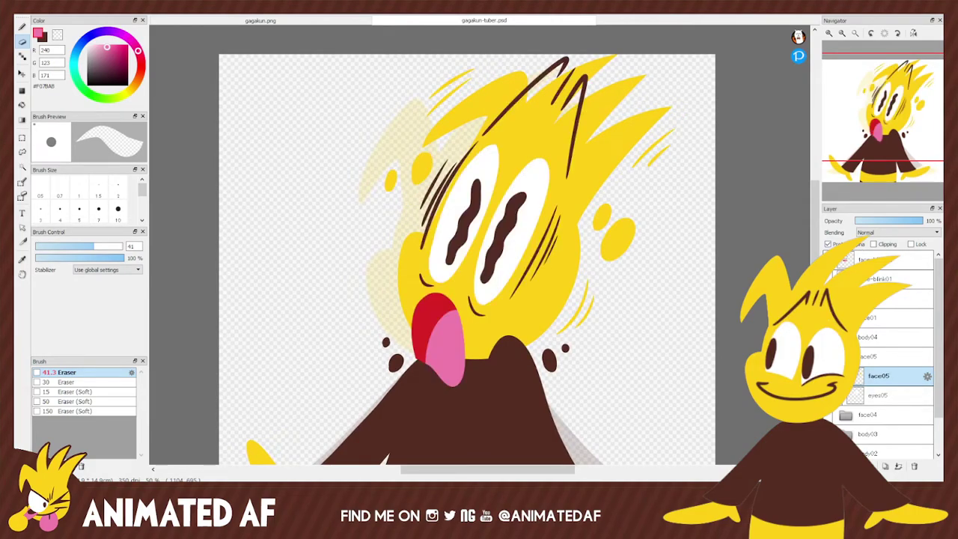
drag(891, 107, 895, 139)
Hide the face05 group, duplicate the body03 group and name the copy body04.
click(886, 384)
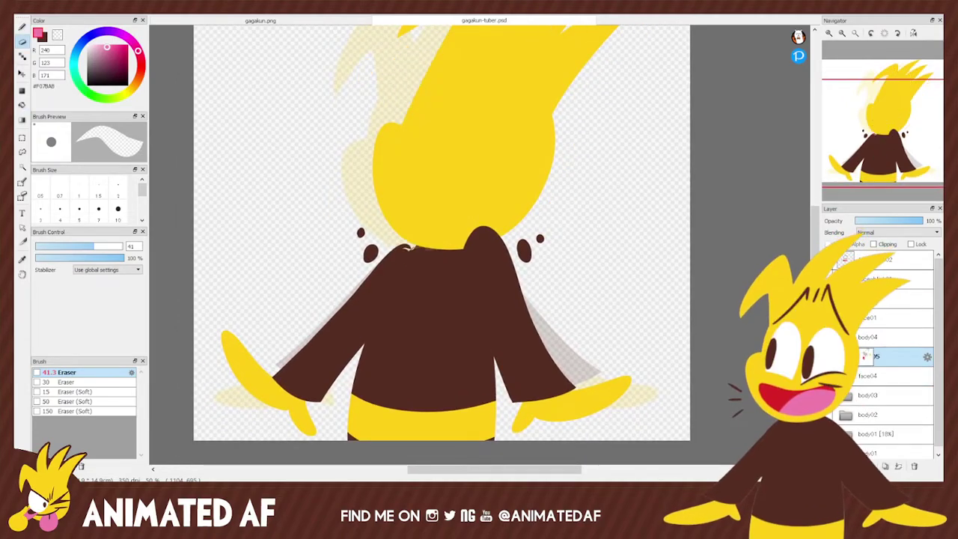
click(885, 398)
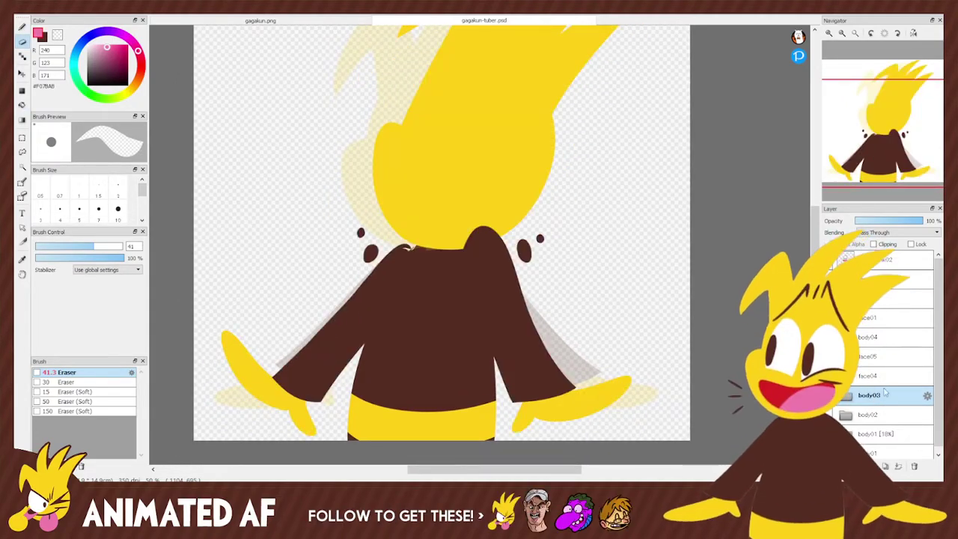
click(885, 466)
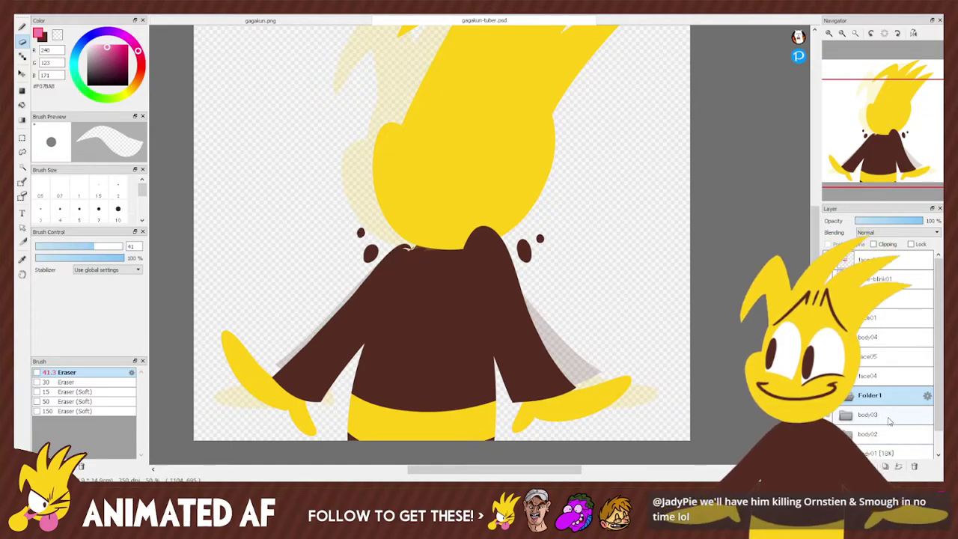
click(913, 465)
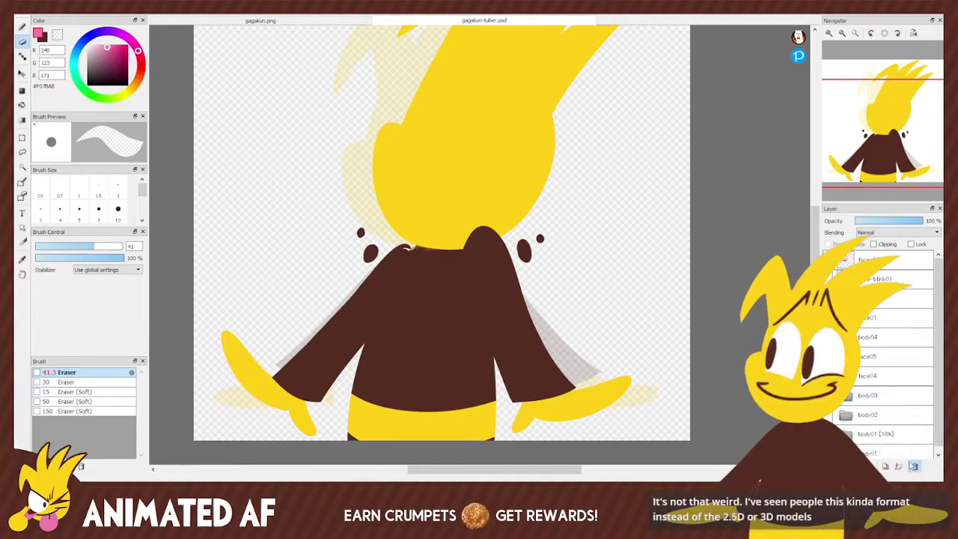
click(885, 466)
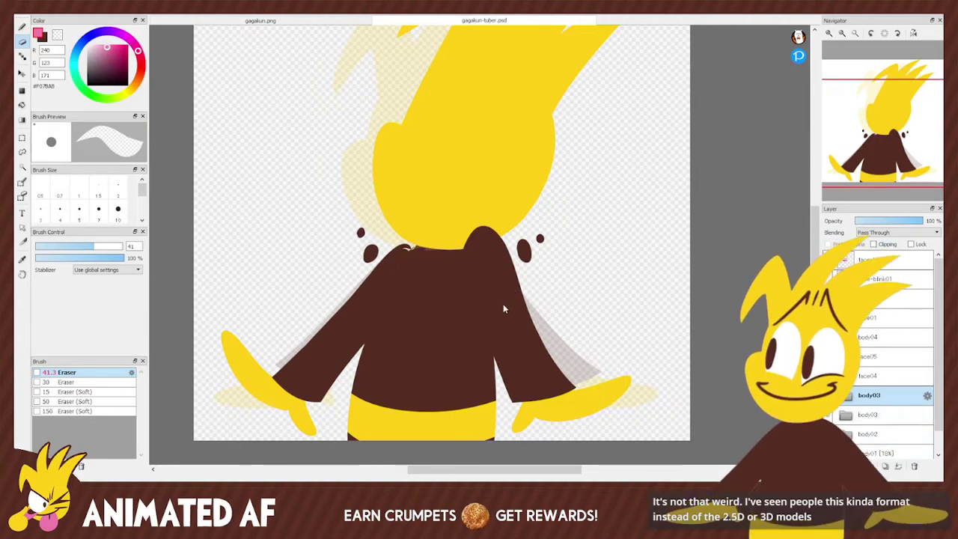
key(space)
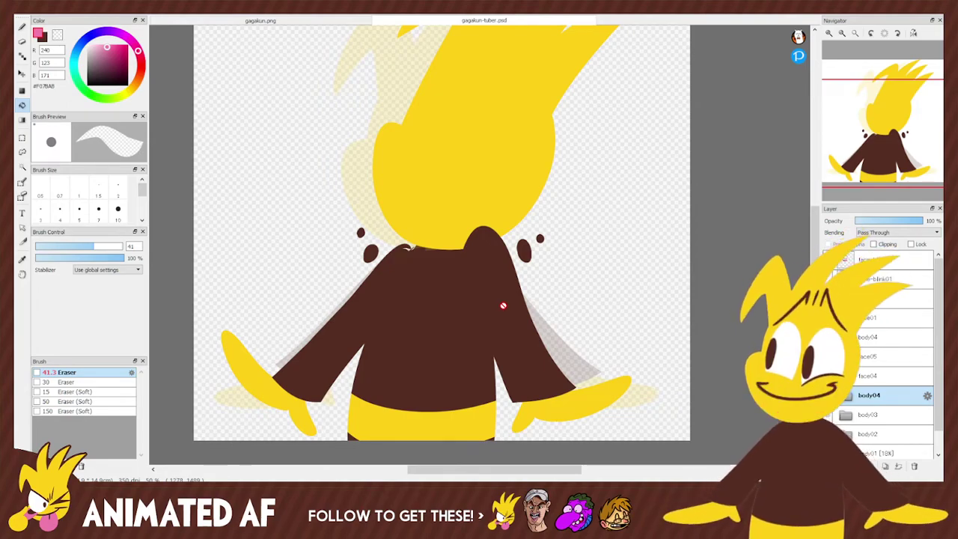
key(e)
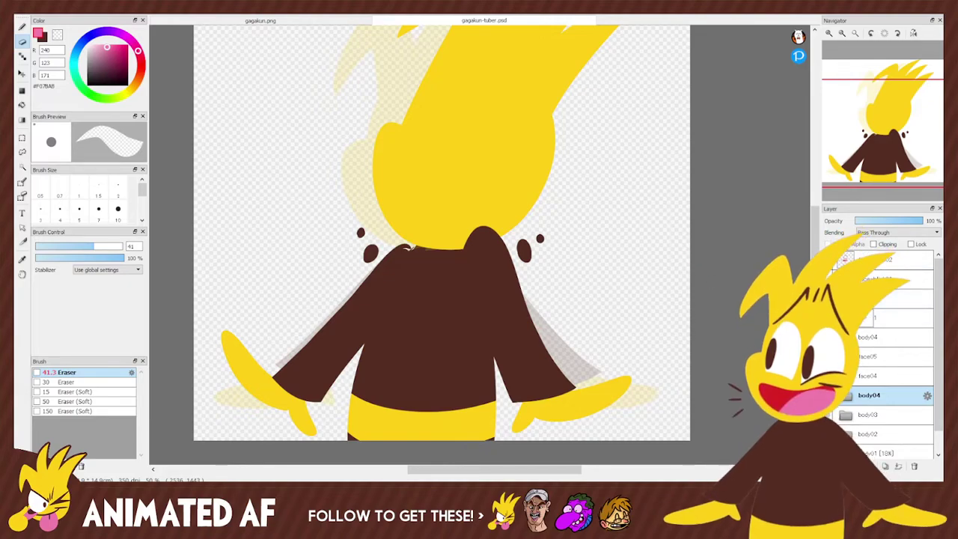
key(g)
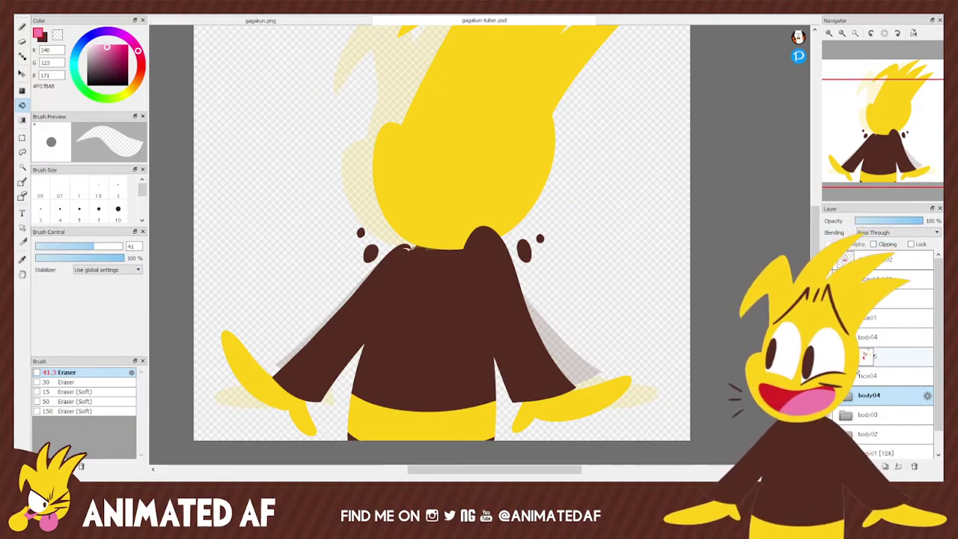
key(e)
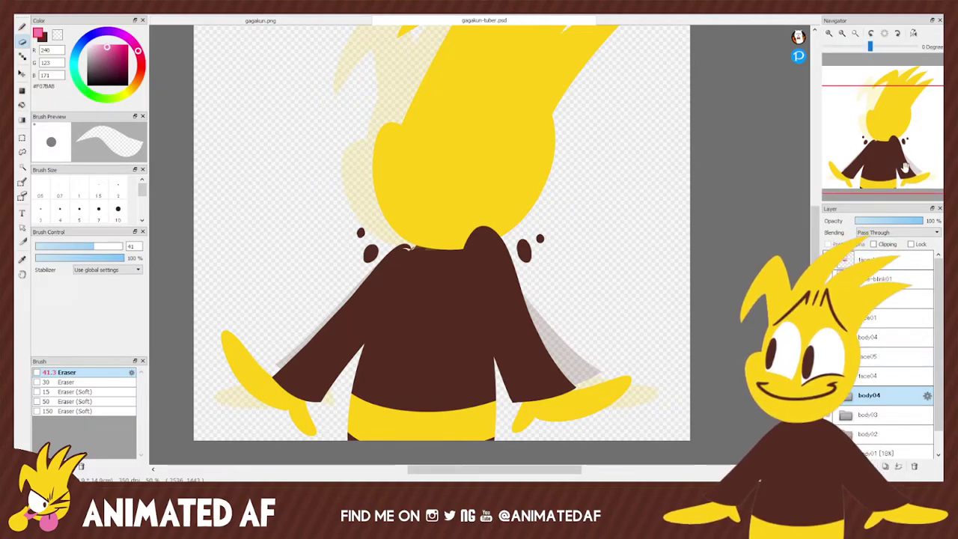
key(b)
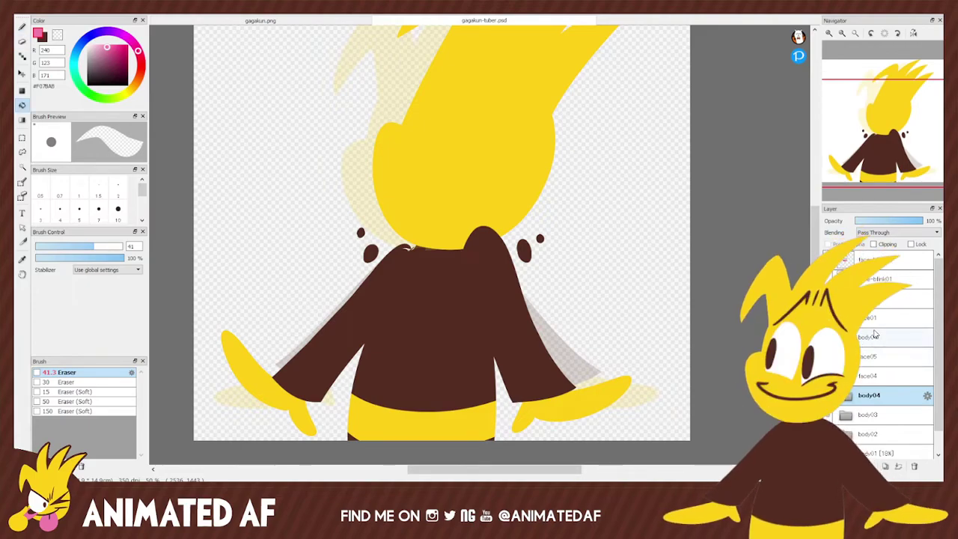
key(e)
Expand the copied body04 group holding arms04, hands04 and head03, and rename the group body05.
click(846, 394)
click(908, 414)
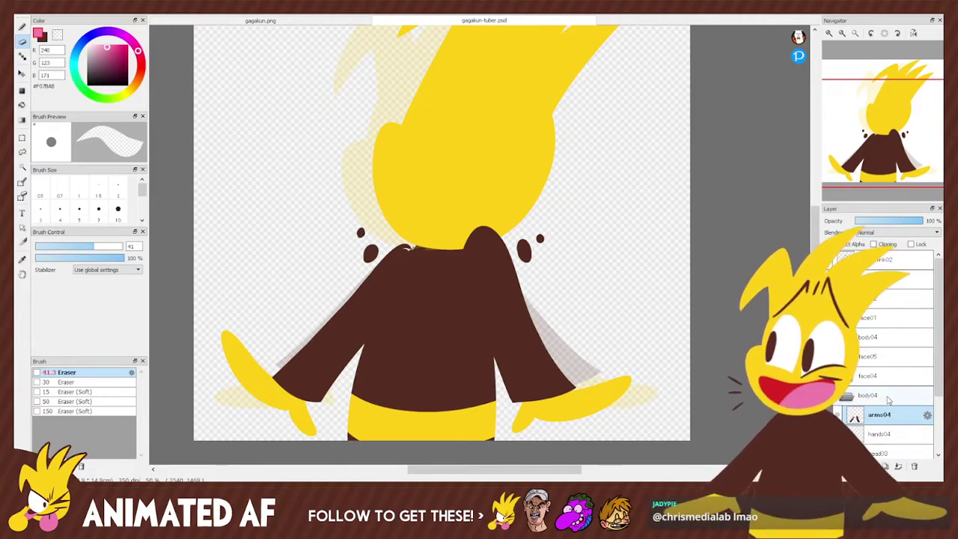
ctrl+click(890, 435)
scroll(938, 406, down, 1)
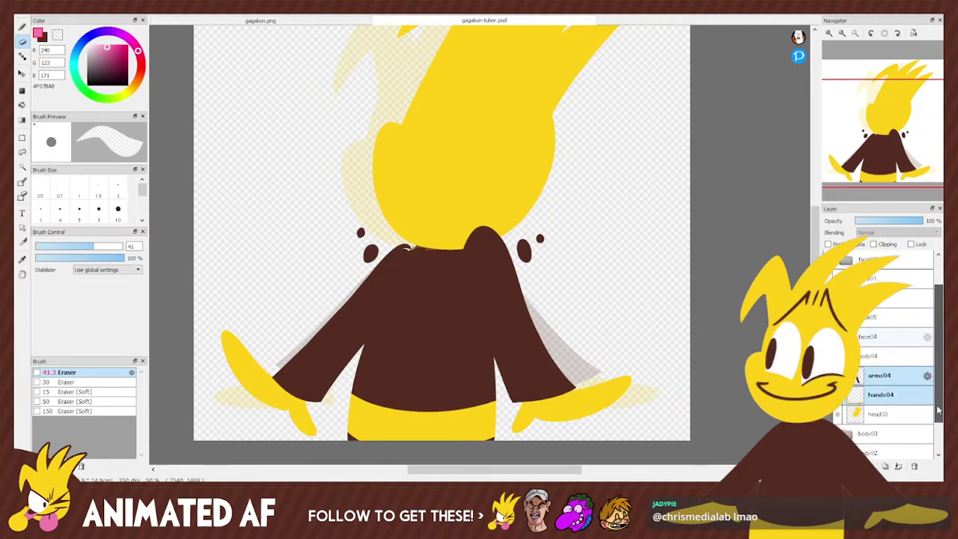
scroll(939, 406, up, 1)
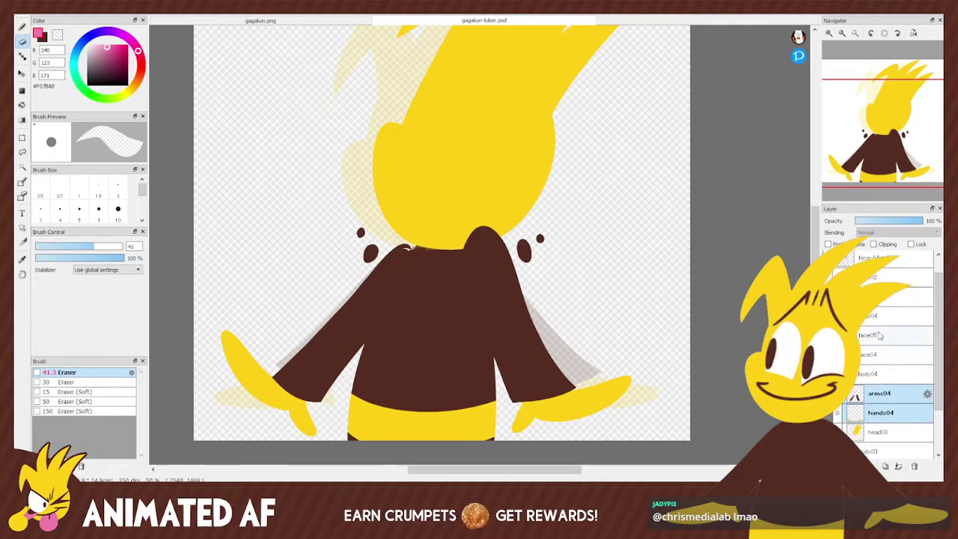
mouse_move(852, 182)
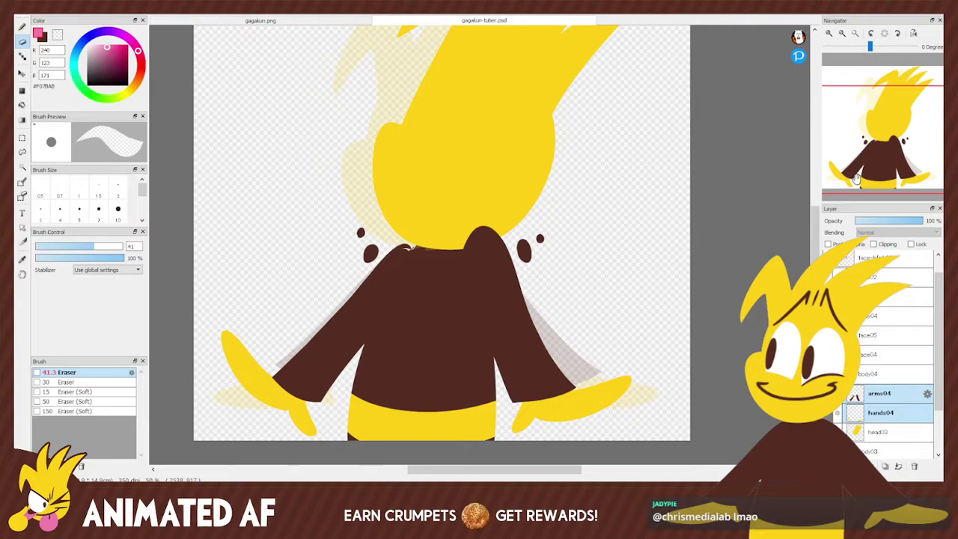
click(876, 374)
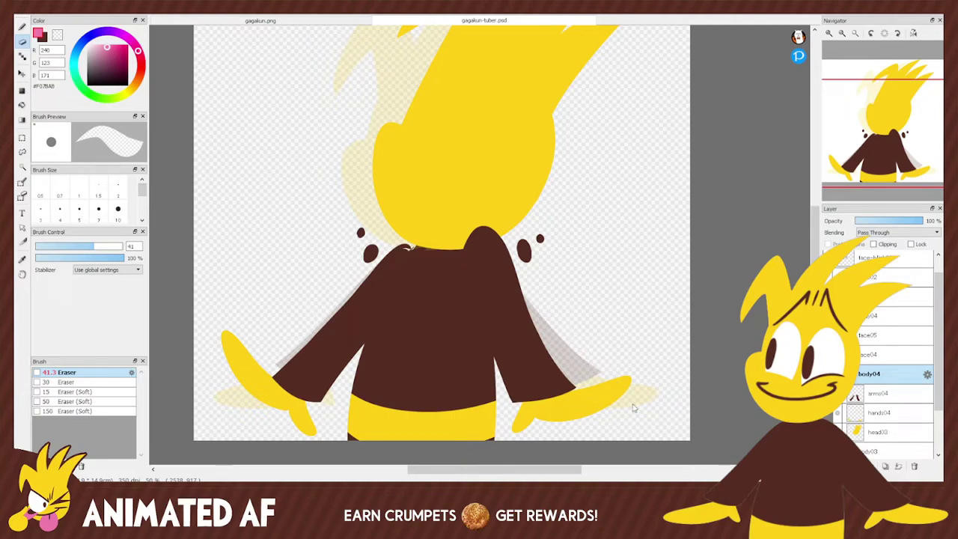
Show the face05 group, and restore the faded body01 group to 100% opacity and hide it.
click(862, 335)
click(862, 336)
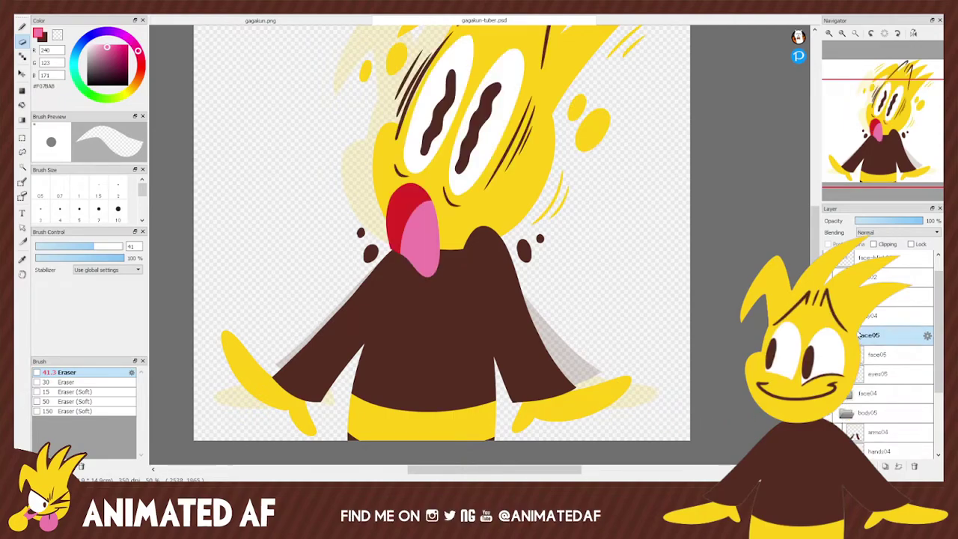
click(863, 335)
drag(939, 374, 938, 435)
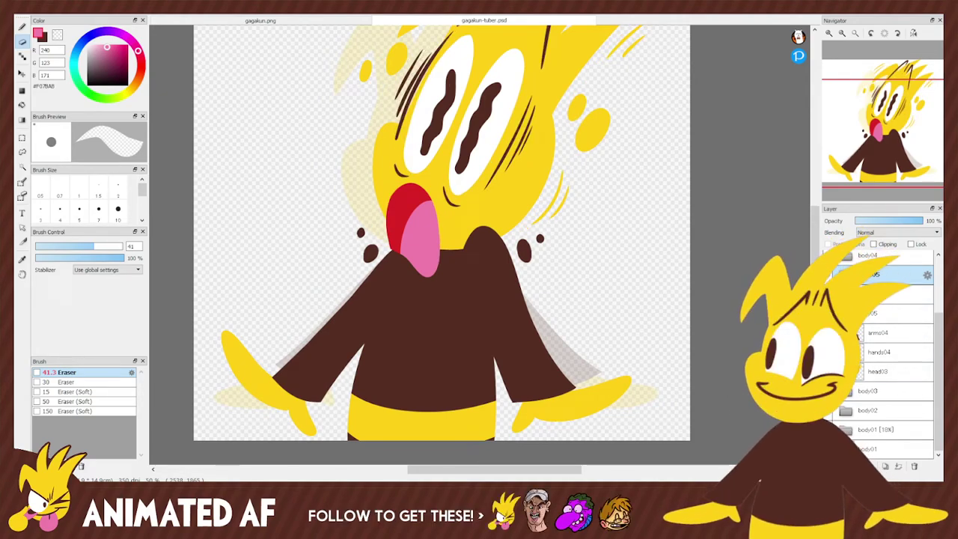
click(863, 432)
key(e)
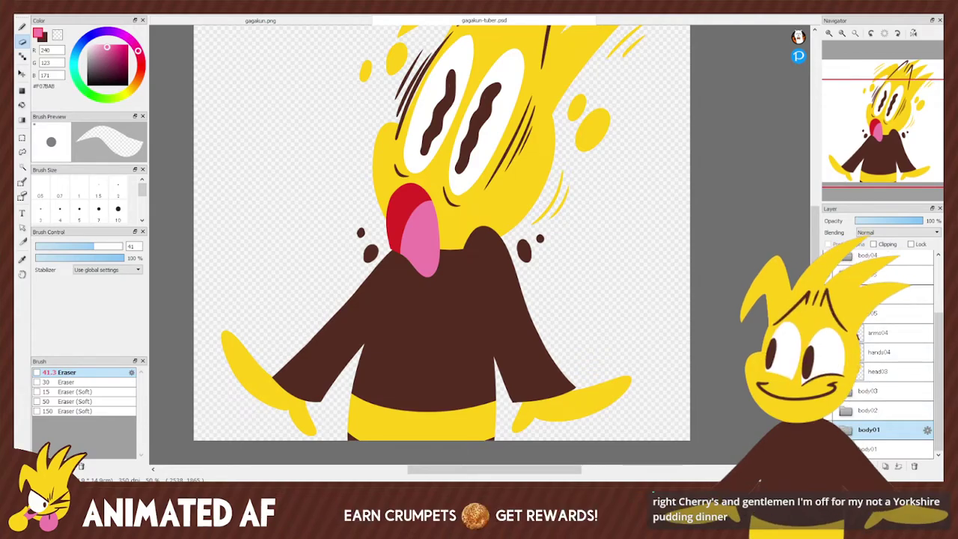
Move the arms04 and hands04 layers of the body05 group slightly upward together.
click(877, 334)
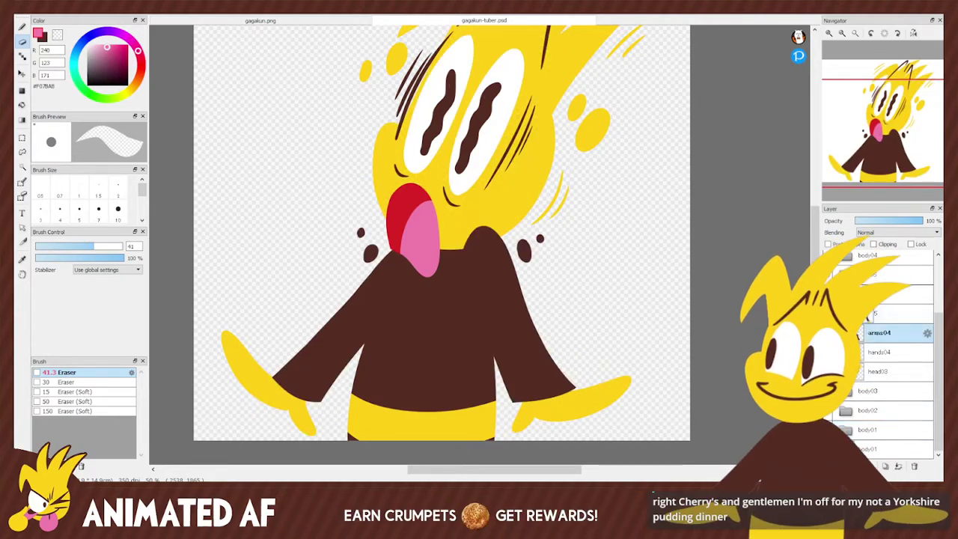
ctrl+click(884, 353)
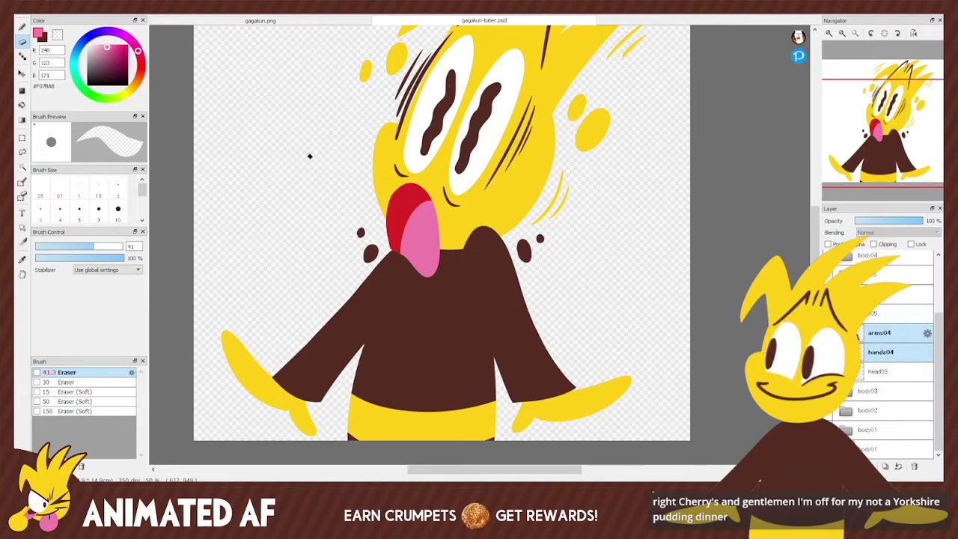
click(22, 75)
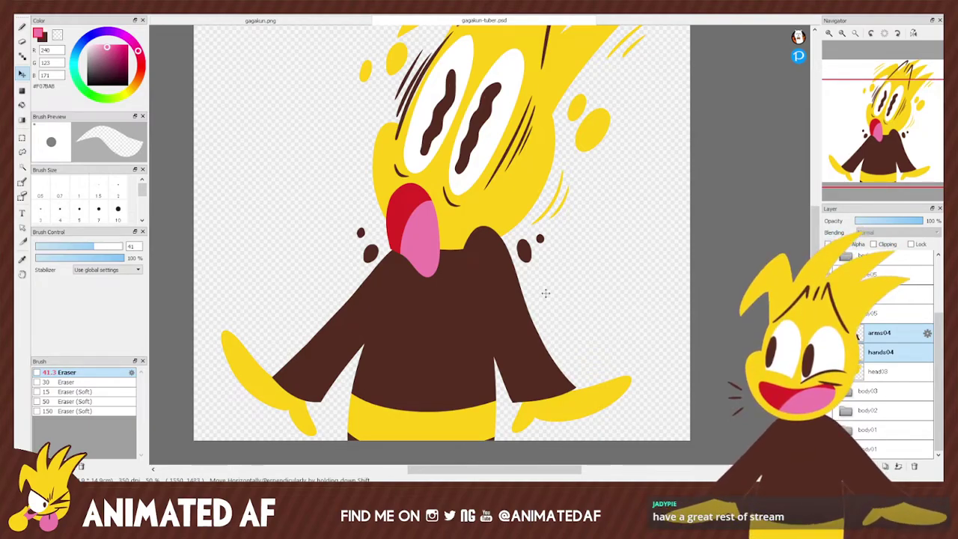
drag(517, 278, 510, 281)
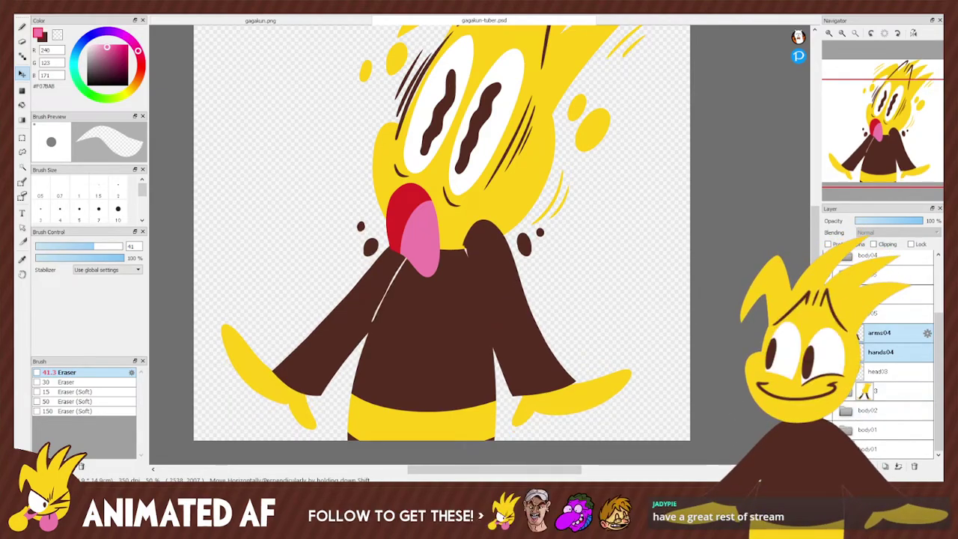
Sample the dark brown #552D21 and paint over the gap between the arm and torso on the arms04 layer with the Pen.
click(877, 339)
click(22, 27)
key(e)
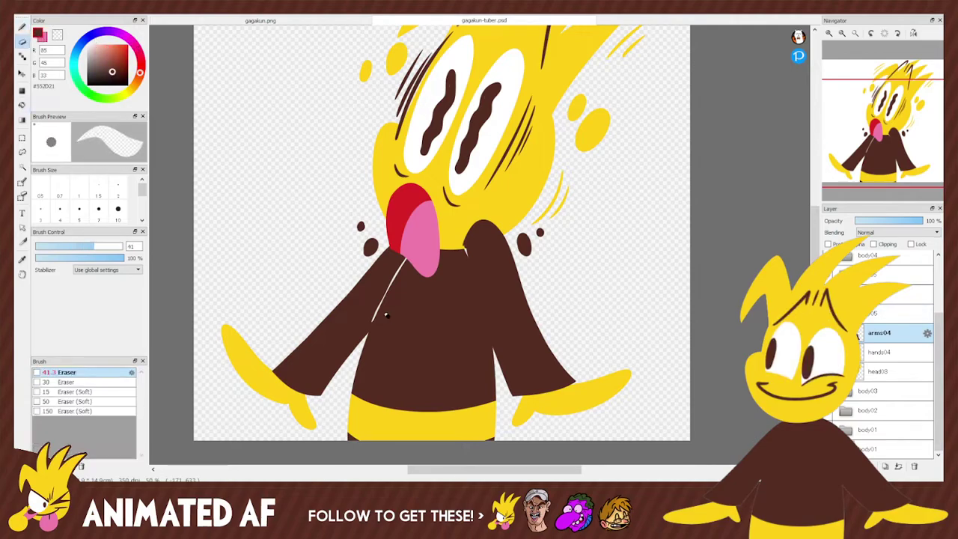
key(alt)
key(b)
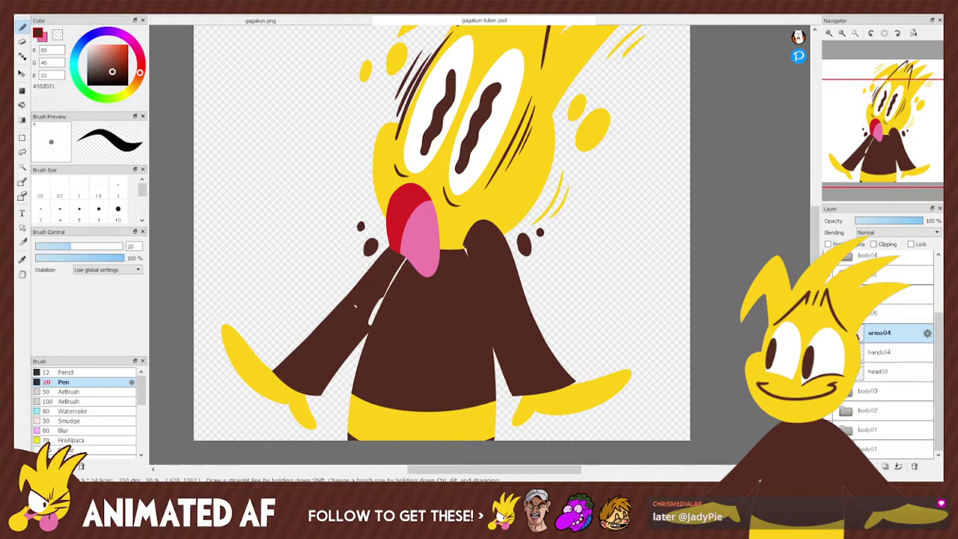
drag(370, 320, 390, 287)
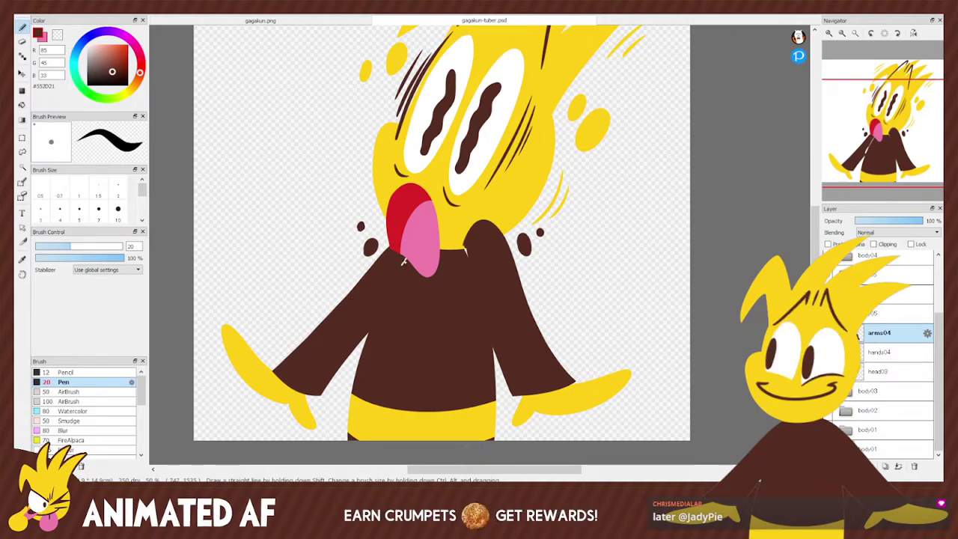
Erase the old brown droplets on both sides of the shoulders on the arms04 layer.
key(e)
click(524, 244)
click(539, 233)
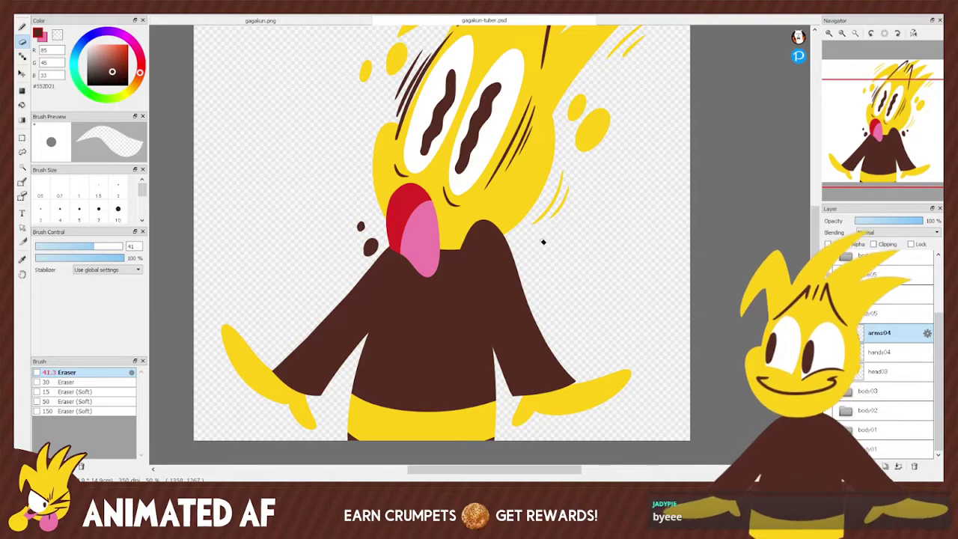
click(370, 247)
click(360, 226)
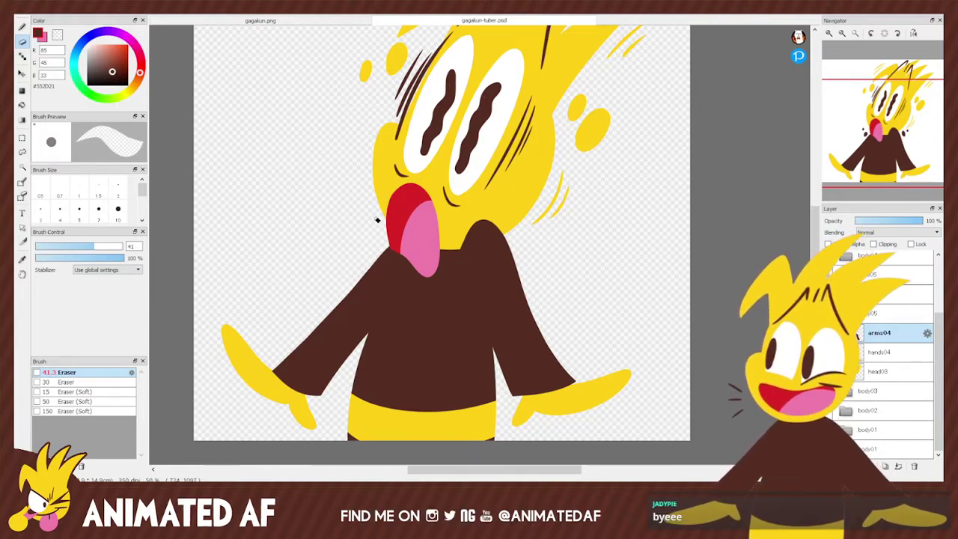
Draw a new pair of filled brown droplets beside each shoulder, a larger one above a smaller one, on the arms04 layer.
key(b)
drag(361, 225, 362, 240)
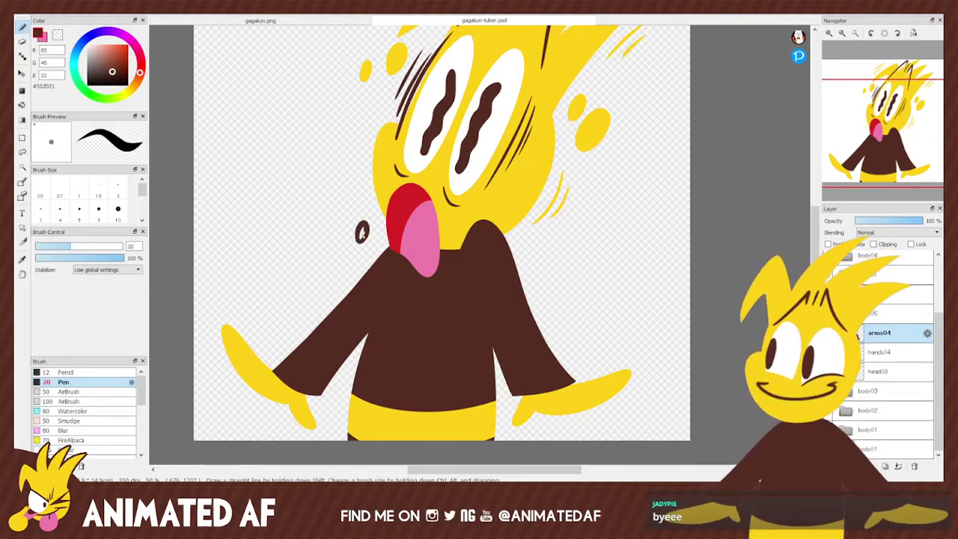
click(366, 244)
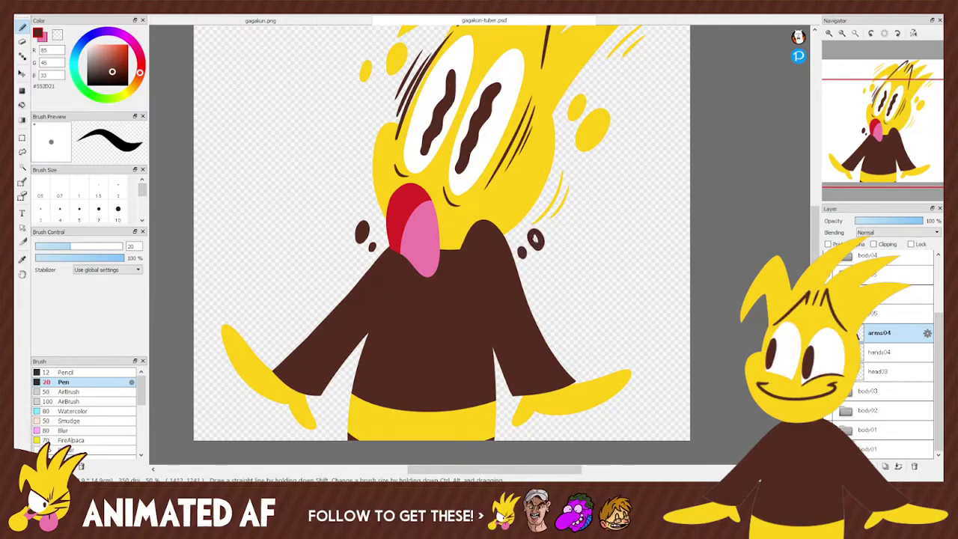
drag(894, 139, 893, 131)
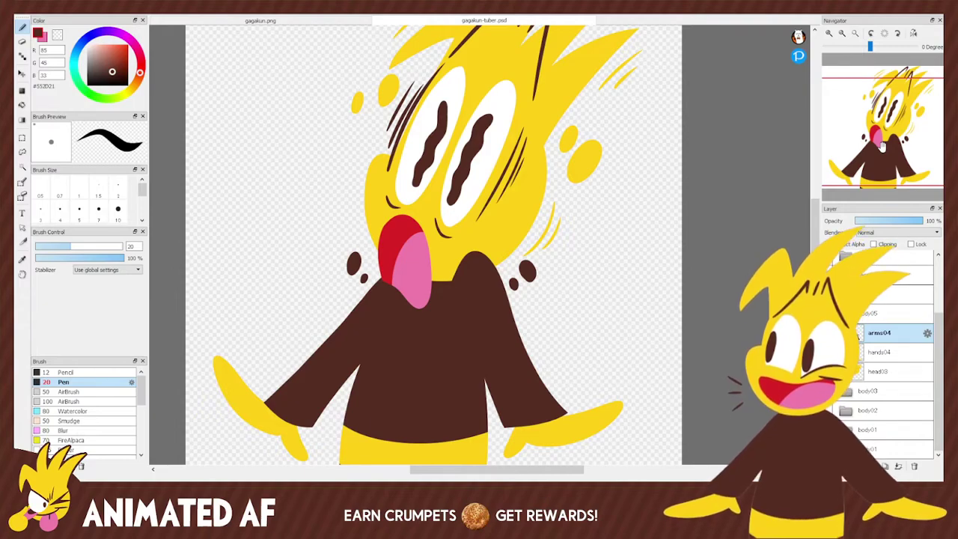
drag(879, 137, 887, 129)
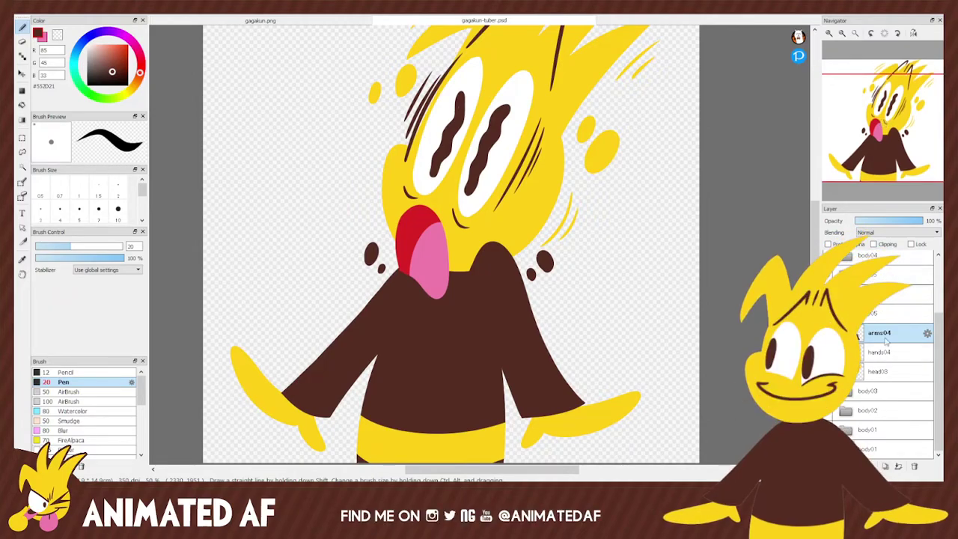
Rotate the character's left hand (beside the viewer's right sleeve) slightly counterclockwise on the hands04 layer.
click(890, 351)
click(23, 152)
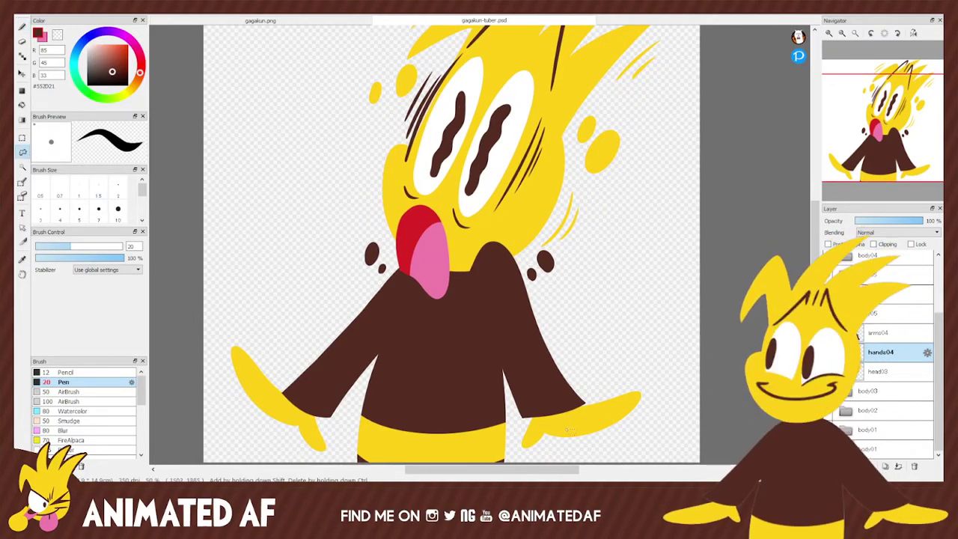
mouse_move(555, 441)
mouse_down()
mouse_move(585, 383)
mouse_move(539, 449)
mouse_up()
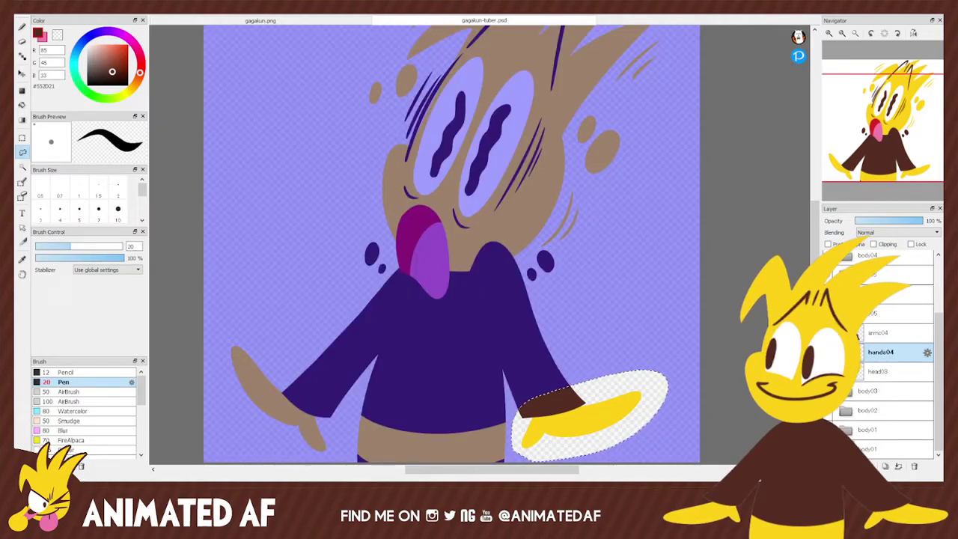
key(ctrl+t)
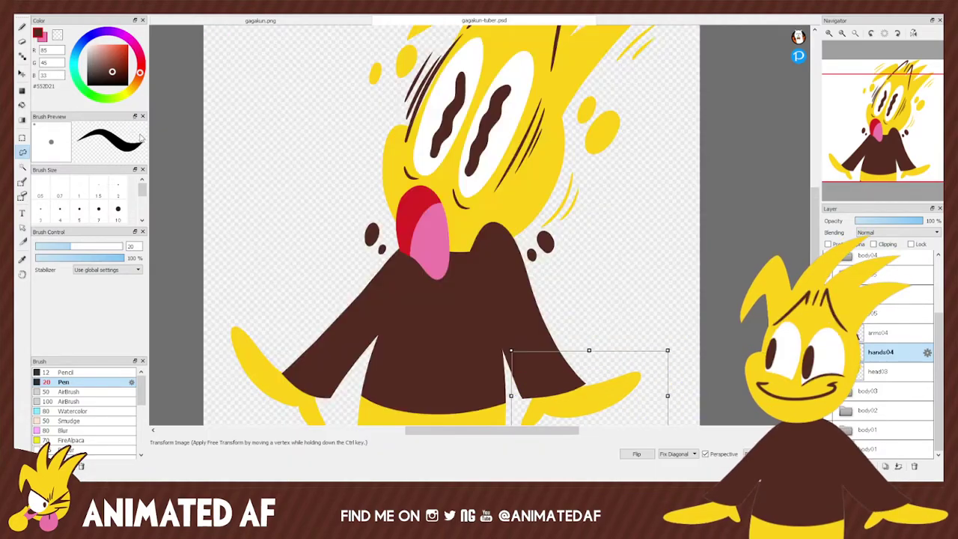
drag(677, 388, 676, 381)
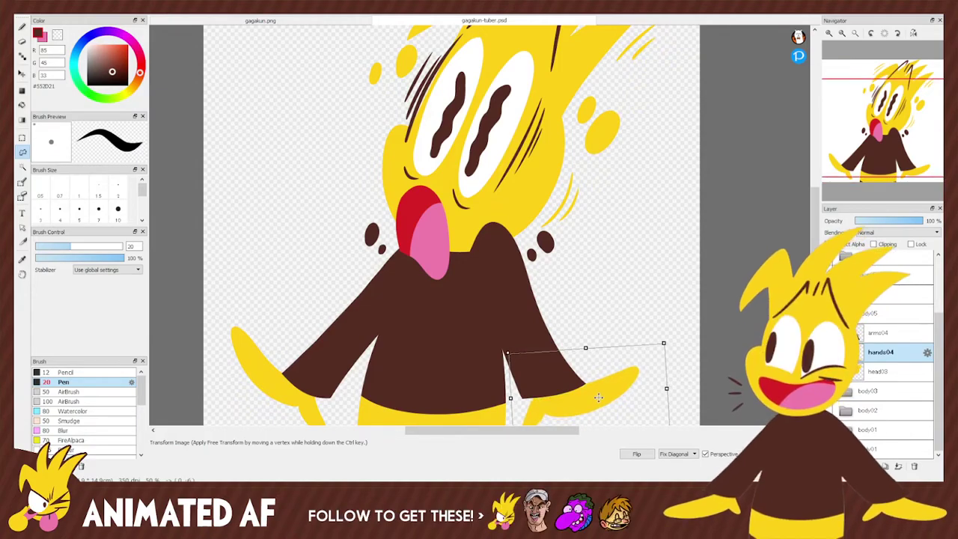
key(Return)
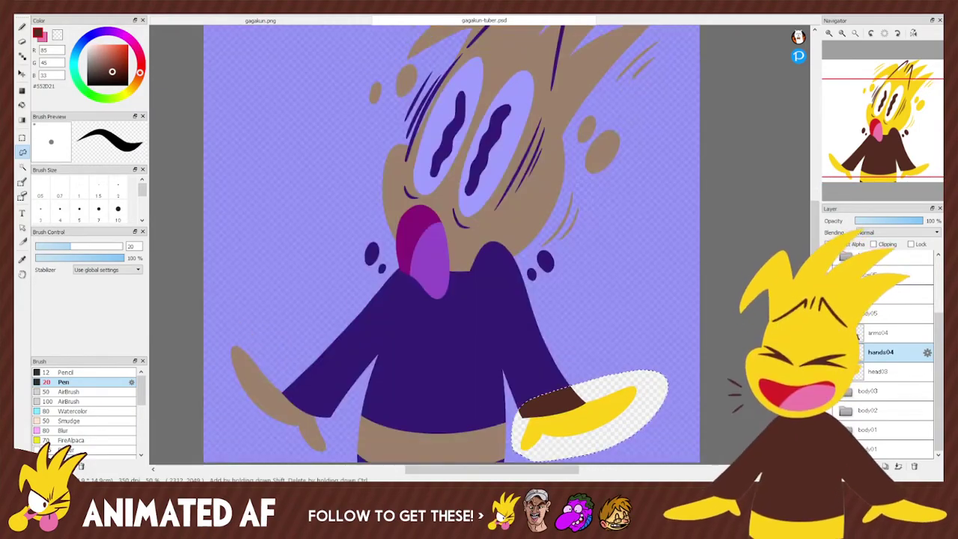
Rotate the opposite hand slightly clockwise on the hands04 layer and clear the selection.
drag(226, 402, 334, 408)
key(ctrl+z)
key(ctrl+z)
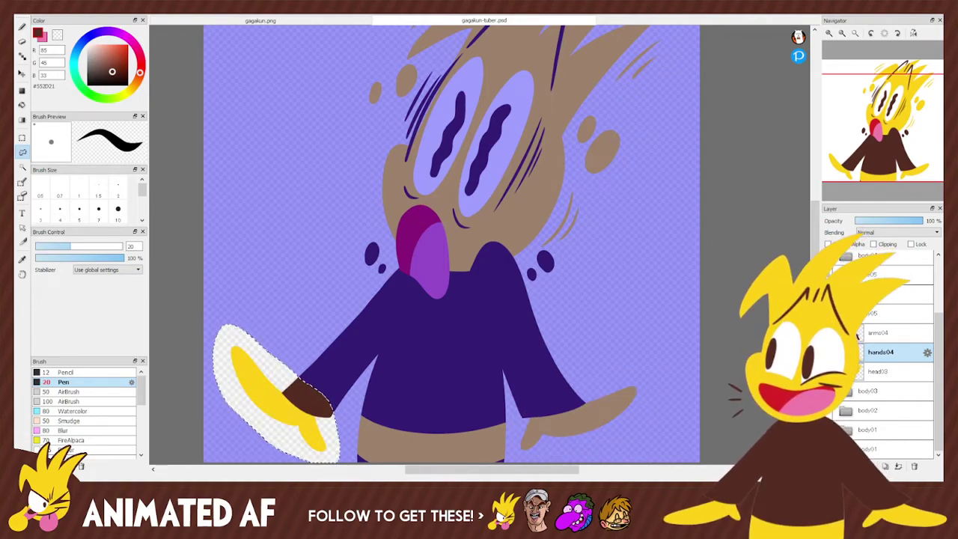
key(ctrl+t)
drag(320, 291, 274, 362)
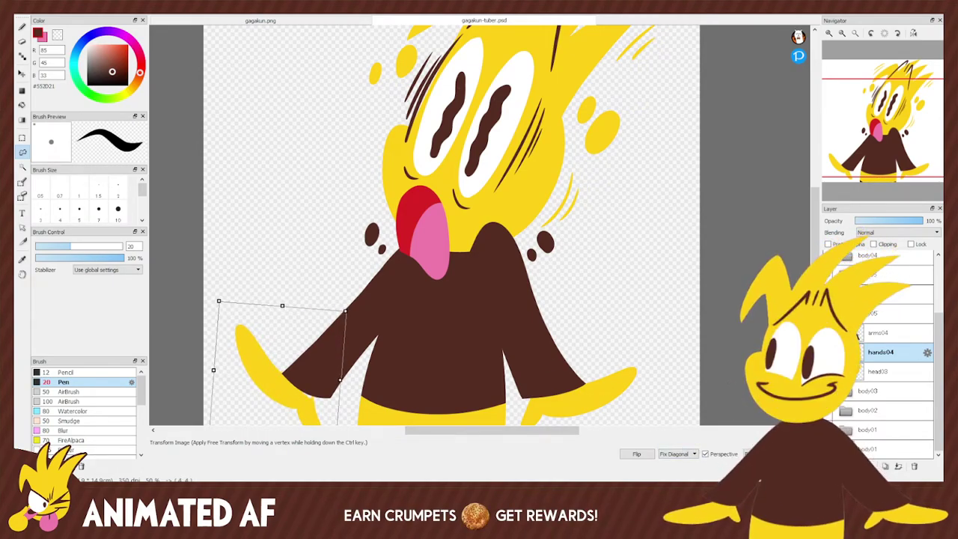
key(Return)
key(ctrl+d)
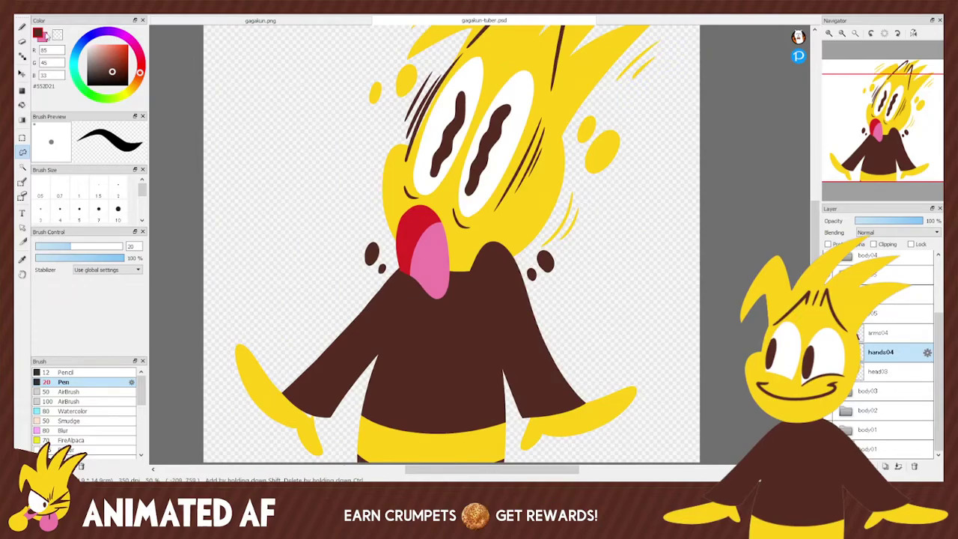
Sample the character's yellow #FDCF15 from the hand for the Pen brush.
click(22, 259)
click(240, 351)
key(b)
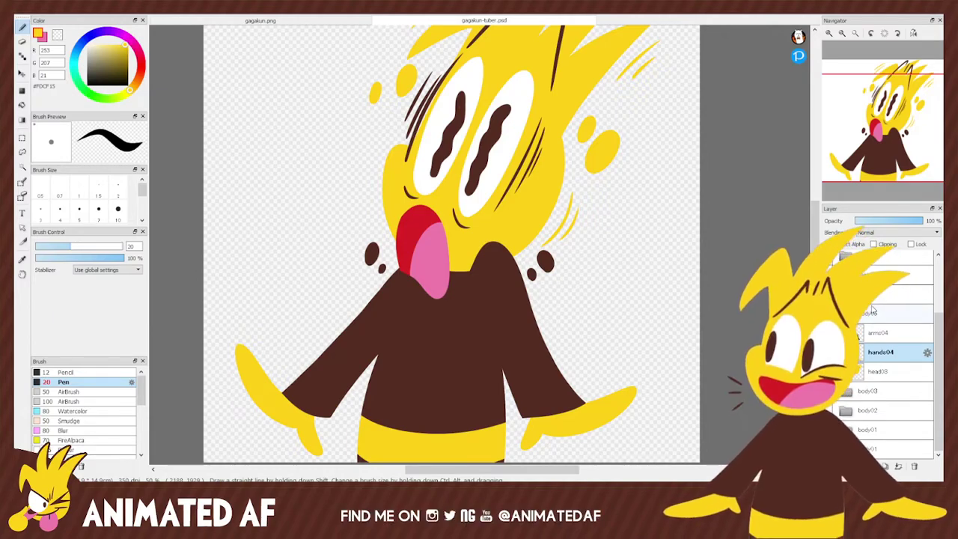
Replace the head03 layer in the body05 group with the alternate, wider-cheeked head shape.
click(883, 371)
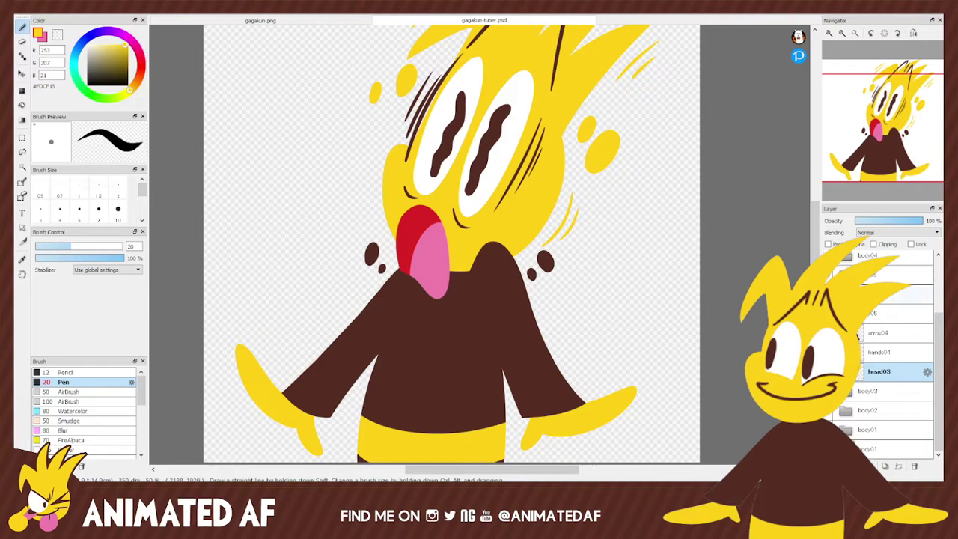
scroll(893, 300, up, 2)
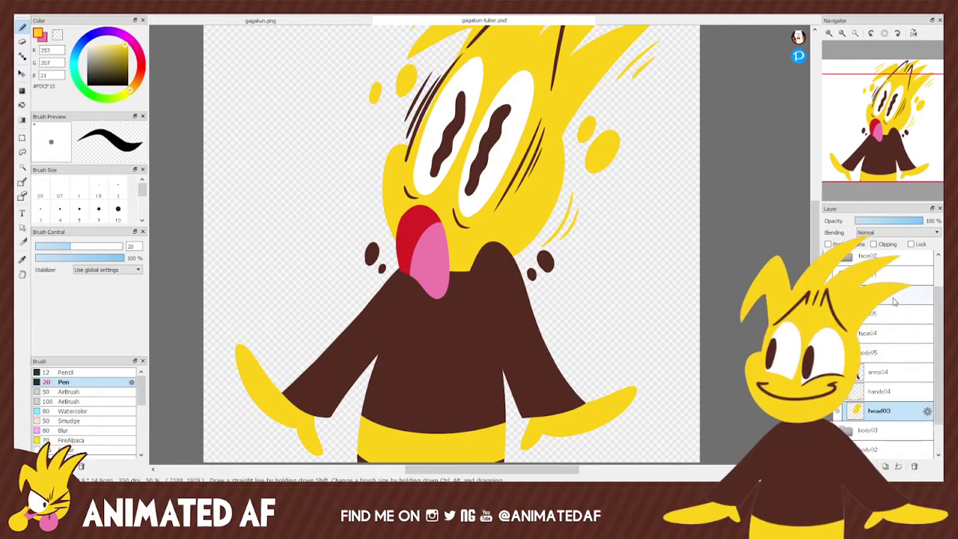
click(836, 410)
scroll(892, 332, up, 1)
click(883, 314)
drag(891, 313, 890, 419)
click(914, 465)
click(914, 466)
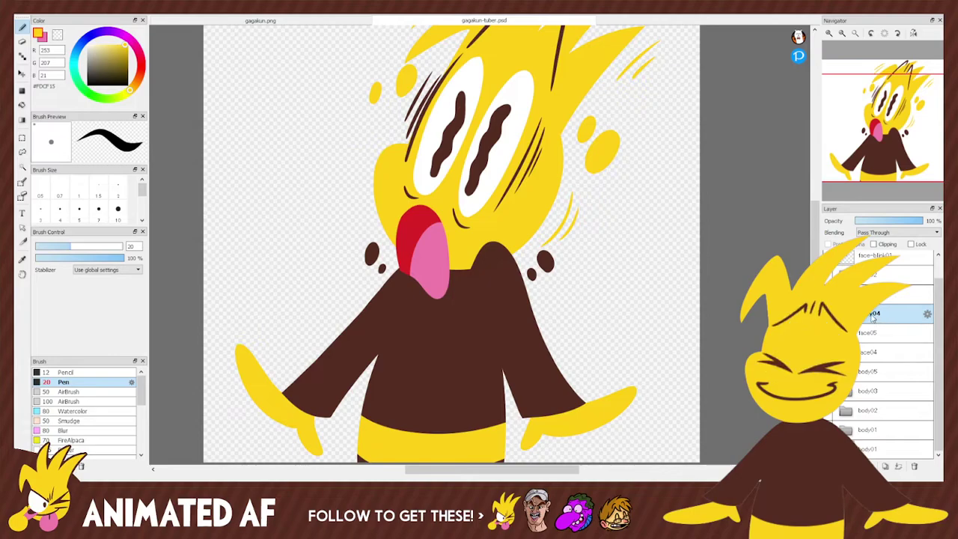
click(883, 294)
click(828, 294)
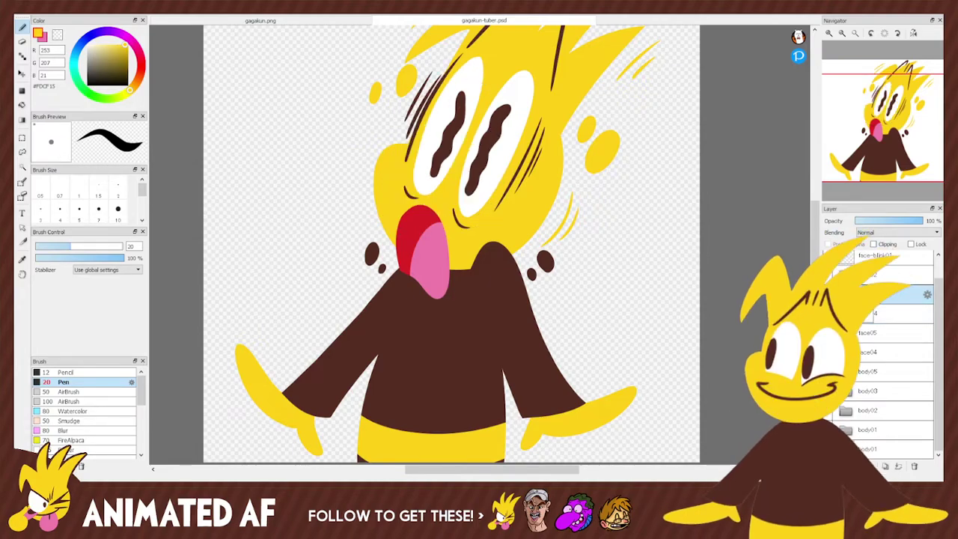
Select the two yellow droplets beside the drooping hair lock on the face05 layer and move them slightly down.
click(841, 33)
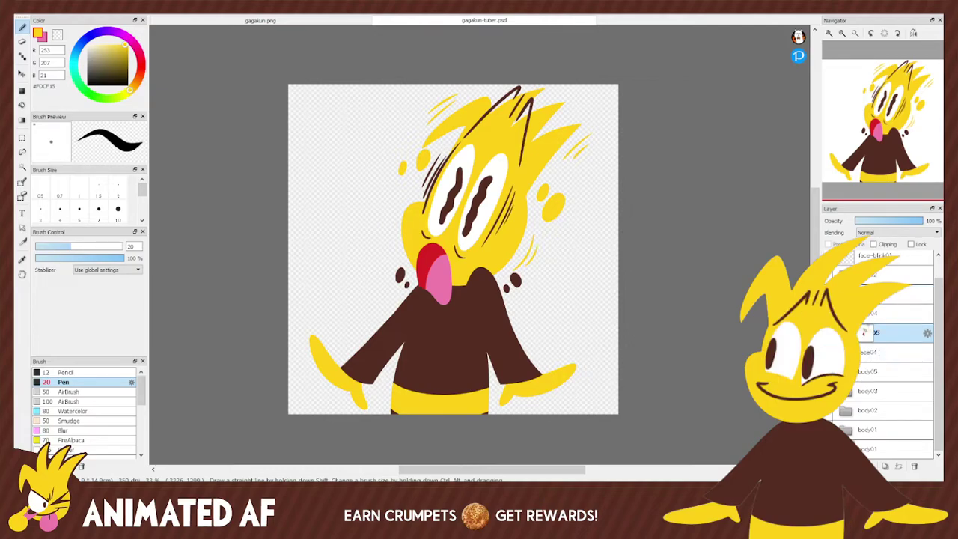
click(880, 352)
key(l)
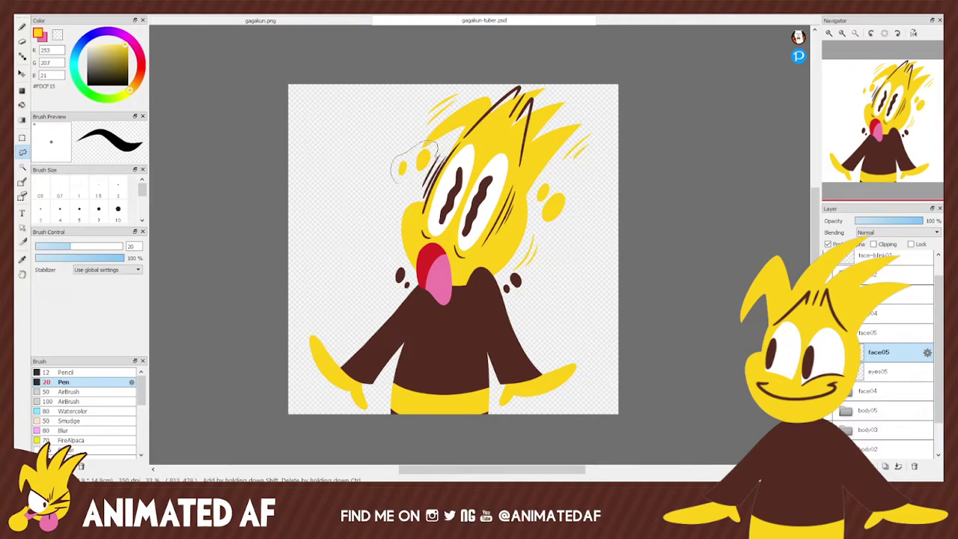
drag(434, 147, 437, 159)
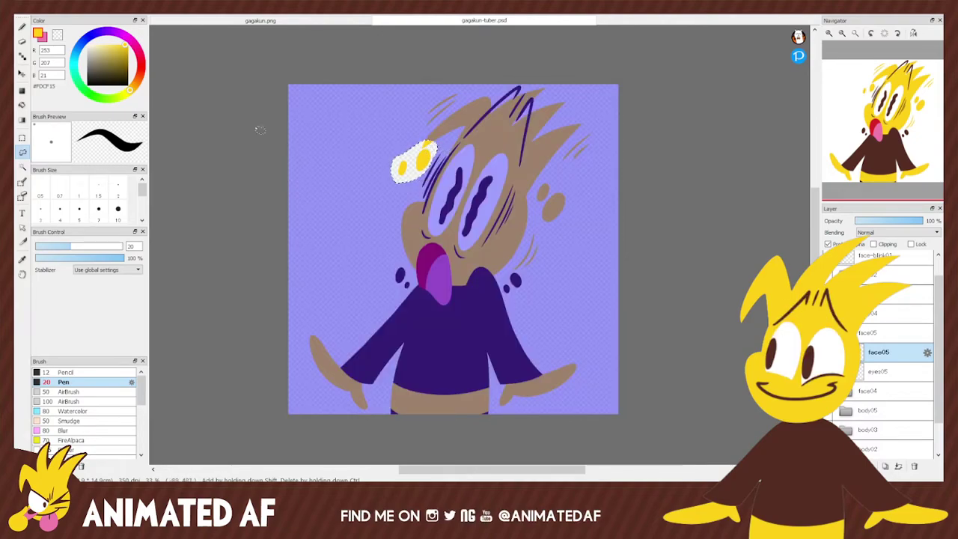
click(22, 73)
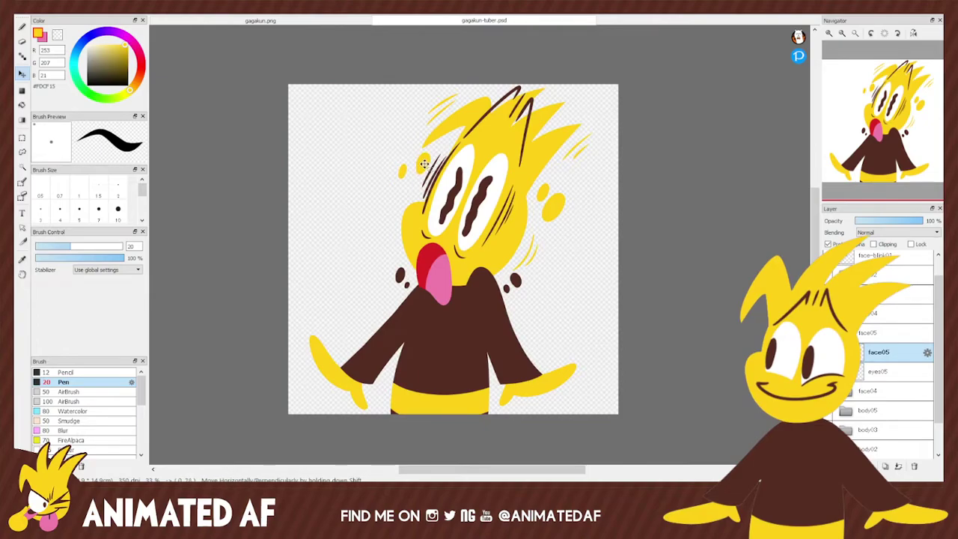
Move the smaller of those two yellow droplets slightly closer to the larger one and clear the selection.
click(22, 152)
click(401, 187)
mouse_move(400, 187)
mouse_down()
mouse_move(394, 160)
mouse_move(404, 184)
mouse_move(411, 164)
mouse_up()
key(ctrl)
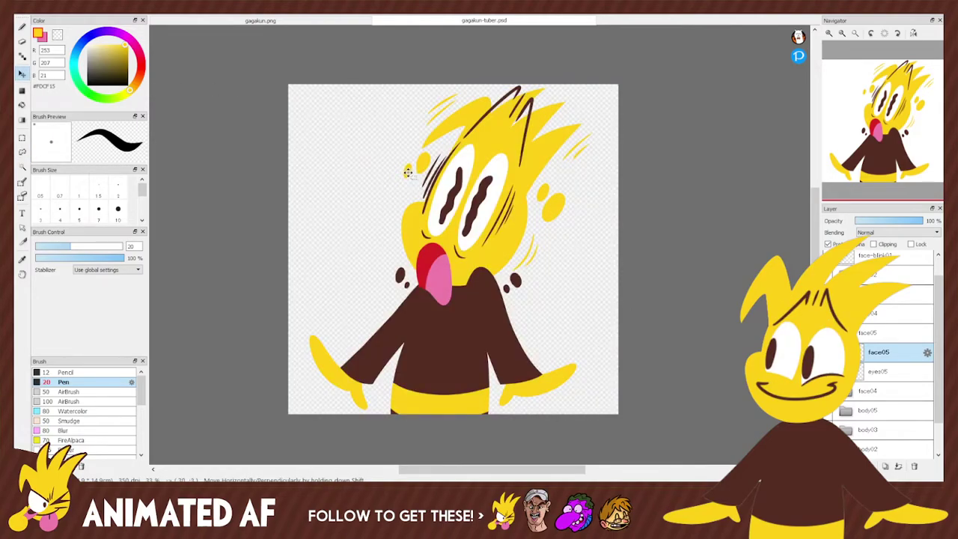
click(22, 137)
click(281, 60)
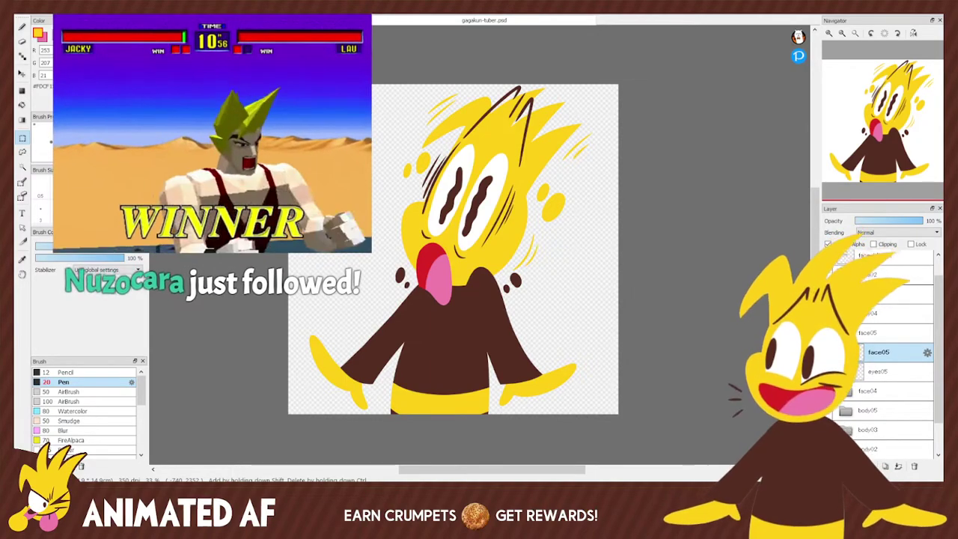
Switch to Photoshop, set up the two shaking poses as animation frames with a 0.1-second delay, and save the file.
key(alt+Tab)
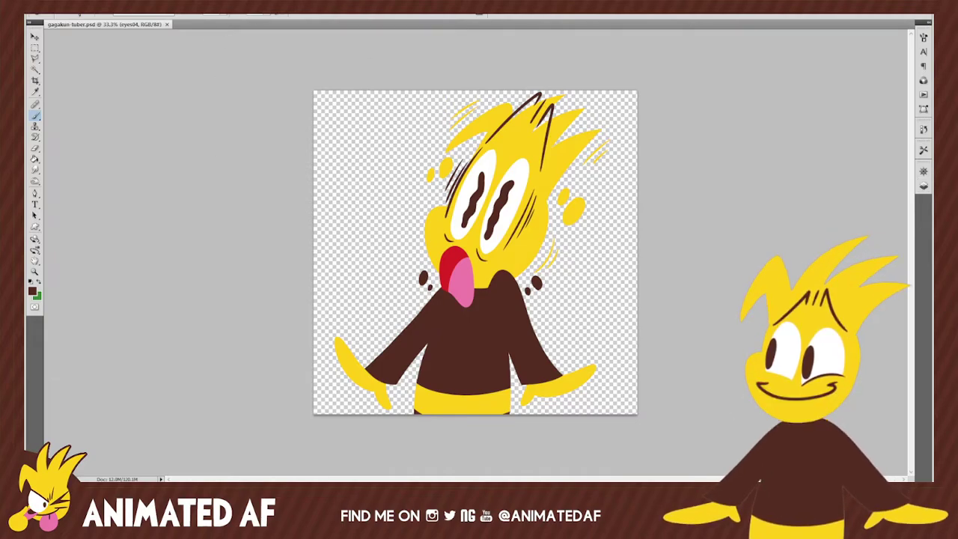
key(F12)
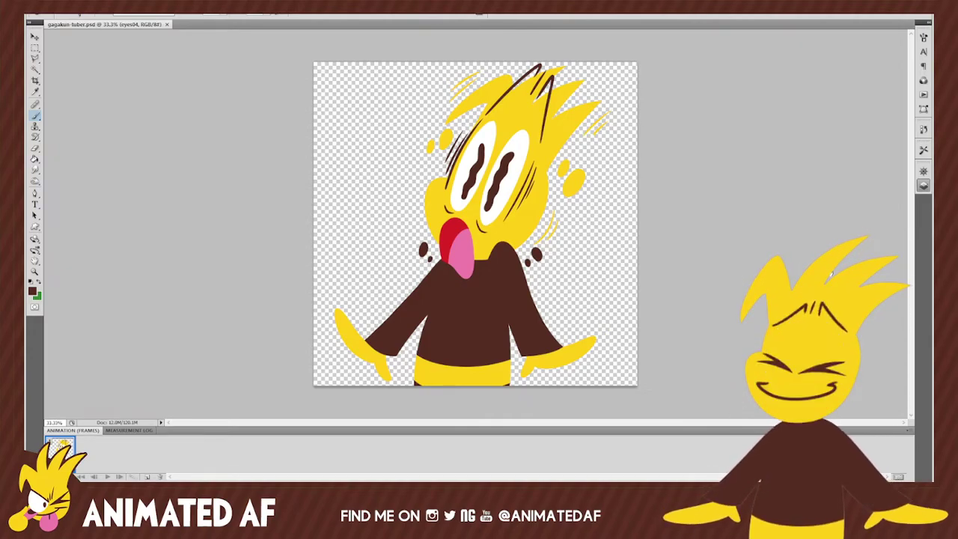
key(ctrl+e)
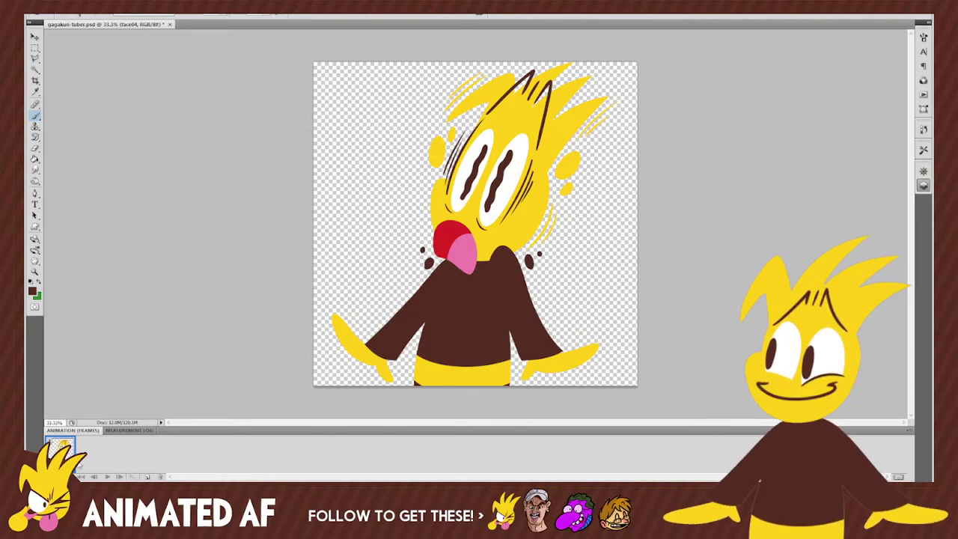
click(148, 476)
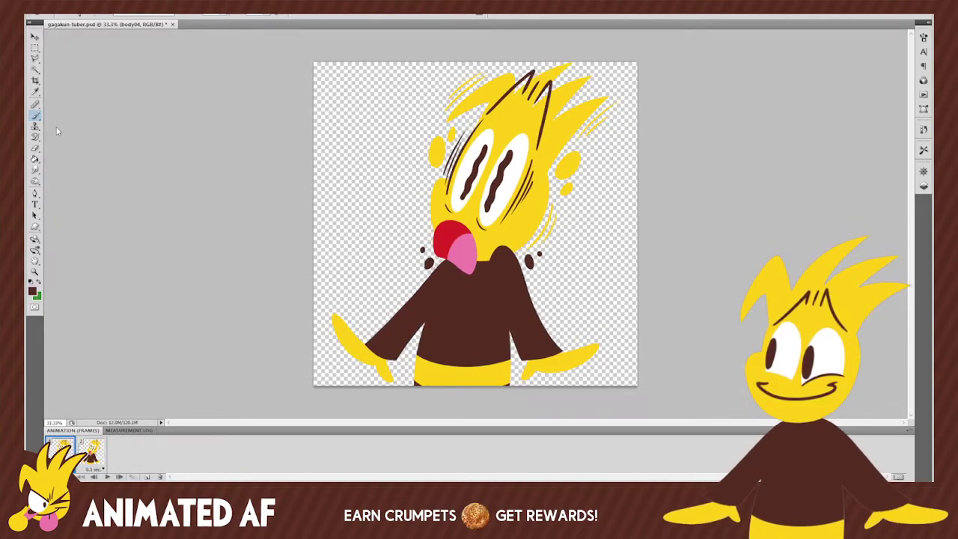
key(ctrl+s)
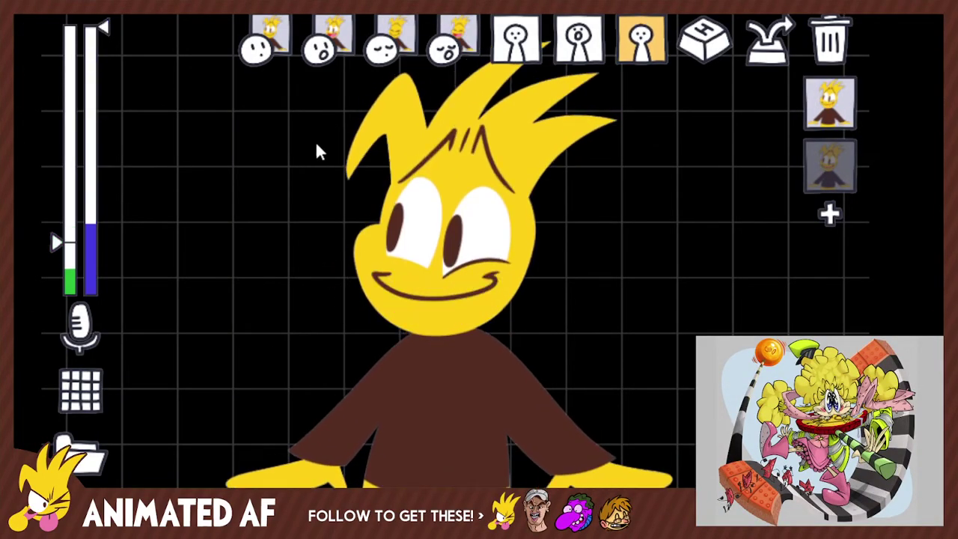
Switch to veadotube mini, replace the second avatar's open mouth image with the shaking pose, and select the first avatar.
click(828, 164)
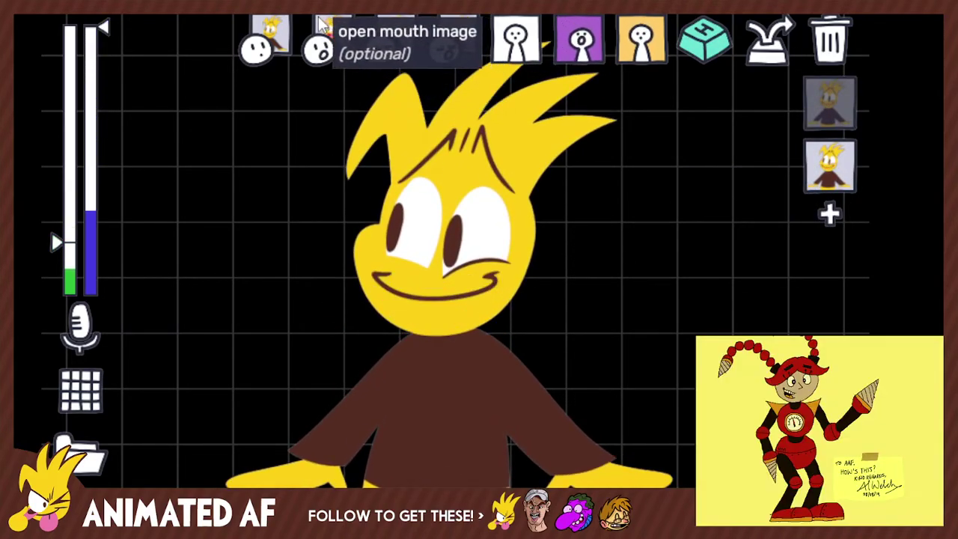
click(333, 34)
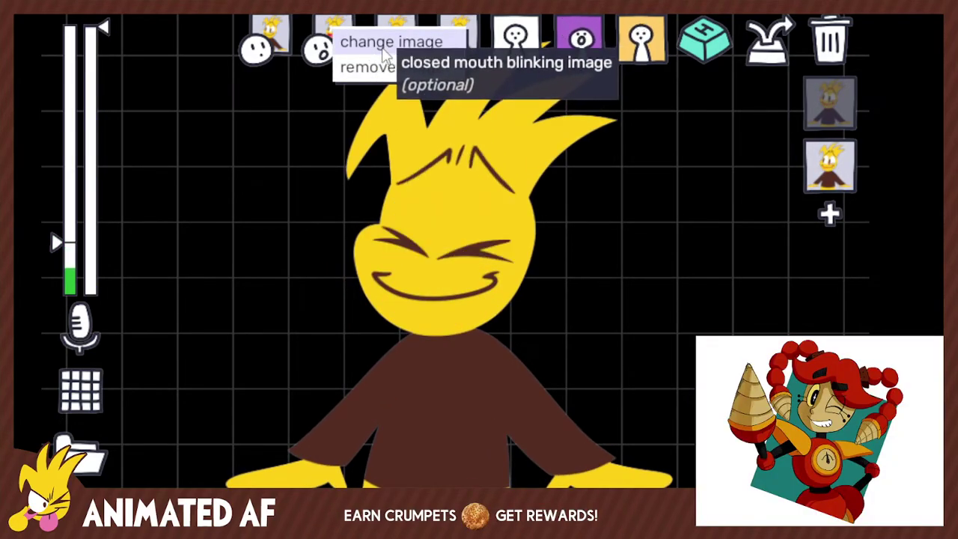
click(757, 158)
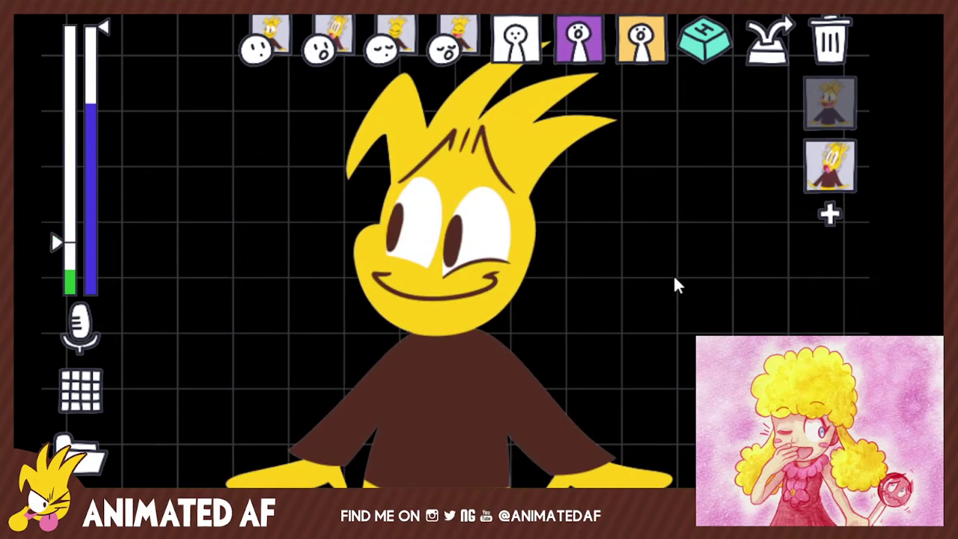
click(815, 105)
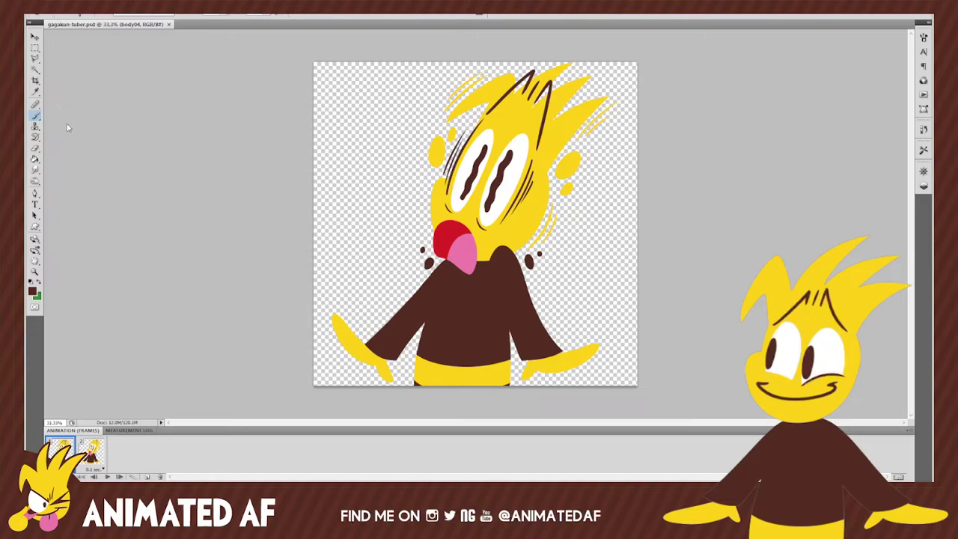
Close gagakun-tuber.psd in Photoshop, return to FireAlpaca, hide the face05 group and show the face04 group.
click(169, 24)
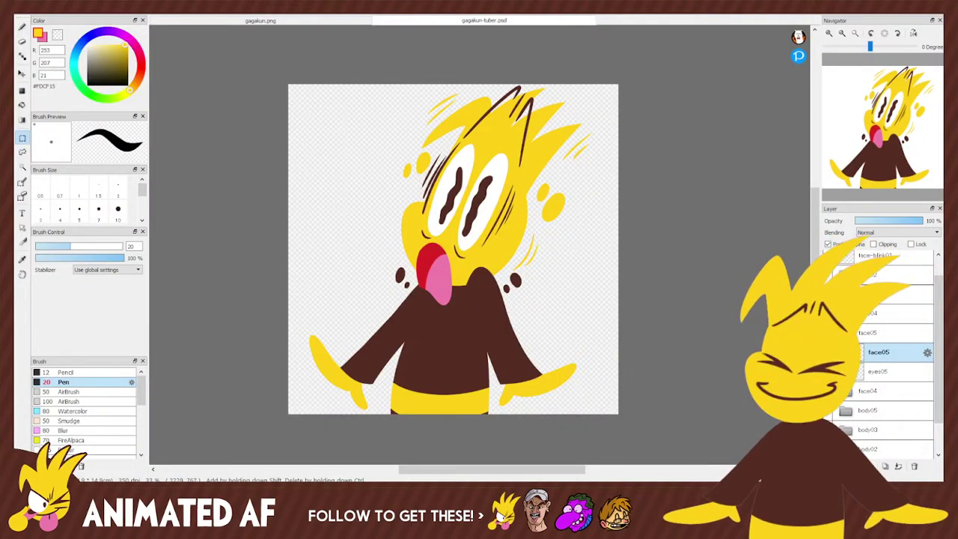
mouse_move(892, 126)
mouse_down()
mouse_move(896, 147)
mouse_move(891, 139)
mouse_up()
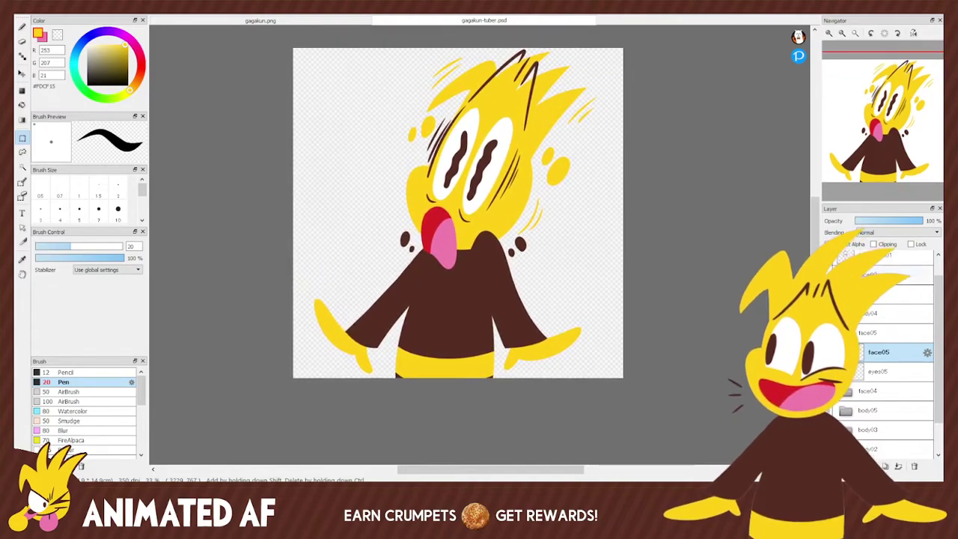
click(883, 333)
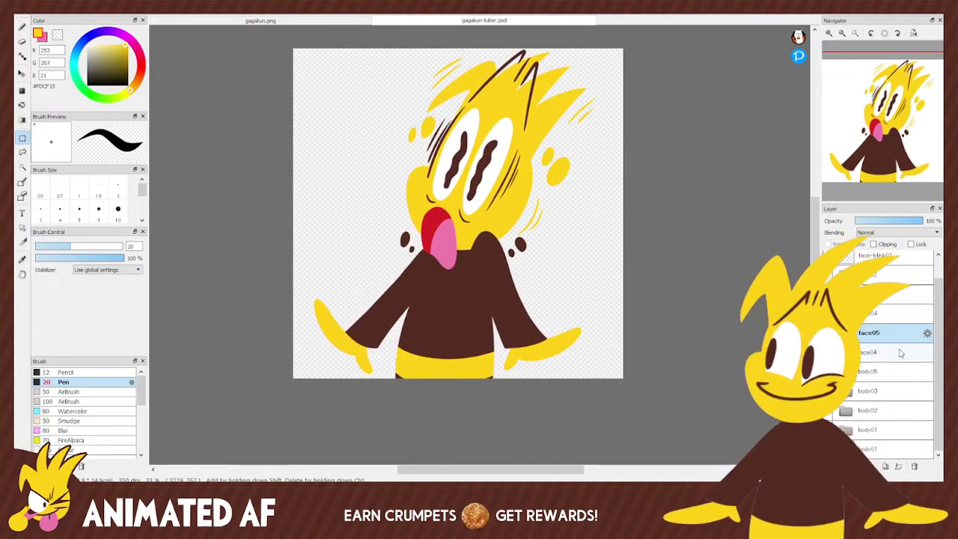
click(828, 333)
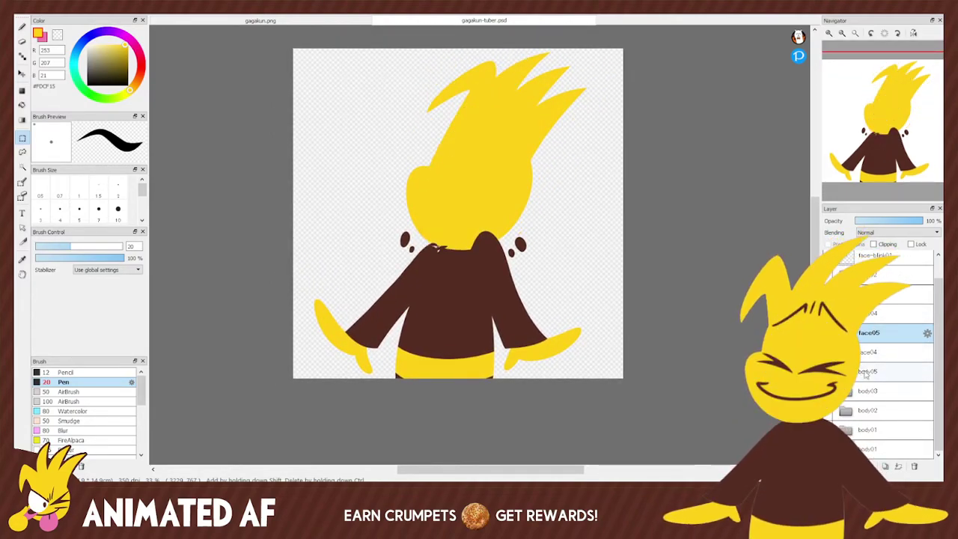
click(868, 351)
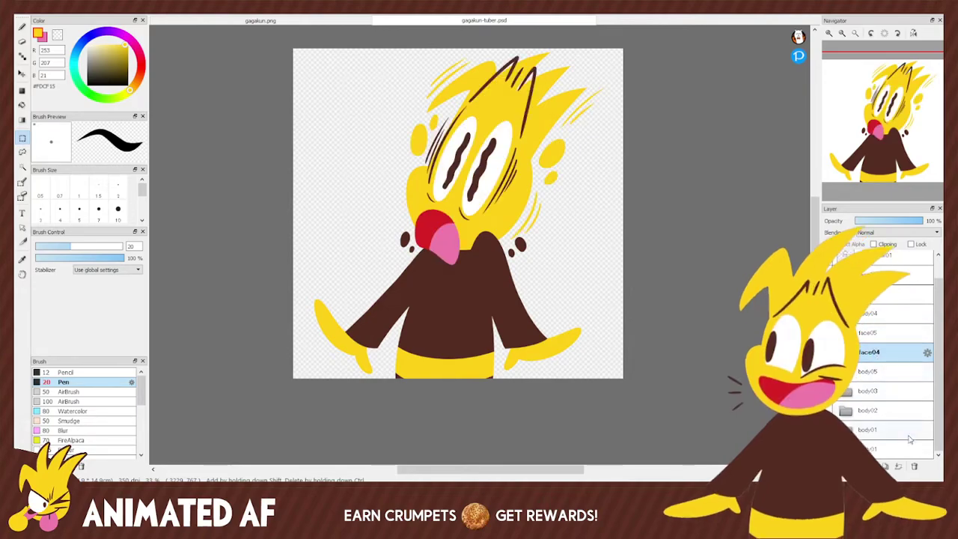
click(872, 466)
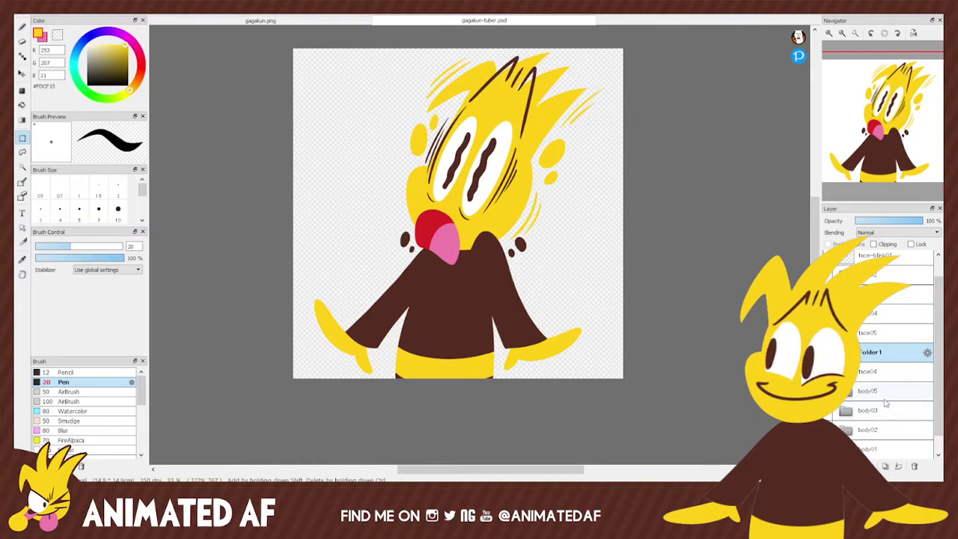
click(914, 467)
click(866, 355)
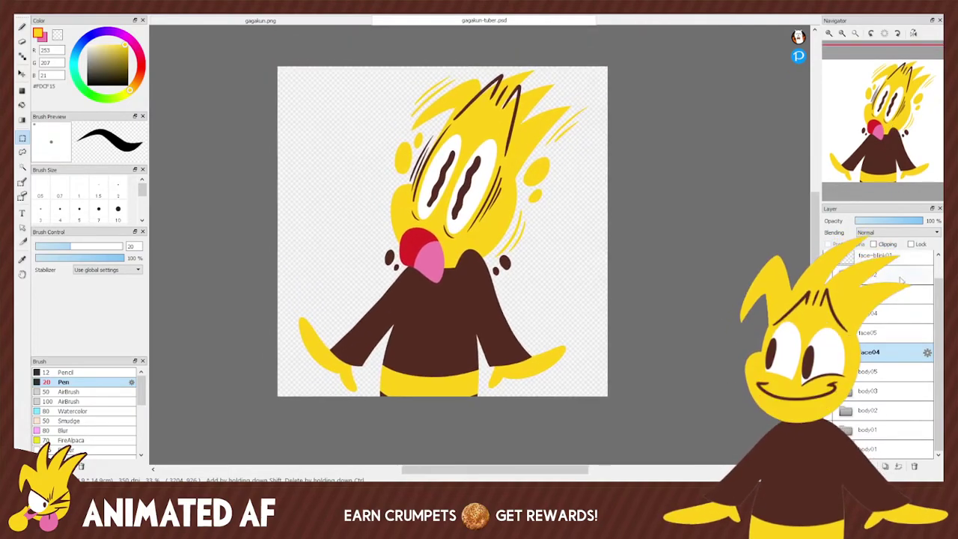
Duplicate the face04 group as face04-mouthshut and erase the red open mouth and tongue from the copy's face04 layer.
click(885, 466)
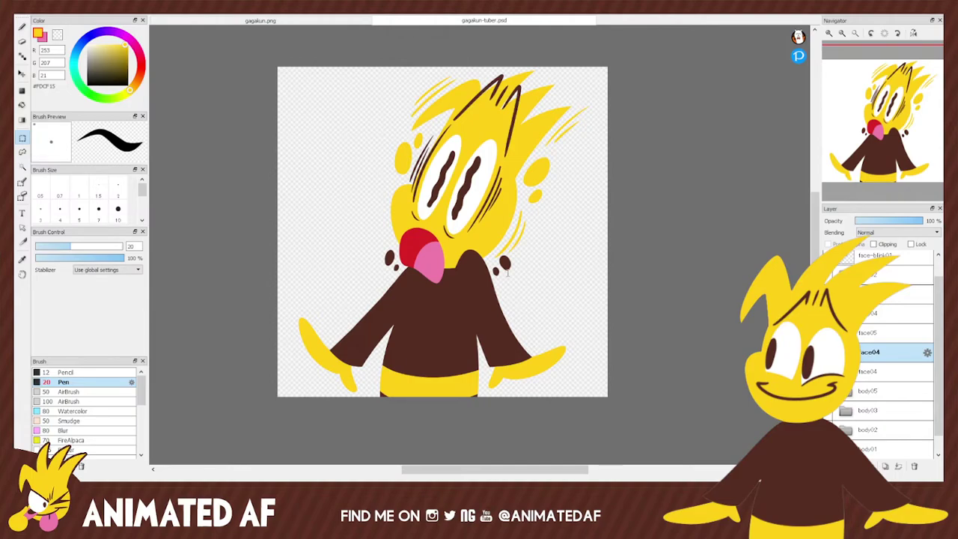
text(-mouthshut)
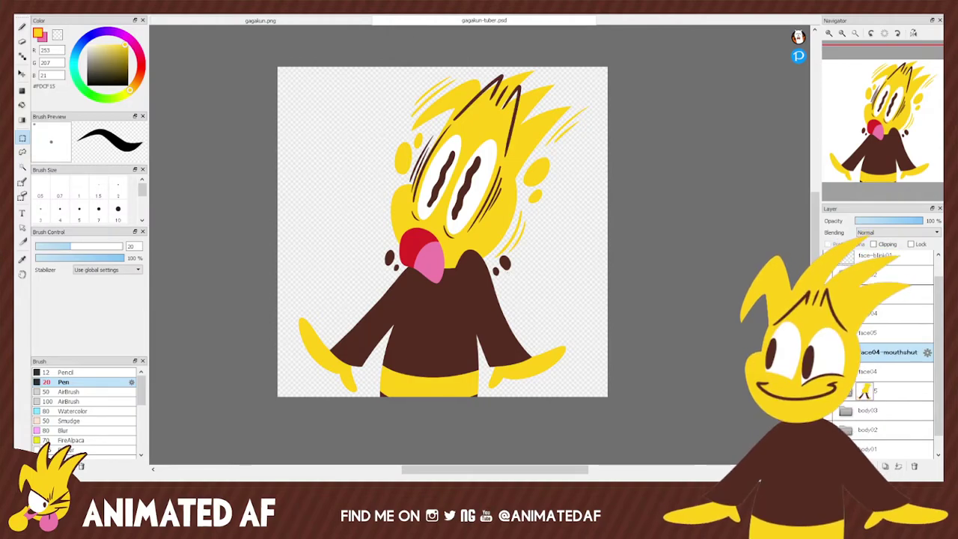
click(865, 372)
click(883, 371)
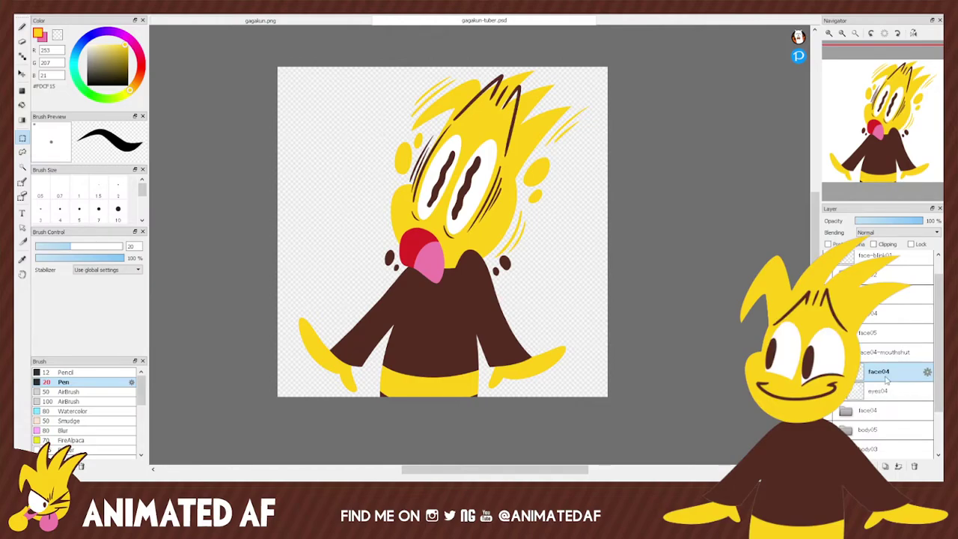
click(828, 33)
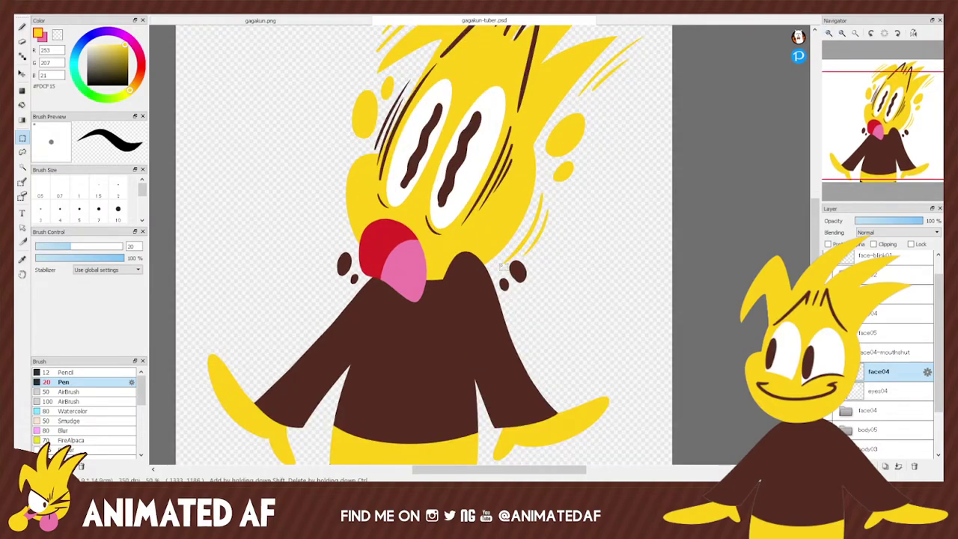
key(e)
mouse_move(360, 246)
mouse_down()
mouse_move(376, 283)
mouse_move(359, 253)
mouse_move(407, 303)
mouse_move(417, 301)
mouse_move(408, 254)
mouse_move(374, 228)
mouse_move(404, 238)
mouse_move(423, 262)
mouse_up()
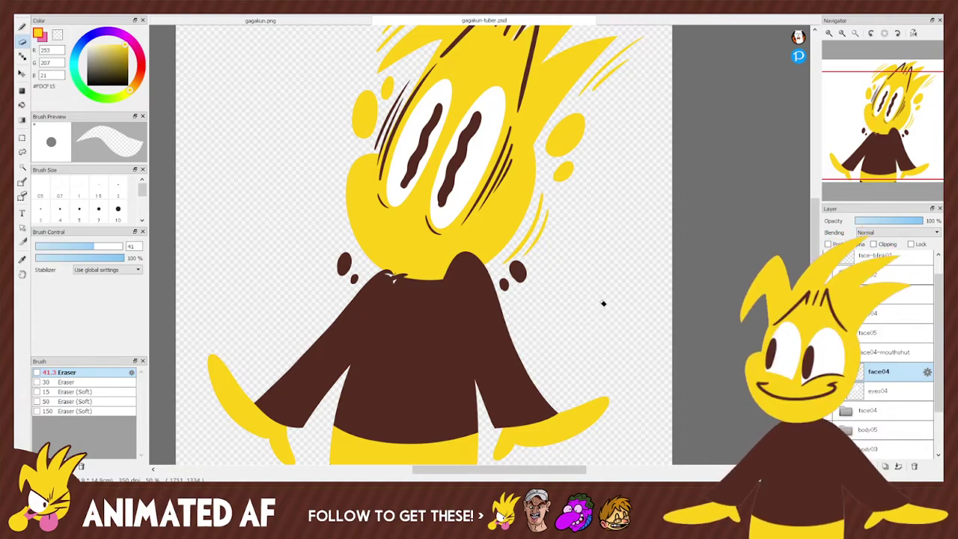
Sample the sweater's dark brown for the pen and show the original face04 group at 38% opacity as a mouth guide.
key(m)
key(i)
click(451, 341)
key(b)
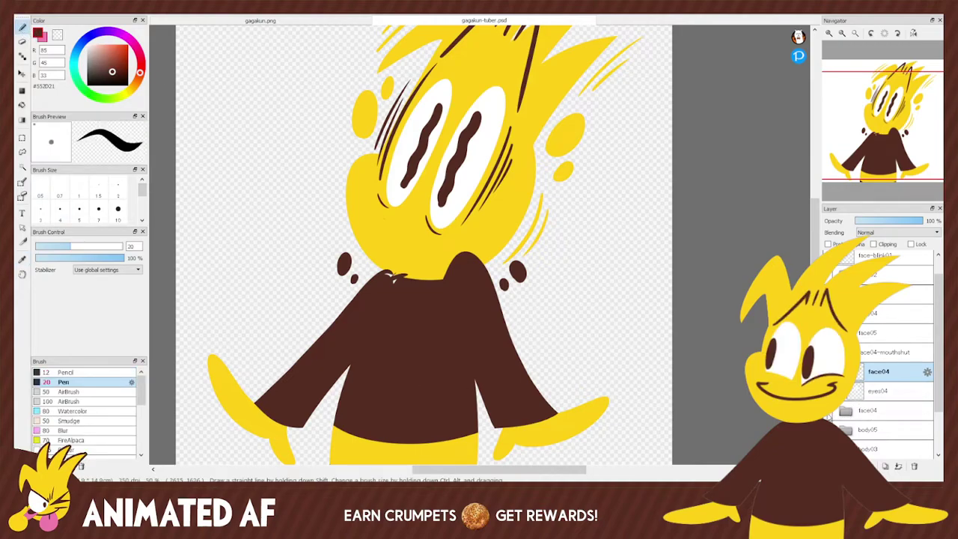
click(830, 413)
click(872, 410)
drag(883, 224, 880, 226)
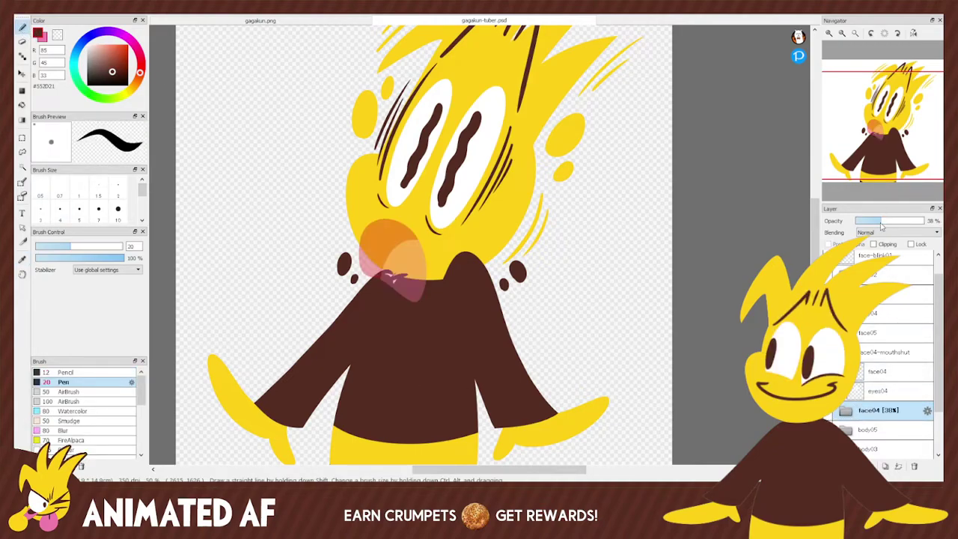
Draw a dark brown zigzag closed mouth over the faded open mouth on the copy's face04 layer.
click(878, 371)
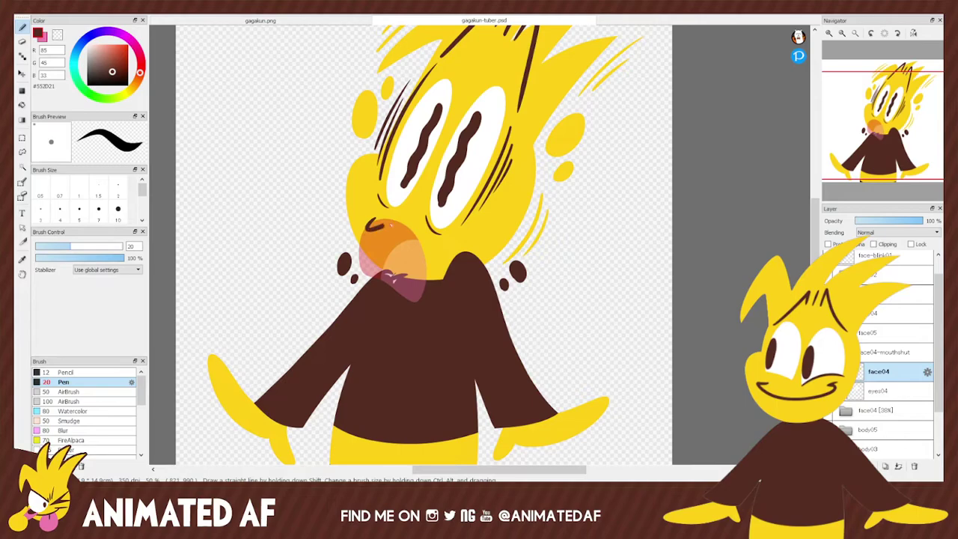
drag(379, 223, 432, 272)
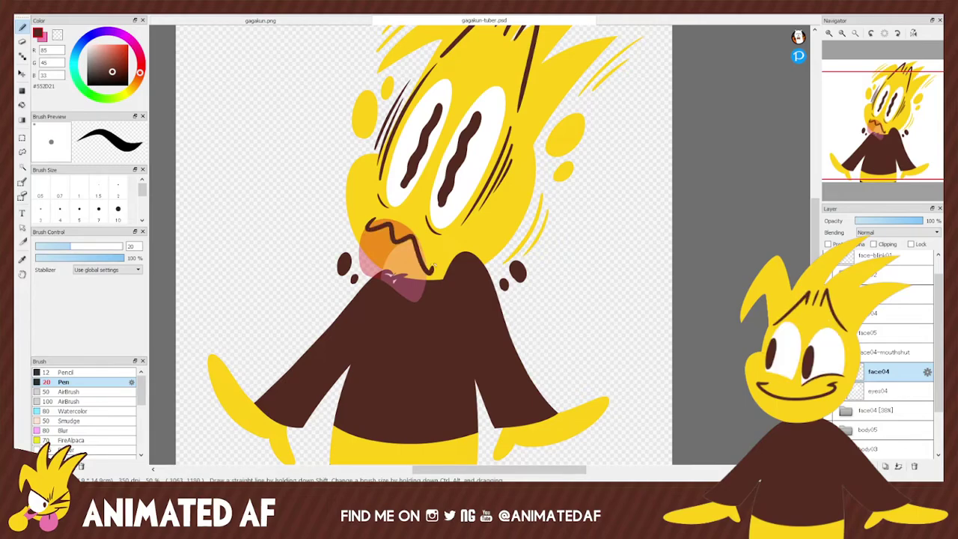
key(ctrl+z)
mouse_move(417, 254)
mouse_down()
mouse_move(431, 256)
mouse_move(413, 259)
mouse_move(430, 271)
mouse_up()
key(ctrl+z)
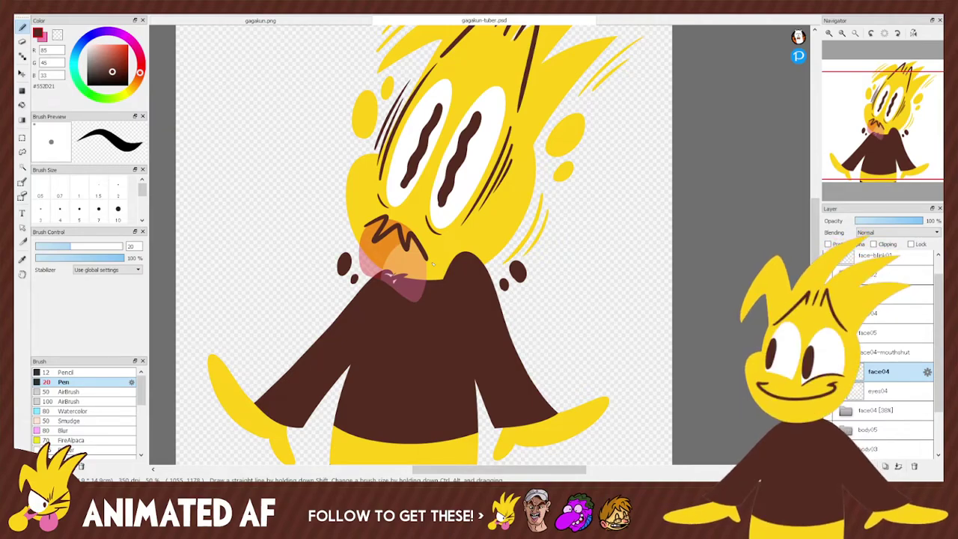
key(ctrl+z)
mouse_move(365, 230)
mouse_down()
mouse_move(386, 219)
mouse_move(425, 258)
mouse_up()
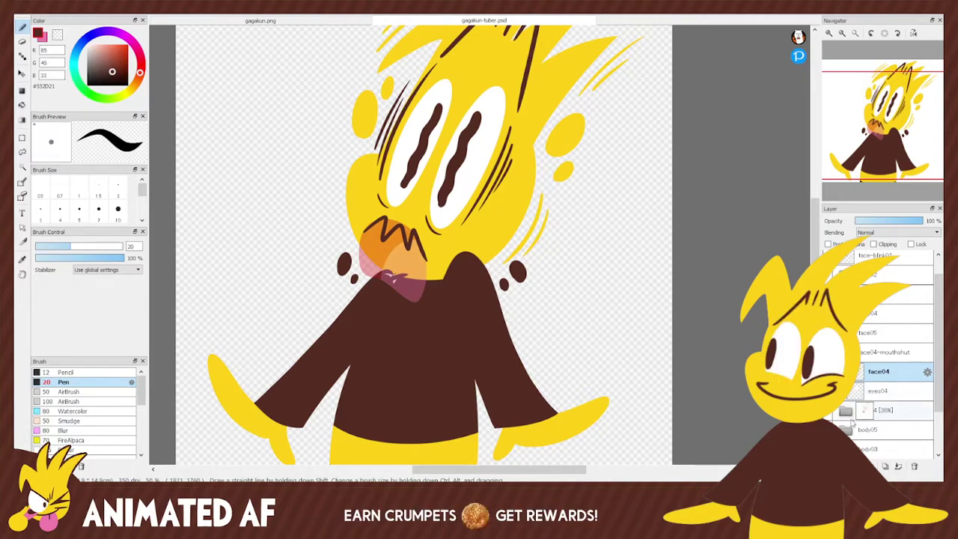
Hide the original face04 group and erase the stray marks along the sweater's collar on body05's arms04 layer.
click(828, 410)
scroll(898, 404, down, 3)
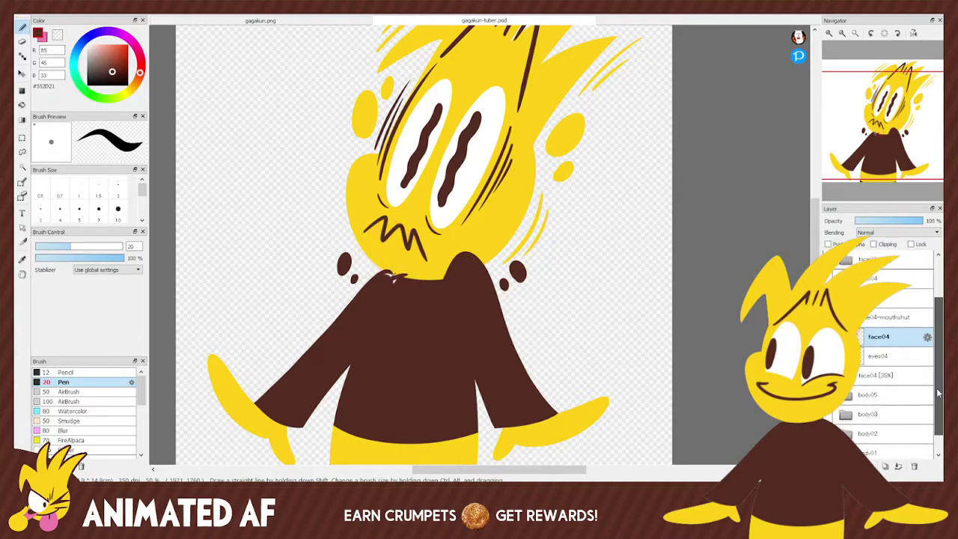
click(845, 371)
click(890, 390)
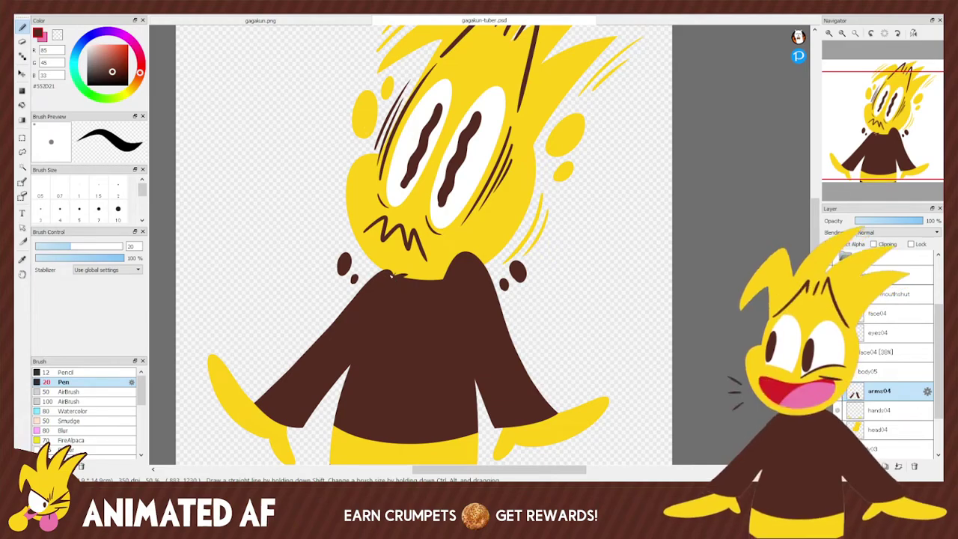
key(e)
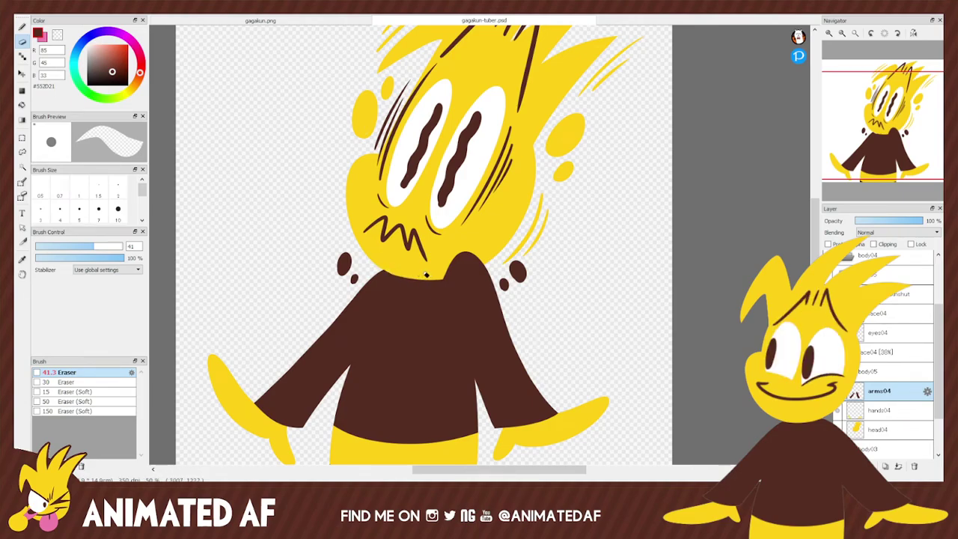
key(b)
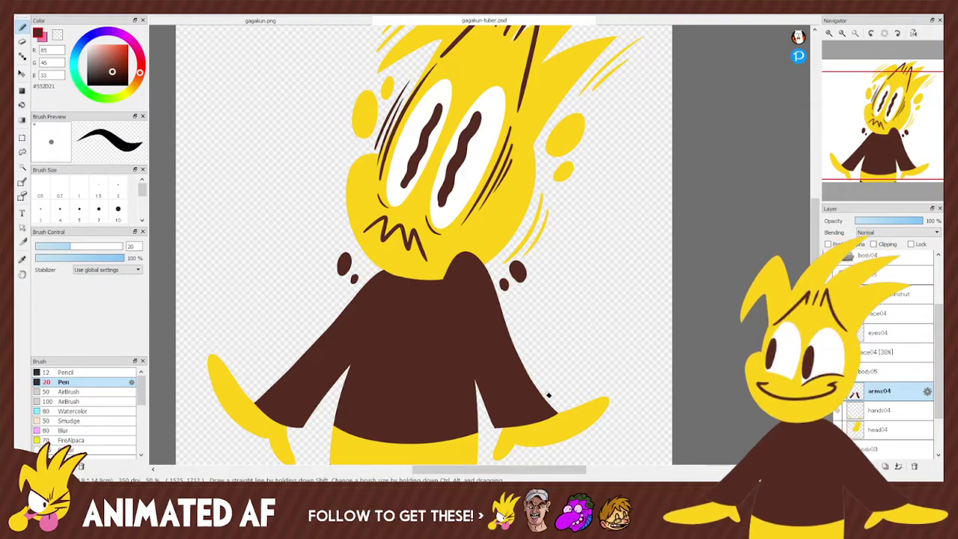
key(e)
Restore the original face04 group's opacity to 100% and leave only face04-mouthshut shown.
click(836, 275)
click(836, 351)
click(871, 350)
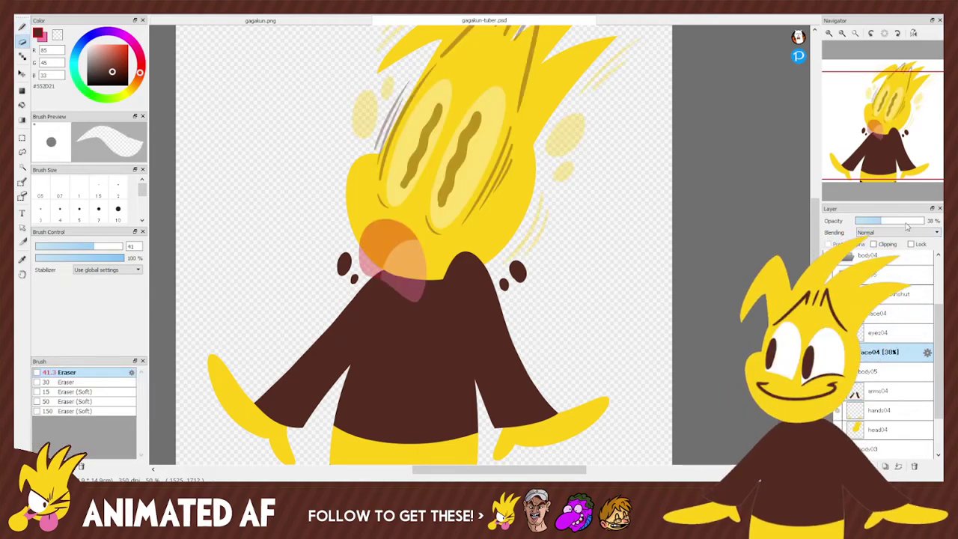
drag(906, 222, 926, 220)
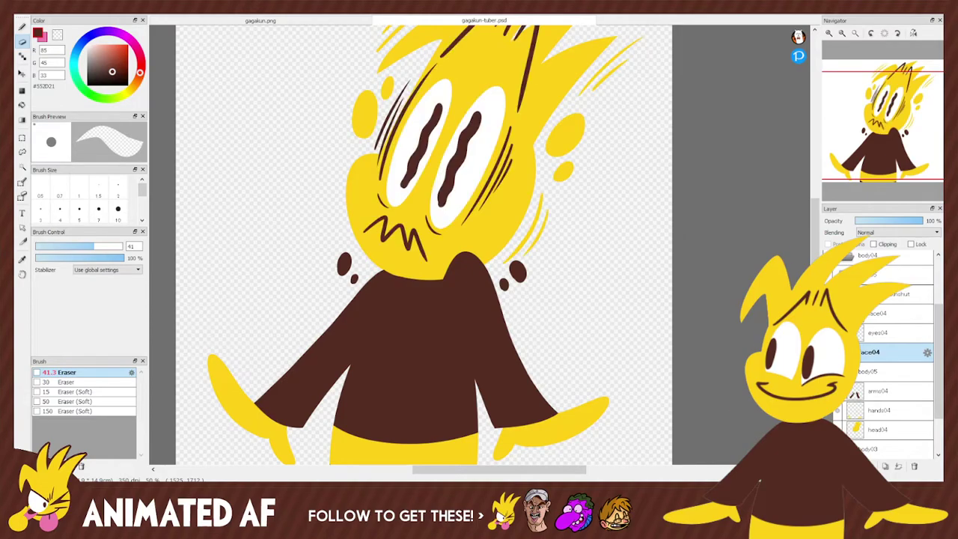
Erase the zigzag mouth on the face04-mouthshut copy and redraw it as a wider, more jagged dark brown line.
click(879, 313)
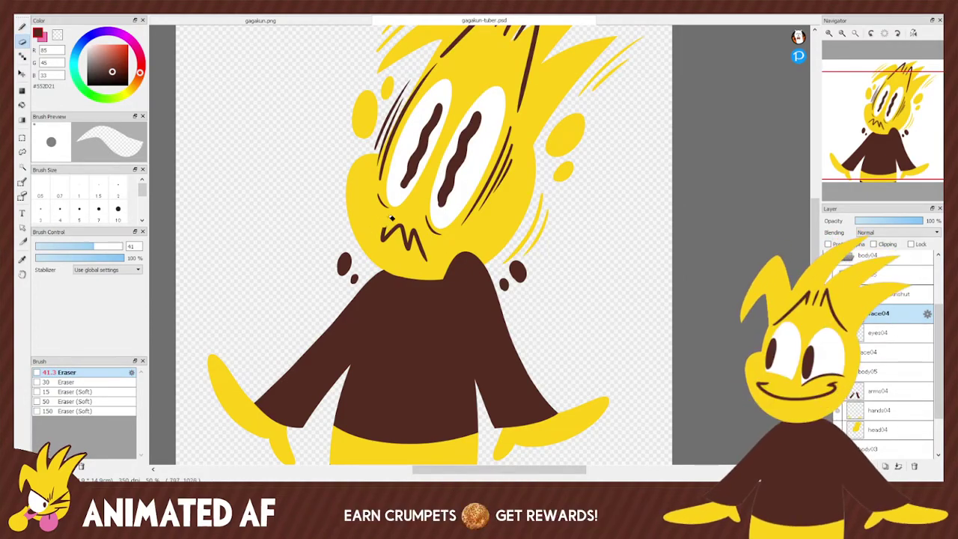
drag(413, 231, 430, 269)
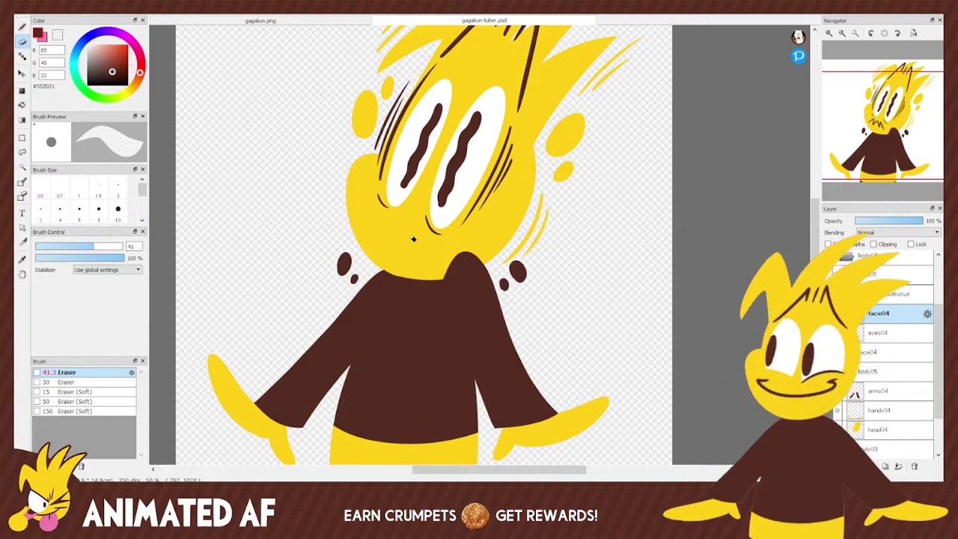
key(b)
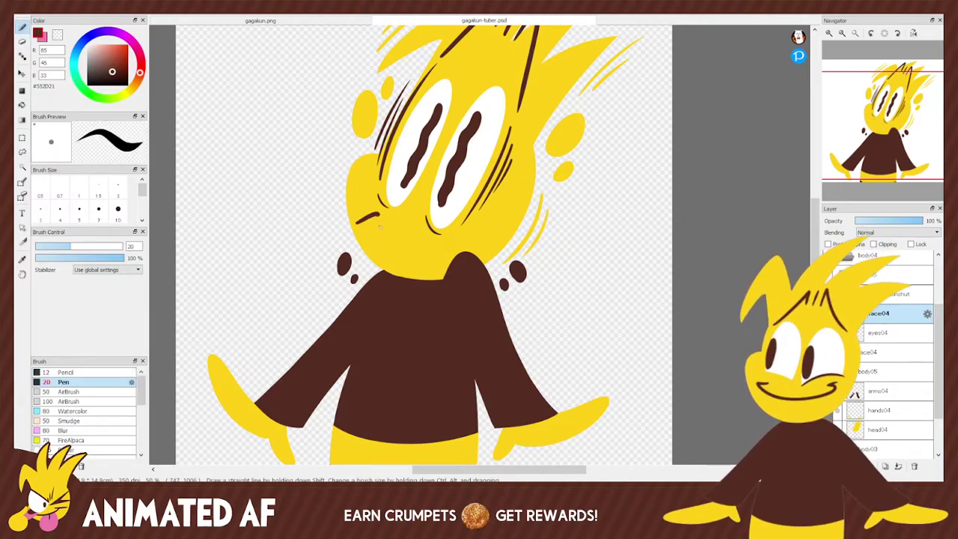
drag(379, 219, 438, 258)
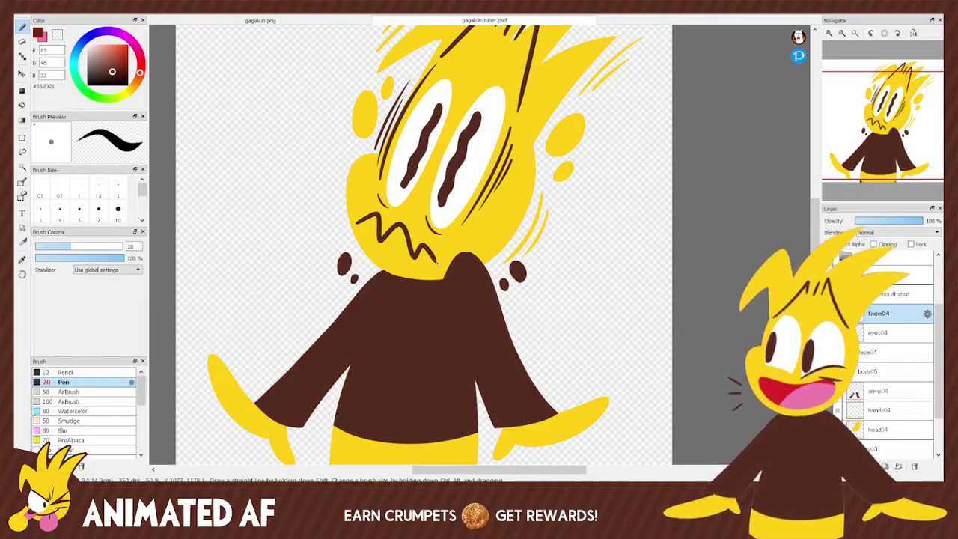
key(ctrl+z)
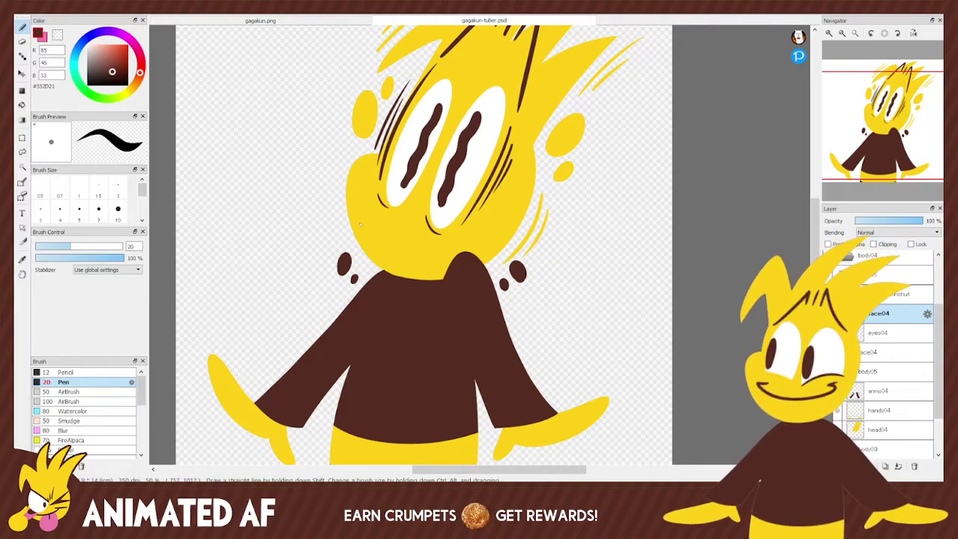
mouse_move(360, 222)
mouse_down()
mouse_move(390, 224)
mouse_move(416, 235)
mouse_up()
mouse_move(362, 219)
mouse_down()
mouse_move(434, 263)
mouse_move(397, 229)
mouse_move(411, 236)
mouse_move(427, 263)
mouse_up()
key(ctrl+z)
key(ctrl+z)
mouse_move(360, 221)
mouse_down()
mouse_move(399, 238)
mouse_move(428, 259)
mouse_up()
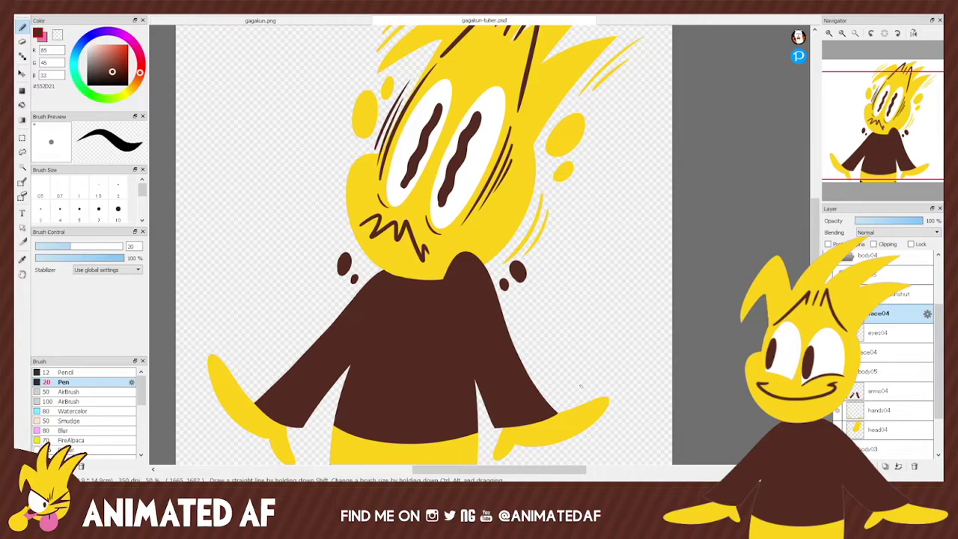
Show the body03 group in place of body05 and clean up the collar edge on its arms04 layer.
click(846, 294)
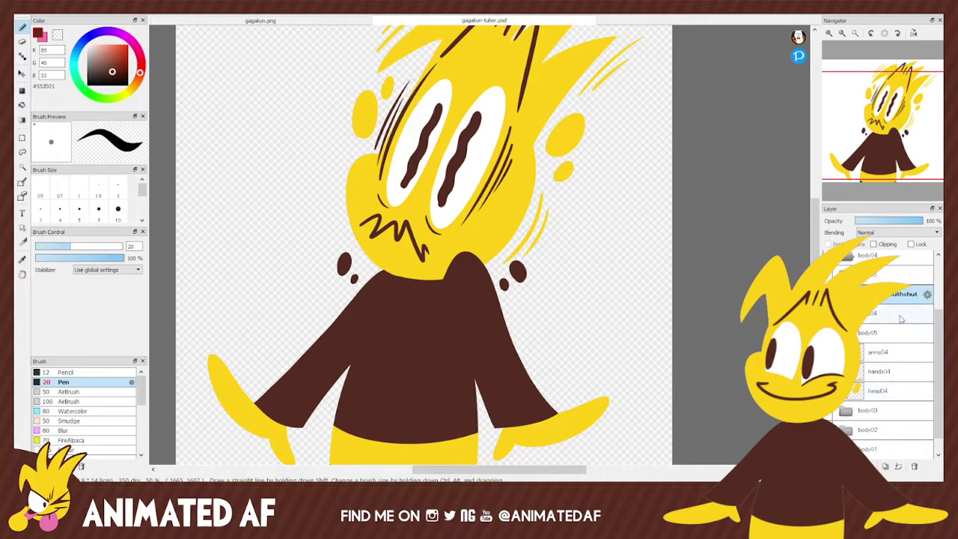
click(892, 360)
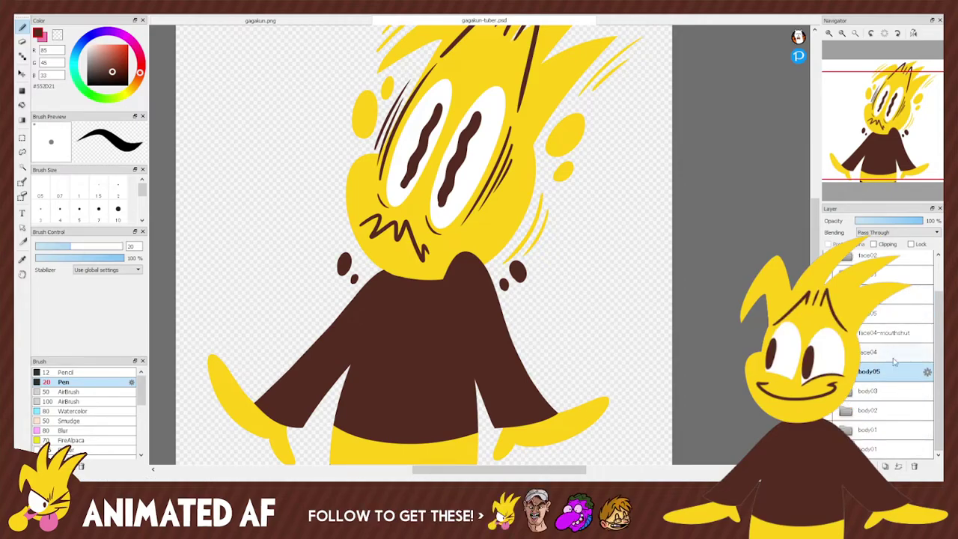
click(860, 396)
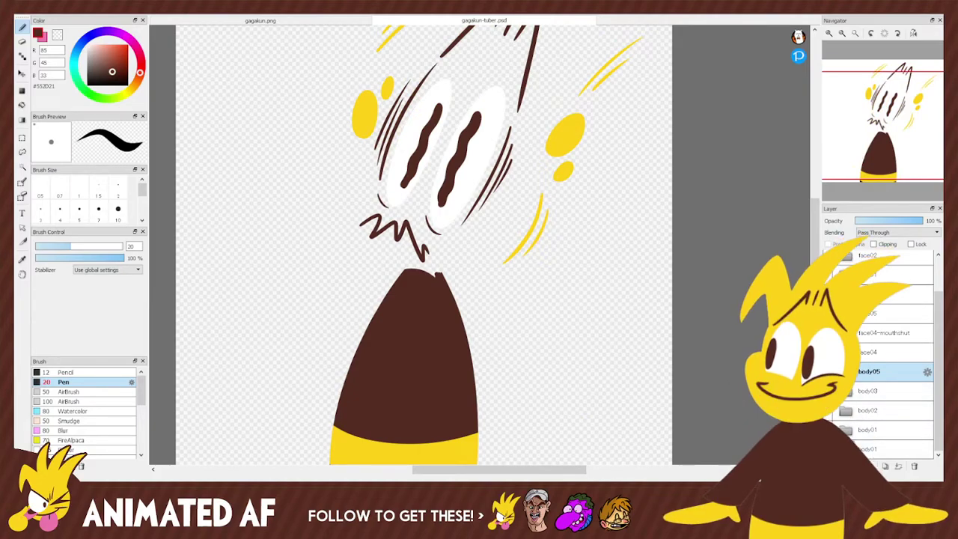
click(861, 392)
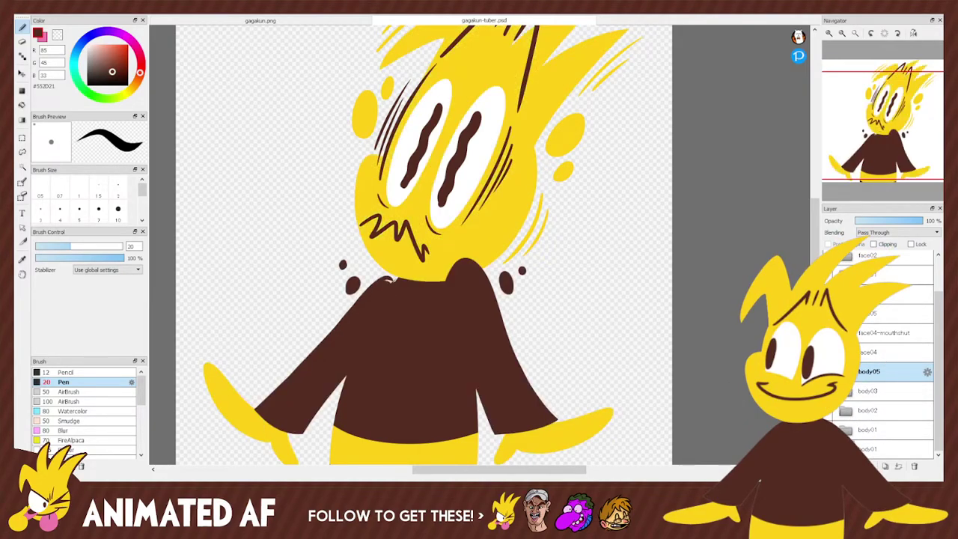
click(889, 399)
click(847, 392)
click(867, 410)
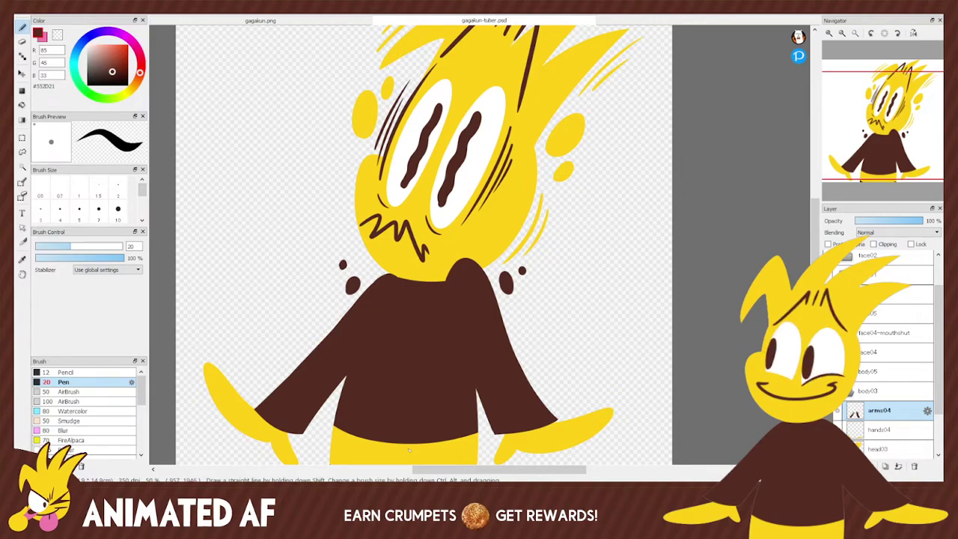
Rename the body03 group as body04, then hide it and show body05 instead.
click(861, 390)
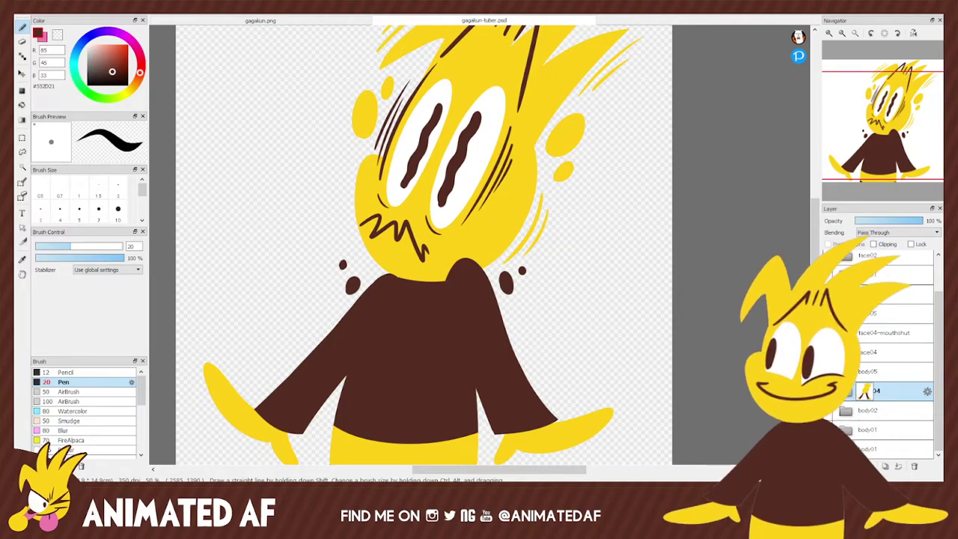
click(861, 391)
click(862, 371)
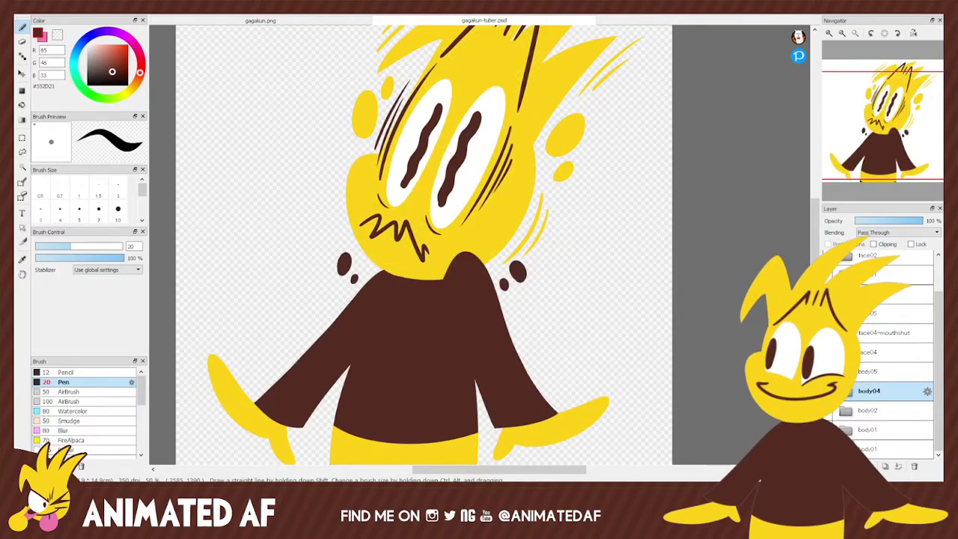
Toggle the body pose groups to check them under the face04-mouthshut face, ending with body05 shown and face04-mouthshut selected.
click(860, 390)
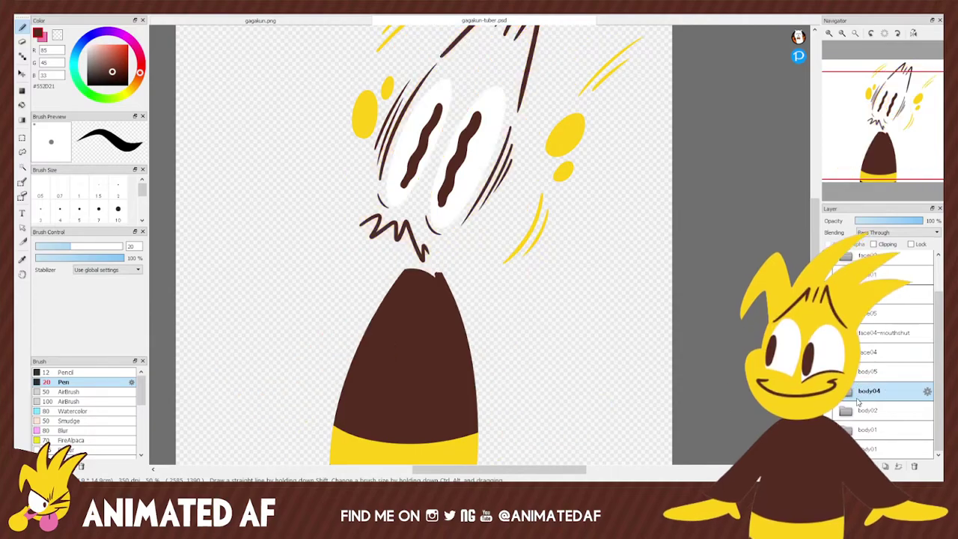
click(901, 333)
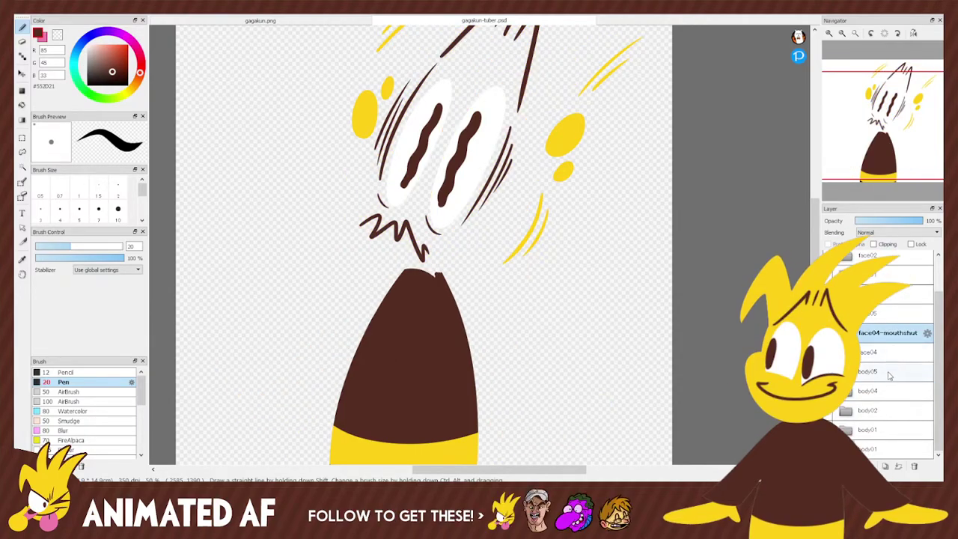
click(883, 315)
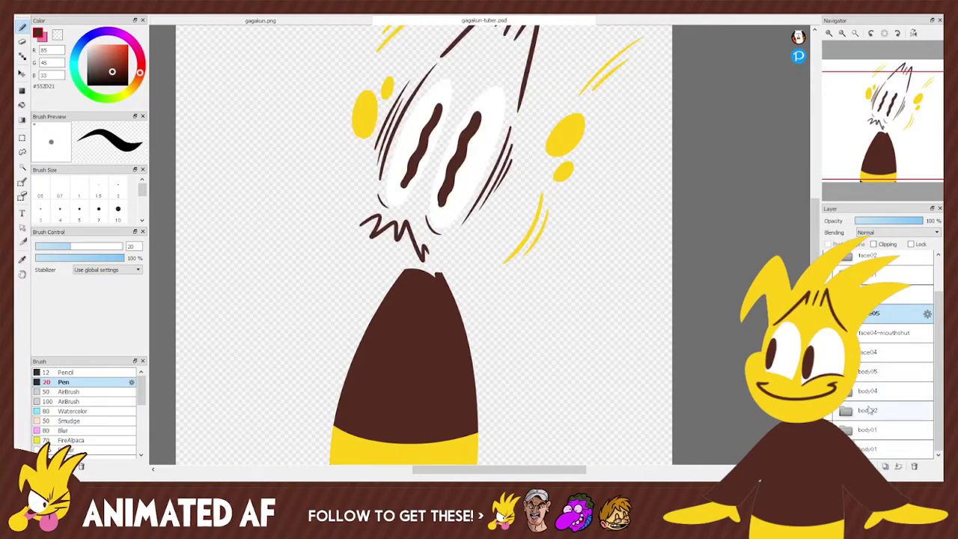
click(865, 333)
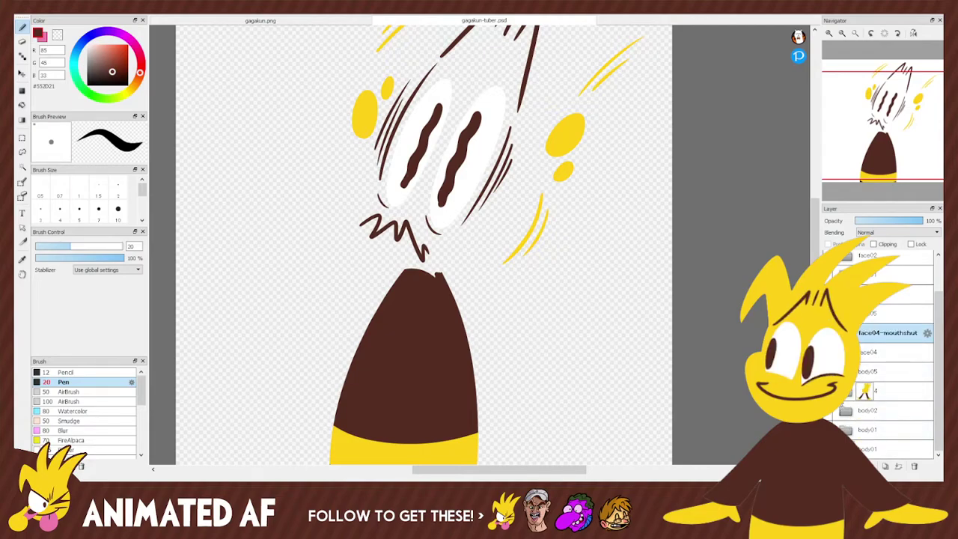
click(832, 391)
click(832, 391)
click(832, 391)
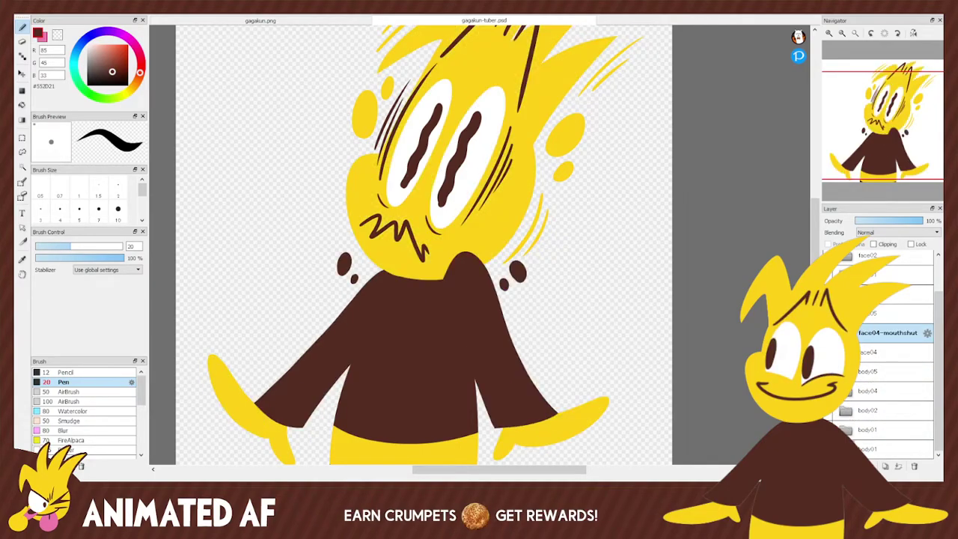
Duplicate the face05 group and rename the copy as face05-mouthshut.
click(889, 322)
click(885, 466)
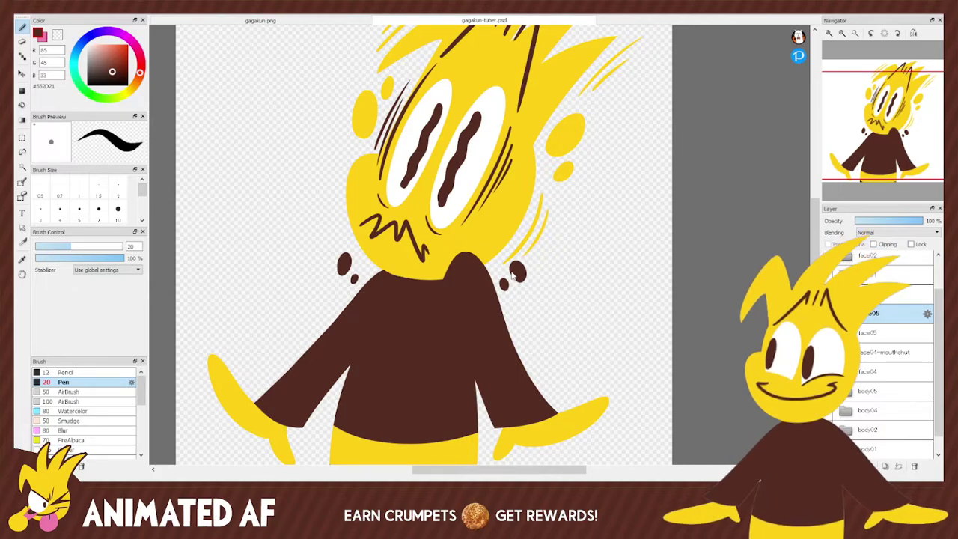
key(Return)
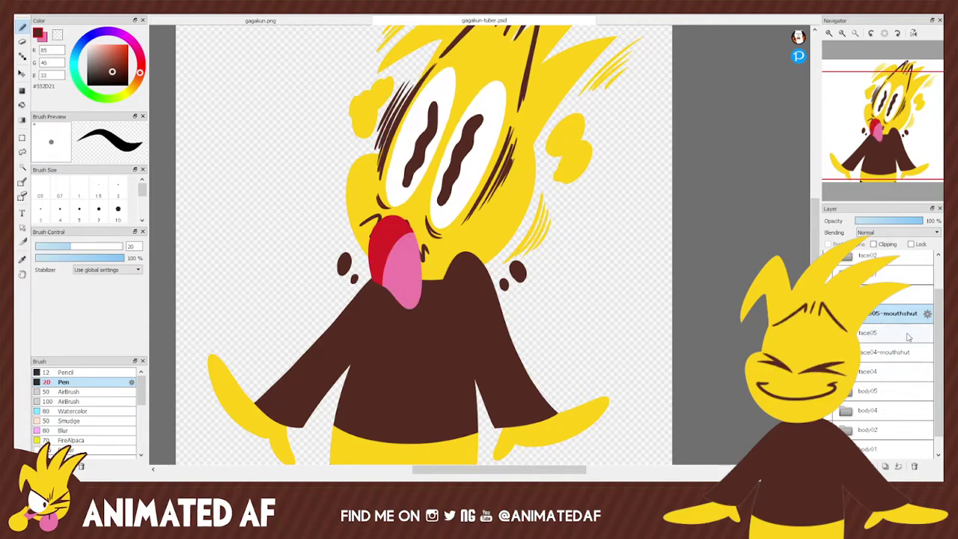
Expand the face05-mouthshut group and lower the face04-mouthshut group's opacity to 43% as a drawing guide.
click(865, 314)
click(890, 335)
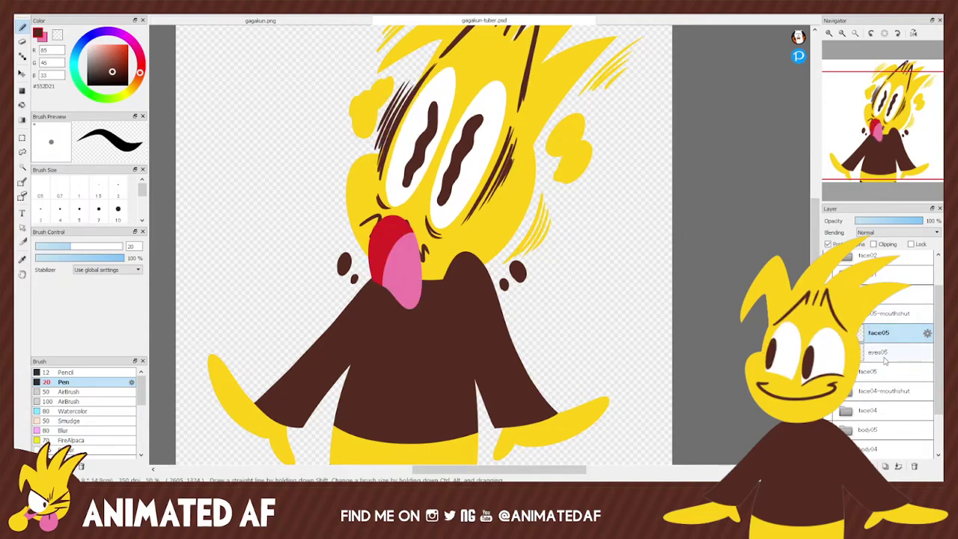
click(884, 222)
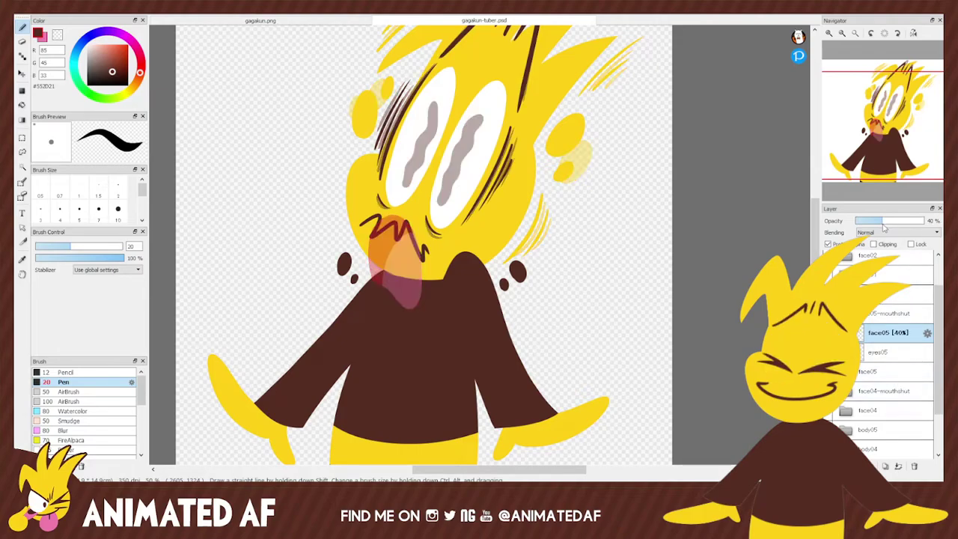
key(ctrl+z)
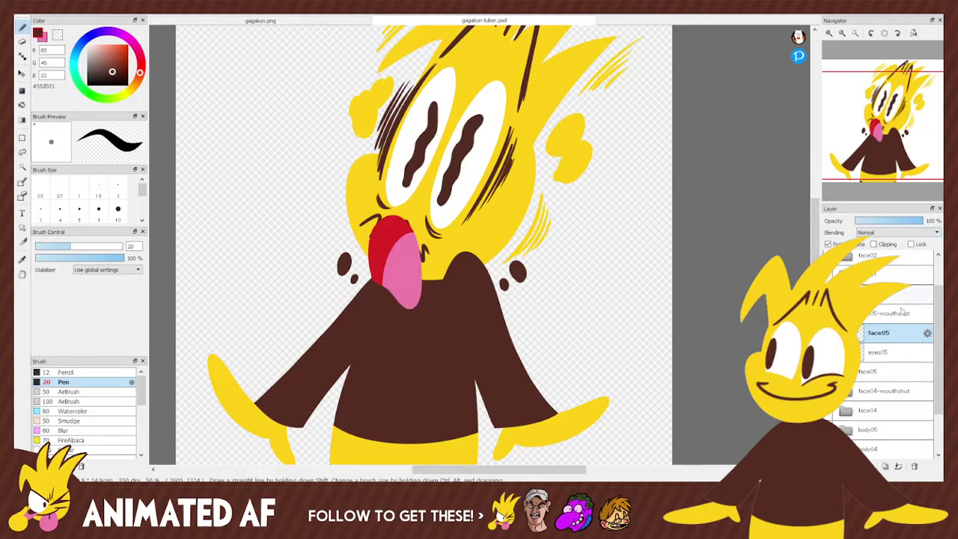
key(ctrl+z)
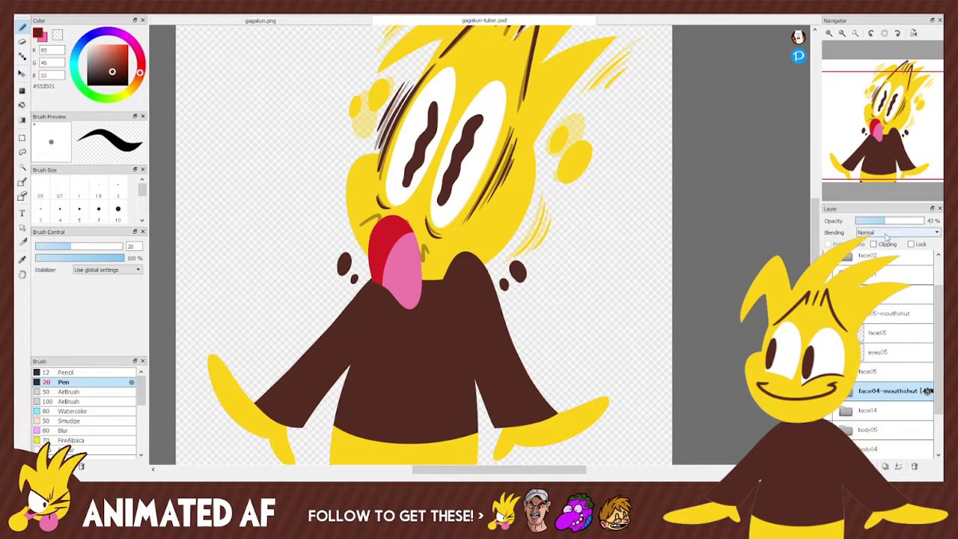
Erase the open red mouth and pink tongue on face05-mouthshut's face05 layer and draw a dark brown zigzag mouth there.
click(891, 334)
key(e)
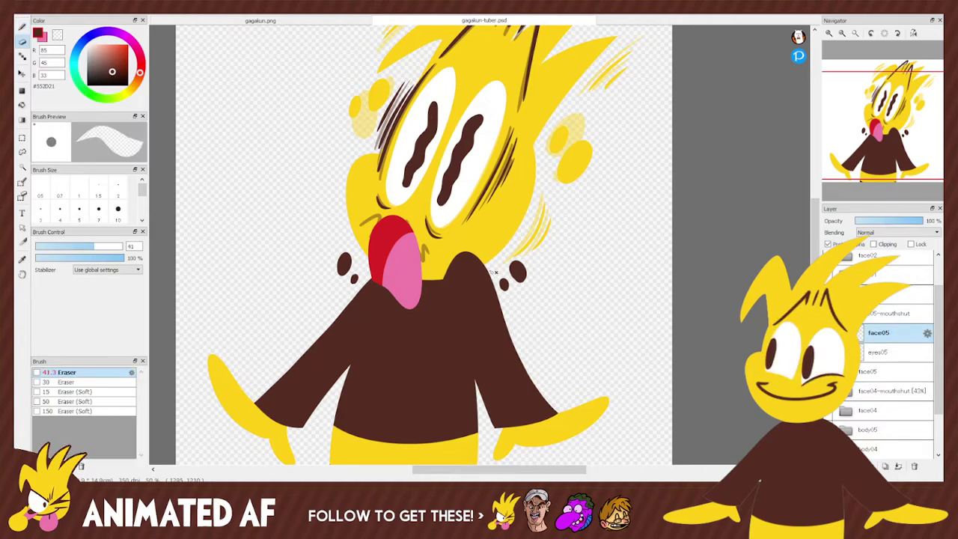
click(828, 244)
mouse_move(374, 239)
mouse_down()
mouse_move(372, 269)
mouse_move(371, 231)
mouse_move(398, 307)
mouse_move(403, 247)
mouse_move(416, 299)
mouse_move(404, 238)
mouse_up()
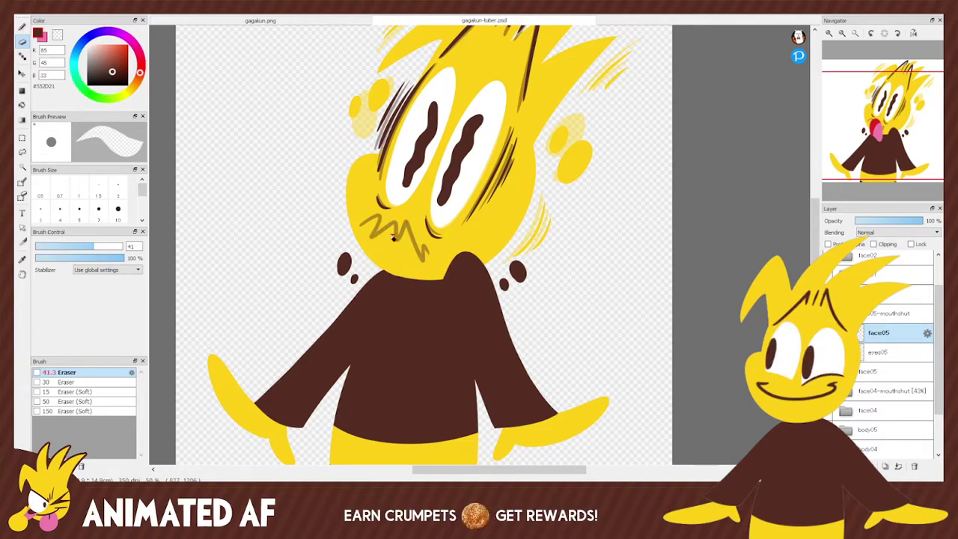
key(b)
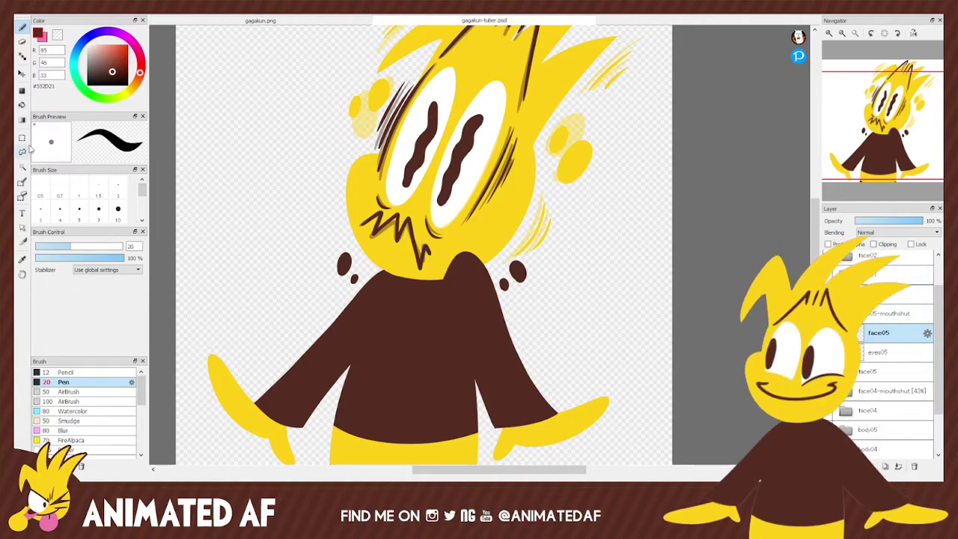
Lasso and adjust the zigzag mouth on the face05 layer, deselect it, and return face04-mouthshut to full opacity.
key(l)
drag(357, 230, 374, 208)
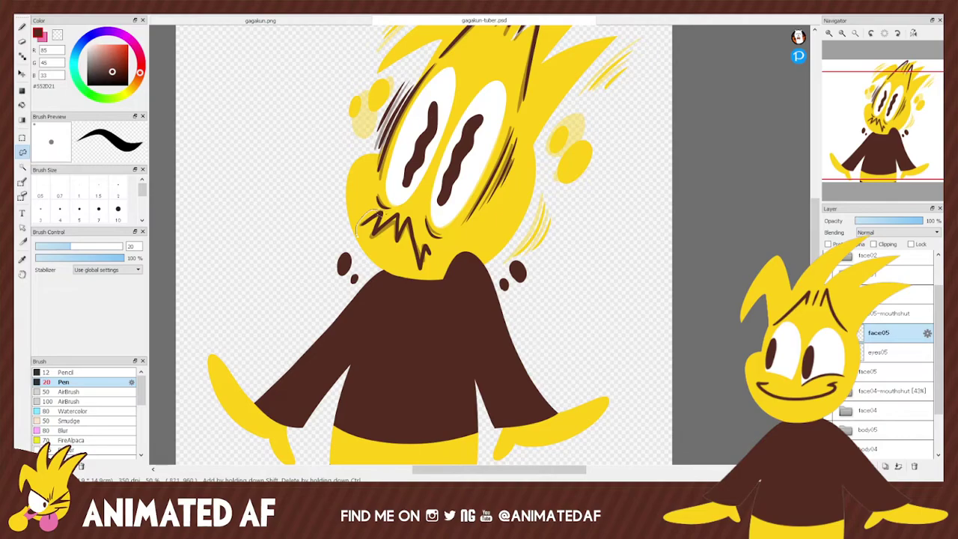
mouse_move(430, 234)
mouse_down()
mouse_move(435, 258)
mouse_move(418, 288)
mouse_move(391, 282)
mouse_move(377, 253)
mouse_move(444, 240)
mouse_up()
key(v)
key(l)
key(ctrl+d)
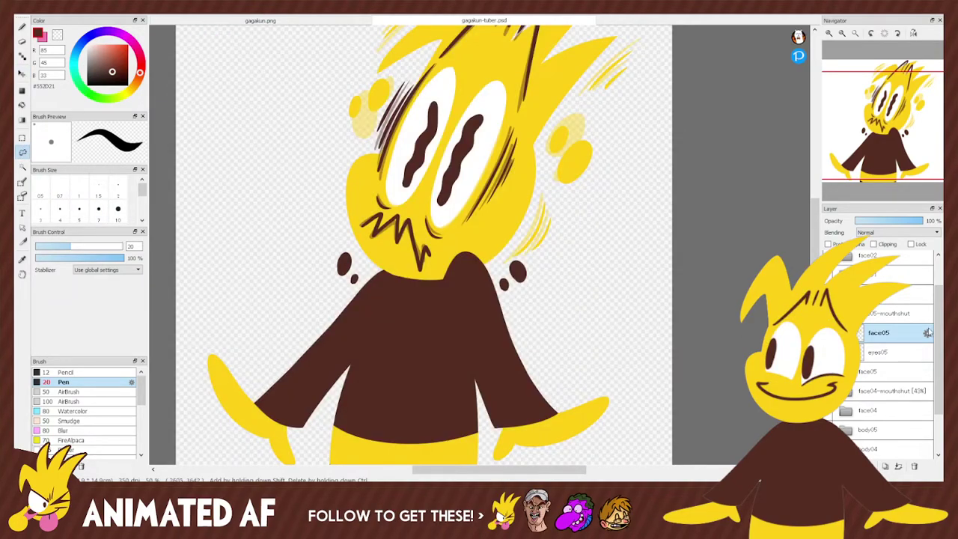
click(909, 390)
click(920, 221)
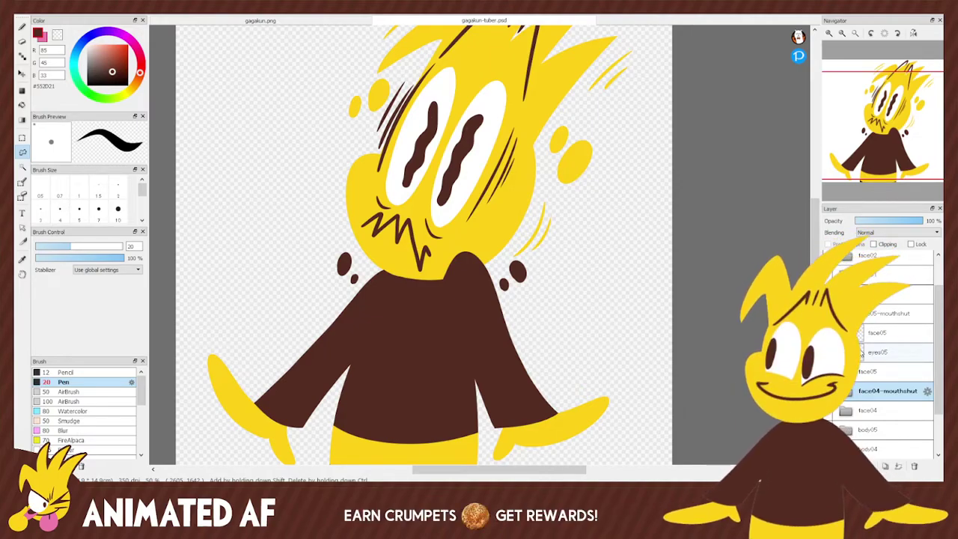
Show face04-mouthshut instead of face05-mouthshut and erase the zigzag mouth on its face04 layer.
click(870, 314)
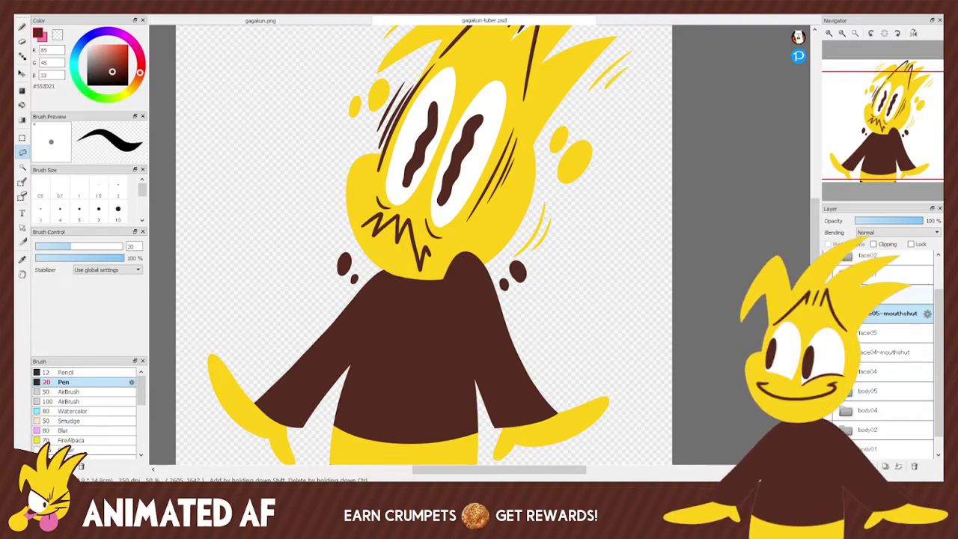
drag(939, 315, 941, 287)
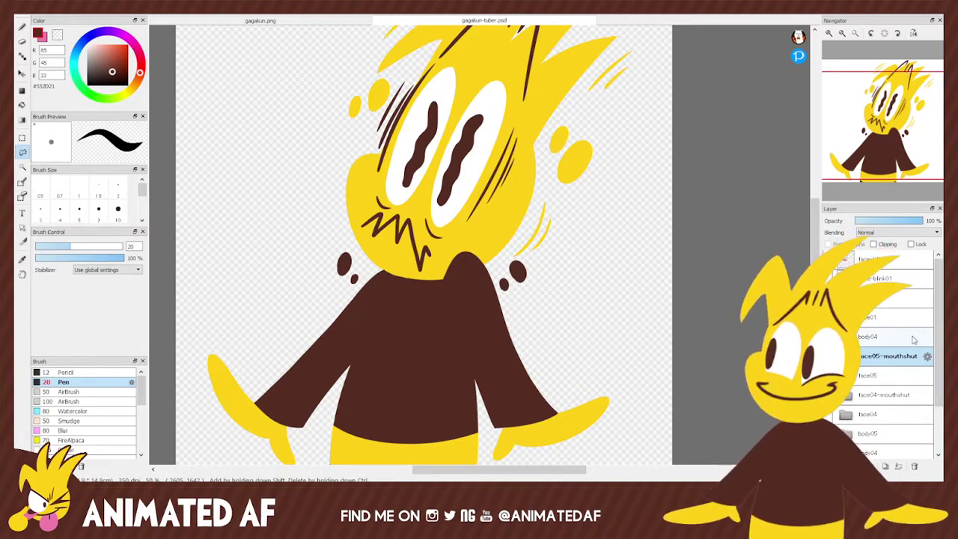
click(837, 355)
click(861, 395)
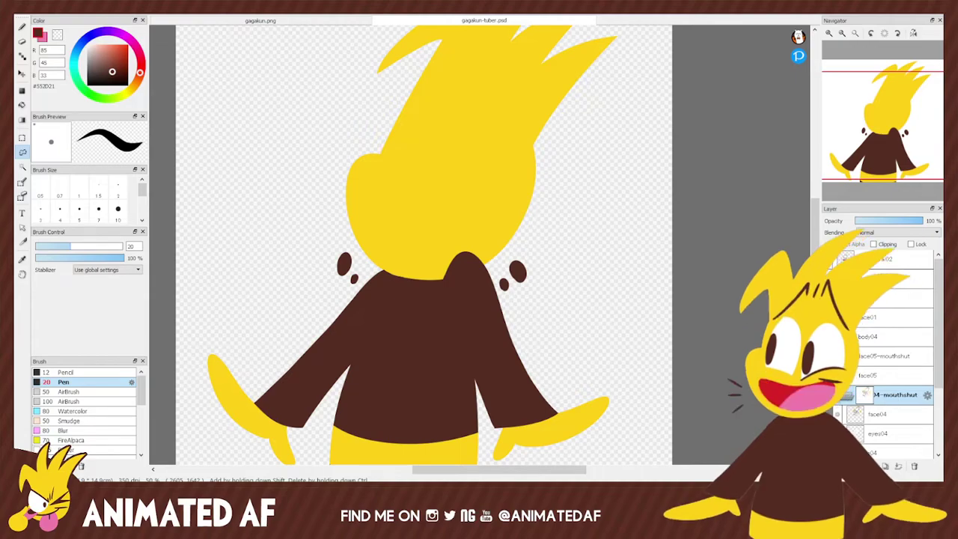
click(836, 413)
click(894, 419)
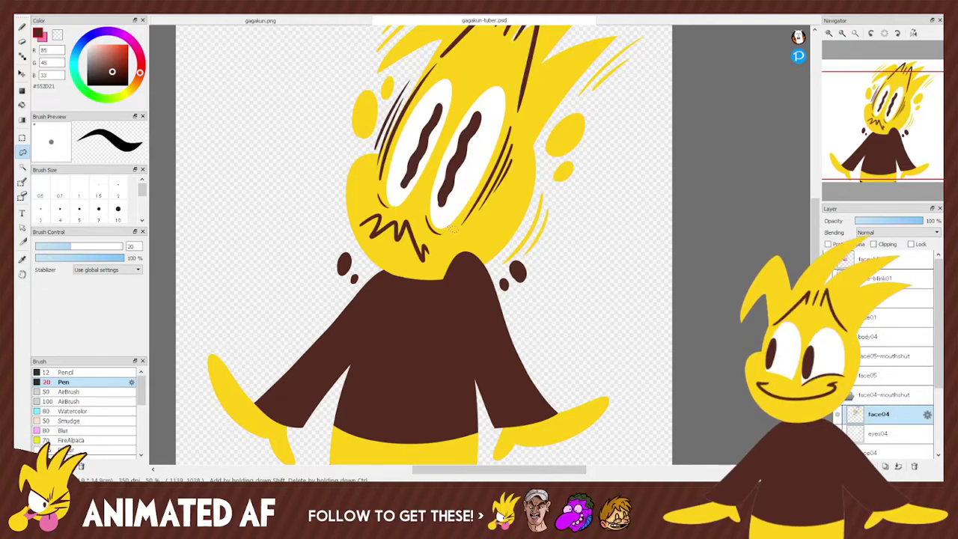
key(e)
mouse_move(362, 222)
mouse_down()
mouse_move(400, 229)
mouse_move(430, 263)
mouse_up()
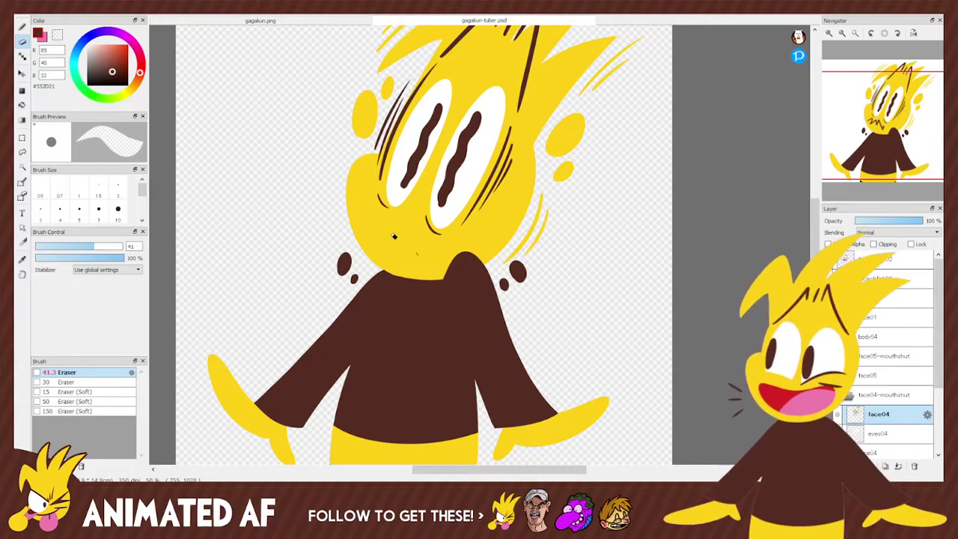
key(l)
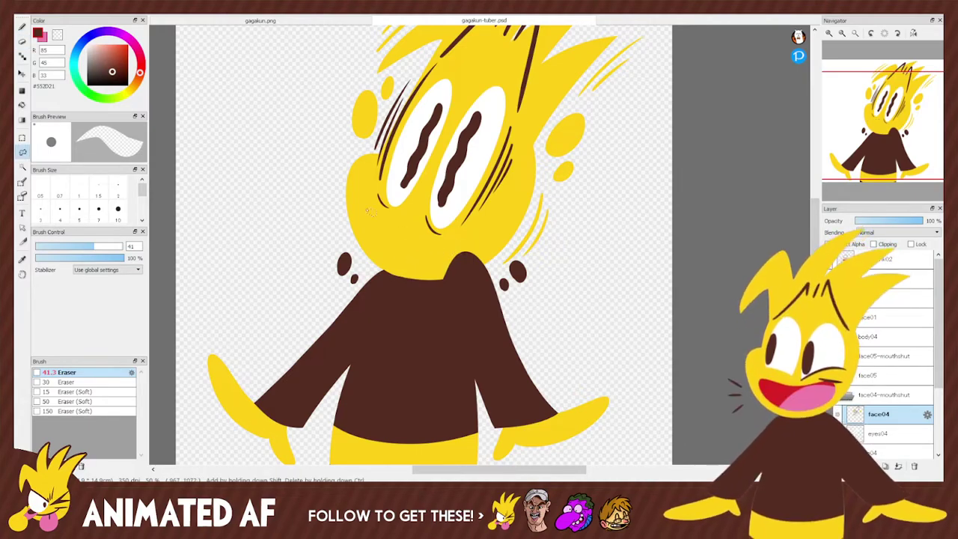
Draw a dark brown wavy frown on face04-mouthshut's face04 layer, using the original open-mouth face04 as a guide, then hide that guide.
key(b)
scroll(940, 393, down, 2)
scroll(939, 393, down, 1)
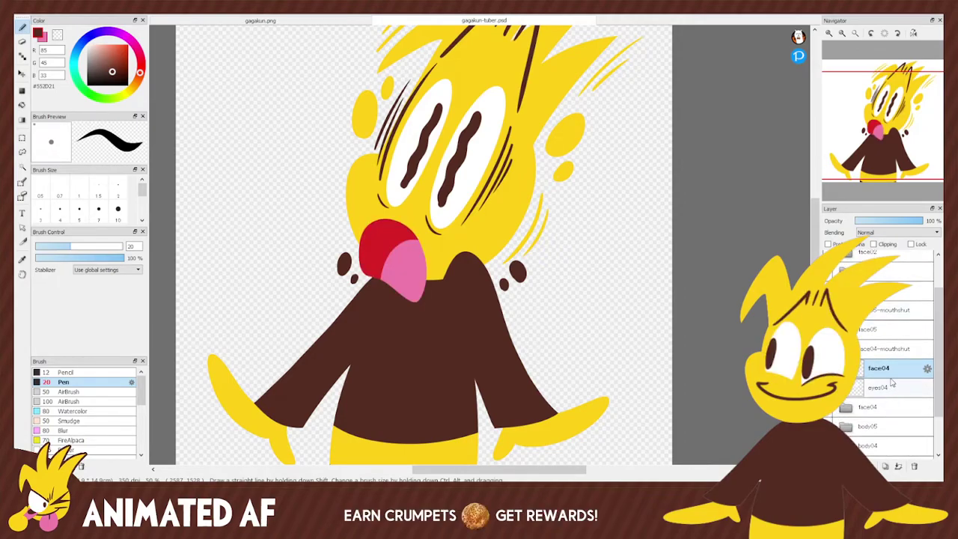
mouse_move(371, 253)
mouse_down()
mouse_move(438, 250)
mouse_move(407, 223)
mouse_move(390, 220)
mouse_move(387, 244)
mouse_move(427, 256)
mouse_up()
key(ctrl+z)
key(ctrl+z)
key(ctrl+z)
mouse_move(374, 239)
mouse_down()
mouse_move(387, 219)
mouse_move(424, 257)
mouse_up()
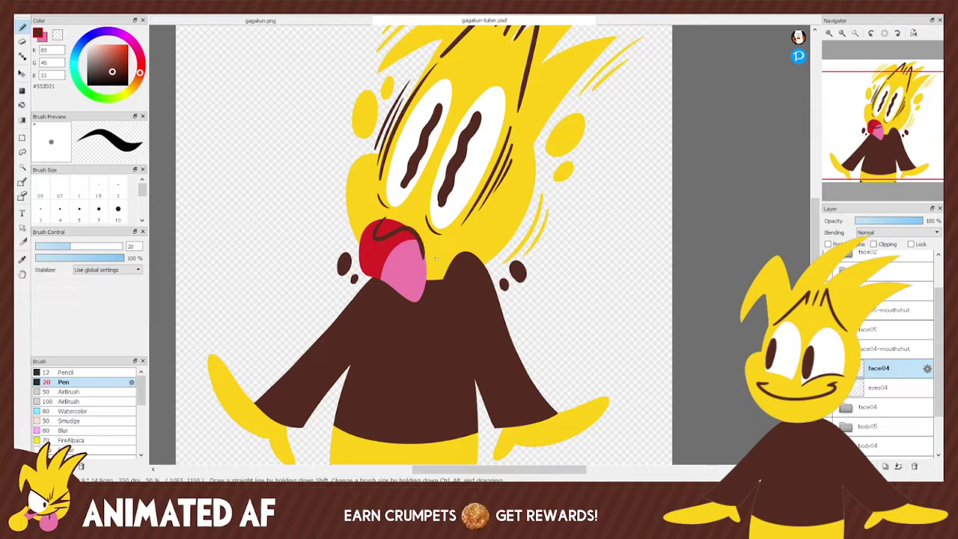
drag(906, 385, 842, 408)
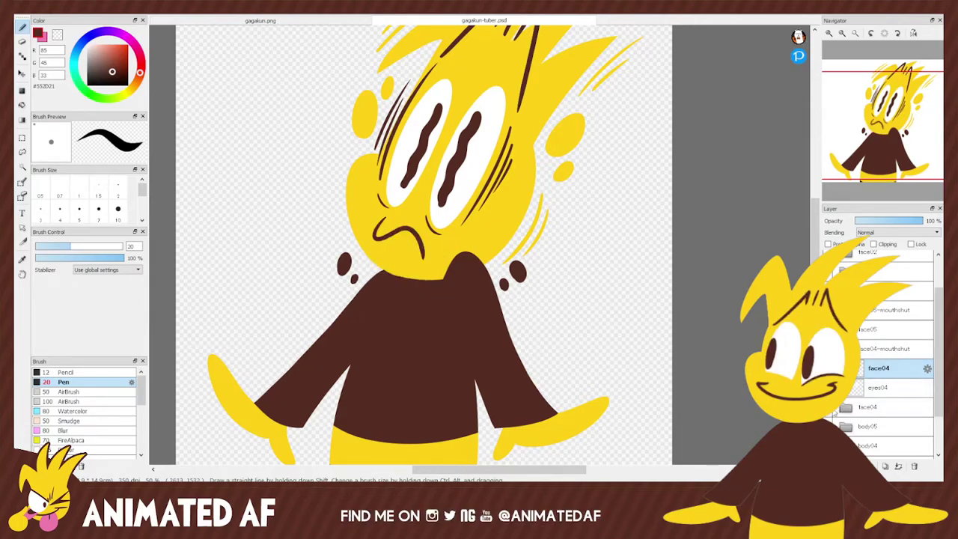
Lower face04-mouthshut to 55% opacity, show face05-mouthshut over it, and erase the zigzag mouth on its face05 layer.
click(900, 349)
click(895, 221)
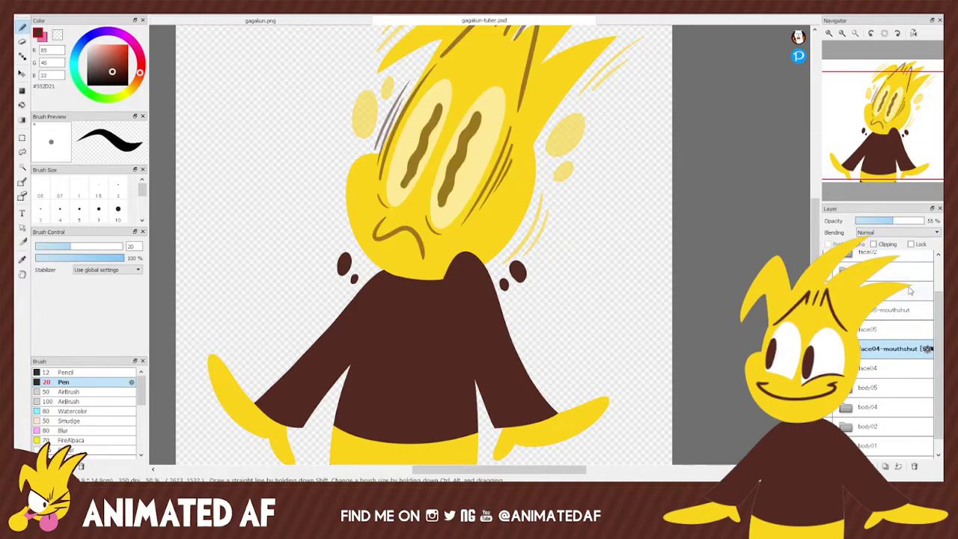
click(863, 338)
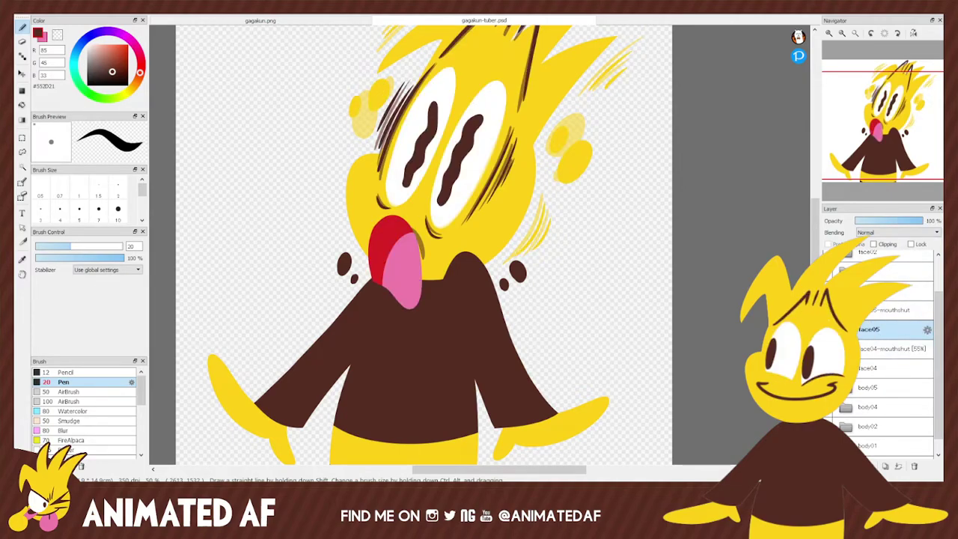
click(888, 311)
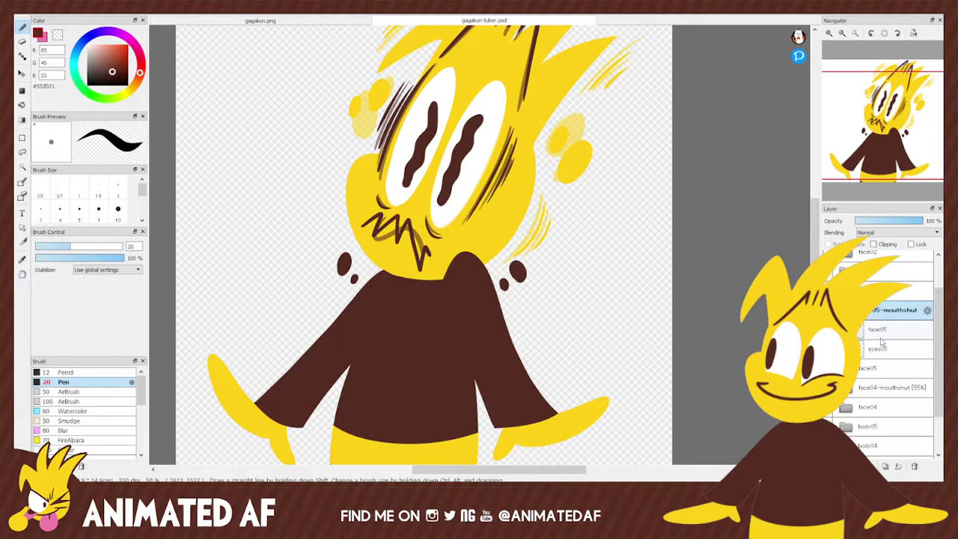
click(890, 330)
key(e)
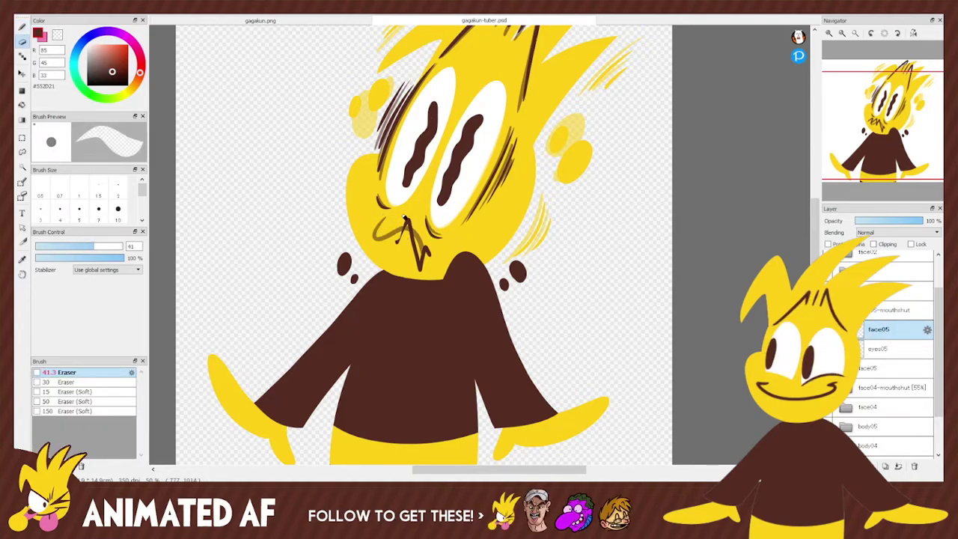
drag(415, 230, 423, 252)
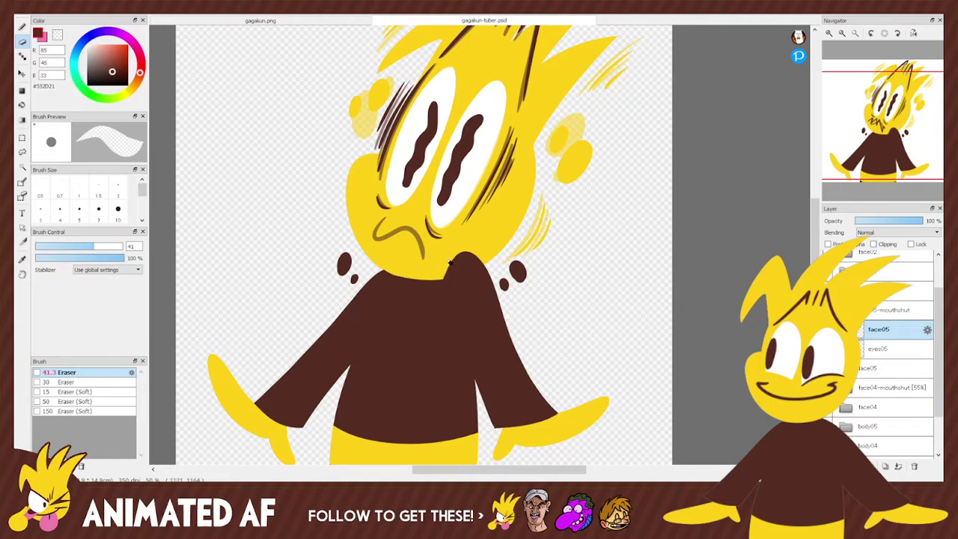
Draw a dark brown wavy frown on the face05 layer over the faded guide, then restore face04-mouthshut to full opacity.
key(b)
drag(381, 225, 423, 254)
key(ctrl+z)
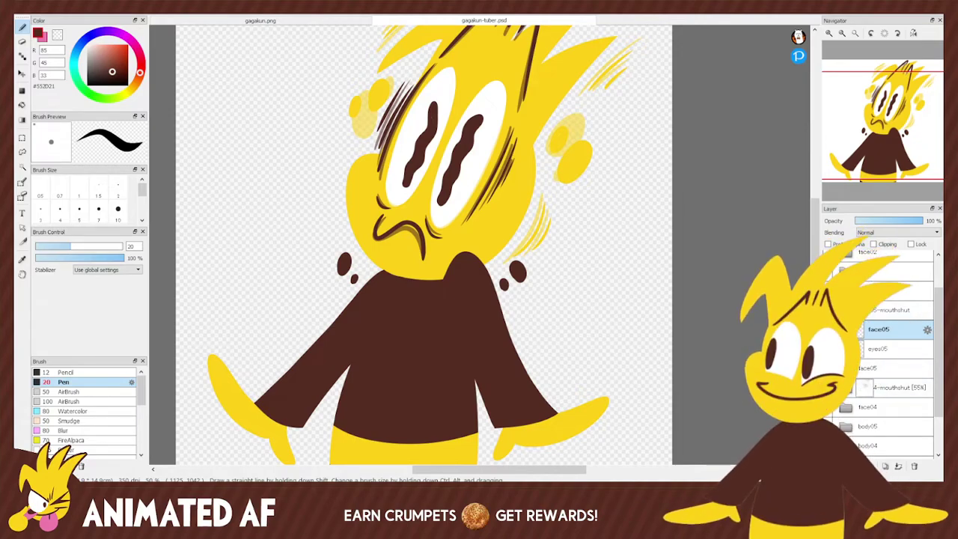
click(883, 387)
drag(912, 220, 932, 221)
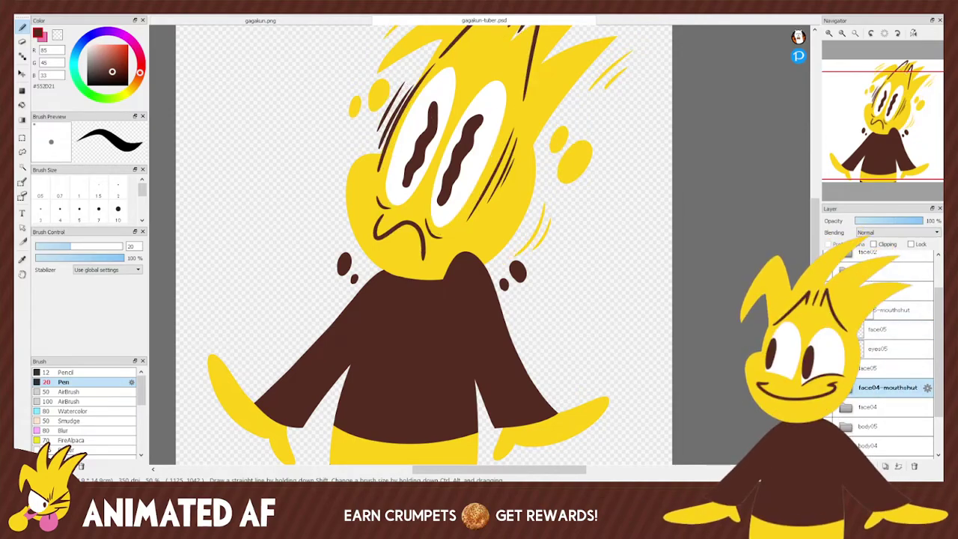
click(891, 310)
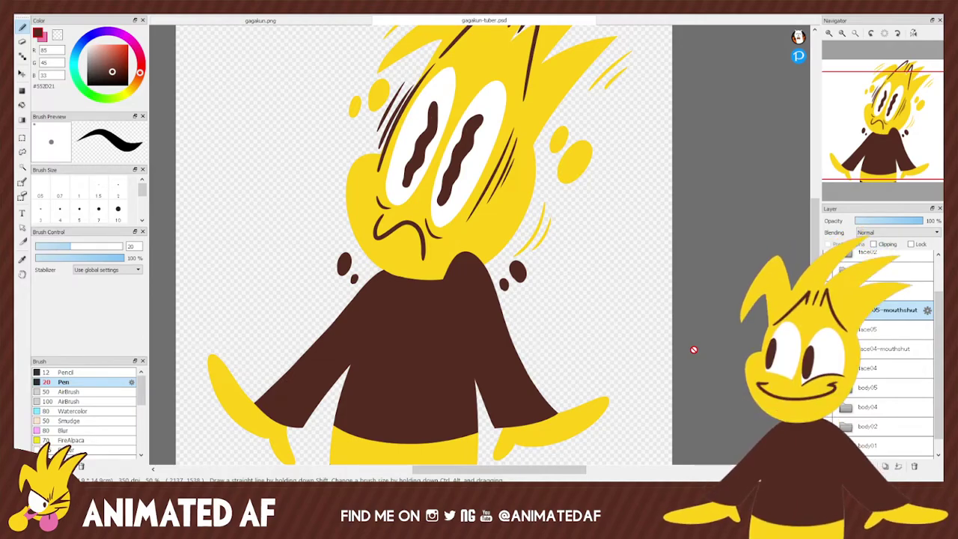
drag(693, 349, 731, 312)
drag(768, 183, 725, 228)
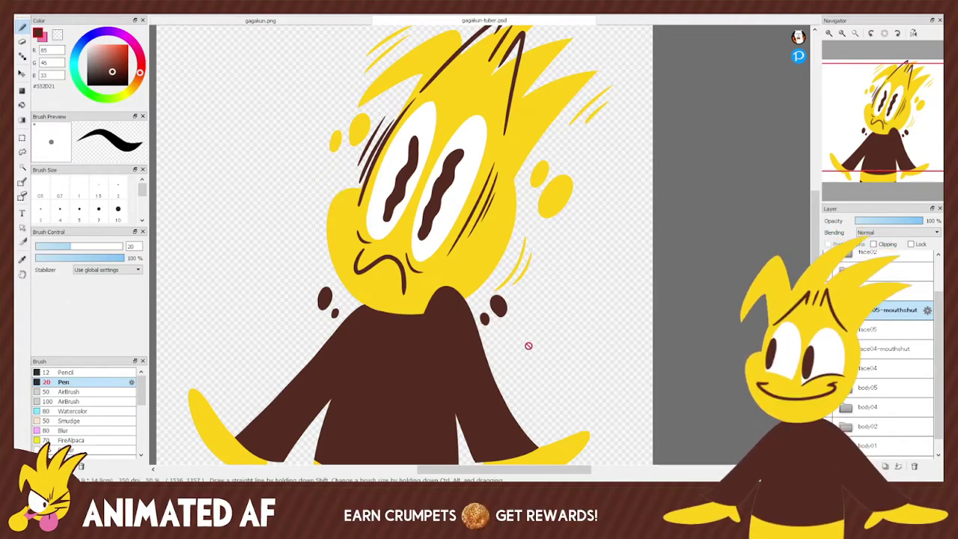
mouse_move(884, 122)
drag(880, 137, 882, 127)
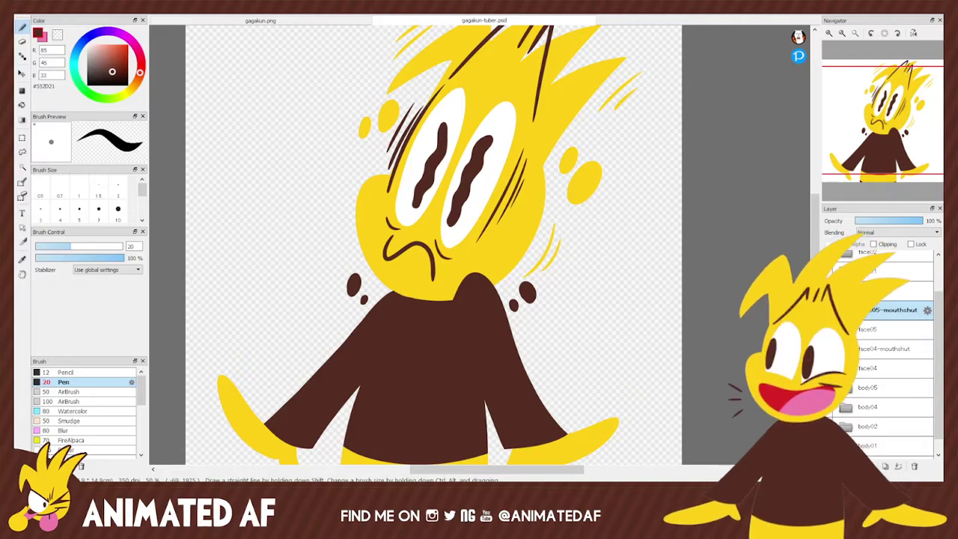
Switch to Photoshop, add a second animation frame, and show the two frowning closed-mouth poses in separate frames.
key(alt+Tab)
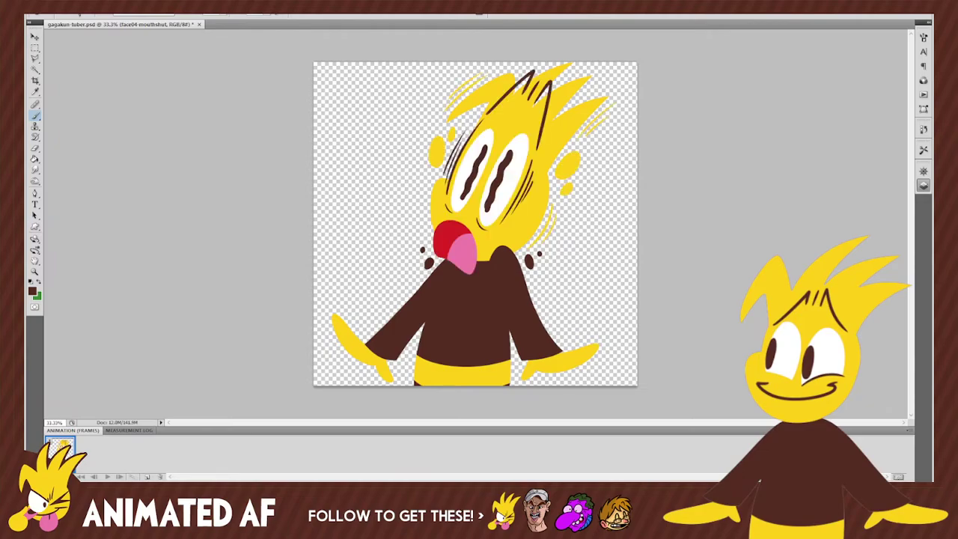
click(148, 477)
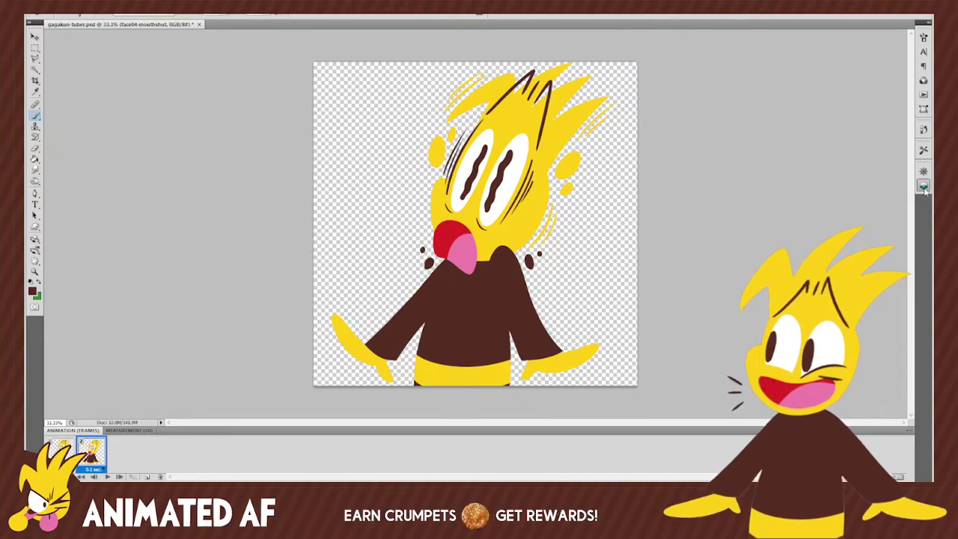
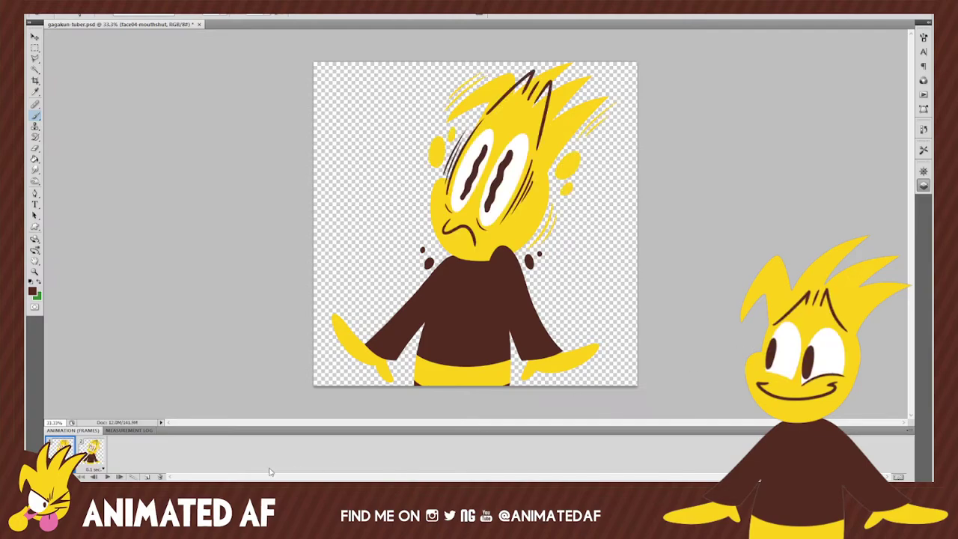
click(94, 455)
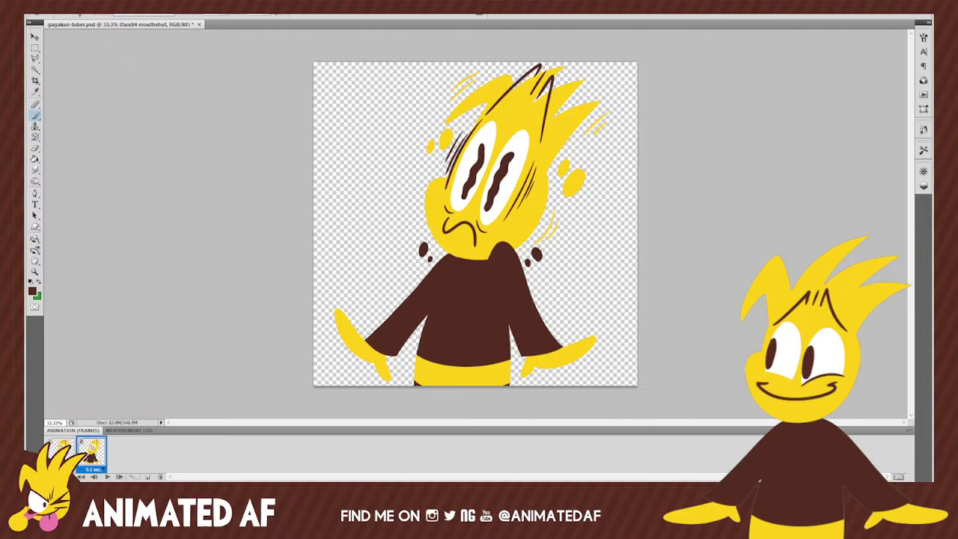
Save gagakun-tuber.psd, then switch to the avatar app and set the frowning closed-mouth animation as state #2's closed-mouth image.
key(ctrl+s)
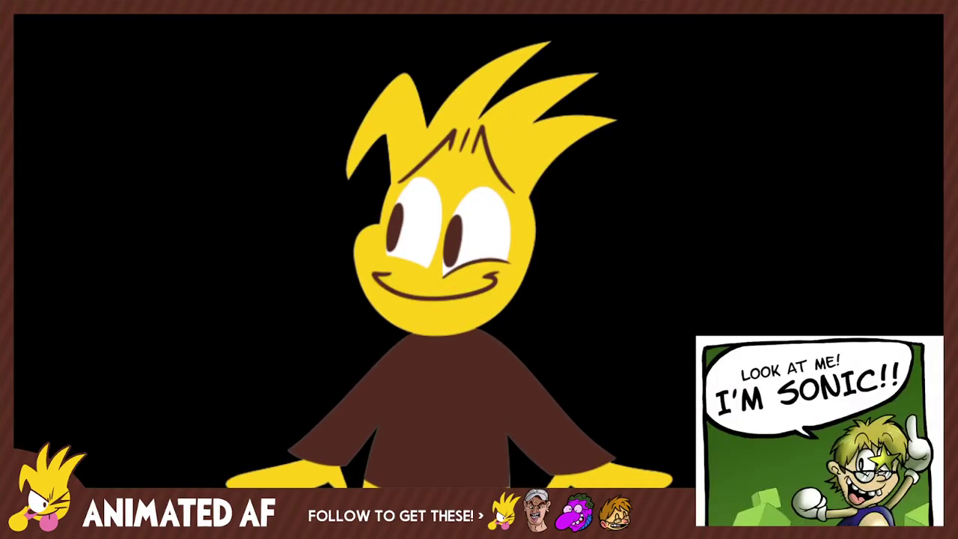
click(831, 171)
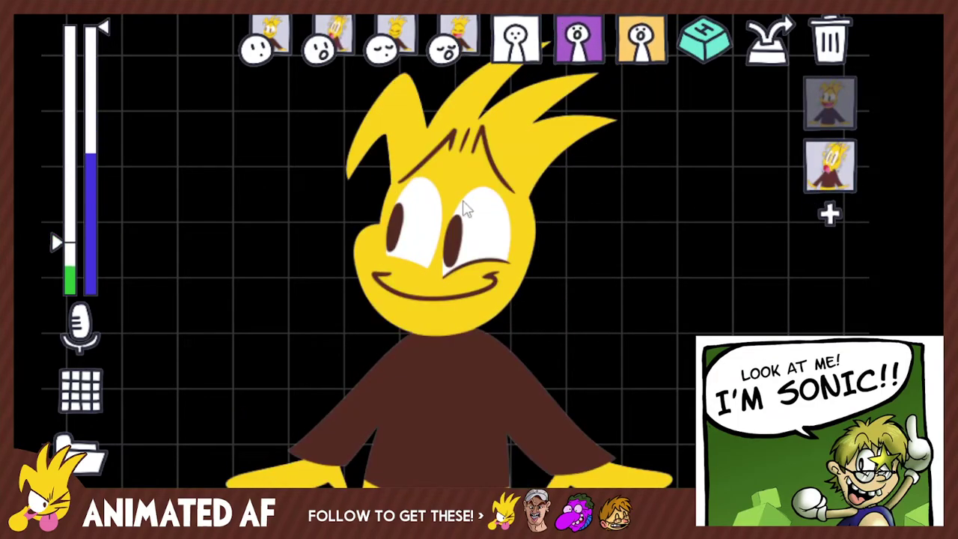
right_click(548, 95)
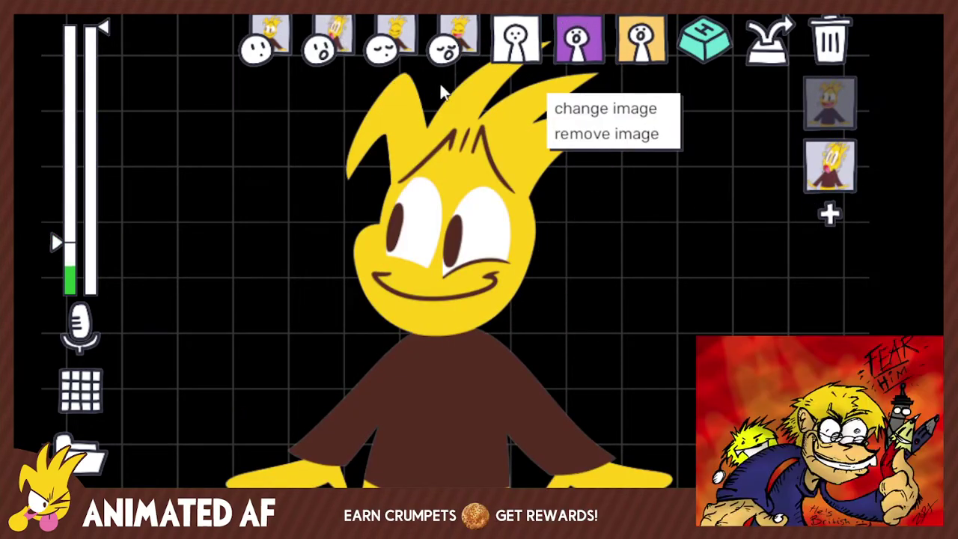
click(773, 156)
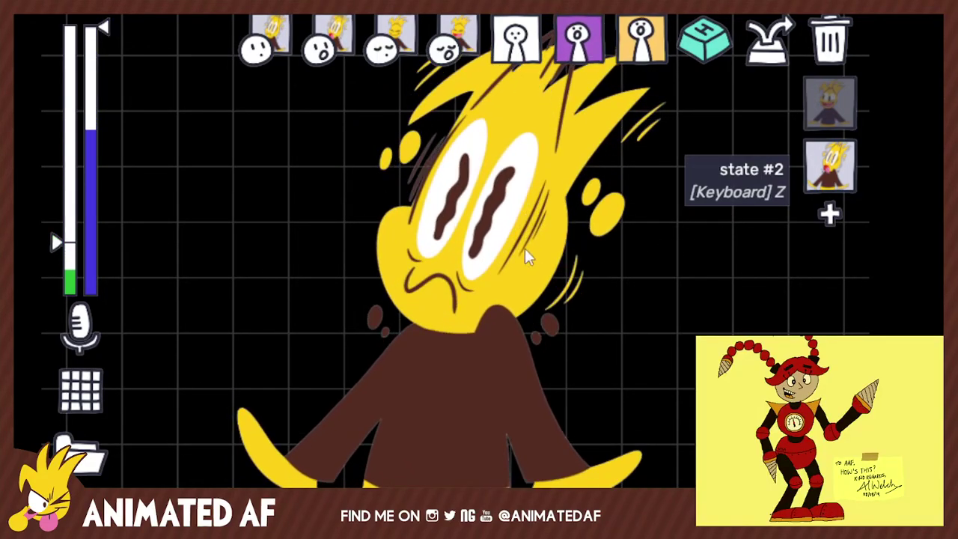
Remove the blinking closed-mouth and blinking open-mouth images from state #2.
right_click(577, 98)
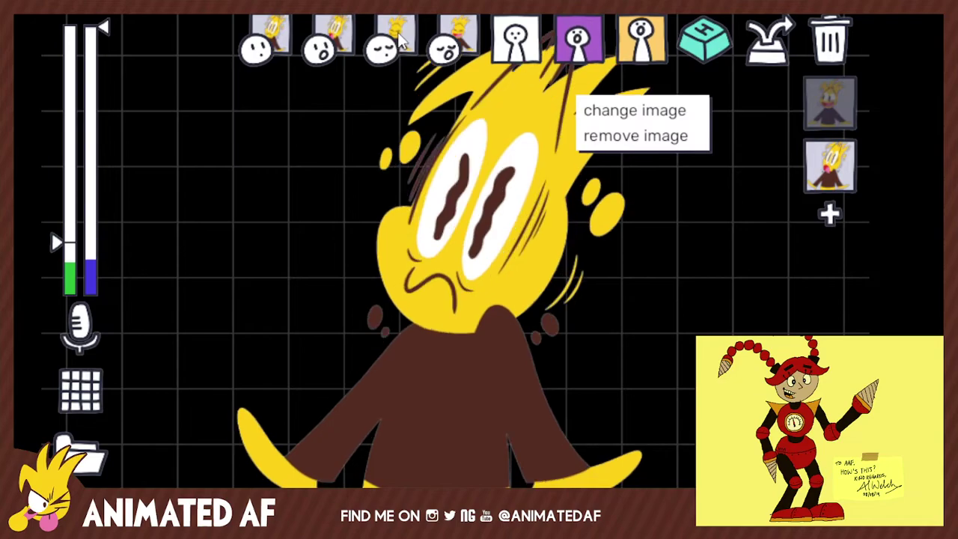
click(635, 135)
right_click(464, 30)
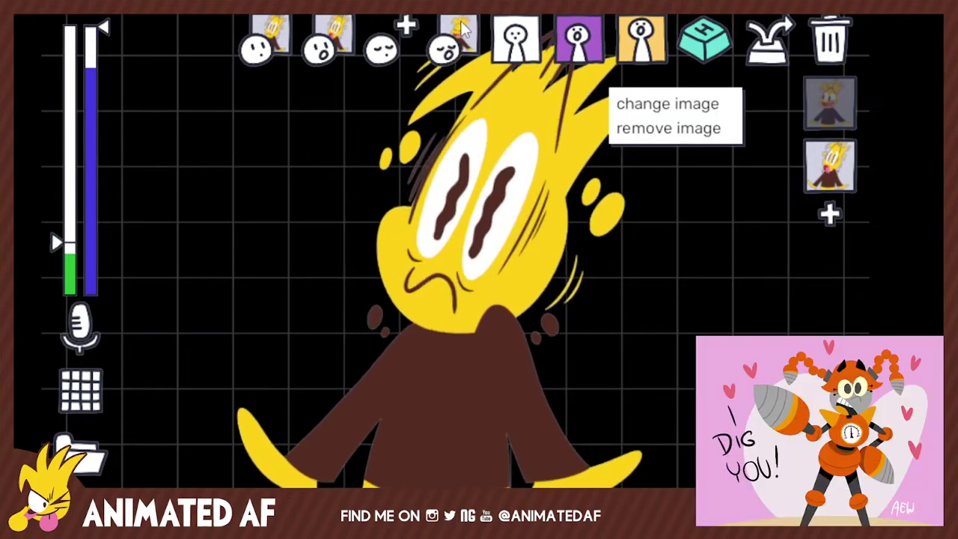
click(667, 127)
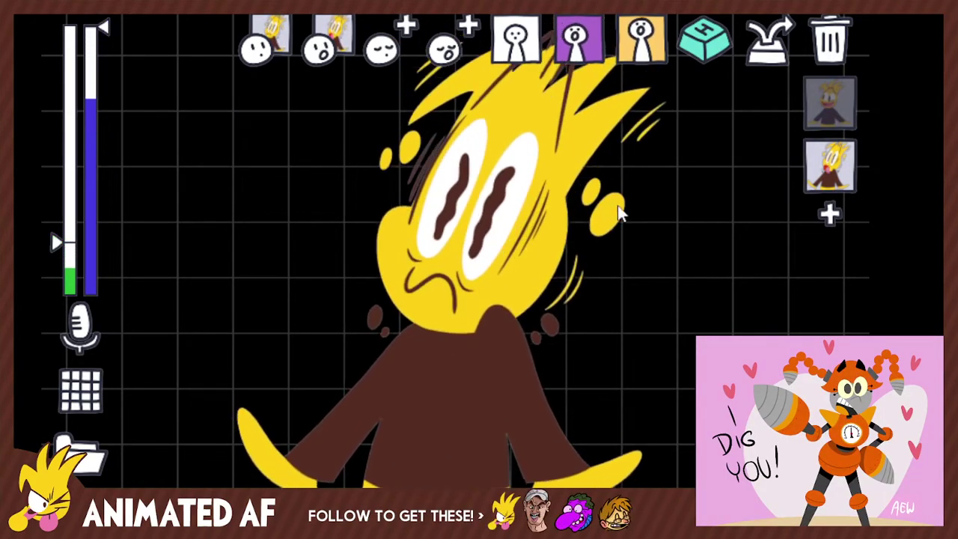
Switch repeatedly between the two avatar states to check their silent and talking images.
click(832, 105)
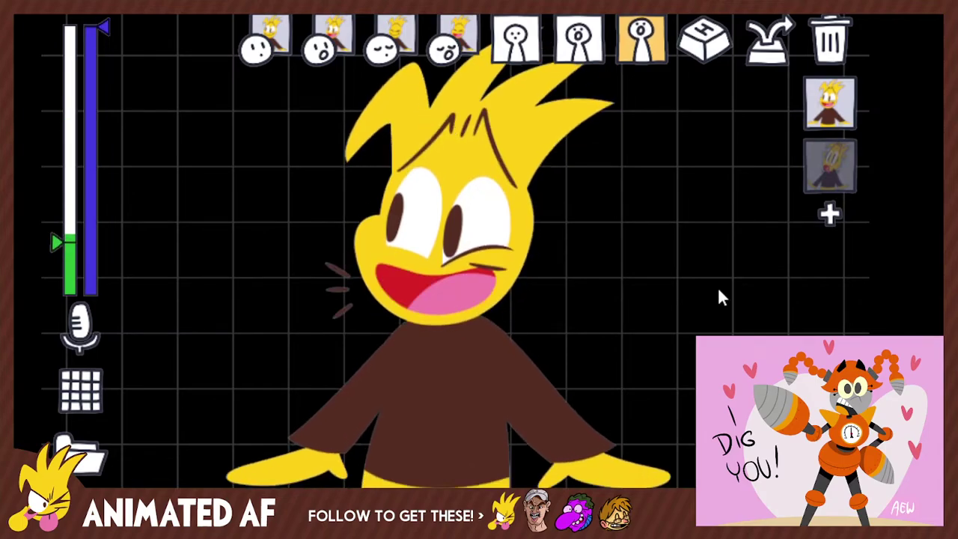
key(2)
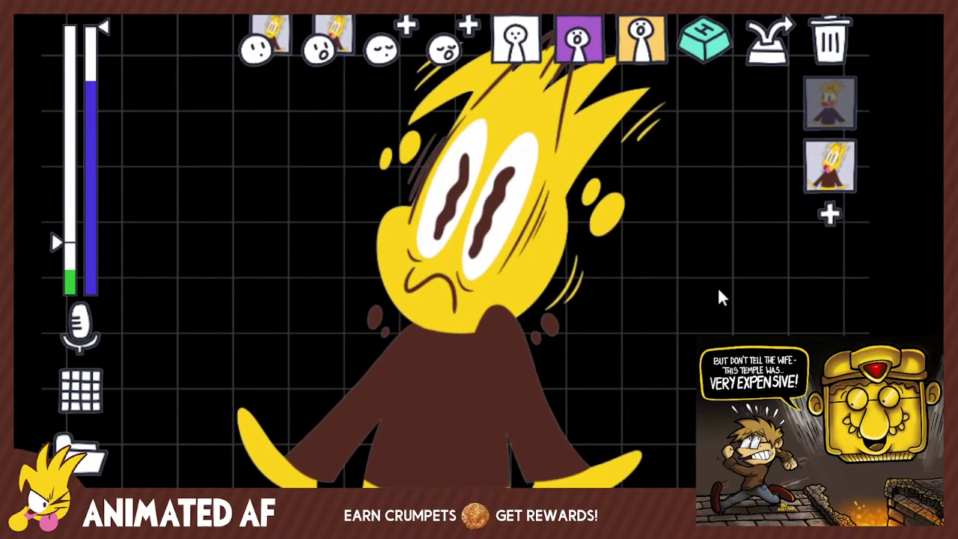
key(1)
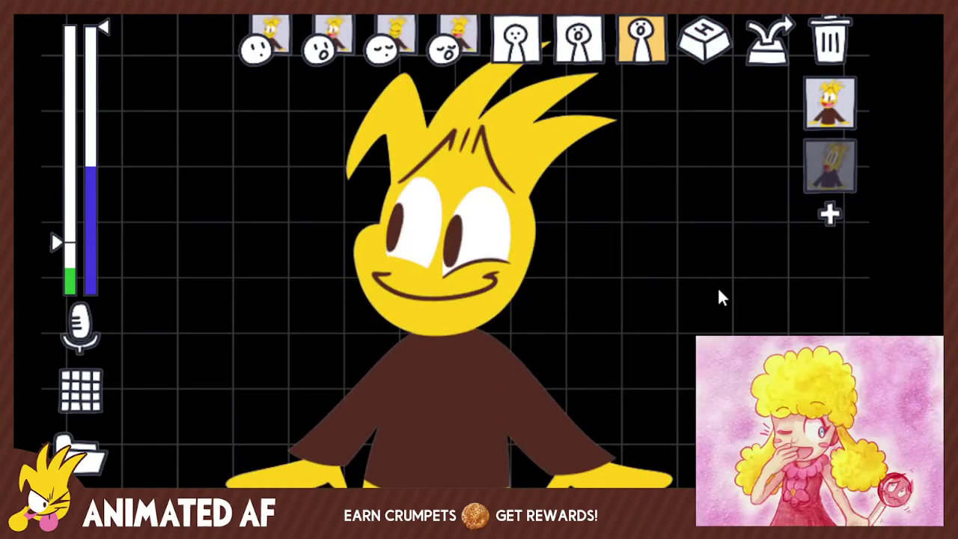
key(2)
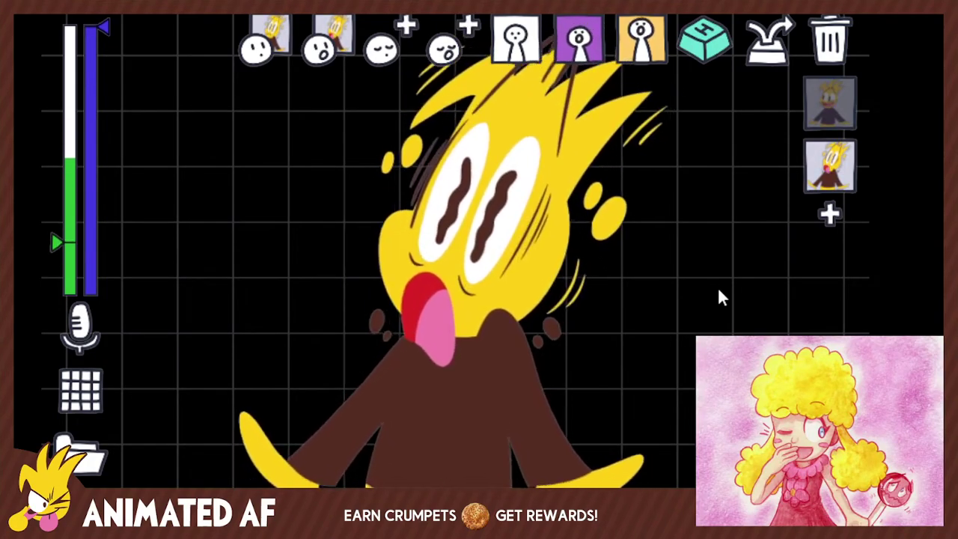
key(1)
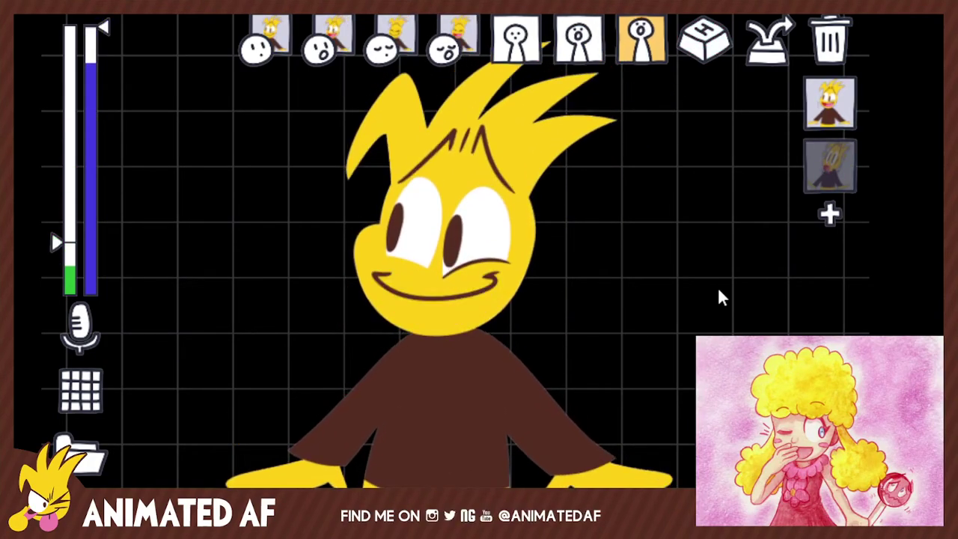
key(2)
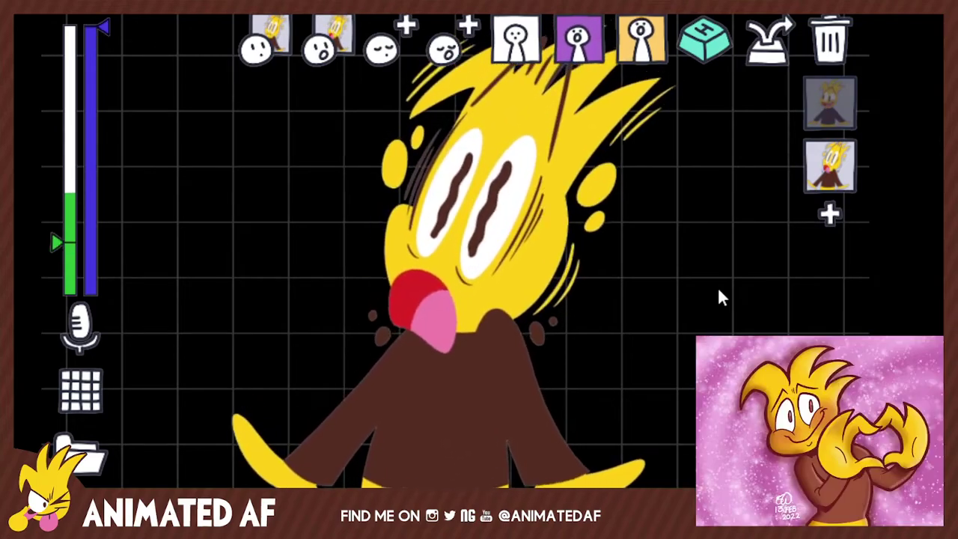
key(1)
key(2)
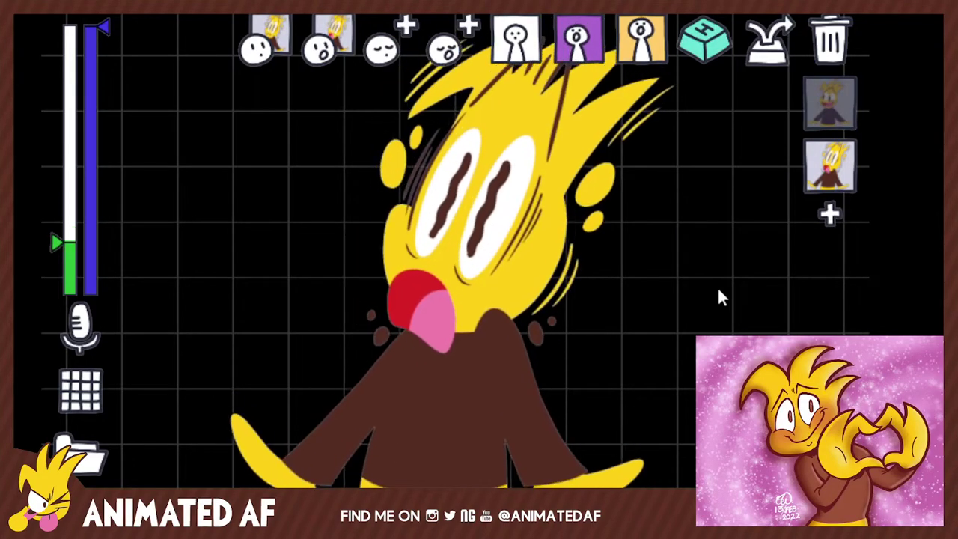
key(1)
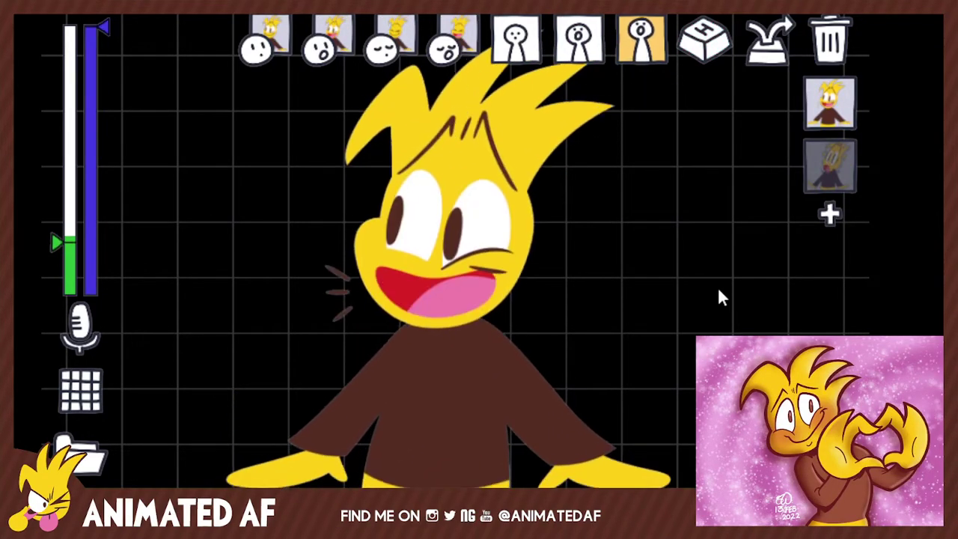
click(776, 21)
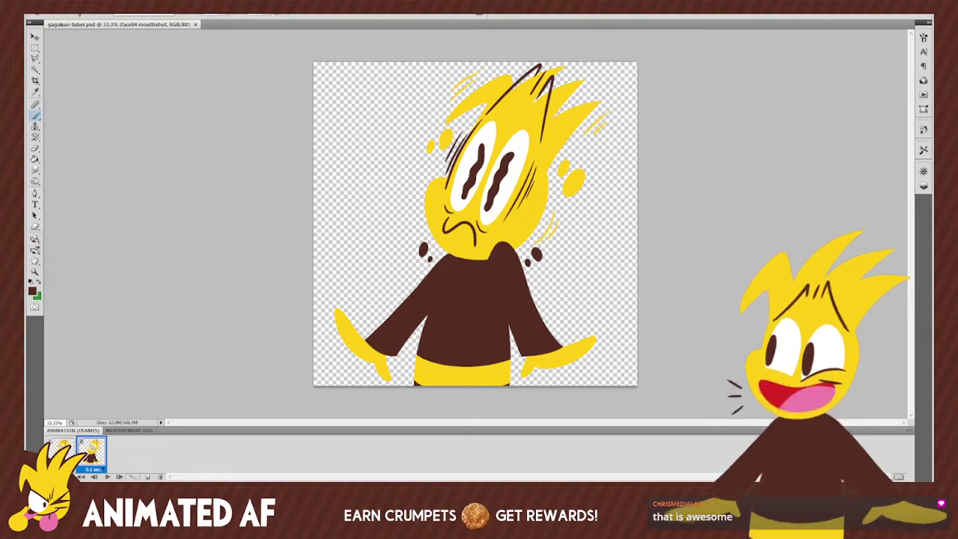
Switch back to the gagakun-tuber.psd drawing, hide face05-mouthshut and the shaking body, and show the calm pose's body instead.
key(alt+Tab)
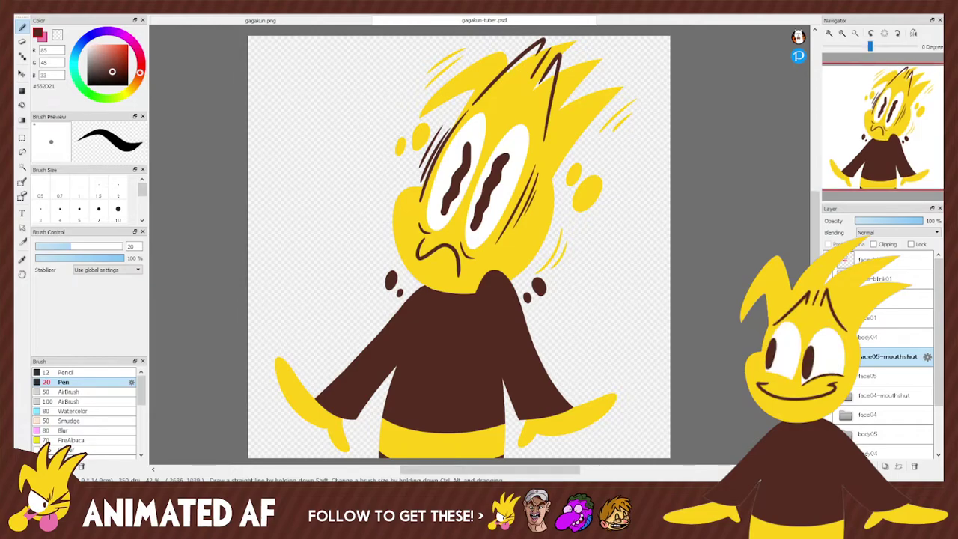
click(828, 356)
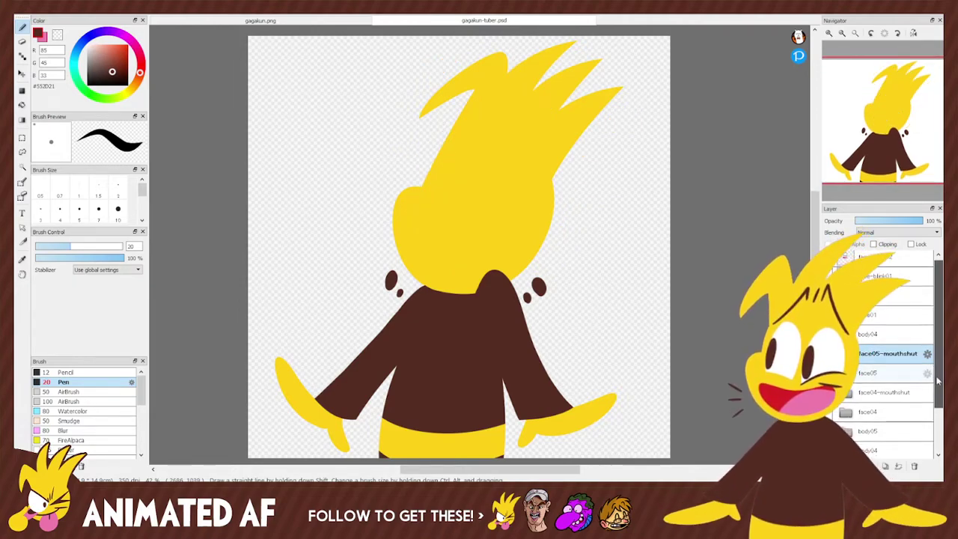
scroll(882, 351, down, 2)
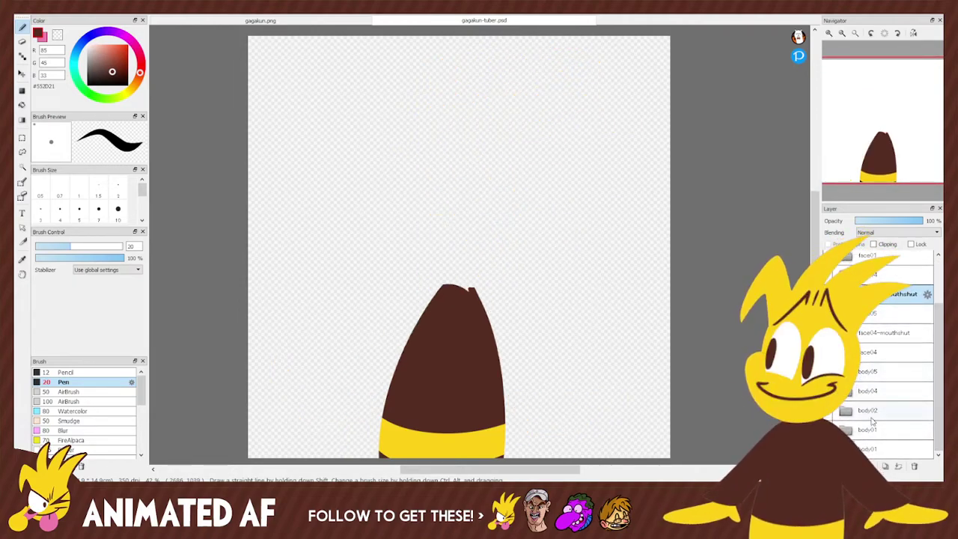
key(ctrl+z)
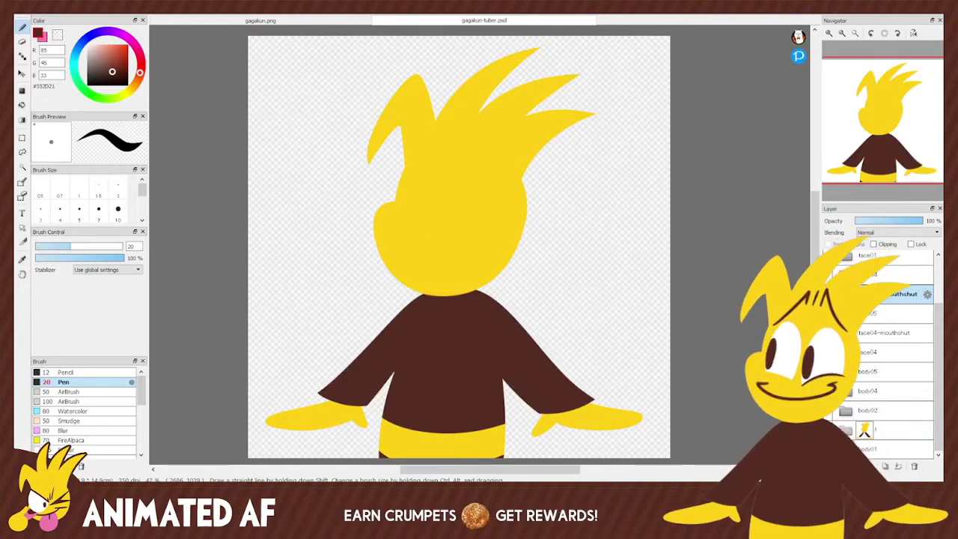
key(ctrl+z)
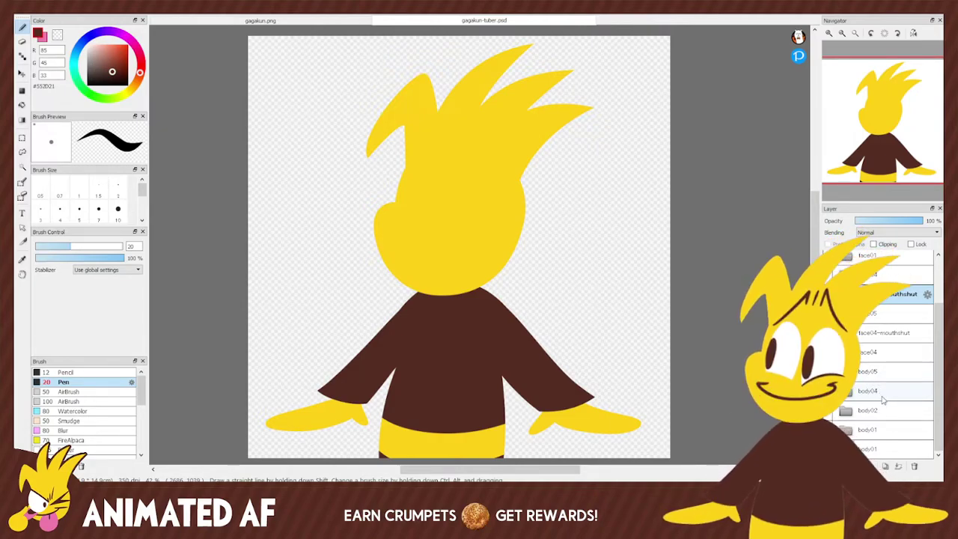
Show the face02 group with the open smiling mouth over the calm body, and check its face02 and eyes01 layers.
scroll(942, 389, up, 3)
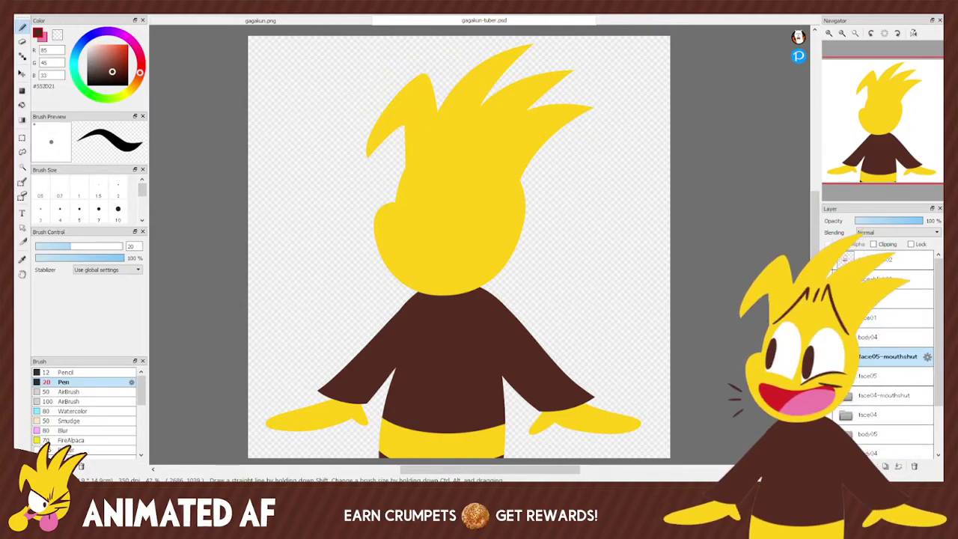
click(829, 318)
click(829, 299)
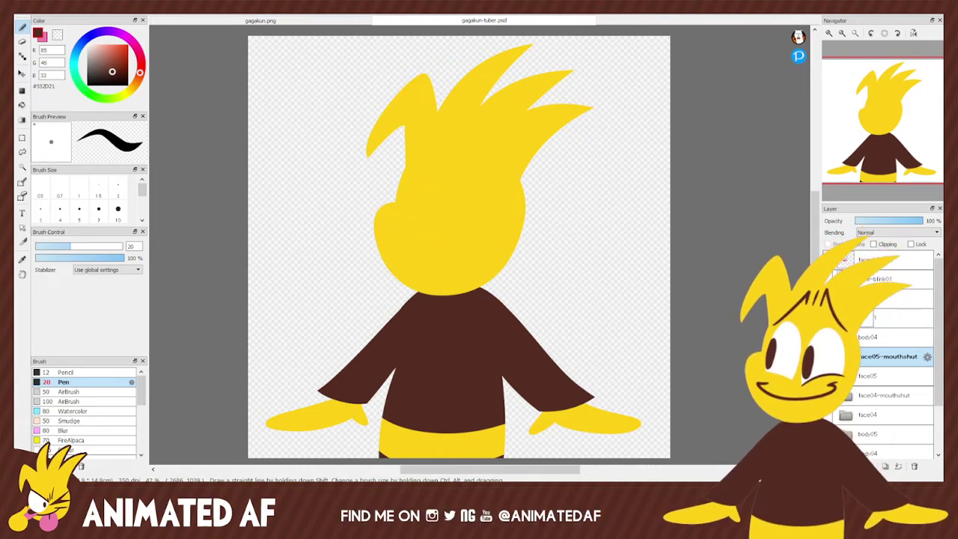
click(829, 298)
click(845, 299)
click(829, 318)
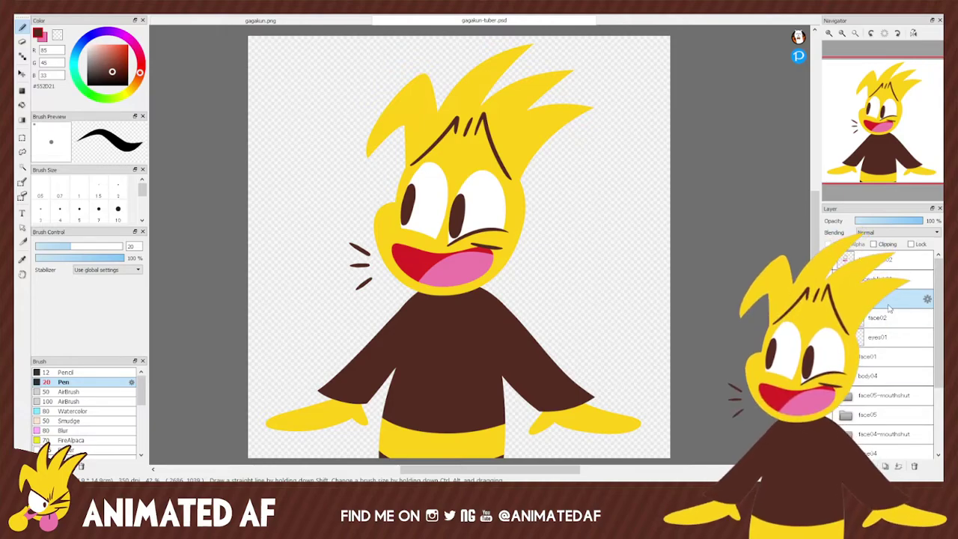
click(845, 299)
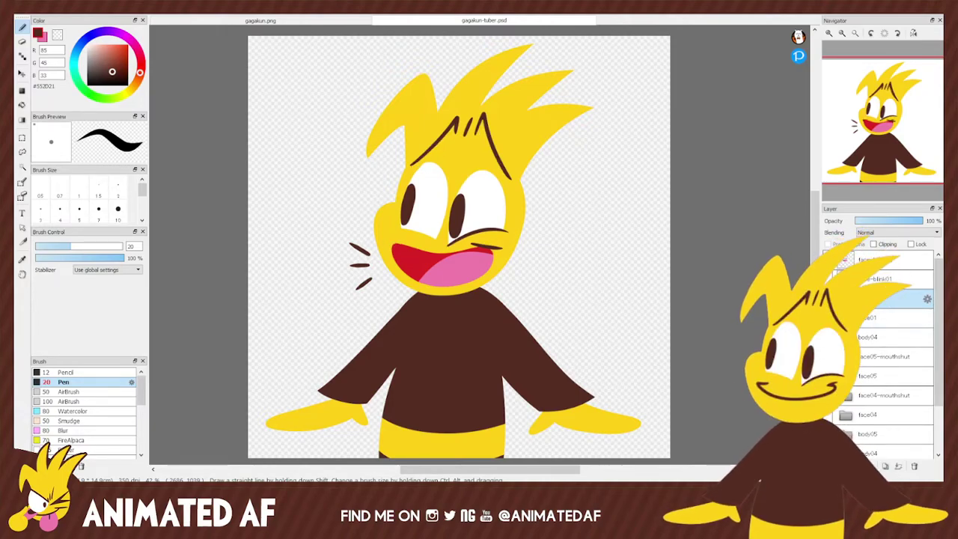
Duplicate the face02 group and lower the original group to 37% opacity as a drawing guide.
click(885, 465)
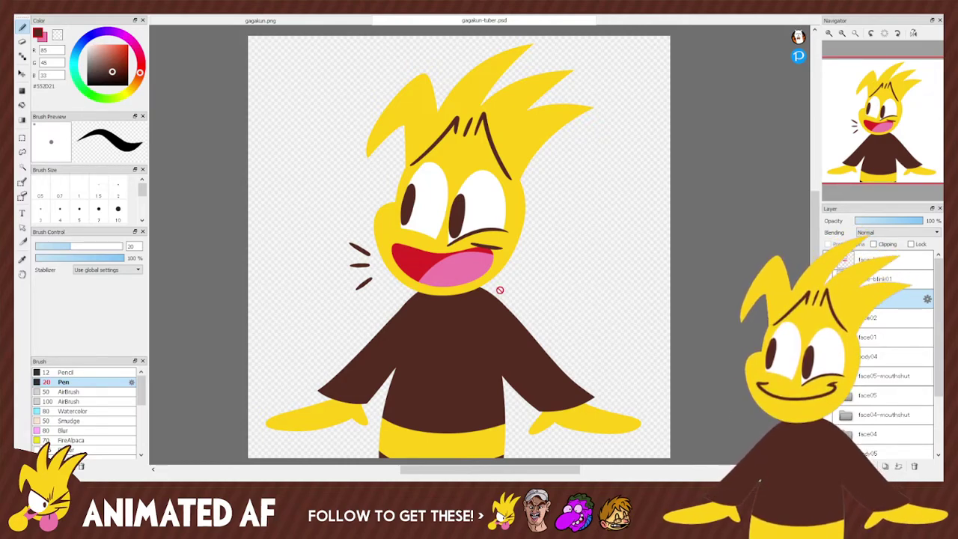
click(891, 317)
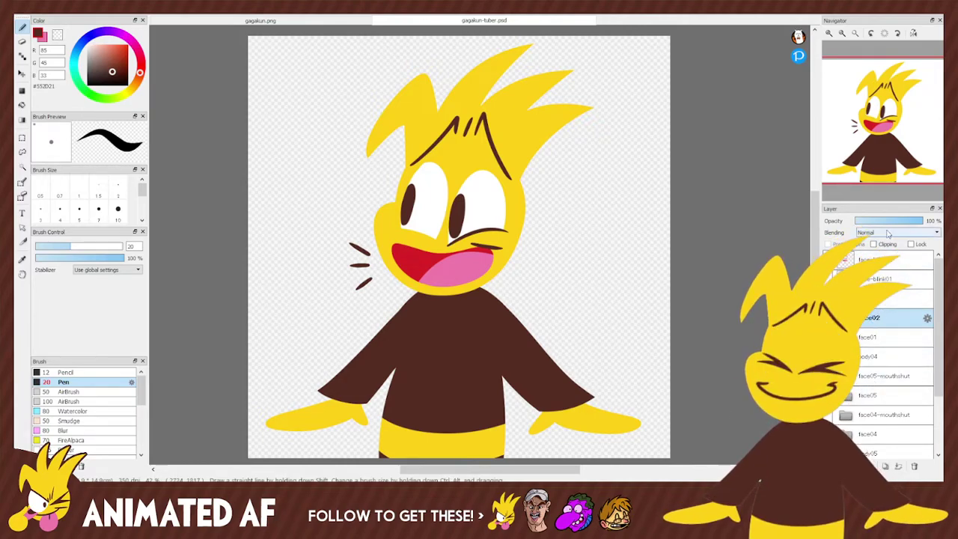
drag(922, 221, 883, 224)
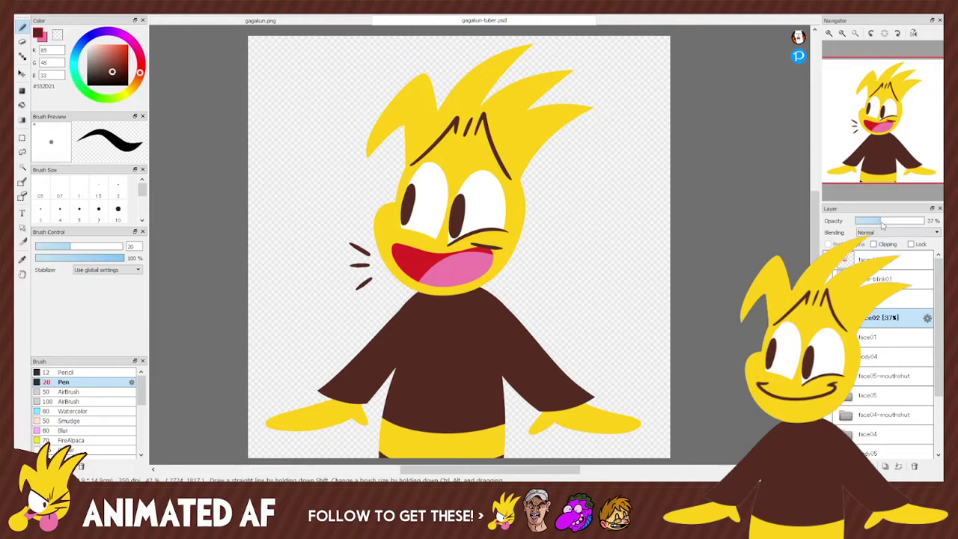
Sample the mouth's red, then erase the open mouth, cheek line and motion lines on the duplicated group's face02 layer.
click(889, 305)
key(alt)
alt+click(430, 251)
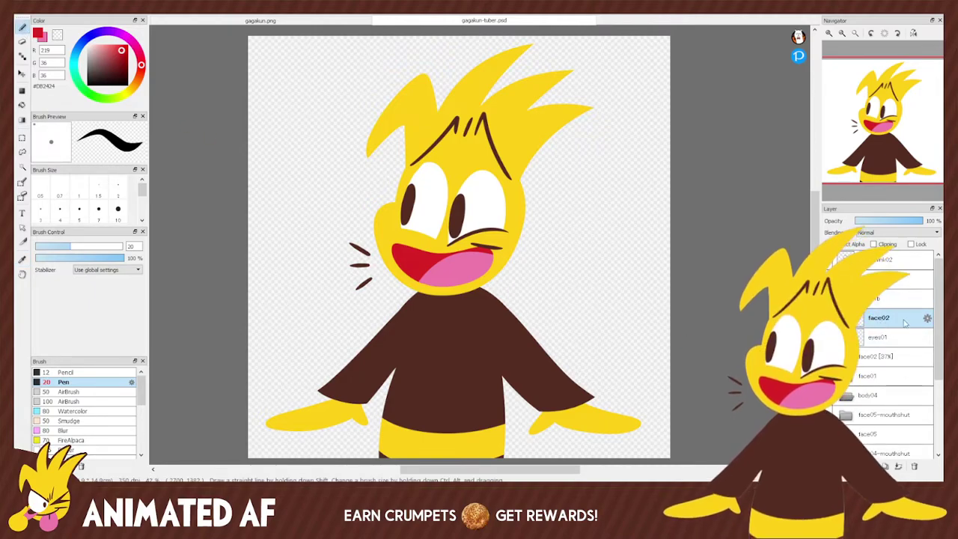
click(829, 33)
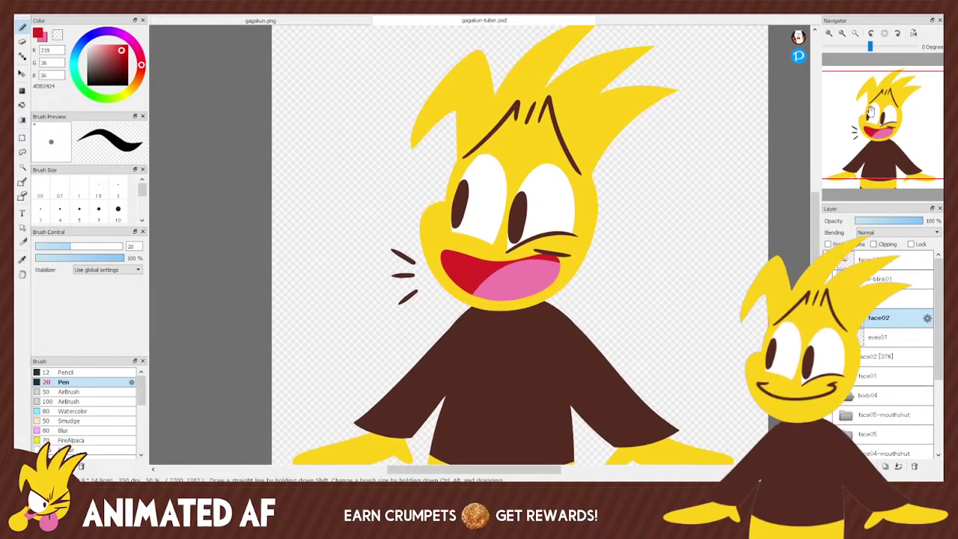
scroll(923, 183, up, 2)
drag(923, 182, 864, 157)
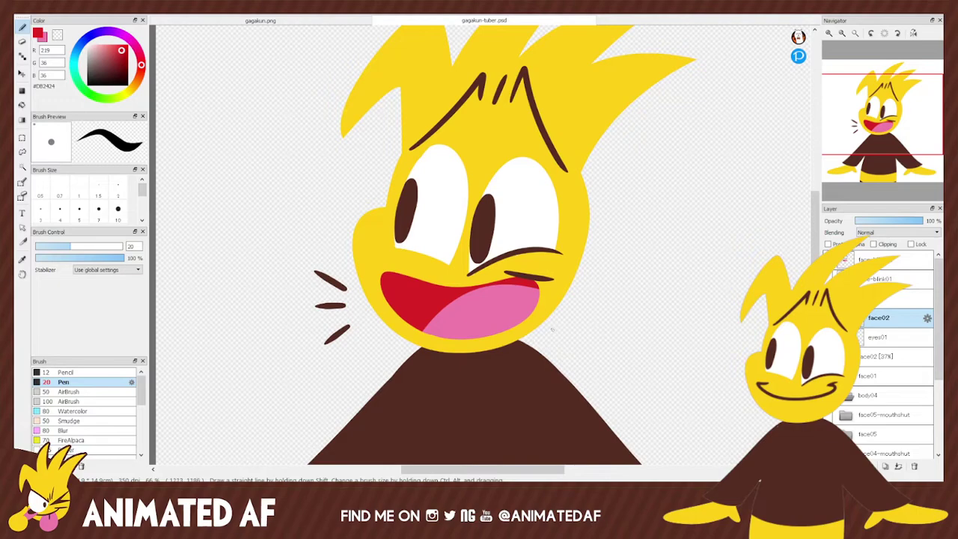
key(e)
mouse_move(506, 276)
mouse_down()
mouse_move(554, 279)
mouse_move(531, 277)
mouse_move(494, 307)
mouse_move(521, 327)
mouse_up()
mouse_move(444, 341)
mouse_down()
mouse_move(413, 338)
mouse_move(437, 305)
mouse_move(467, 291)
mouse_move(397, 295)
mouse_up()
mouse_move(318, 273)
mouse_down()
mouse_move(352, 295)
mouse_move(299, 321)
mouse_move(352, 323)
mouse_up()
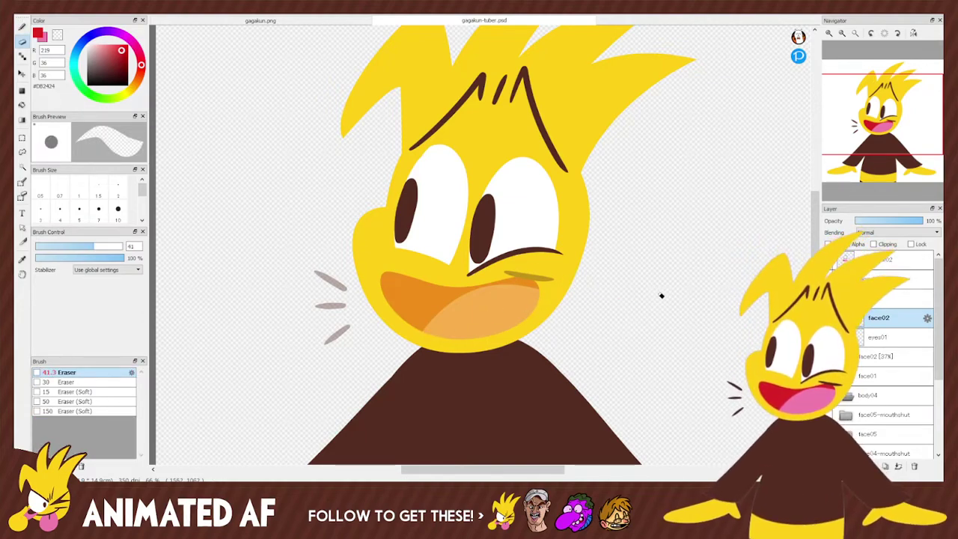
Outline a narrower smiling mouth in red over the faded guide, undoing and redrawing the strokes until the shape closes.
key(b)
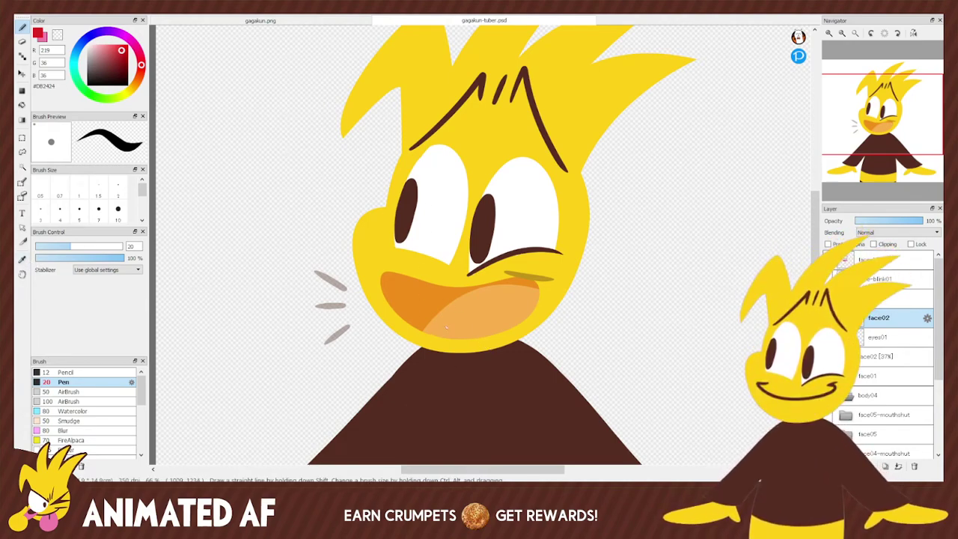
drag(386, 297, 430, 285)
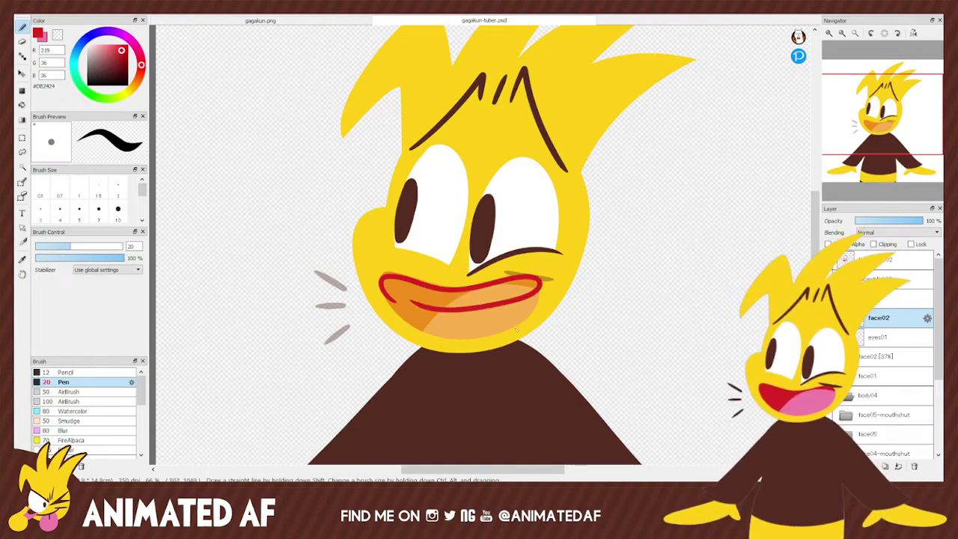
key(ctrl+z)
mouse_move(380, 289)
mouse_down()
mouse_move(402, 313)
mouse_move(531, 284)
mouse_move(404, 322)
mouse_up()
key(ctrl+z)
mouse_move(378, 278)
mouse_down()
mouse_move(509, 281)
mouse_move(536, 307)
mouse_up()
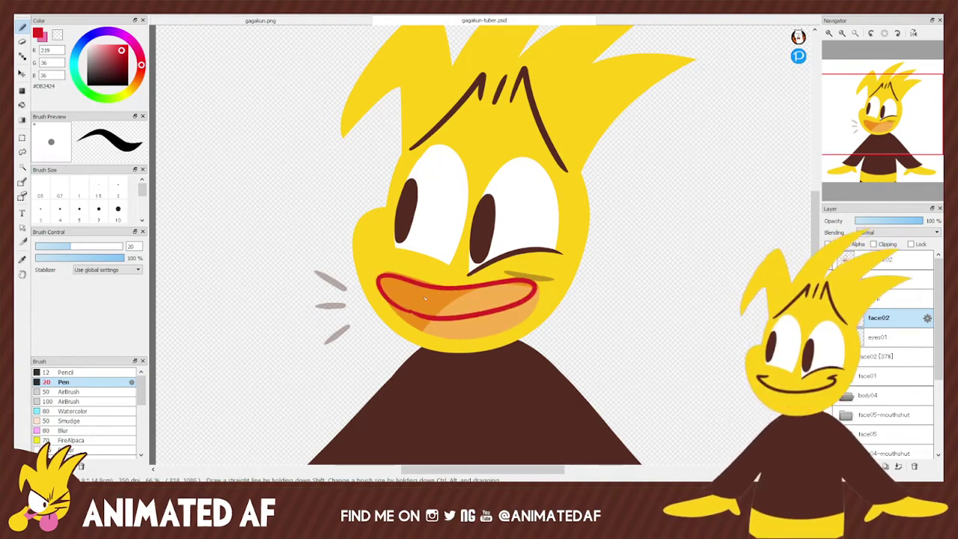
Redo the lower-left stroke to close the narrower mouth's outline, and fill the shape with red #DB2424.
key(ctrl+z)
mouse_move(398, 303)
mouse_down()
mouse_move(512, 277)
mouse_move(395, 308)
mouse_up()
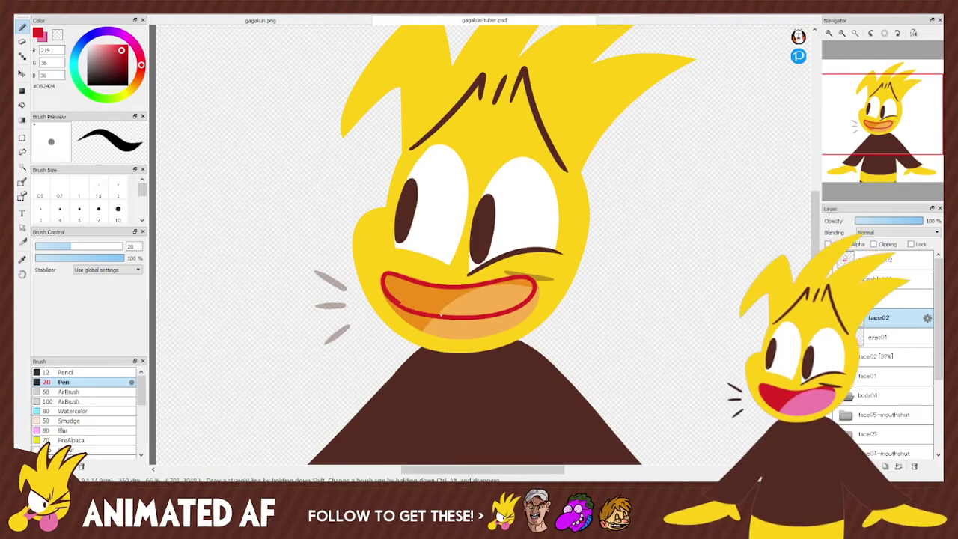
key(g)
click(490, 305)
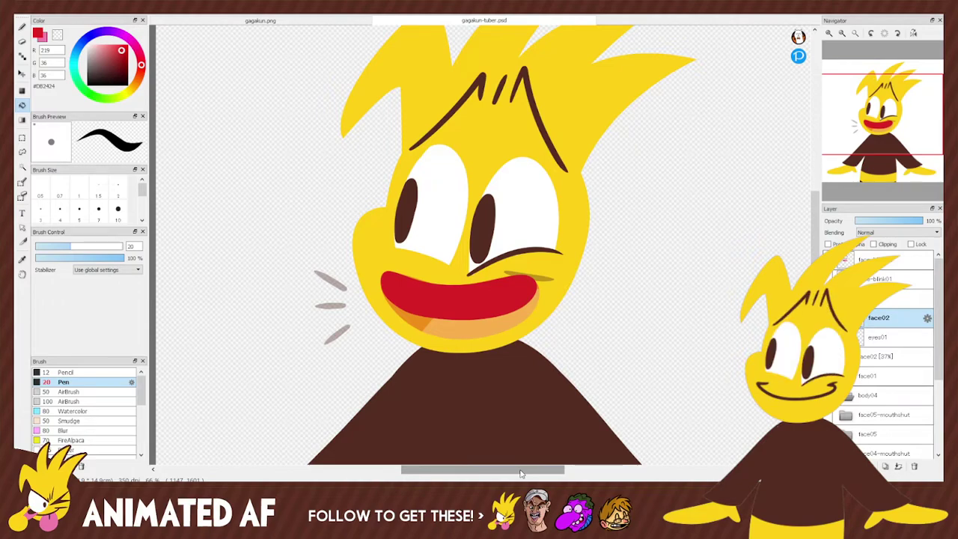
Erase along the red mouth's lower edge to slim and smooth its curve, undoing and redoing the trim.
key(e)
mouse_move(380, 288)
mouse_down()
mouse_move(454, 320)
mouse_move(537, 311)
mouse_up()
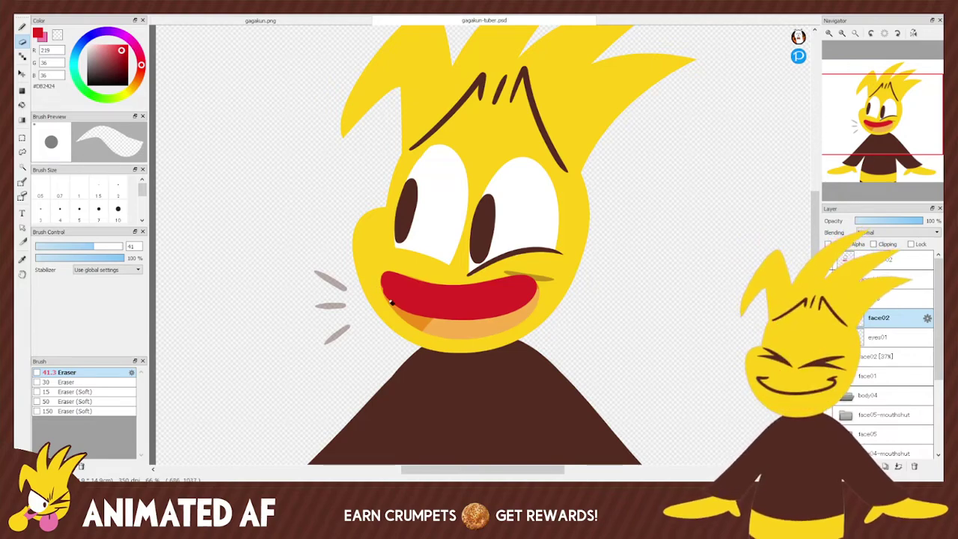
drag(383, 293, 523, 303)
key(ctrl+z)
drag(381, 297, 563, 304)
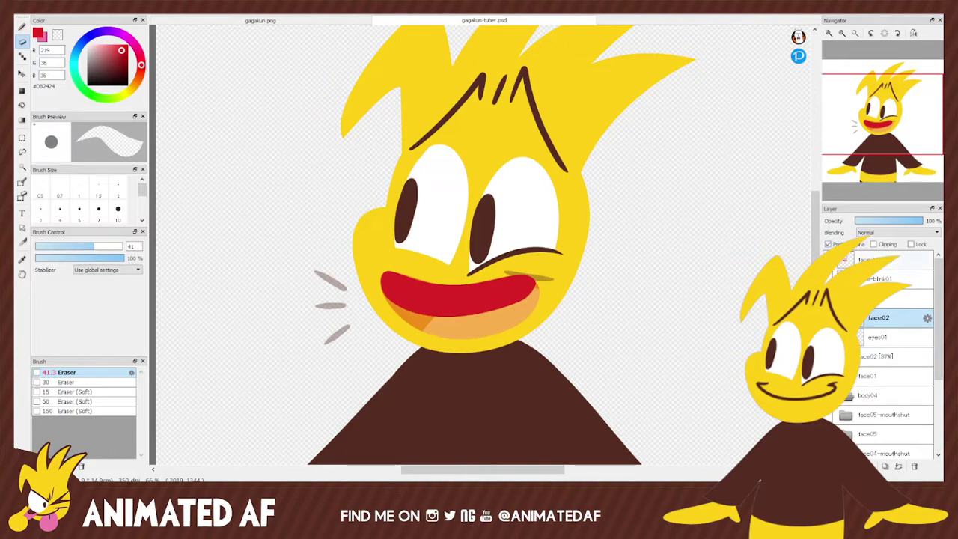
Sample the tongue's pink from the original mouth and paint the tongue inside the narrower mouth, redoing strokes until it is solid.
key(i)
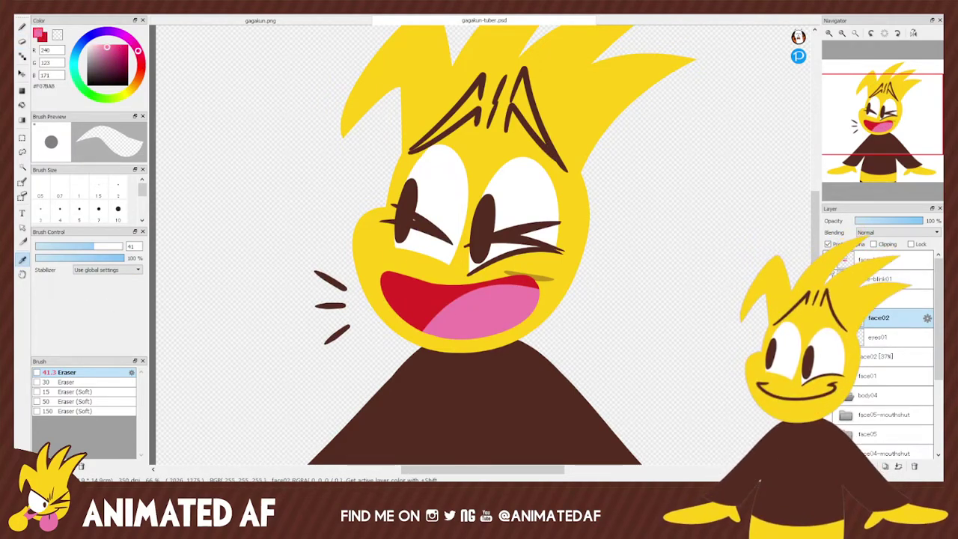
click(834, 274)
key(b)
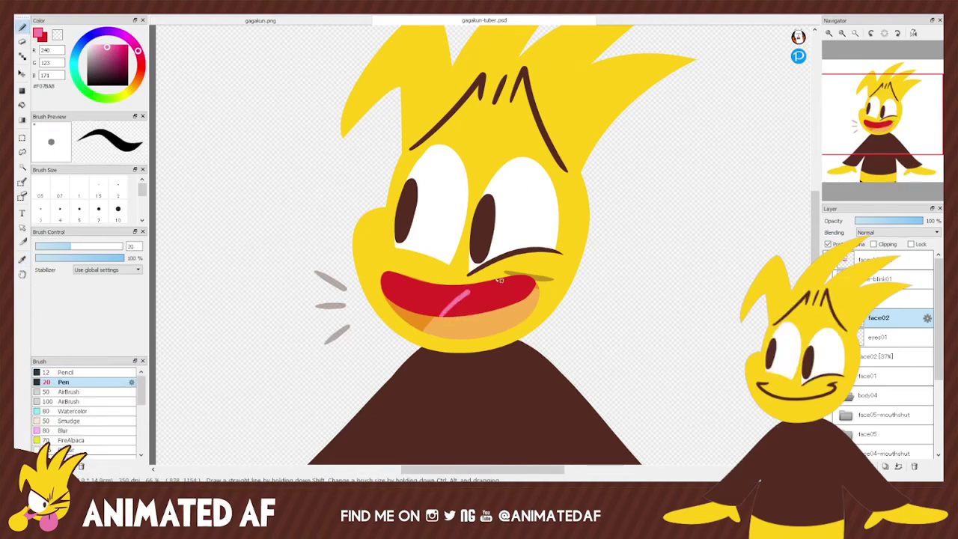
key(ctrl+z)
drag(442, 320, 524, 278)
key(ctrl+z)
drag(438, 316, 524, 279)
drag(445, 315, 523, 281)
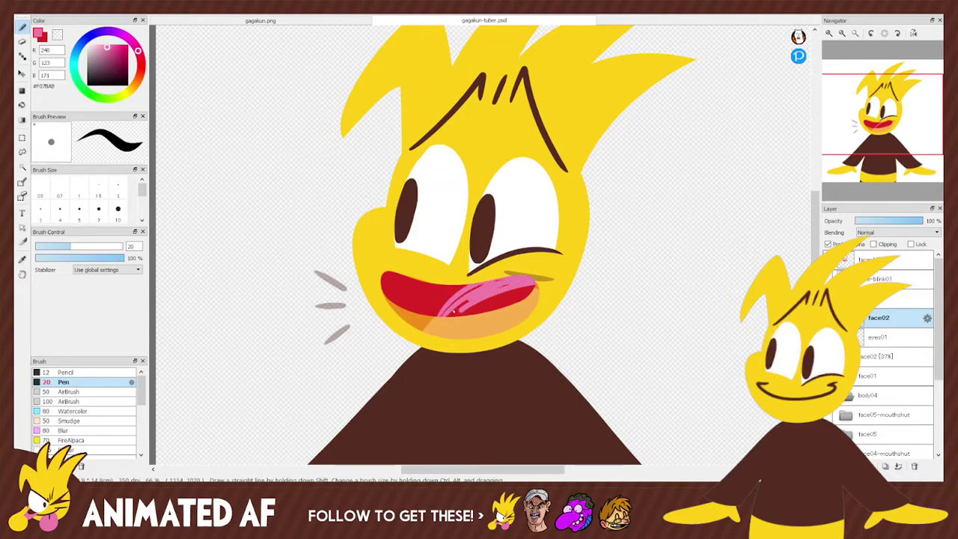
drag(513, 280, 487, 313)
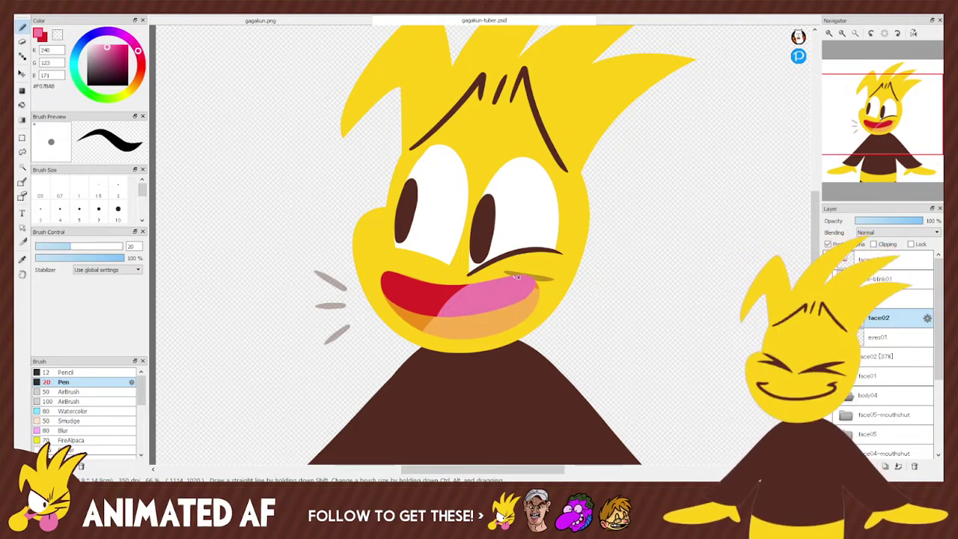
Lasso the narrower mouth, move it slightly down on the face, and clear the selection.
key(e)
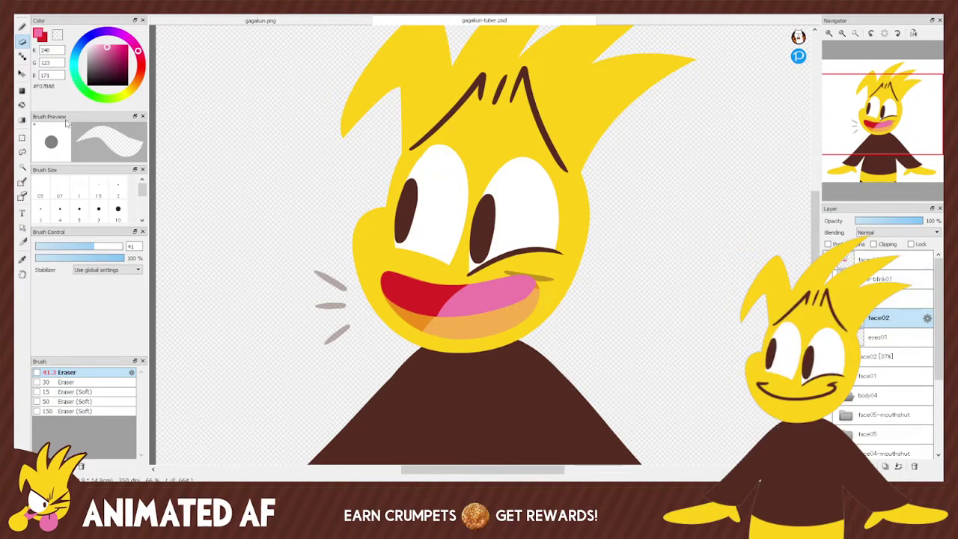
click(23, 152)
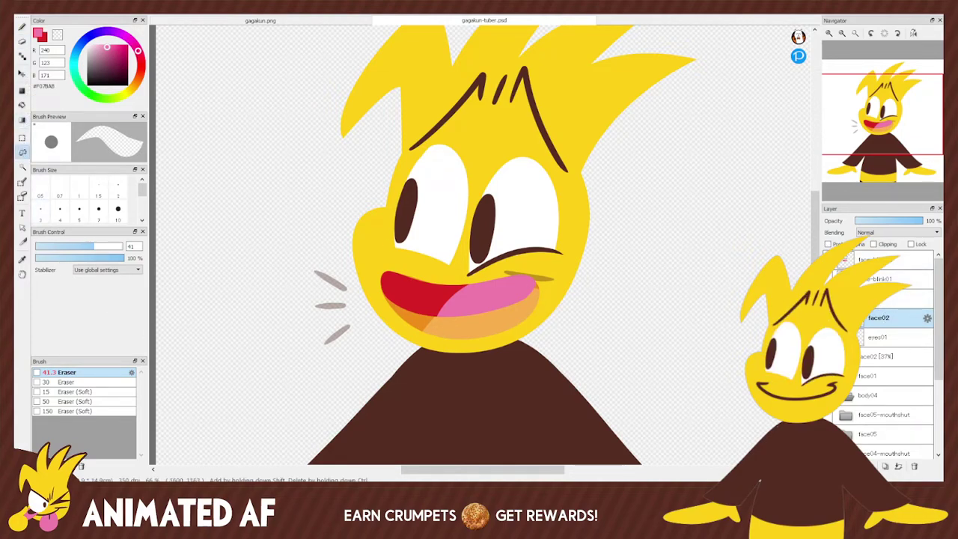
drag(376, 271, 374, 292)
mouse_move(461, 284)
mouse_down()
mouse_move(497, 271)
mouse_move(552, 278)
mouse_move(376, 273)
mouse_up()
click(22, 74)
drag(521, 293, 520, 296)
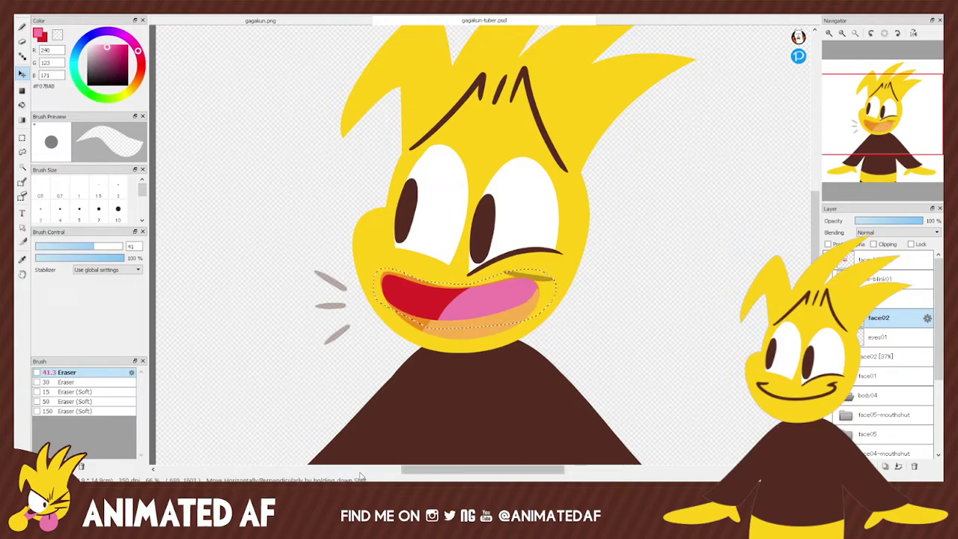
click(22, 152)
key(ctrl+d)
Sample the dark brown #552D21 and draw the short cheek line above the mouth's right corner, redoing the first stroke.
click(22, 258)
click(423, 379)
key(b)
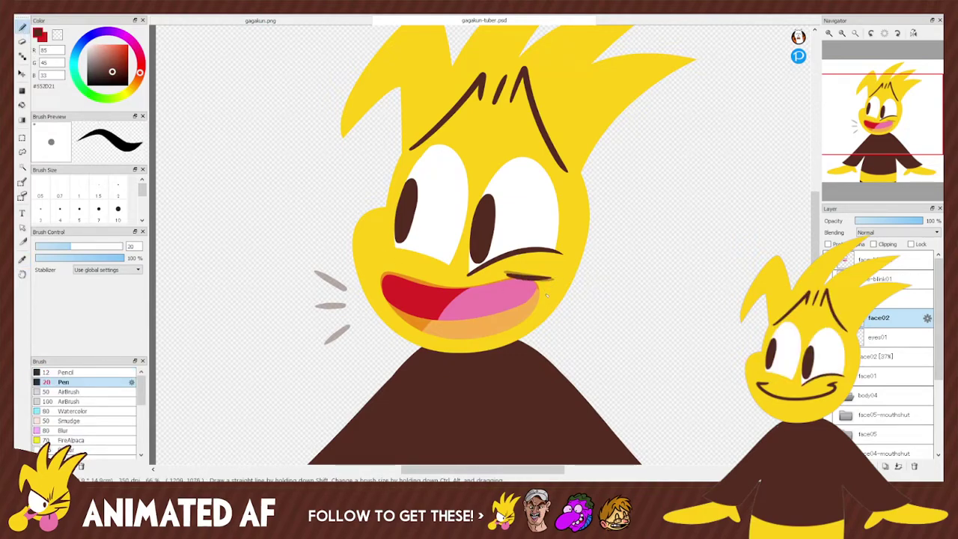
key(ctrl+z)
drag(506, 277, 557, 281)
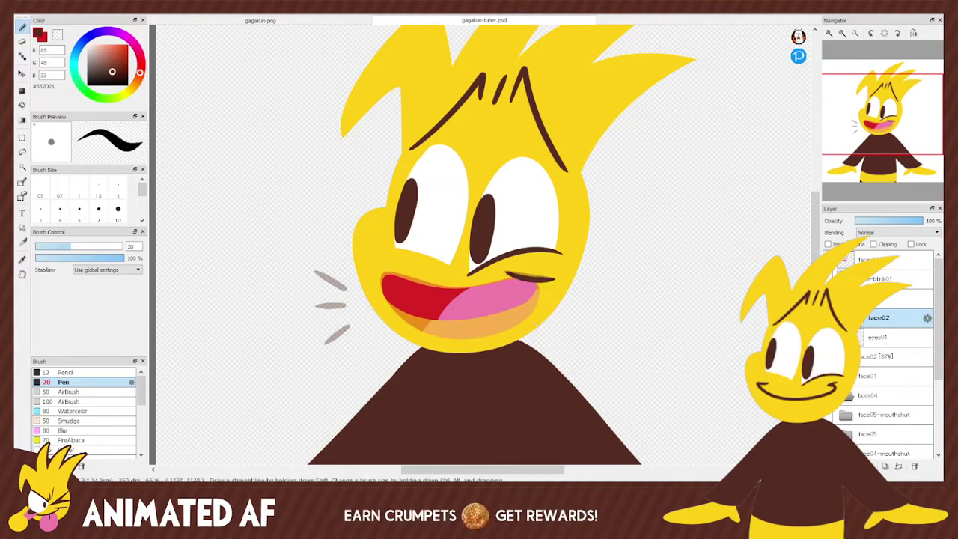
Hide the faded face02 guide and trim the tongue's right end and lower edge with the eraser.
key(e)
click(862, 356)
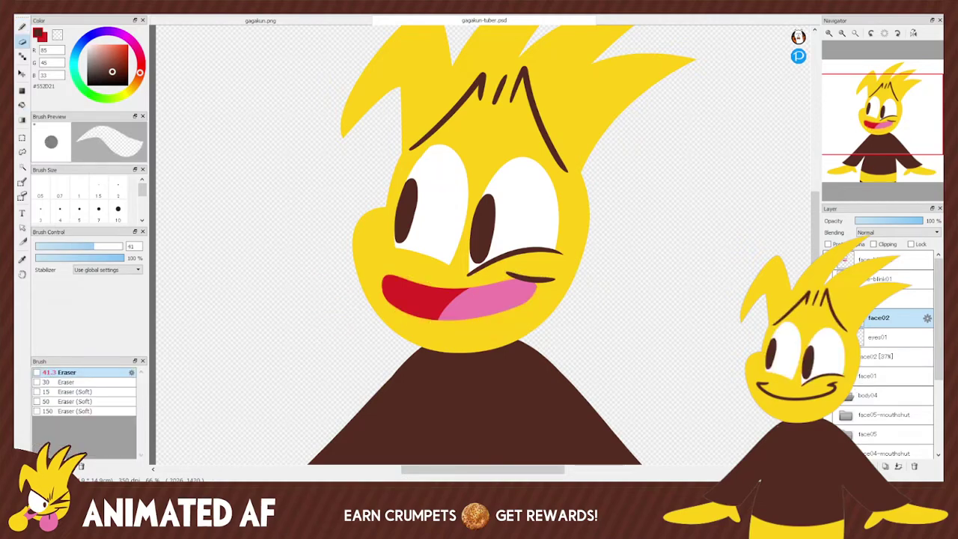
click(862, 356)
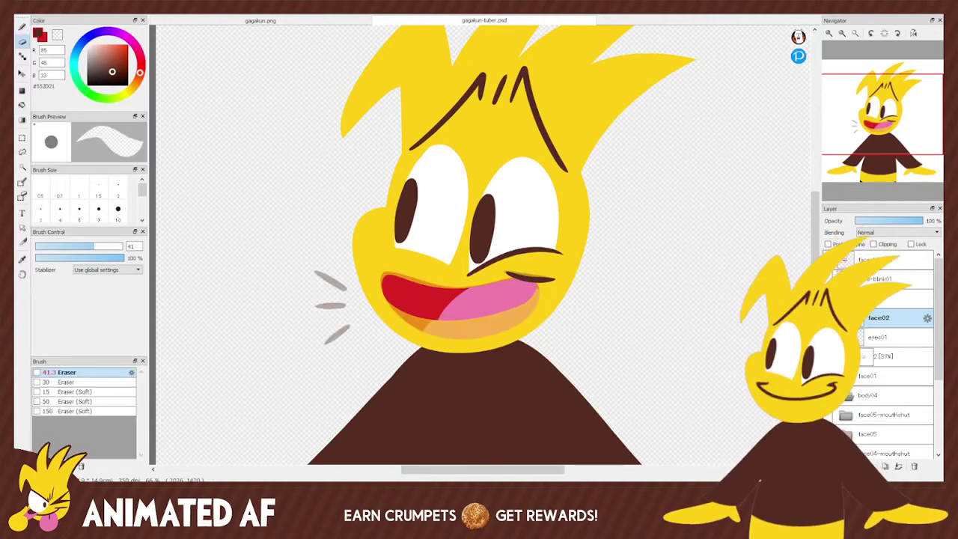
click(862, 356)
key(g)
key(e)
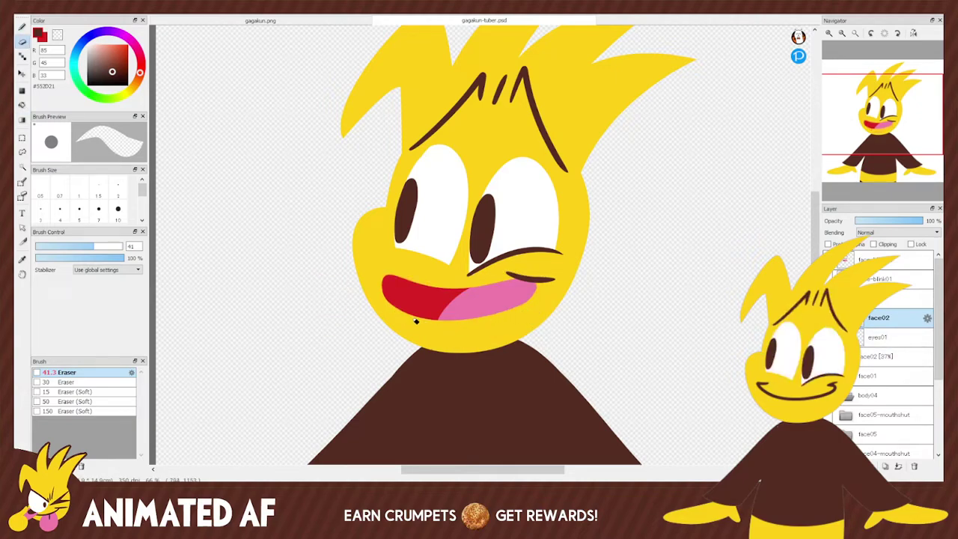
drag(415, 321, 571, 290)
key(ctrl+z)
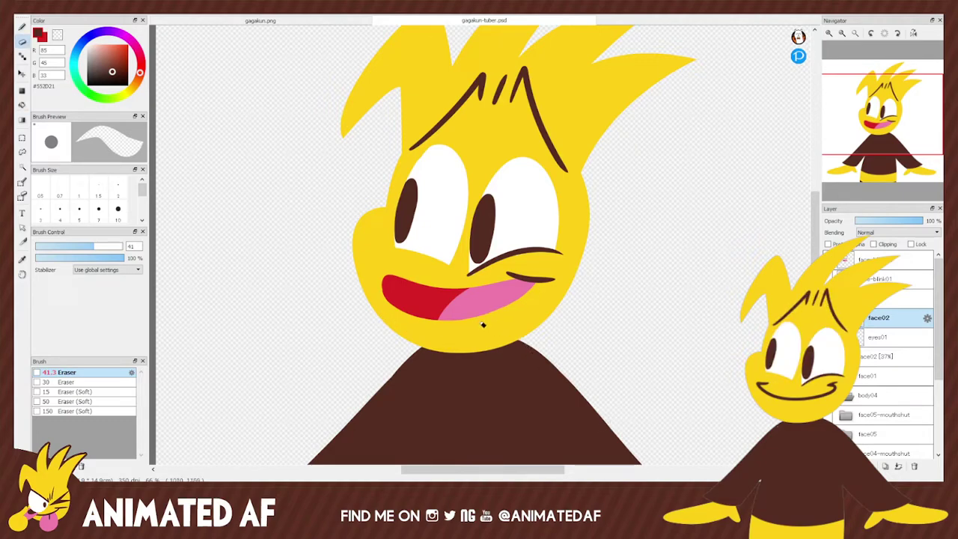
Rotate the canvas view about 83 degrees, trim the mouth's lower edge with the eraser, and reset the rotation.
mouse_move(880, 55)
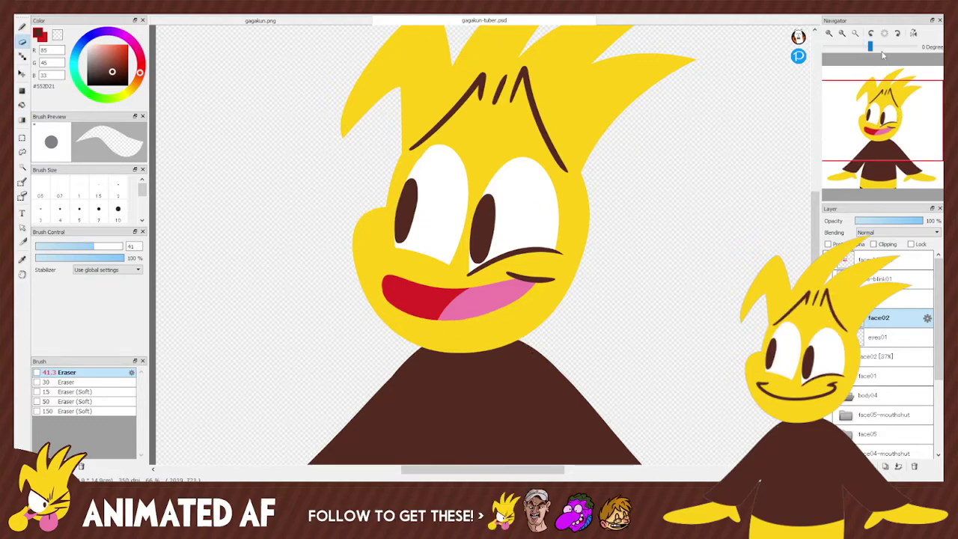
drag(871, 51, 894, 48)
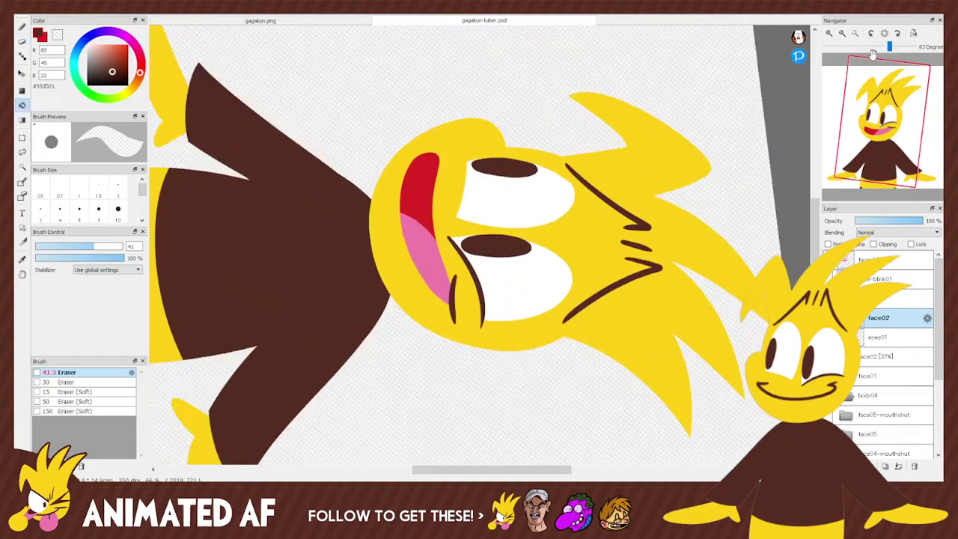
drag(404, 246, 500, 114)
key(ctrl+z)
drag(404, 245, 479, 125)
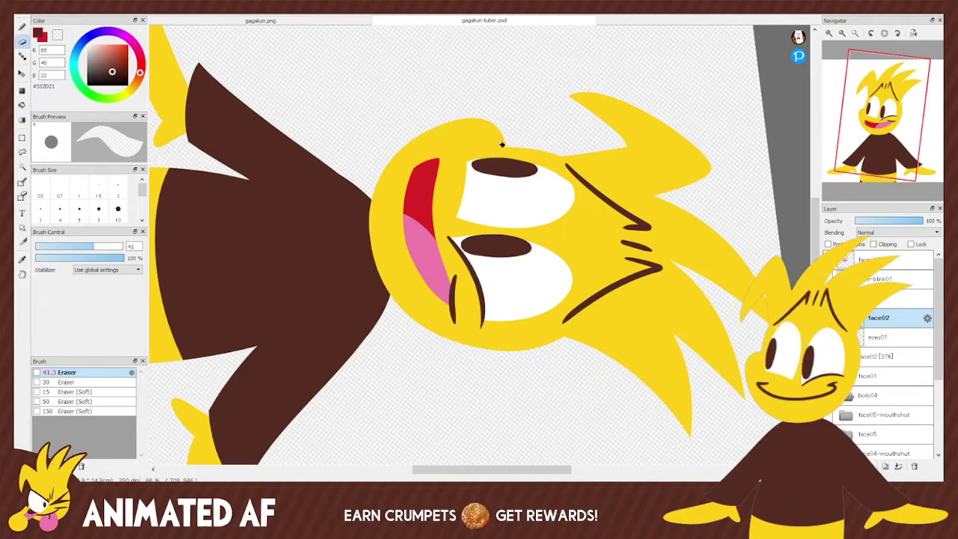
click(883, 33)
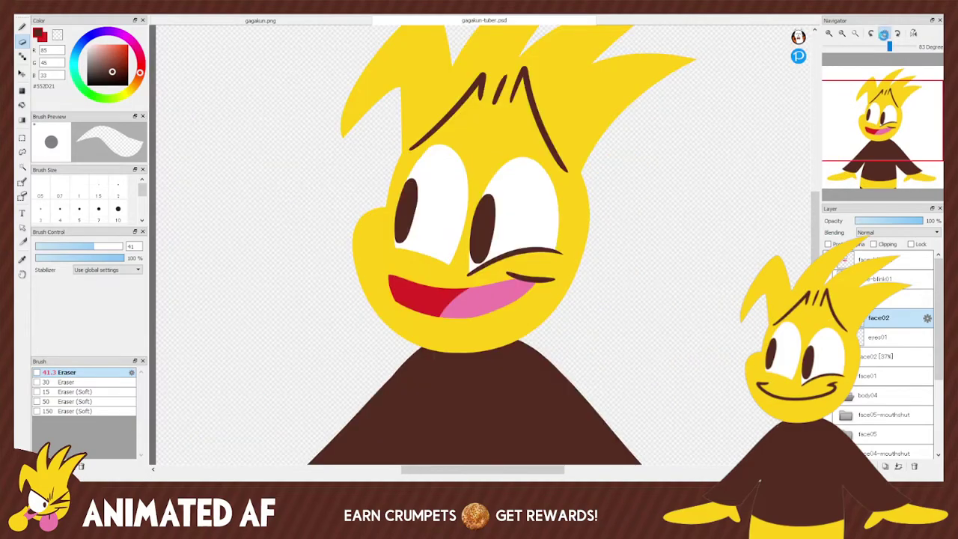
Rework the mouth's left corner with the eraser, undoing excess trims, and show the faded face02 guide again.
key(g)
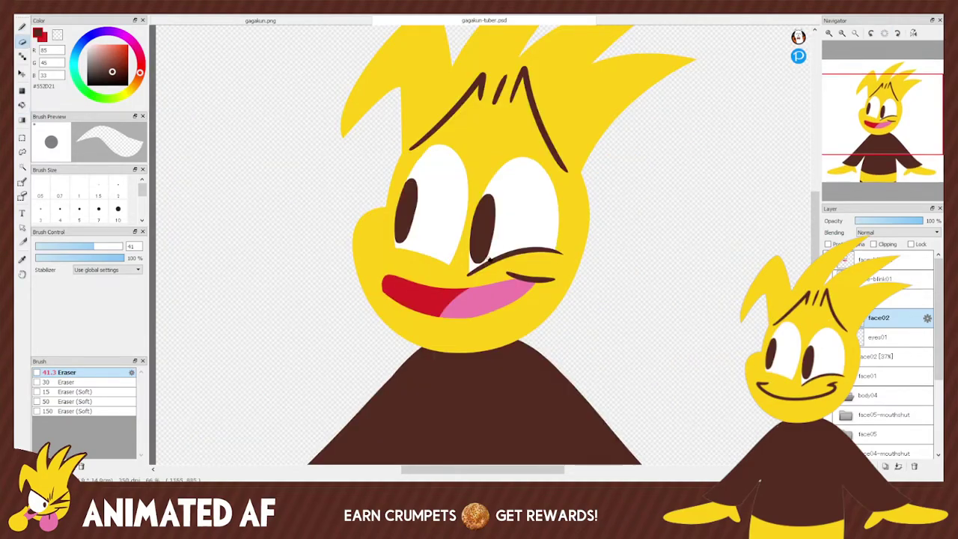
key(e)
key(g)
key(e)
key(g)
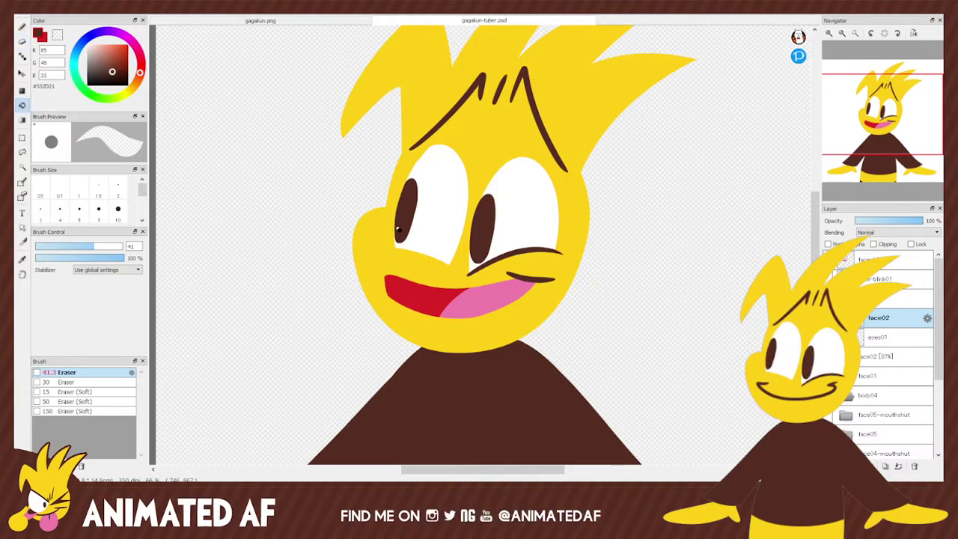
key(e)
key(ctrl+z)
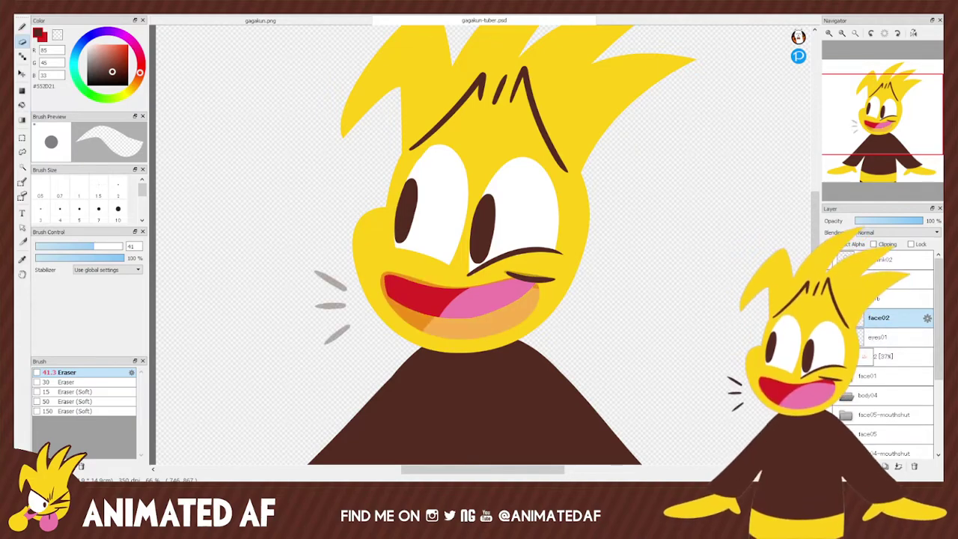
Draw three shorter brown motion lines beside the mouth over the inner ends of the guide's lines.
key(b)
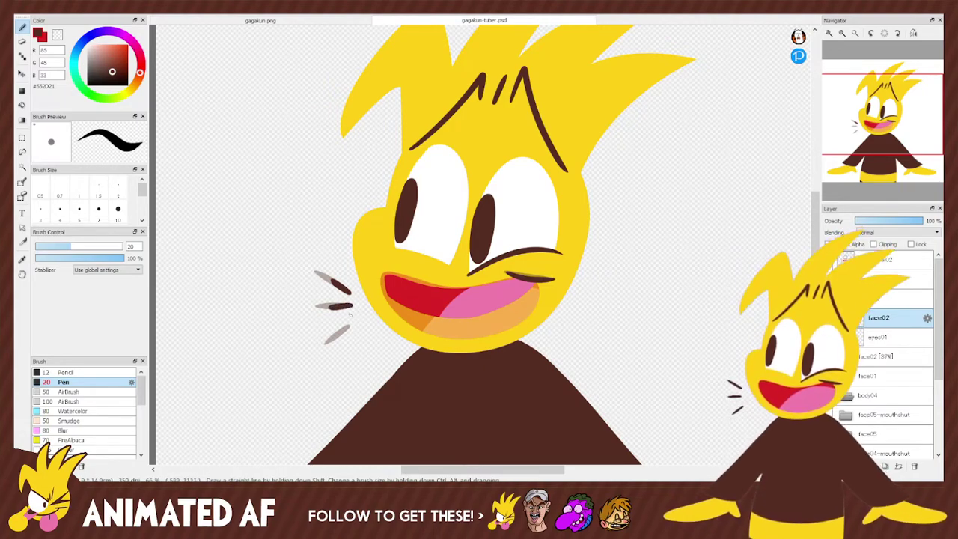
drag(350, 325, 331, 339)
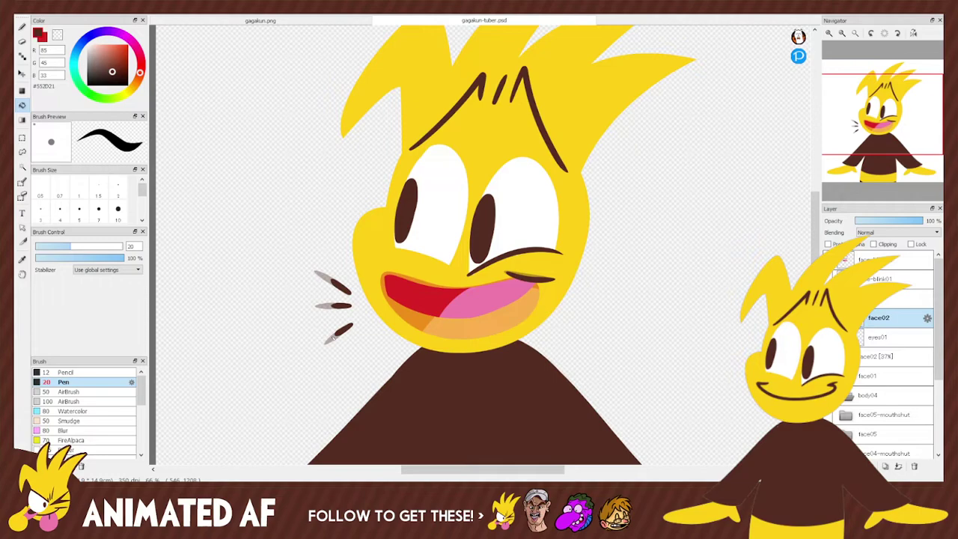
key(e)
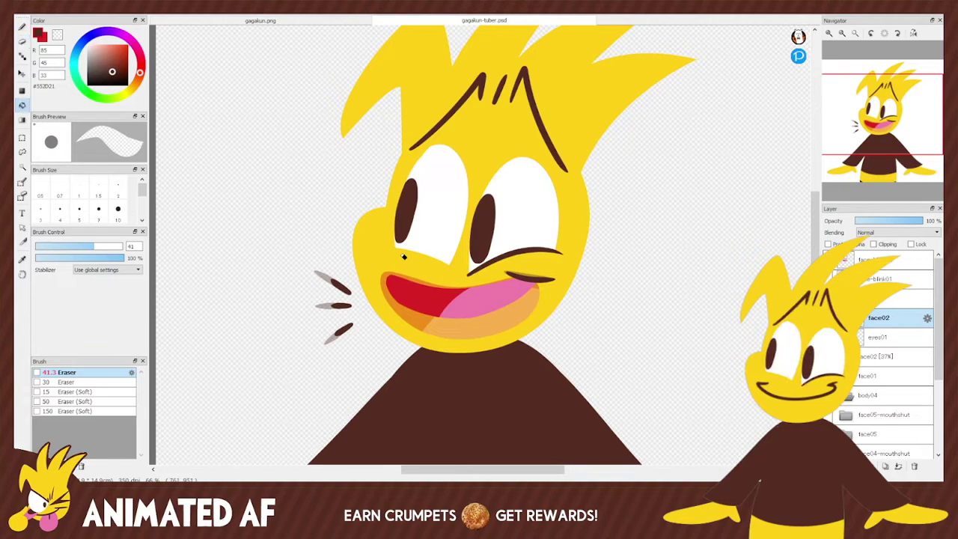
Hide the original face02 group, compare both mouths by switching its visibility, and restore its opacity to 100%.
click(868, 357)
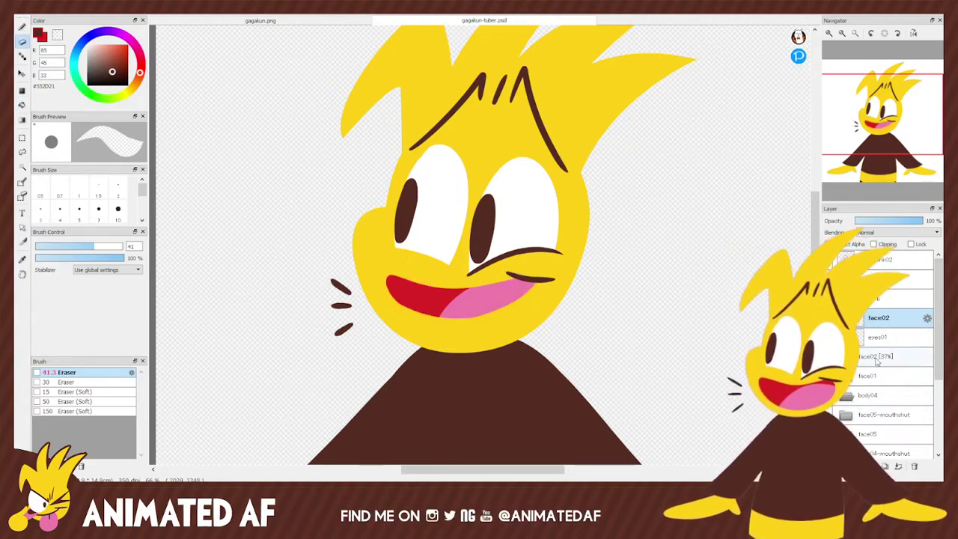
click(870, 358)
click(827, 357)
click(828, 357)
click(827, 357)
click(827, 357)
key(g)
key(e)
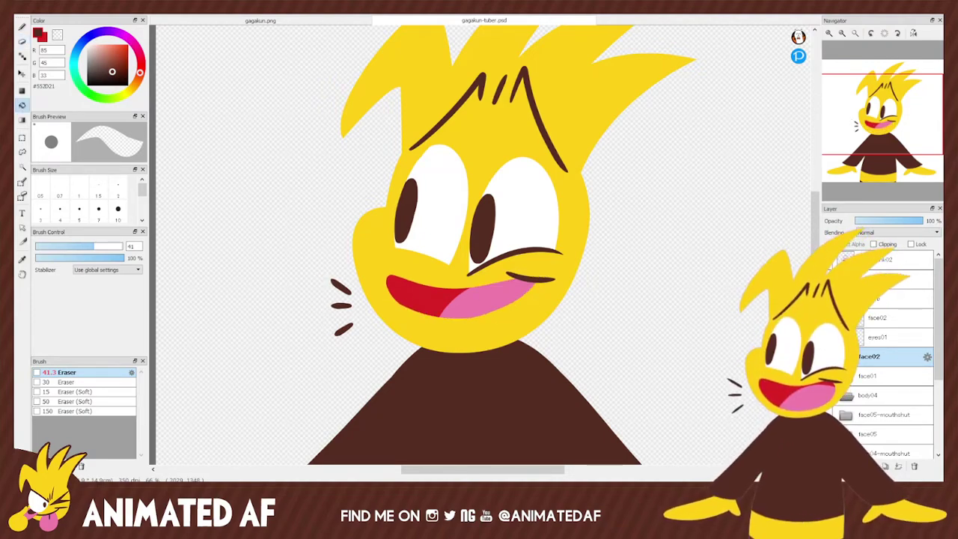
Lasso the narrower mouth and motion lines on the face02 copy, and show and duplicate the squinting blink02 face.
mouse_move(889, 60)
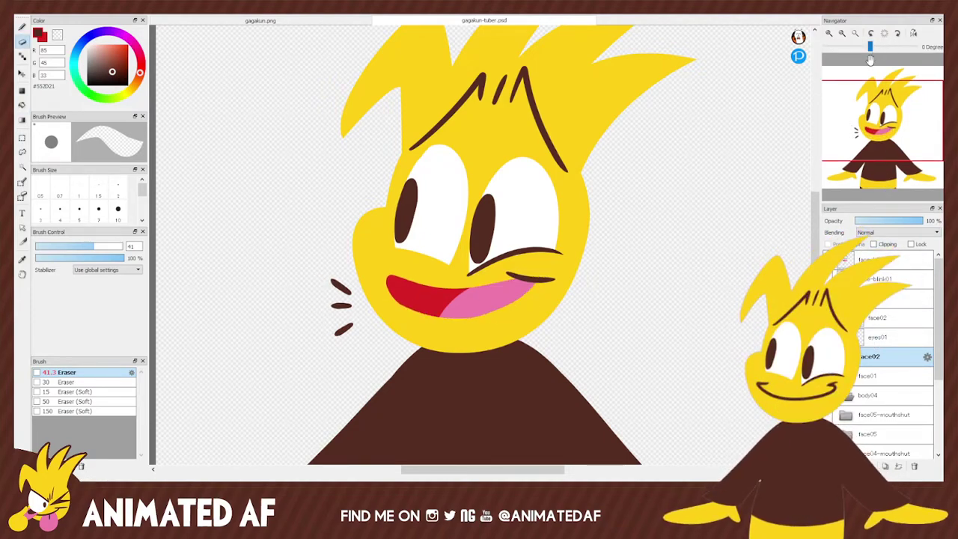
click(841, 35)
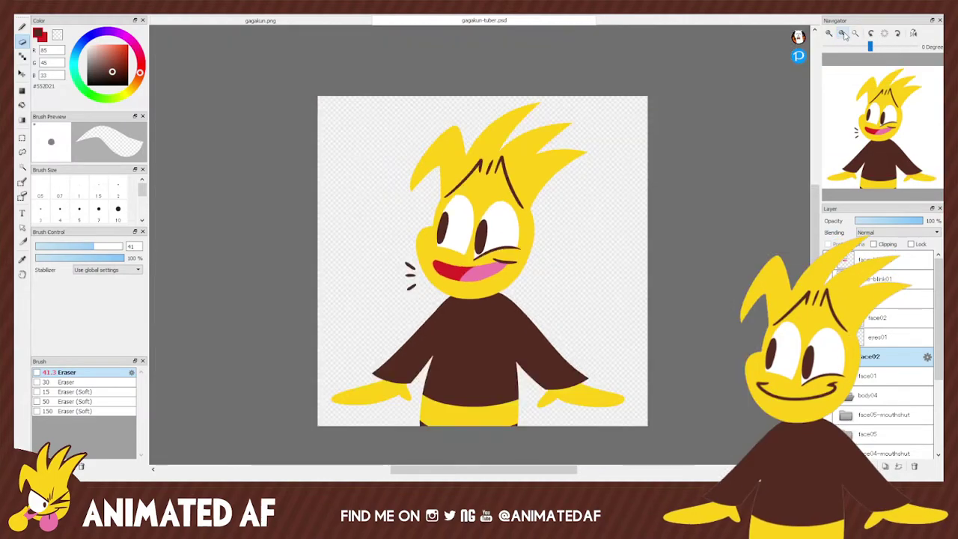
click(902, 321)
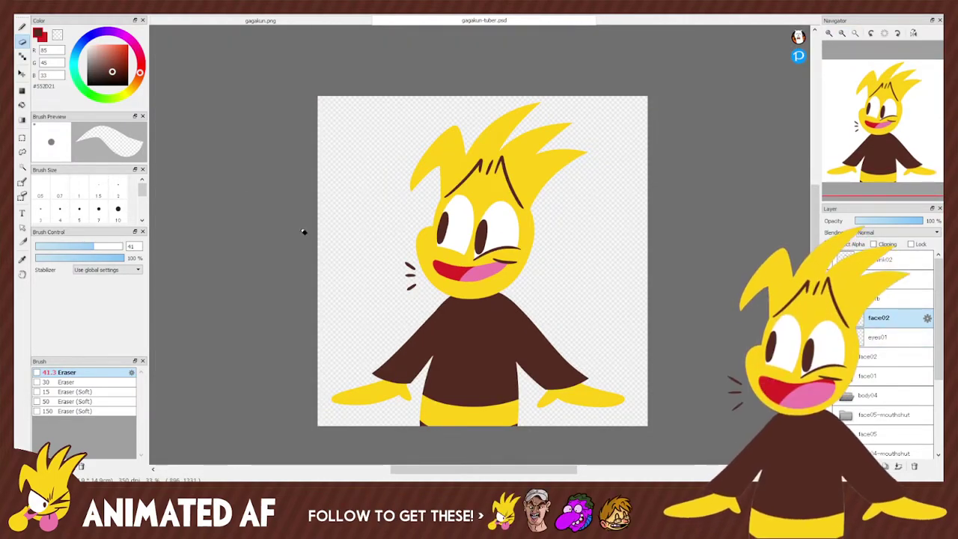
key(l)
mouse_move(413, 287)
mouse_down()
mouse_move(396, 257)
mouse_move(446, 256)
mouse_move(474, 270)
mouse_move(520, 256)
mouse_move(528, 271)
mouse_move(445, 291)
mouse_up()
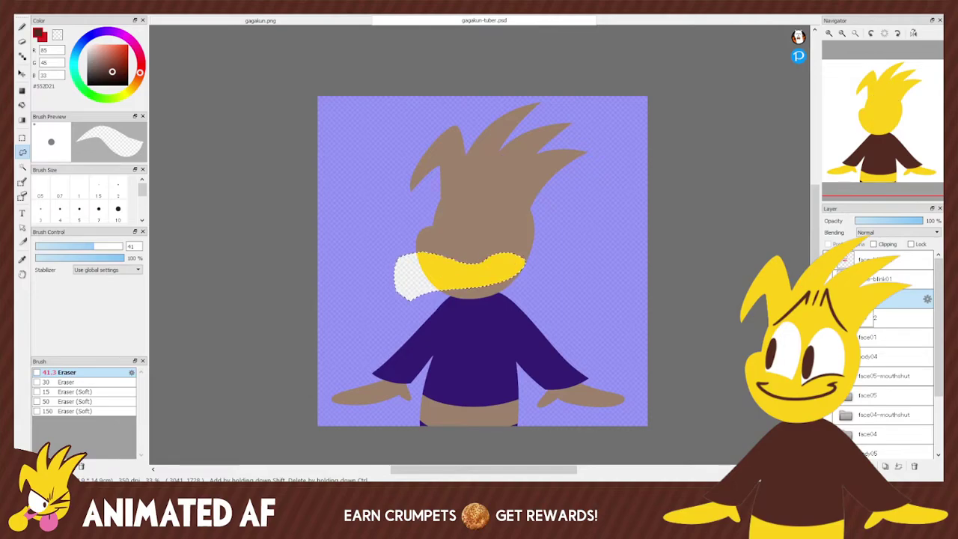
click(887, 261)
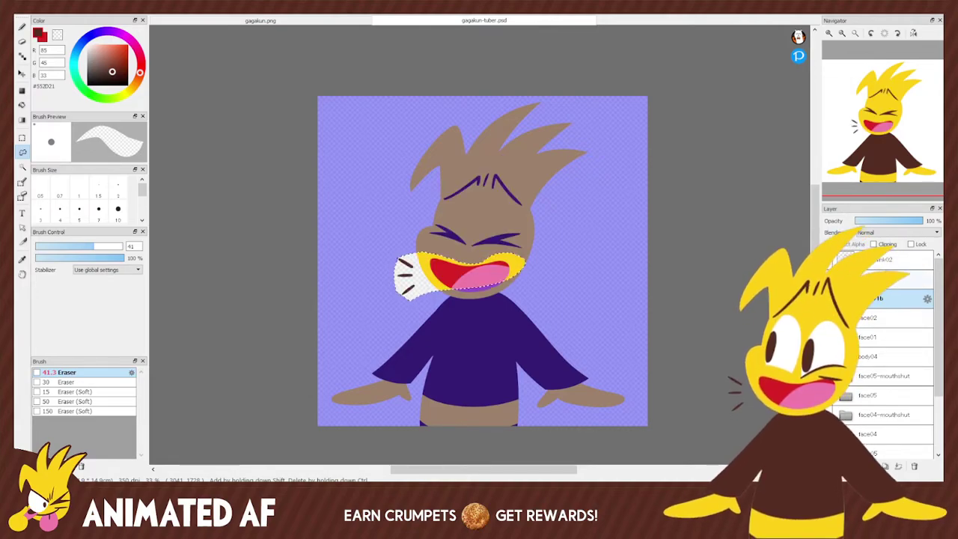
click(885, 465)
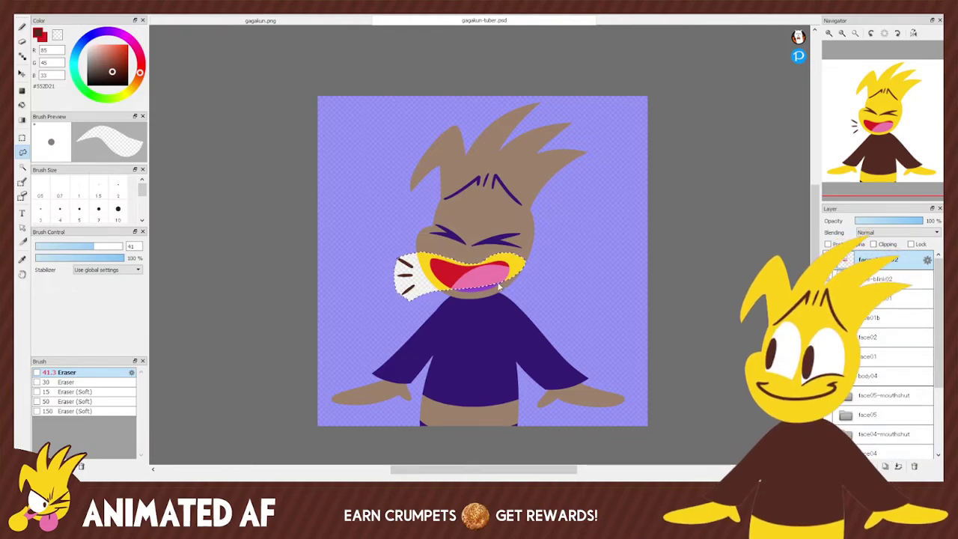
Name the duplicated blink face face-blink01b, paste the narrower mouth and motion lines above it, and clear the selection.
key(v)
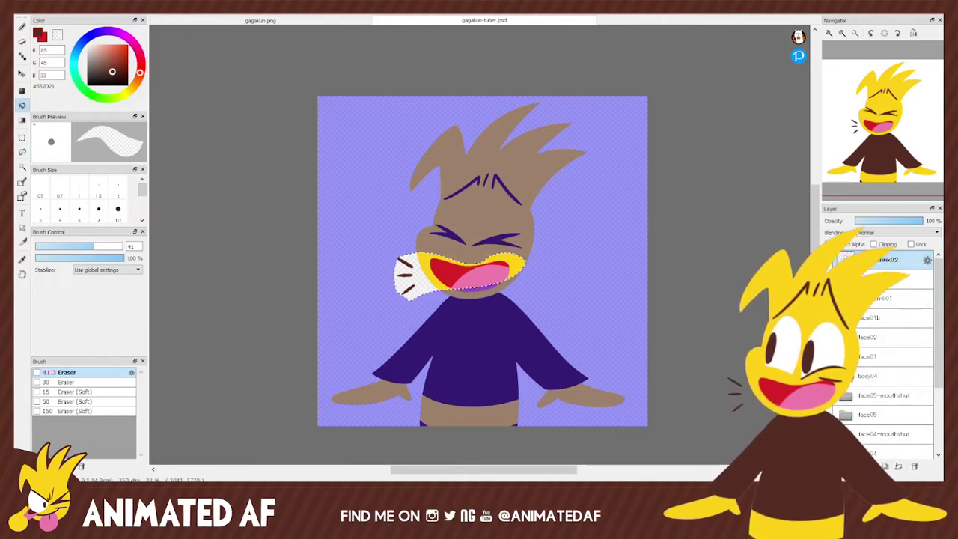
key(e)
key(ctrl+plus)
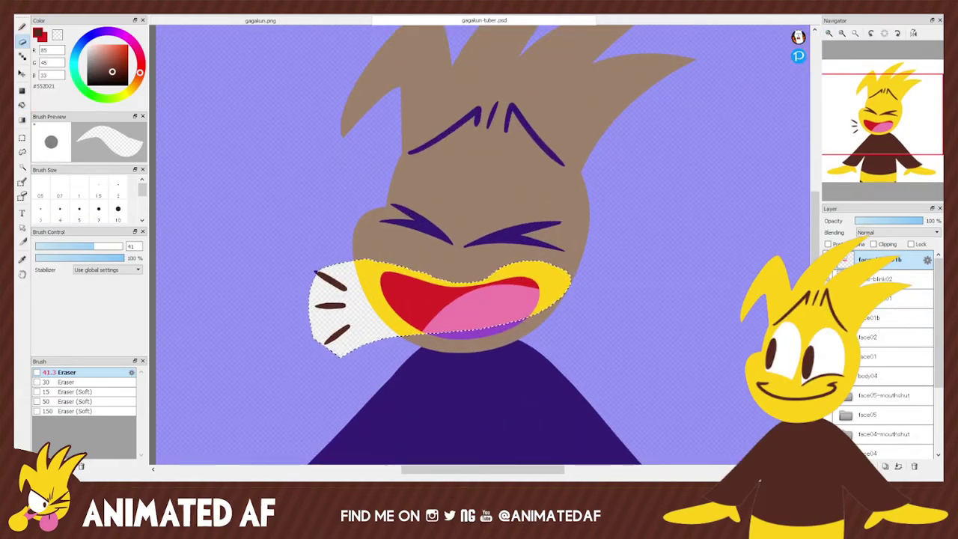
key(ctrl+v)
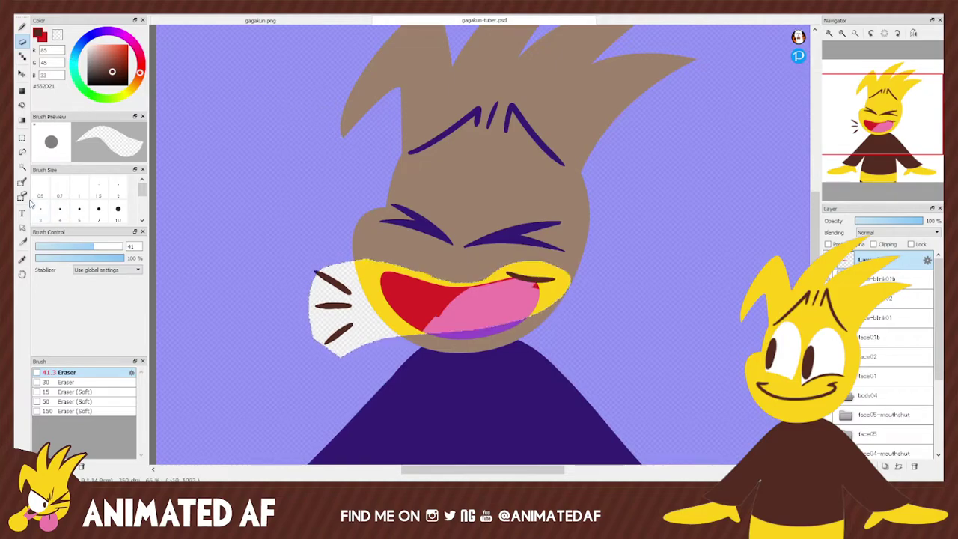
click(24, 152)
key(ctrl+d)
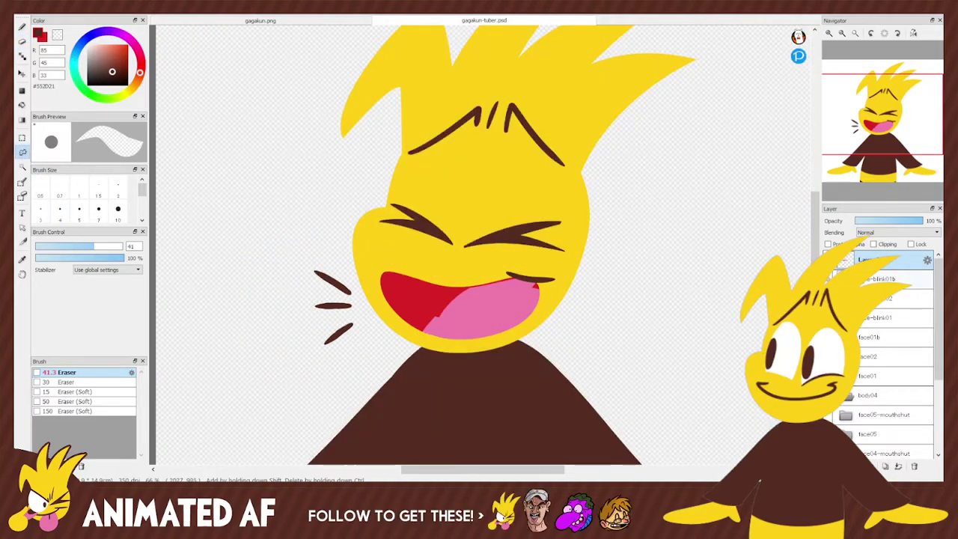
Erase the wide mouth and its three motion lines from the face-blink01b layer with the pasted mouth hidden.
click(887, 279)
key(v)
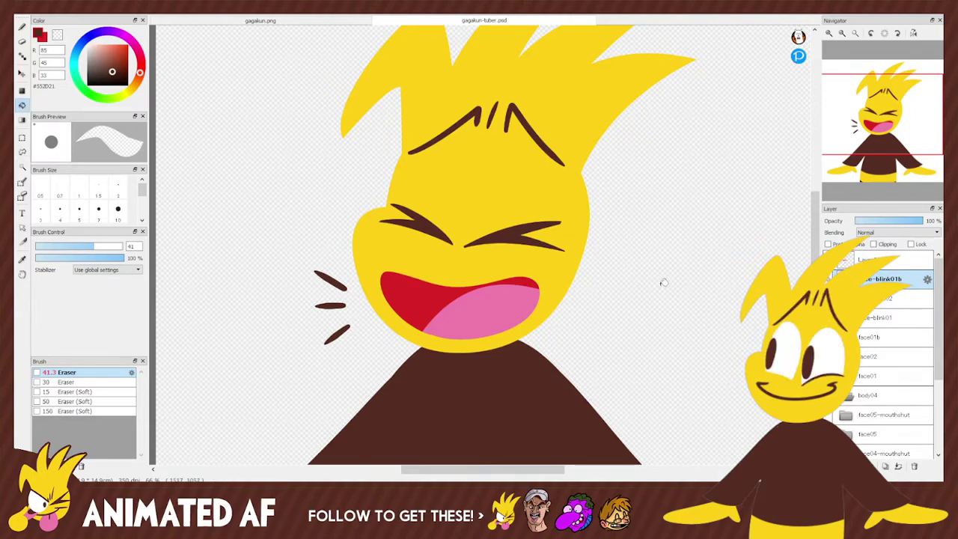
key(e)
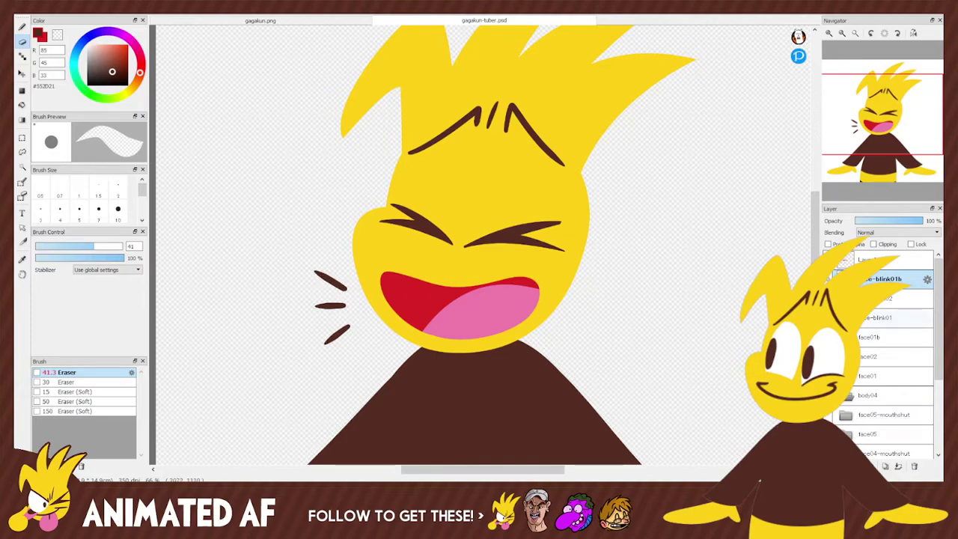
mouse_move(314, 274)
mouse_down()
mouse_move(346, 290)
mouse_move(346, 307)
mouse_up()
mouse_move(349, 326)
mouse_down()
mouse_move(324, 353)
mouse_move(334, 337)
mouse_up()
mouse_move(381, 275)
mouse_down()
mouse_move(424, 267)
mouse_move(386, 320)
mouse_move(507, 271)
mouse_move(538, 271)
mouse_move(566, 317)
mouse_up()
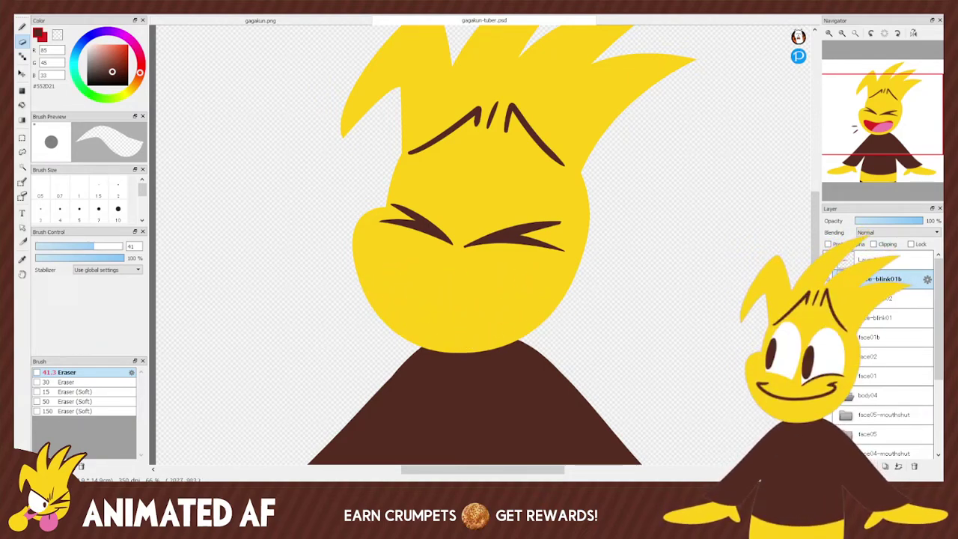
Show the pasted narrower mouth over the cleared squinting face and merge it down into face-blink01b.
key(ctrl+z)
key(ctrl+z)
key(ctrl+z)
key(ctrl+z)
key(ctrl+z)
key(ctrl+z)
key(ctrl+z)
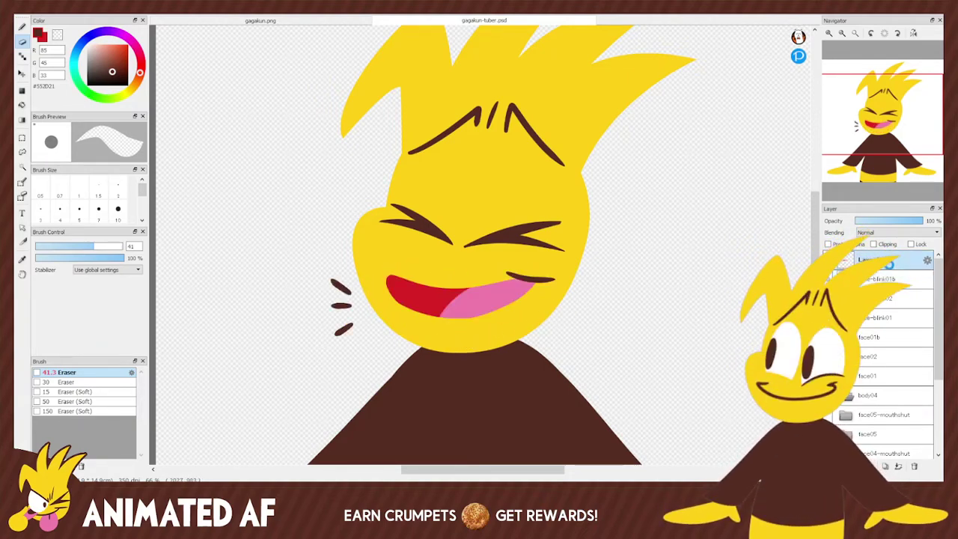
click(897, 467)
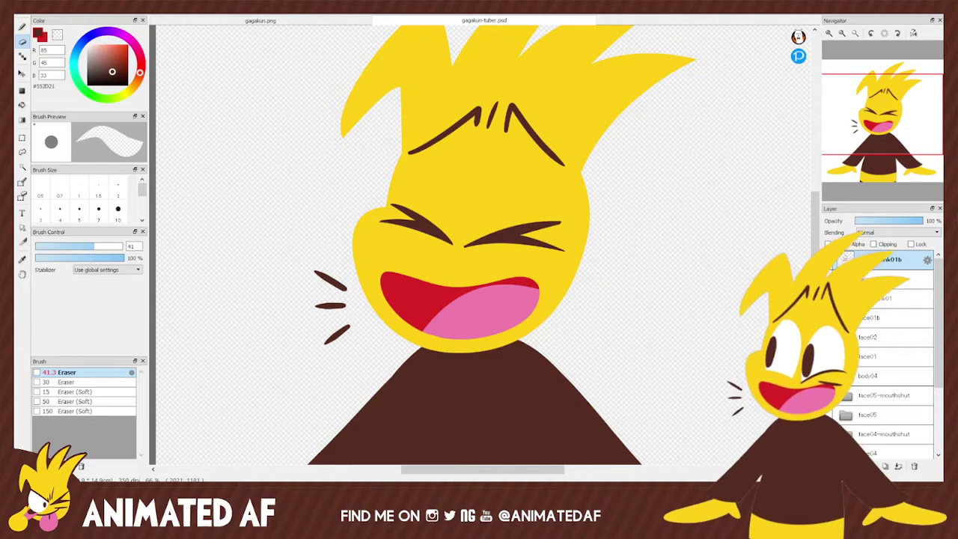
Compare the narrow-mouth and wide-mouth blink faces by switching their visibility.
key(Delete)
key(ctrl+z)
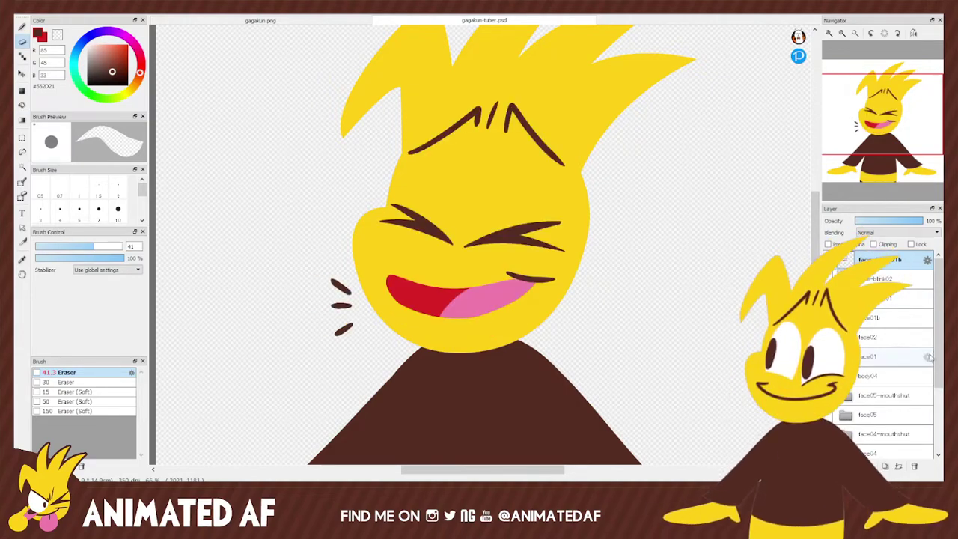
key(ctrl+z)
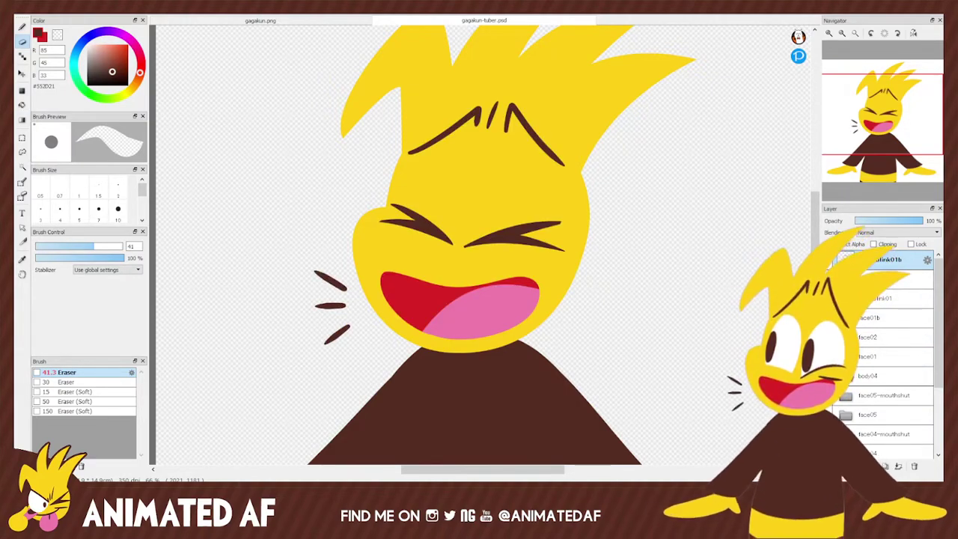
key(ctrl+z)
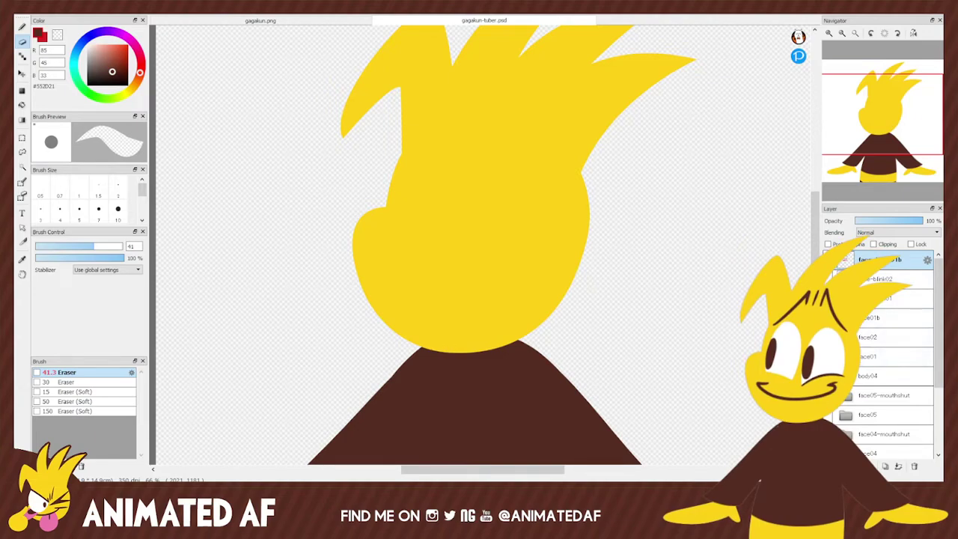
key(ctrl+y)
Show the original face02 group and lasso the wide mouth with its cheek crease on the face02 layer.
click(865, 341)
click(872, 356)
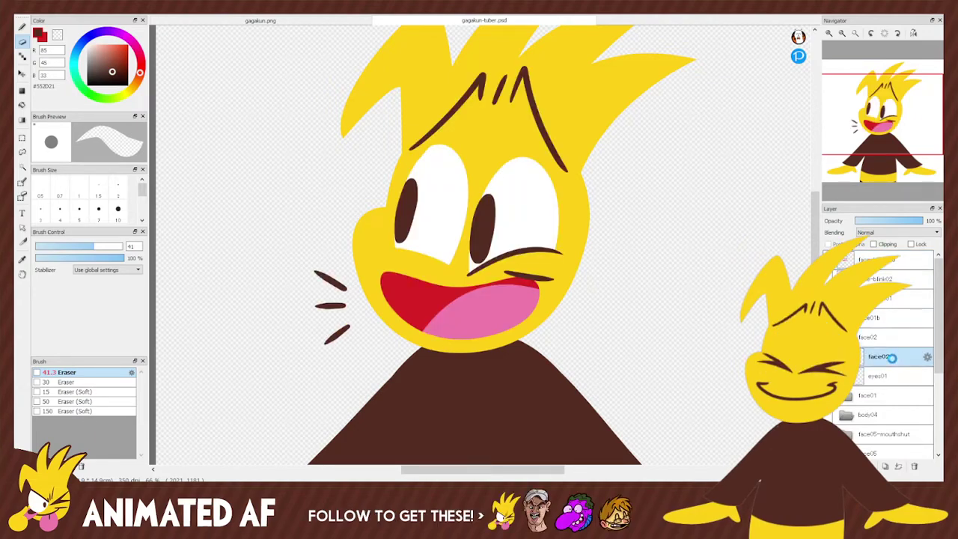
key(l)
mouse_move(372, 279)
mouse_down()
mouse_move(567, 281)
mouse_move(493, 350)
mouse_move(373, 267)
mouse_up()
key(e)
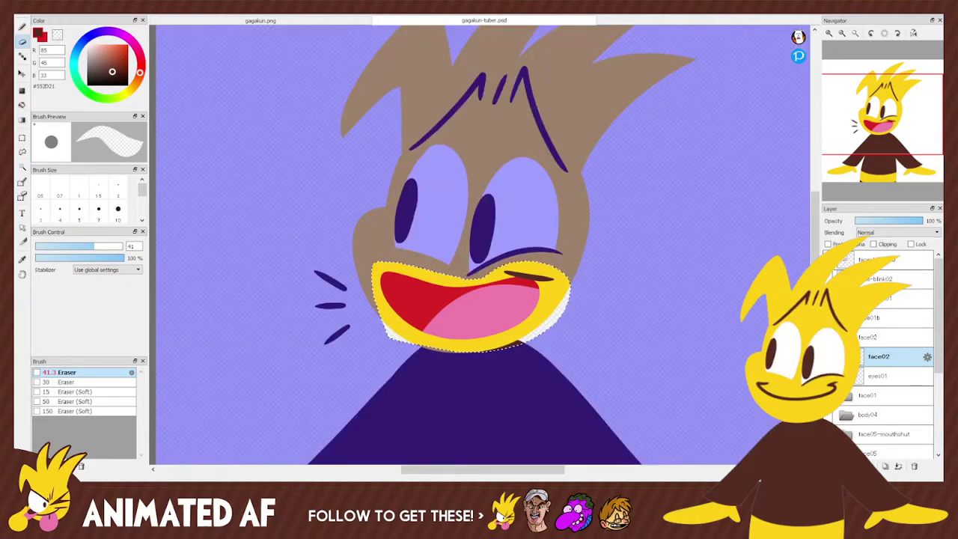
Add a copy of the wide mouth and cheek crease on a new layer above face-blink02, and clear the selection.
click(886, 337)
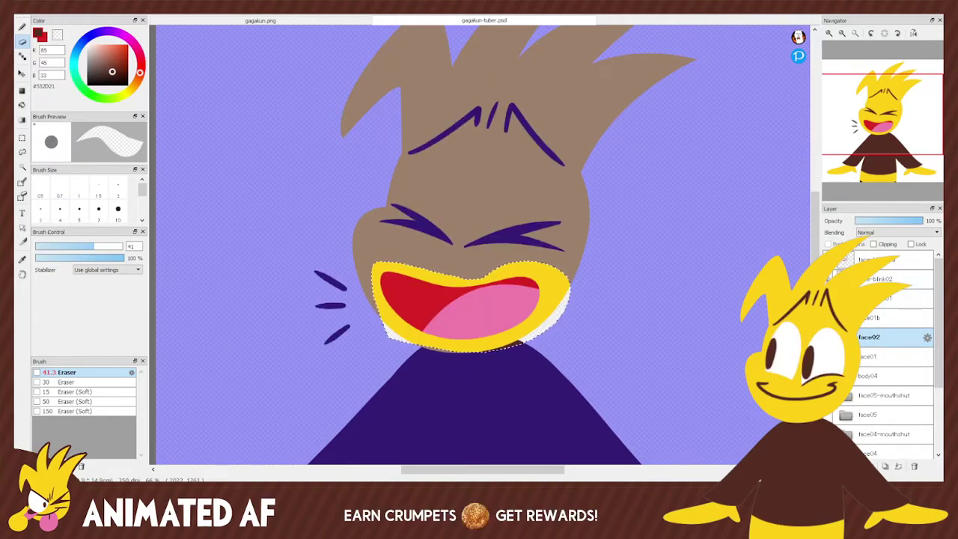
click(886, 278)
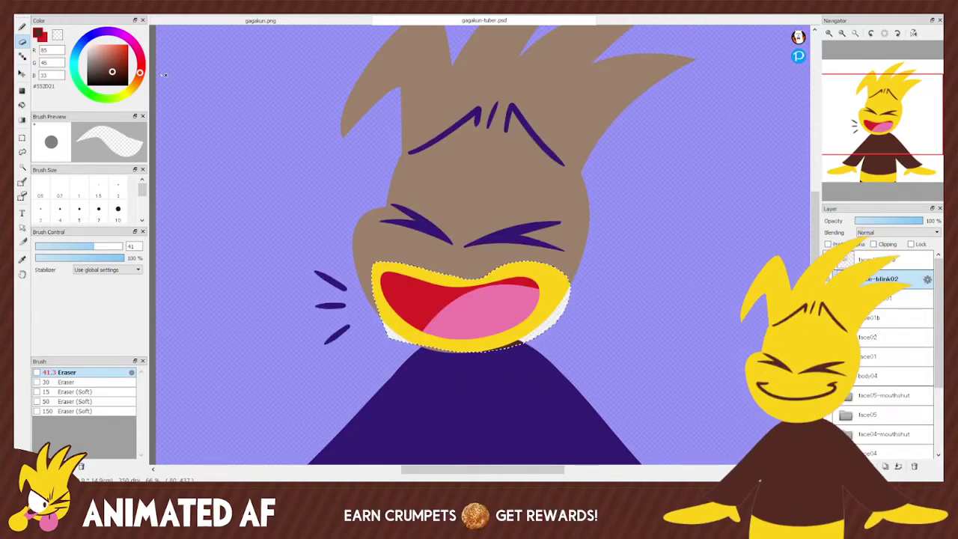
drag(503, 278, 556, 274)
key(ctrl+shift+n)
click(22, 152)
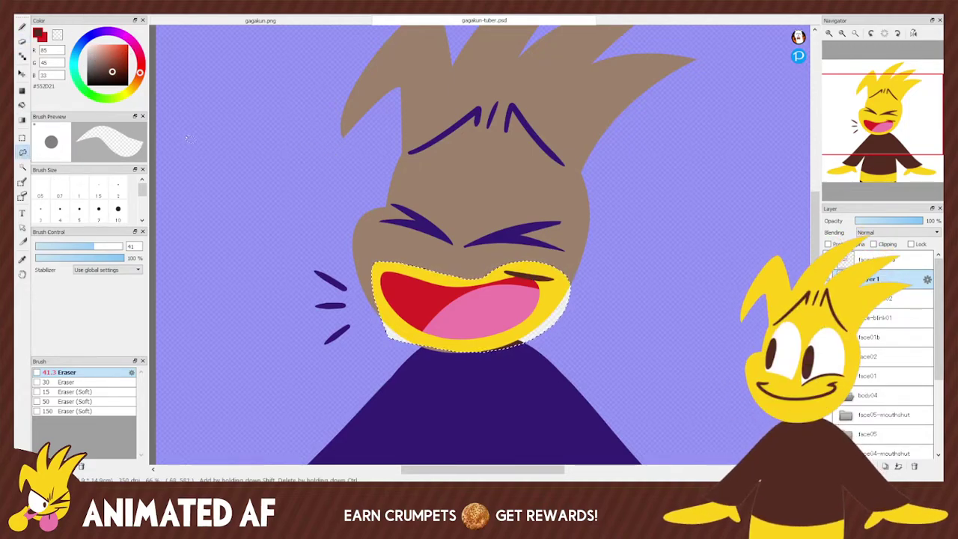
click(201, 141)
Erase the old mouth from the face-blink02 layer with the pasted mouth hidden, keeping the motion lines.
click(23, 106)
key(e)
click(896, 306)
click(898, 283)
click(903, 301)
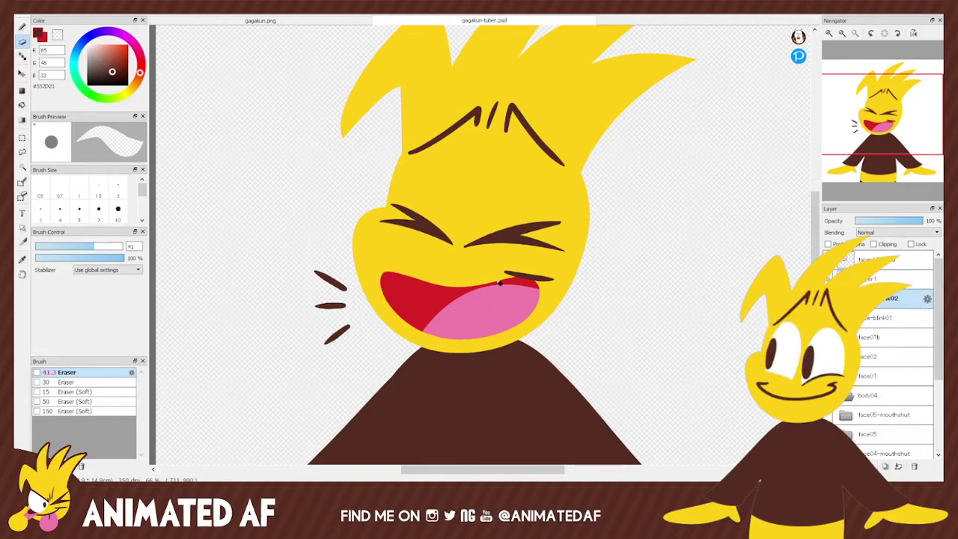
click(882, 278)
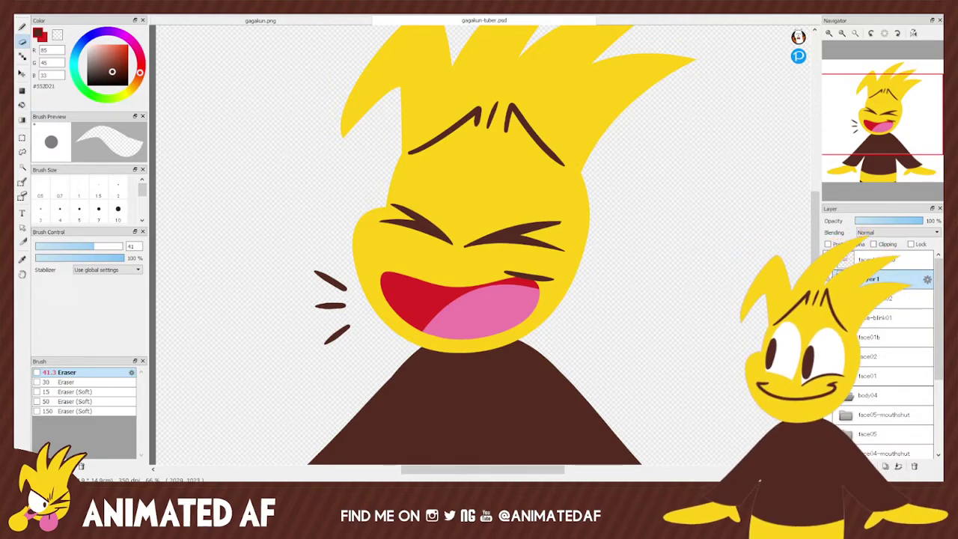
click(828, 299)
click(827, 298)
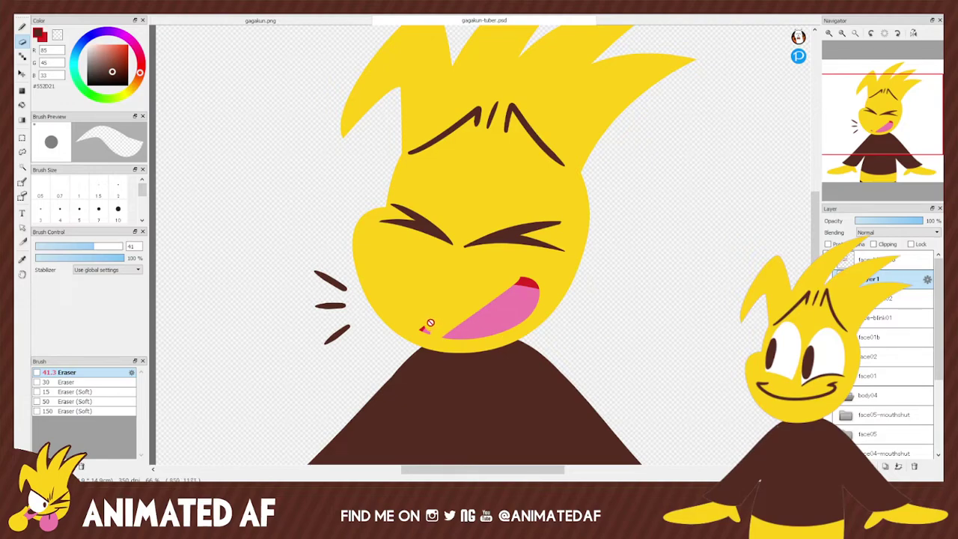
click(883, 298)
mouse_move(433, 325)
mouse_down()
mouse_move(462, 328)
mouse_move(472, 312)
mouse_move(543, 294)
mouse_move(567, 296)
mouse_move(547, 316)
mouse_move(583, 314)
mouse_up()
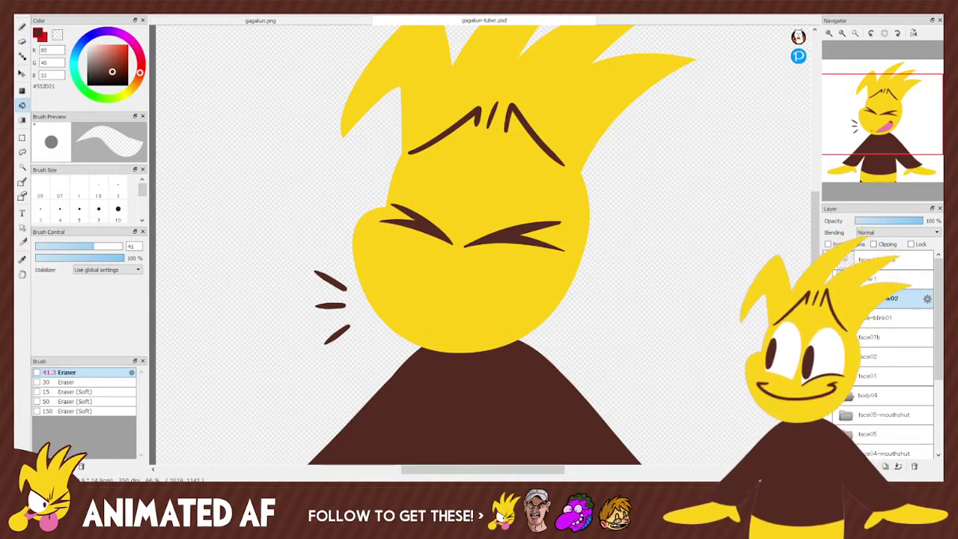
Show the pasted wide mouth with its cheek crease again and merge it down into face-blink02.
key(ctrl+z)
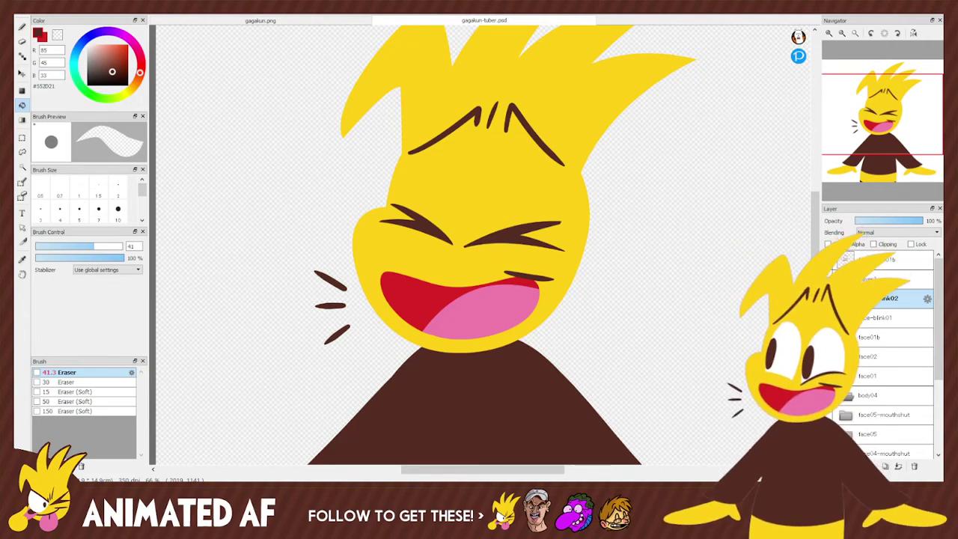
key(e)
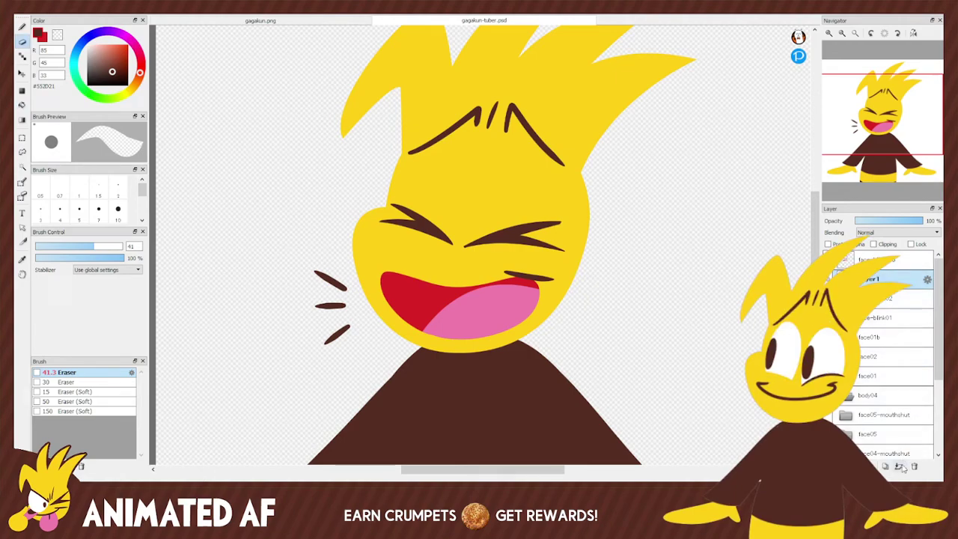
key(g)
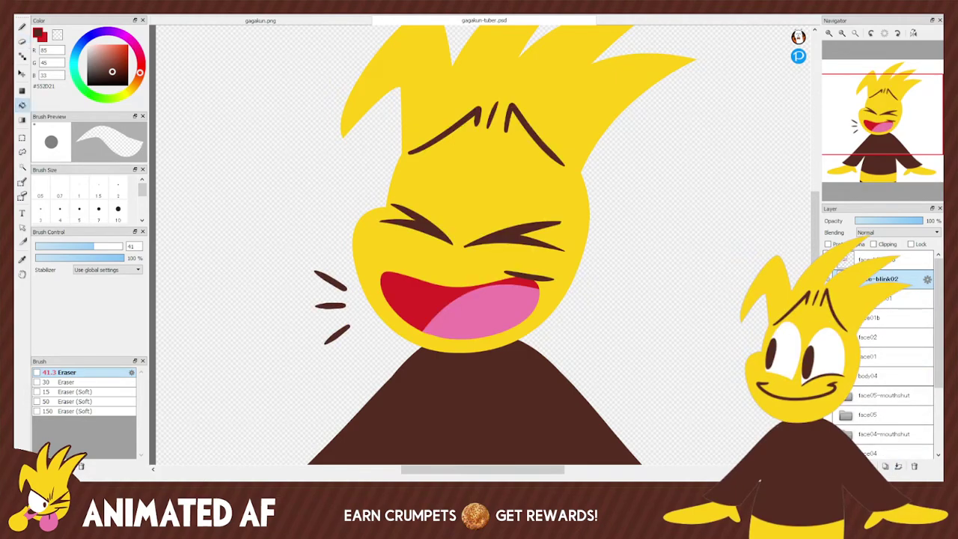
key(e)
key(ctrl+z)
key(ctrl+y)
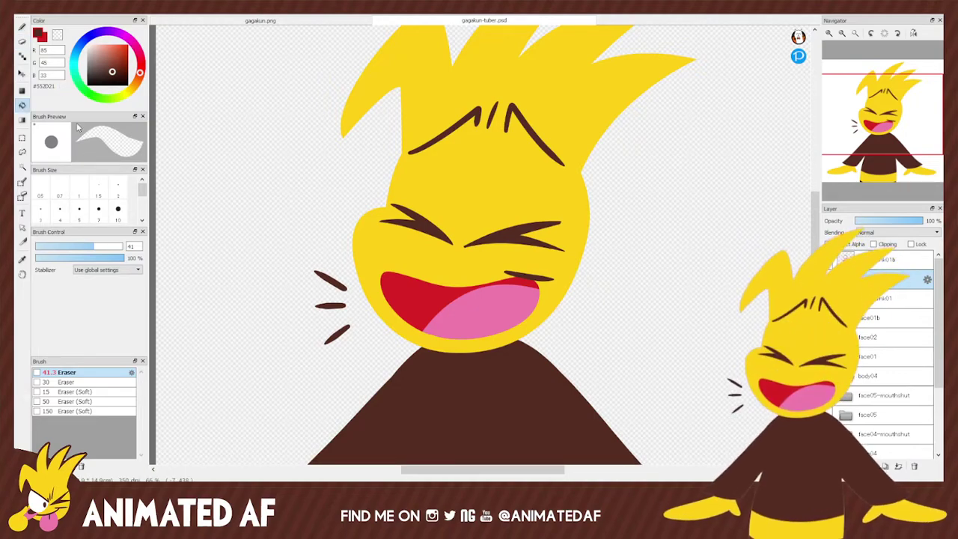
key(e)
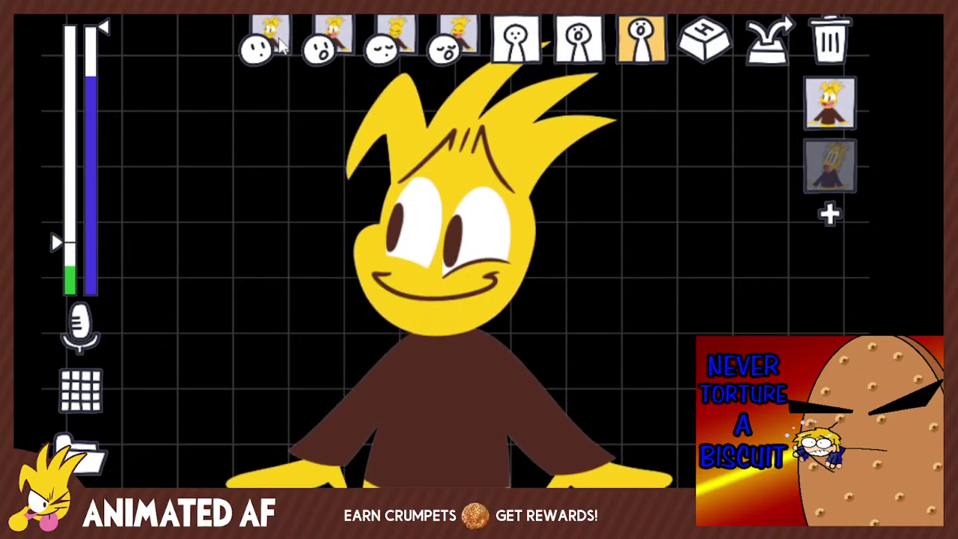
Switch to veadotube mini and try the narrower talking mouth on the calm avatar, turning its third motion effect off and on.
right_click(547, 96)
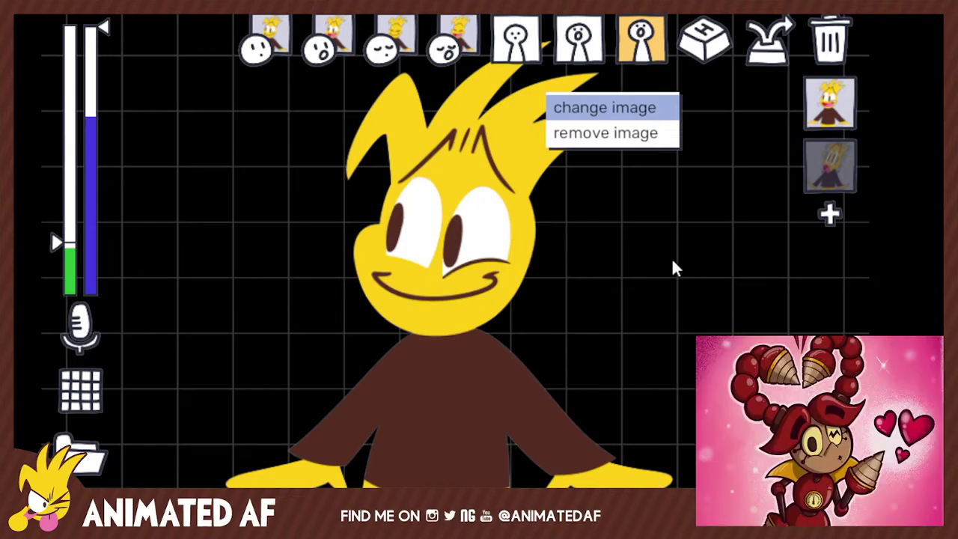
click(323, 287)
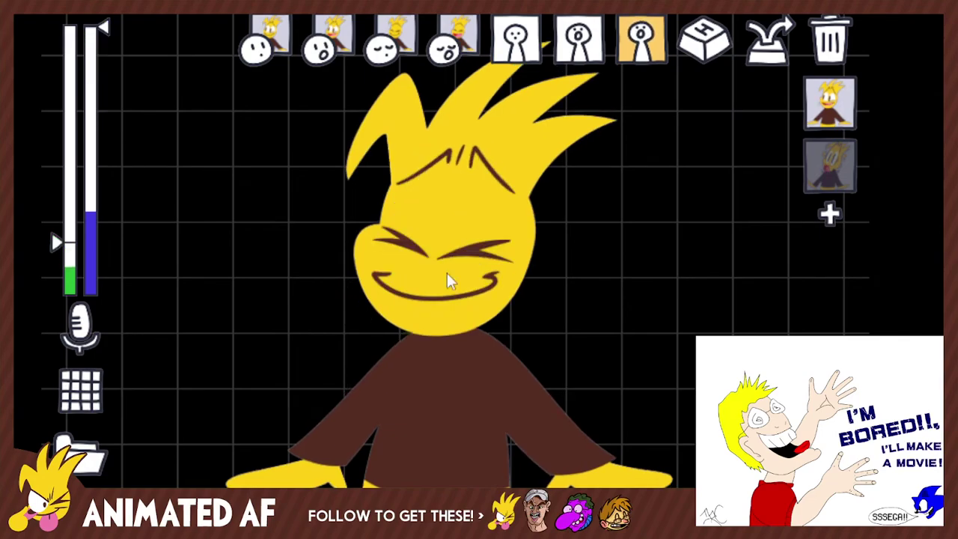
click(641, 61)
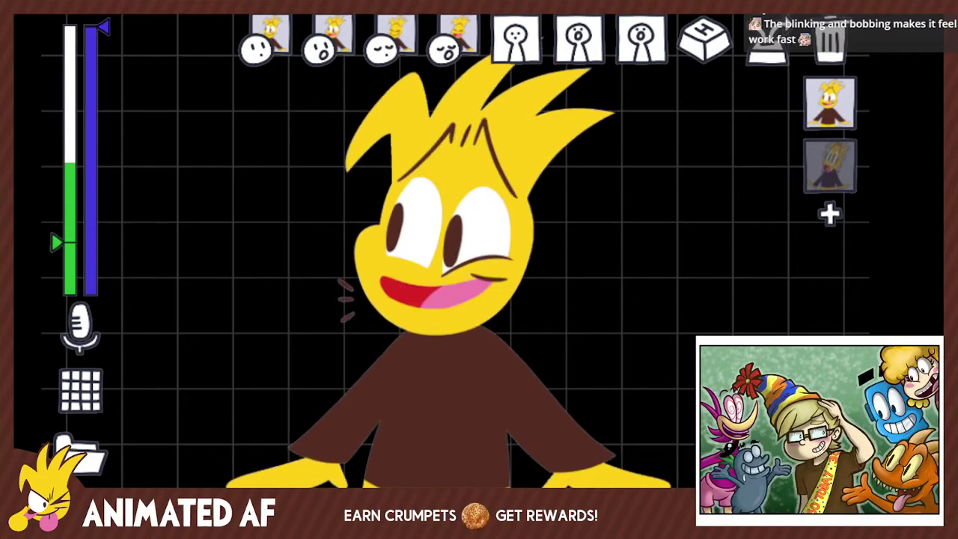
click(642, 39)
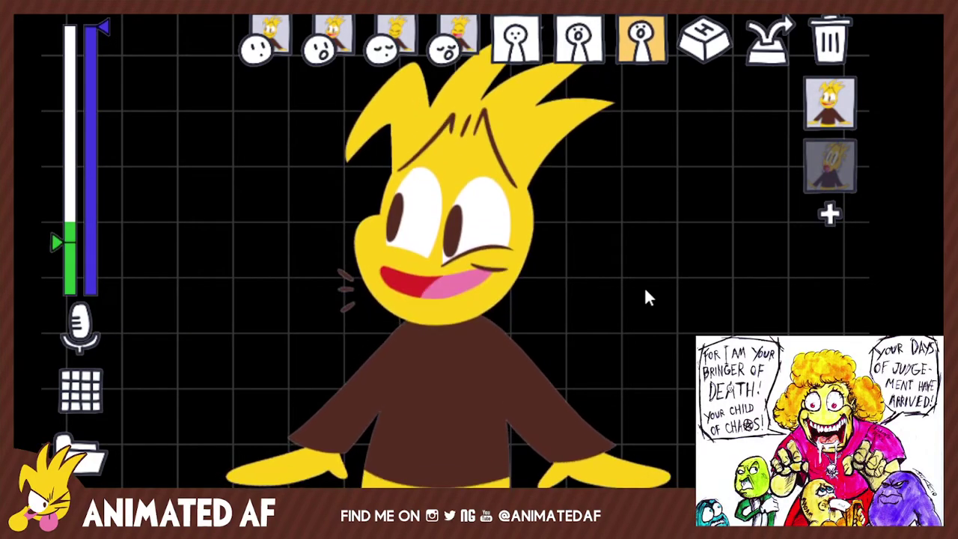
Change the calm avatar's talking image to the wide-mouth version.
right_click(641, 38)
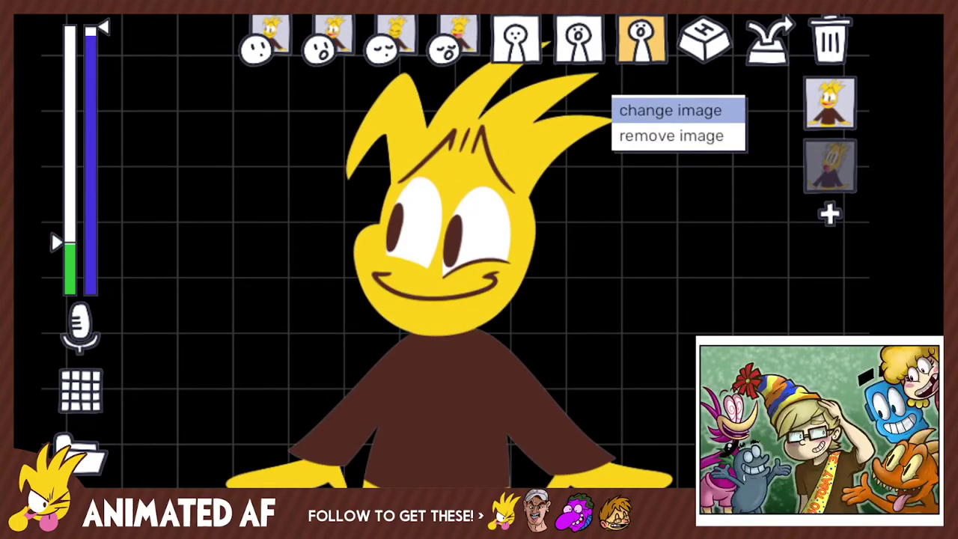
click(519, 454)
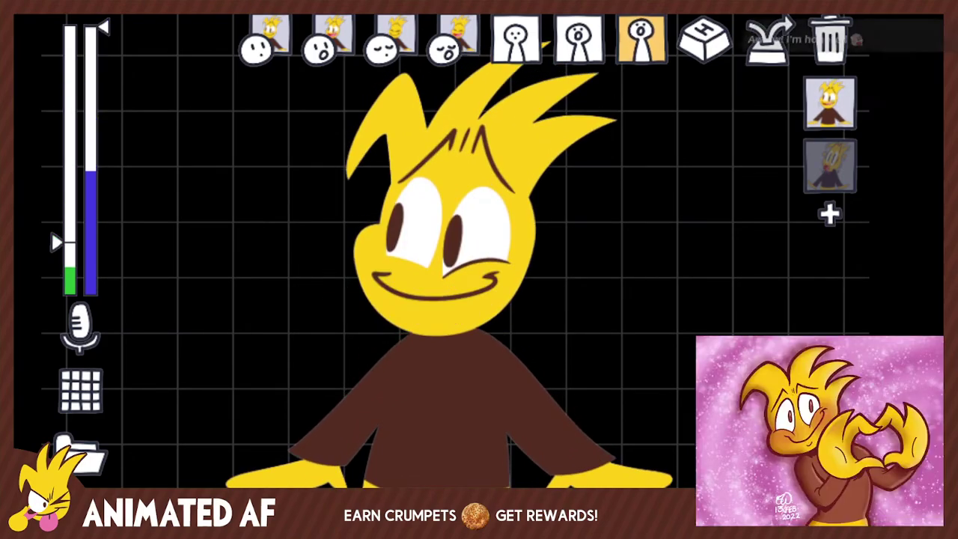
Switch repeatedly between the calm and panicked avatar states while talking to test their mouths and motion.
key(2)
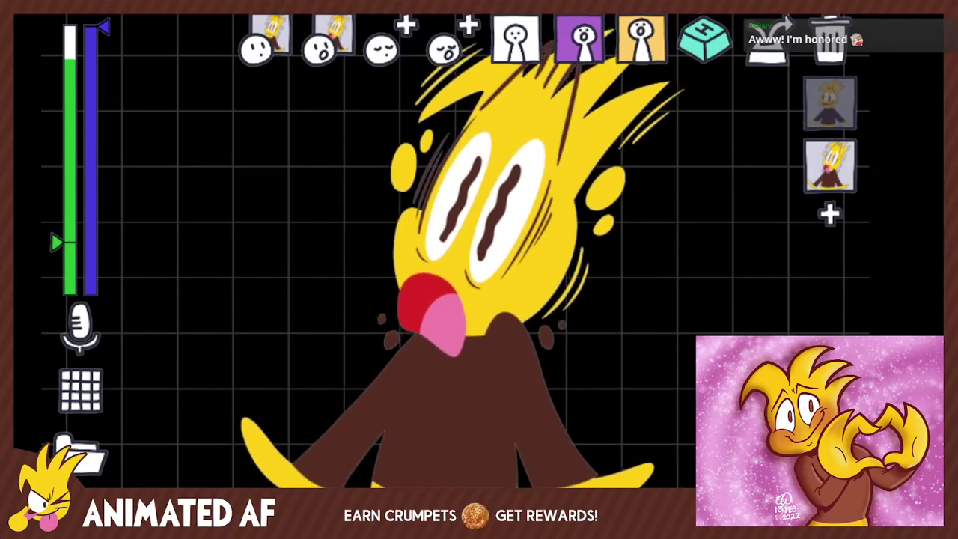
key(2)
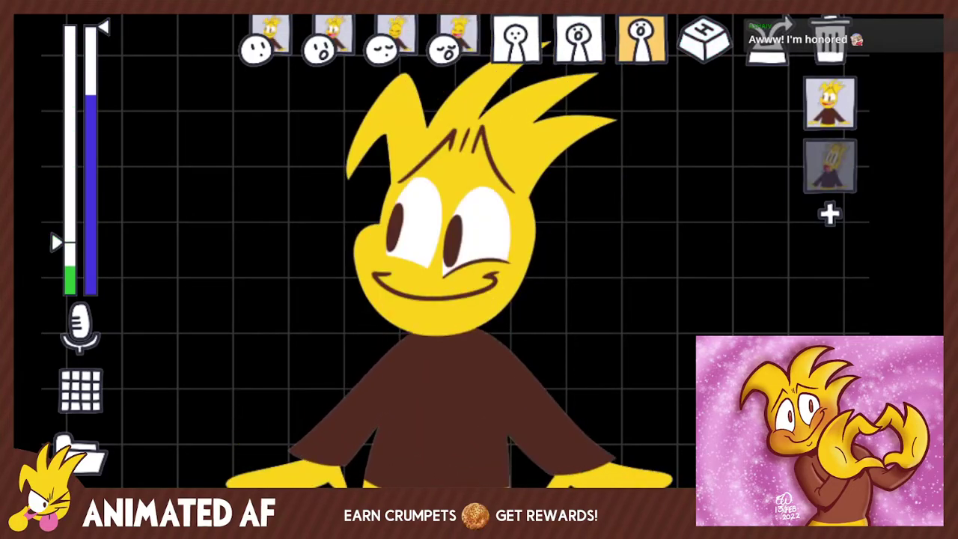
key(2)
key(2)
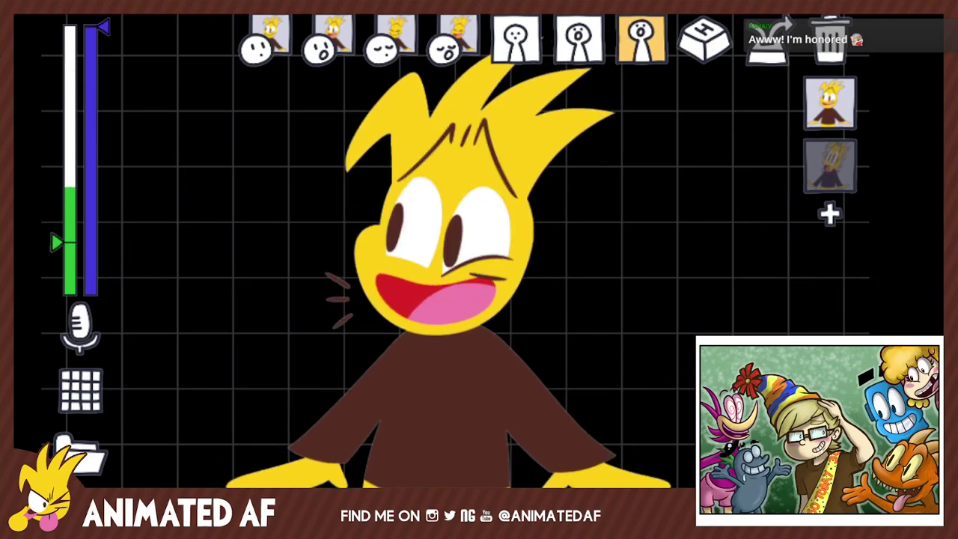
key(2)
key(2)
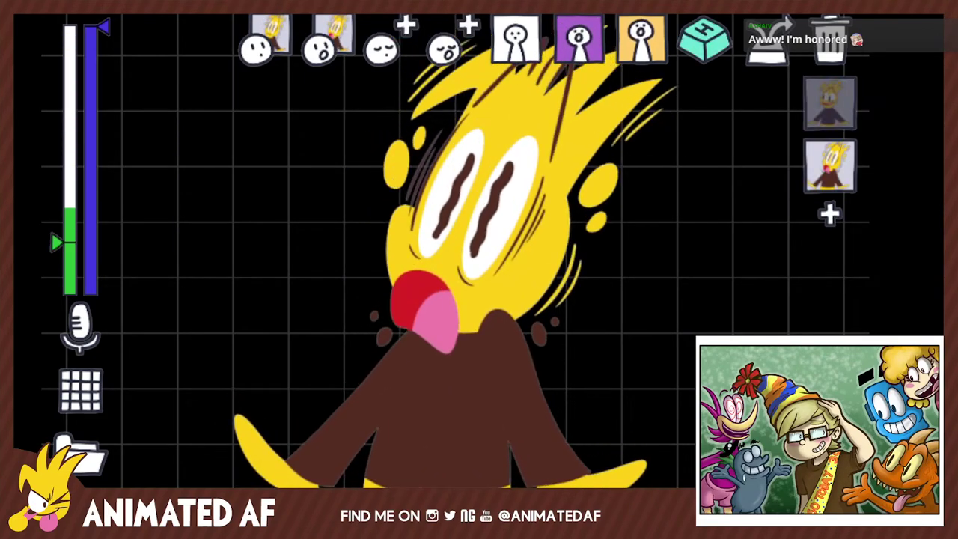
key(2)
key(2)
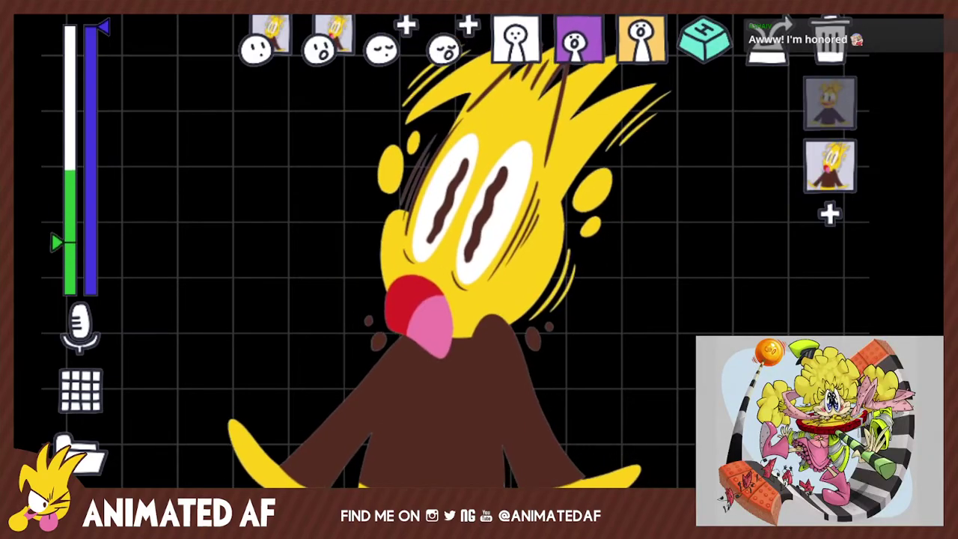
key(2)
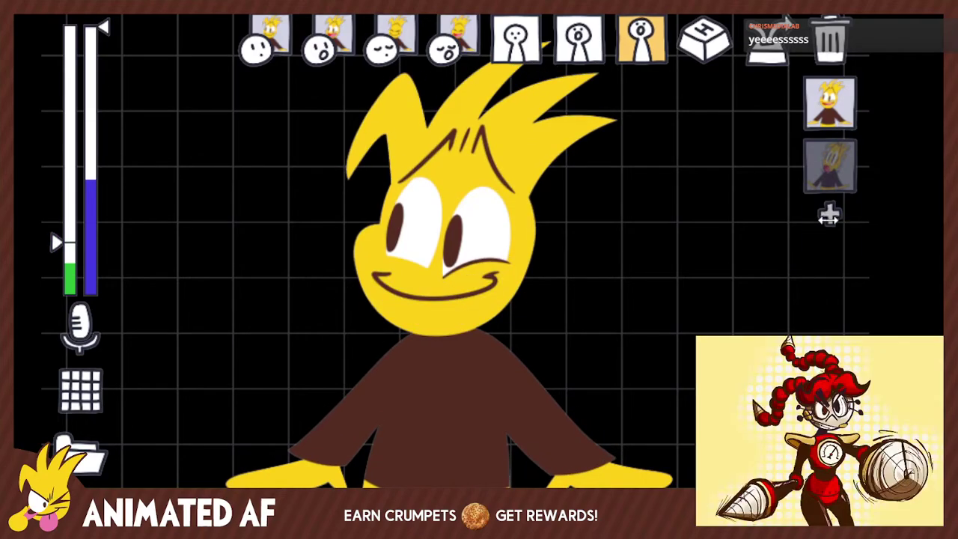
Add a third avatar state and change its closed-mouth and open-mouth images to the squinting laughing face.
click(828, 216)
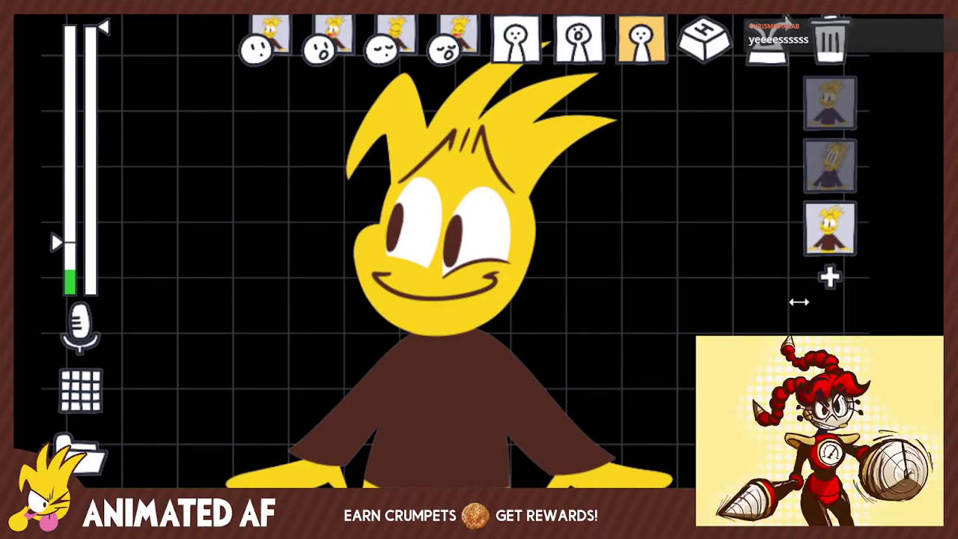
click(272, 37)
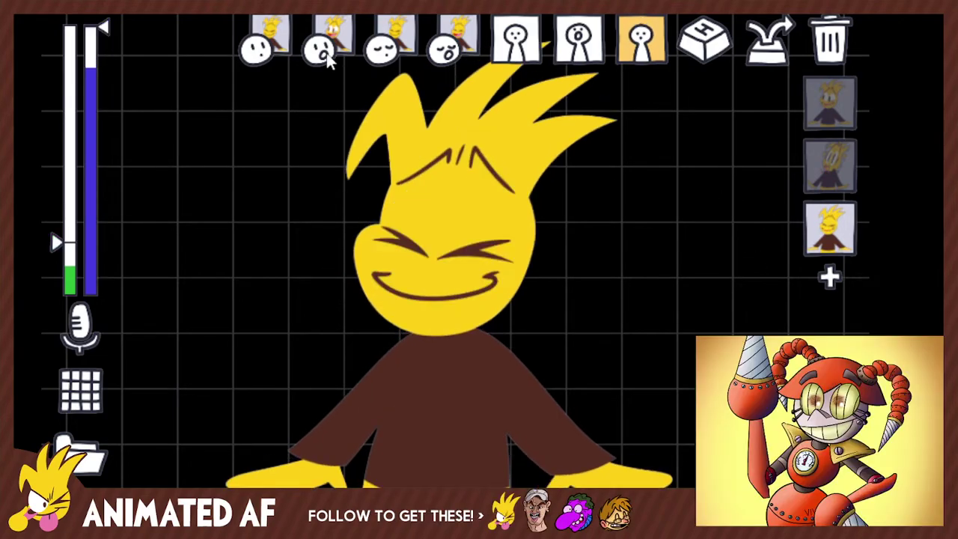
right_click(334, 31)
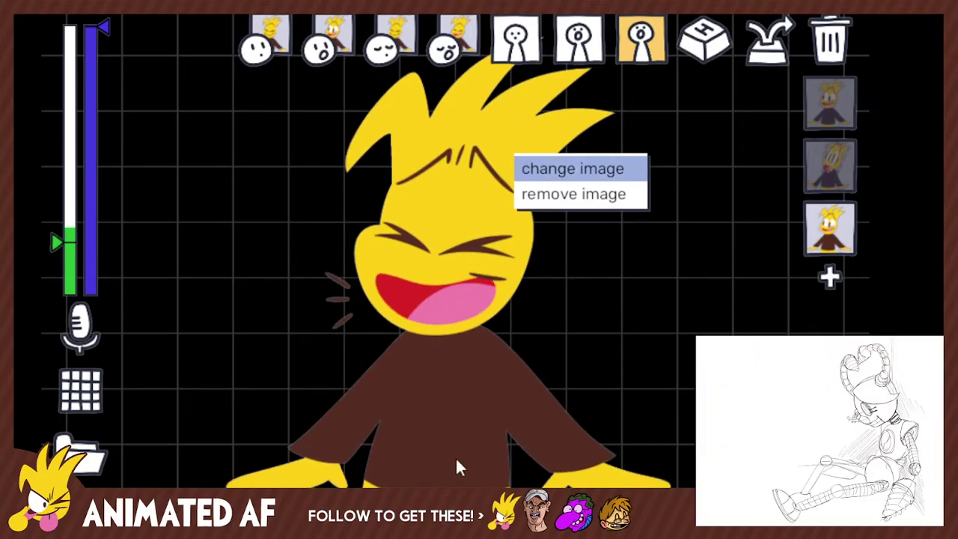
click(507, 449)
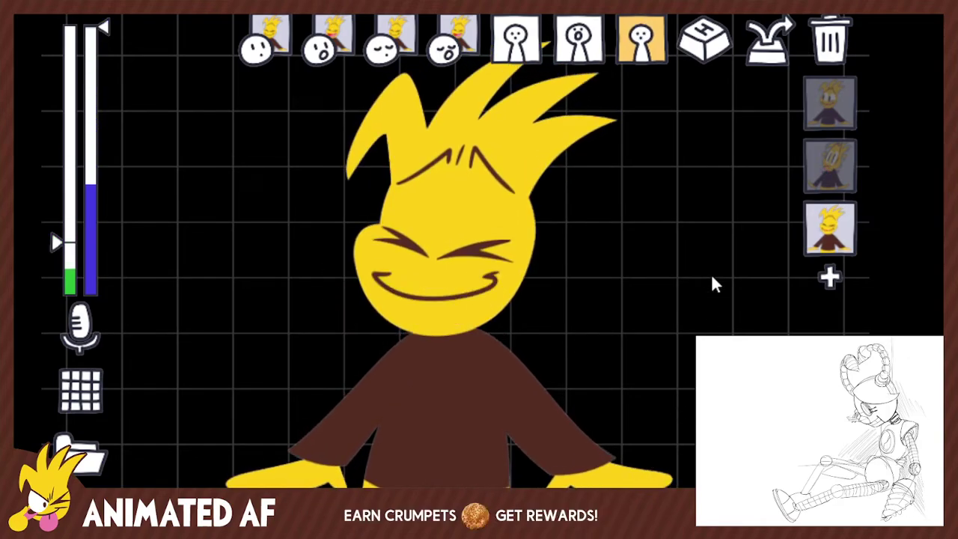
Assign the keyboard hotkey X to the laughing third state and the keyboard hotkey Z to the first state.
click(709, 47)
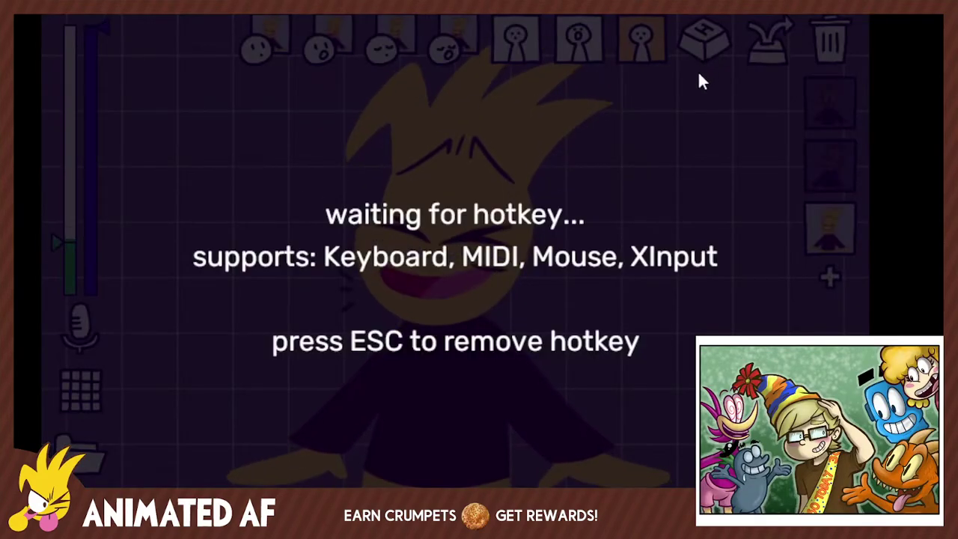
key(x)
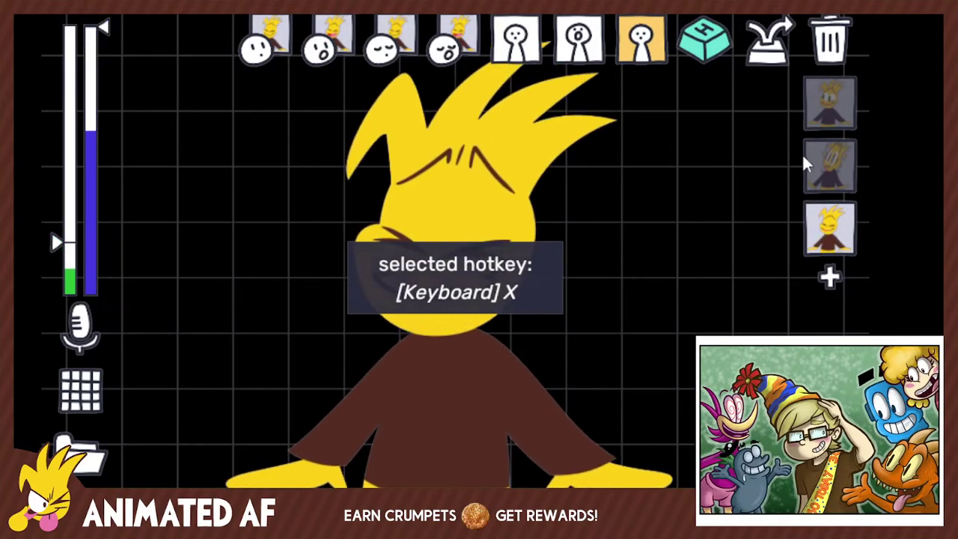
click(838, 104)
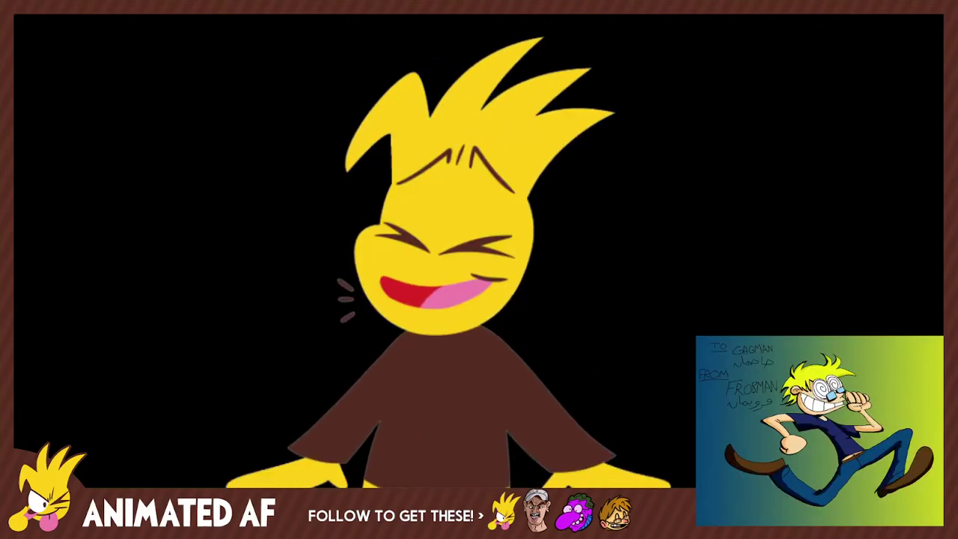
mouse_move(836, 134)
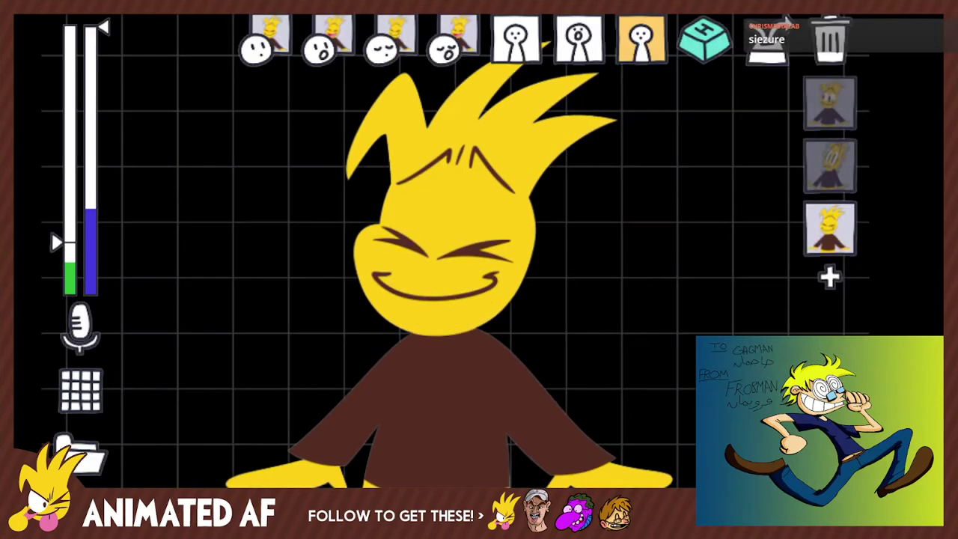
click(833, 113)
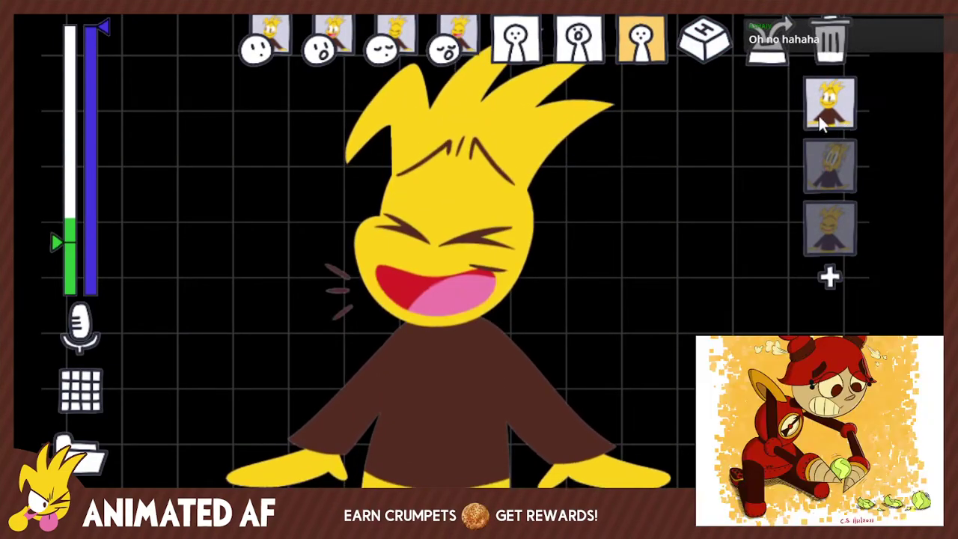
click(708, 45)
key(z)
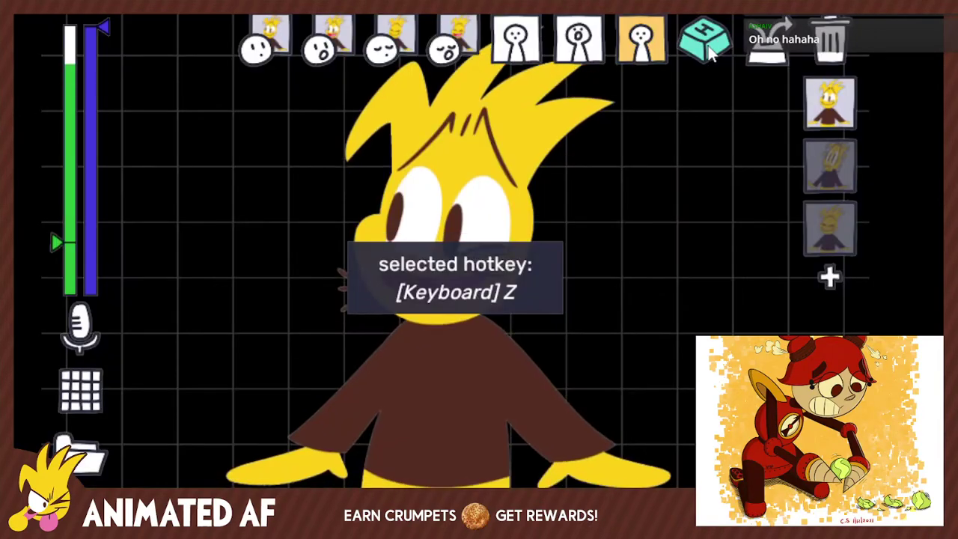
Assign the keyboard hotkey X to the shaking second avatar state and check the laughing third state.
click(834, 165)
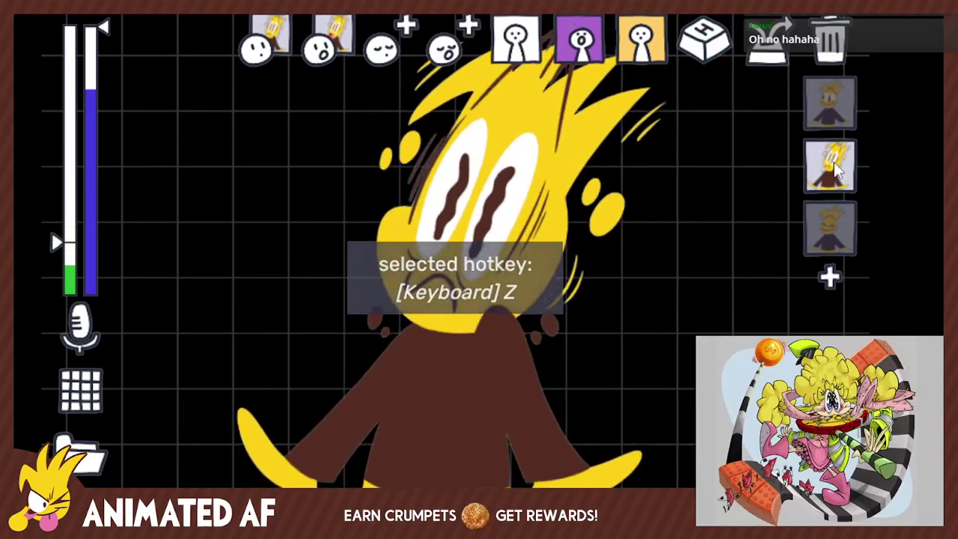
click(718, 56)
key(x)
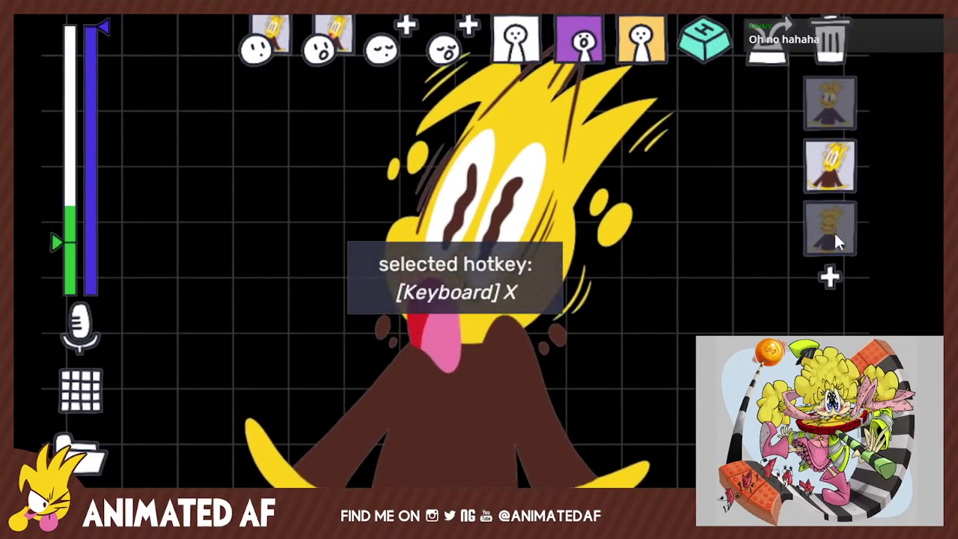
click(832, 234)
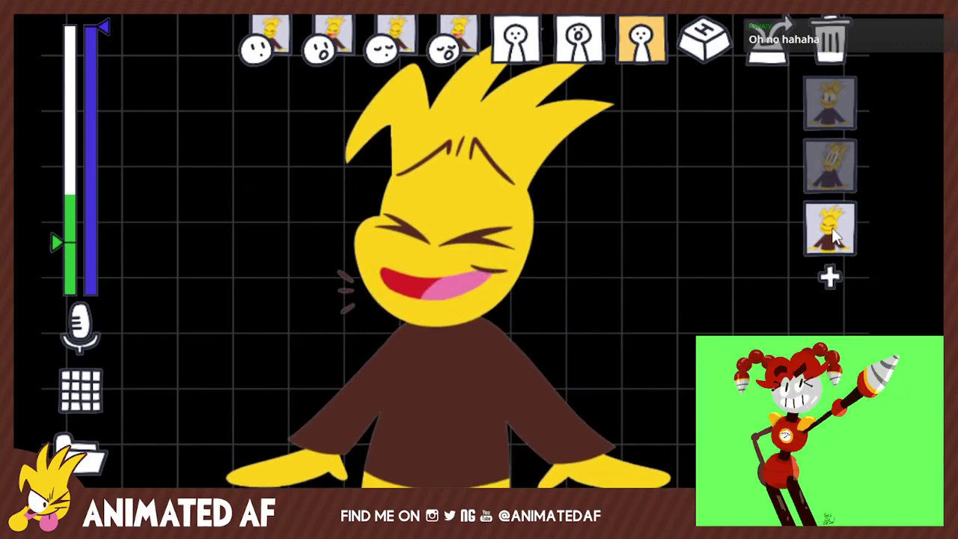
Set the keyboard hotkey of the shaking second avatar state to C.
click(831, 165)
click(704, 53)
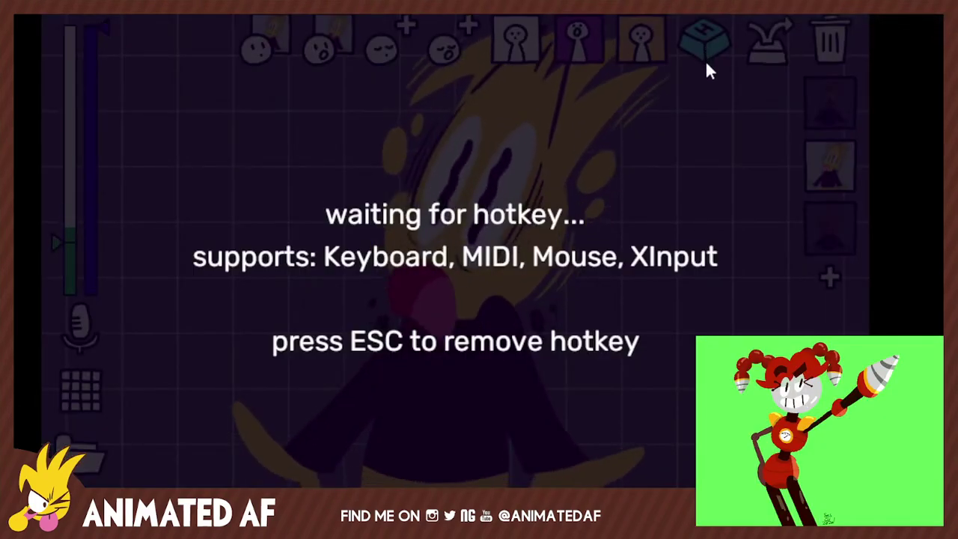
key(c)
Assign the keyboard hotkey X to the laughing third state again and make the first state active.
click(832, 228)
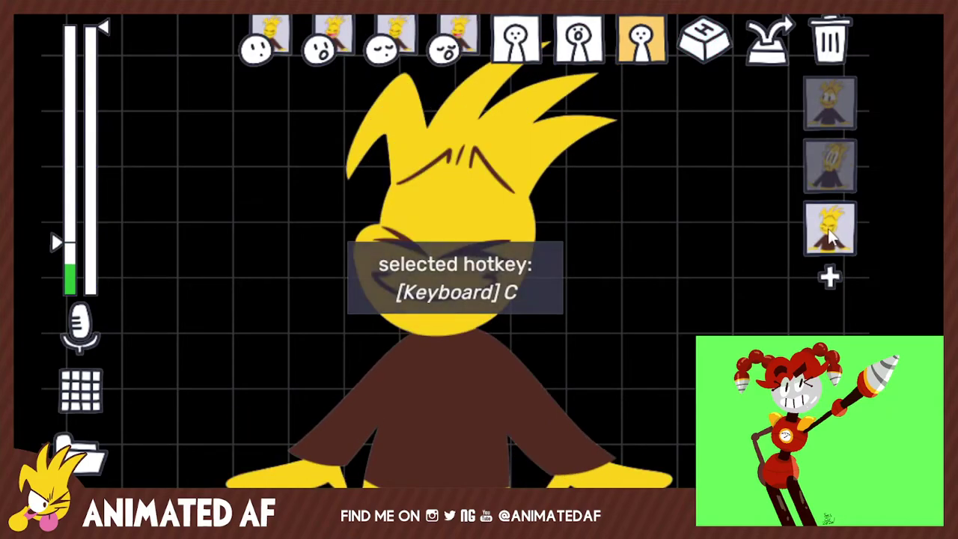
click(711, 47)
key(x)
click(825, 112)
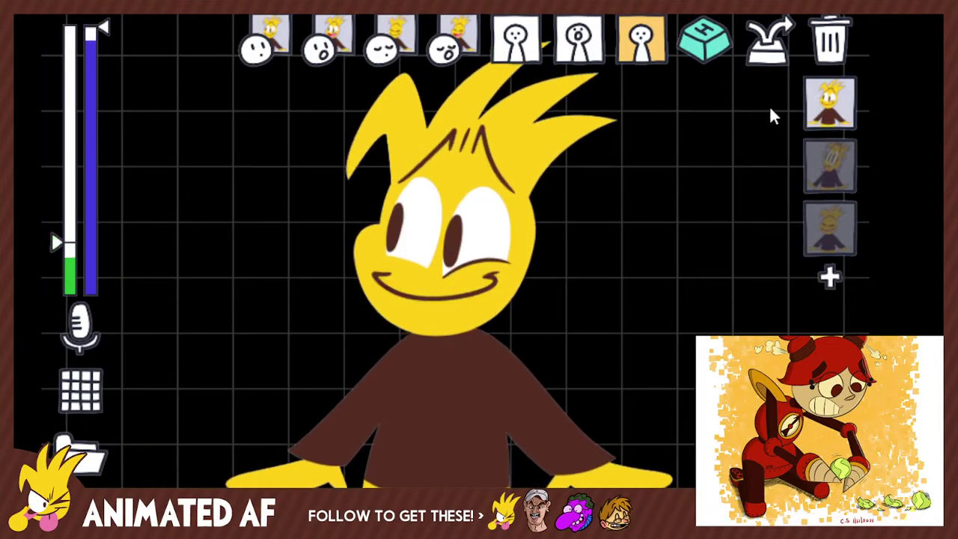
click(767, 49)
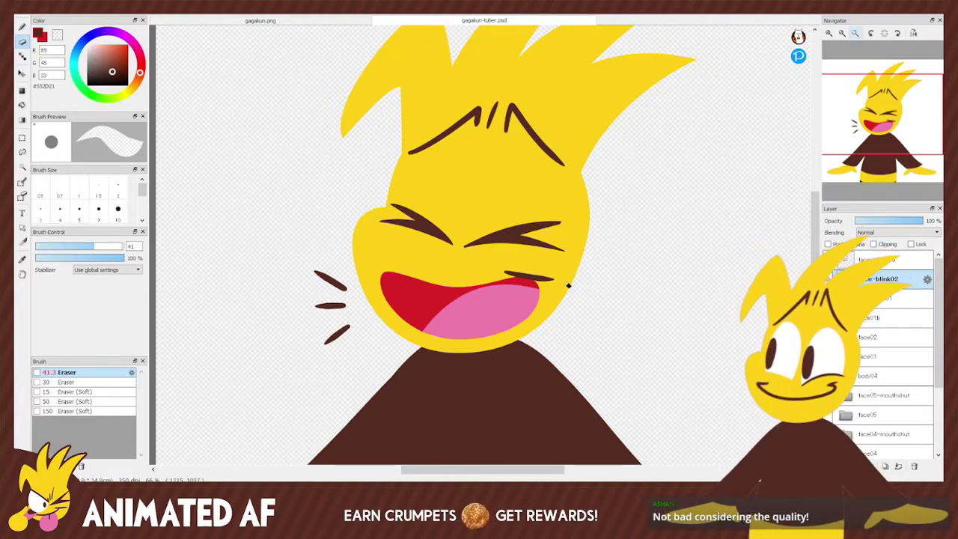
Switch to the painting program and look over the gagakun-tuber.psd avatar drawing and the gagakun.png artwork.
drag(817, 32, 793, 95)
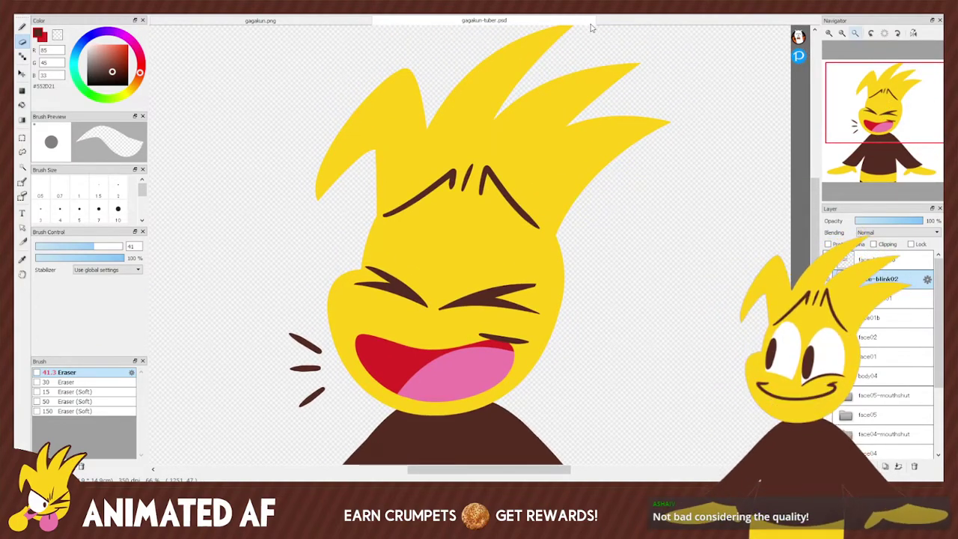
click(542, 23)
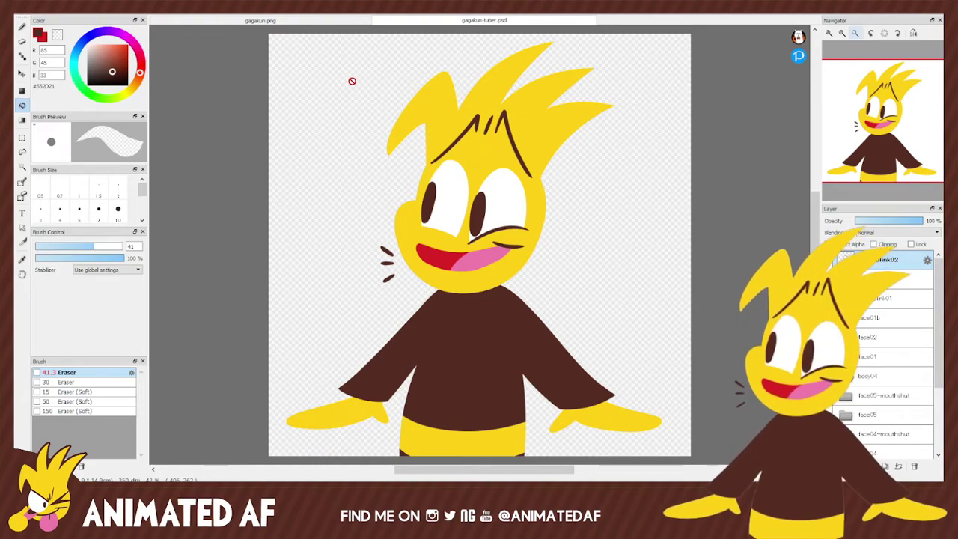
key(e)
key(ctrl+Tab)
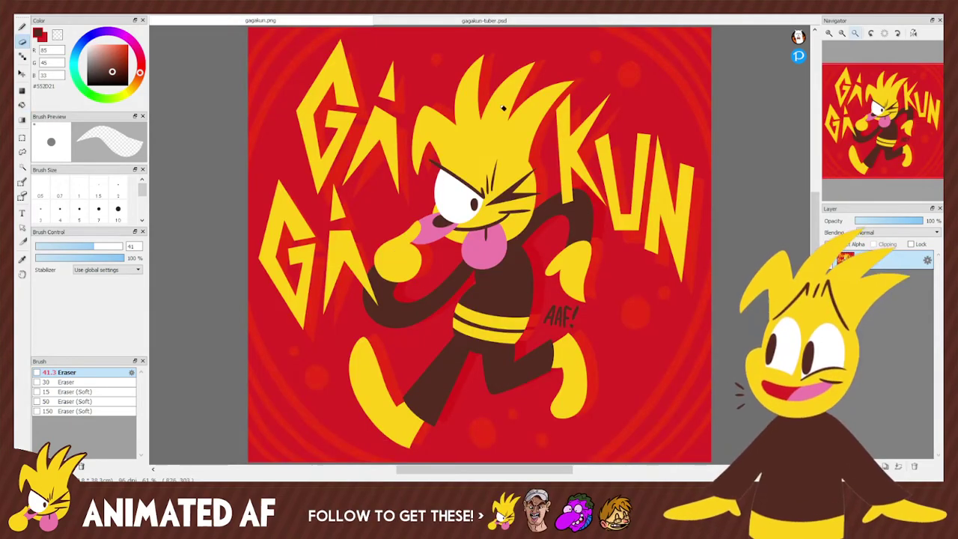
click(471, 20)
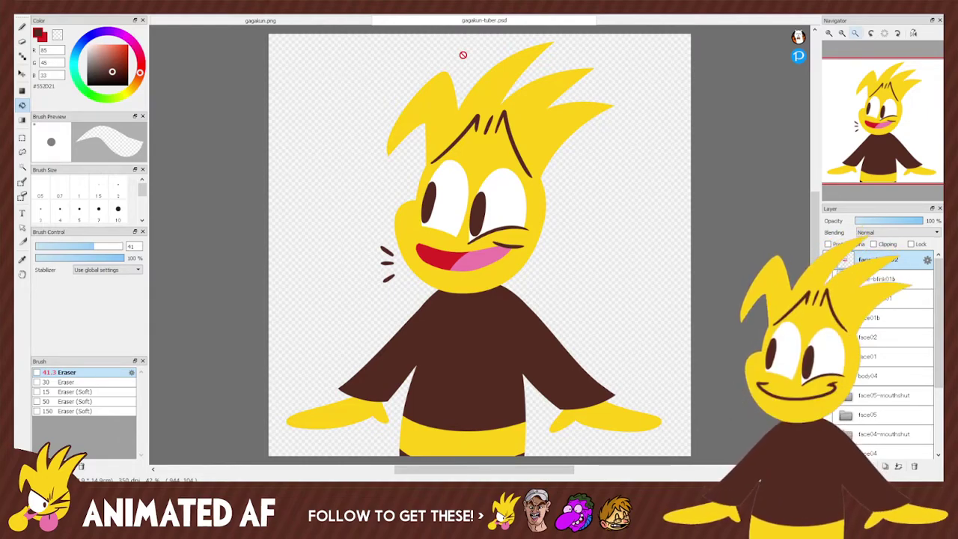
Test the avatar's X hotkey repeatedly while gagakun-tuber.psd is the active document.
key(x)
key(x)
key(x)
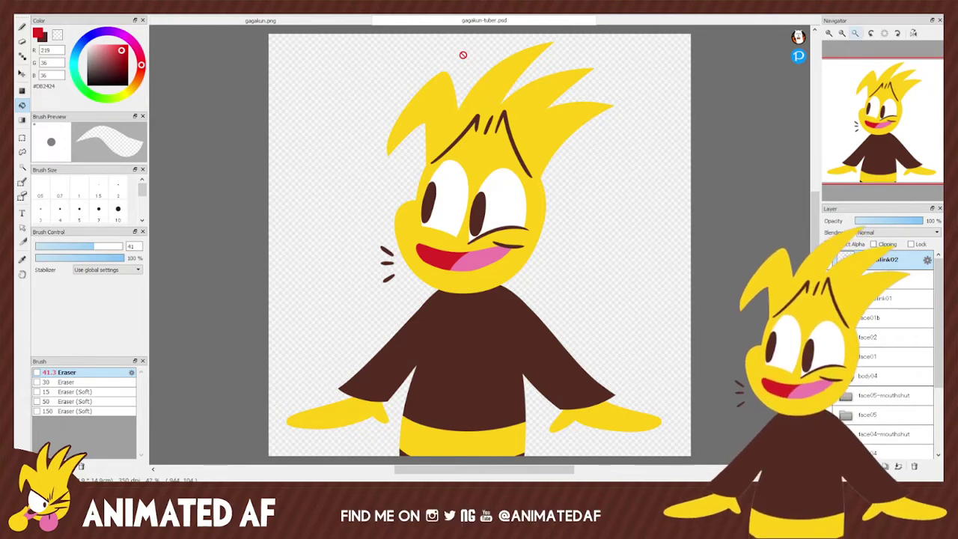
key(x)
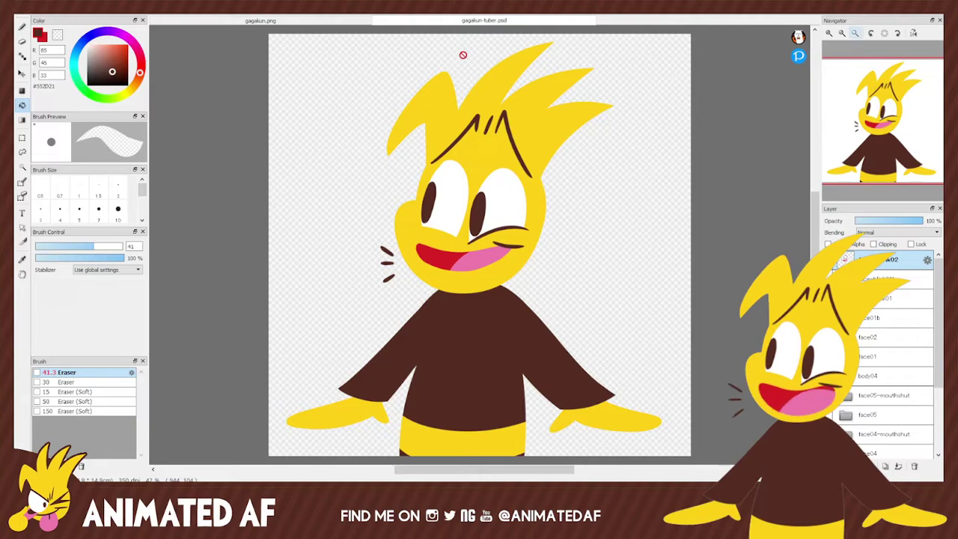
key(x)
key(x)
key(x)
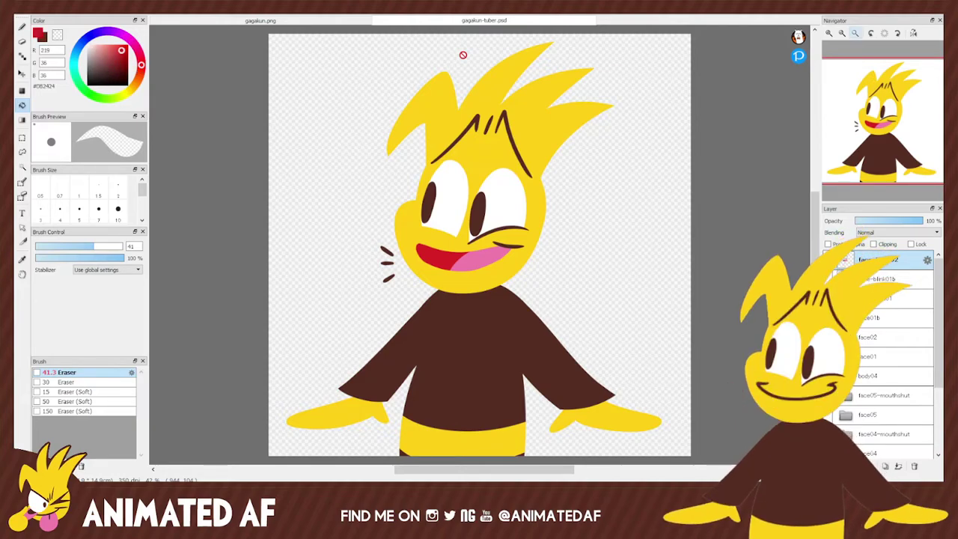
key(x)
key(x)
key(x)
key(x)
key(x)
key(x)
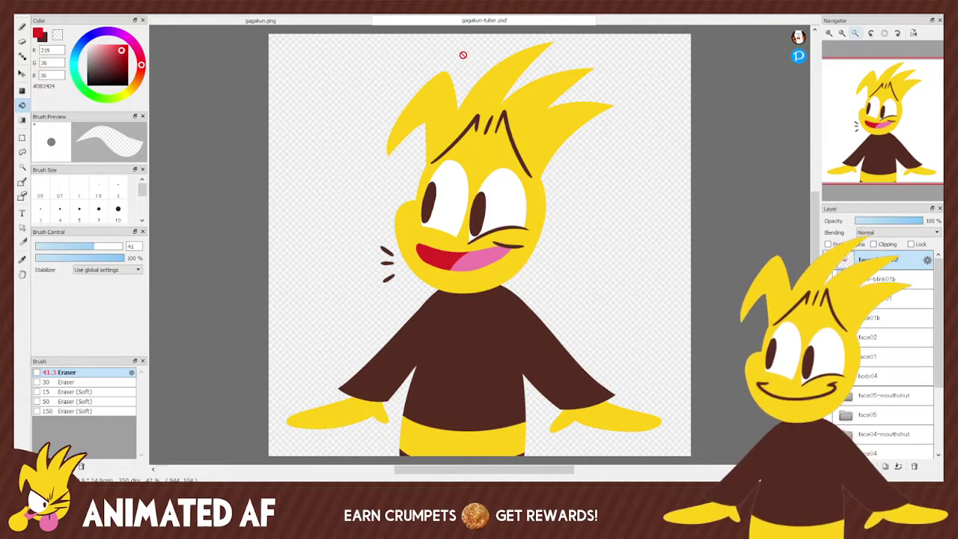
key(b)
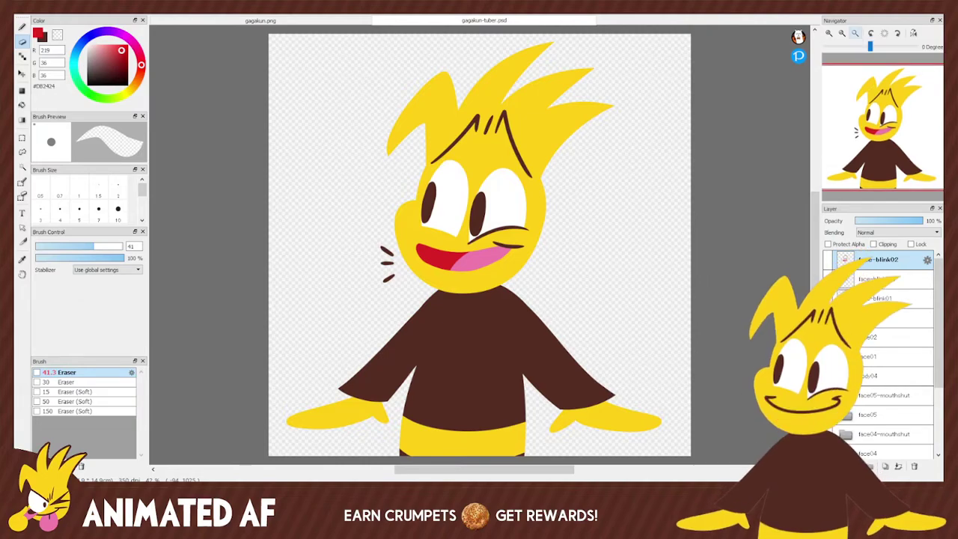
click(885, 148)
drag(885, 148, 898, 134)
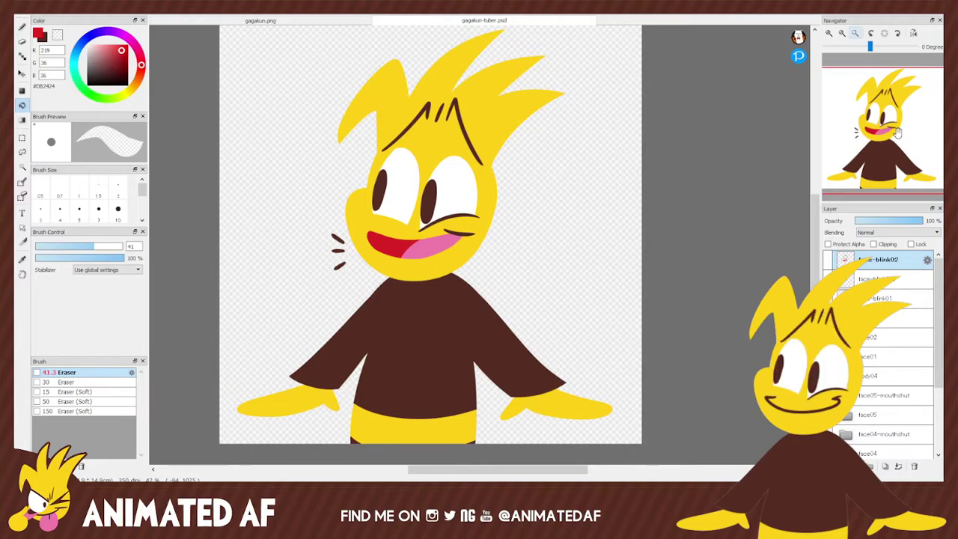
key(e)
drag(896, 133, 895, 132)
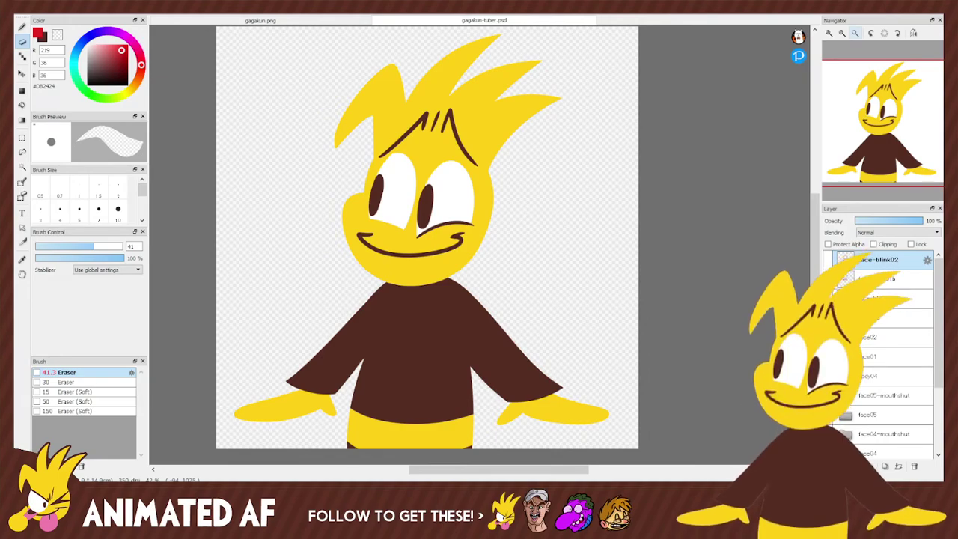
Duplicate the face01 layer folder and rename the copy face01-listen.
click(883, 358)
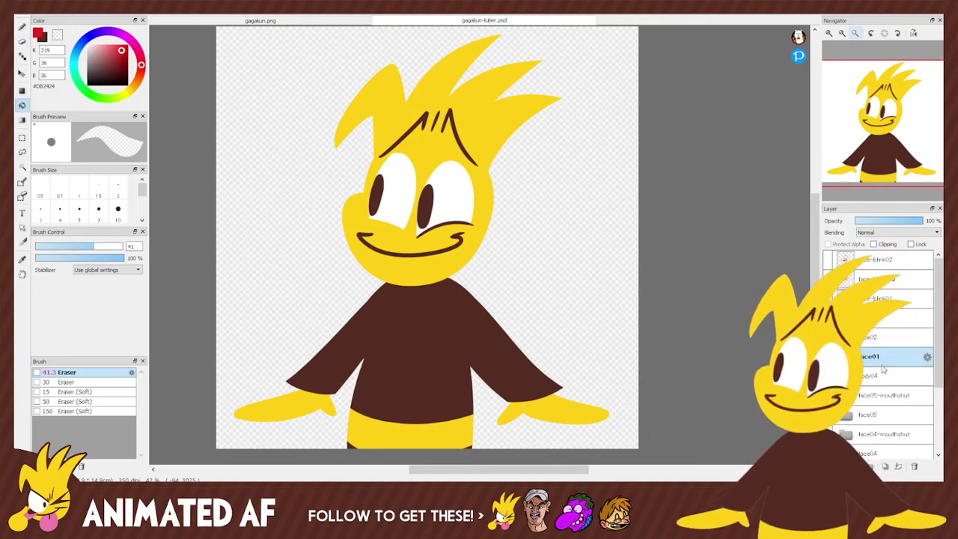
key(e)
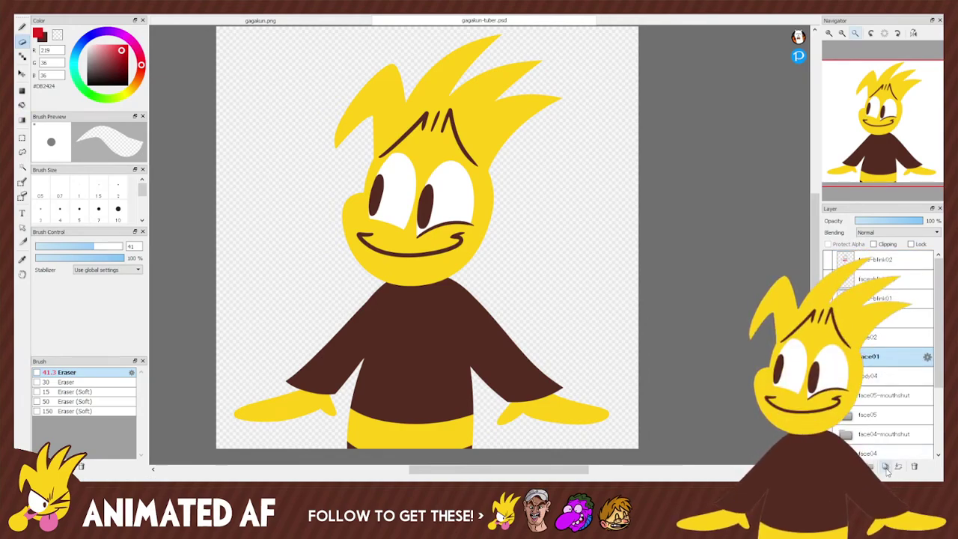
click(885, 466)
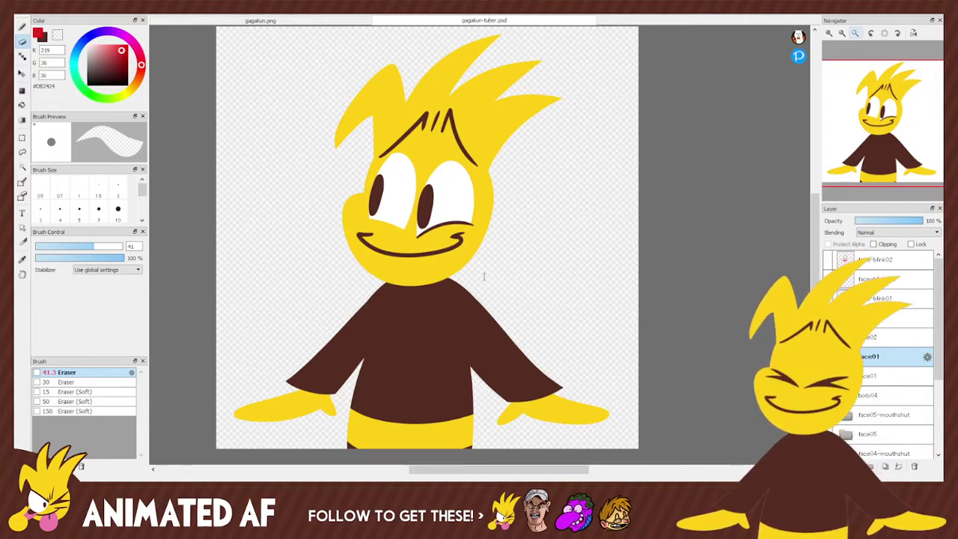
key(ctrl)
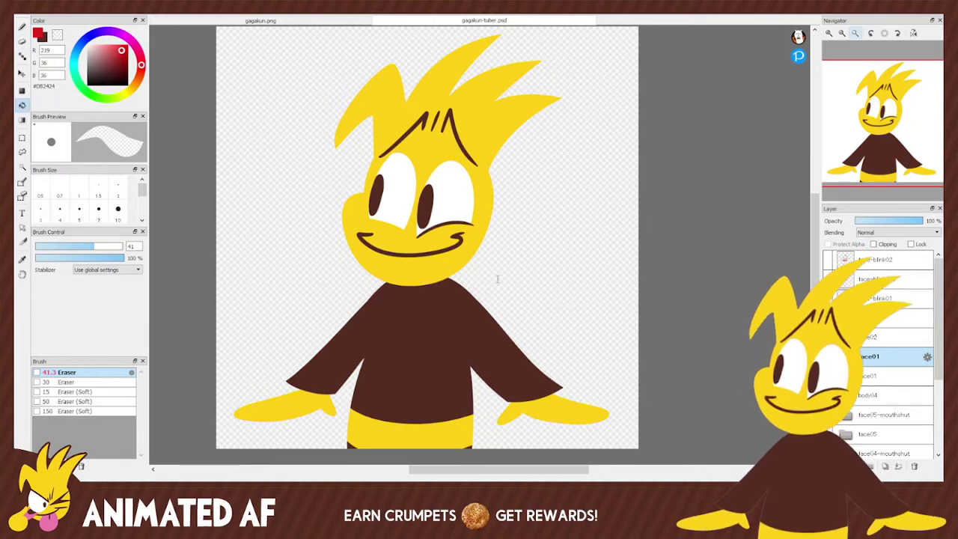
text(-listen)
key(Return)
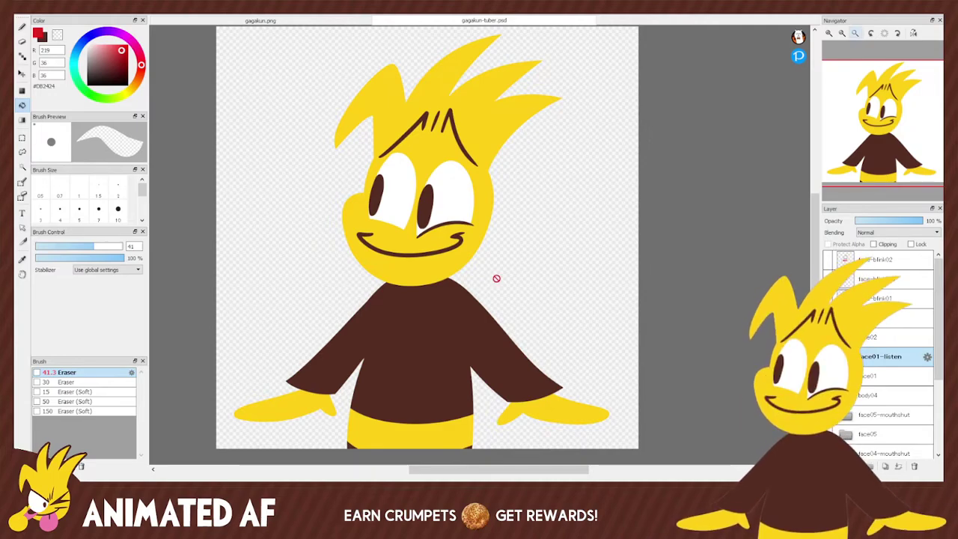
Expand the face01-listen folder and erase both dark pupils on its face01 layer.
click(845, 356)
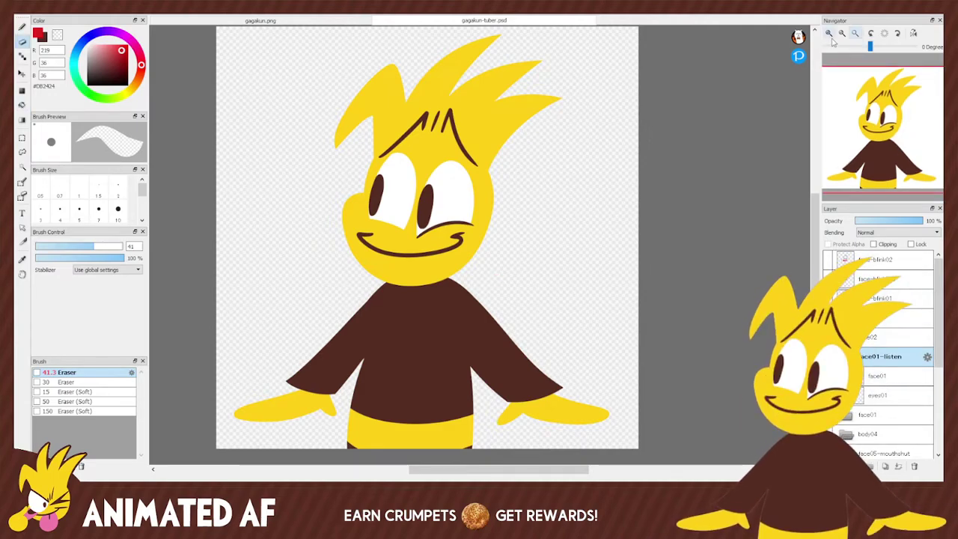
click(828, 33)
click(868, 129)
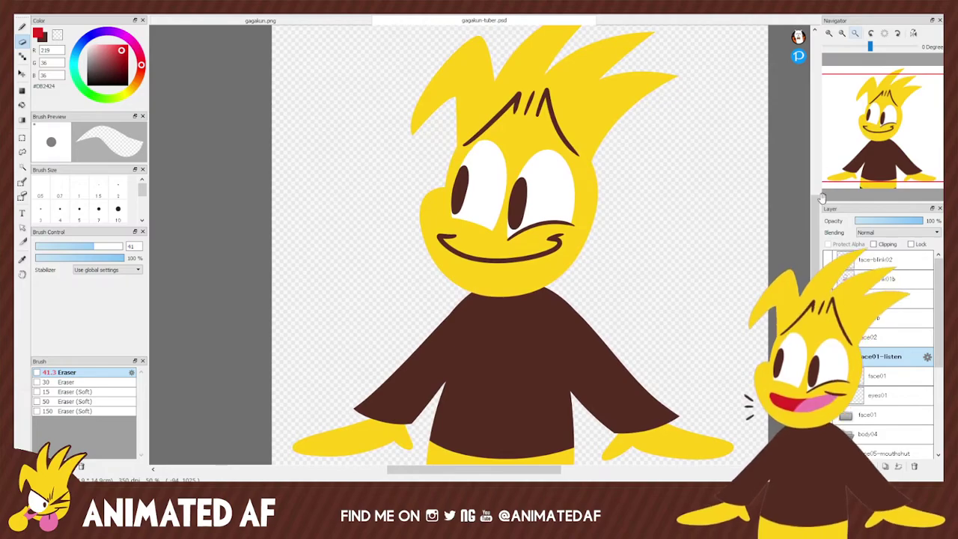
key(g)
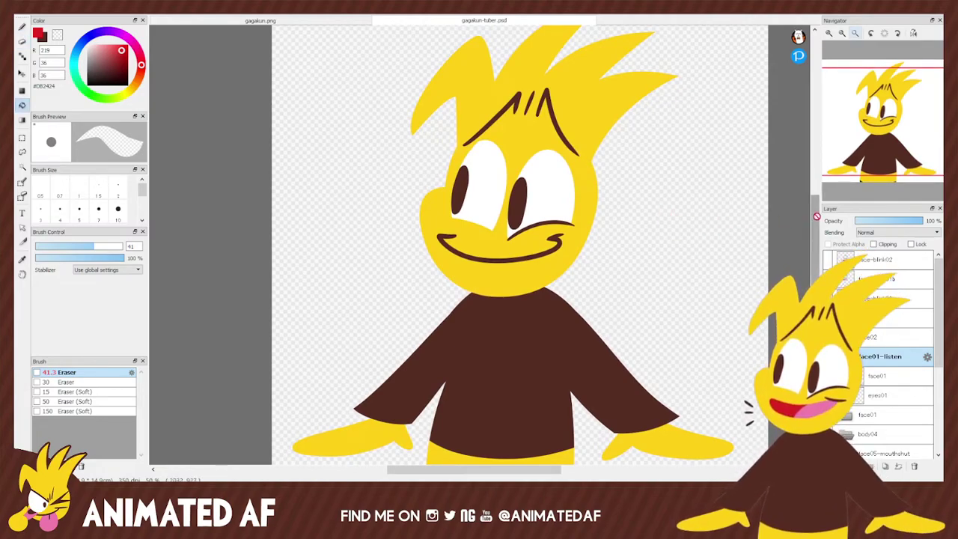
click(890, 377)
key(e)
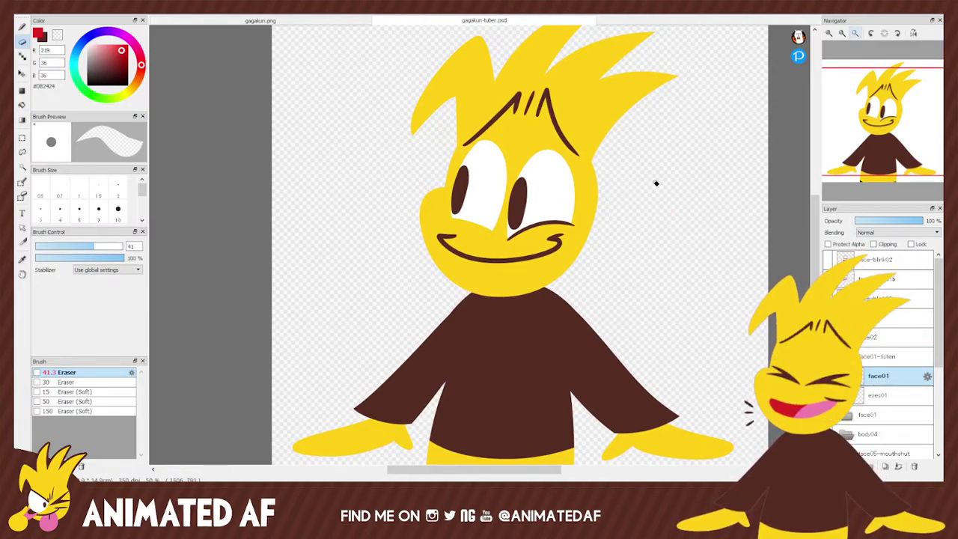
mouse_move(527, 178)
mouse_down()
mouse_move(520, 202)
mouse_move(533, 197)
mouse_move(518, 227)
mouse_up()
mouse_move(469, 169)
mouse_down()
mouse_move(463, 208)
mouse_move(453, 210)
mouse_up()
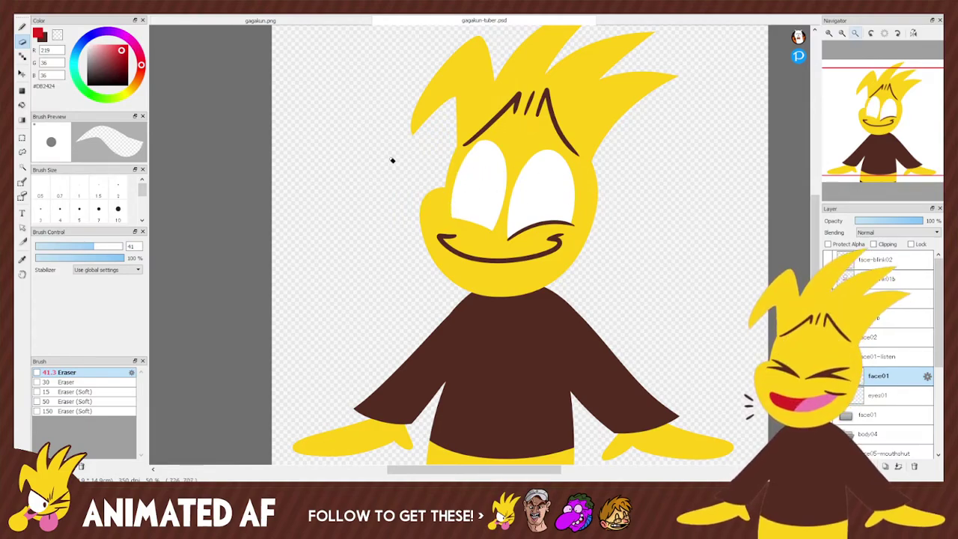
Draw an oval pupil in dark brown #552D21 at the right edge of the left eye with the size 20 Pen and fill it.
click(22, 26)
click(53, 36)
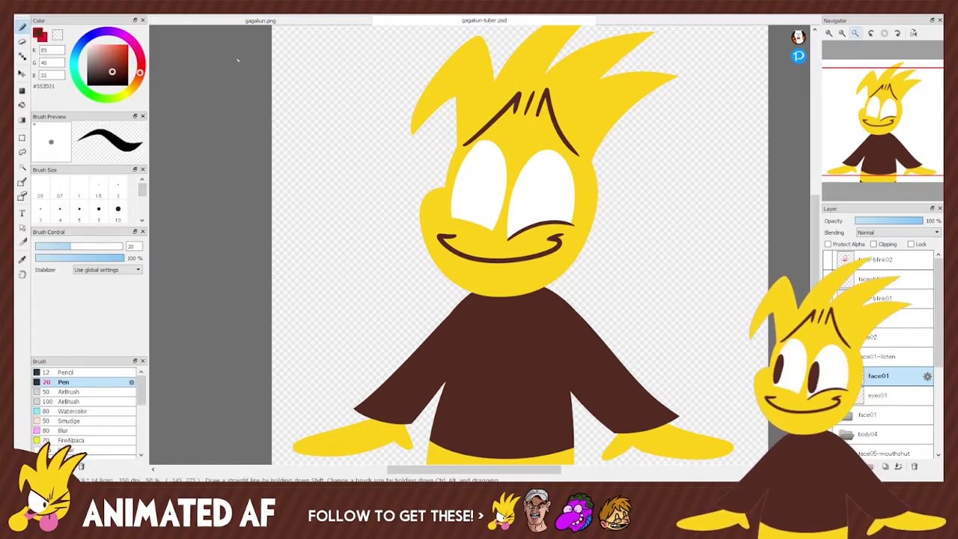
mouse_move(487, 223)
mouse_down()
mouse_move(501, 177)
mouse_move(492, 229)
mouse_up()
key(e)
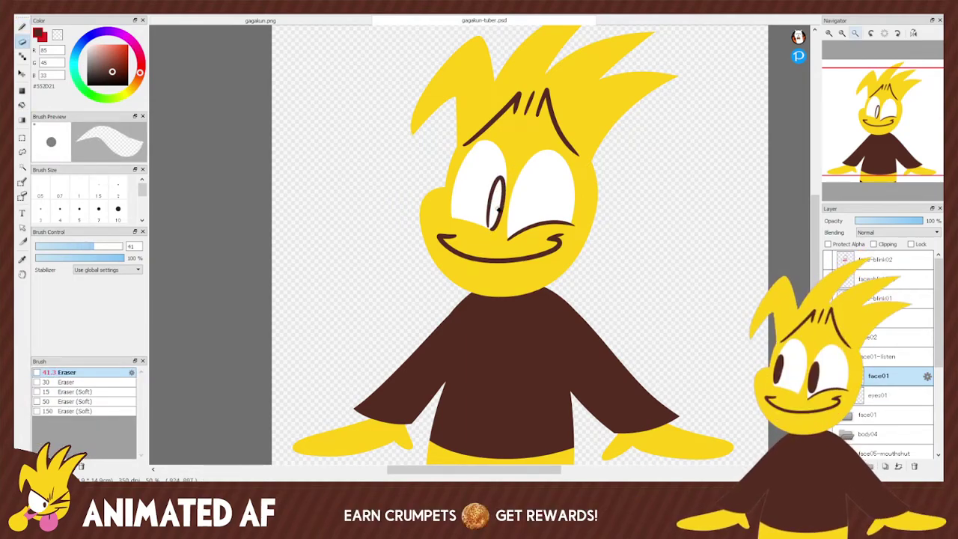
key(g)
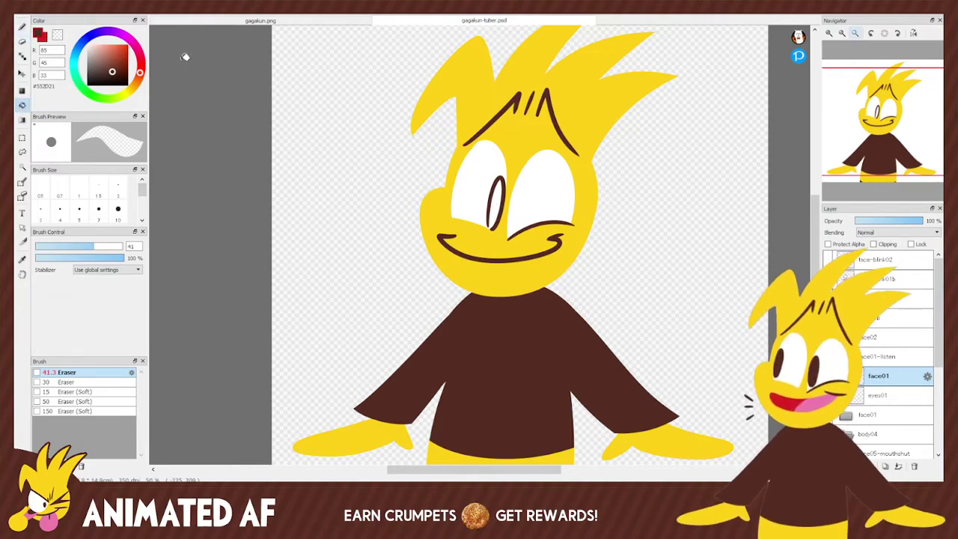
click(22, 28)
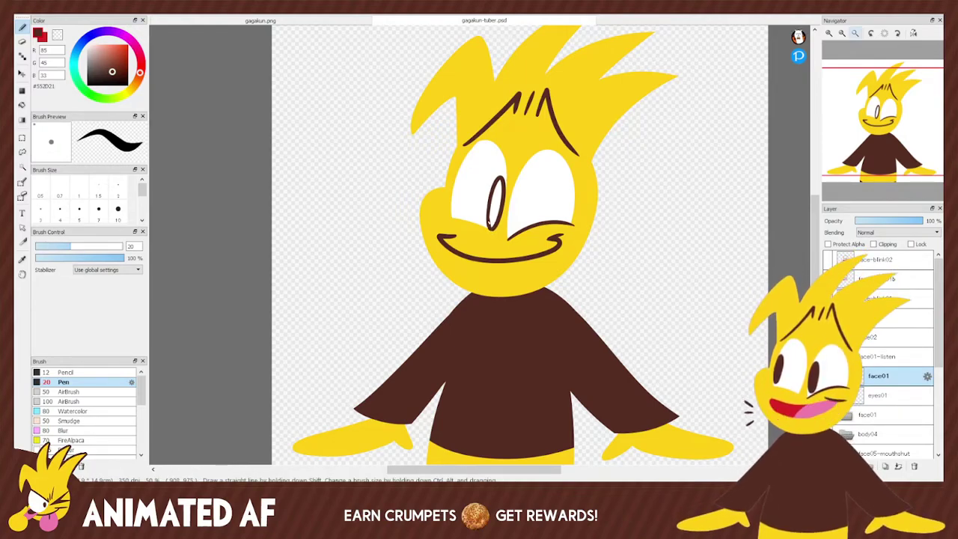
key(g)
click(495, 196)
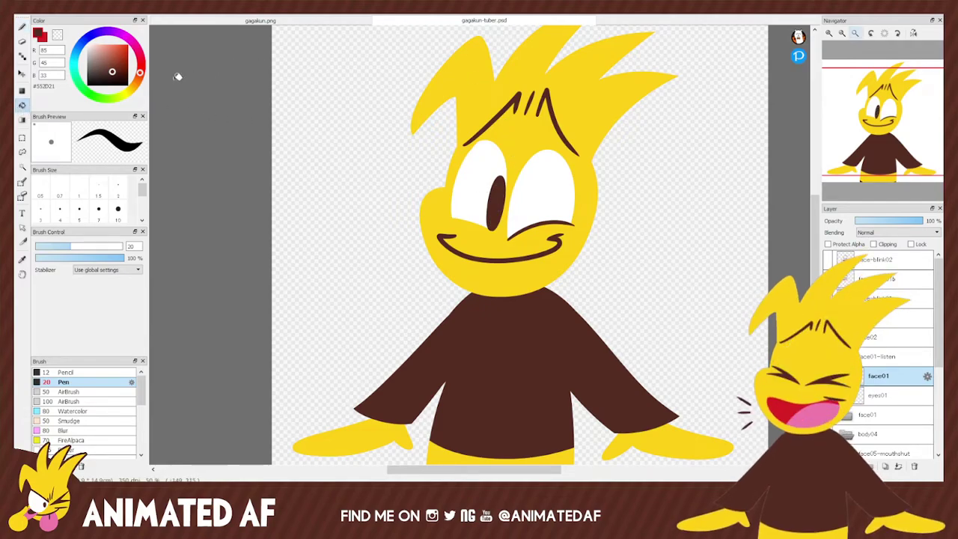
Outline a matching dark brown pupil at the right edge of the right eye, fill it and clean up both pupils.
click(23, 28)
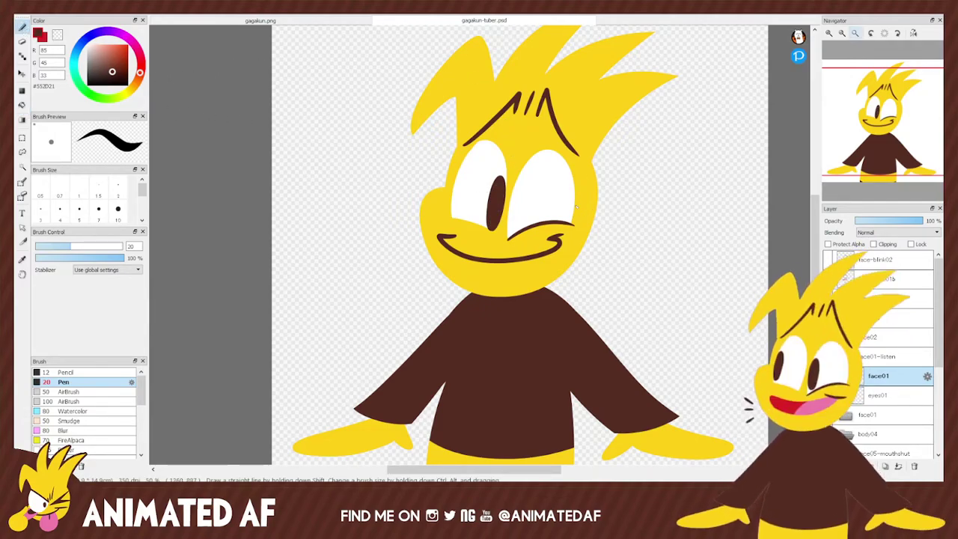
mouse_move(558, 221)
mouse_down()
mouse_move(570, 172)
mouse_move(577, 225)
mouse_move(569, 178)
mouse_move(572, 214)
mouse_up()
key(ctrl+z)
key(ctrl+z)
key(ctrl+z)
key(ctrl+z)
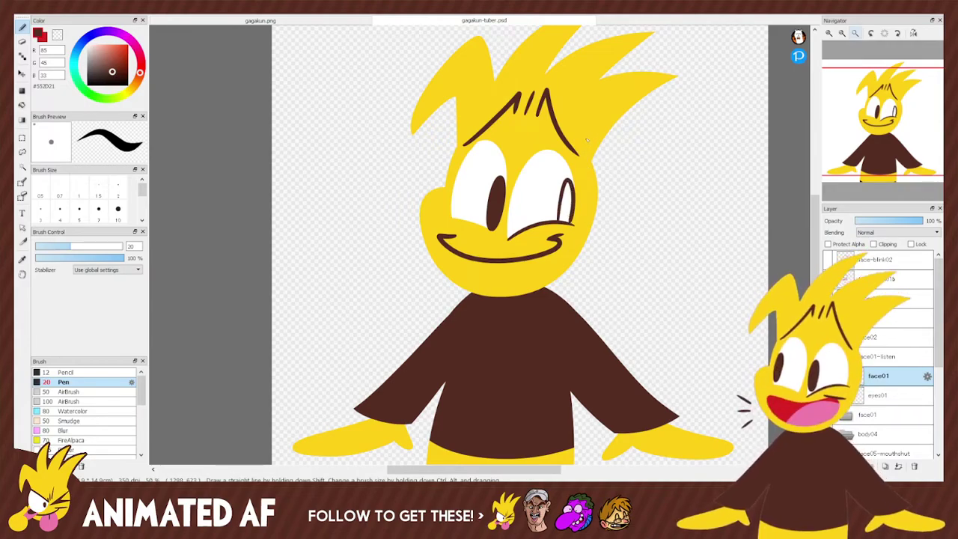
click(21, 105)
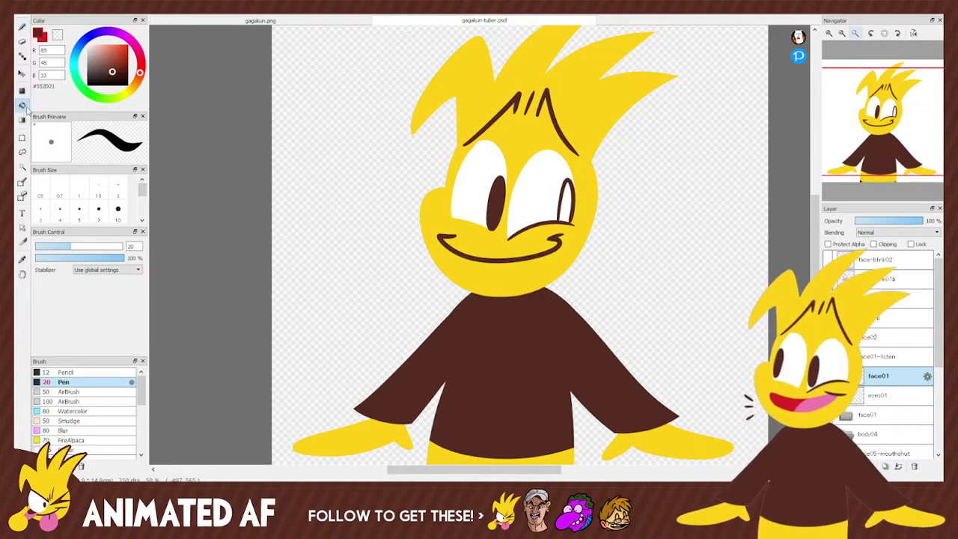
click(569, 203)
click(22, 27)
key(e)
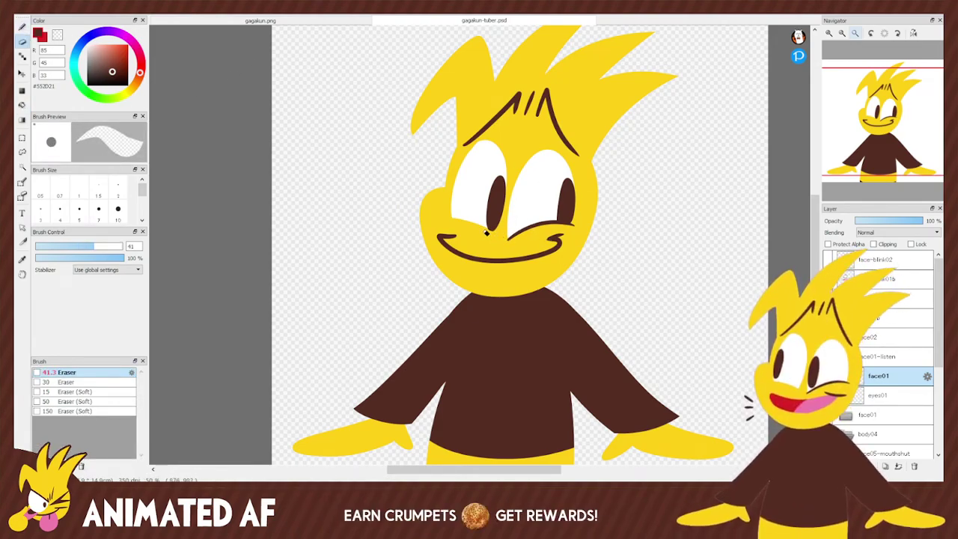
key(b)
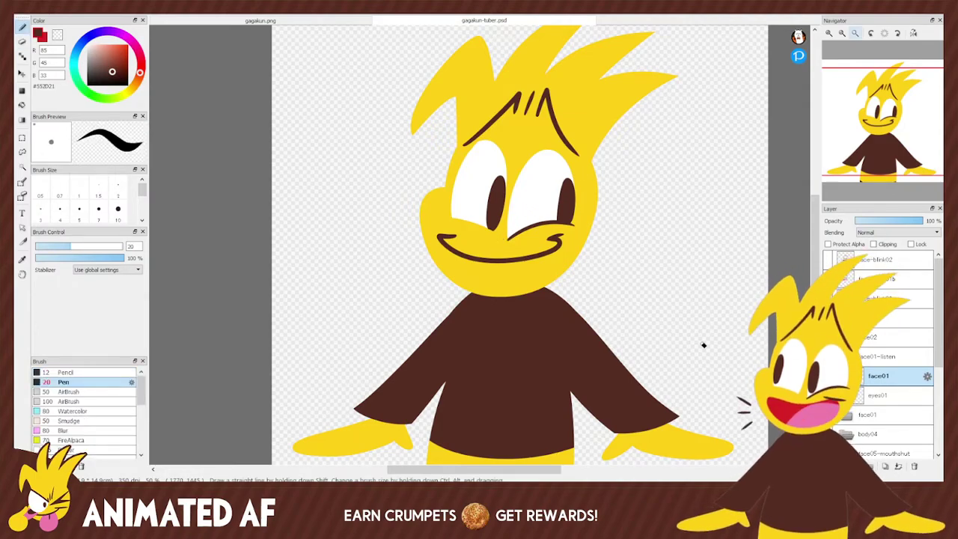
key(e)
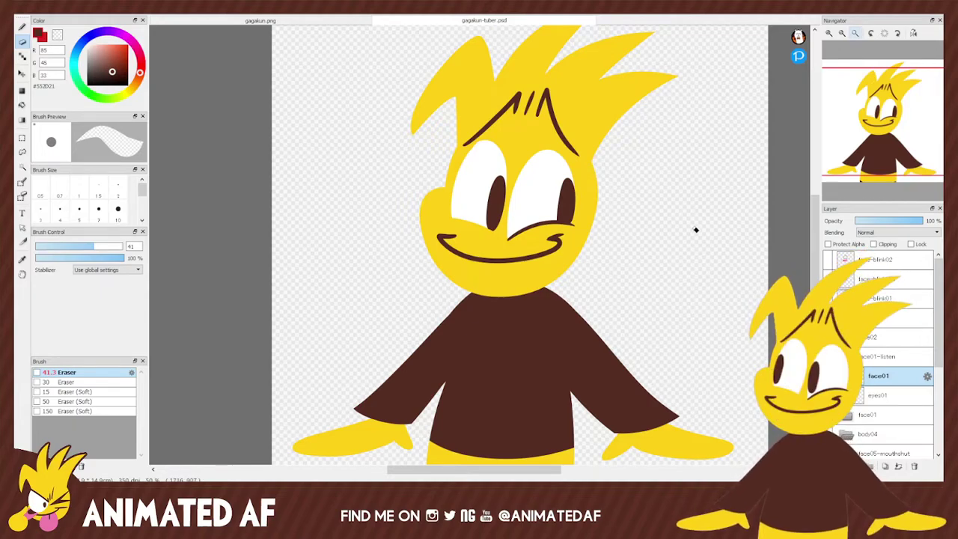
Erase the smiling mouth on the face01-listen folder's face01 layer and try a new mouth stroke.
mouse_move(553, 241)
mouse_down()
mouse_move(563, 238)
mouse_move(551, 253)
mouse_move(490, 260)
mouse_move(447, 243)
mouse_move(479, 261)
mouse_move(557, 260)
mouse_up()
key(b)
key(e)
key(b)
key(e)
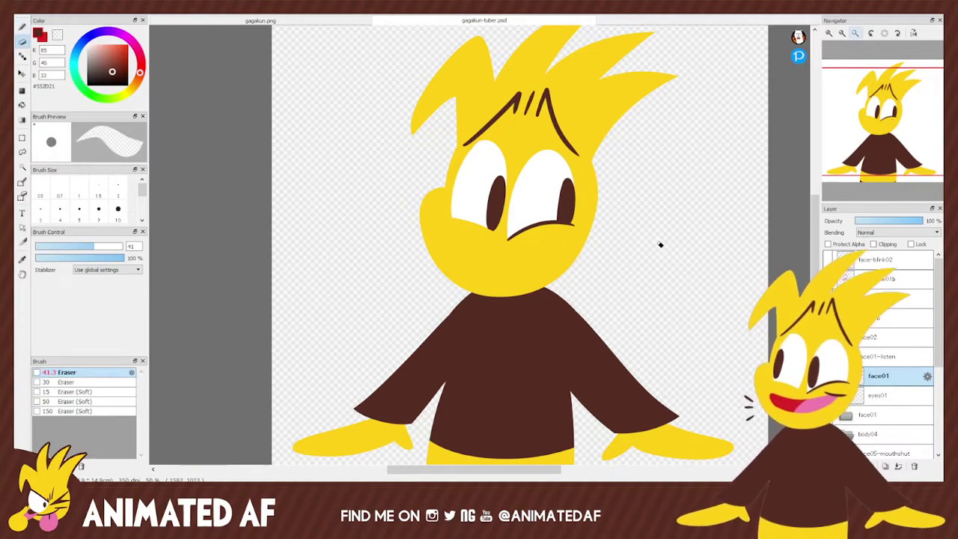
key(b)
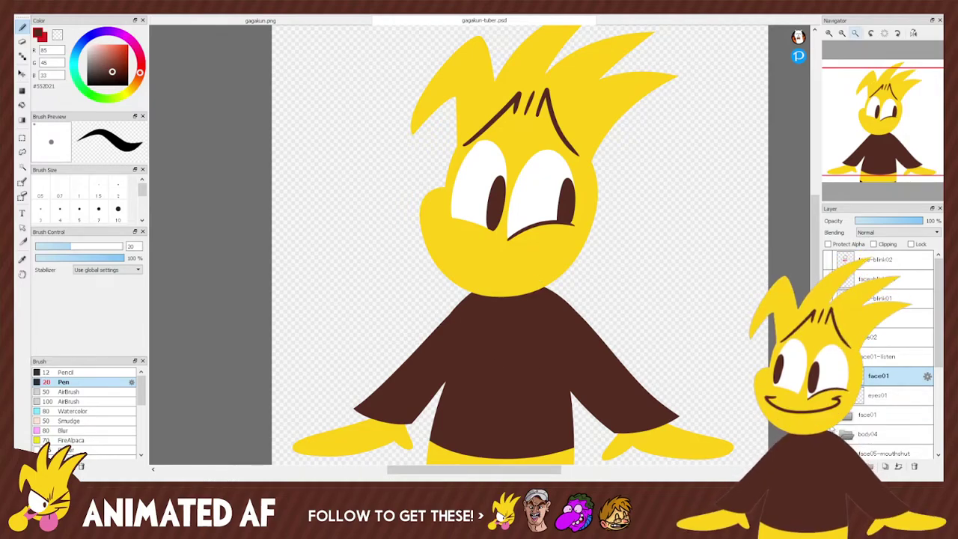
drag(438, 237, 562, 238)
Lower the original face01 folder's opacity to 35% as a mouth reference and reselect the face01 layer inside face01-listen.
click(879, 415)
click(879, 221)
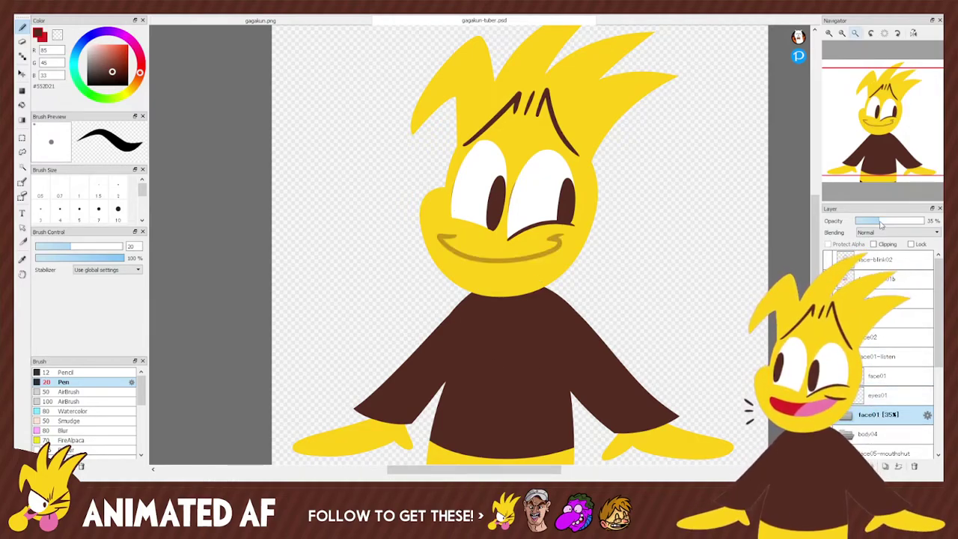
click(890, 382)
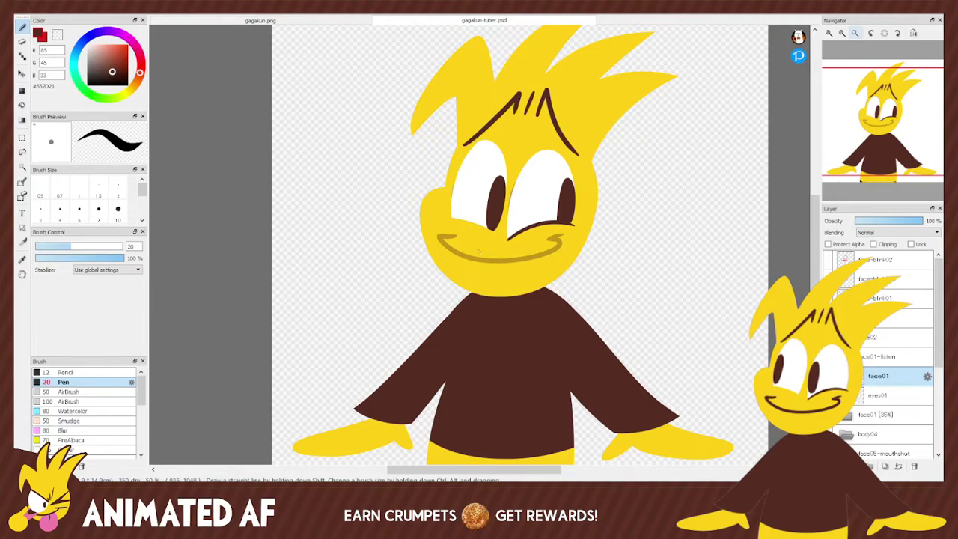
Try several new curved mouth strokes over the faded smile, undoing each one.
mouse_move(449, 231)
mouse_down()
mouse_move(523, 271)
mouse_move(555, 245)
mouse_up()
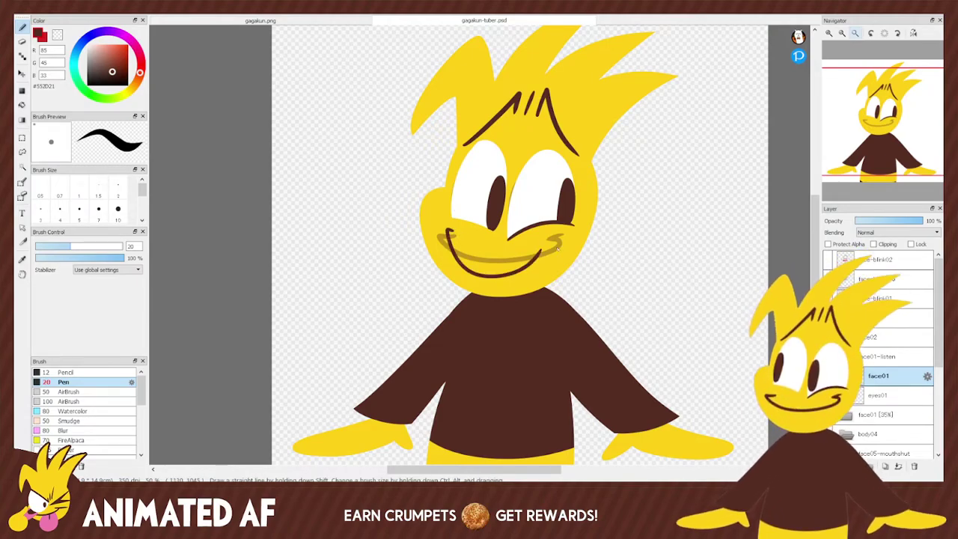
key(ctrl+z)
drag(449, 232, 540, 250)
key(ctrl+z)
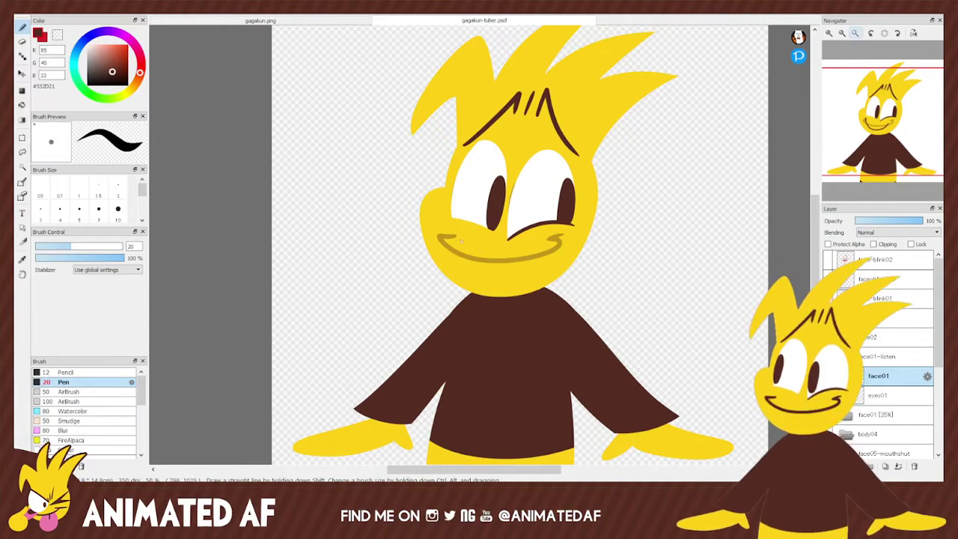
drag(459, 239, 538, 250)
key(ctrl+z)
mouse_move(460, 238)
mouse_down()
mouse_move(486, 277)
mouse_move(541, 247)
mouse_up()
key(ctrl+z)
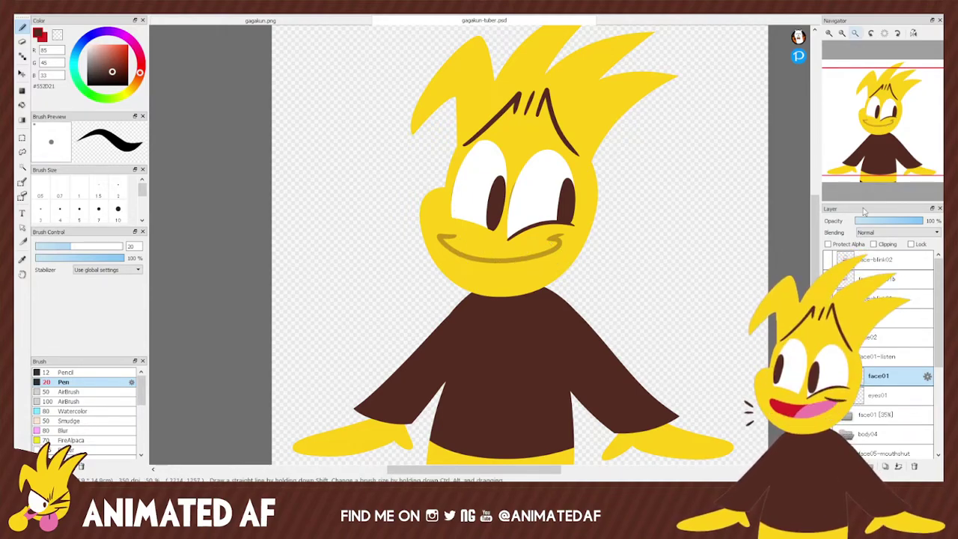
Undo the mouth erasure and the folder opacity change, comparing the face with and without the smile.
mouse_move(898, 123)
mouse_down()
mouse_move(906, 123)
mouse_move(887, 124)
mouse_up()
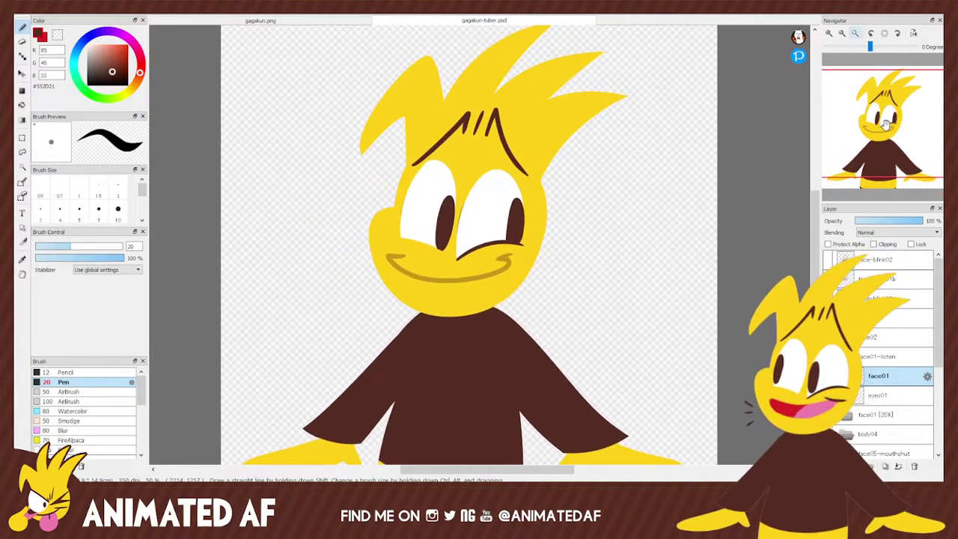
key(ctrl+y)
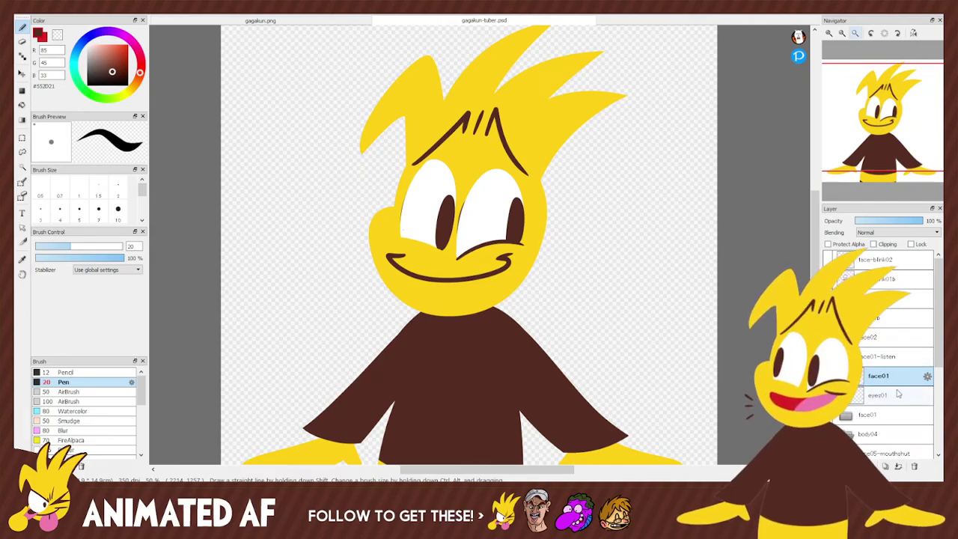
key(ctrl+z)
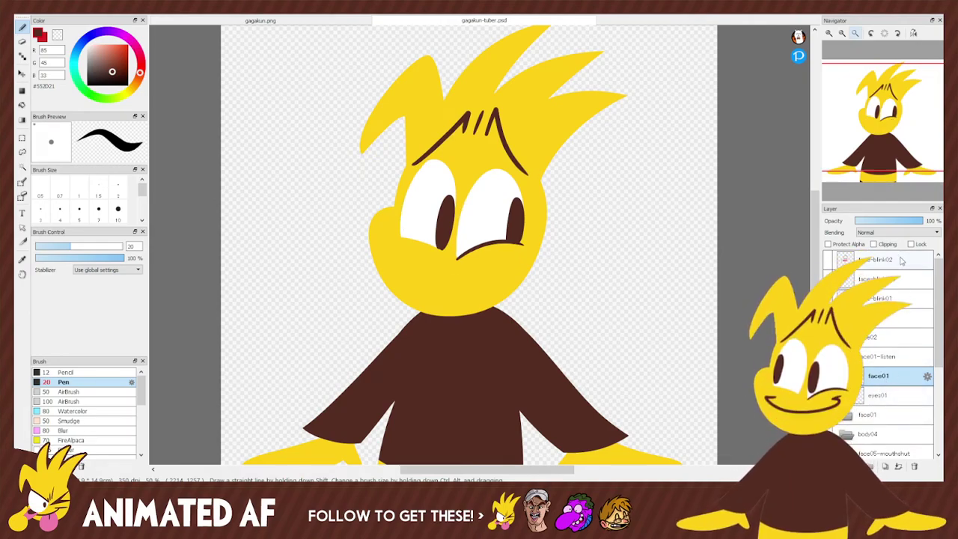
key(ctrl+y)
key(ctrl+z)
key(ctrl+y)
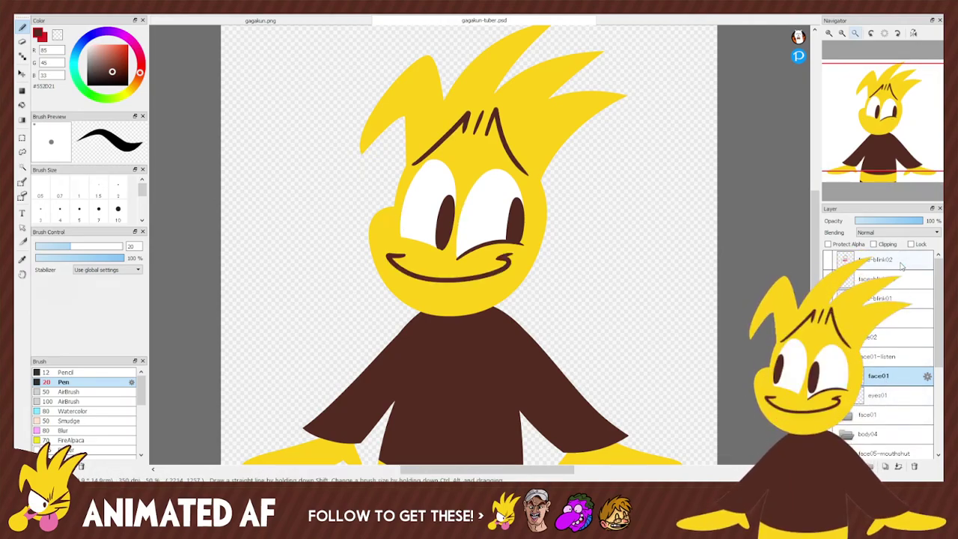
Pick the eye's white color and draw a speech bubble outline with a pointed tail beside the character's head.
mouse_move(891, 127)
mouse_down()
mouse_move(889, 168)
mouse_move(891, 125)
mouse_up()
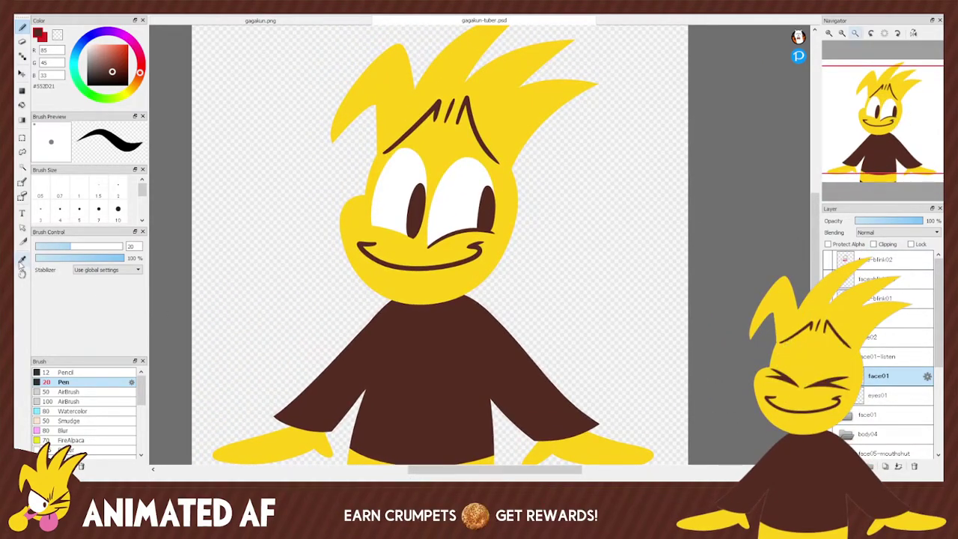
alt+click(464, 159)
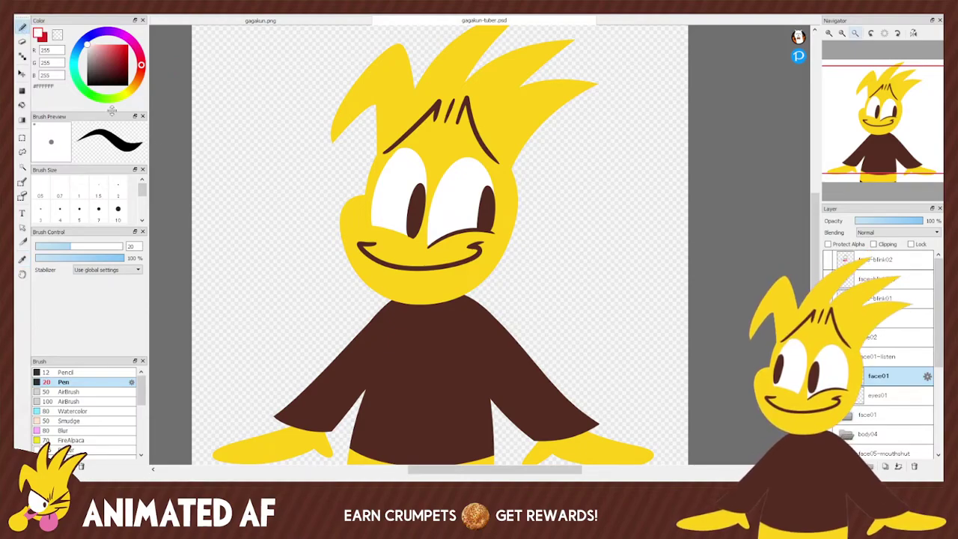
mouse_move(887, 193)
drag(886, 193, 888, 129)
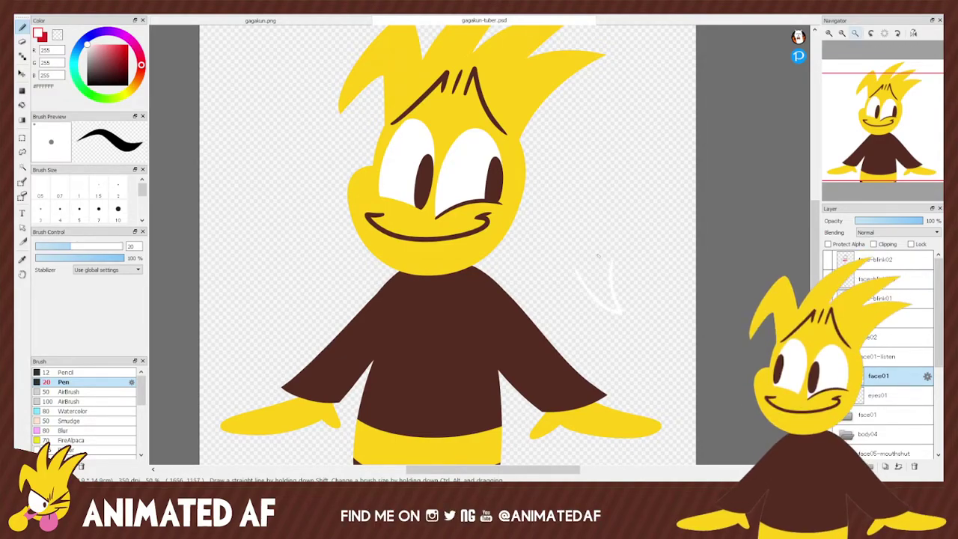
mouse_move(570, 271)
mouse_down()
mouse_move(577, 149)
mouse_move(607, 260)
mouse_up()
key(ctrl+z)
key(ctrl+y)
key(ctrl+z)
key(ctrl+y)
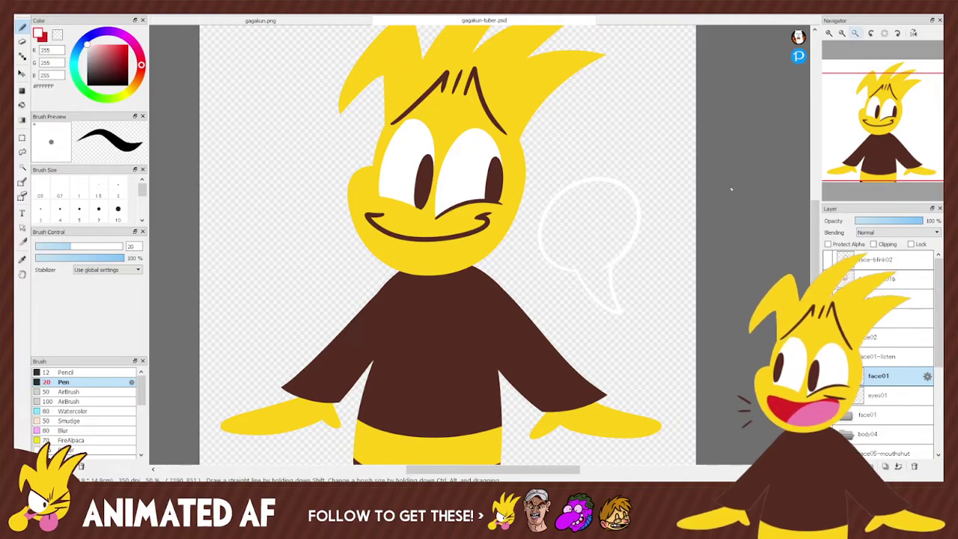
Fill the speech bubble with white and trim the right edge of its tail with the Eraser.
click(22, 105)
click(611, 218)
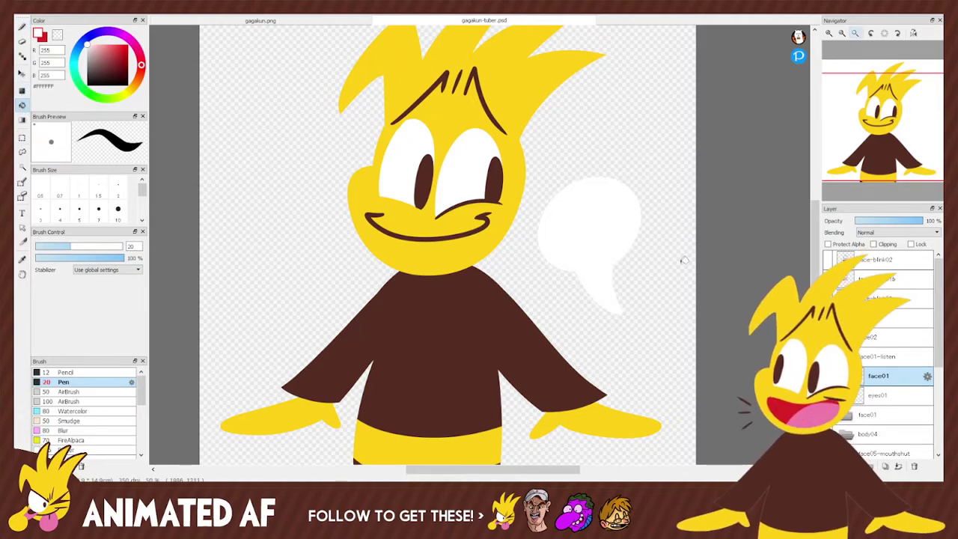
key(e)
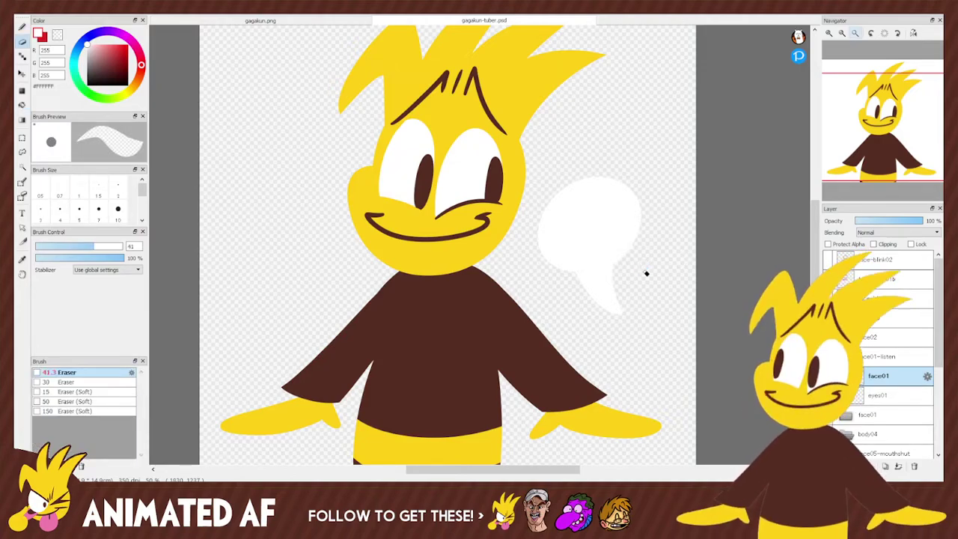
drag(615, 271, 648, 323)
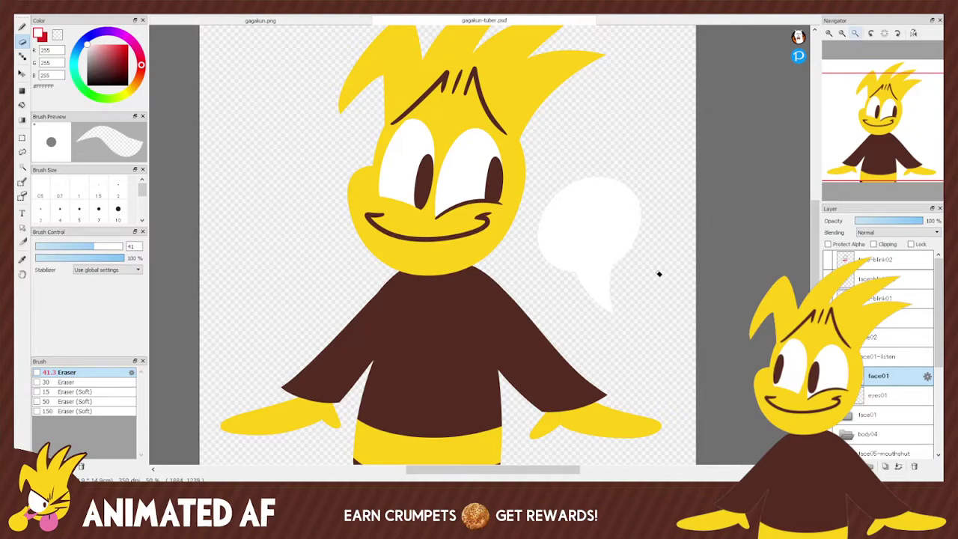
key(g)
key(e)
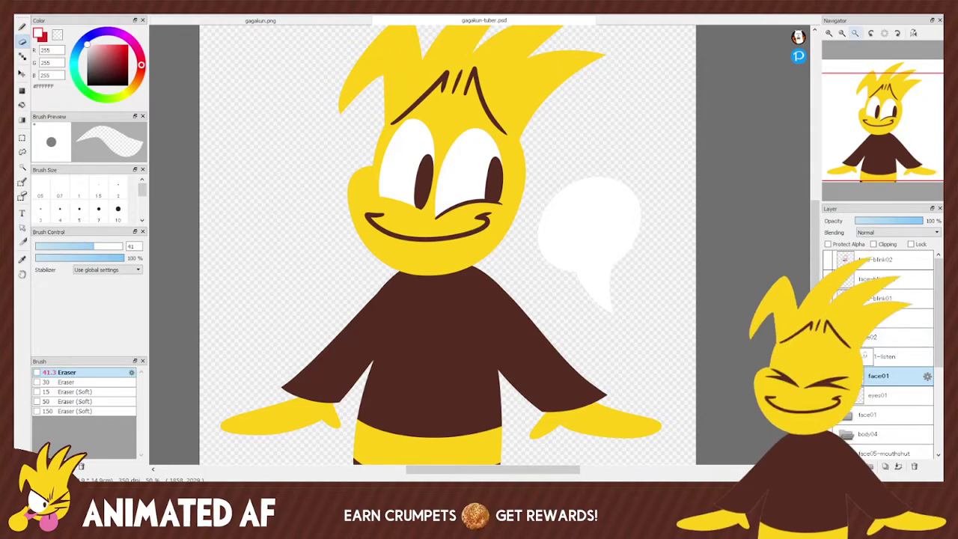
Cut the white speech bubble out of the face01 layer and merge it into the eyes01 layer.
key(l)
mouse_move(530, 236)
mouse_down()
mouse_move(582, 158)
mouse_move(670, 250)
mouse_move(635, 347)
mouse_up()
key(e)
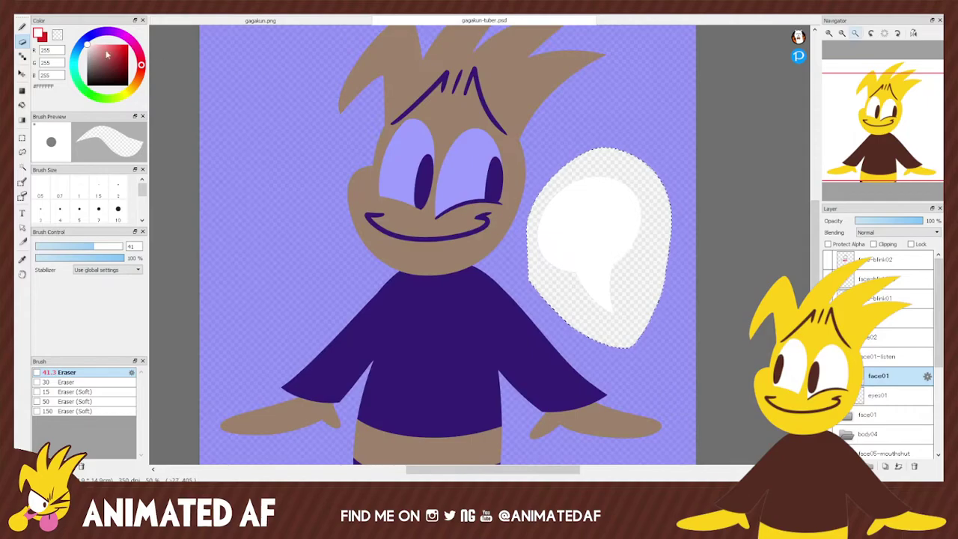
key(ctrl+z)
key(ctrl+z)
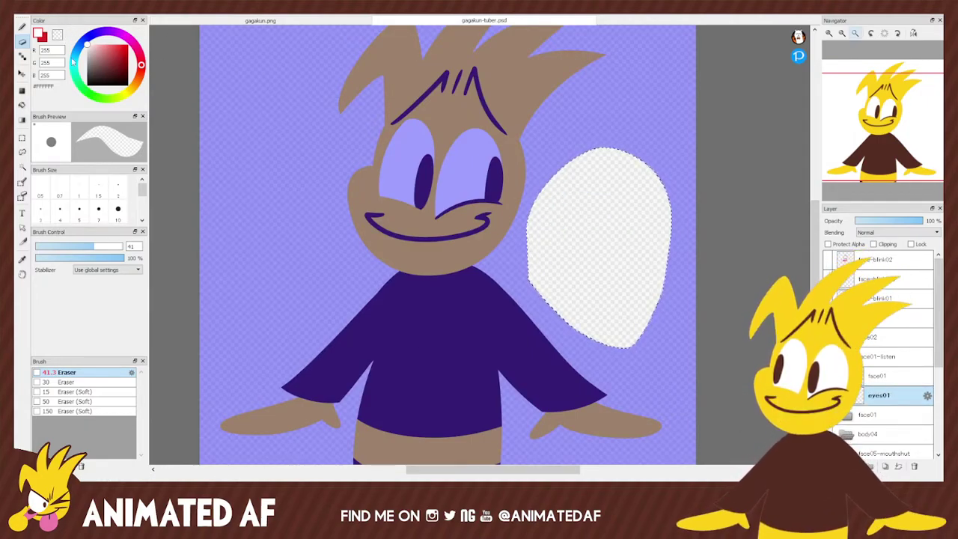
key(ctrl+y)
key(ctrl+y)
click(22, 152)
key(ctrl+d)
key(g)
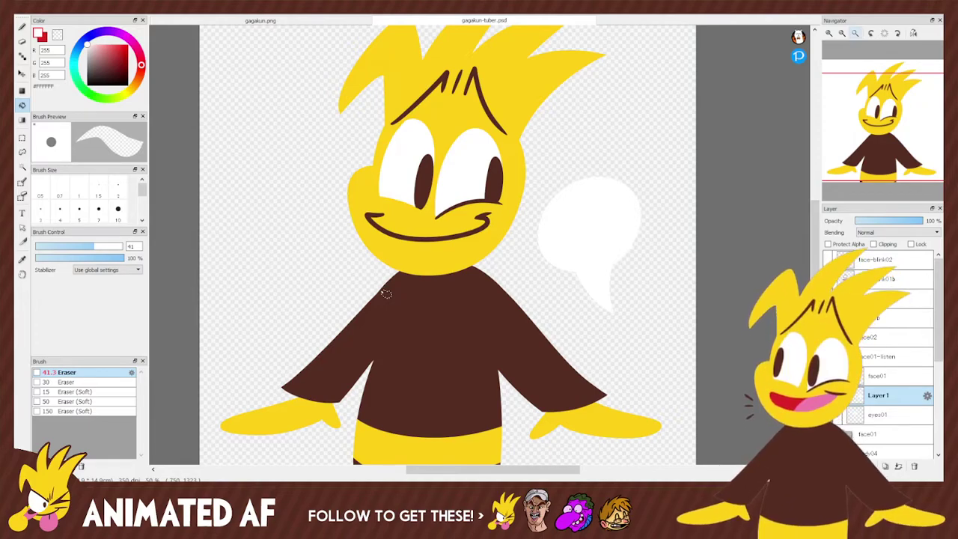
key(e)
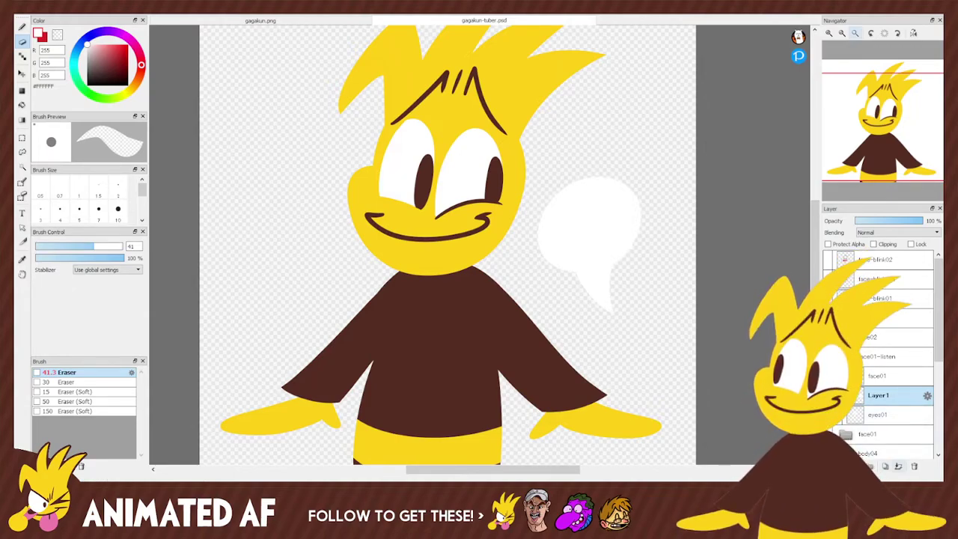
click(913, 465)
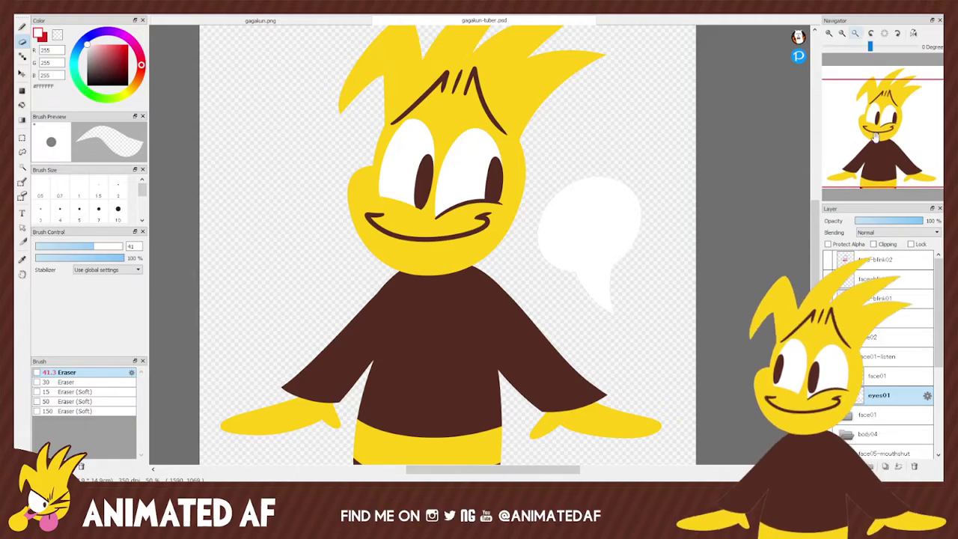
Pick the shirt's dark brown (#552D21) as the drawing color.
drag(892, 131, 900, 126)
key(g)
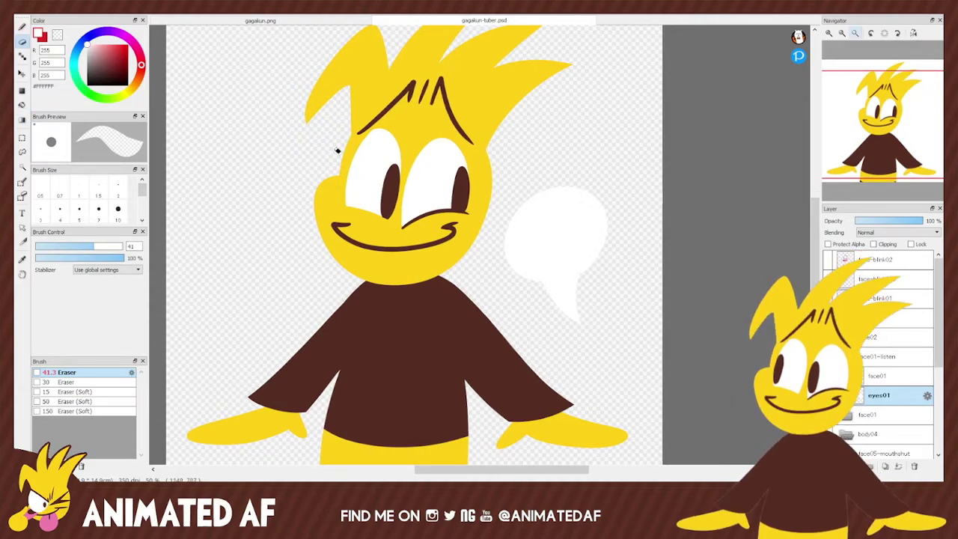
click(21, 28)
key(i)
click(384, 315)
click(21, 28)
key(g)
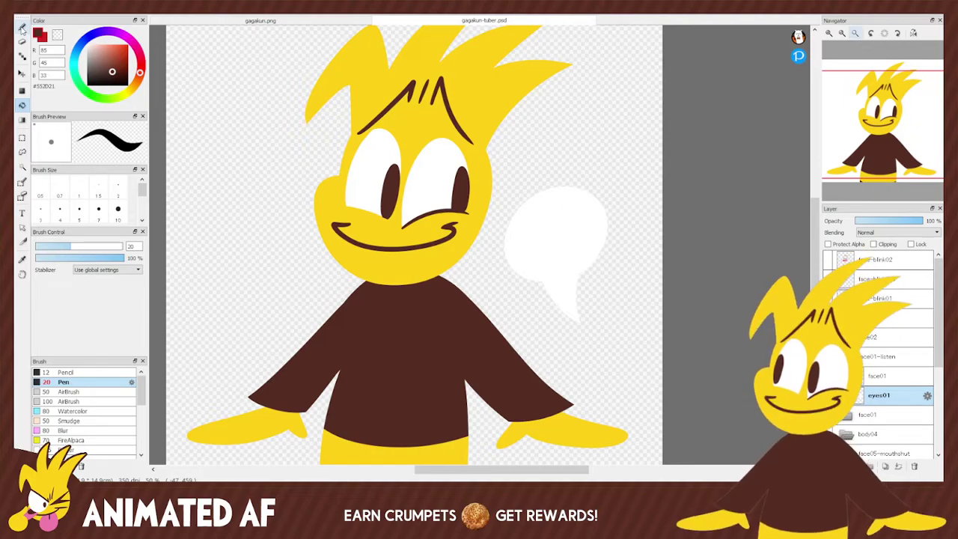
click(22, 41)
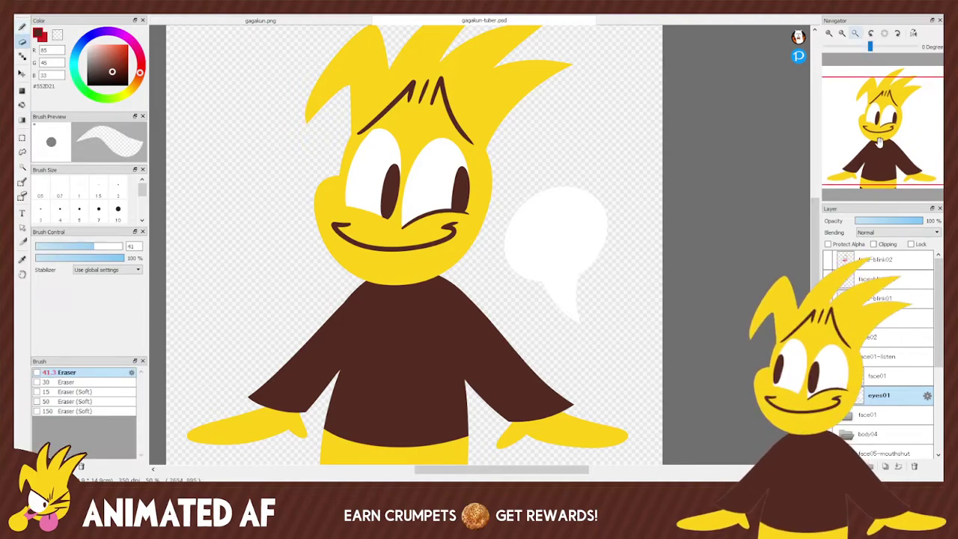
scroll(731, 231, up, 1)
click(22, 259)
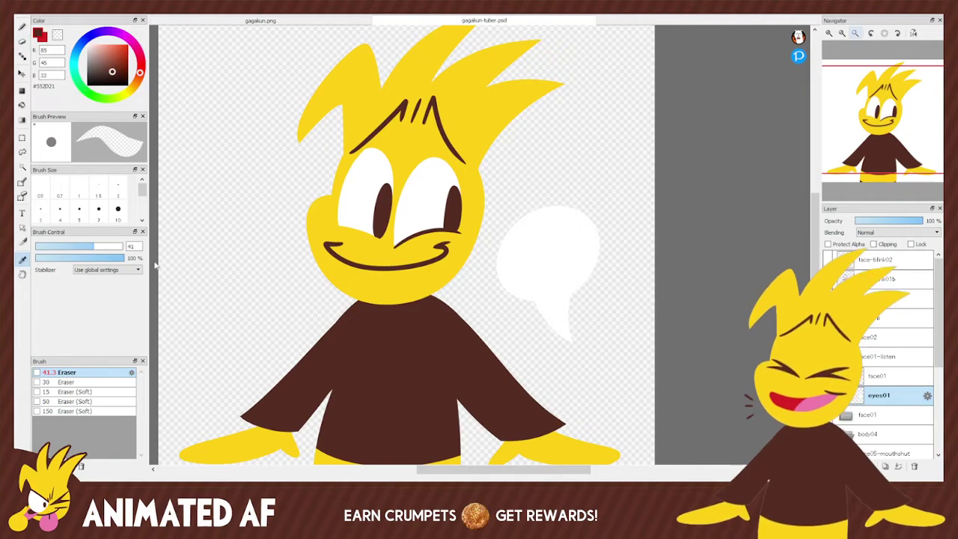
key(g)
click(22, 27)
click(21, 104)
click(22, 41)
On the face01 layer, draw five short brown Pen strokes radiating from the middle of the speech bubble.
click(879, 377)
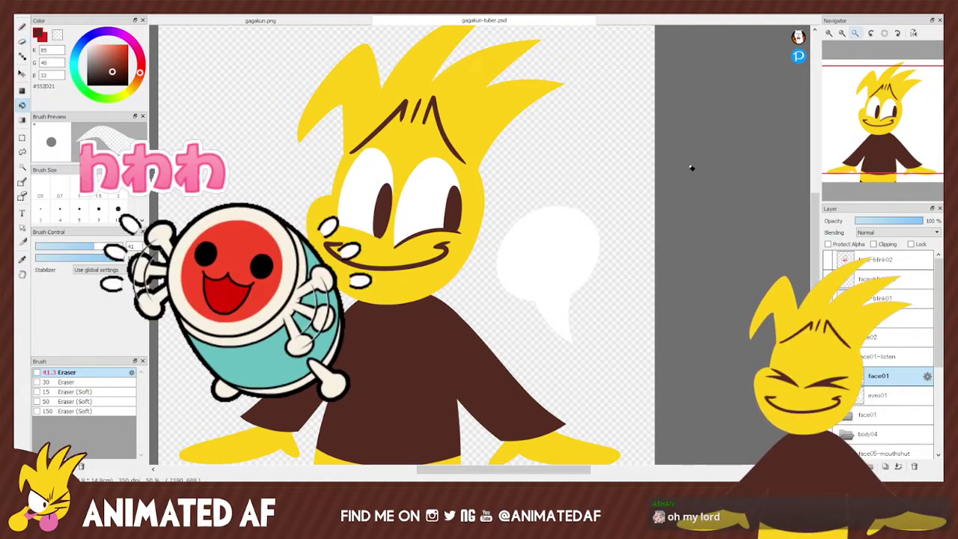
click(22, 105)
key(b)
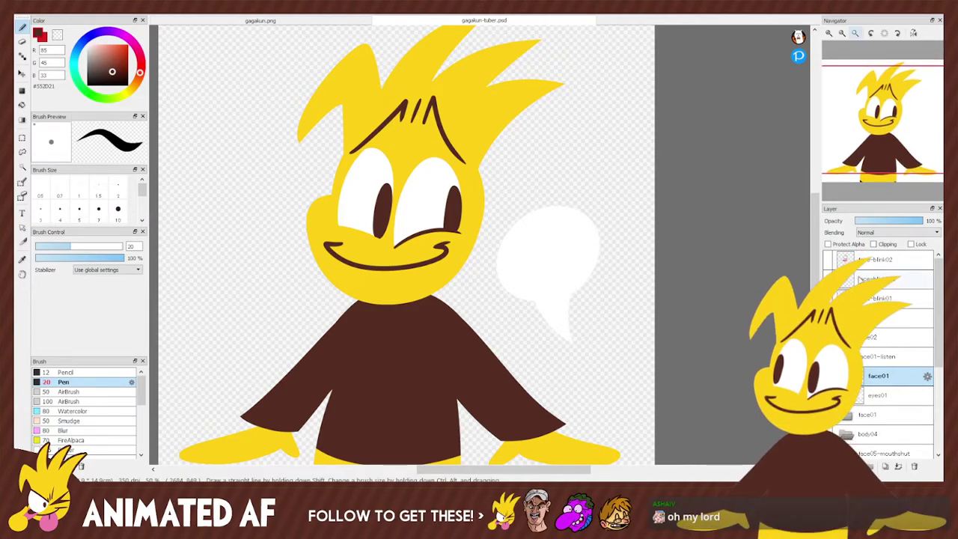
click(828, 376)
click(827, 376)
drag(872, 145, 892, 131)
mouse_move(586, 228)
mouse_down()
mouse_move(586, 243)
mouse_move(608, 233)
mouse_move(604, 264)
mouse_move(574, 272)
mouse_move(561, 247)
mouse_up()
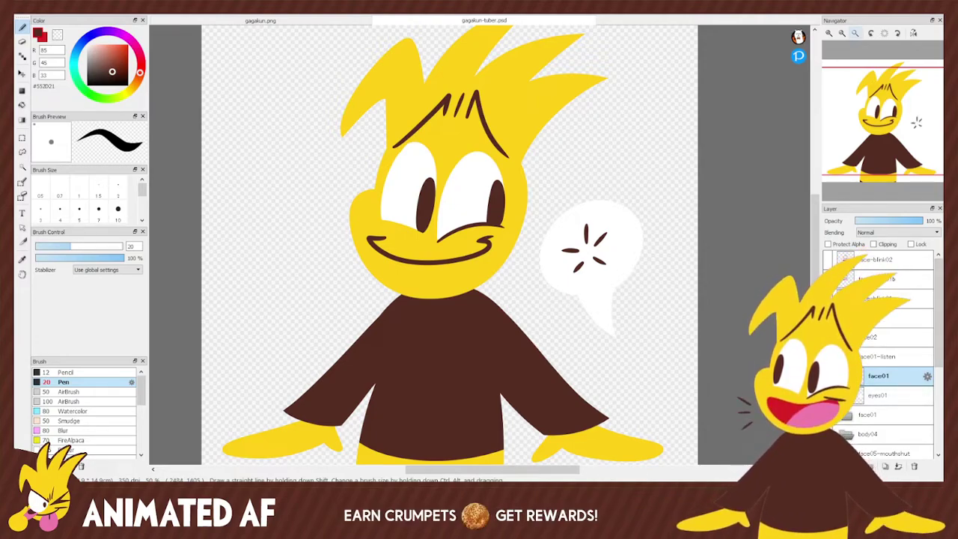
Copy the speech bubble from eyes01 onto a new layer and offset the copy slightly right and down.
click(905, 395)
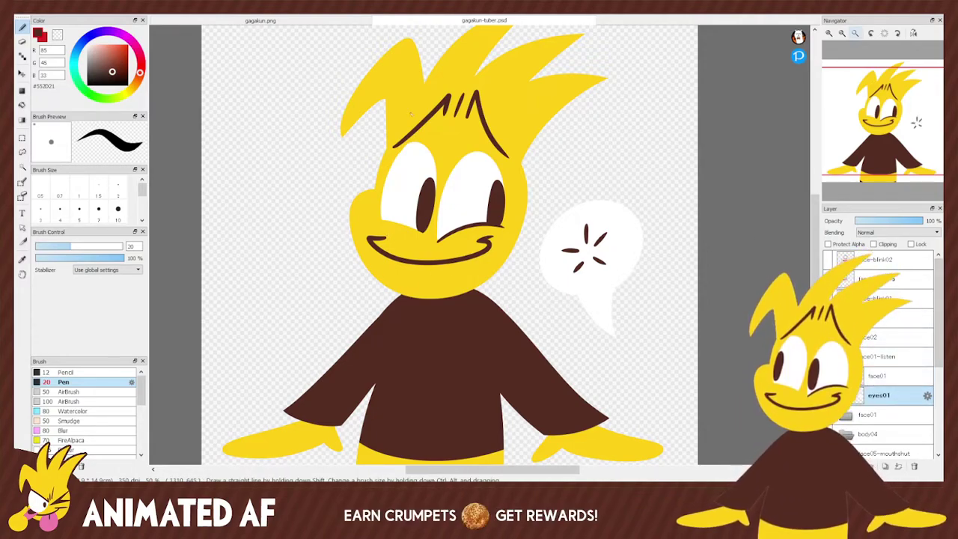
key(ctrl+shift+n)
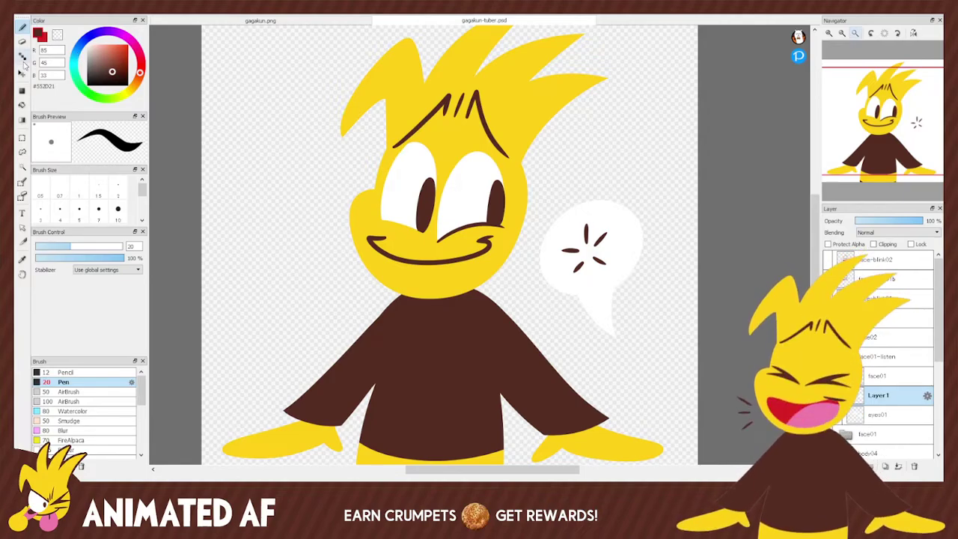
click(21, 73)
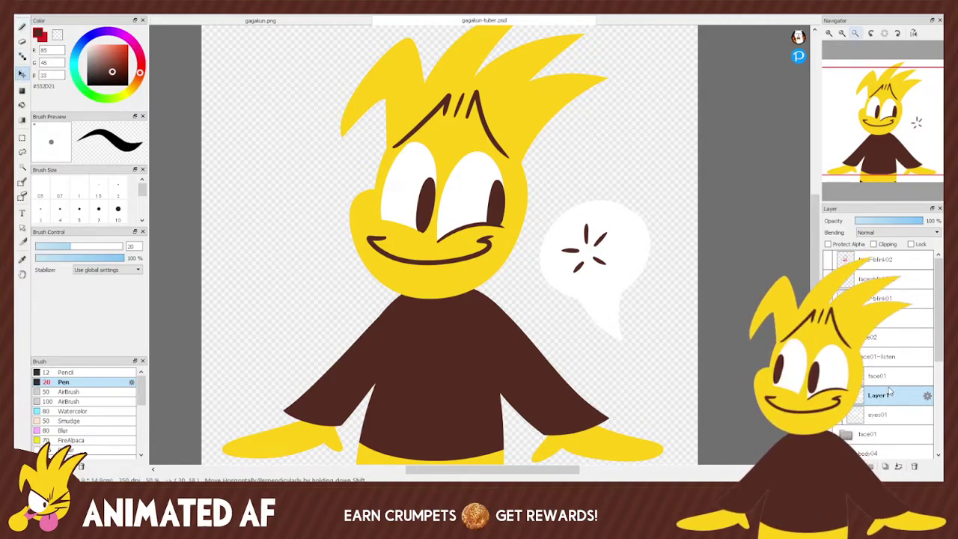
Fill the alpha-protected bubble copy with dark brown and place its layer below eyes01 as a drop shadow.
click(22, 152)
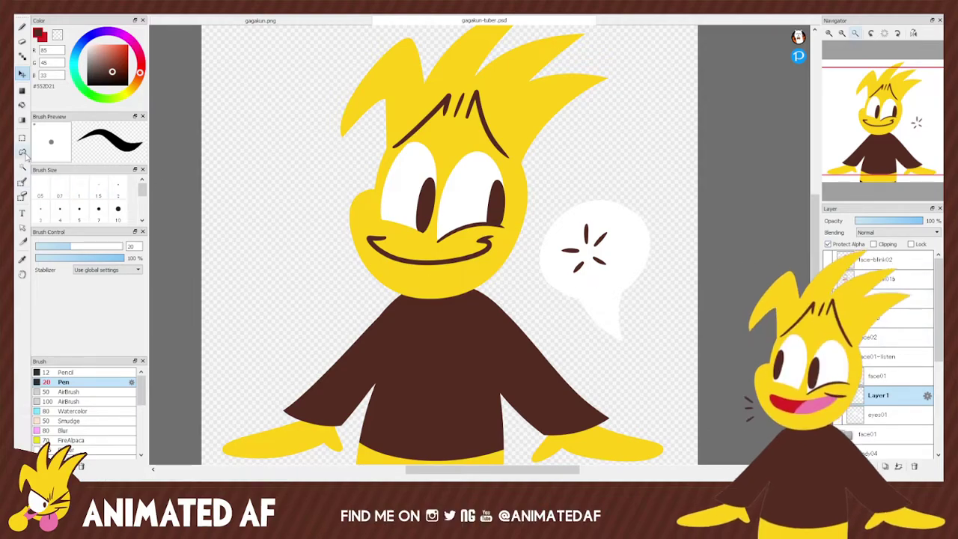
mouse_move(551, 309)
mouse_down()
mouse_move(542, 196)
mouse_move(677, 330)
mouse_move(581, 349)
mouse_up()
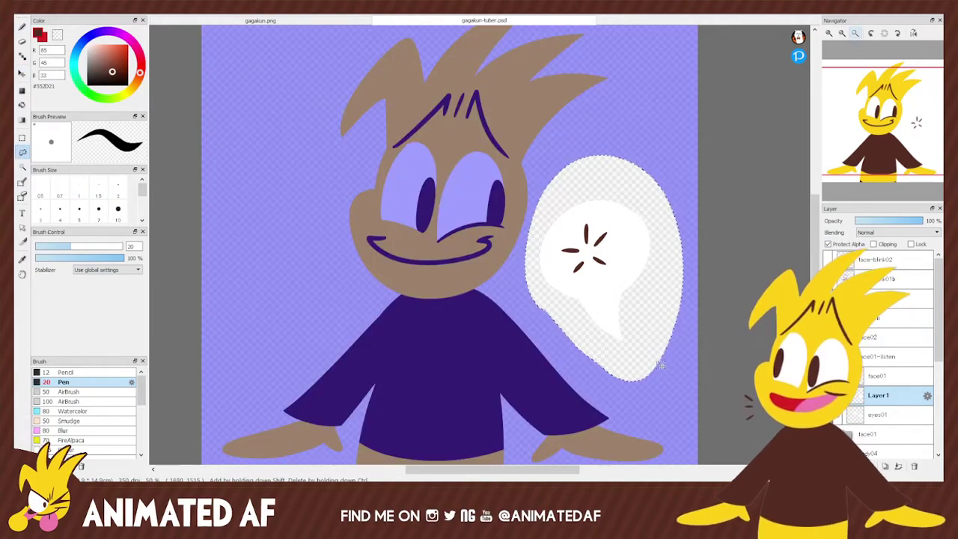
key(ctrl+u)
key(ctrl+d)
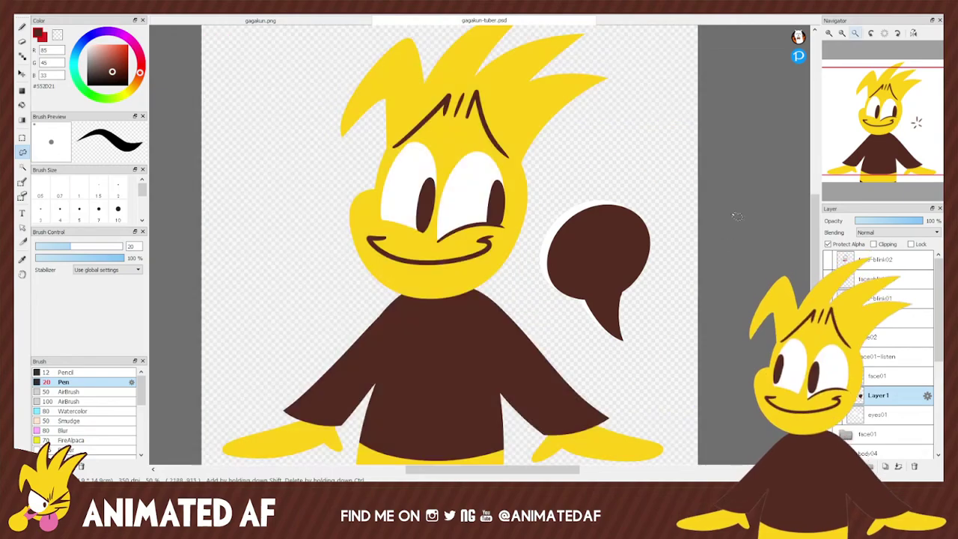
drag(887, 395, 883, 423)
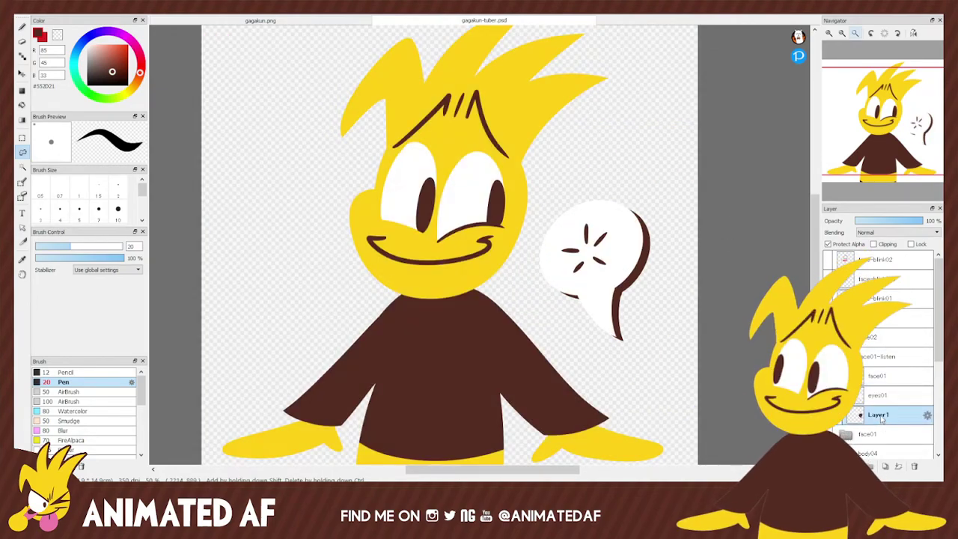
Adjust the bubble shadow's offset and extend it with a Pen stroke along the bubble's lower-left edge.
key(v)
drag(636, 271, 634, 273)
click(21, 27)
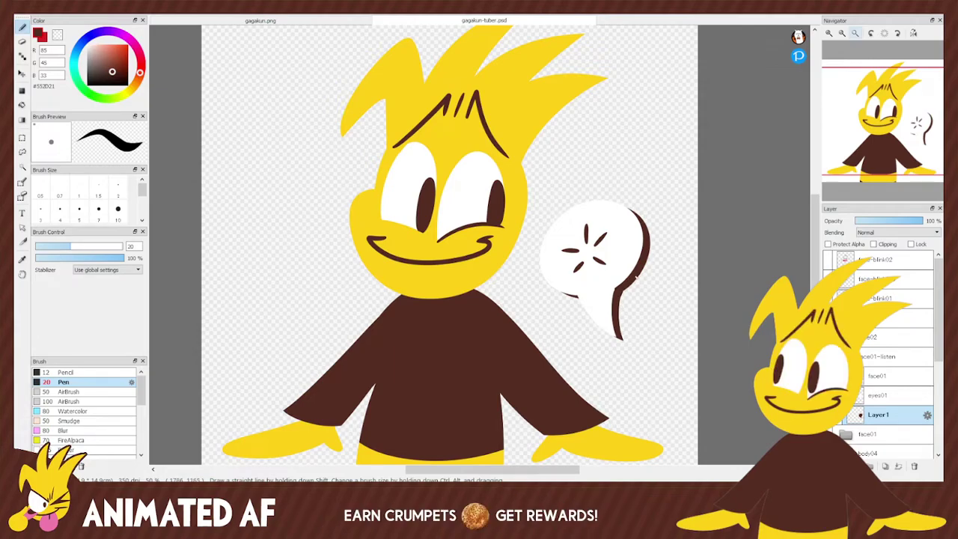
drag(578, 296, 561, 299)
Pick white from the eyes01 layer and nudge the bubble's shadow layer slightly to refine its offset.
click(897, 389)
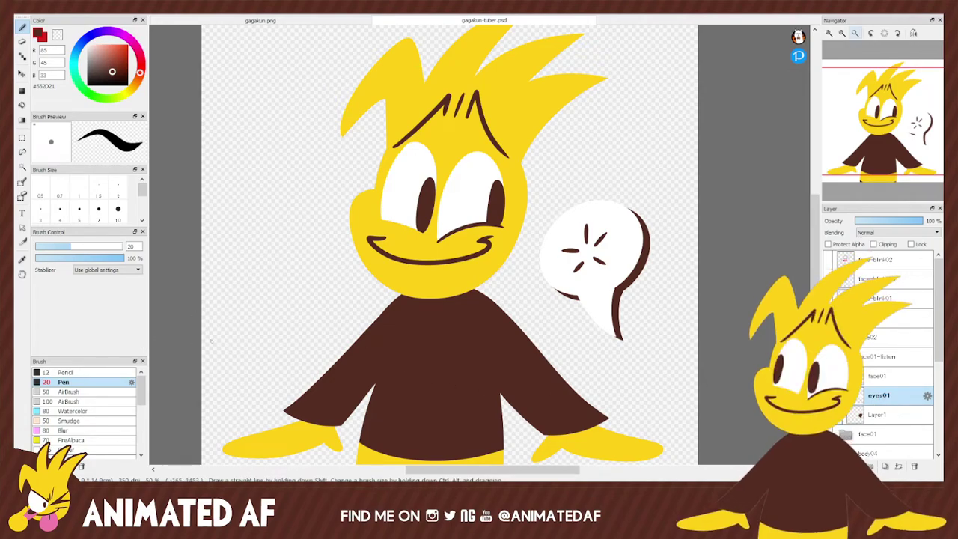
alt+click(282, 91)
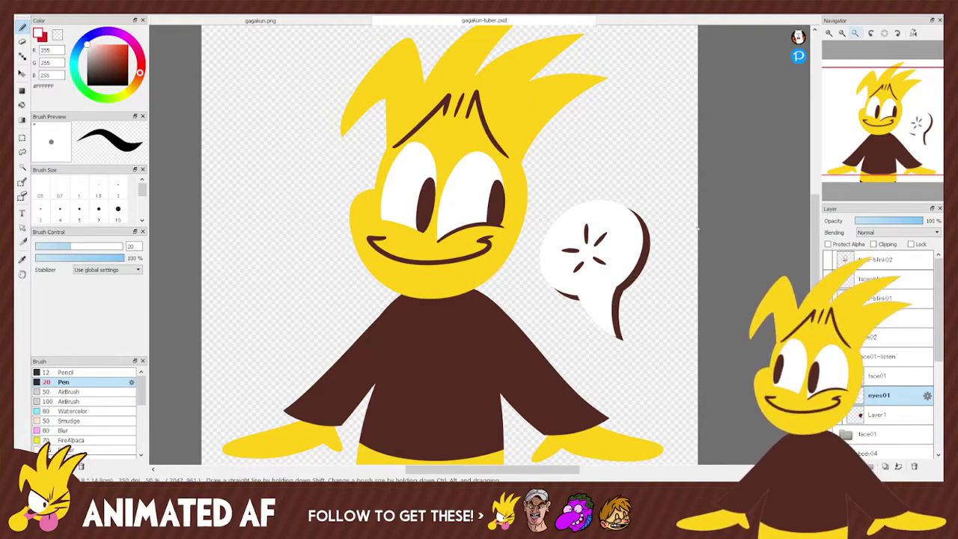
click(893, 414)
click(22, 74)
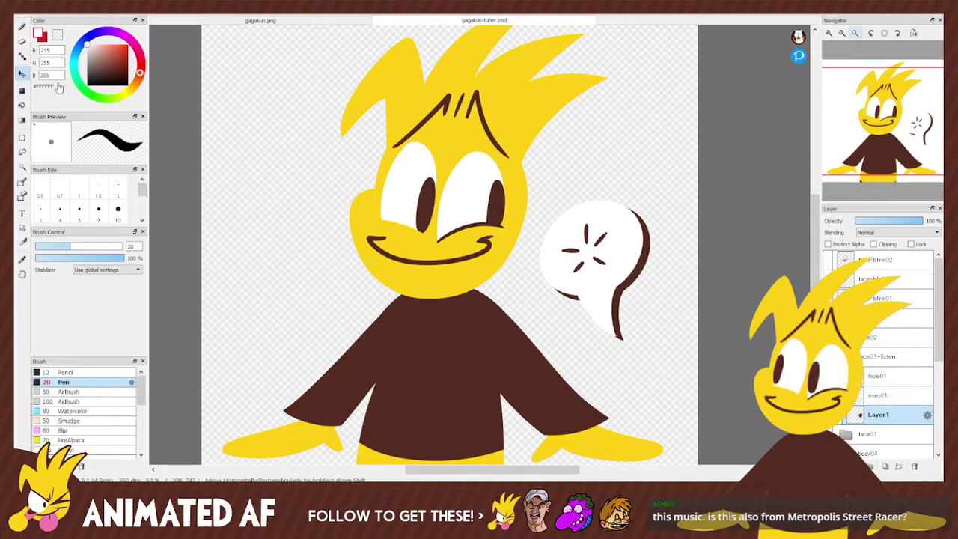
drag(644, 284, 642, 285)
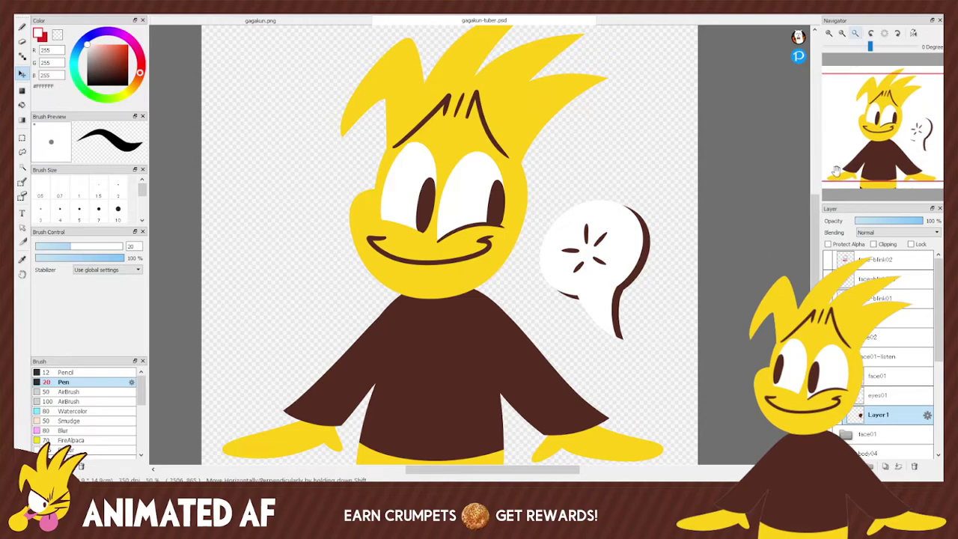
Erase the smile from the face01 layer.
drag(892, 137, 894, 140)
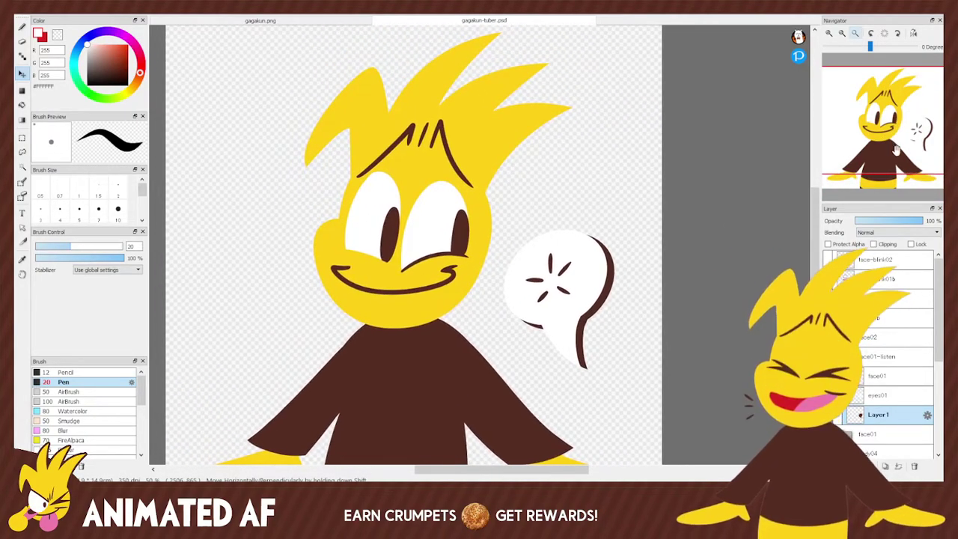
click(880, 375)
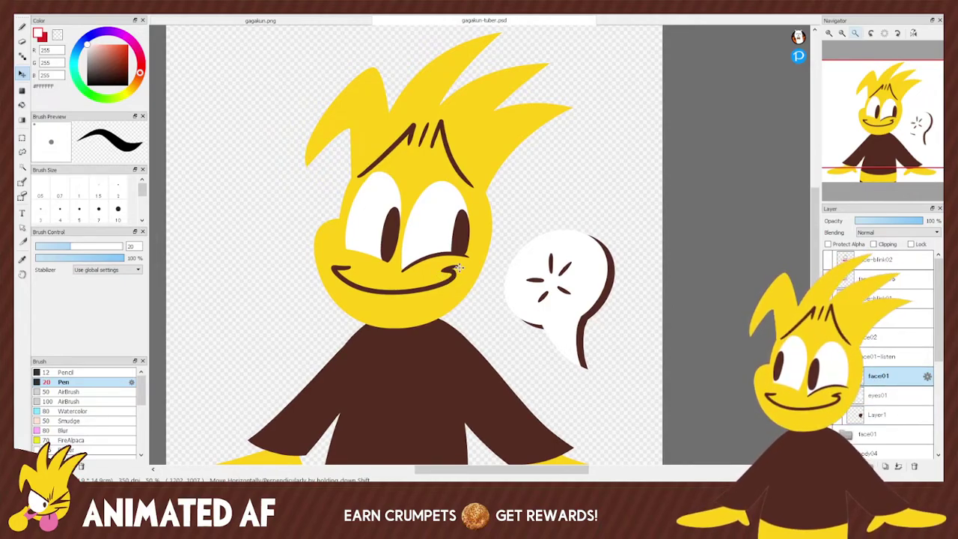
key(e)
mouse_move(447, 281)
mouse_down()
mouse_move(377, 293)
mouse_move(347, 277)
mouse_up()
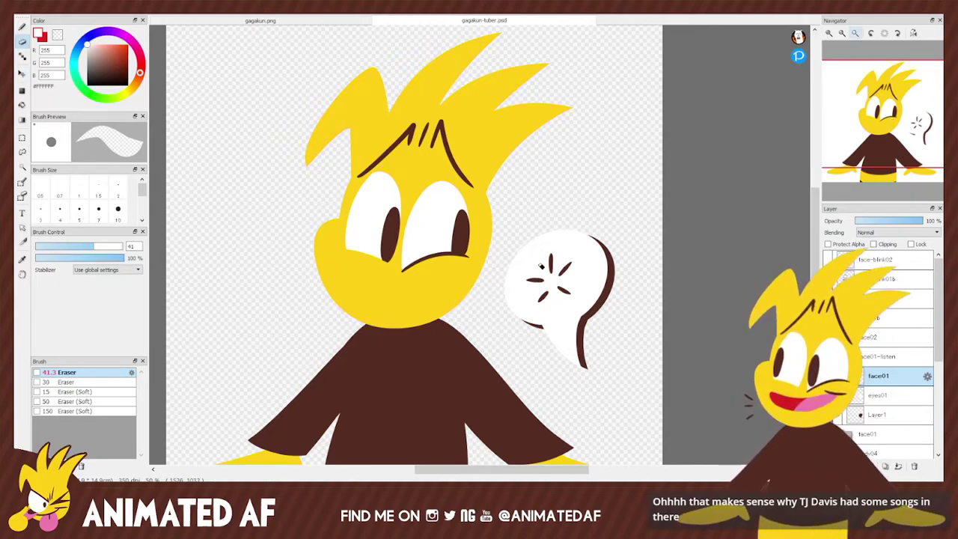
Try small red oval mouths on the lower face with the Pen, undoing each one.
click(39, 35)
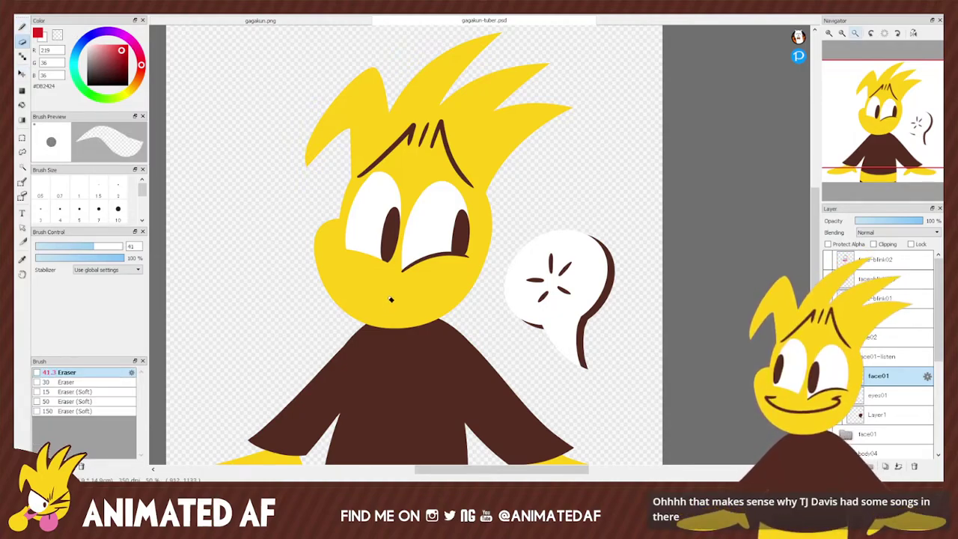
key(b)
key(b)
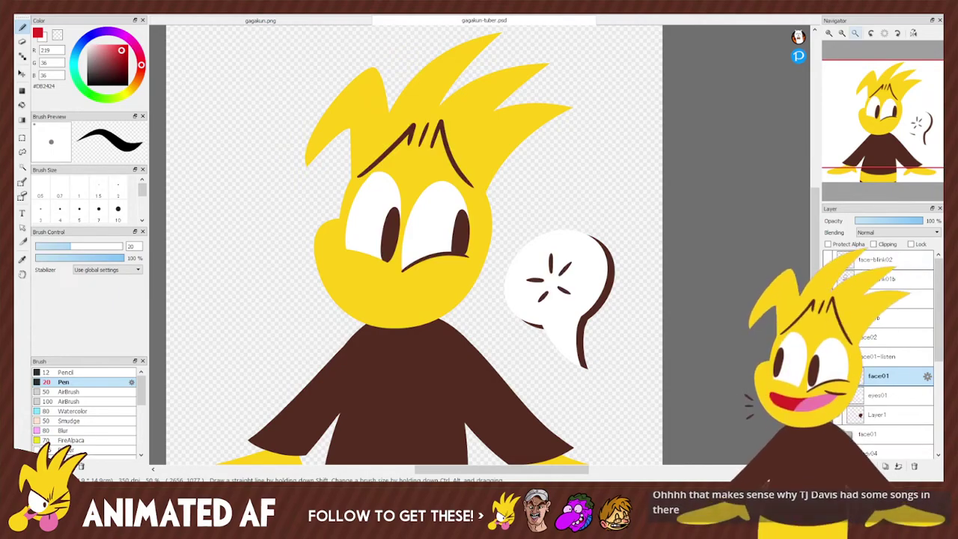
mouse_move(386, 281)
mouse_down()
mouse_move(380, 303)
mouse_move(391, 300)
mouse_up()
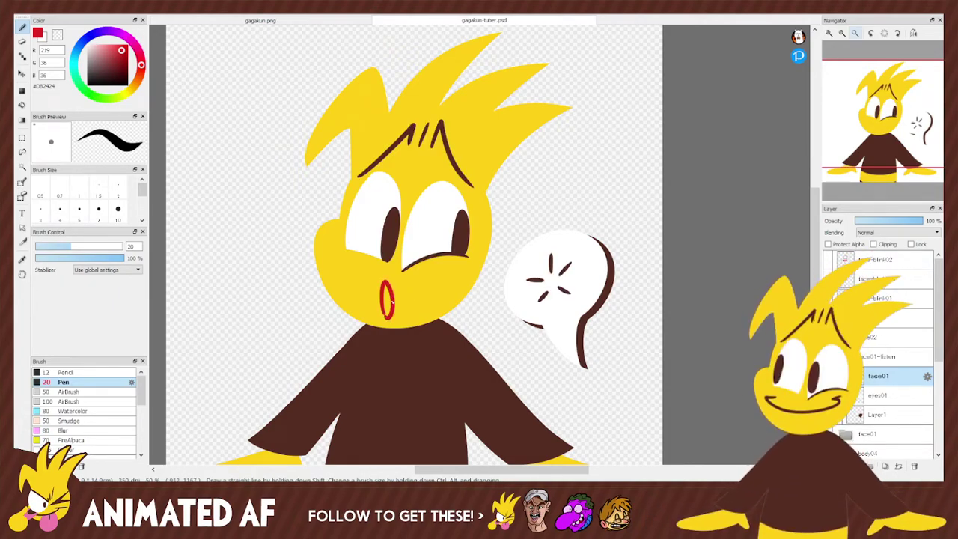
key(ctrl+z)
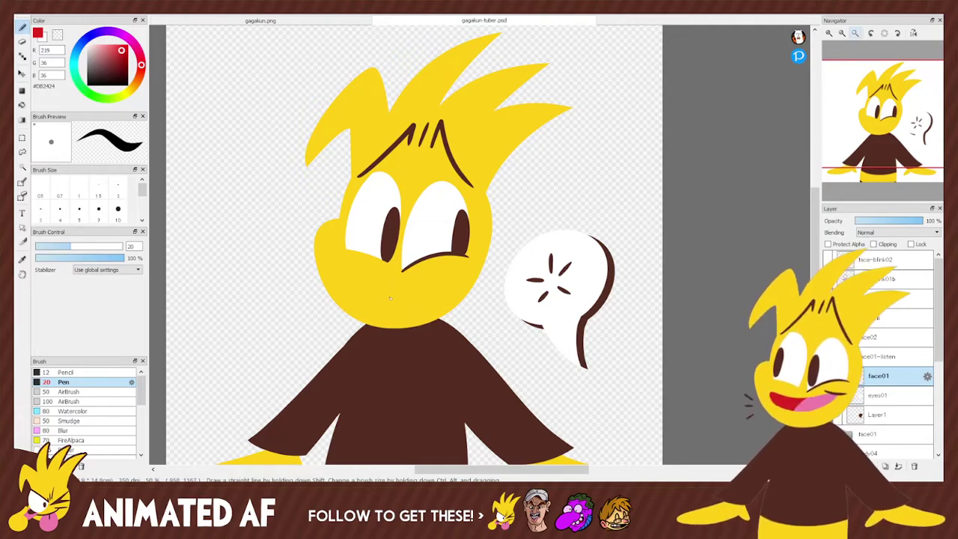
mouse_move(386, 290)
mouse_down()
mouse_move(380, 316)
mouse_move(389, 291)
mouse_up()
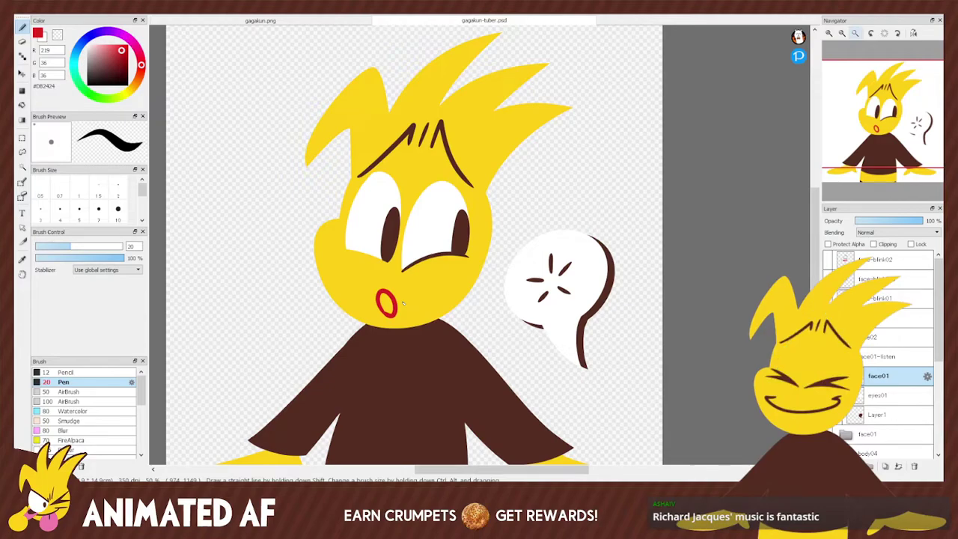
key(ctrl+z)
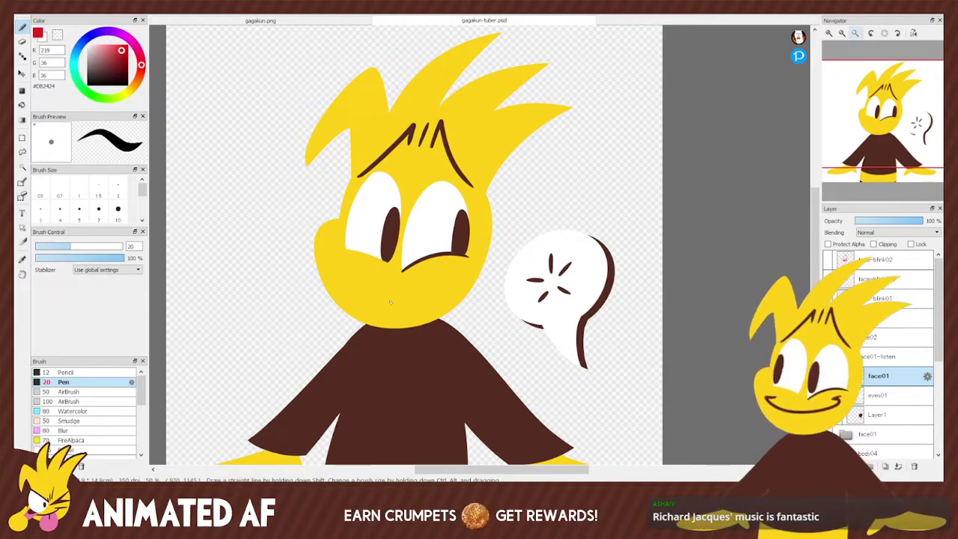
Sample the shirt's dark brown and draw a wide smile with a small corner crease on the face01 layer using the Pen.
click(21, 259)
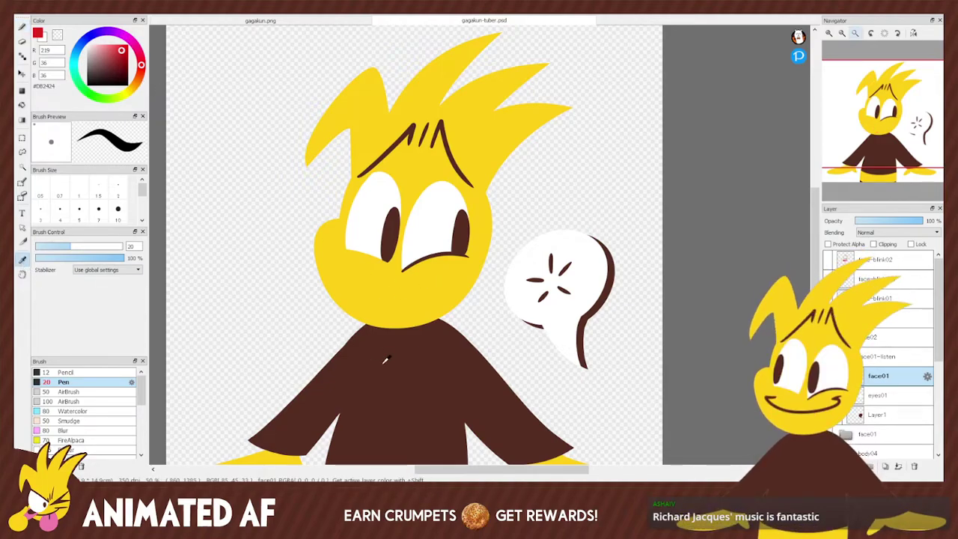
click(384, 364)
drag(334, 250, 416, 278)
key(ctrl+z)
drag(334, 250, 470, 269)
key(ctrl+z)
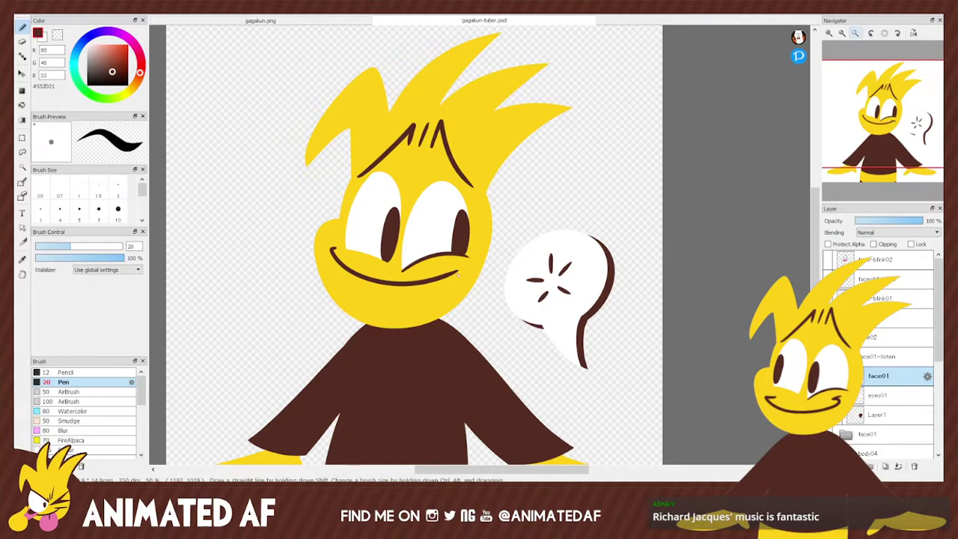
drag(454, 272, 471, 268)
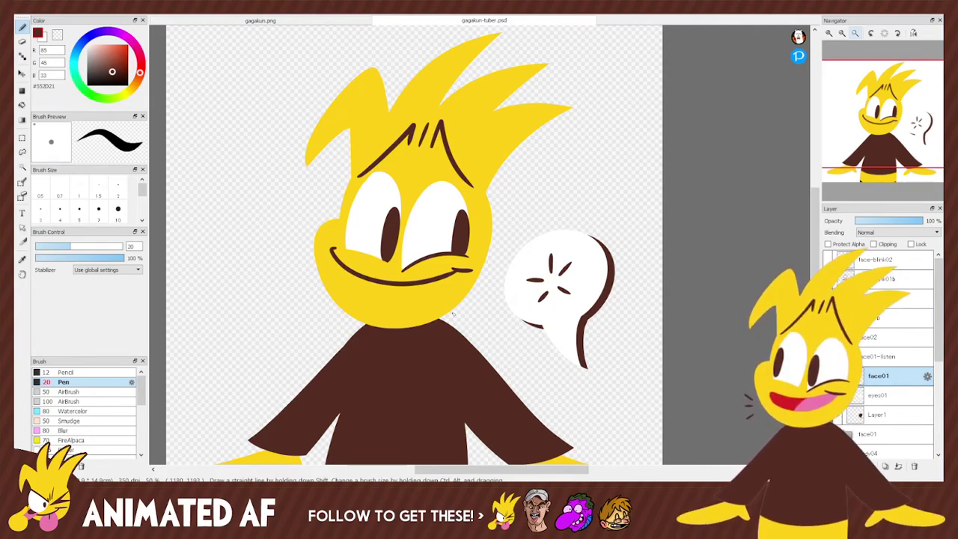
mouse_move(890, 136)
mouse_down()
mouse_move(909, 123)
mouse_move(895, 109)
mouse_move(898, 117)
mouse_up()
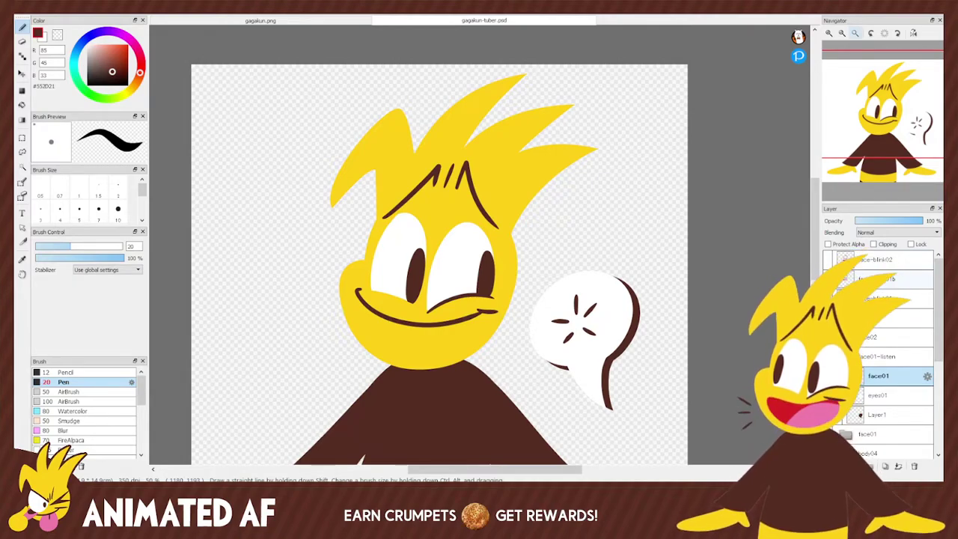
mouse_move(898, 110)
mouse_down()
mouse_move(898, 140)
mouse_move(902, 113)
mouse_move(893, 114)
mouse_up()
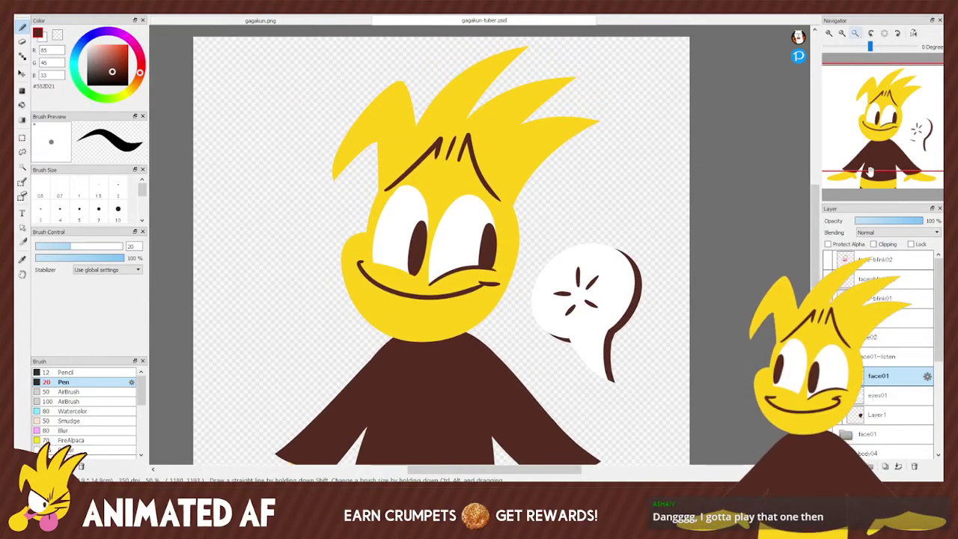
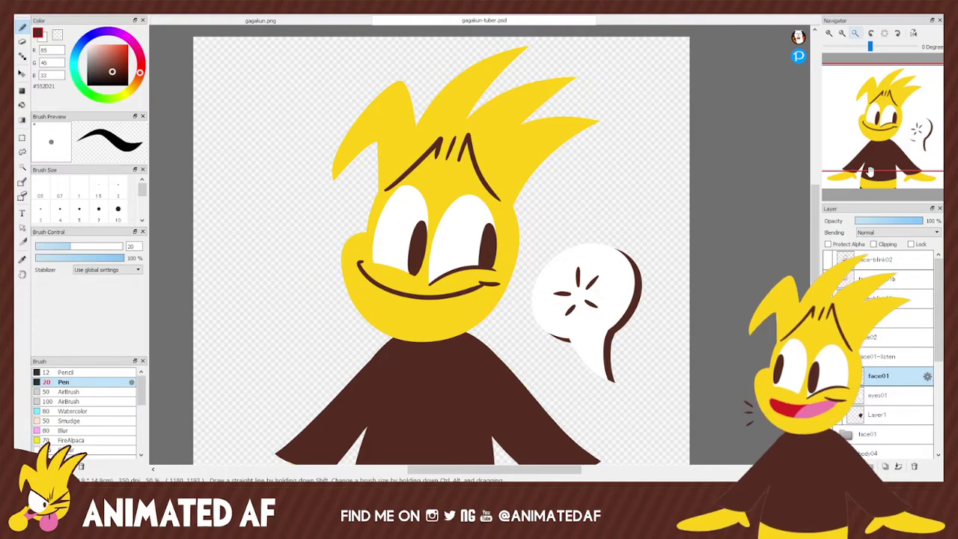
drag(870, 172, 897, 133)
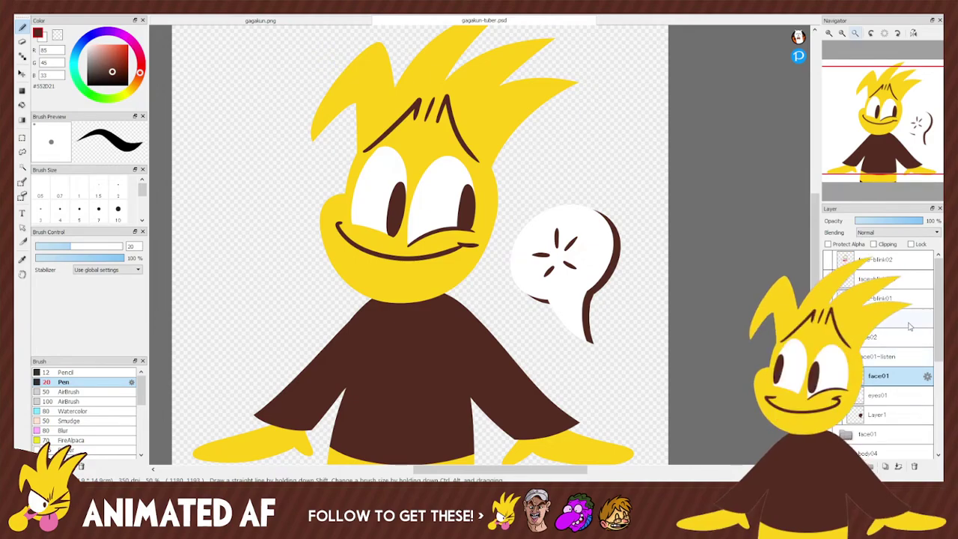
click(894, 357)
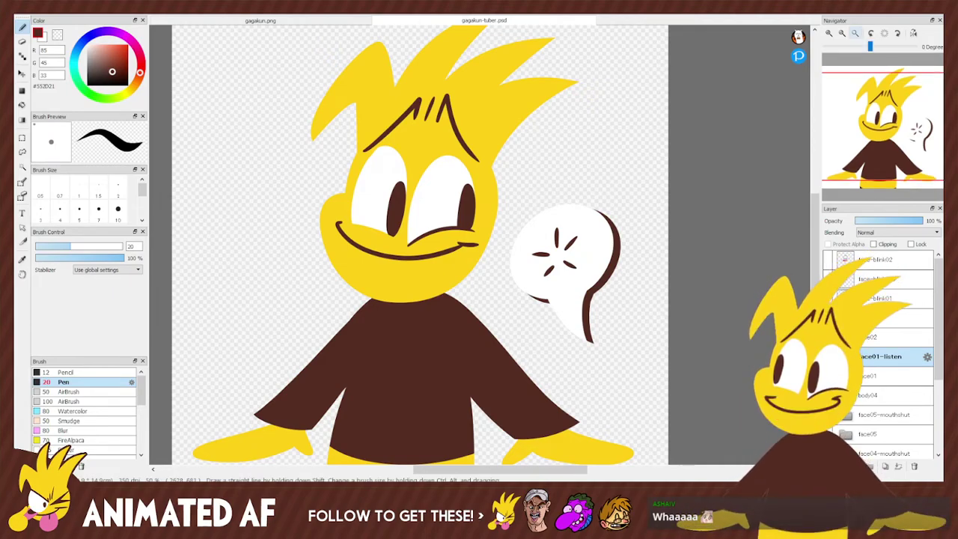
drag(890, 127, 887, 125)
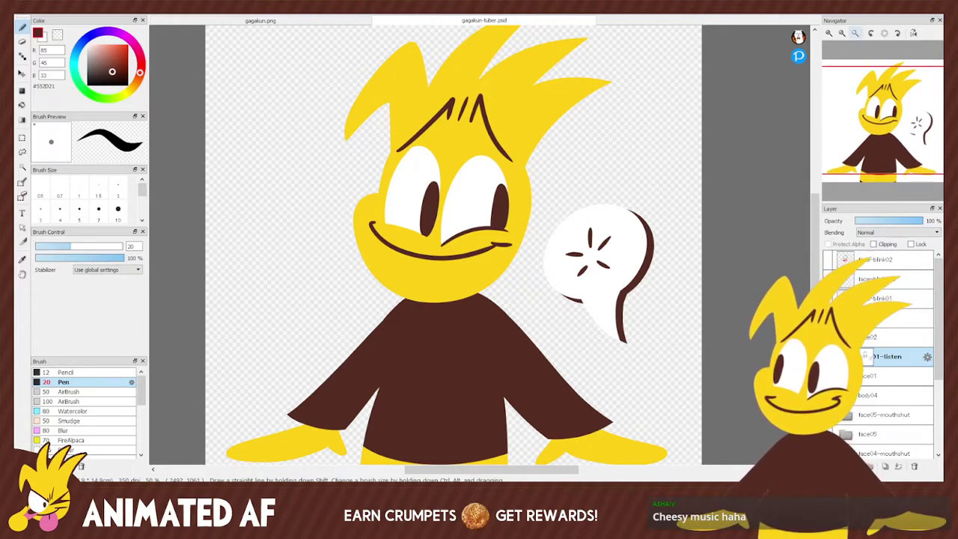
Erase the white of the eye nearest the speech bubble from the eyes01 layer inside face01-listen.
click(846, 357)
click(879, 395)
click(829, 395)
click(829, 395)
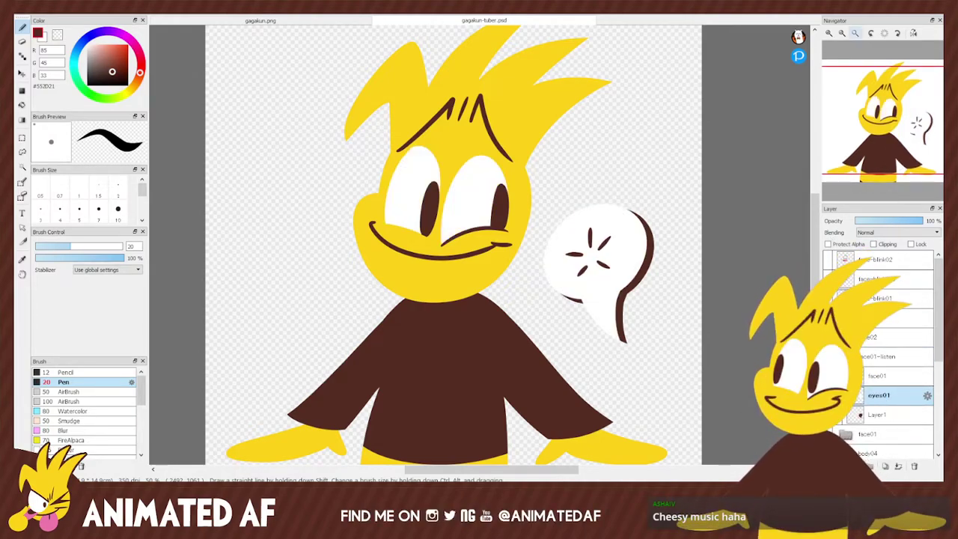
key(e)
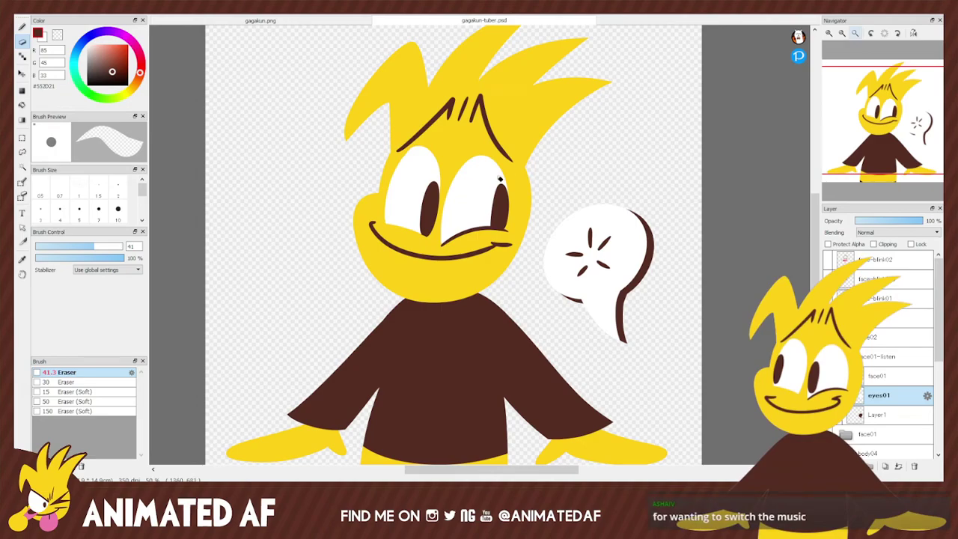
mouse_move(447, 238)
mouse_down()
mouse_move(482, 160)
mouse_move(484, 221)
mouse_move(499, 218)
mouse_move(477, 153)
mouse_move(500, 182)
mouse_move(479, 158)
mouse_move(464, 227)
mouse_move(444, 247)
mouse_move(511, 218)
mouse_up()
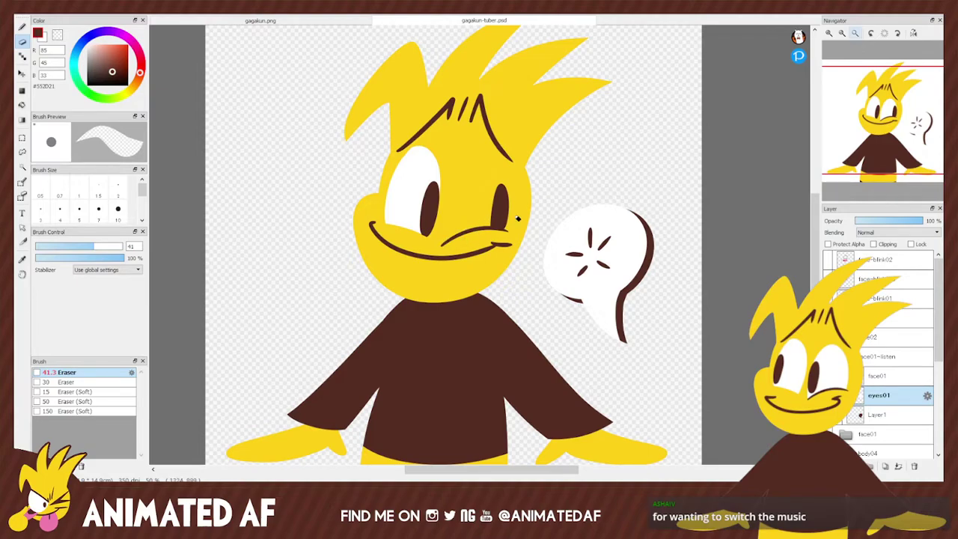
Erase that eye's pupil and lower-lid line on the face01 layer and the leftover white specks on eyes01.
click(889, 379)
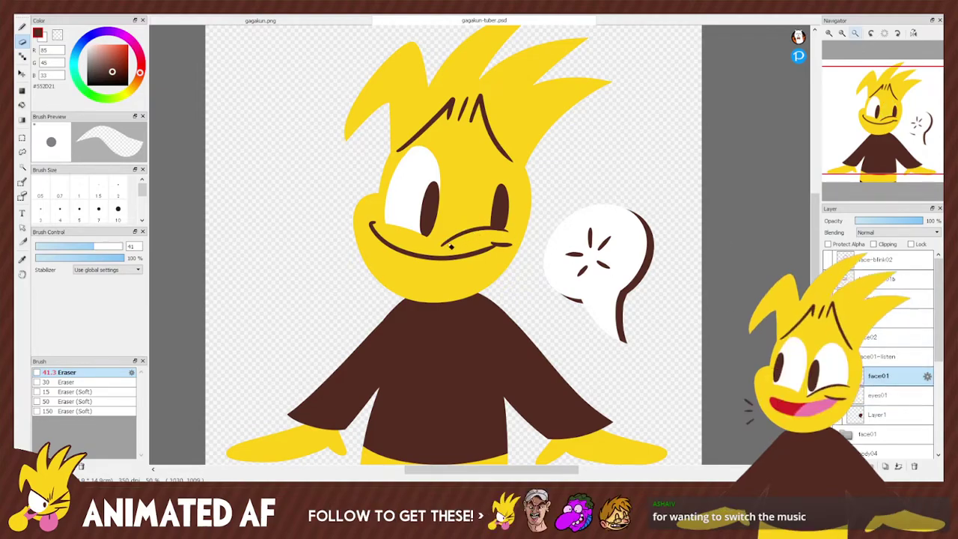
drag(503, 193, 507, 233)
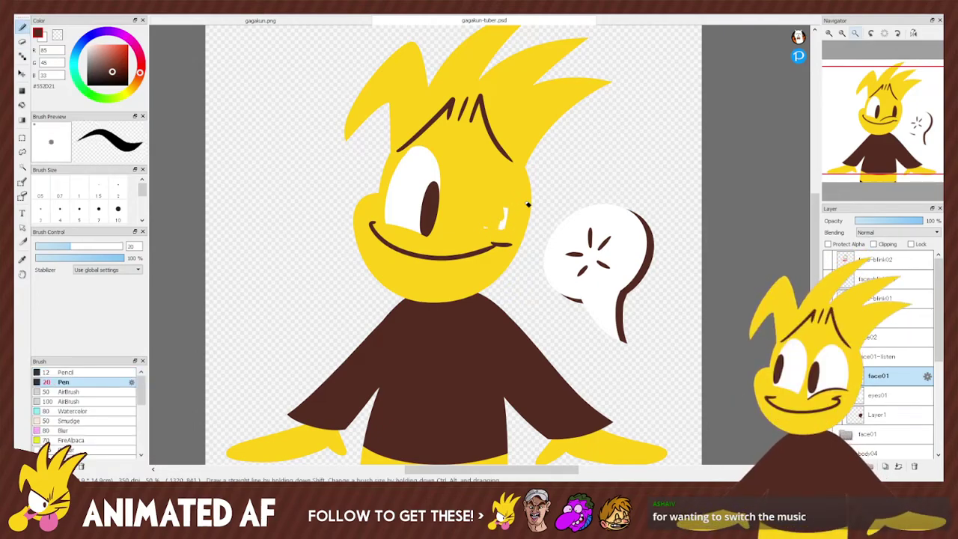
key(Down)
drag(506, 209, 500, 235)
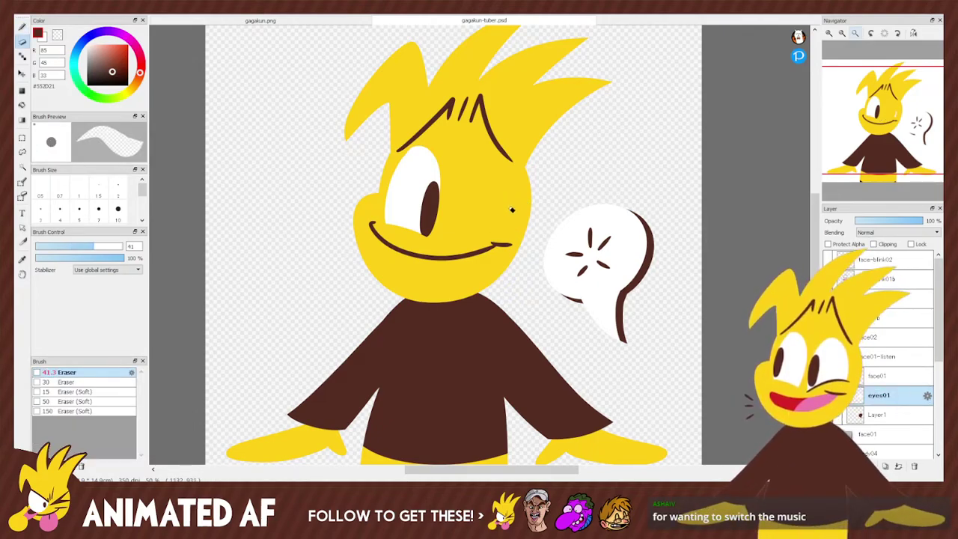
Outline a new flat-bottomed eye in white with the Pen on the eyes01 layer, redrawing strokes until the shape closes.
key(b)
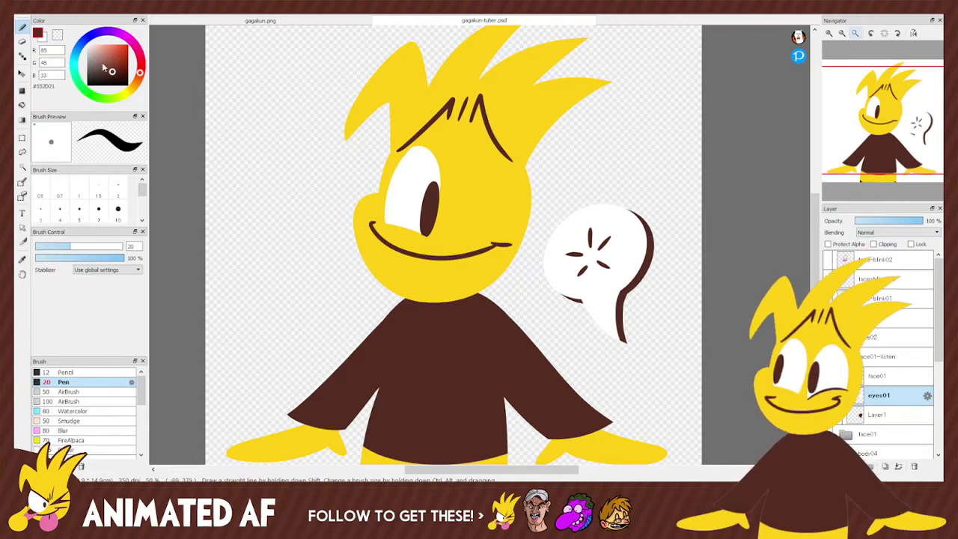
key(x)
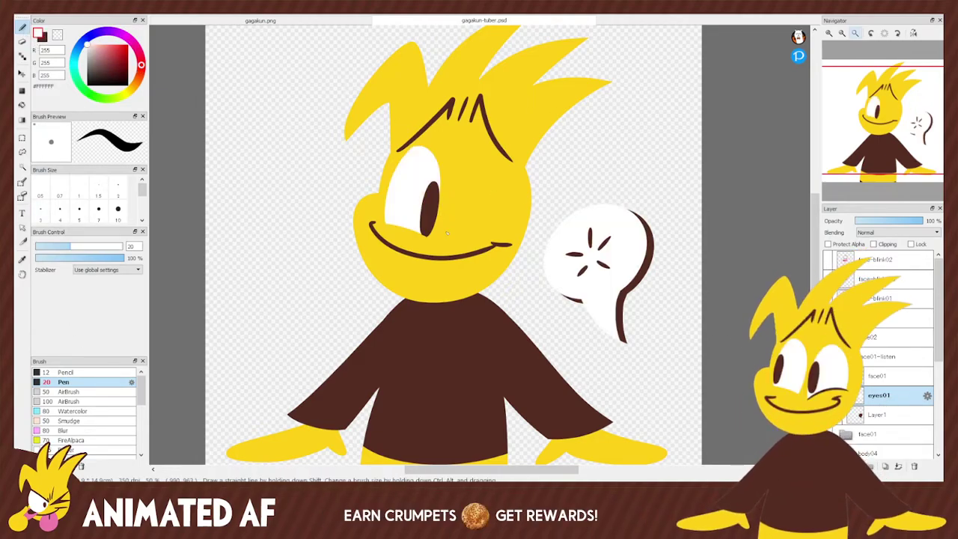
mouse_move(447, 236)
mouse_down()
mouse_move(498, 231)
mouse_move(501, 166)
mouse_move(502, 226)
mouse_move(465, 157)
mouse_move(501, 153)
mouse_up()
key(ctrl+z)
key(ctrl+z)
key(ctrl+z)
key(ctrl+z)
key(ctrl+z)
drag(449, 233, 505, 158)
key(ctrl+z)
mouse_move(467, 223)
mouse_down()
mouse_move(473, 156)
mouse_move(509, 229)
mouse_up()
drag(449, 235, 500, 231)
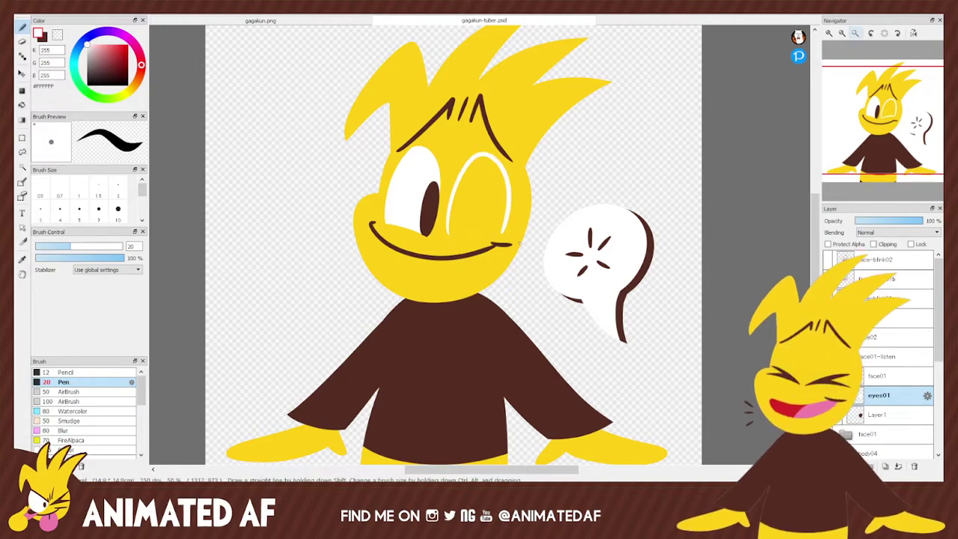
key(ctrl+z)
key(ctrl+z)
key(ctrl+z)
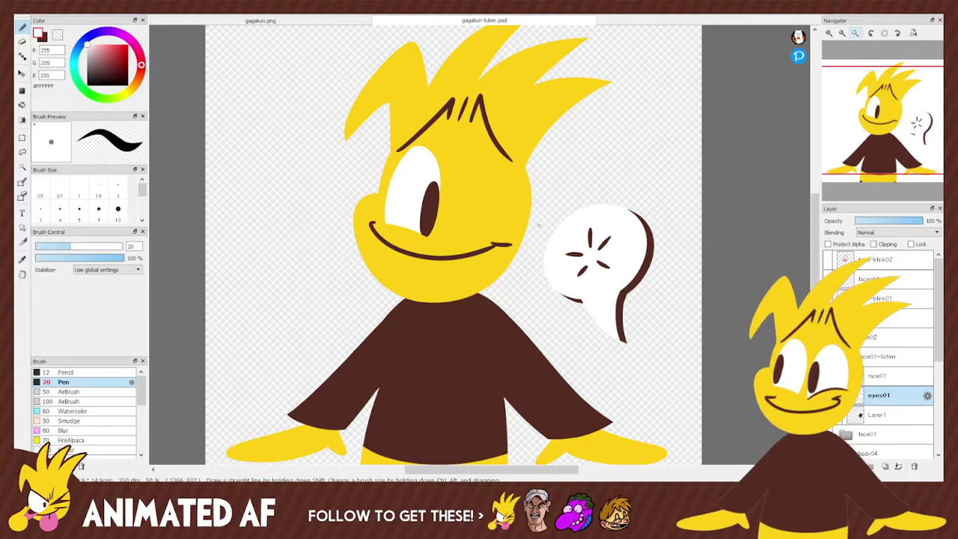
mouse_move(448, 235)
mouse_down()
mouse_move(496, 155)
mouse_move(509, 229)
mouse_up()
key(ctrl+z)
key(ctrl+z)
drag(448, 235, 503, 235)
key(ctrl+z)
key(ctrl+z)
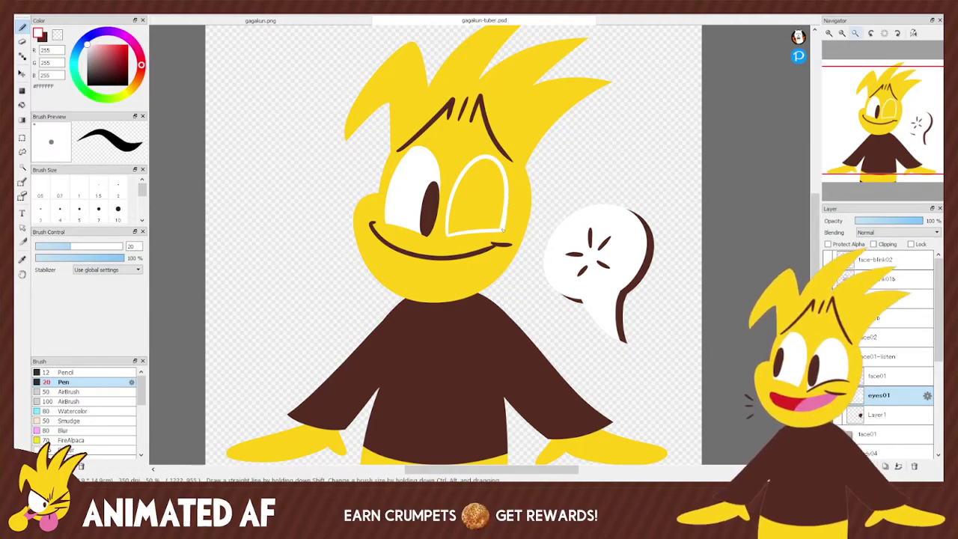
Fill the new eye outline with white using the Bucket tool.
key(e)
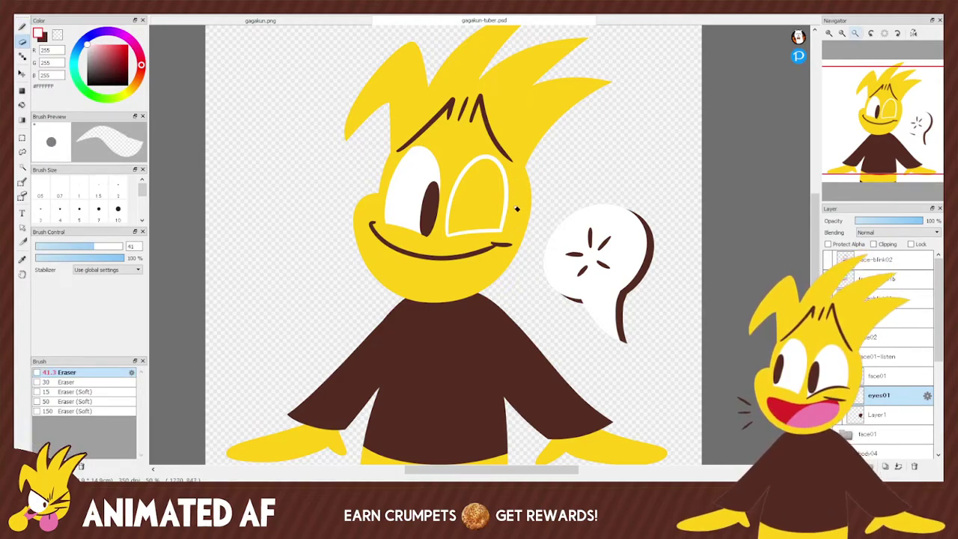
click(22, 105)
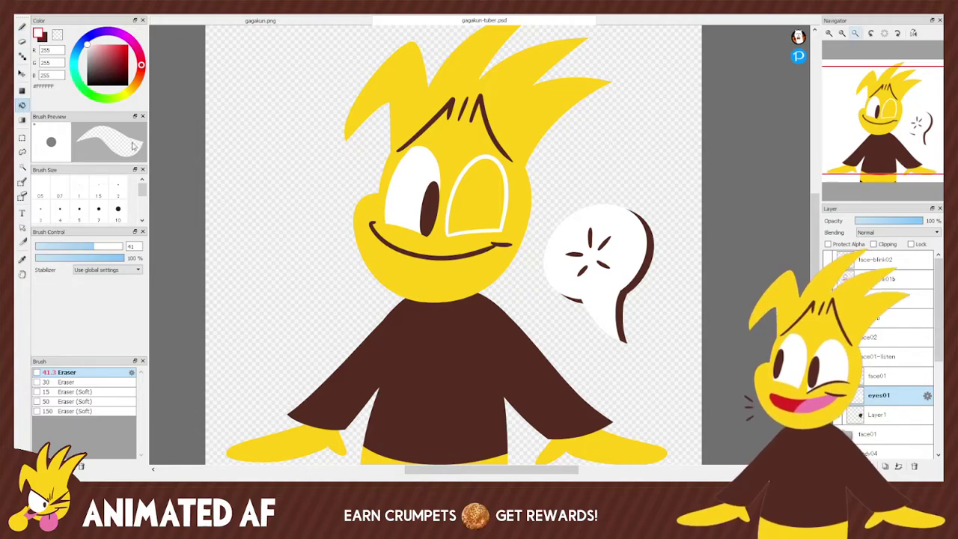
click(490, 196)
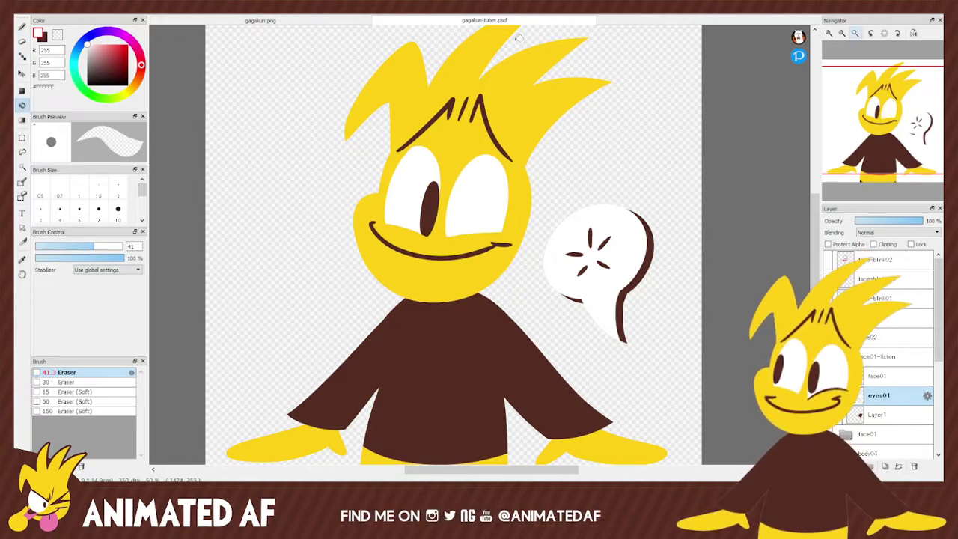
Try a dark brown pupil in the new eye on face01, undo it, and erase the other eye's old pupil.
click(22, 26)
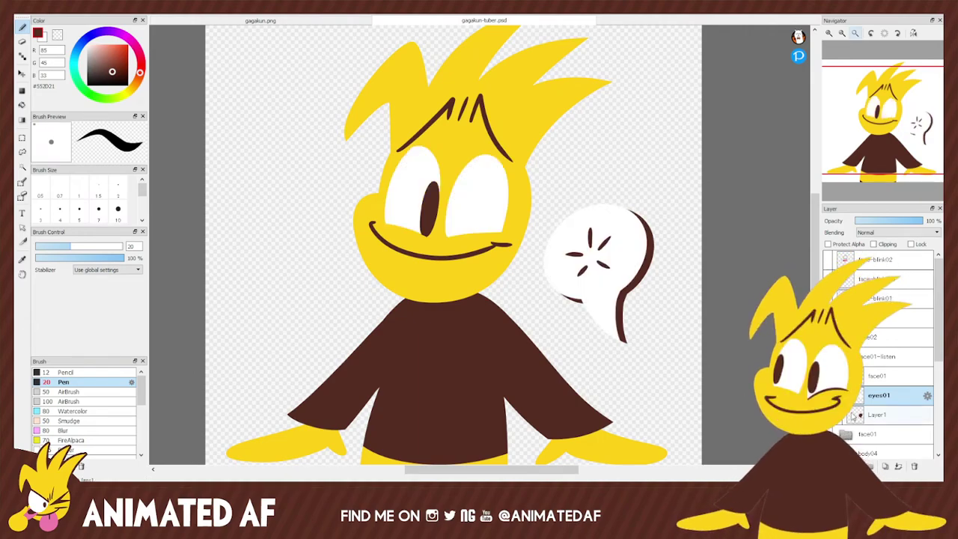
click(896, 378)
drag(492, 231, 506, 199)
key(ctrl+z)
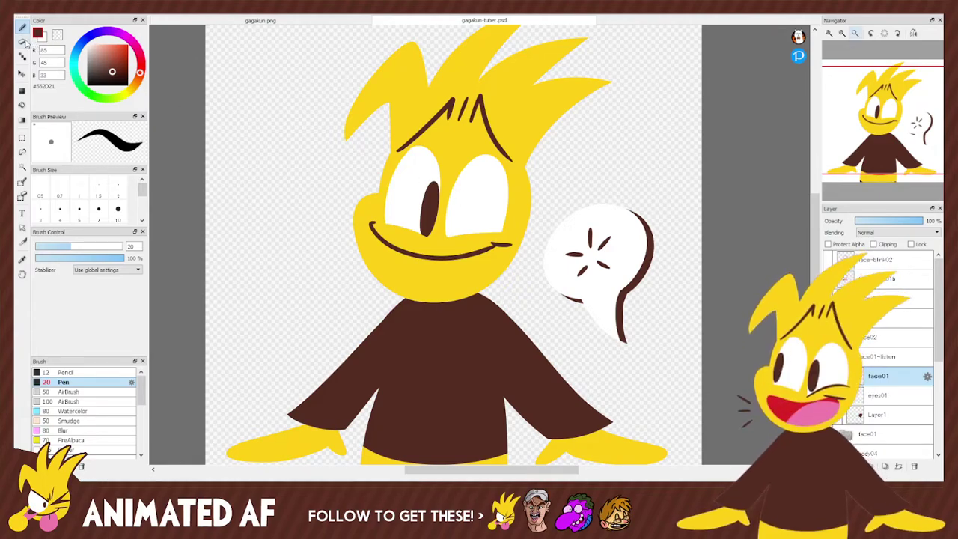
key(e)
drag(383, 192, 432, 221)
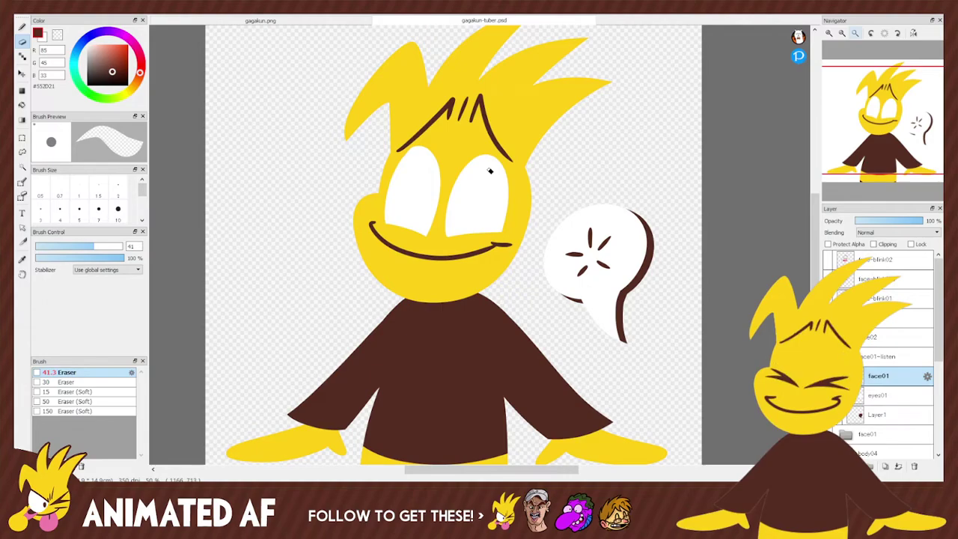
Draw a filled dark brown oval pupil at the inner edge of the eye farther from the bubble, redoing unsatisfactory strokes.
key(b)
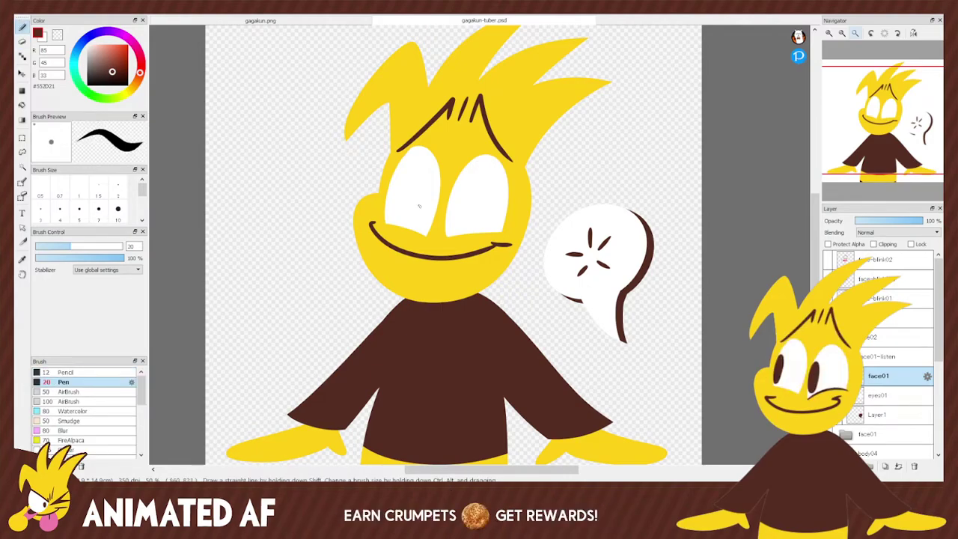
mouse_move(426, 229)
mouse_down()
mouse_move(434, 180)
mouse_move(428, 223)
mouse_up()
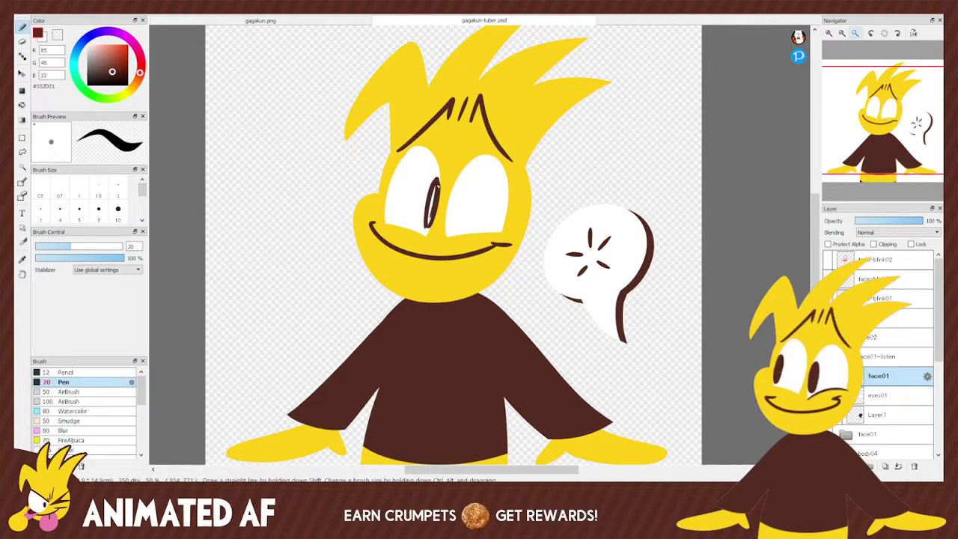
key(ctrl+z)
mouse_move(425, 234)
mouse_down()
mouse_move(431, 196)
mouse_move(427, 227)
mouse_move(431, 203)
mouse_up()
key(ctrl+z)
drag(500, 189, 501, 229)
key(ctrl+z)
key(ctrl+z)
key(ctrl+z)
mouse_move(425, 219)
mouse_down()
mouse_move(424, 193)
mouse_move(428, 202)
mouse_up()
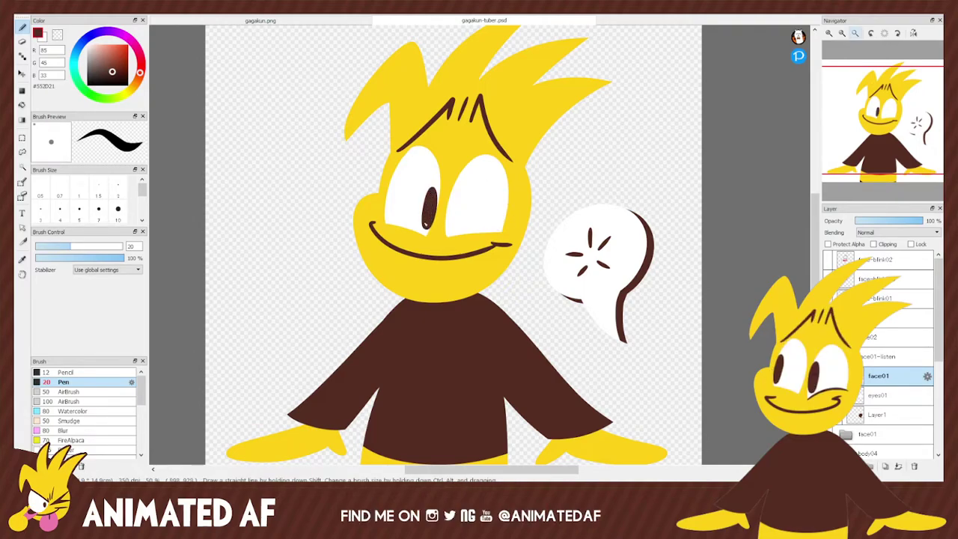
Draw a matching filled dark brown oval pupil in the eye nearest the speech bubble, looking sideways toward it.
drag(500, 223, 499, 210)
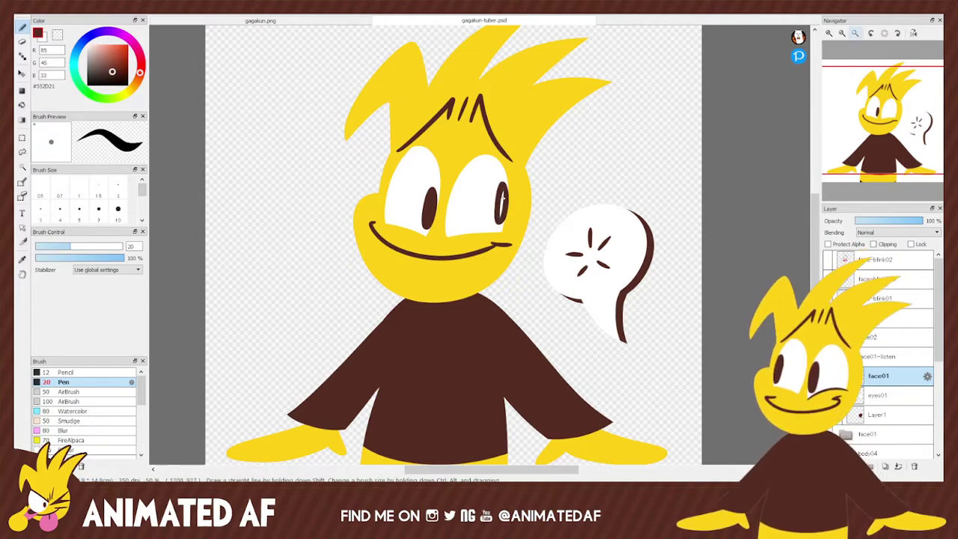
key(ctrl+z)
key(ctrl+z)
key(ctrl+z)
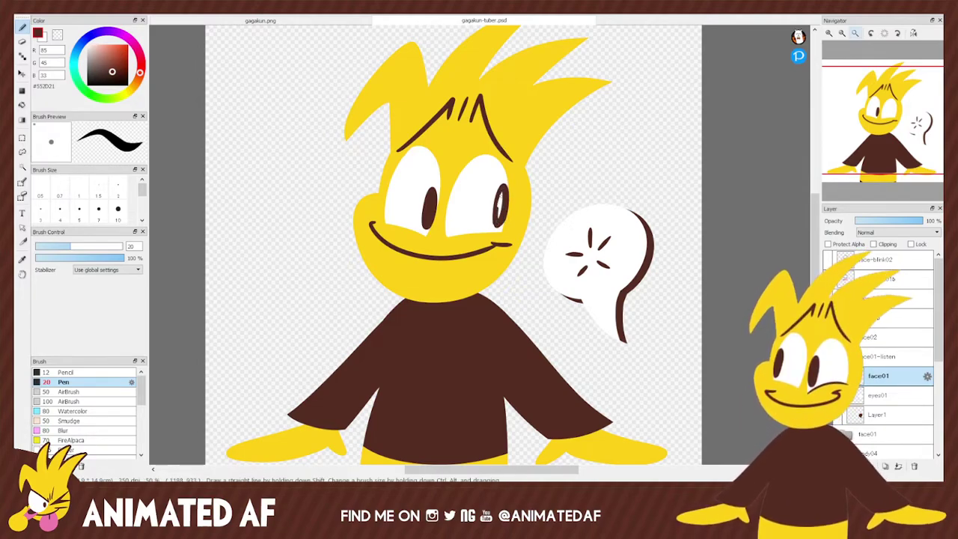
mouse_move(497, 222)
mouse_down()
mouse_move(508, 201)
mouse_move(500, 198)
mouse_move(499, 217)
mouse_up()
key(ctrl+z)
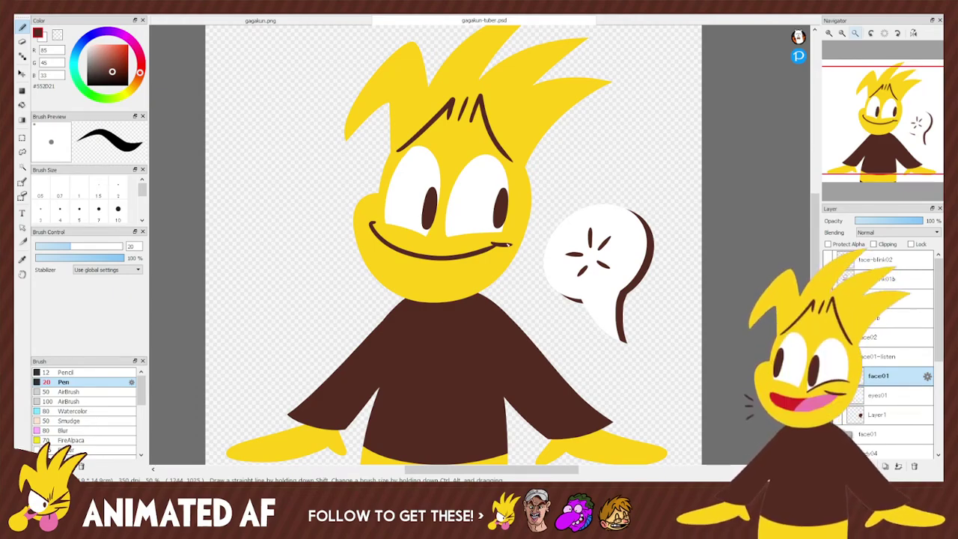
Erase the whole smile from the face01 layer and return to the Pen.
key(e)
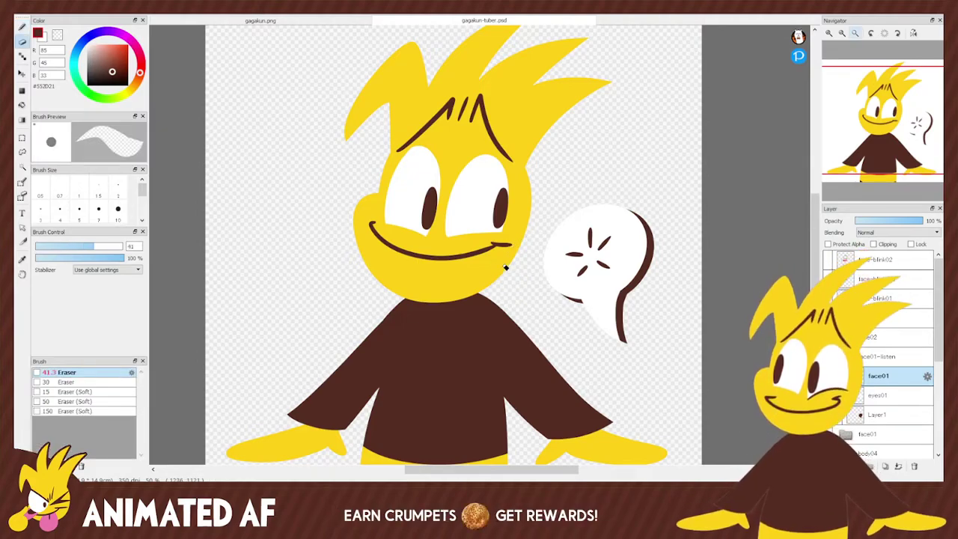
drag(511, 250, 418, 259)
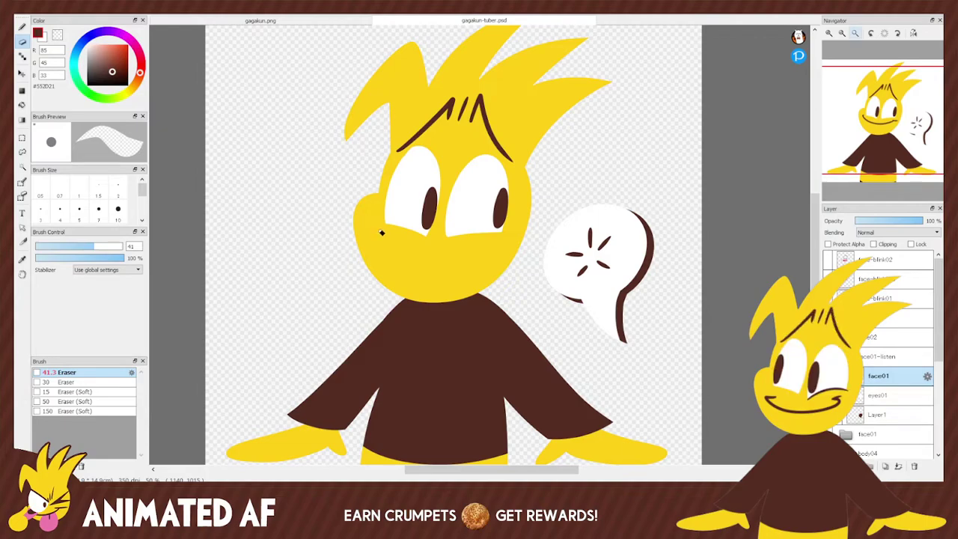
key(b)
key(e)
key(b)
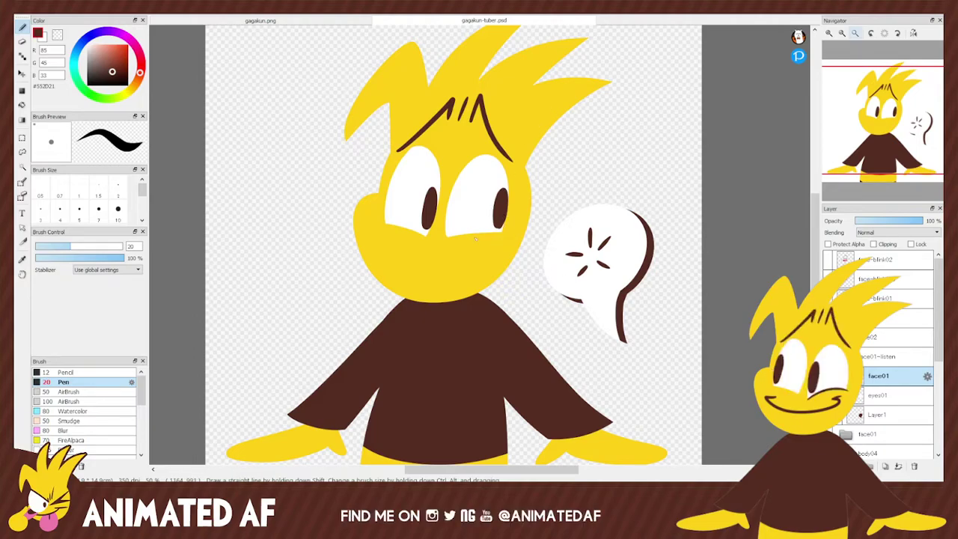
Draw a thin dark brown lower-lid line under the eye nearest the speech bubble on face01, redoing unsatisfactory strokes.
drag(446, 237, 505, 233)
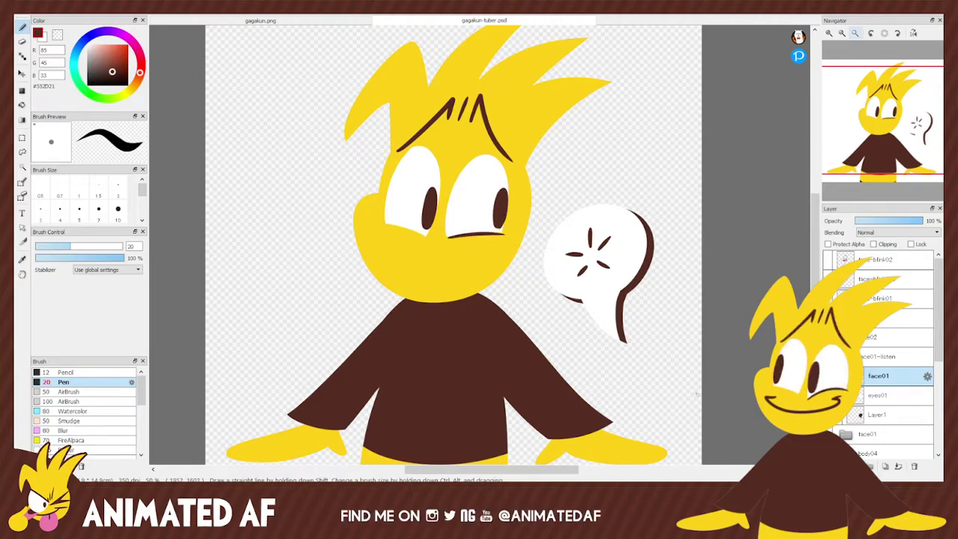
key(ctrl+z)
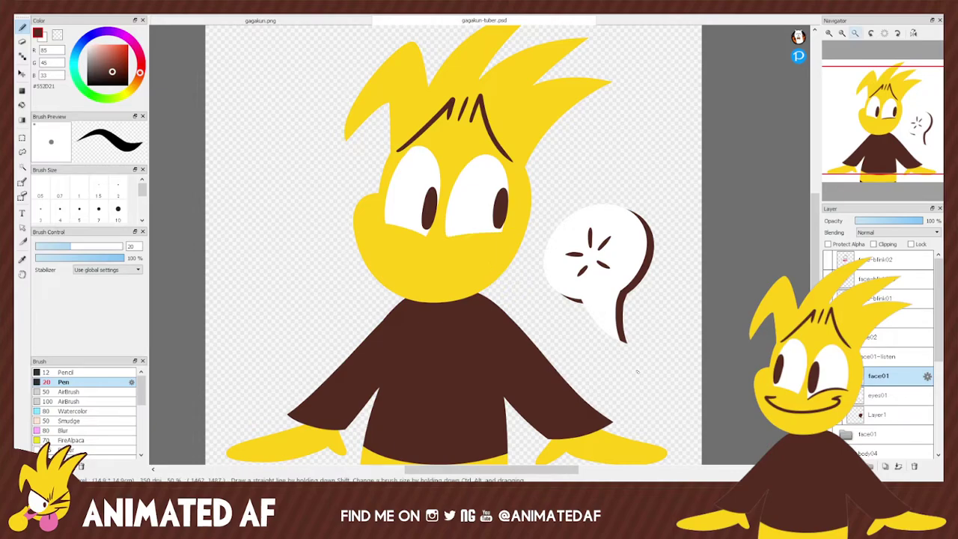
drag(447, 236, 505, 232)
key(ctrl+z)
drag(447, 237, 506, 233)
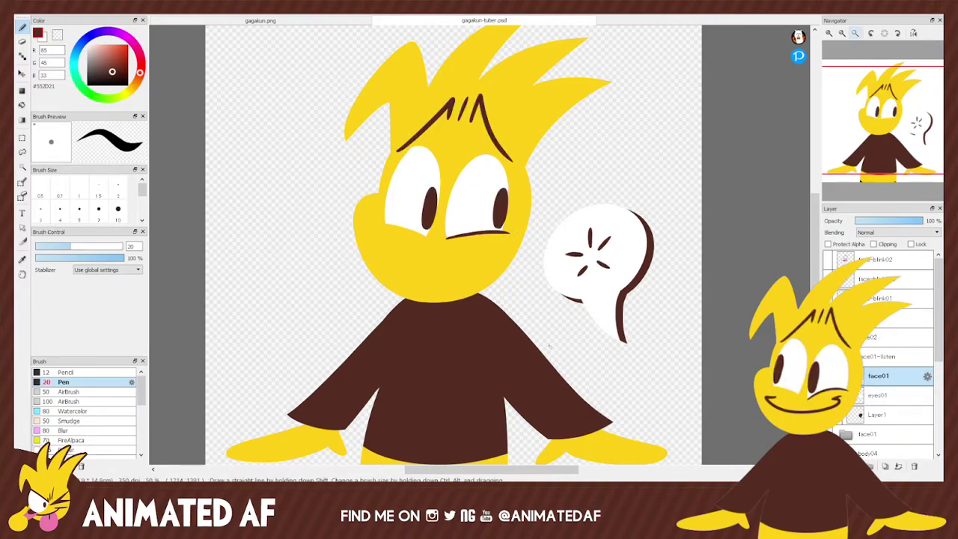
Check what the eyes01 and Layer1 layers contain by hiding and showing each, and reselect the face01 layer.
click(879, 395)
click(829, 395)
click(829, 395)
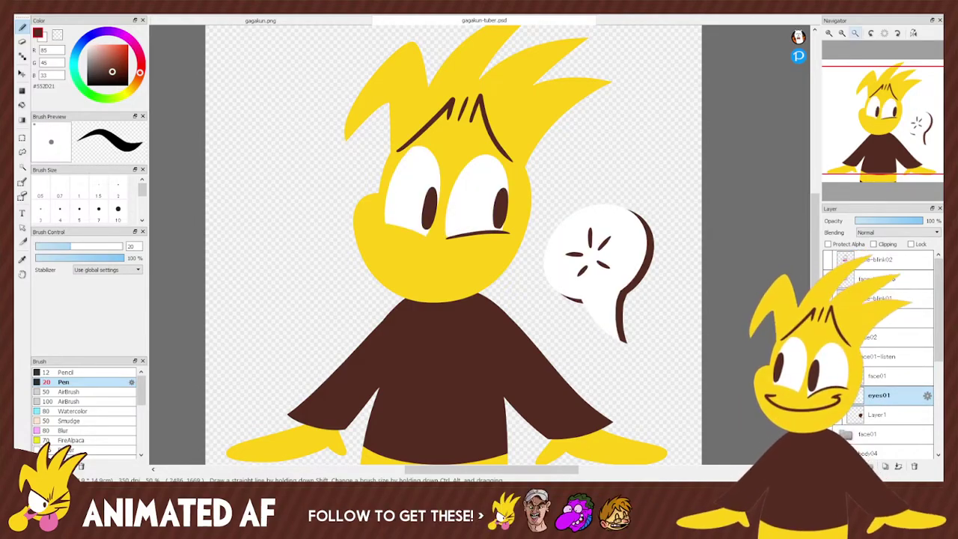
click(829, 414)
click(829, 414)
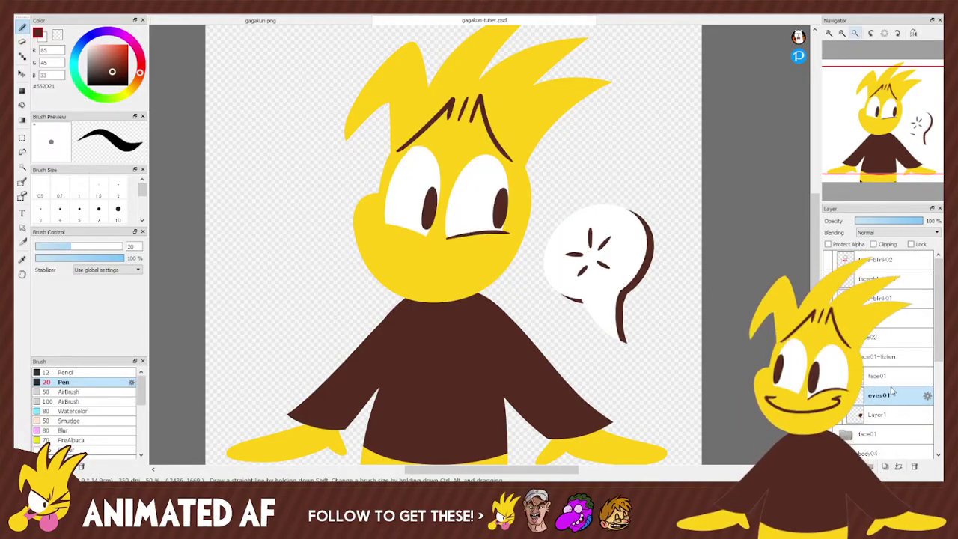
click(888, 377)
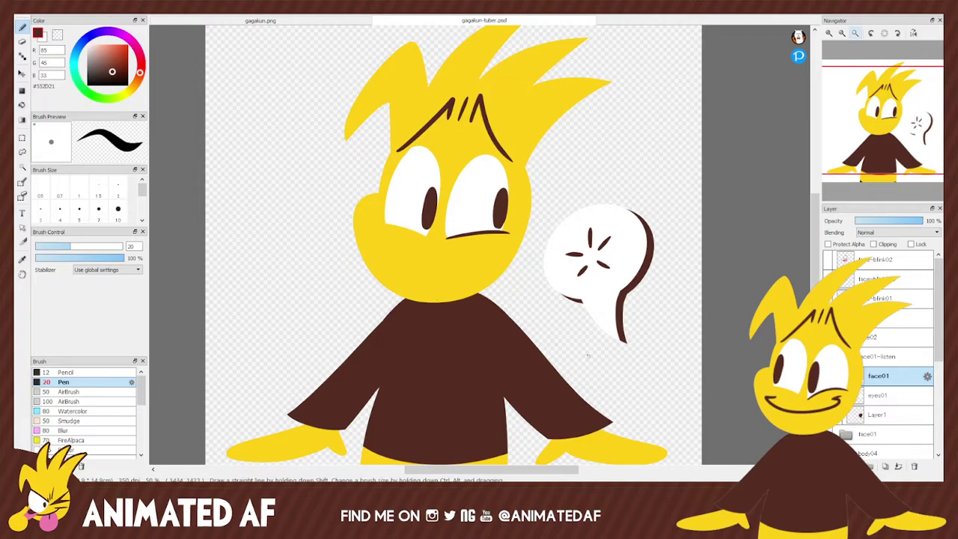
Try several curved dark brown smile strokes beneath the eyes on face01, undoing each attempt.
drag(372, 244, 495, 241)
key(ctrl+z)
key(ctrl+z)
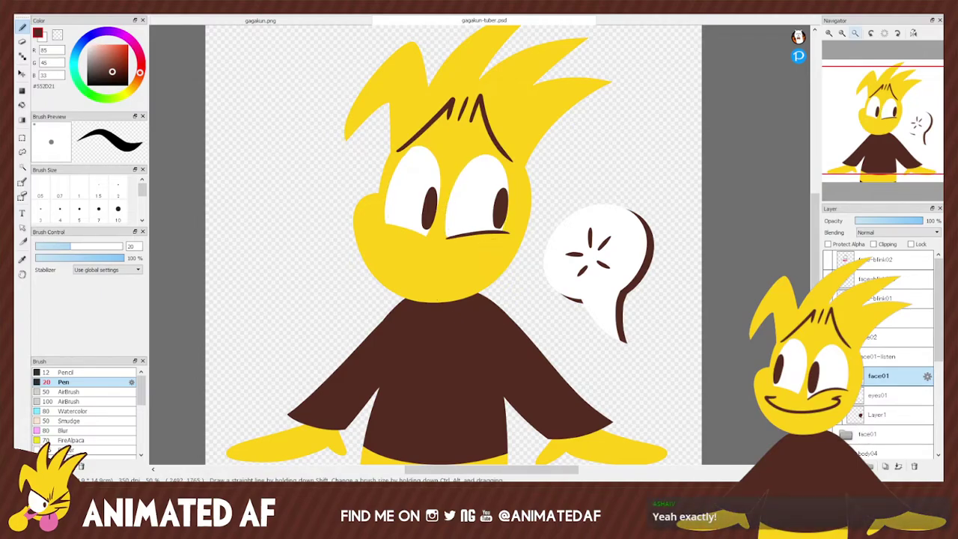
mouse_move(372, 234)
mouse_down()
mouse_move(401, 265)
mouse_move(470, 254)
mouse_up()
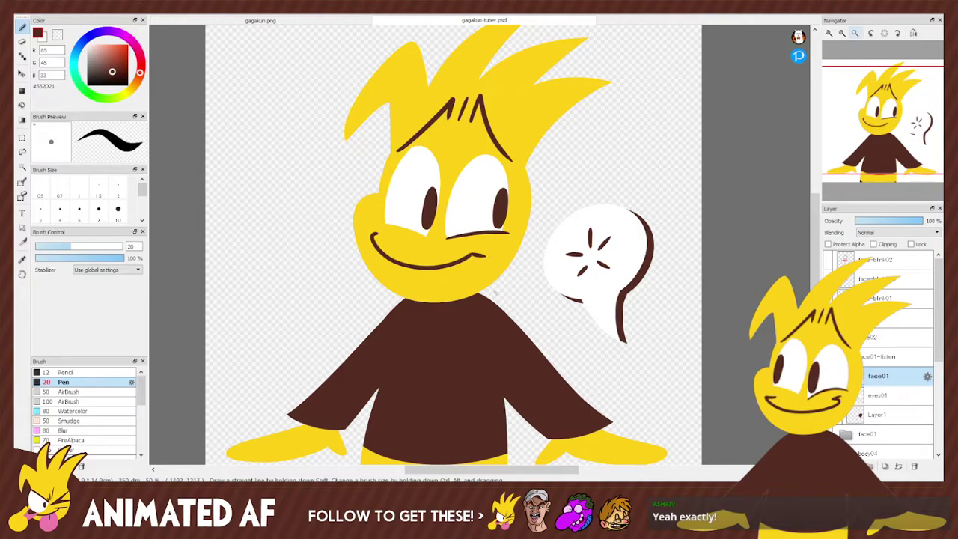
key(ctrl+z)
drag(380, 245, 466, 258)
key(ctrl+z)
key(ctrl+z)
key(ctrl+z)
key(ctrl+z)
Draw a wide lopsided dark brown smile with an upturned corner and a cheek line, plus a short chin mark beneath it.
drag(368, 226, 449, 257)
key(ctrl+z)
mouse_move(368, 220)
mouse_down()
mouse_move(396, 250)
mouse_move(436, 253)
mouse_up()
key(ctrl+z)
mouse_move(365, 220)
mouse_down()
mouse_move(374, 242)
mouse_move(497, 249)
mouse_up()
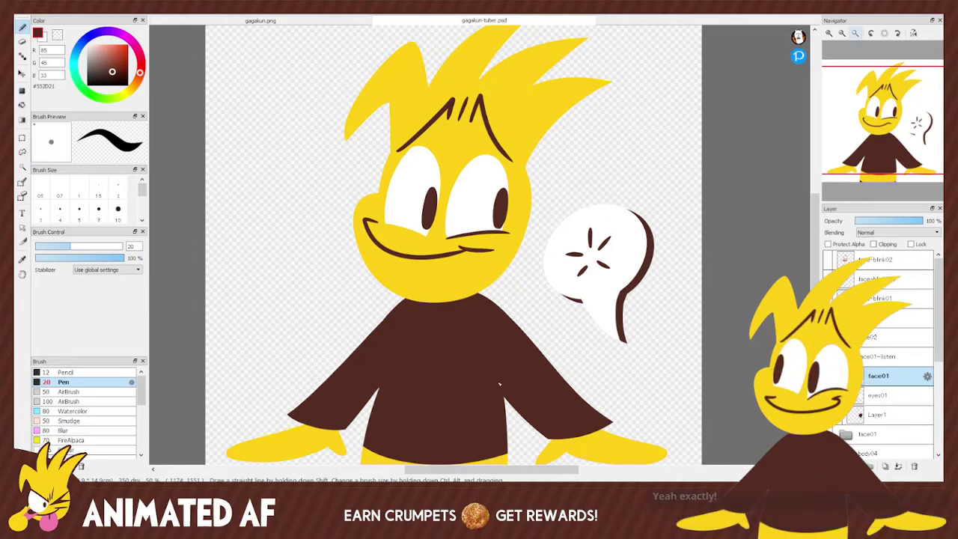
drag(397, 268, 407, 277)
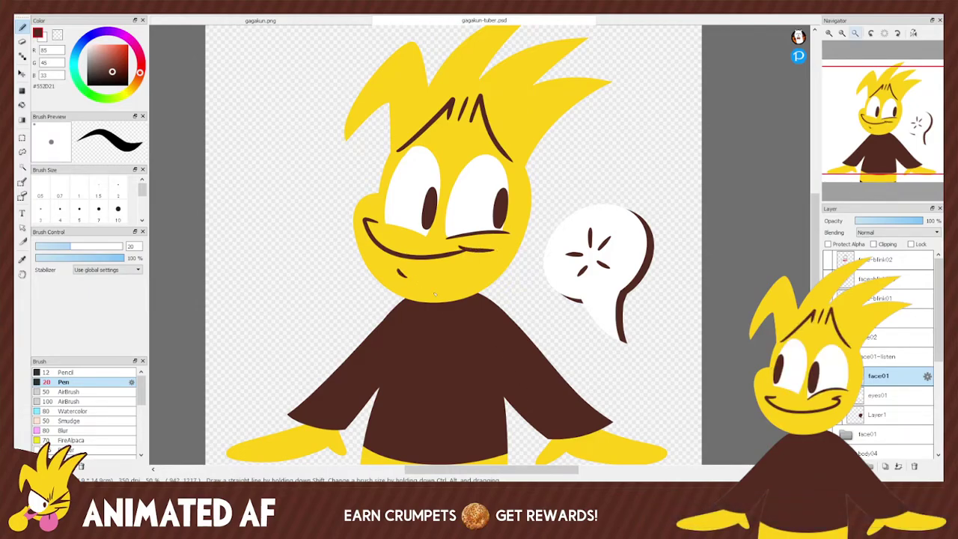
Erase the eyebrows and forehead lines from the listening face, and fade the original face01 folder to 35% as a guide.
key(e)
mouse_move(404, 146)
mouse_down()
mouse_move(483, 96)
mouse_move(510, 158)
mouse_up()
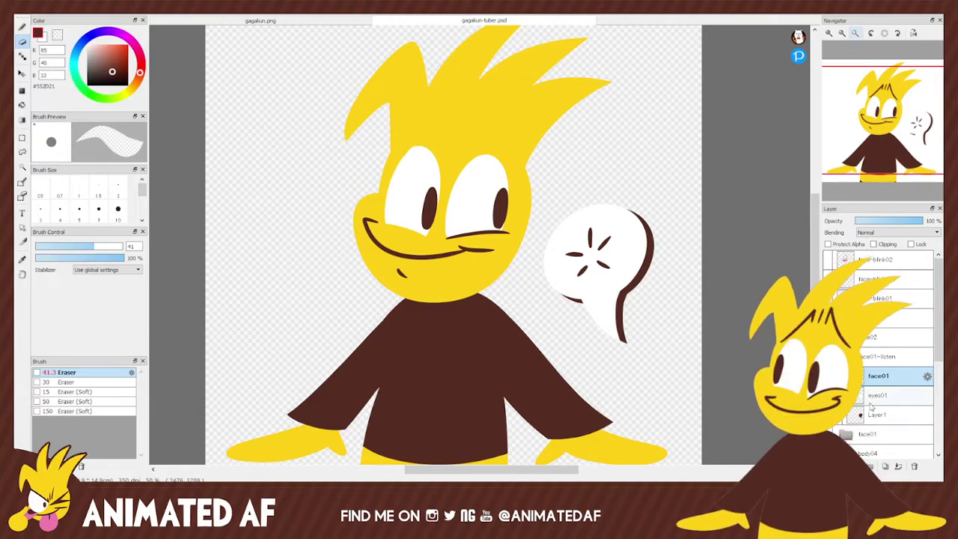
click(891, 434)
click(880, 223)
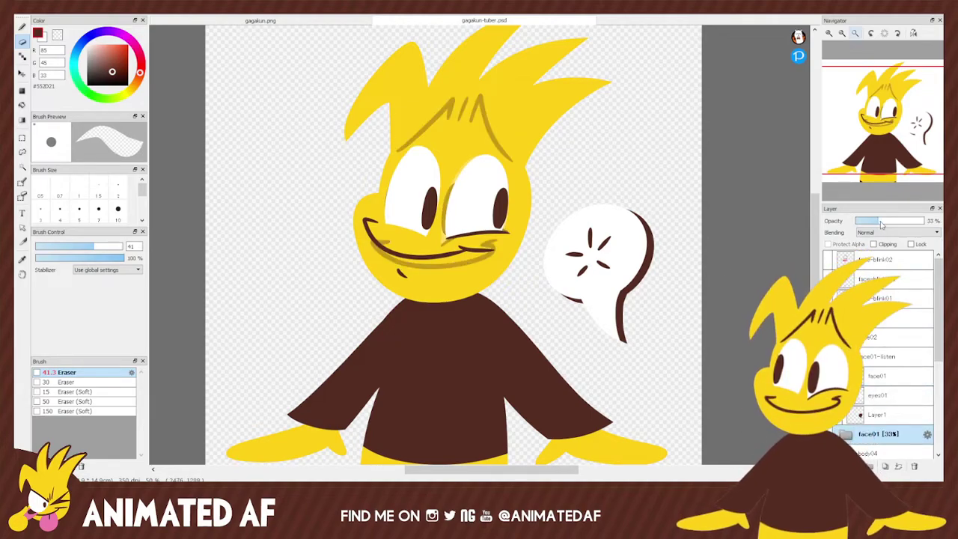
click(878, 375)
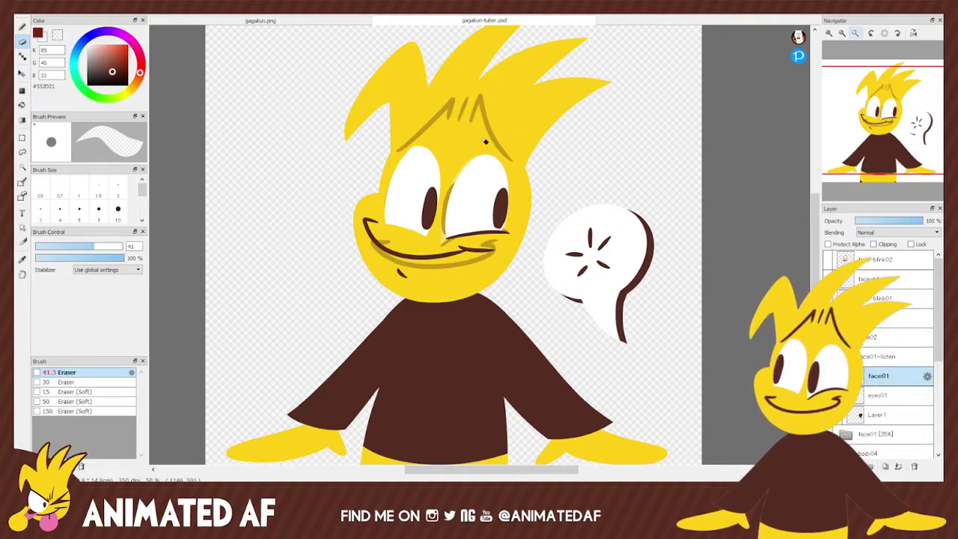
Draw uneven dark brown eyebrows with the Pen, one raised and one lower near the bubble, with a short crease between them.
key(b)
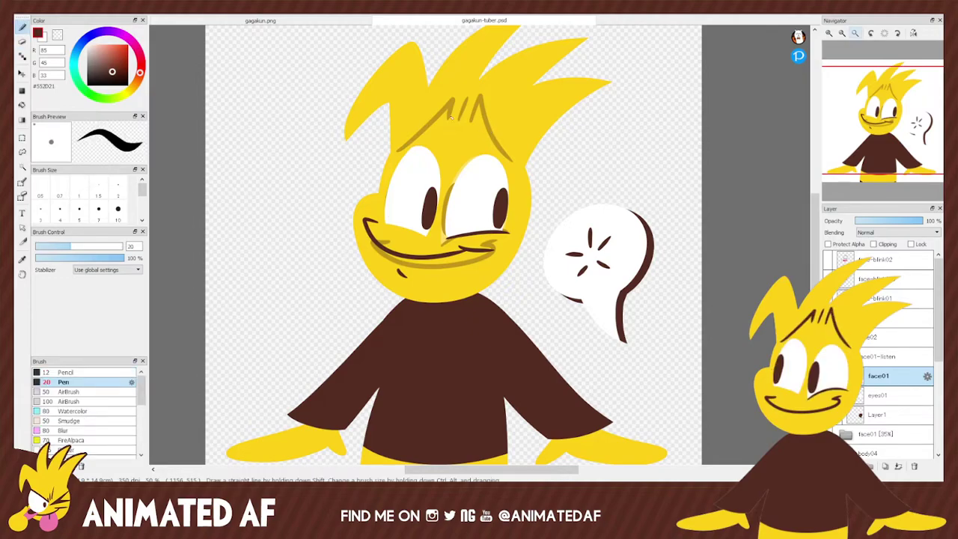
drag(422, 127, 454, 109)
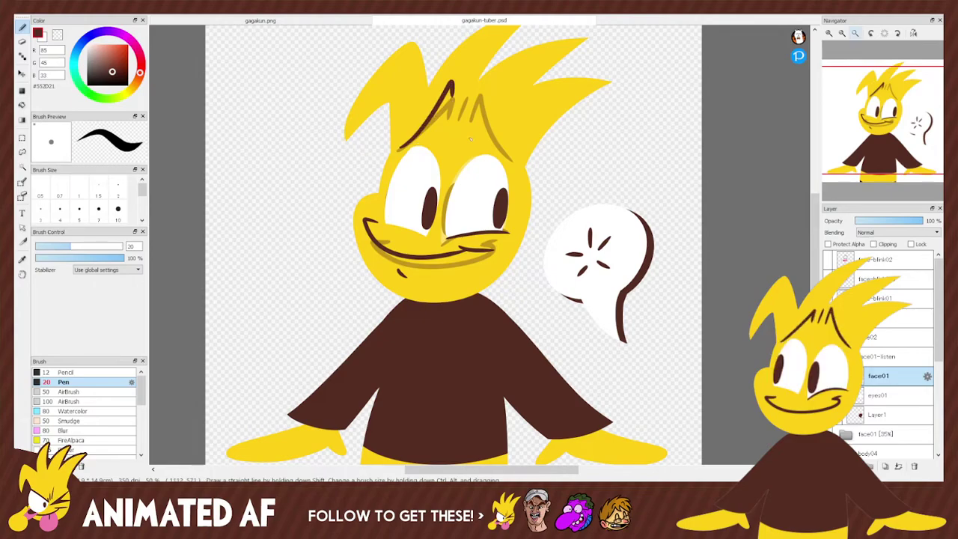
drag(479, 133, 511, 160)
key(ctrl+z)
drag(463, 143, 491, 150)
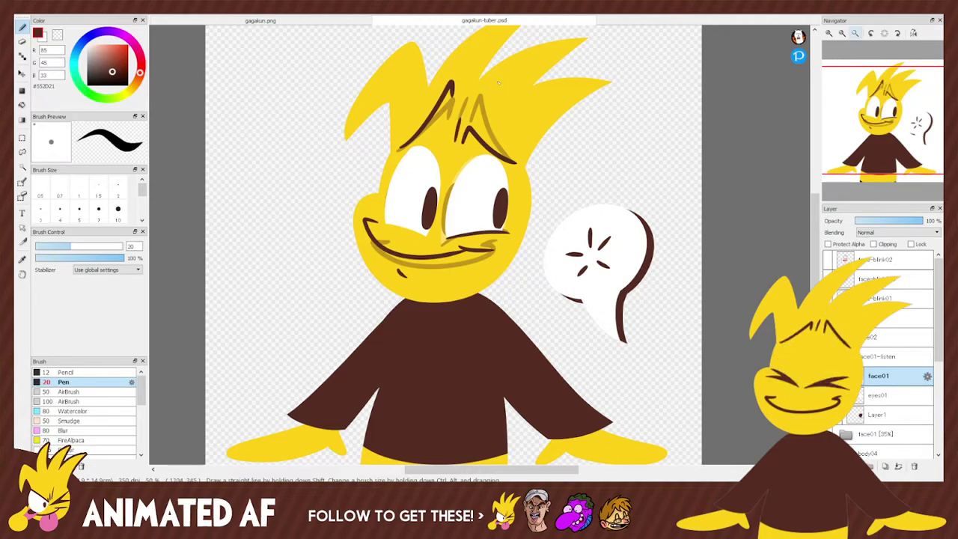
Lasso the raised eyebrow, shift it slightly outward from the forehead centre, and clear the selection.
click(23, 151)
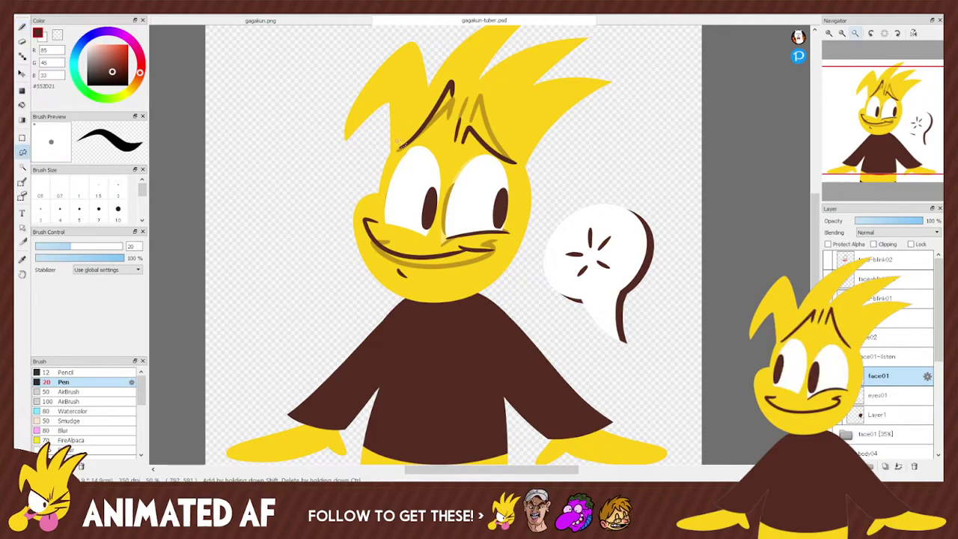
mouse_move(413, 146)
mouse_down()
mouse_move(460, 73)
mouse_move(397, 152)
mouse_up()
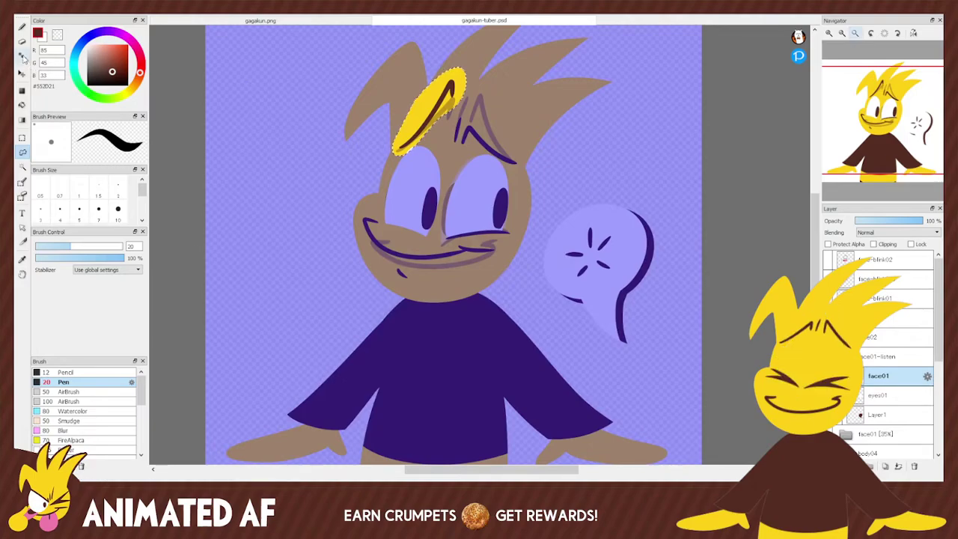
drag(430, 115, 426, 118)
click(23, 152)
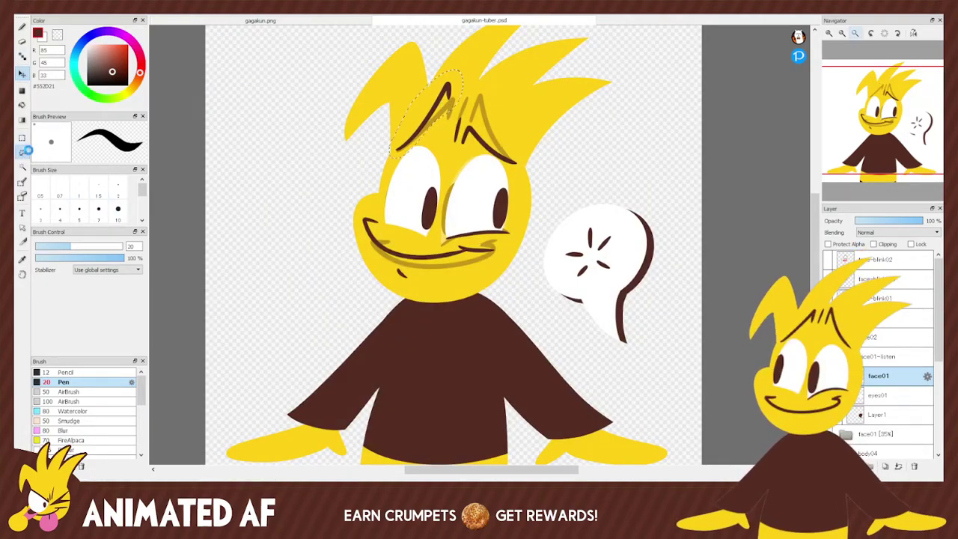
key(ctrl+d)
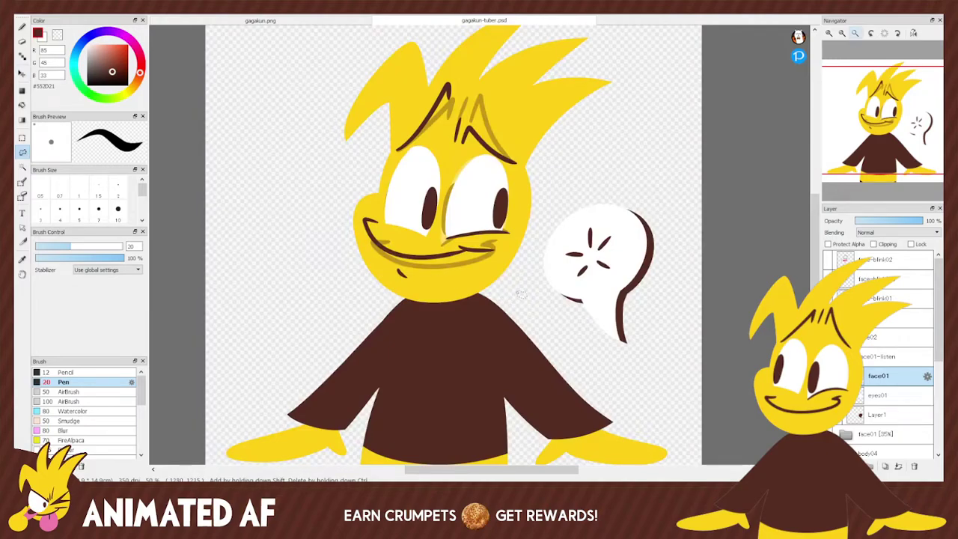
Lasso the smile and chin mark, move them slightly lower on the face, deselect, and return to the Pen.
mouse_move(365, 214)
mouse_down()
mouse_move(358, 238)
mouse_move(389, 247)
mouse_move(452, 252)
mouse_move(494, 241)
mouse_move(380, 267)
mouse_move(408, 284)
mouse_move(382, 223)
mouse_up()
click(22, 73)
key(ctrl+d)
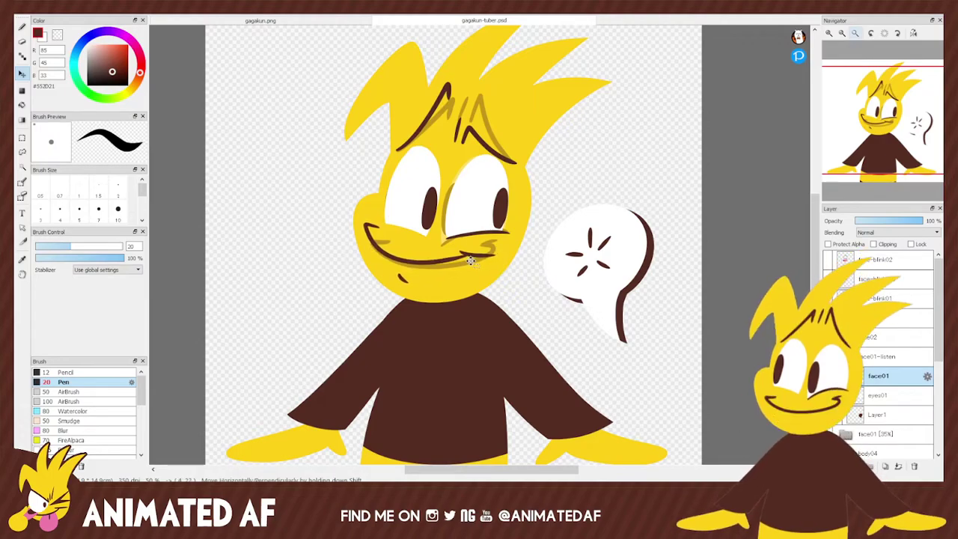
click(22, 137)
key(ctrl+d)
click(23, 27)
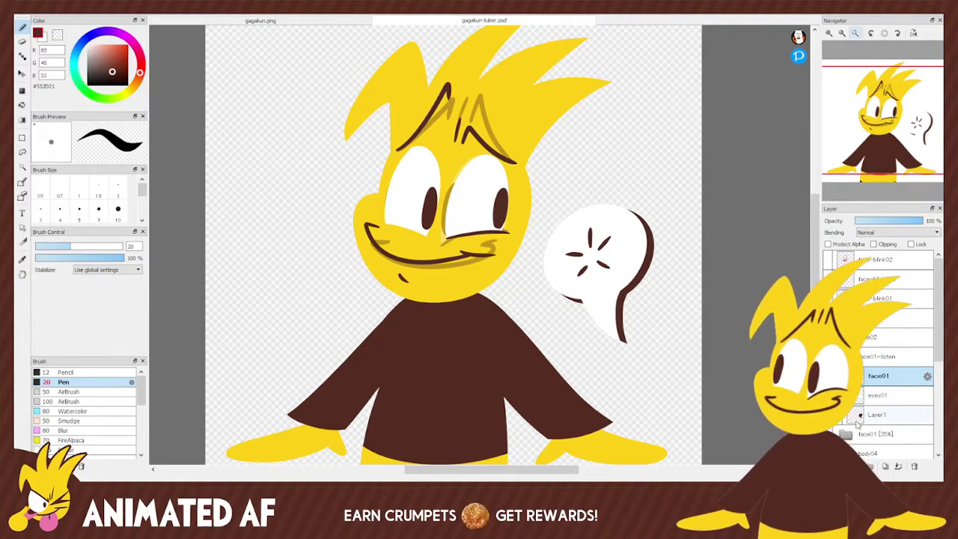
Hide the faded face01 guide folder, duplicate the face01-listen folder, and rename the copy face02-listen.
click(828, 415)
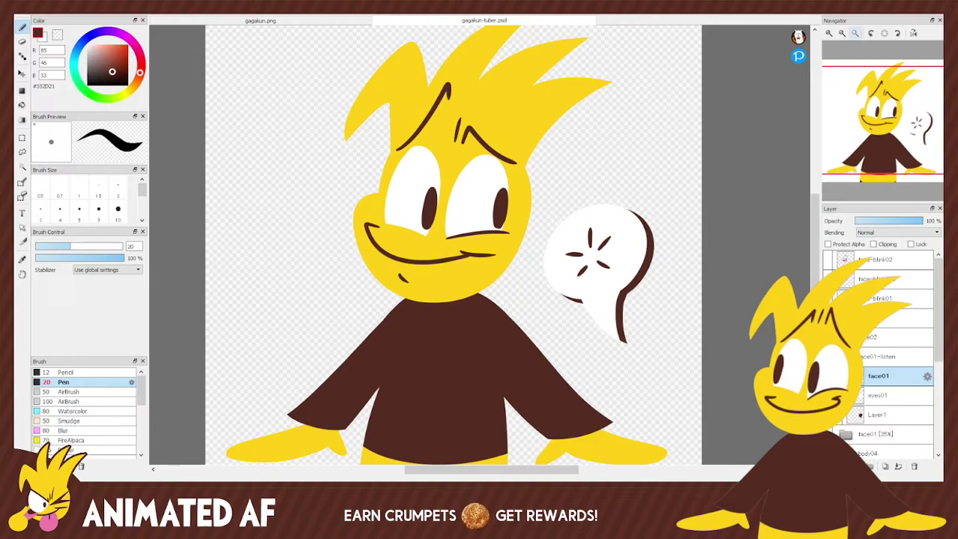
click(868, 357)
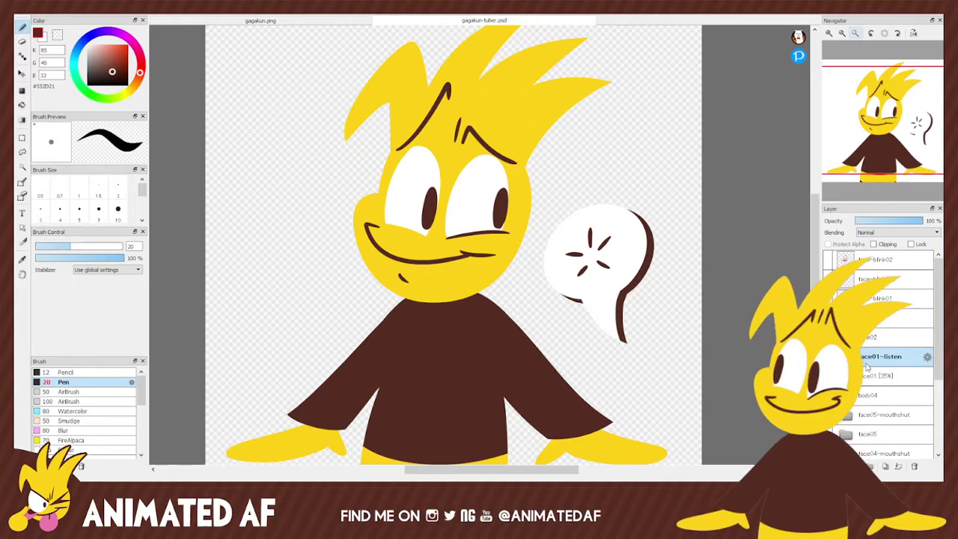
click(885, 466)
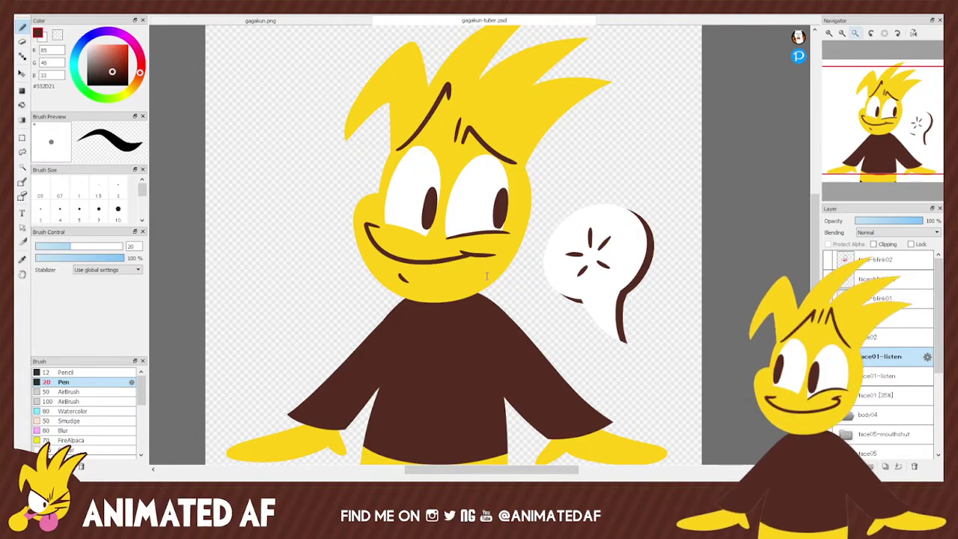
key(BackSpace)
text(2)
key(Return)
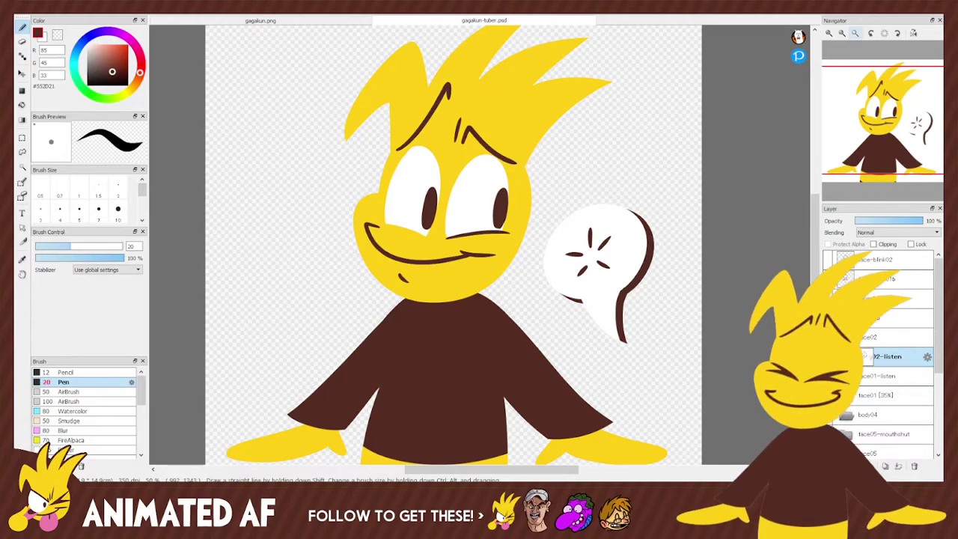
Expand the face02-listen folder and lower the original face01-listen folder's opacity to 36% as a guide.
click(846, 357)
click(883, 377)
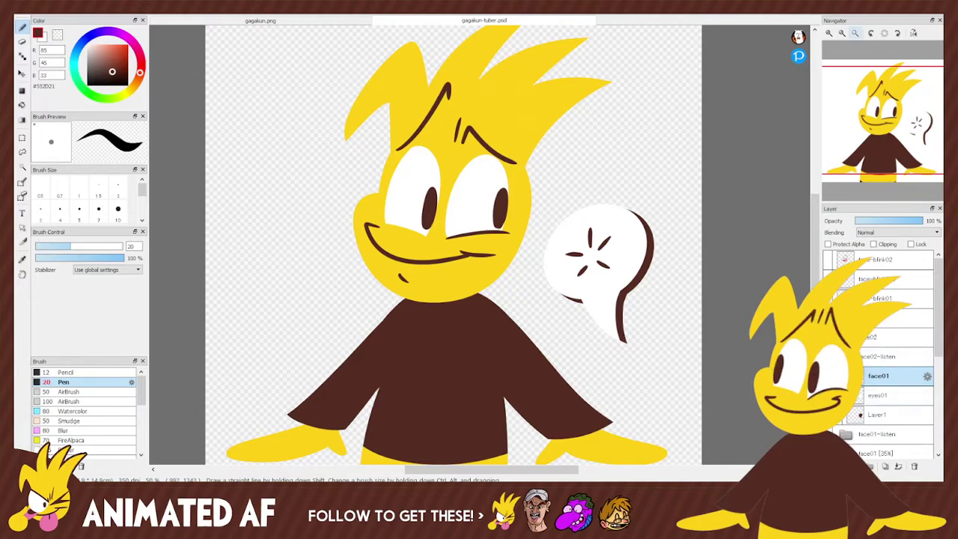
click(881, 434)
click(882, 221)
drag(882, 223, 883, 224)
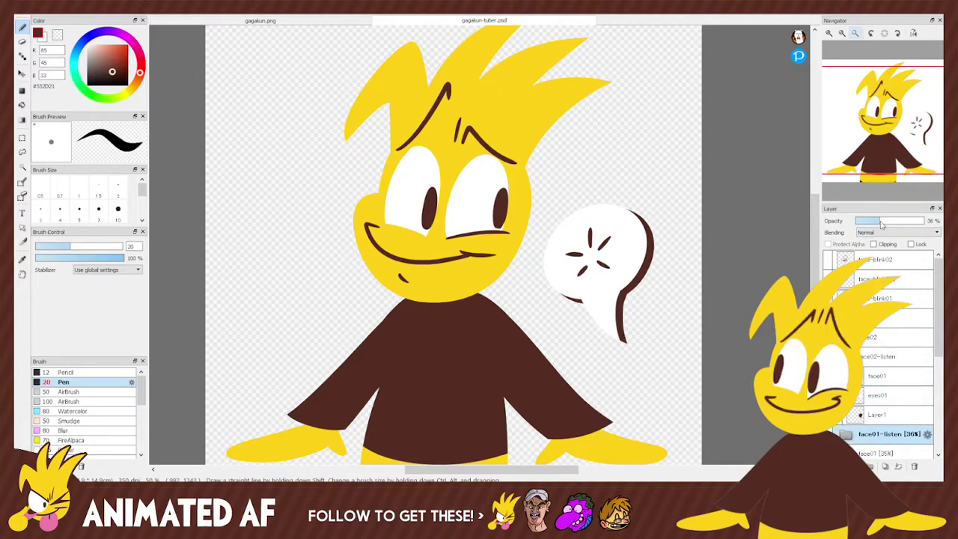
Lasso the speech bubble on the eyes01 layer of face02-listen, delete its white fill, and clear the selection.
click(881, 397)
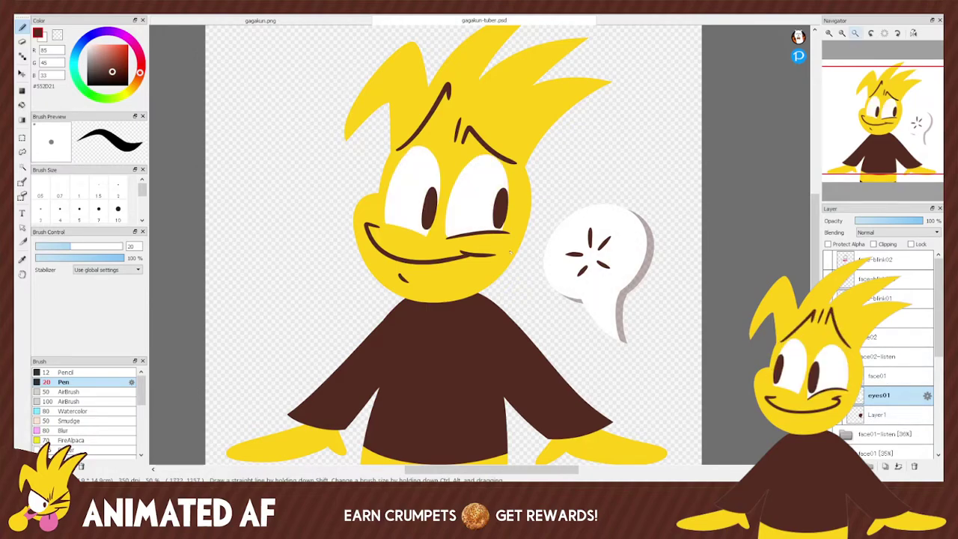
click(22, 152)
mouse_move(534, 283)
mouse_down()
mouse_move(662, 231)
mouse_move(627, 361)
mouse_move(550, 303)
mouse_up()
key(Delete)
key(ctrl+d)
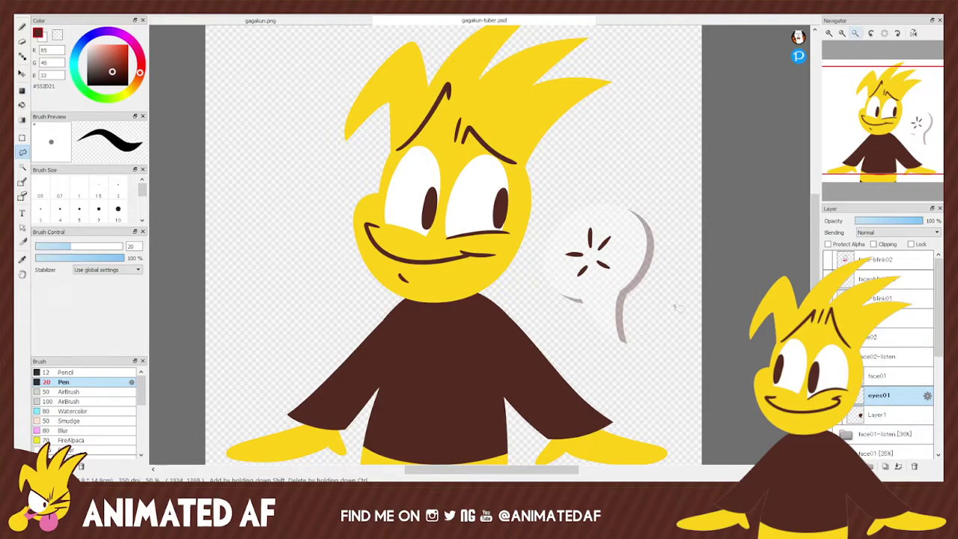
Outline a slightly larger speech bubble with a tail in white on eyes01, and fill its body and tail with white.
click(43, 36)
key(b)
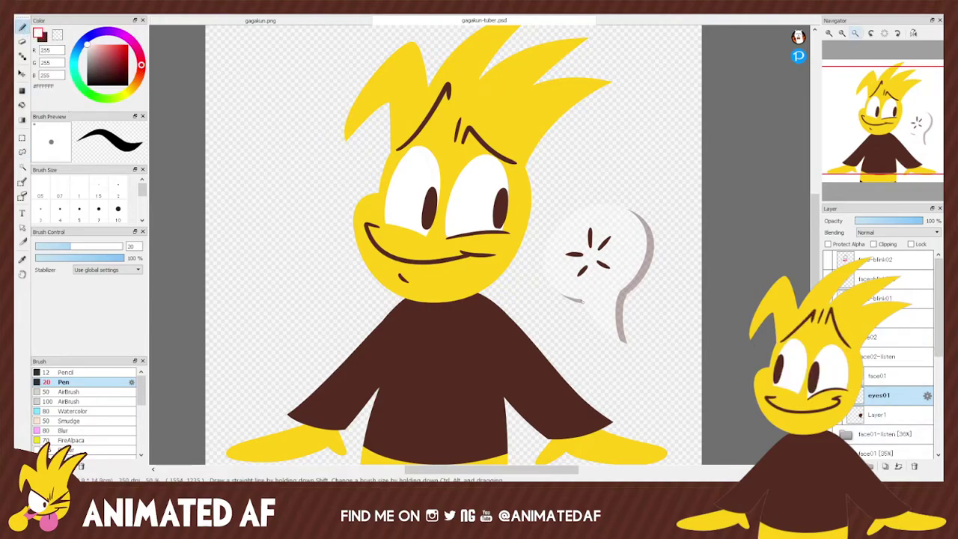
mouse_move(580, 300)
mouse_down()
mouse_move(644, 199)
mouse_move(658, 273)
mouse_move(620, 282)
mouse_move(652, 239)
mouse_move(618, 308)
mouse_up()
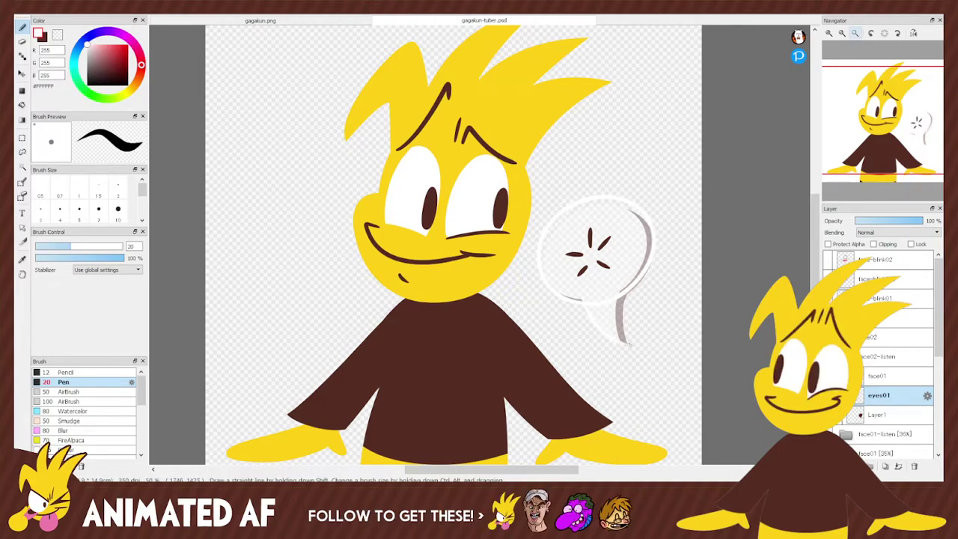
click(22, 105)
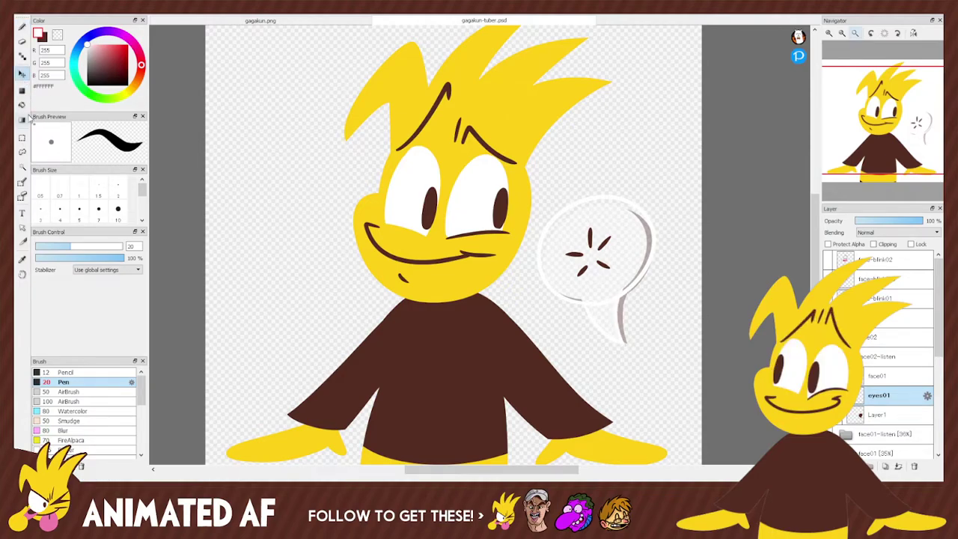
click(632, 234)
click(612, 310)
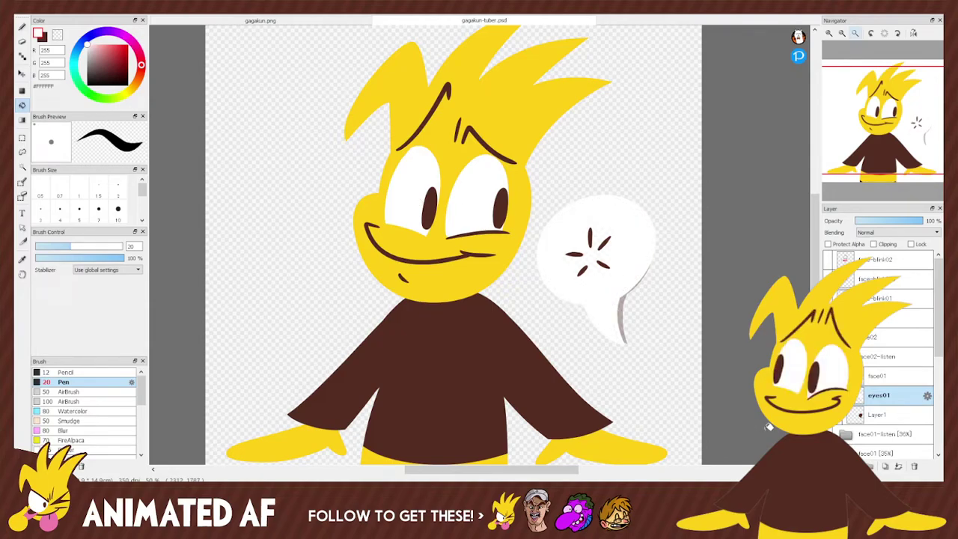
Delete Layer1 from the face02-listen folder and erase the small burst lines in the speech bubble on the face01 layer.
click(909, 415)
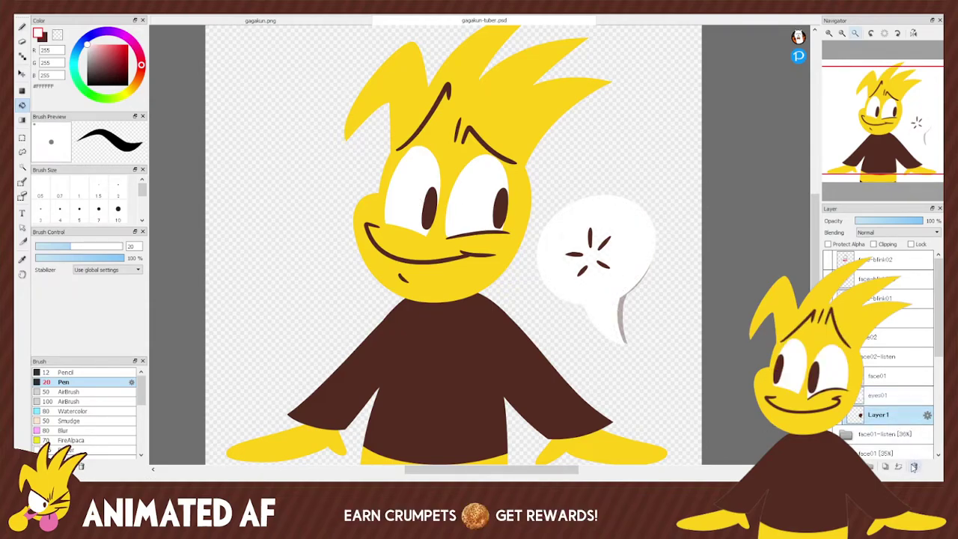
click(913, 467)
click(887, 378)
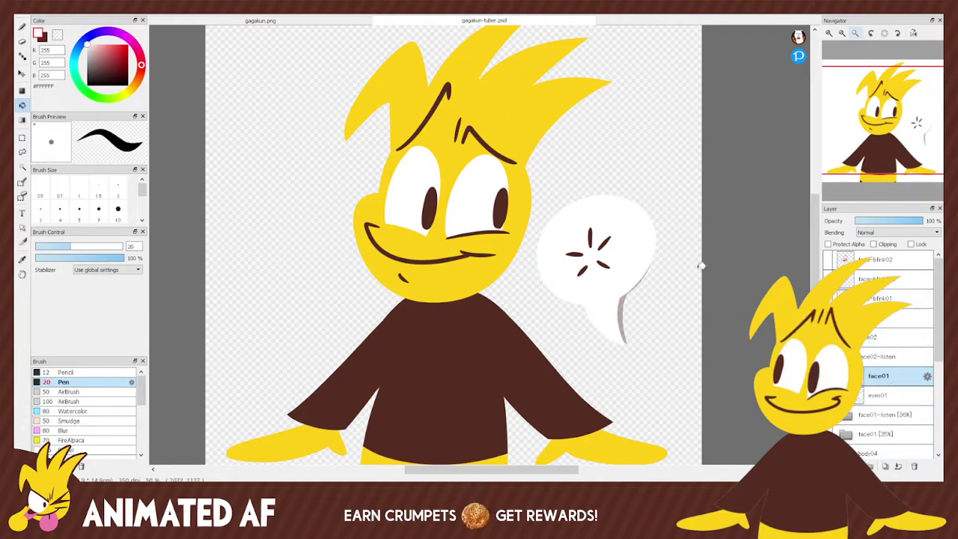
key(e)
mouse_move(595, 261)
mouse_down()
mouse_move(611, 227)
mouse_move(608, 271)
mouse_up()
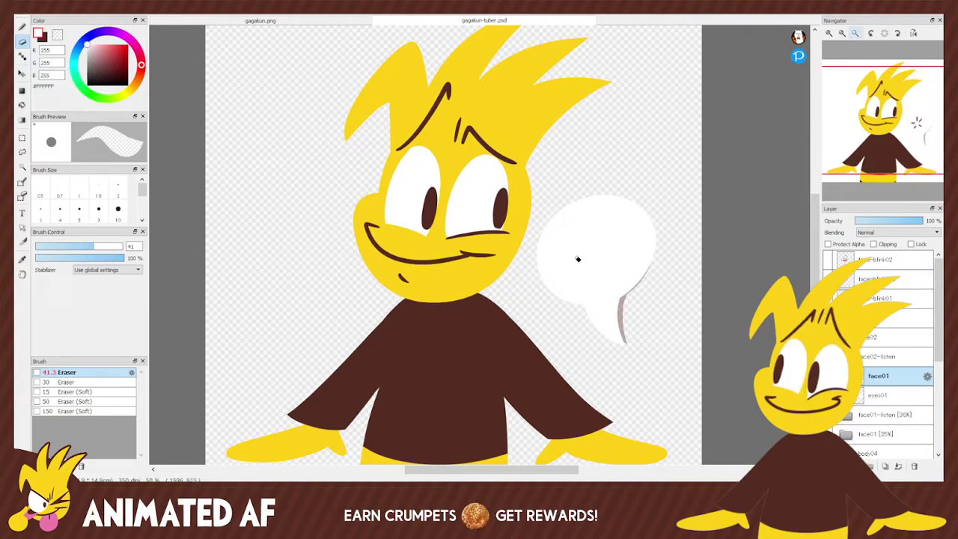
Hide the eyes01 white fills and draw five dark brown burst lines spread wider around the bubble's centre on the face01 layer.
click(879, 394)
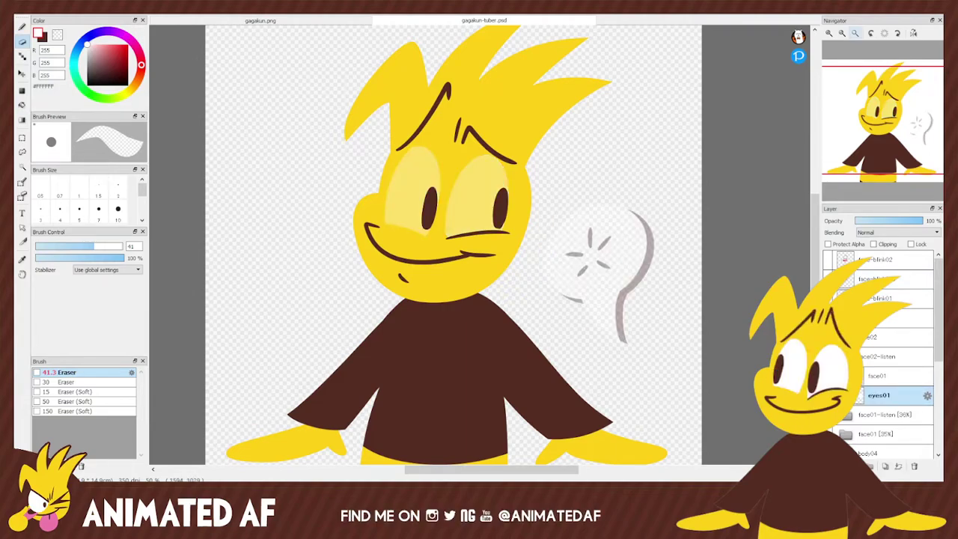
click(885, 377)
key(b)
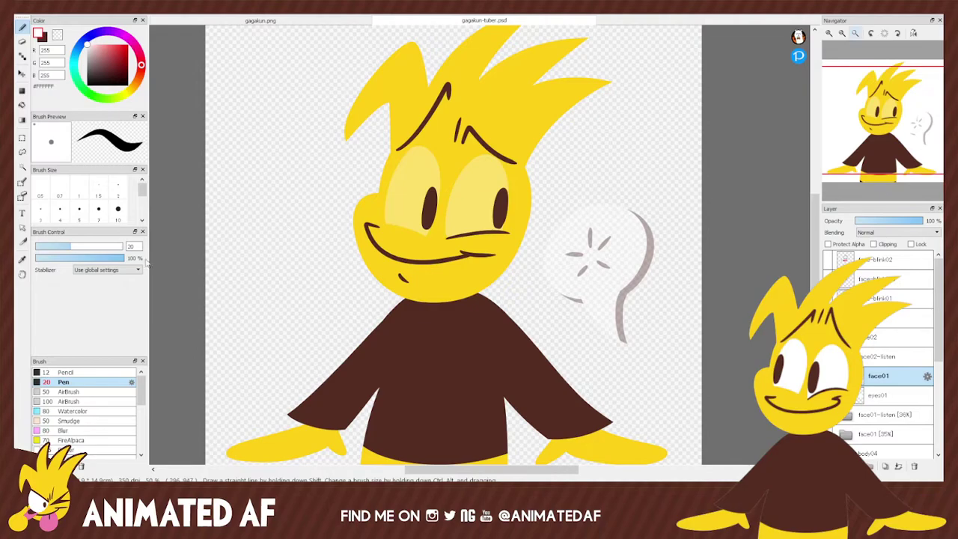
key(x)
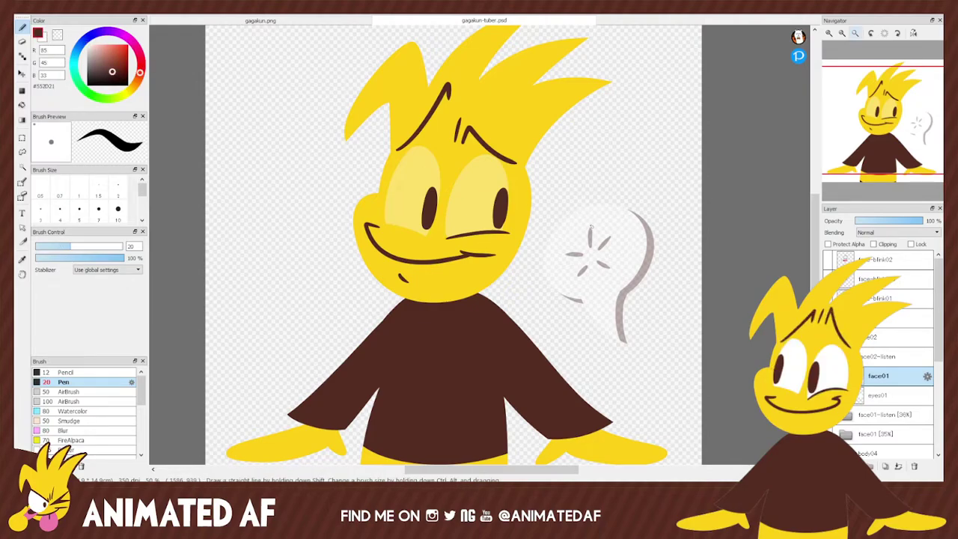
drag(590, 236, 589, 213)
drag(604, 243, 623, 225)
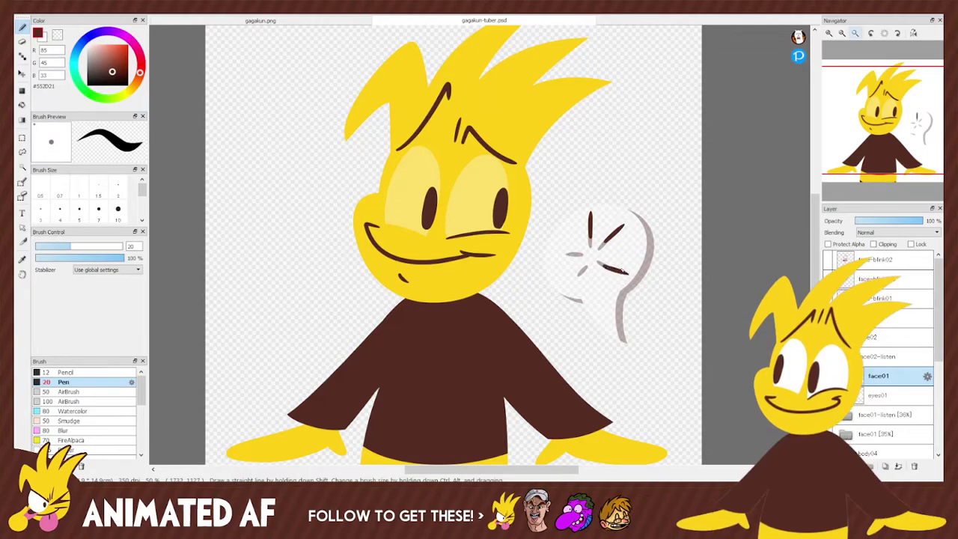
key(ctrl+z)
key(ctrl+z)
mouse_move(605, 266)
mouse_down()
mouse_move(628, 277)
mouse_move(569, 285)
mouse_up()
key(e)
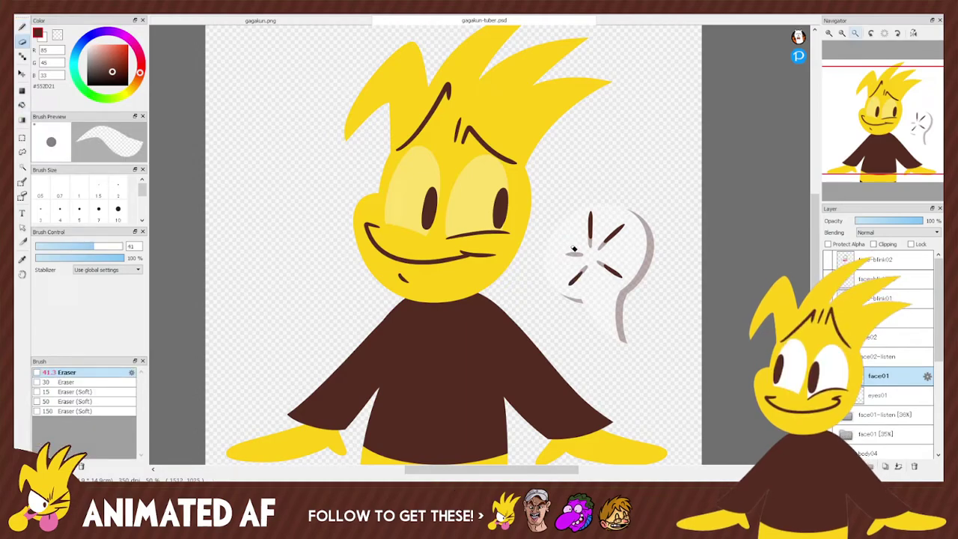
click(22, 26)
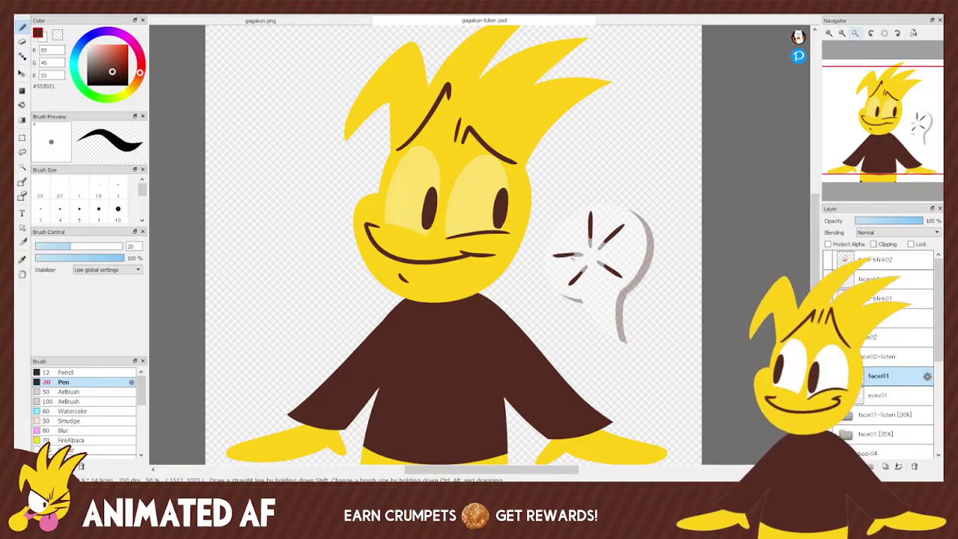
drag(572, 255, 553, 253)
key(ctrl+z)
Lasso the white bubble on eyes01, copy it to a new layer beneath eyes01, and offset the copy slightly outward.
click(878, 402)
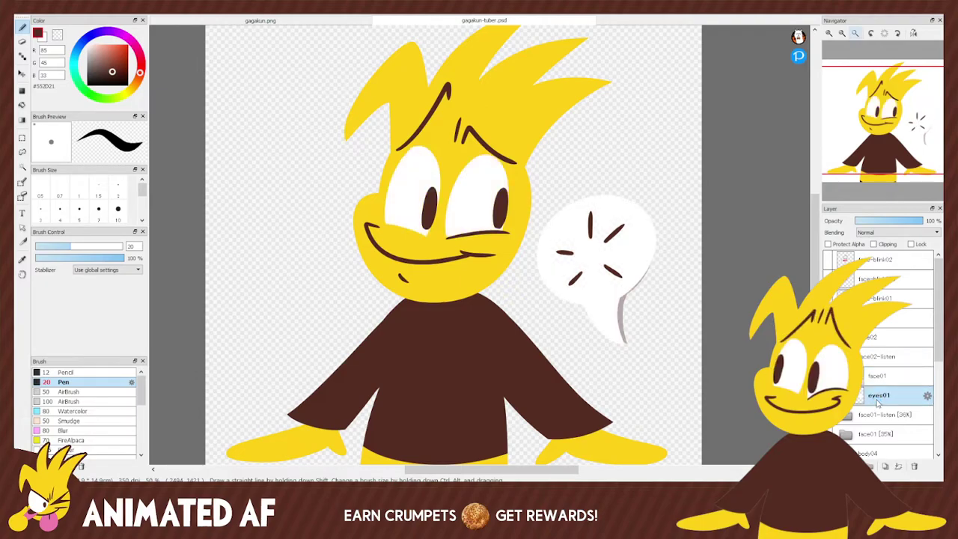
key(l)
mouse_move(530, 258)
mouse_down()
mouse_move(674, 201)
mouse_move(572, 371)
mouse_move(551, 299)
mouse_up()
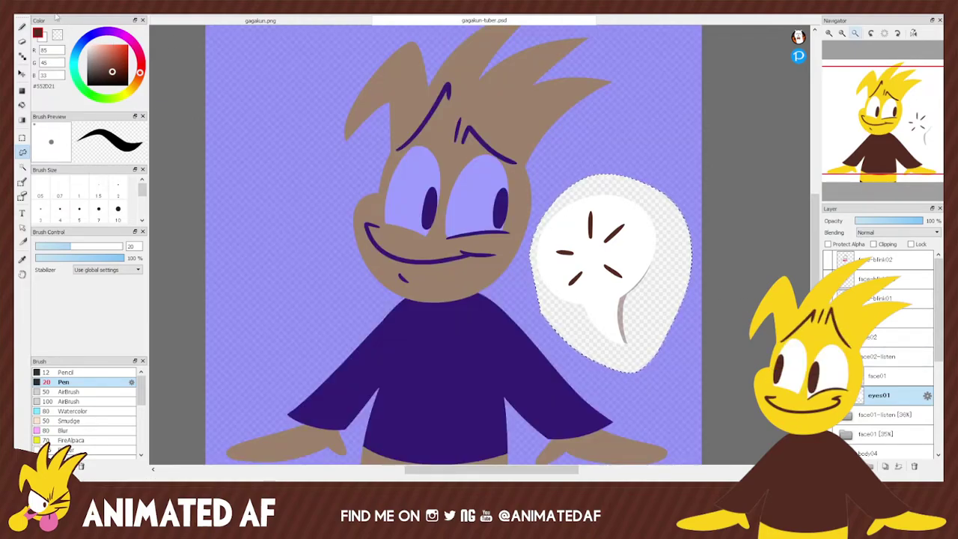
key(ctrl+shift+n)
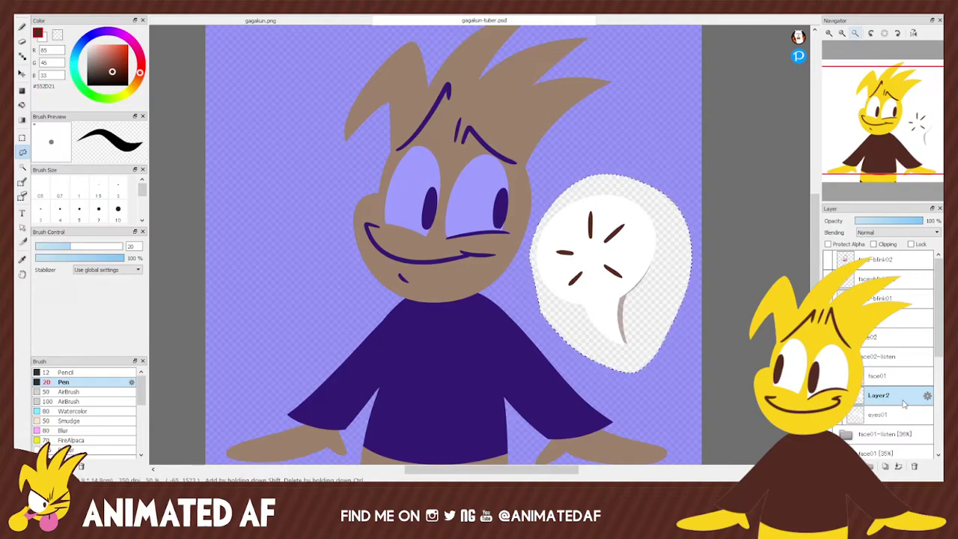
drag(903, 404, 903, 424)
click(22, 72)
key(ctrl+d)
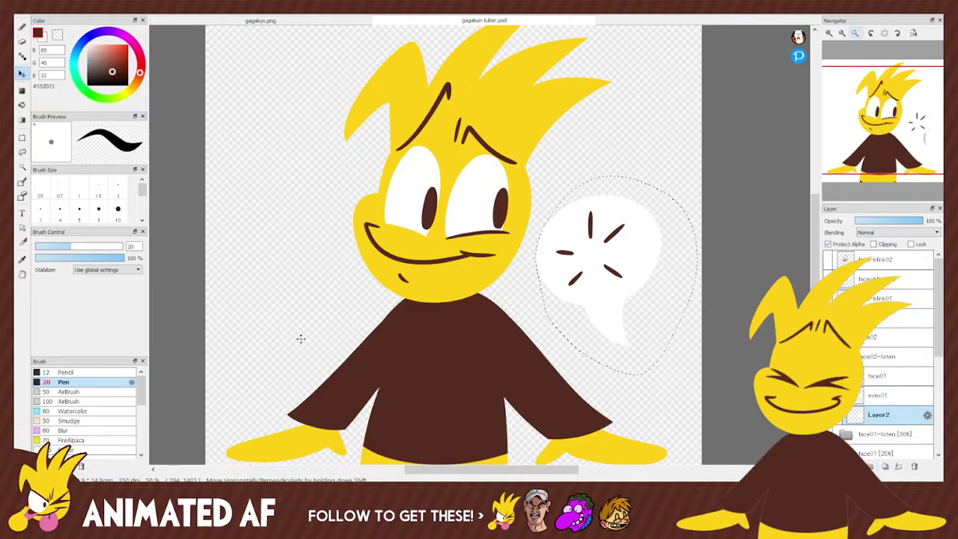
Paint the offset bubble copy dark brown as a shadow with its alpha protected, and clear the selection.
key(ctrl+t)
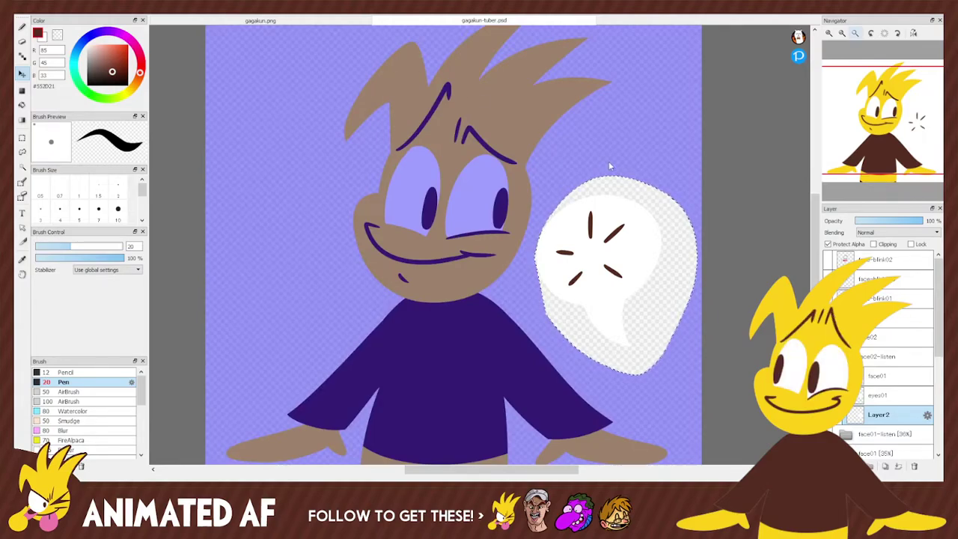
drag(637, 204, 629, 344)
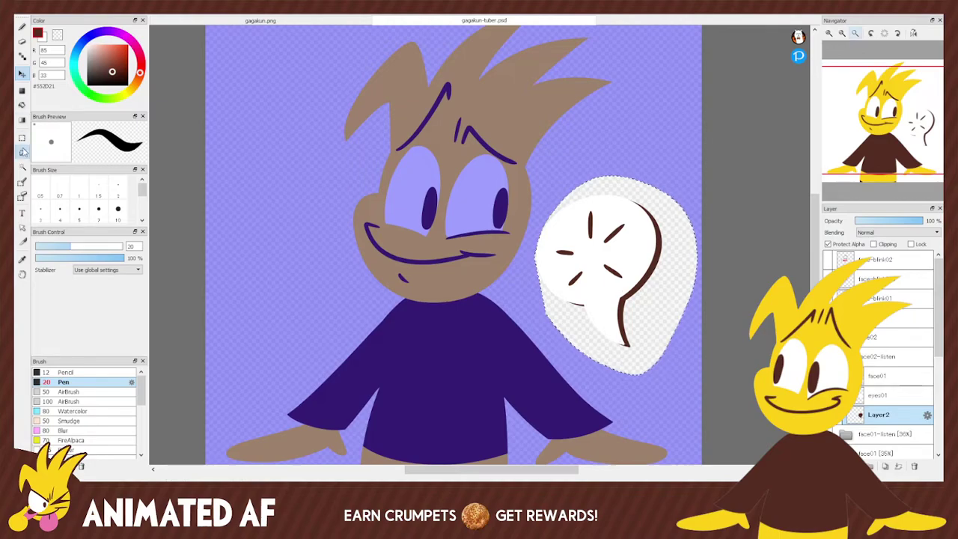
key(ctrl+d)
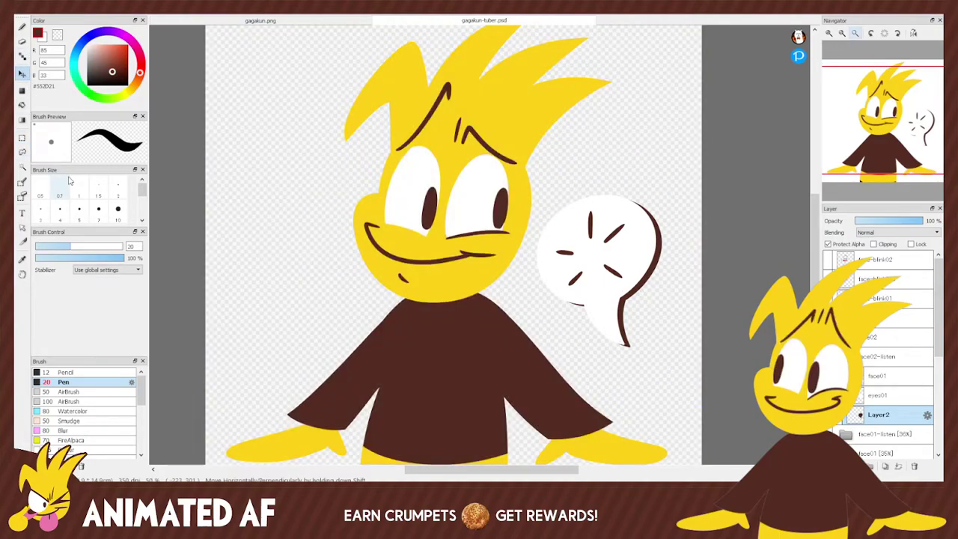
Trim the tip of the brown shadow's tail on Layer2, and select the eyes01 layer with the Pen in white.
key(ctrl+z)
key(ctrl+y)
key(ctrl+z)
key(ctrl+y)
key(ctrl+z)
key(ctrl+z)
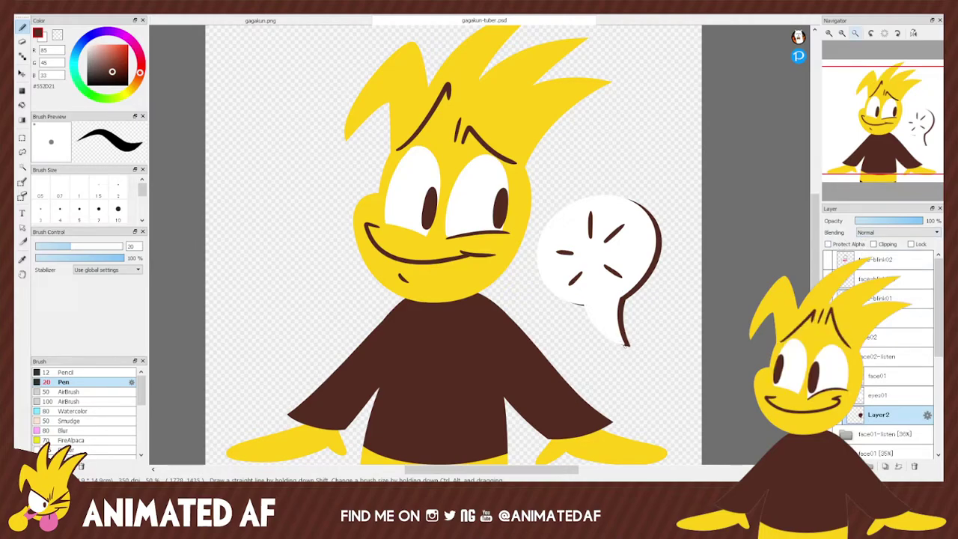
key(e)
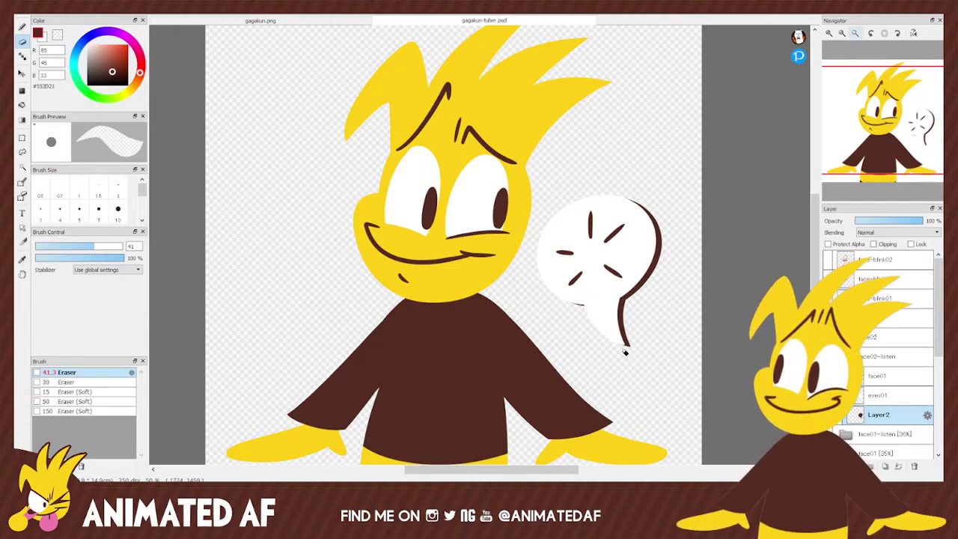
click(878, 399)
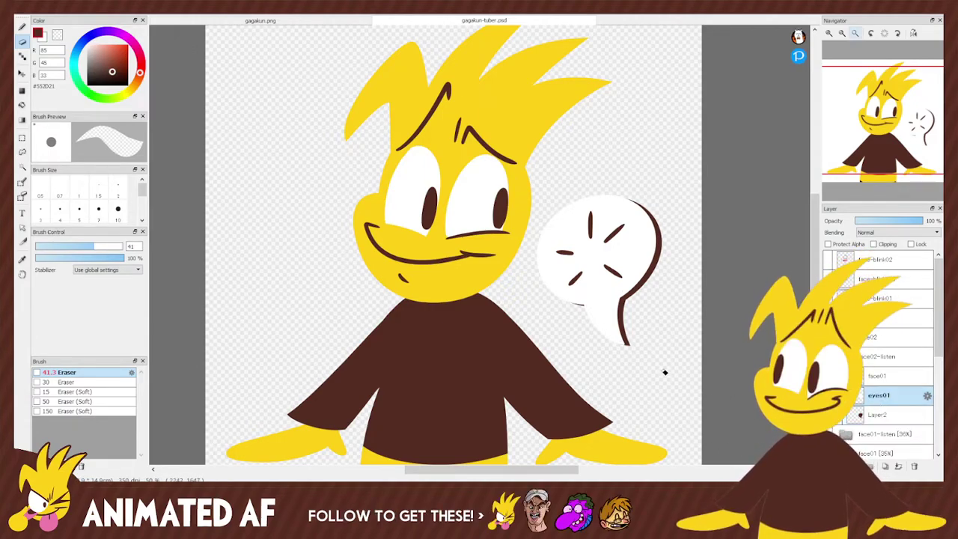
key(b)
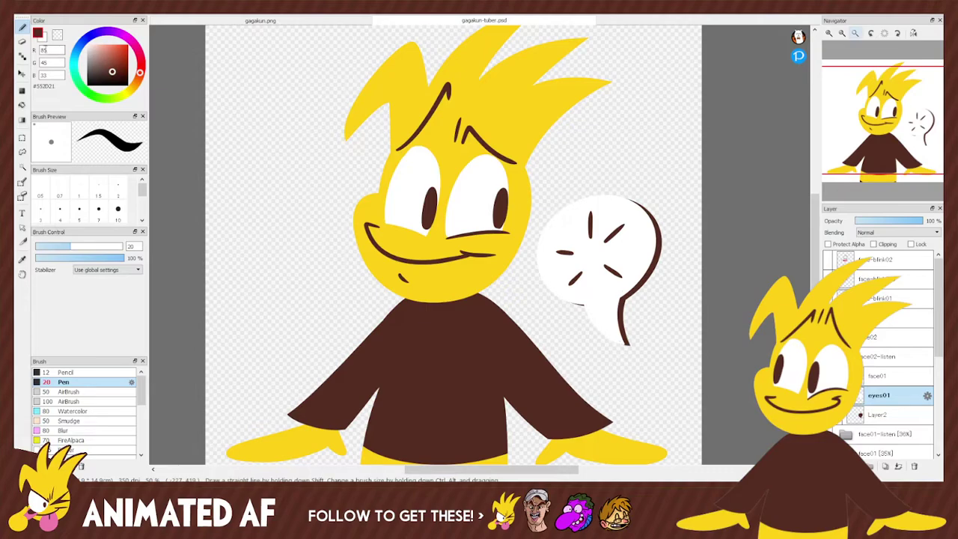
key(x)
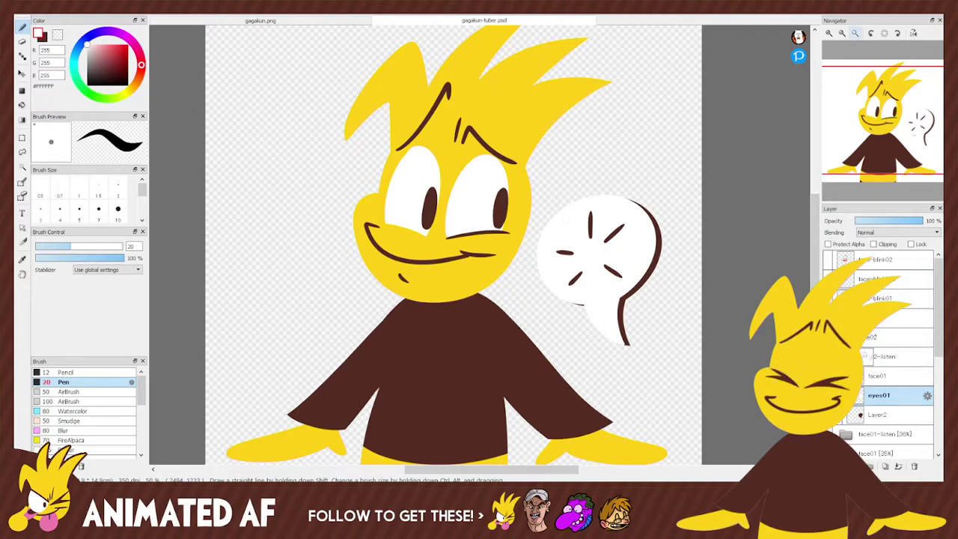
Restore the face01-listen folder's opacity to 100% and select the face01 layer inside the face02-listen folder.
click(913, 352)
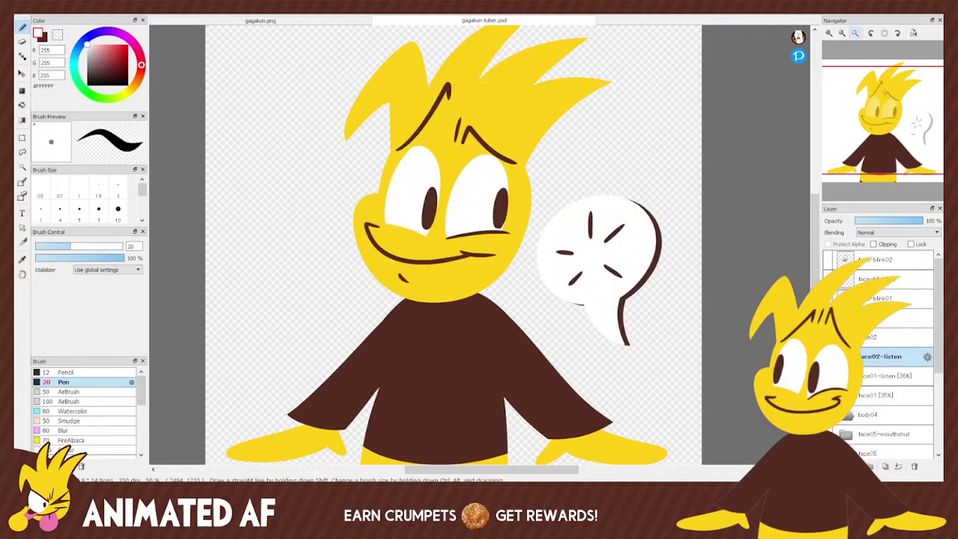
click(881, 376)
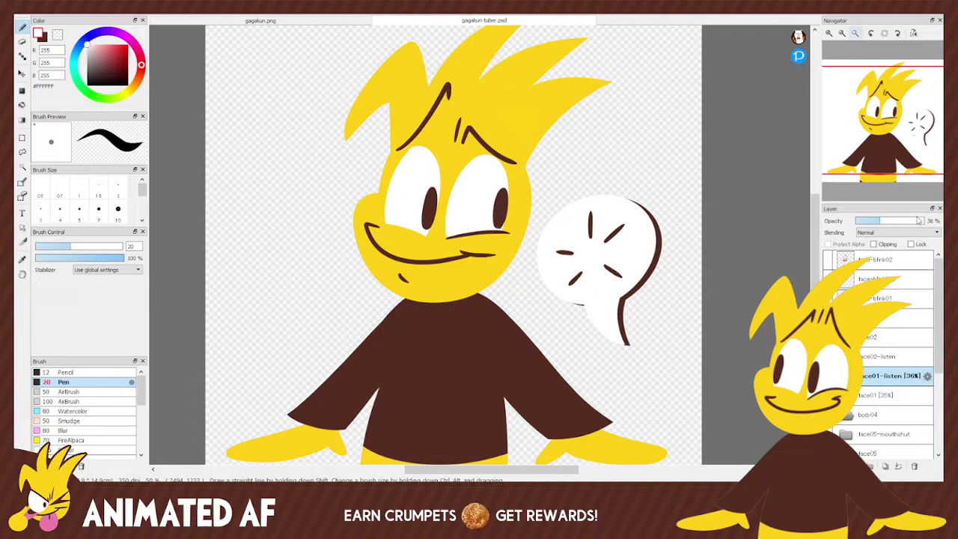
click(881, 376)
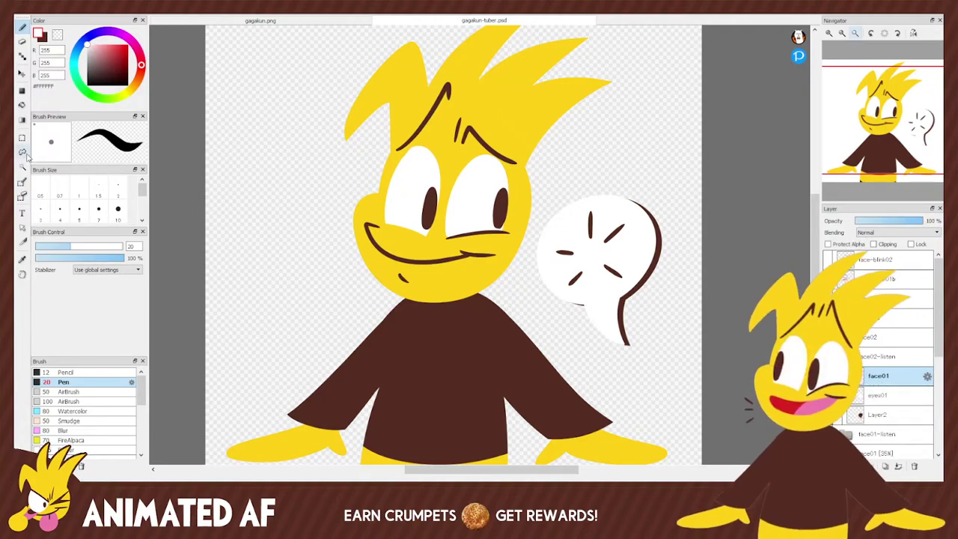
Try to nudge both lassoed pupils slightly on the face01 layer.
key(l)
mouse_move(420, 234)
mouse_down()
mouse_move(437, 181)
mouse_move(516, 185)
mouse_move(513, 222)
mouse_up()
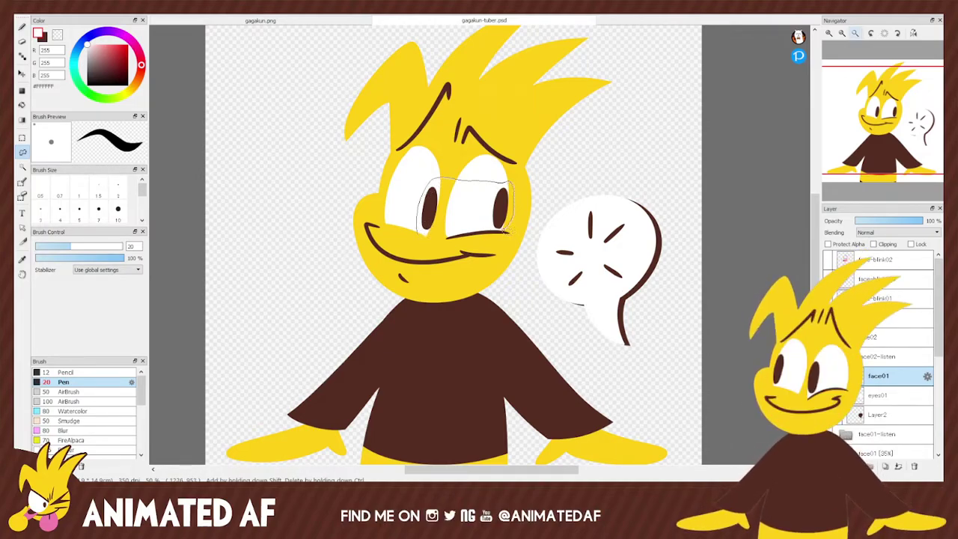
mouse_move(487, 230)
mouse_down()
mouse_move(448, 227)
mouse_move(420, 233)
mouse_up()
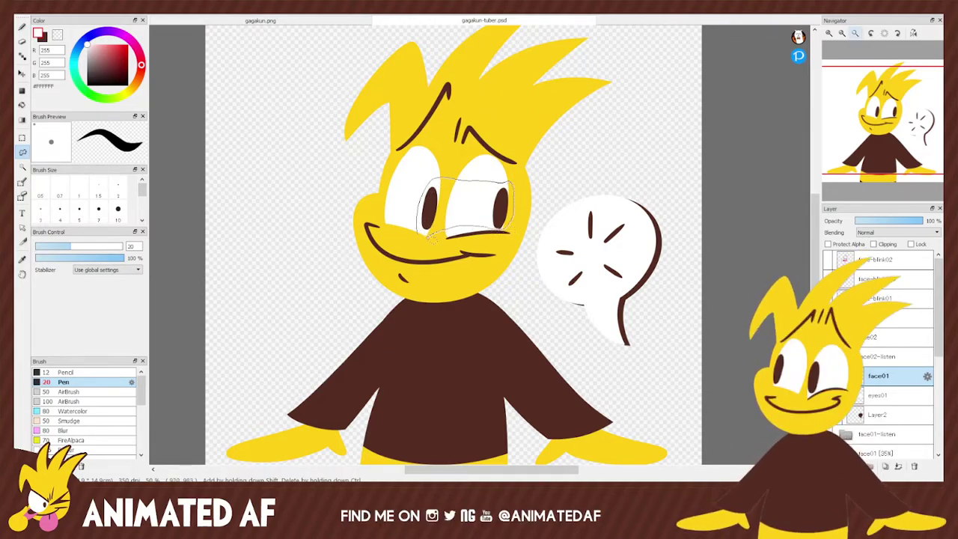
key(v)
mouse_move(508, 210)
mouse_down()
mouse_move(506, 200)
mouse_move(506, 210)
mouse_up()
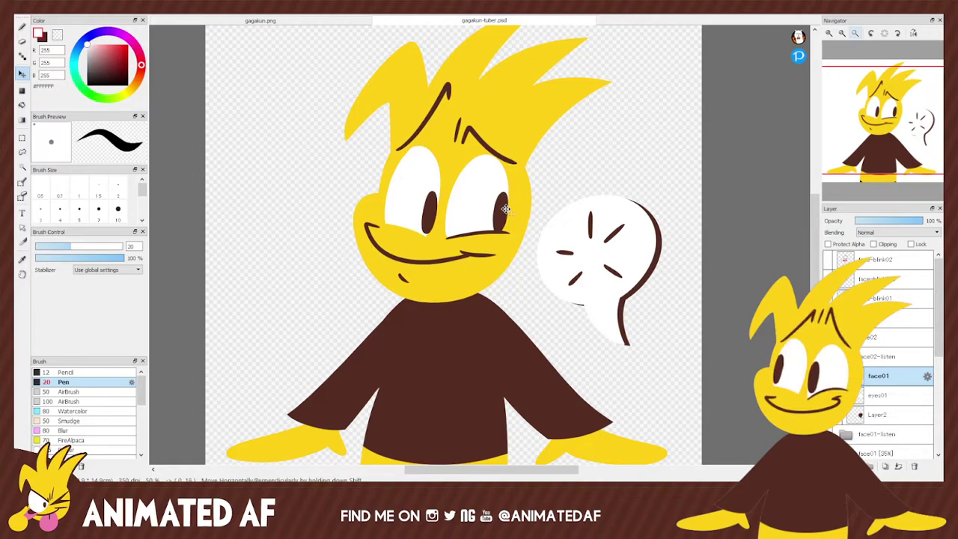
Try to reposition the pupils using rectangular selections, revert the changes, and clear the selection.
click(23, 137)
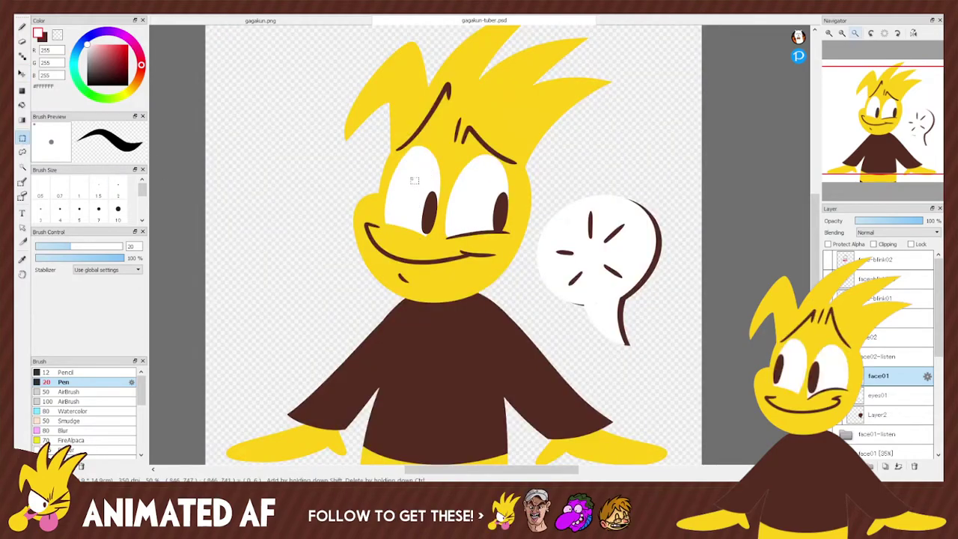
drag(411, 180, 429, 216)
key(v)
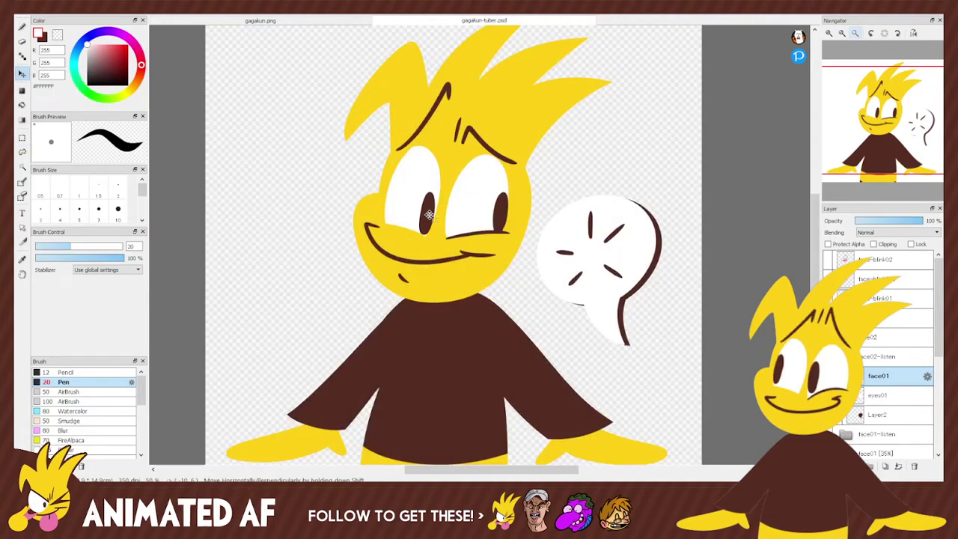
click(22, 137)
key(ctrl+d)
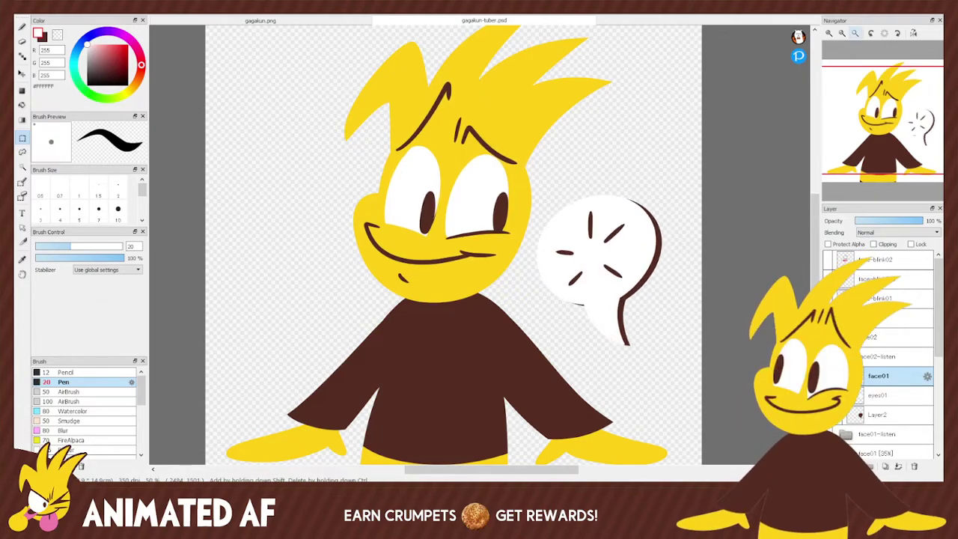
drag(410, 178, 441, 241)
drag(441, 179, 517, 236)
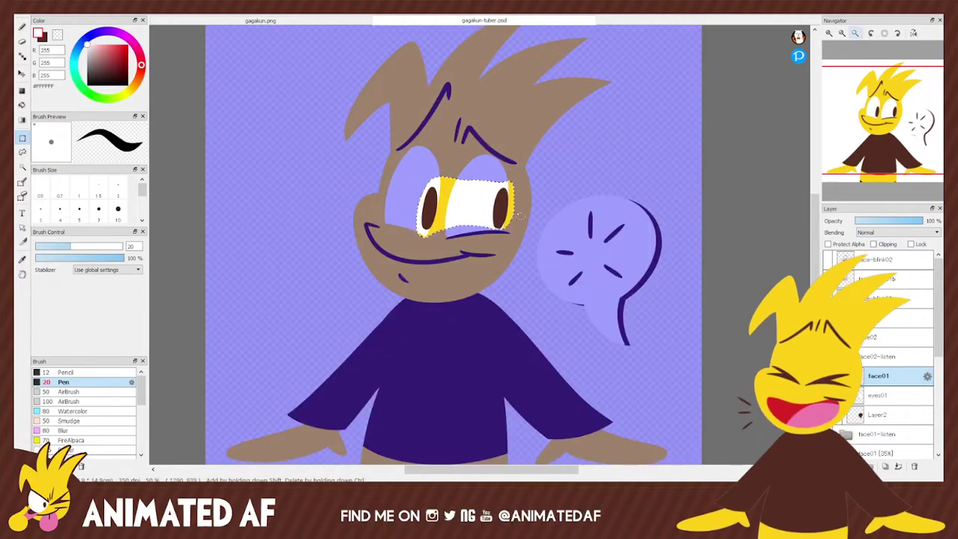
click(22, 152)
key(ctrl+d)
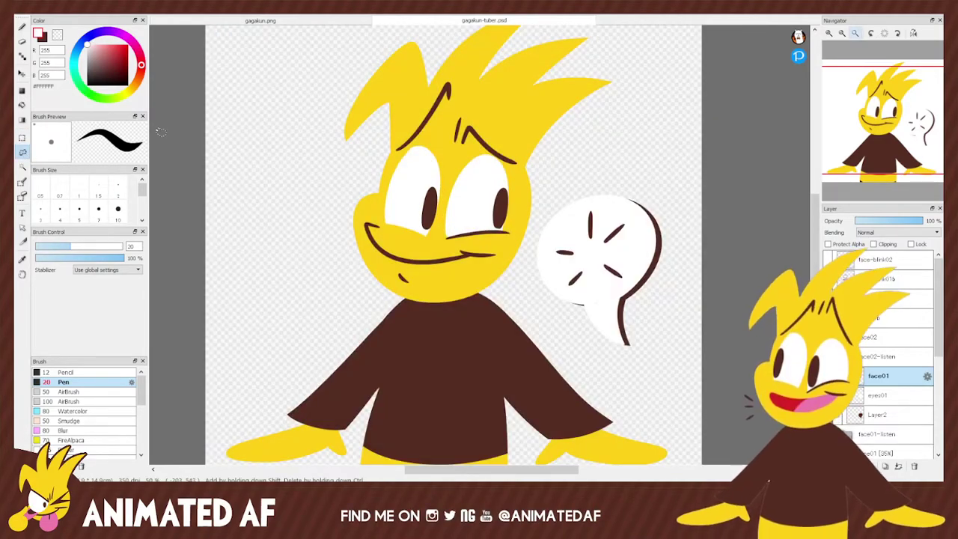
Lasso both pupils on the face01 layer of face02-listen, shift them slightly to the right, and clear the selection.
mouse_move(449, 233)
mouse_down()
mouse_move(412, 233)
mouse_move(404, 177)
mouse_move(478, 193)
mouse_move(470, 233)
mouse_move(389, 237)
mouse_up()
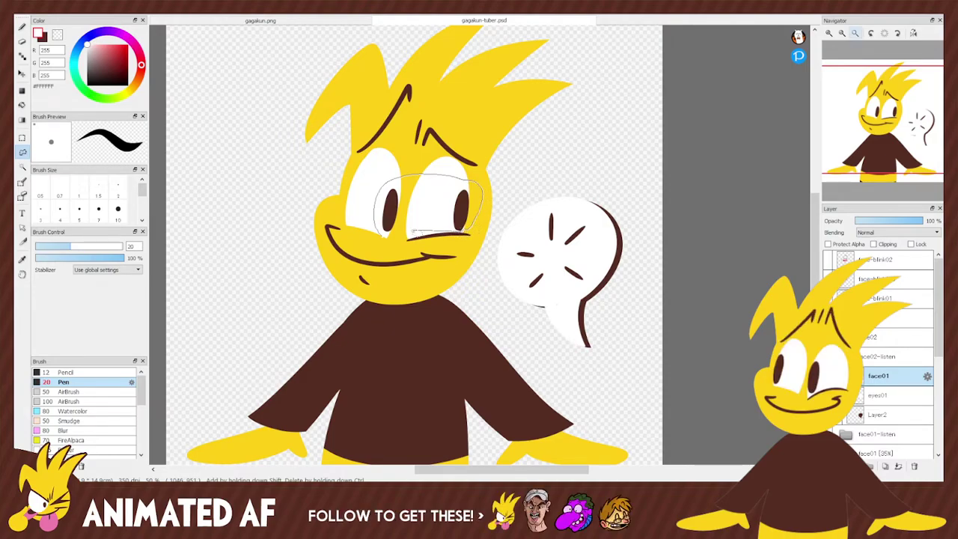
click(22, 72)
click(470, 200)
drag(470, 200, 472, 200)
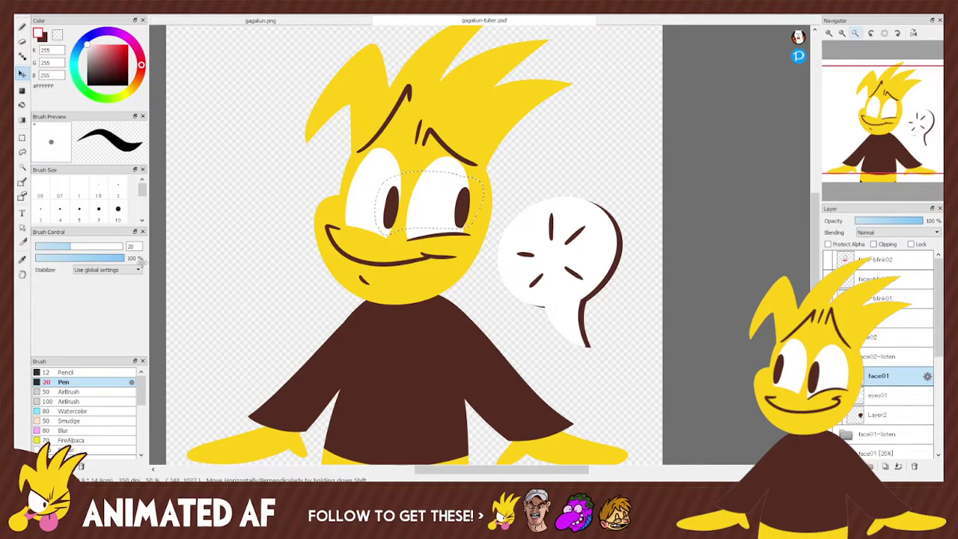
click(22, 152)
click(177, 129)
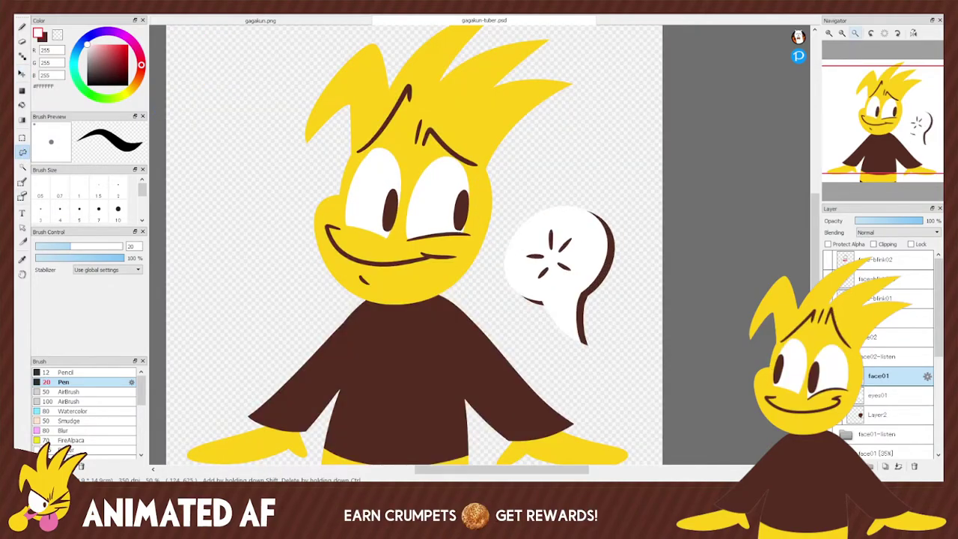
Select the face02-listen folder, lasso the left eyebrow and rotate it slightly counterclockwise.
click(883, 356)
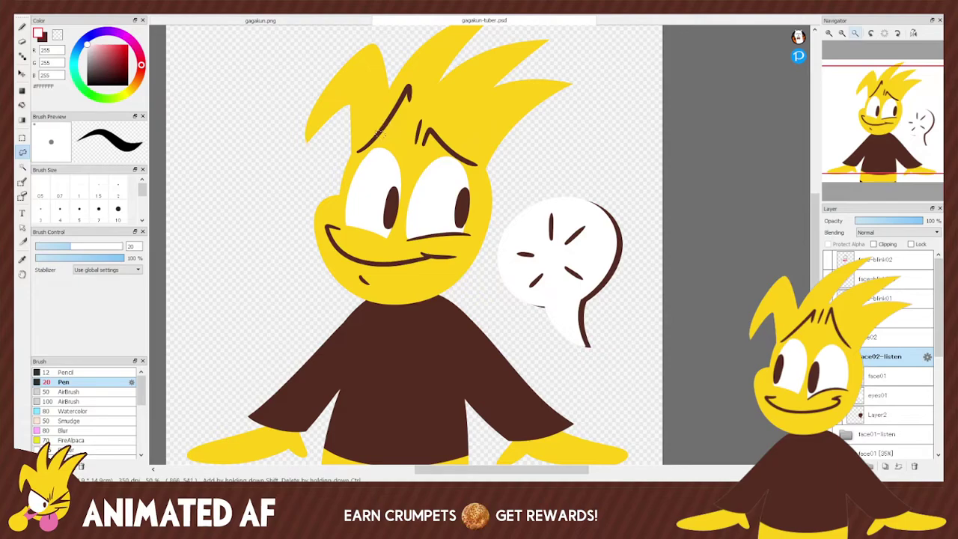
mouse_move(348, 156)
mouse_down()
mouse_move(423, 71)
mouse_move(348, 153)
mouse_up()
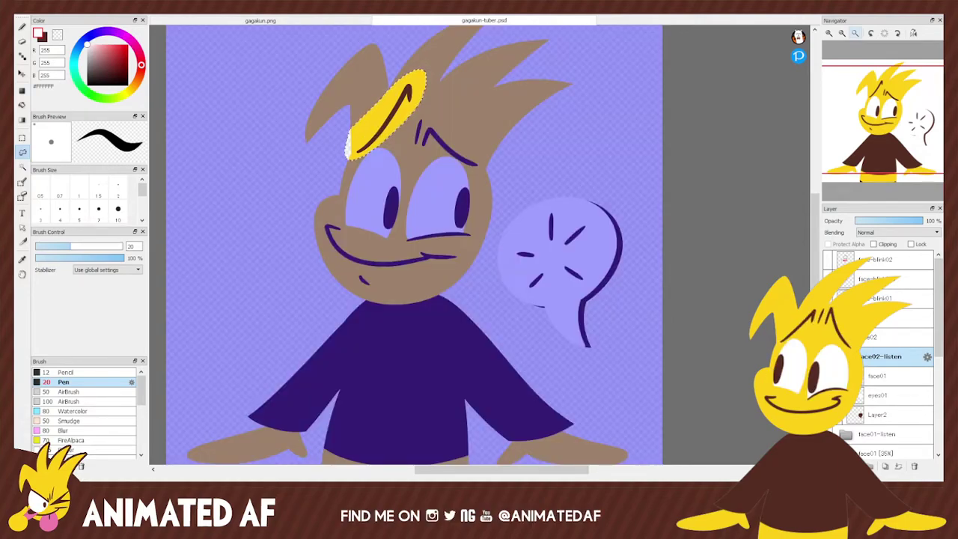
key(ctrl+t)
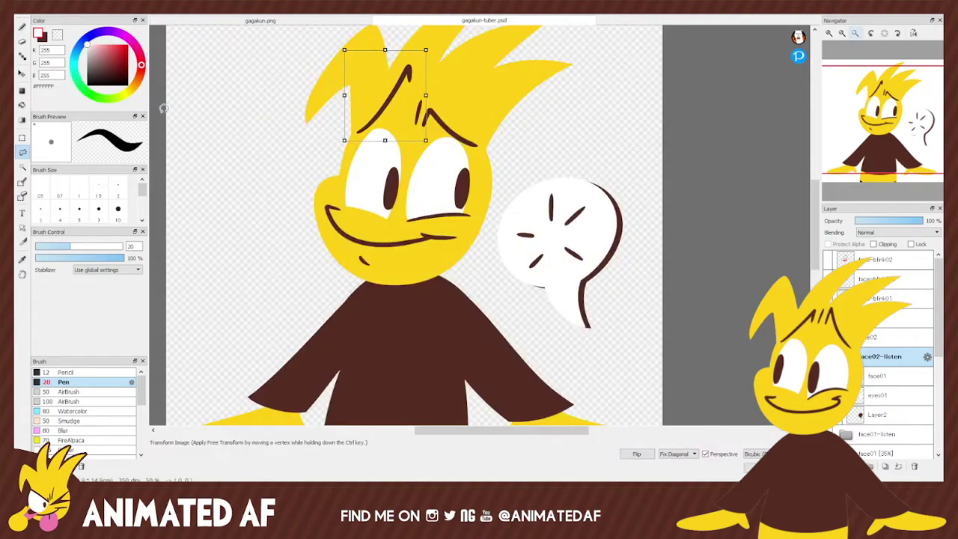
drag(438, 69, 442, 71)
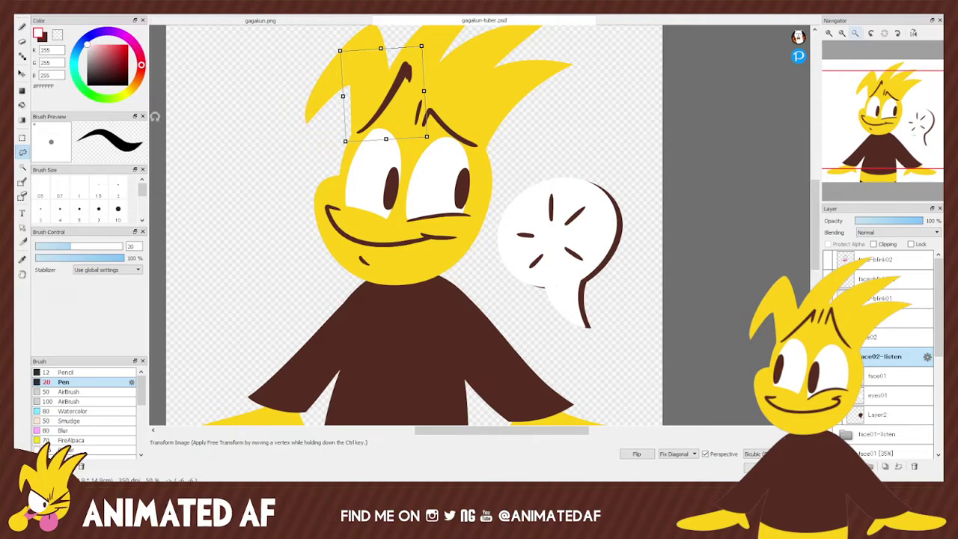
key(Return)
scroll(235, 168, up, 1)
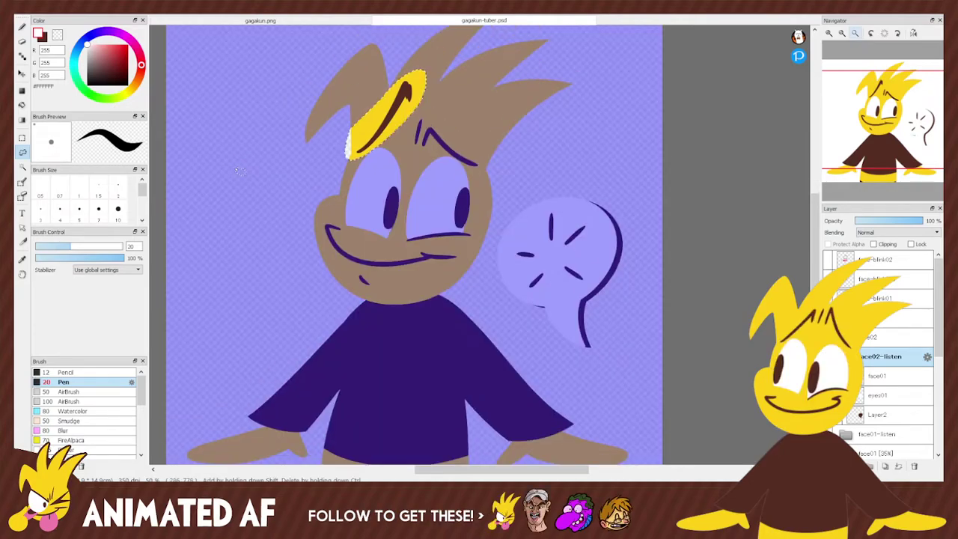
Lasso the right eyebrow in face02-listen, rotate it slightly, and clear the selection.
mouse_move(421, 149)
mouse_down()
mouse_move(462, 167)
mouse_move(458, 131)
mouse_move(421, 126)
mouse_up()
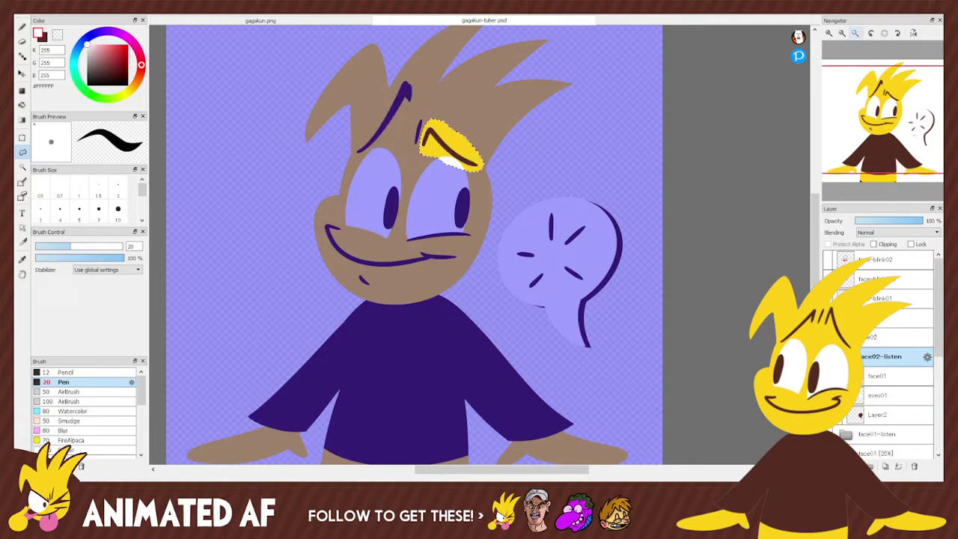
key(ctrl+t)
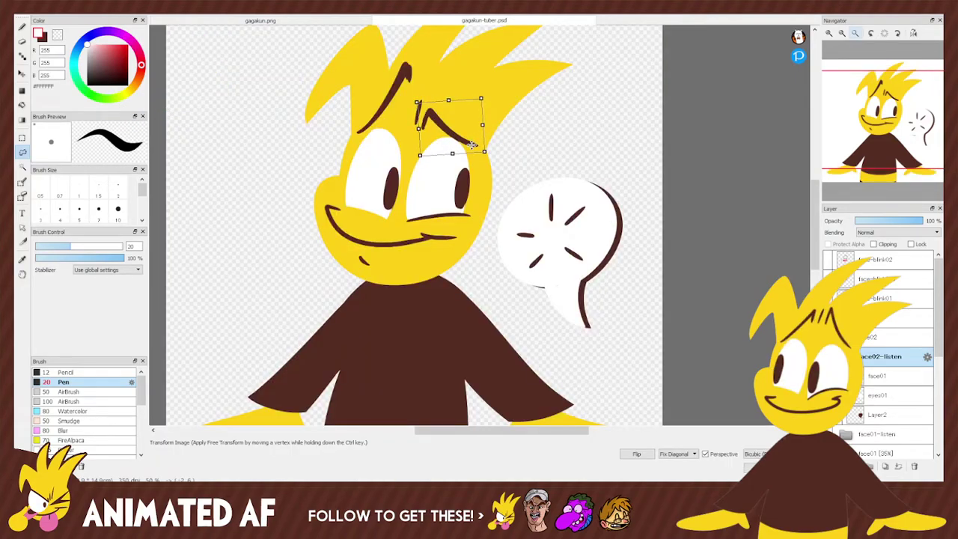
key(Return)
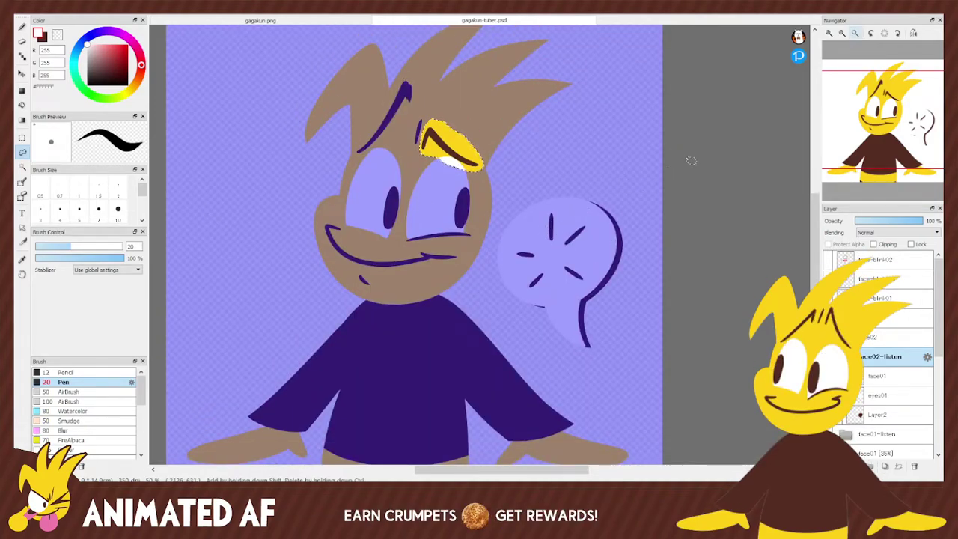
key(ctrl+d)
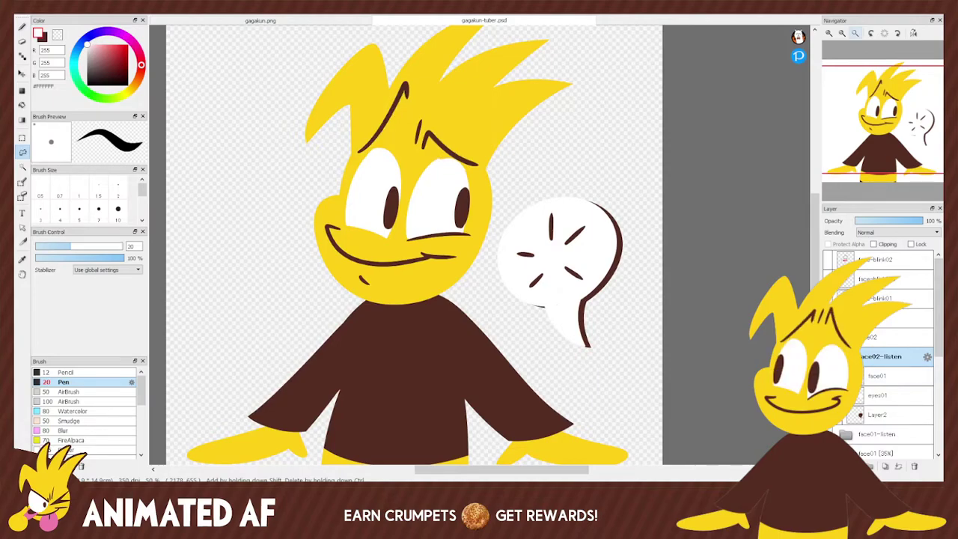
Toggle the visibility of the listening drawings to compare the two frames and check the whole figure.
click(827, 357)
click(827, 338)
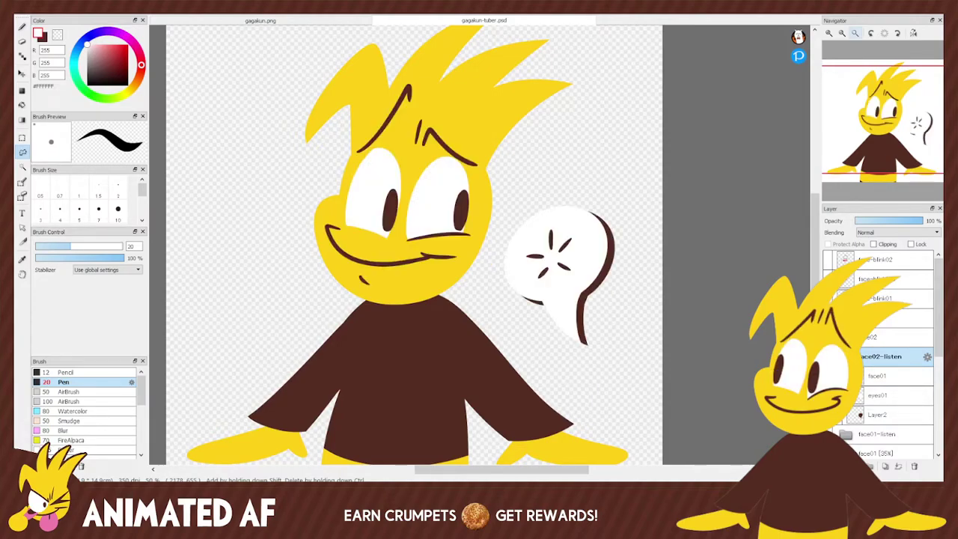
click(828, 338)
click(828, 357)
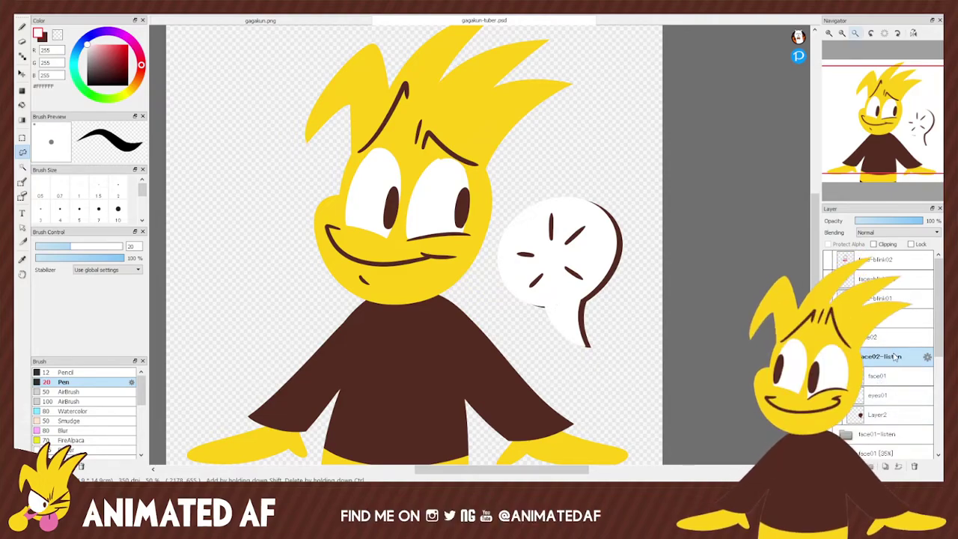
click(827, 357)
click(827, 338)
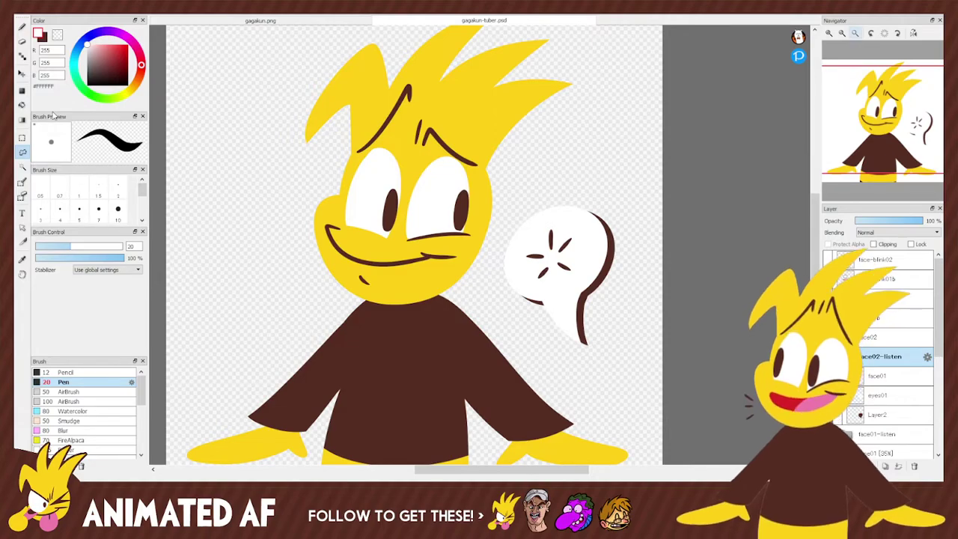
drag(891, 125, 894, 127)
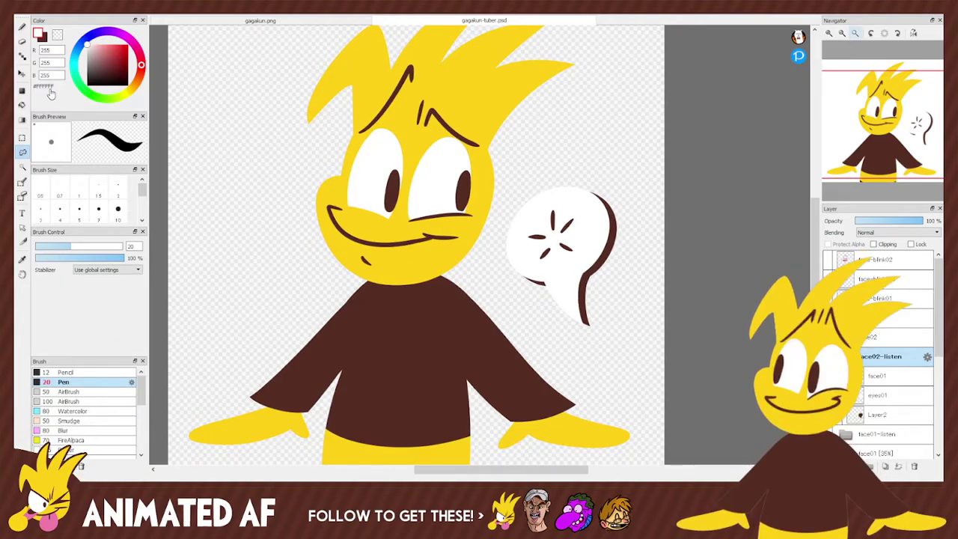
click(884, 145)
drag(884, 144, 893, 134)
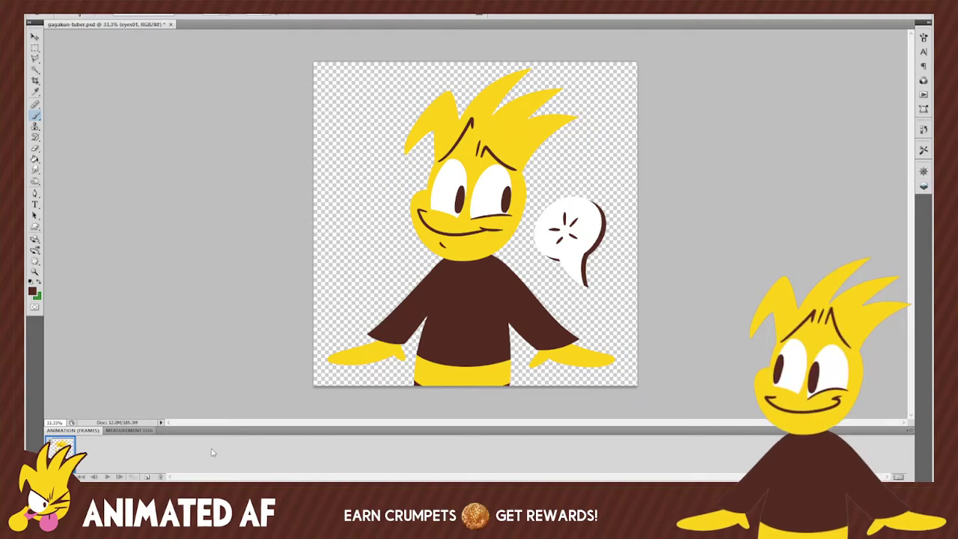
In Photoshop, add a second animation frame to gagakun-tuber.psd and change layer visibility so the frames show different listening drawings.
click(149, 476)
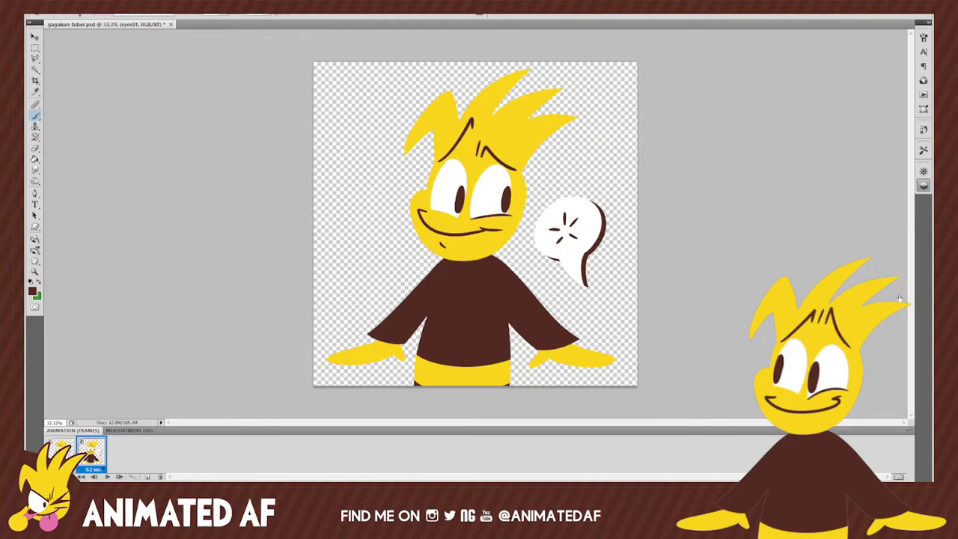
click(823, 272)
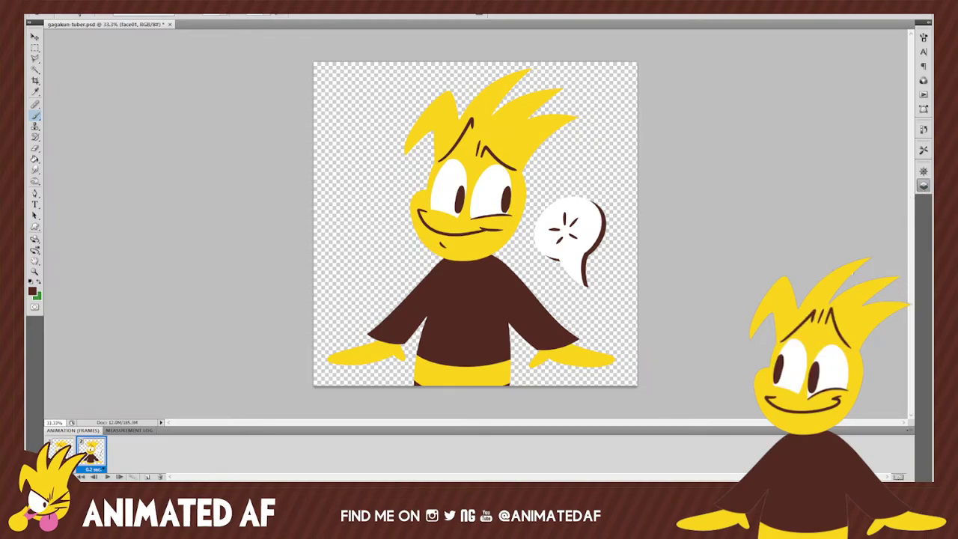
click(811, 281)
click(809, 272)
Return to the first animation frame, play back the two-frame listening animation, and stop it.
click(60, 452)
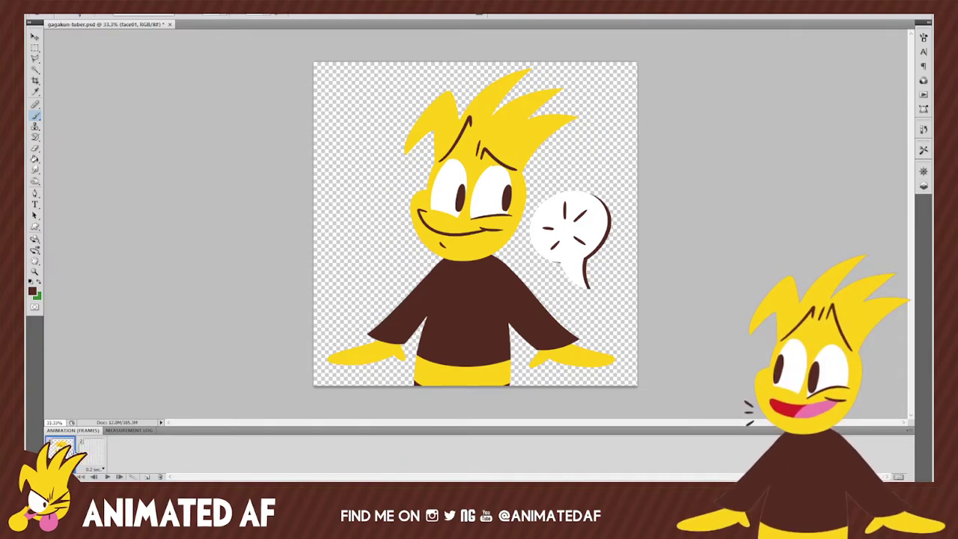
click(107, 477)
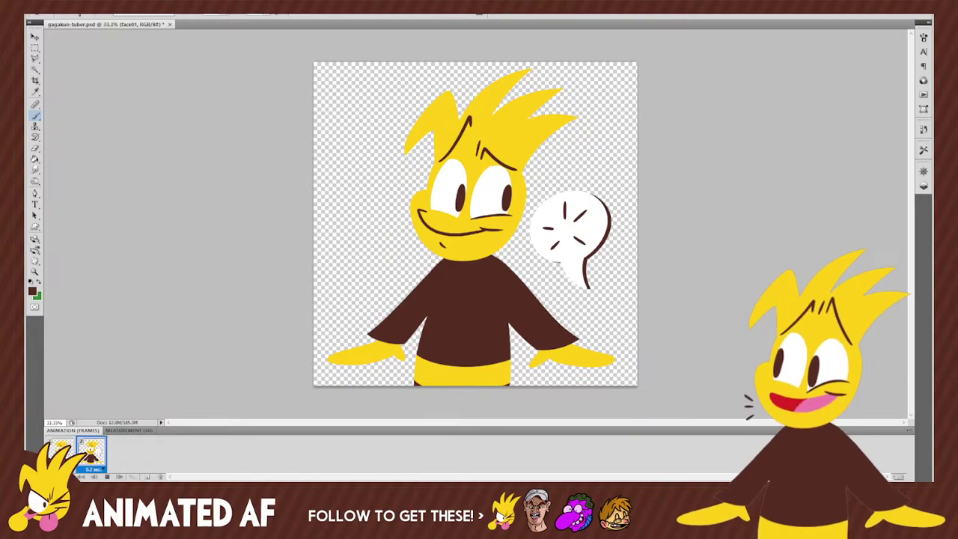
click(116, 478)
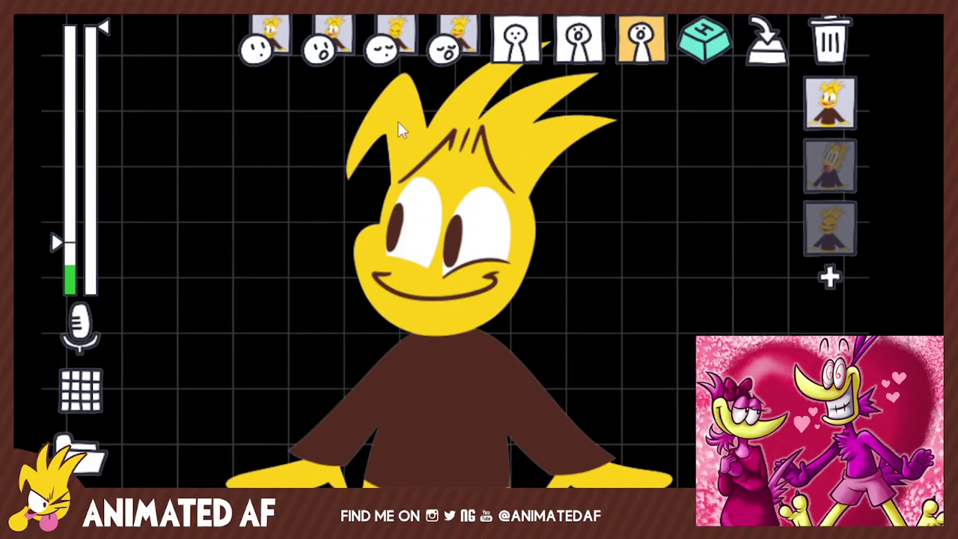
Switch to the avatar app and preview the three existing expression states, ending on the first one.
click(833, 146)
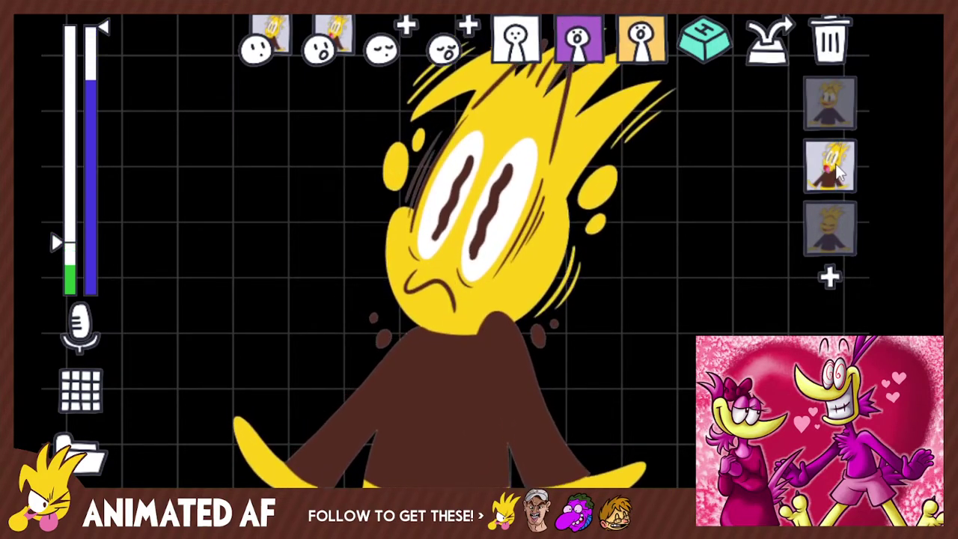
click(843, 122)
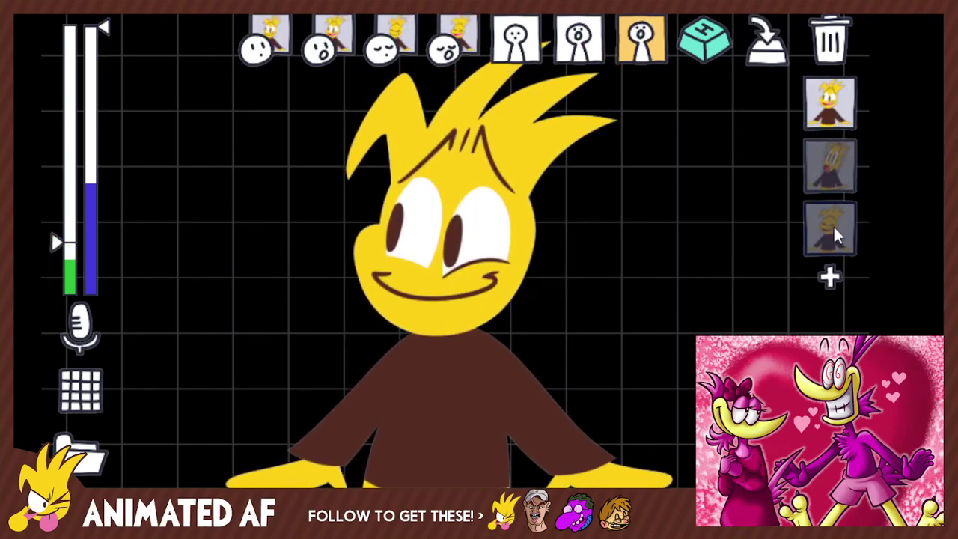
click(831, 232)
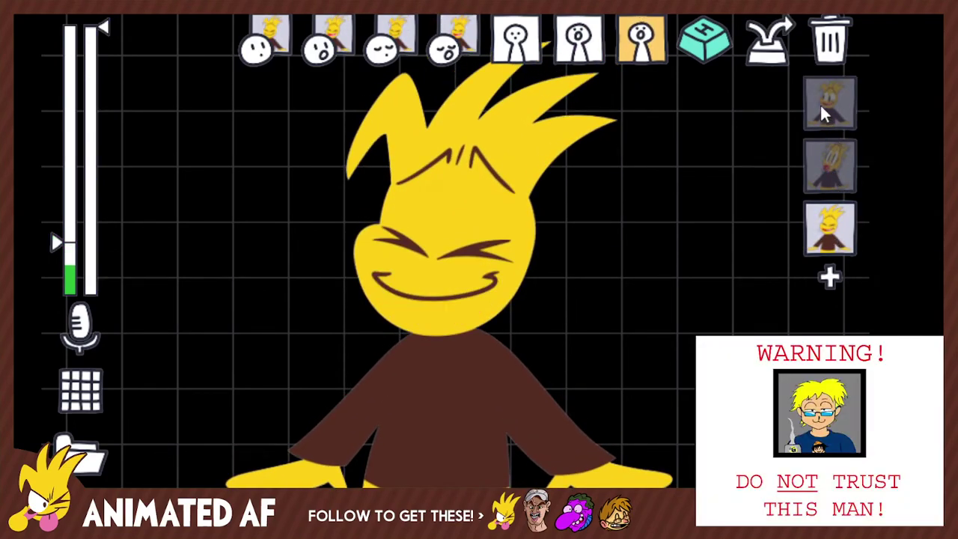
click(822, 107)
Add a fourth avatar state and use the speech-bubble listening animation for its closed-mouth and open-mouth images.
click(829, 281)
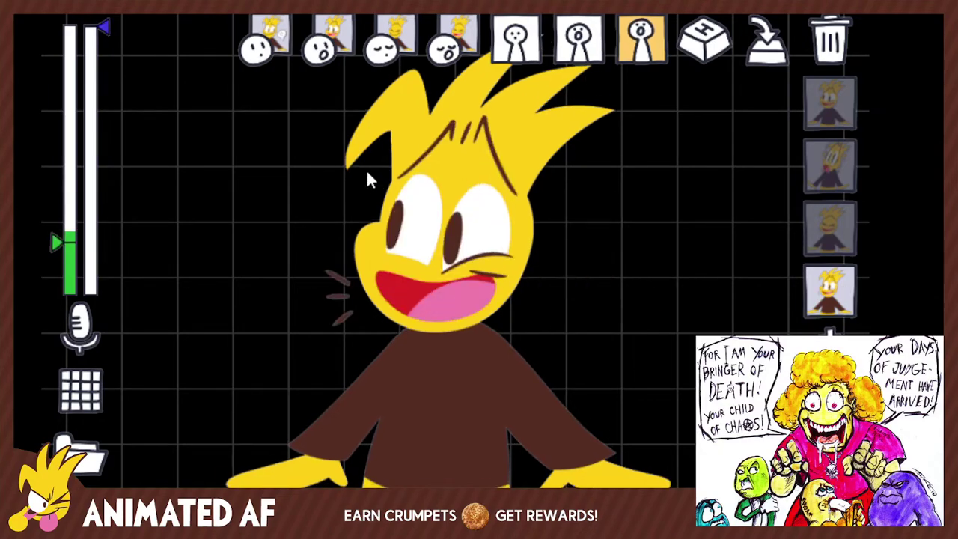
right_click(336, 43)
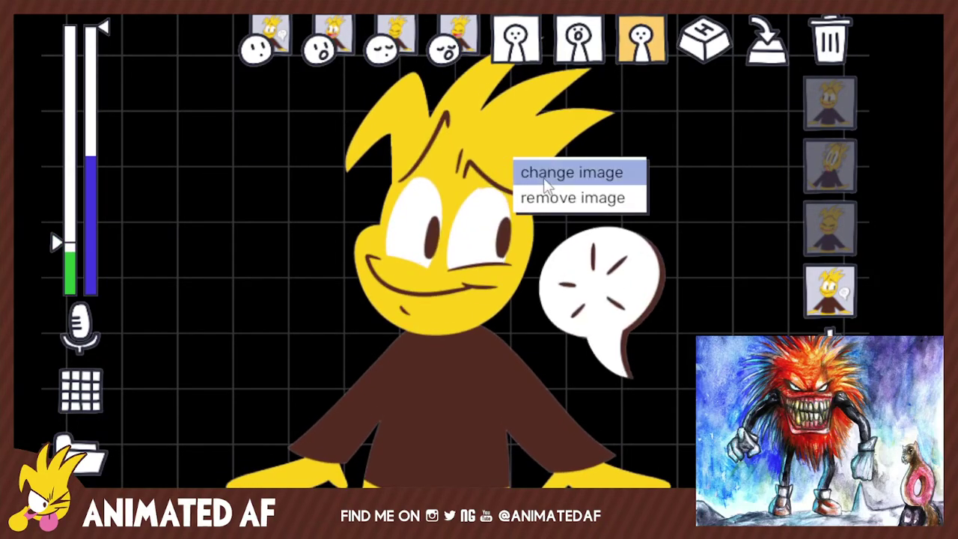
click(748, 178)
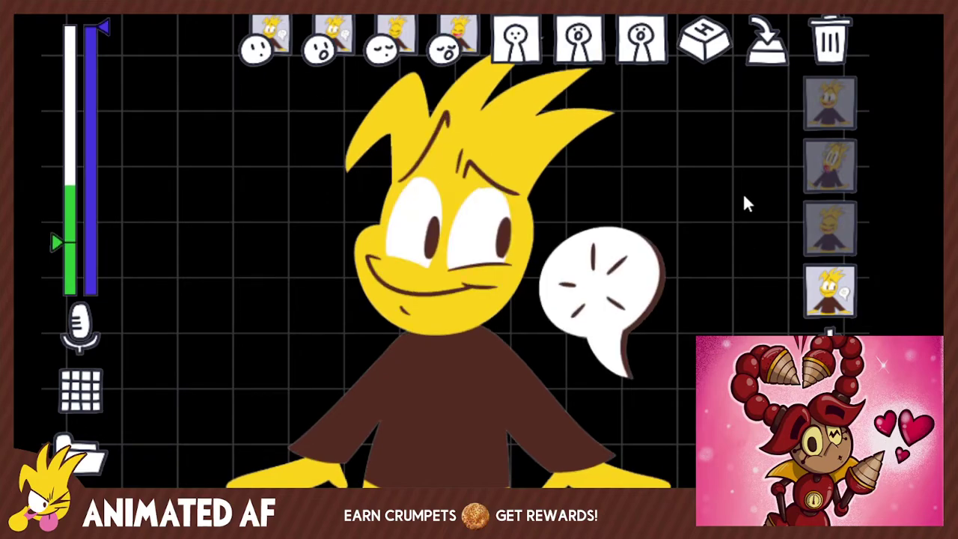
Assign V as the listening state's hotkey and test it from the laughing state.
click(701, 44)
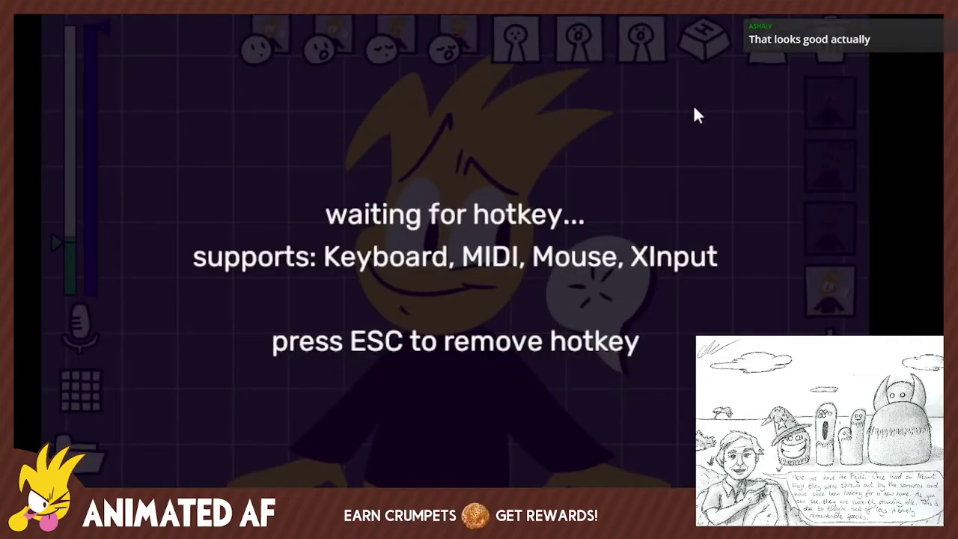
key(v)
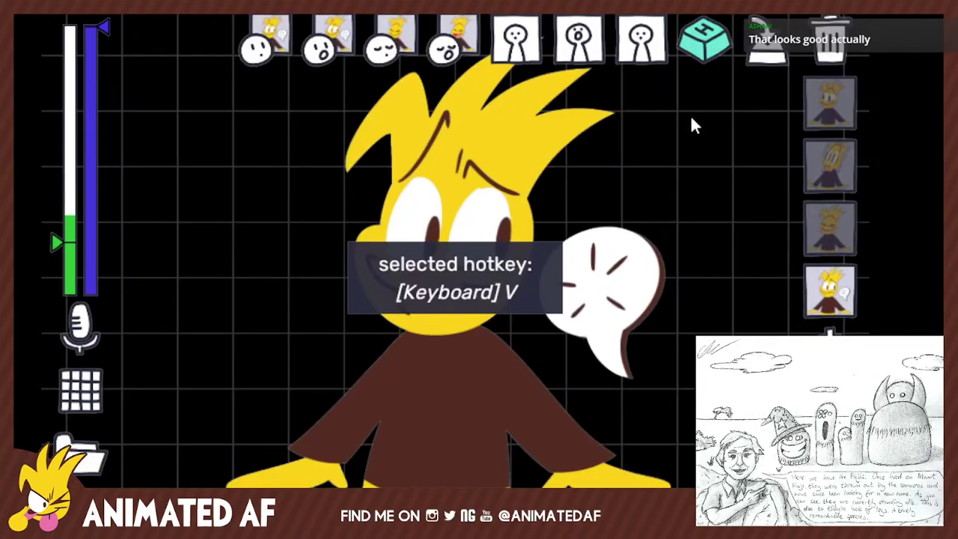
click(832, 233)
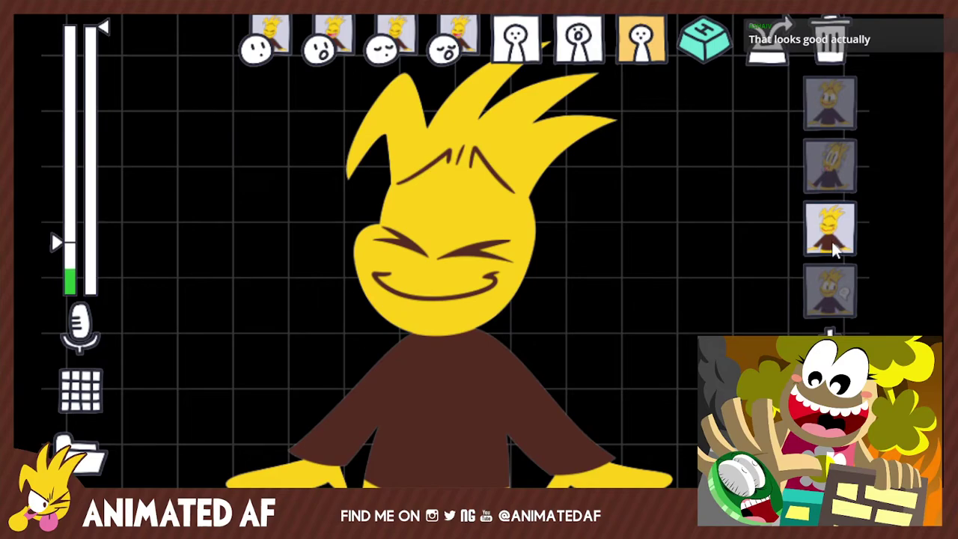
key(v)
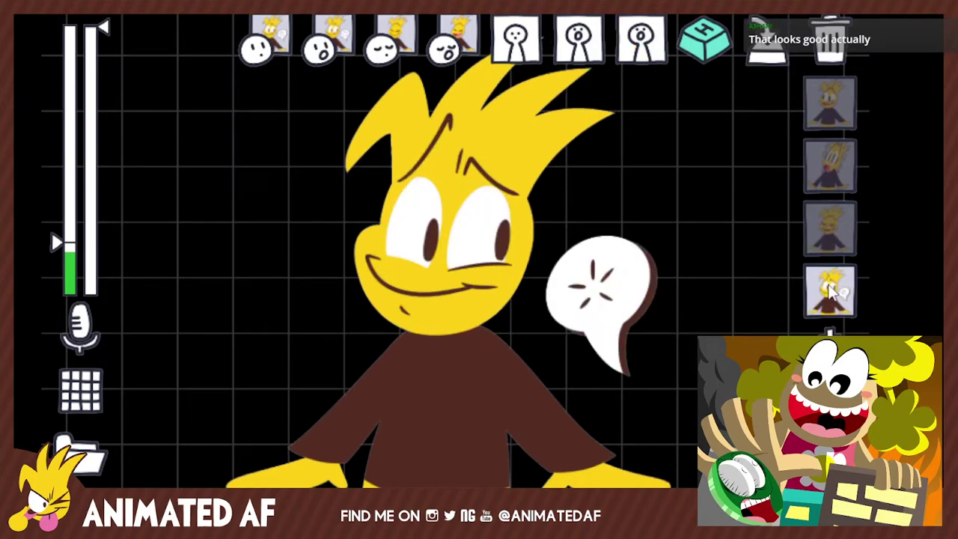
Cycle through all four avatar states to check how each expression looks, finishing on the listening state.
click(838, 210)
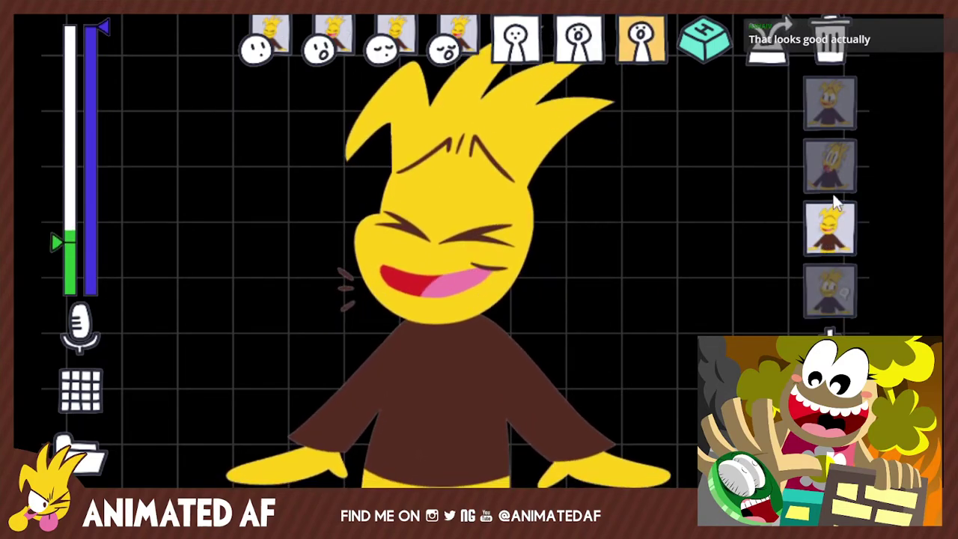
click(827, 163)
click(829, 116)
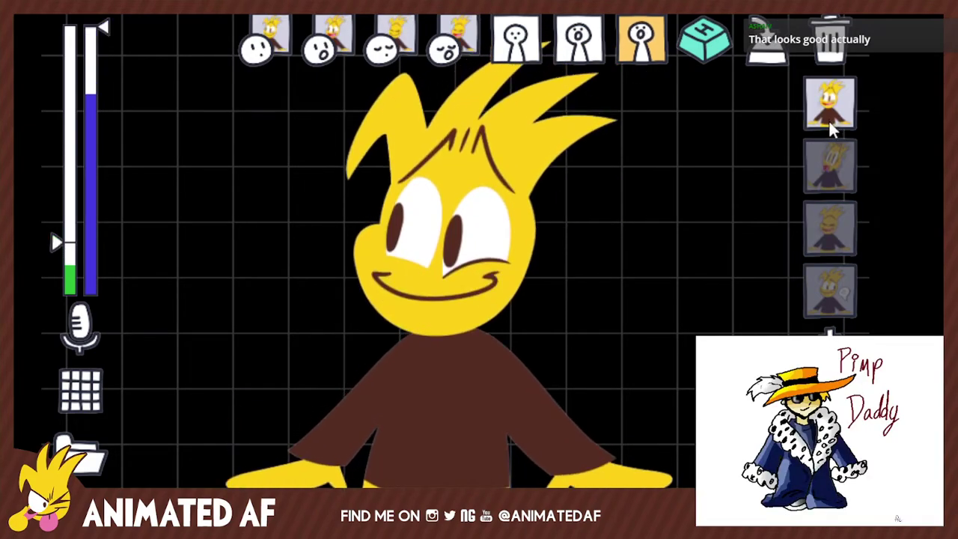
click(829, 166)
click(833, 229)
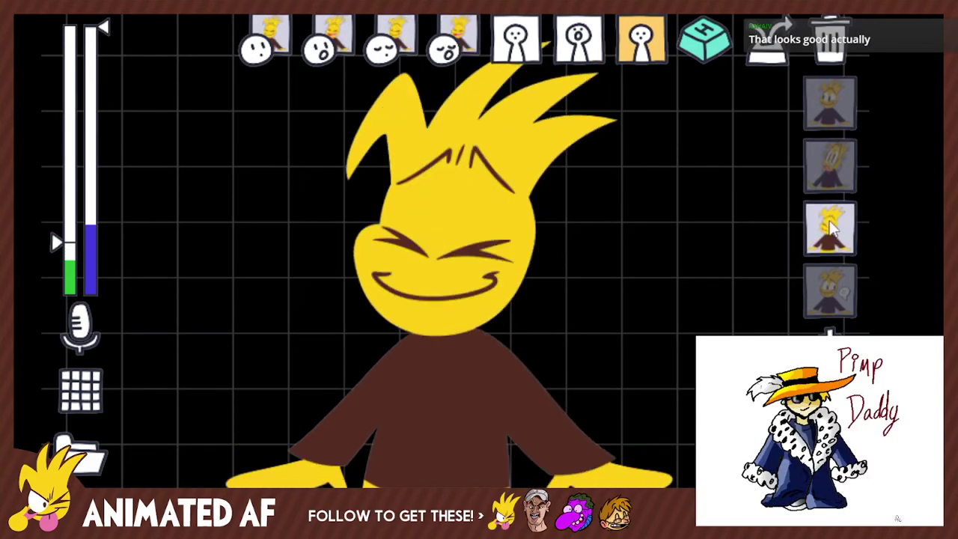
click(822, 294)
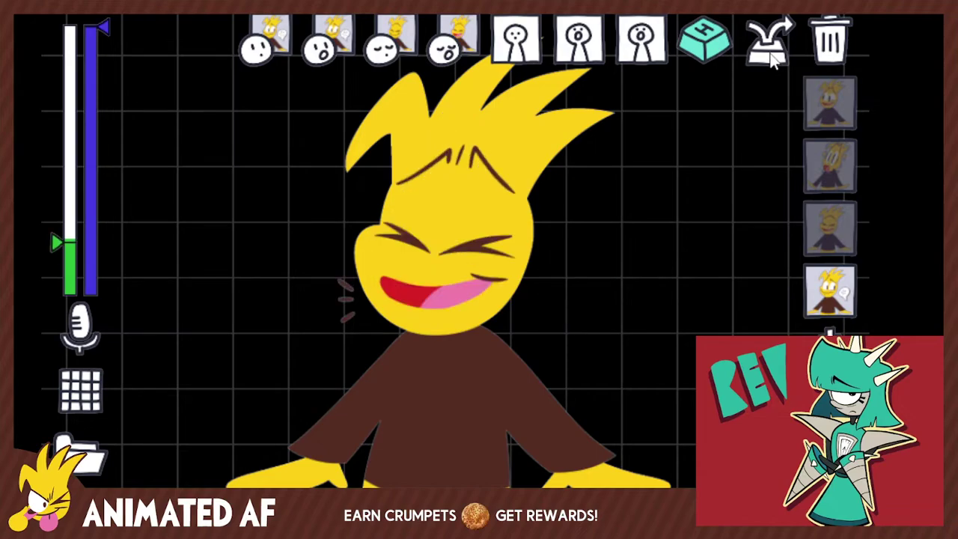
Select the first avatar state and change its hotkey behaviour to the bouncing-arrow option.
click(827, 101)
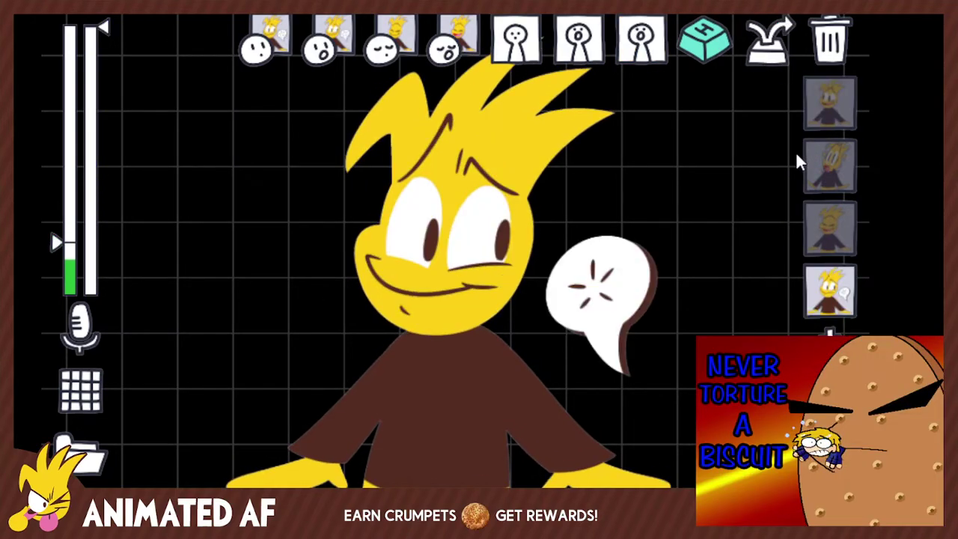
click(770, 56)
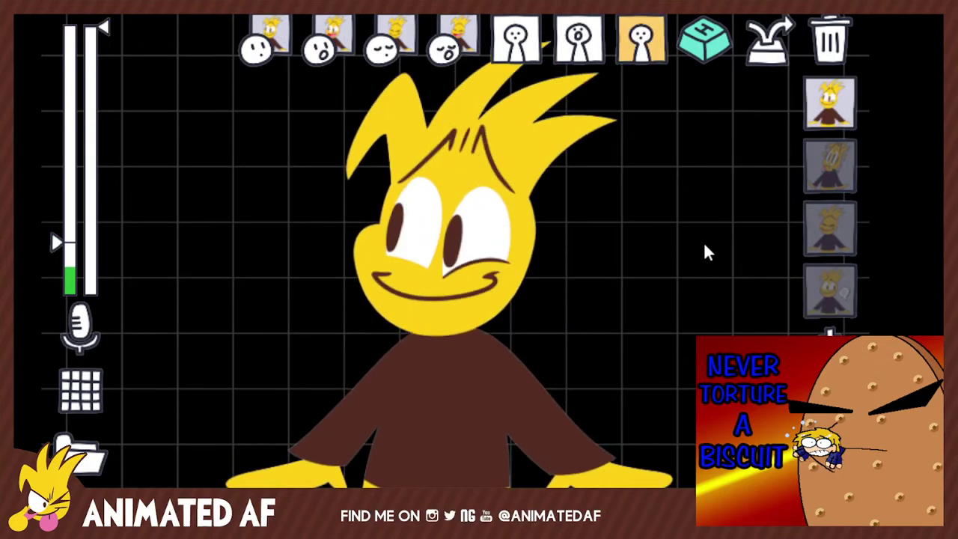
Switch repeatedly between the first avatar state and the listening state to test how the hotkey behaviour options animate the change.
key(4)
key(1)
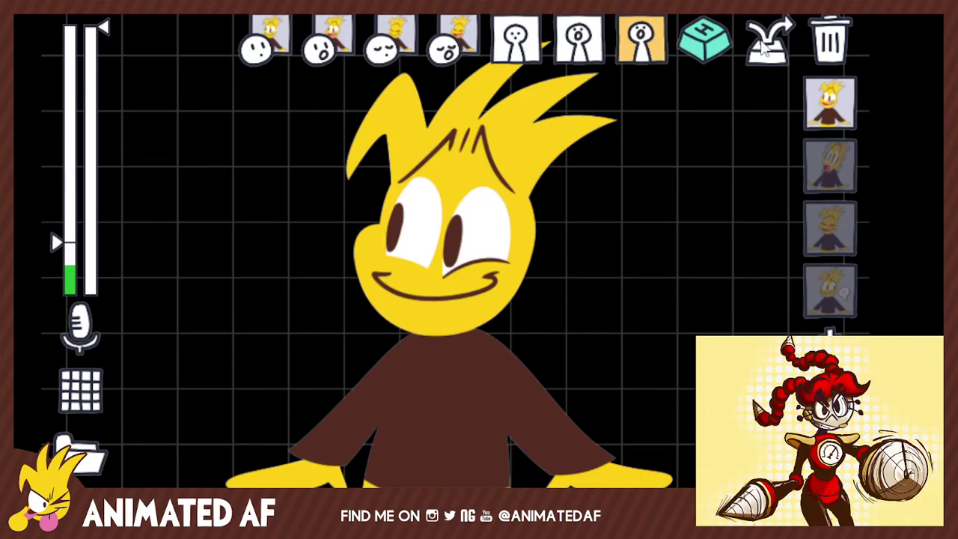
key(4)
key(1)
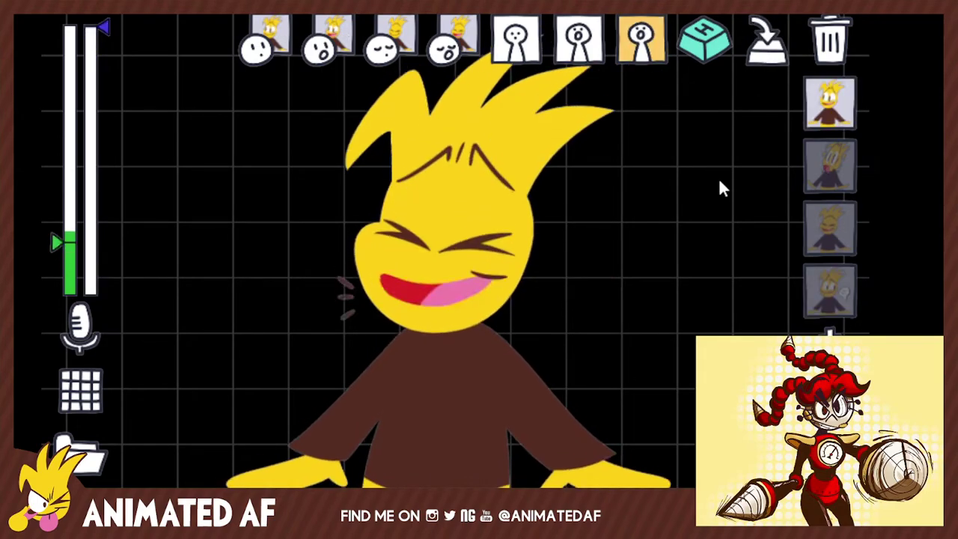
key(4)
key(1)
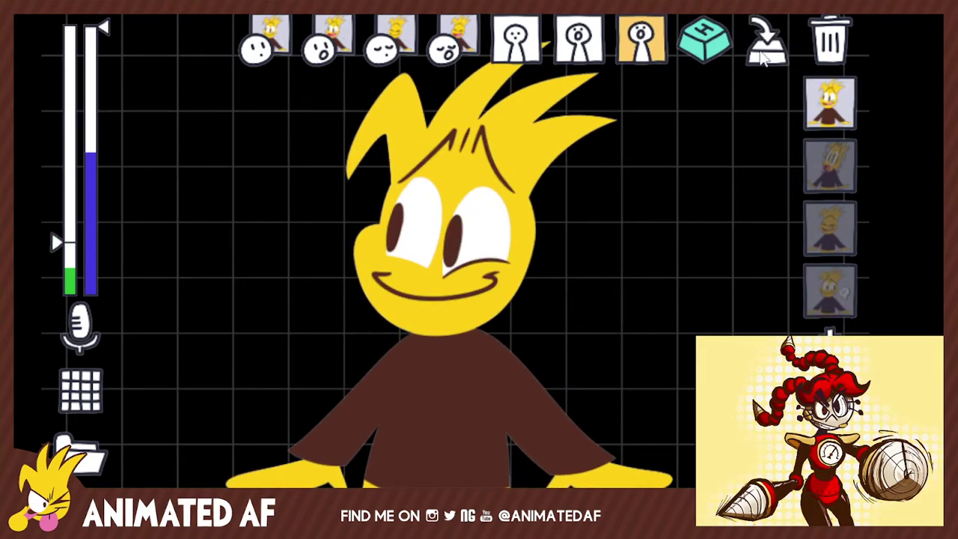
key(4)
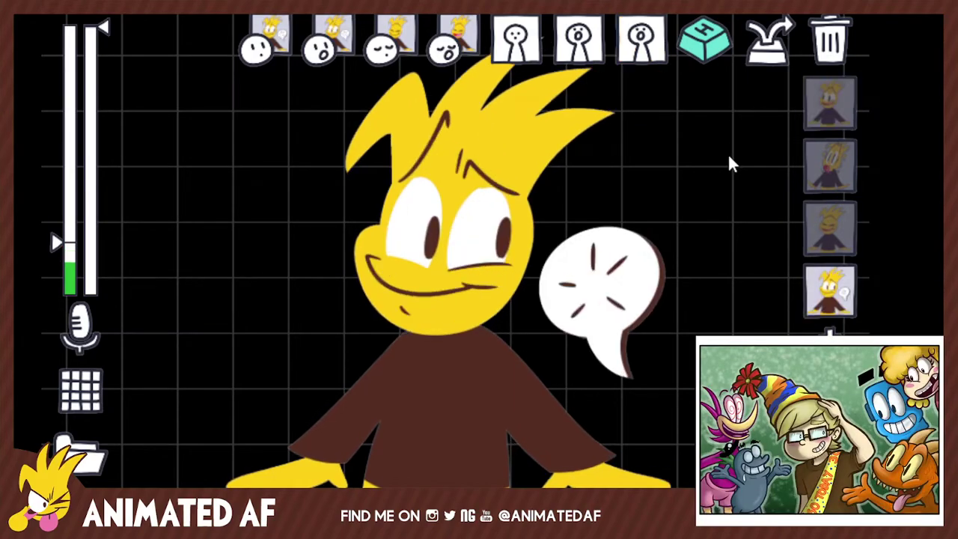
key(1)
key(4)
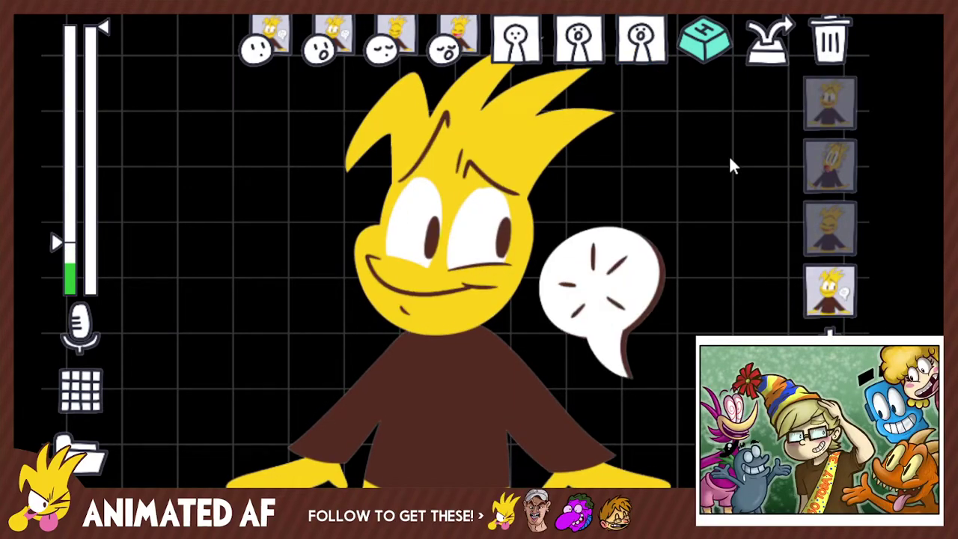
key(1)
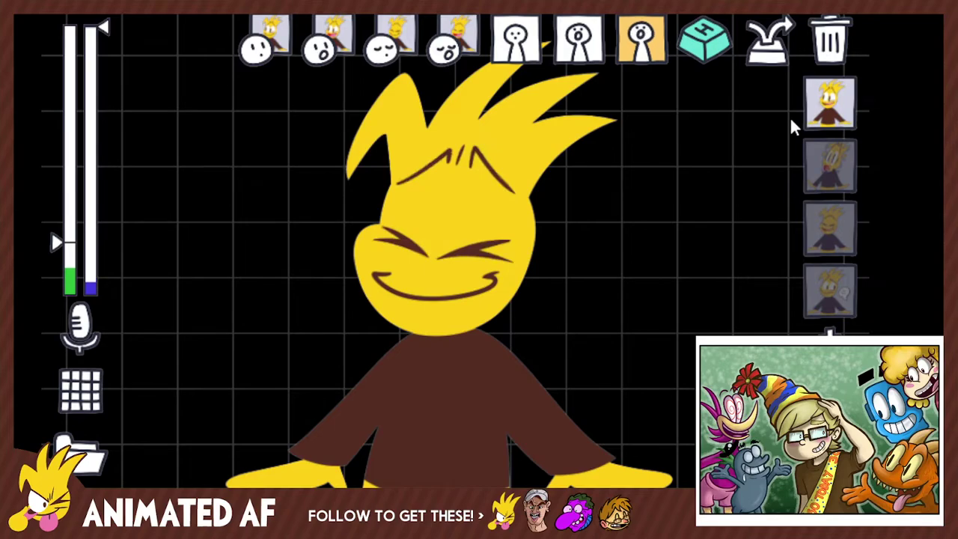
key(4)
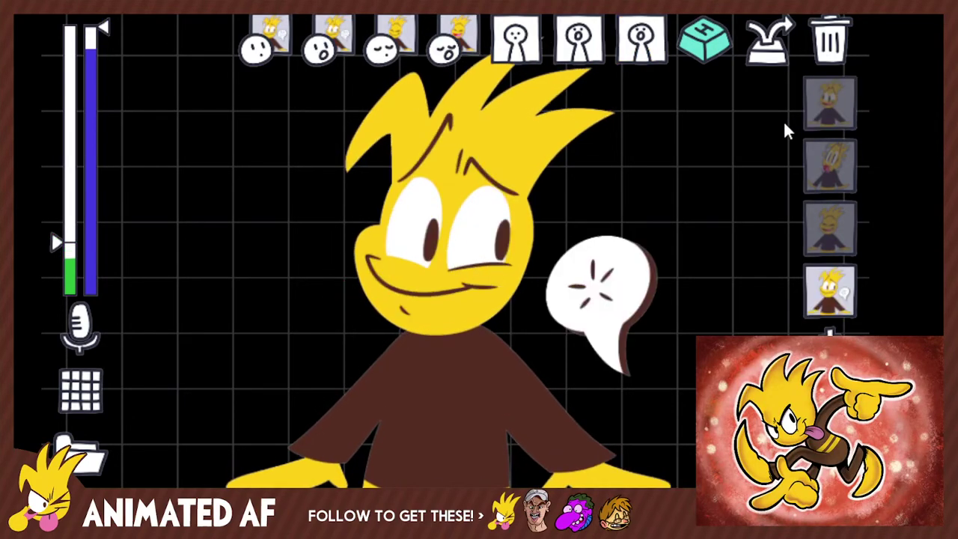
key(1)
key(4)
click(830, 97)
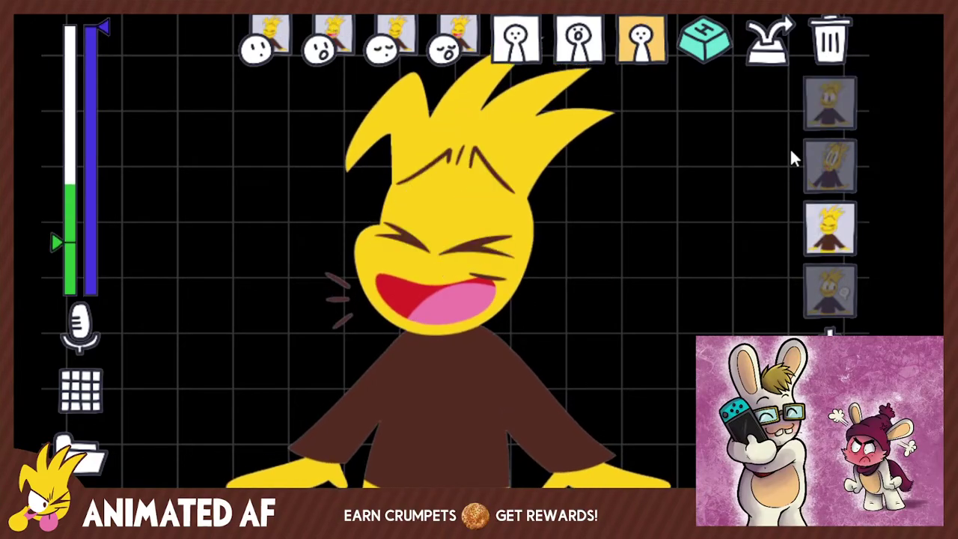
Alternate the first avatar state with the other expression states to check the transitions, finishing on the first state.
key(2)
key(1)
key(2)
key(1)
key(4)
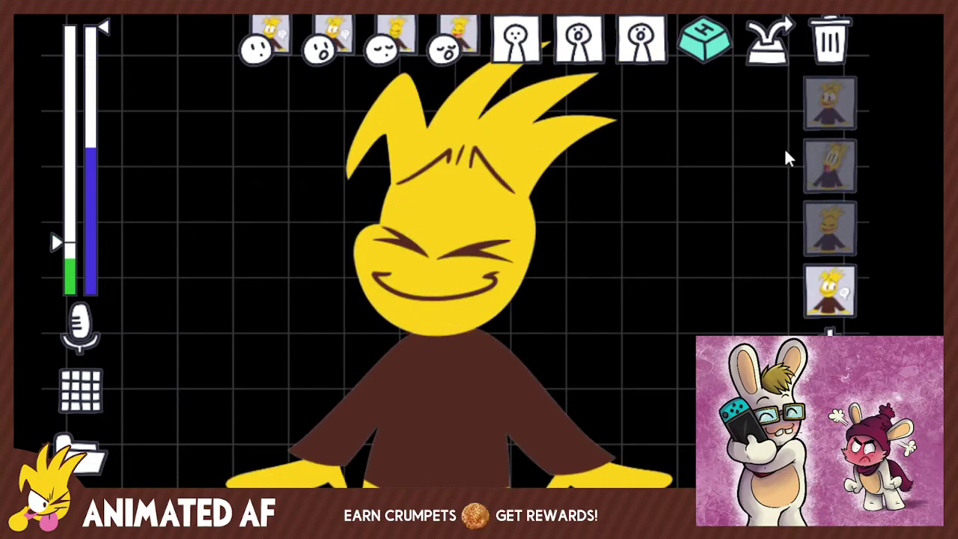
key(1)
key(4)
key(1)
key(4)
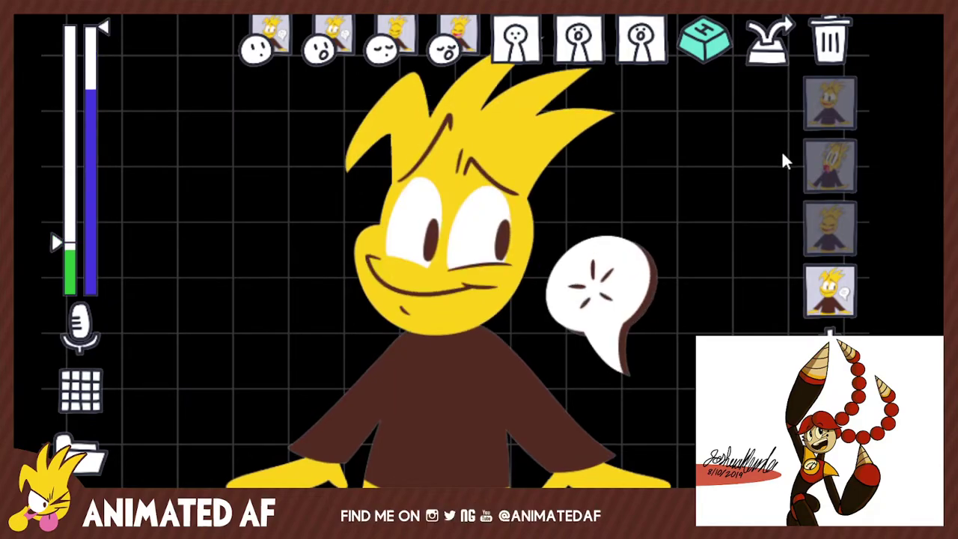
key(1)
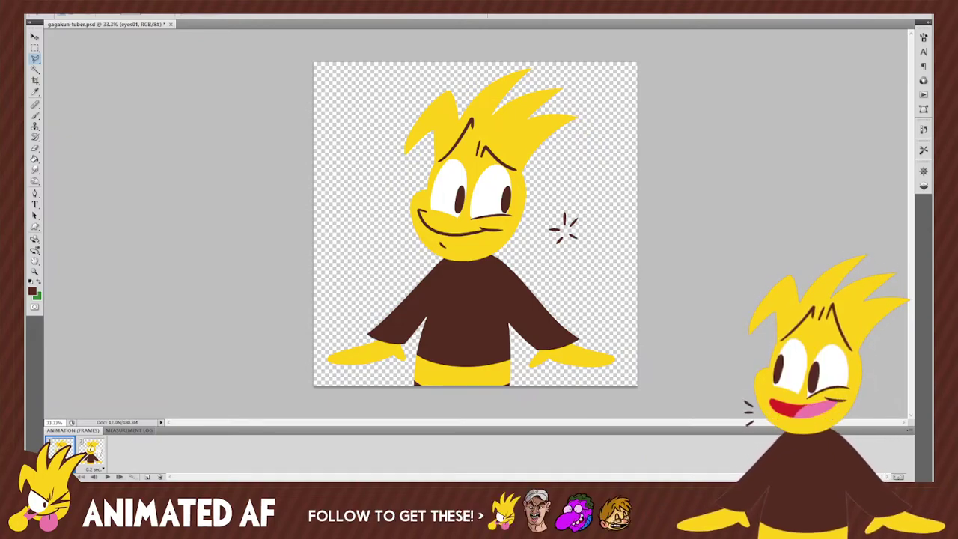
In Photoshop, outline the speech bubble area in the first animation frame and erase its remaining burst lines.
drag(569, 180, 564, 182)
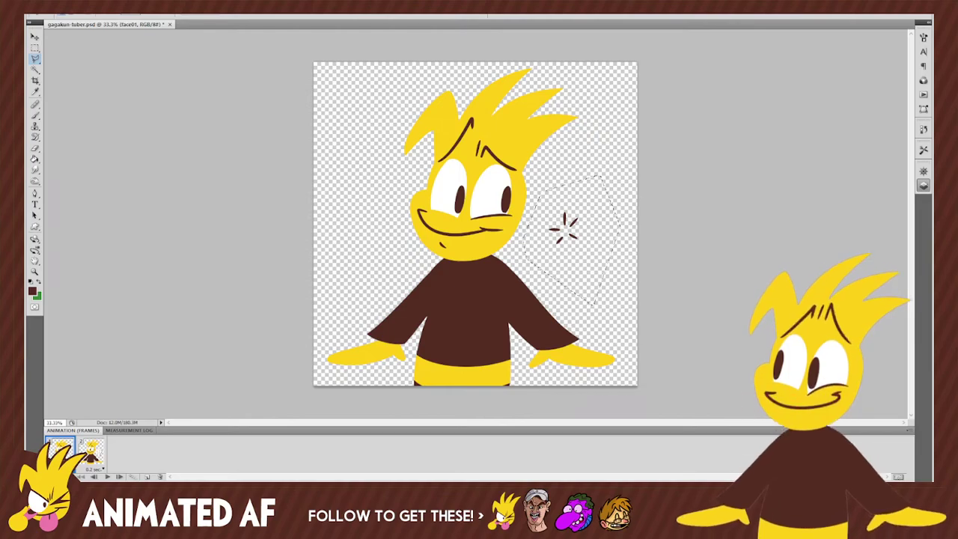
key(Delete)
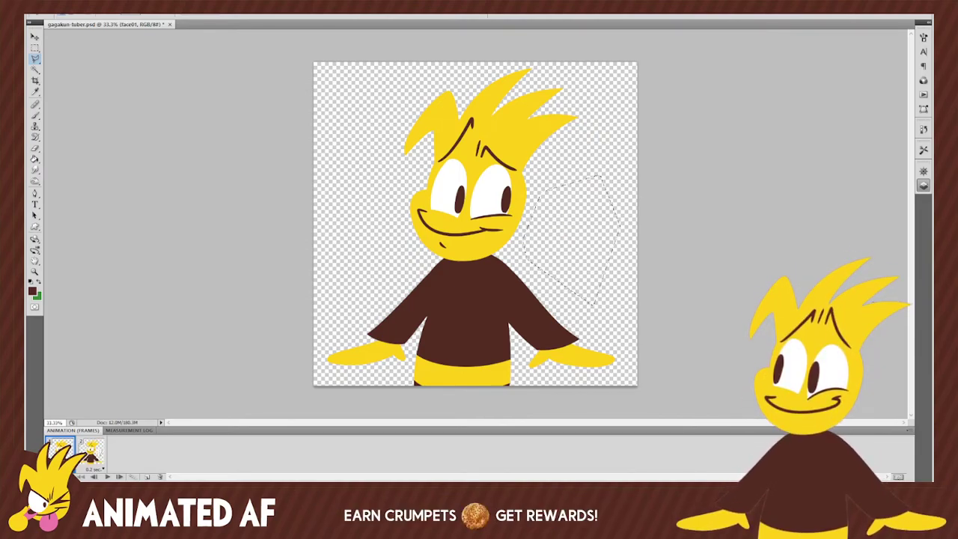
key(ctrl+d)
In the second animation frame, lasso the speech bubble and erase it with its burst lines from Layer2, eyes01 and face01.
click(90, 457)
click(60, 455)
click(92, 463)
click(922, 185)
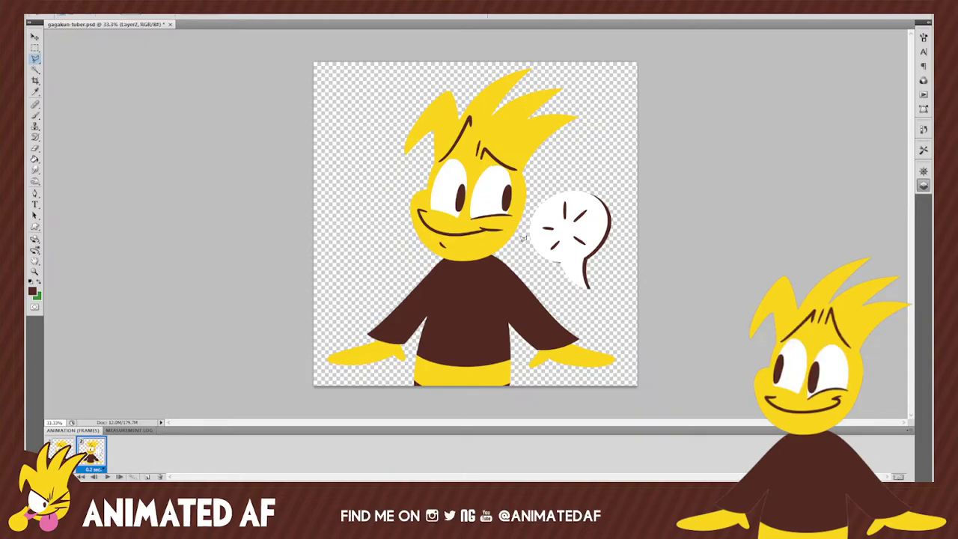
click(592, 173)
click(634, 211)
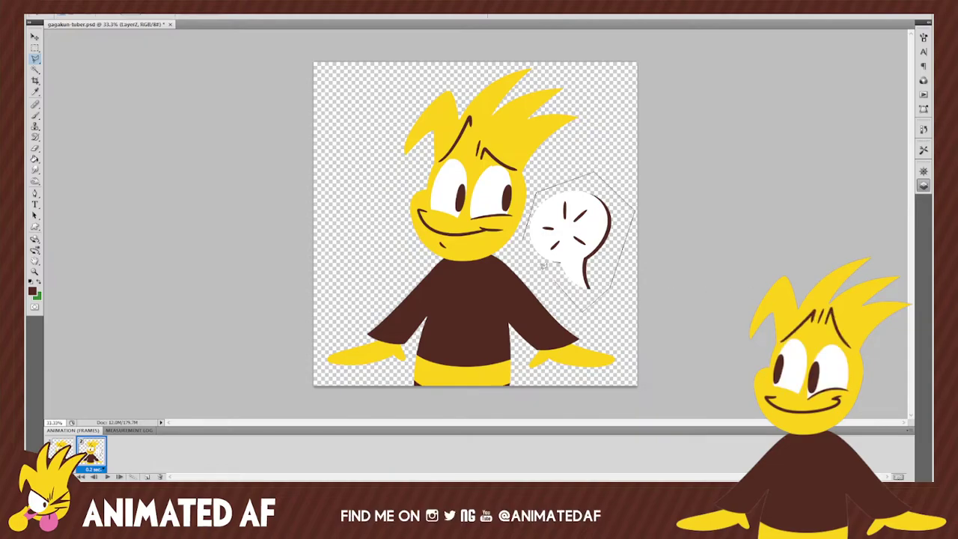
click(537, 263)
key(Delete)
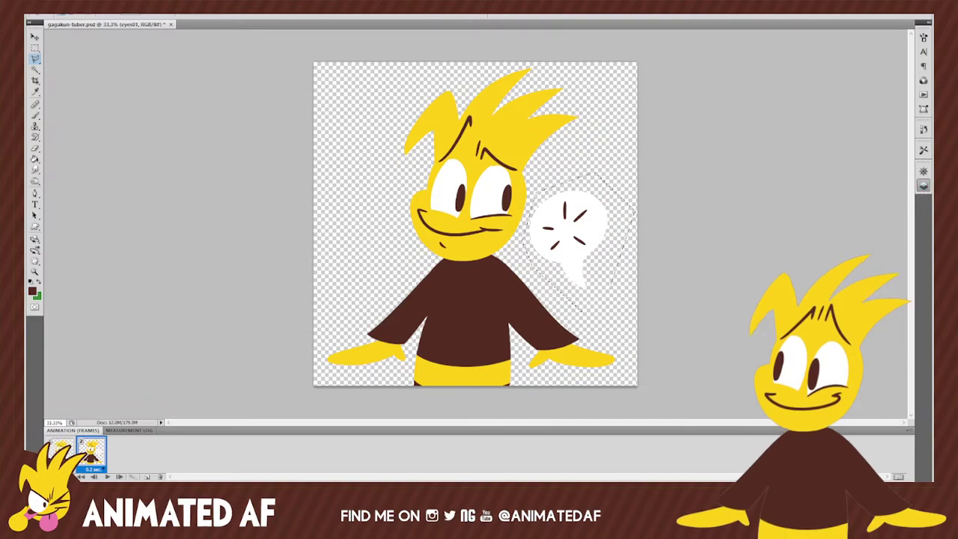
key(alt+bracketleft)
key(Delete)
key(ctrl+d)
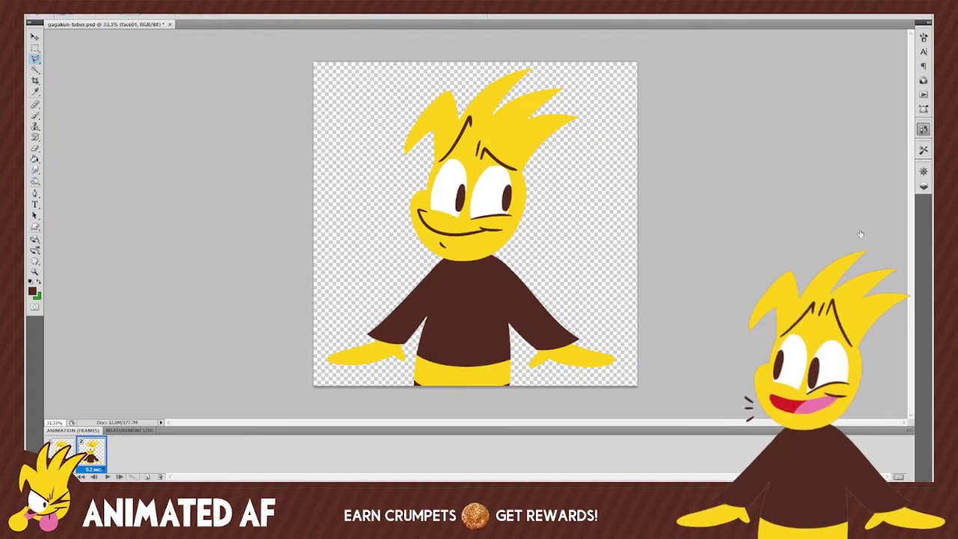
Undo the speech bubble removal and step back to the version with the bubble still on the character.
key(ctrl+z)
key(ctrl+alt+z)
key(ctrl+alt+z)
key(ctrl+alt+z)
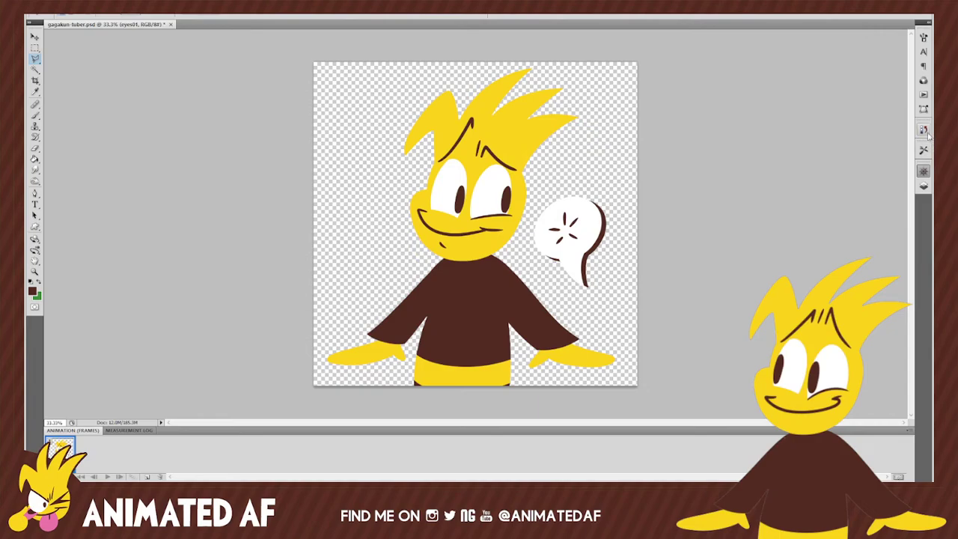
click(862, 180)
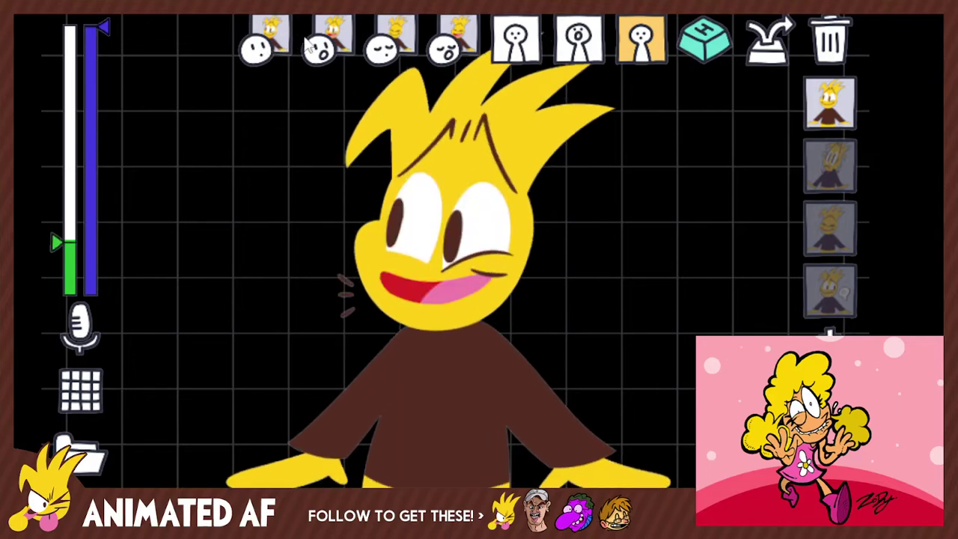
In the avatar app, give the listening state the bubble-free closed-mouth image and preview it with the interface hidden.
click(274, 36)
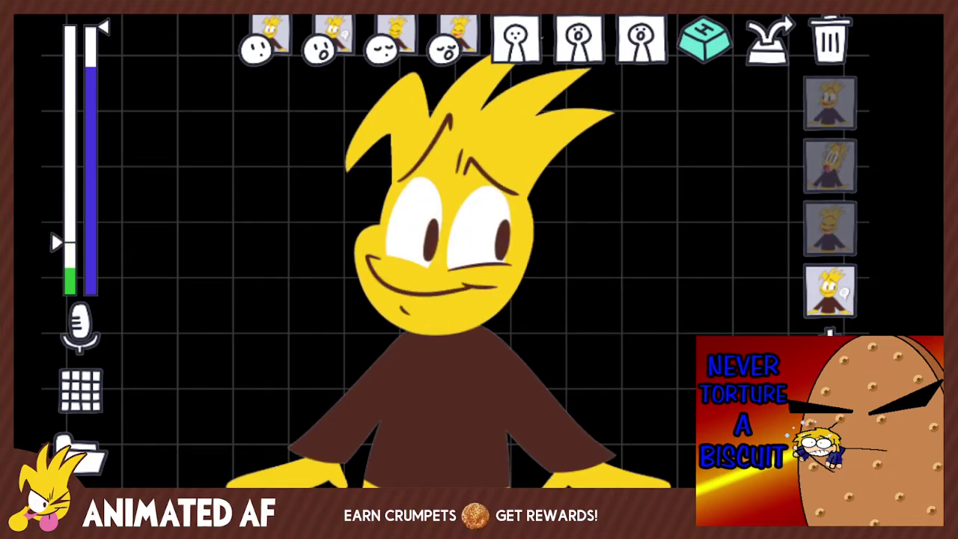
click(396, 46)
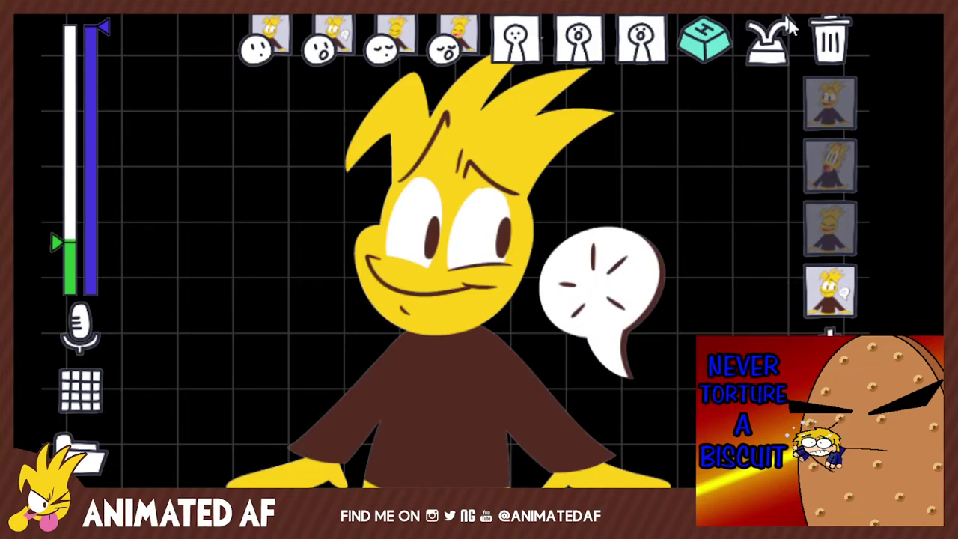
key(h)
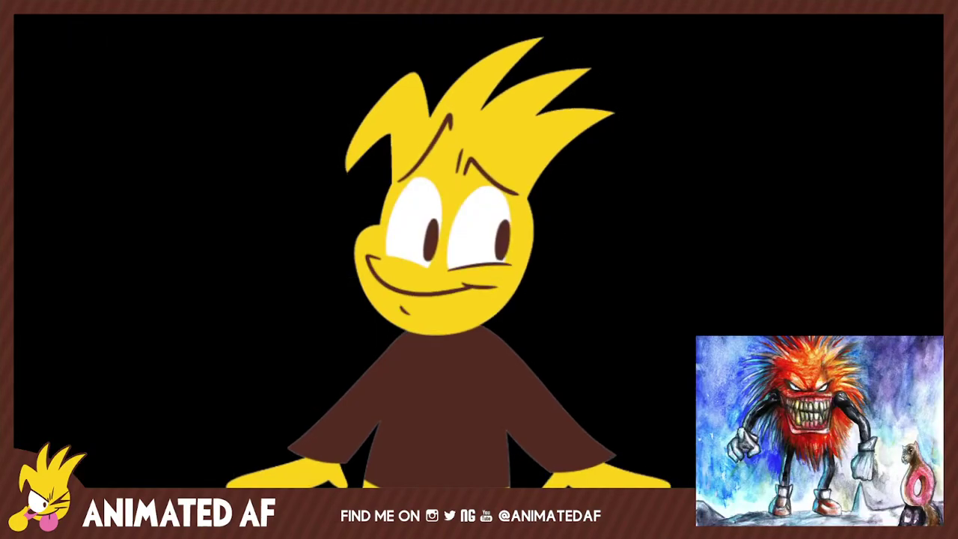
key(h)
Return to the first avatar state and switch between it and the listening state to test the bubble-free image.
click(841, 104)
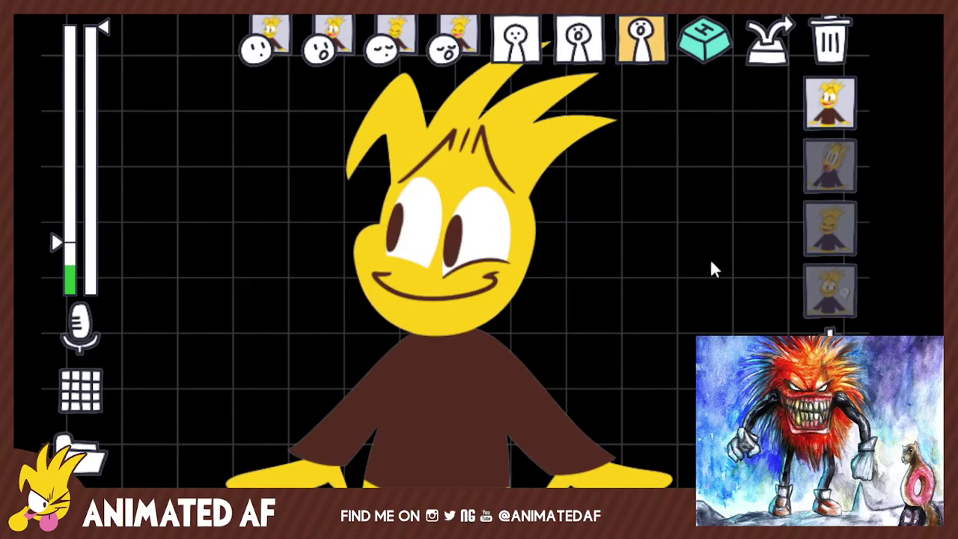
key(4)
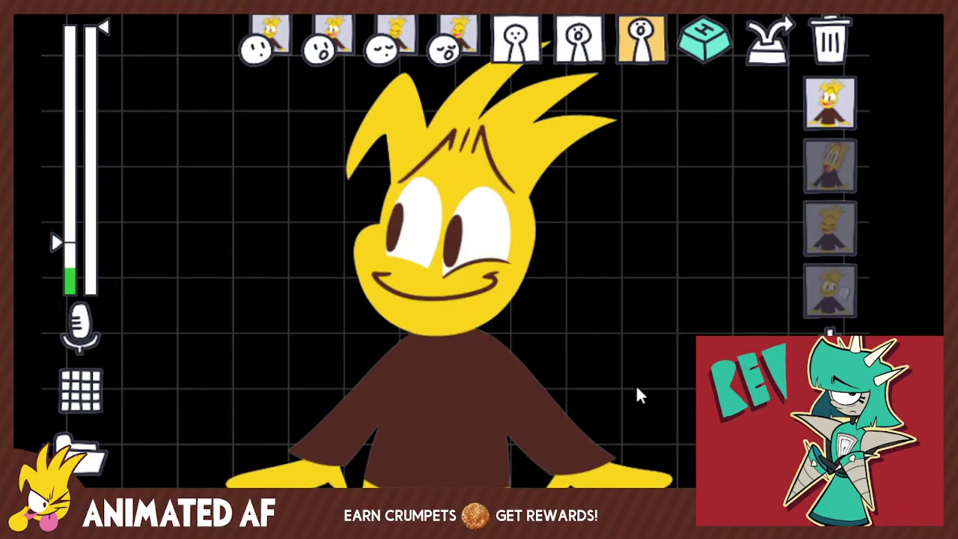
key(4)
key(1)
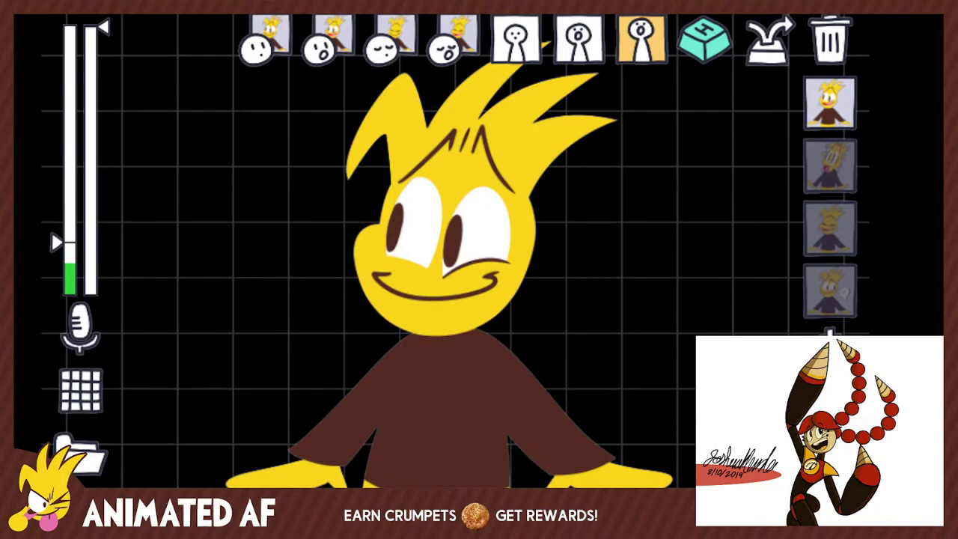
click(773, 16)
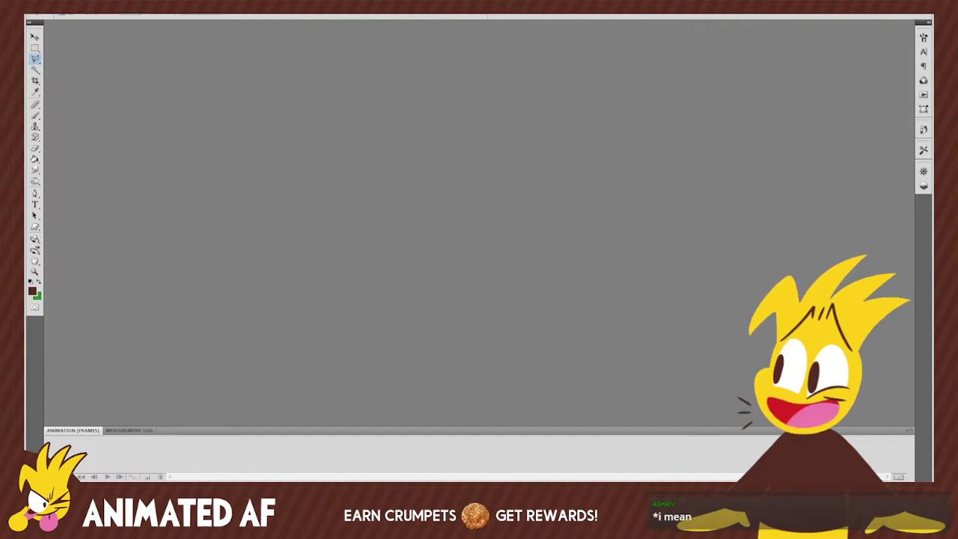
Switch to FireAlpaca and show the face-blink01 layer over the listening face in gagakun-tuber.psd.
key(alt+Tab)
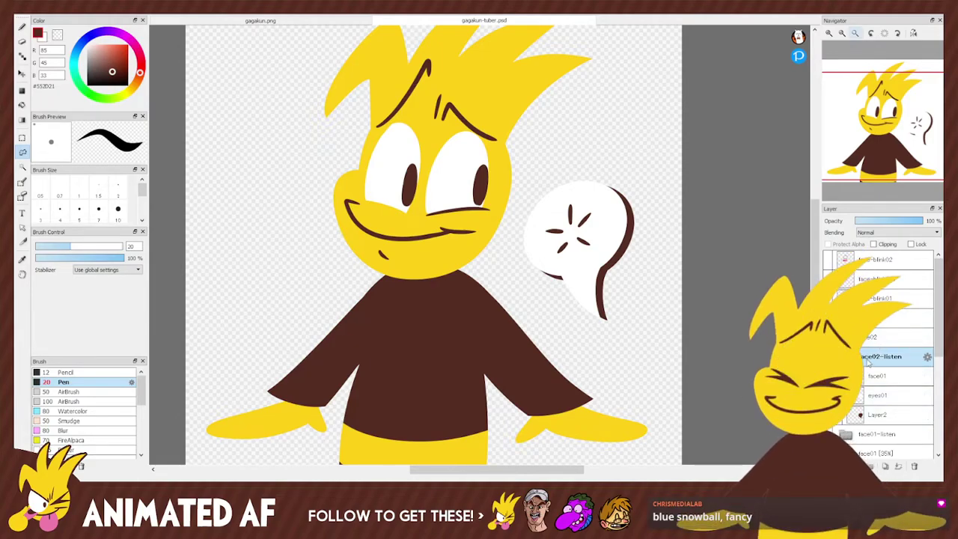
click(897, 302)
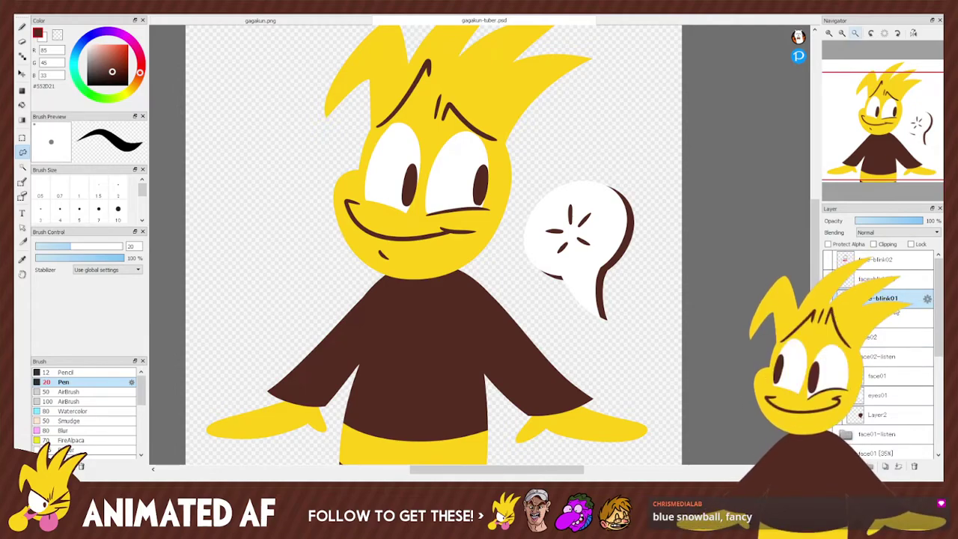
click(827, 298)
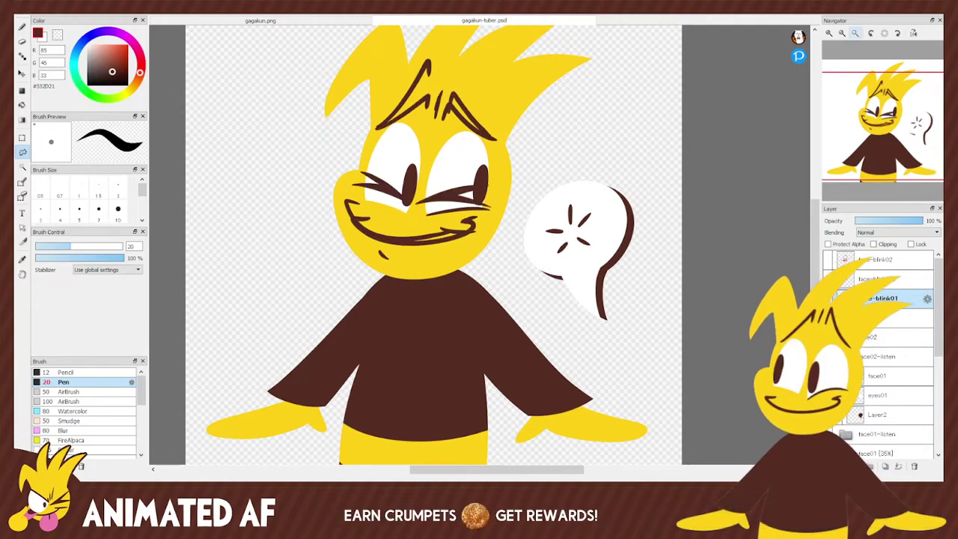
click(828, 298)
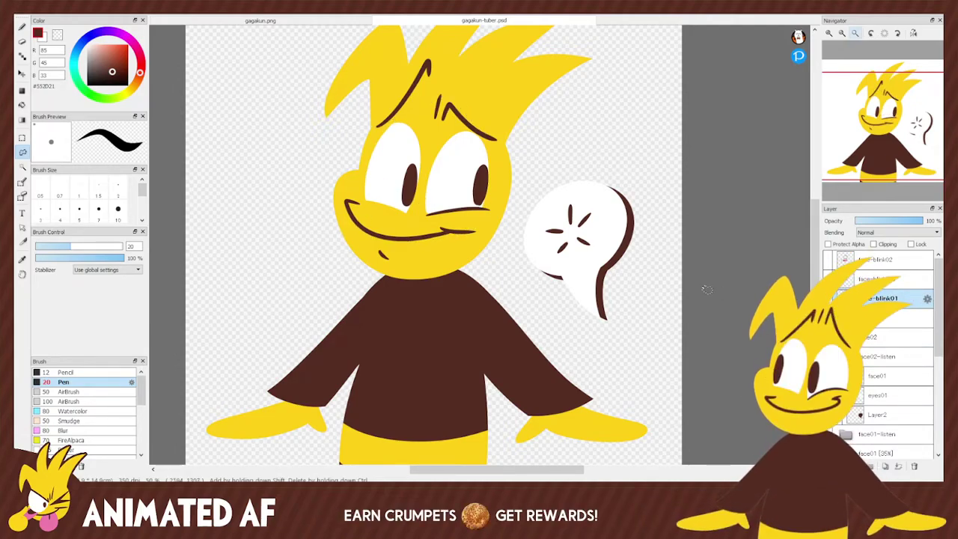
click(827, 298)
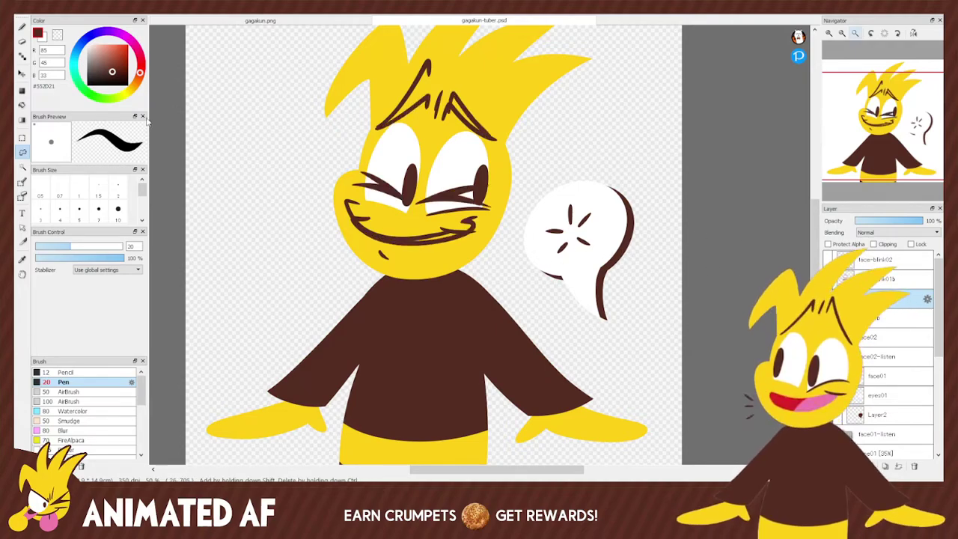
Lasso the closed eyes on face-blink01 and copy them to a new layer above face01 in the face02-listen folder.
mouse_move(336, 176)
mouse_down()
mouse_move(403, 169)
mouse_move(505, 201)
mouse_up()
drag(344, 196, 336, 180)
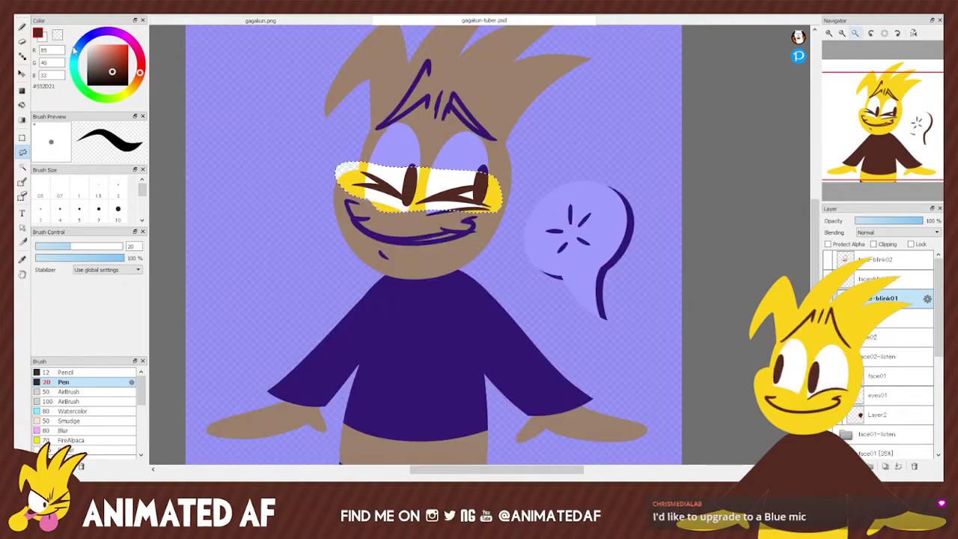
click(888, 377)
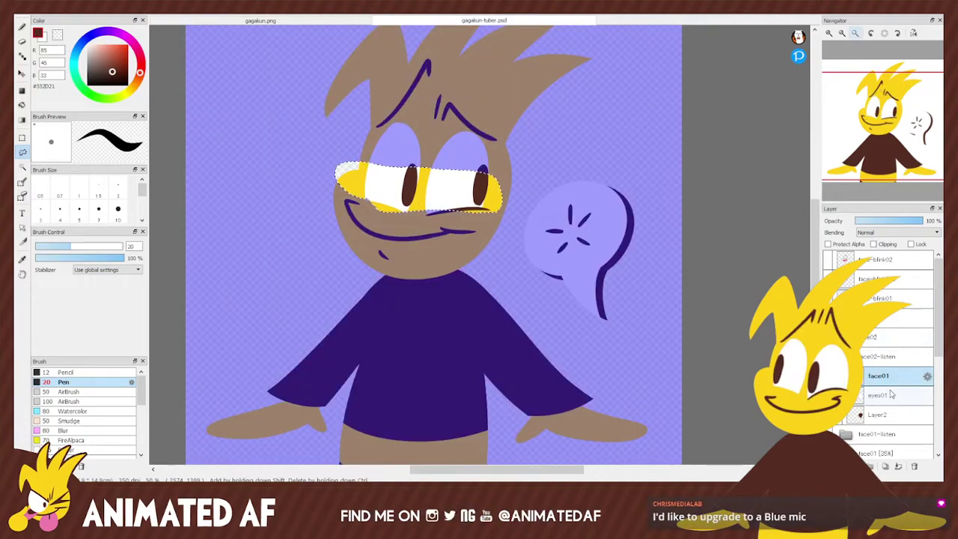
click(885, 465)
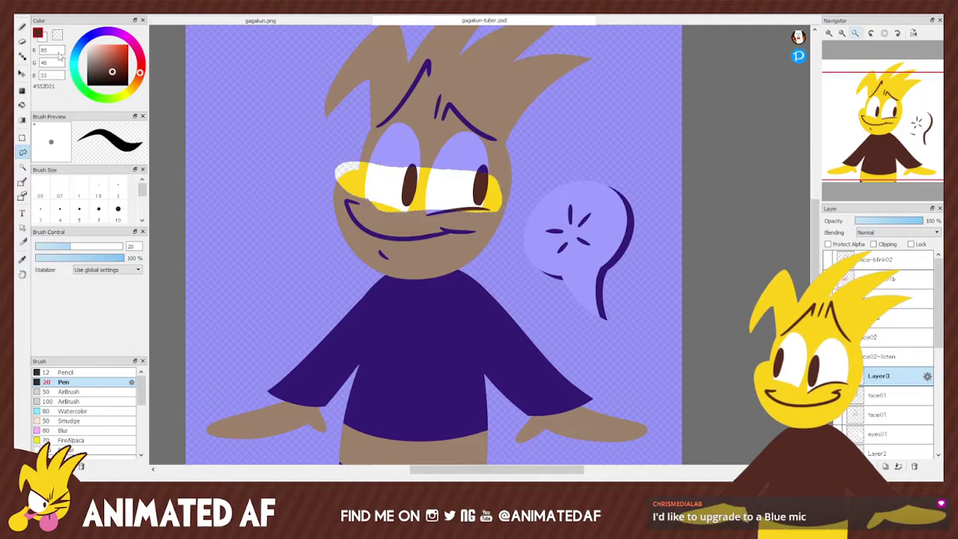
key(ctrl+shift+n)
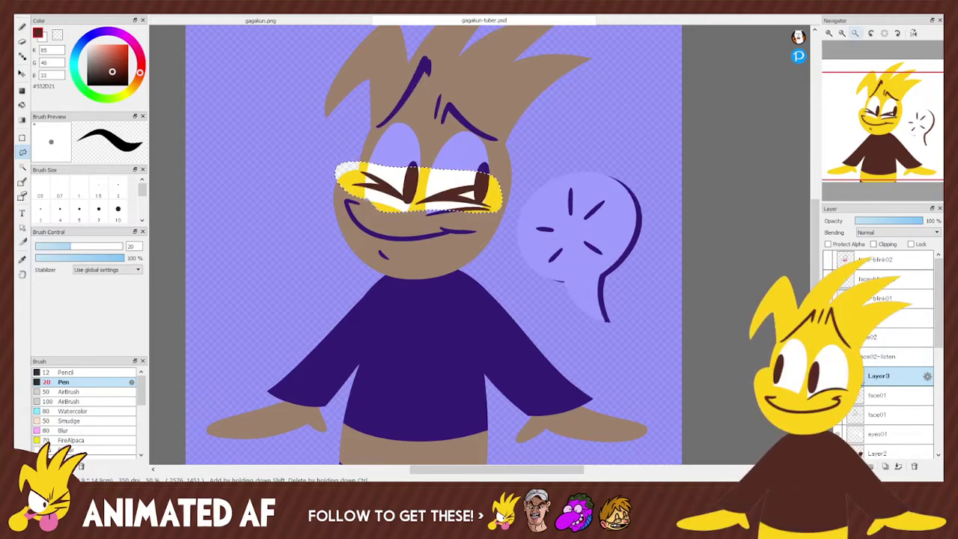
Deselect the pasted closed eyes and duplicate the face02-listen folder.
key(ctrl+d)
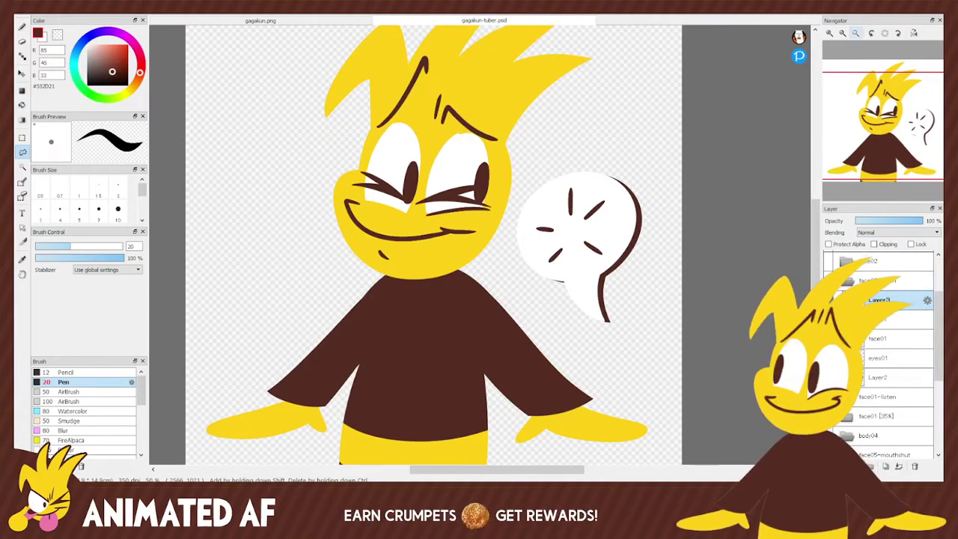
click(868, 364)
click(868, 365)
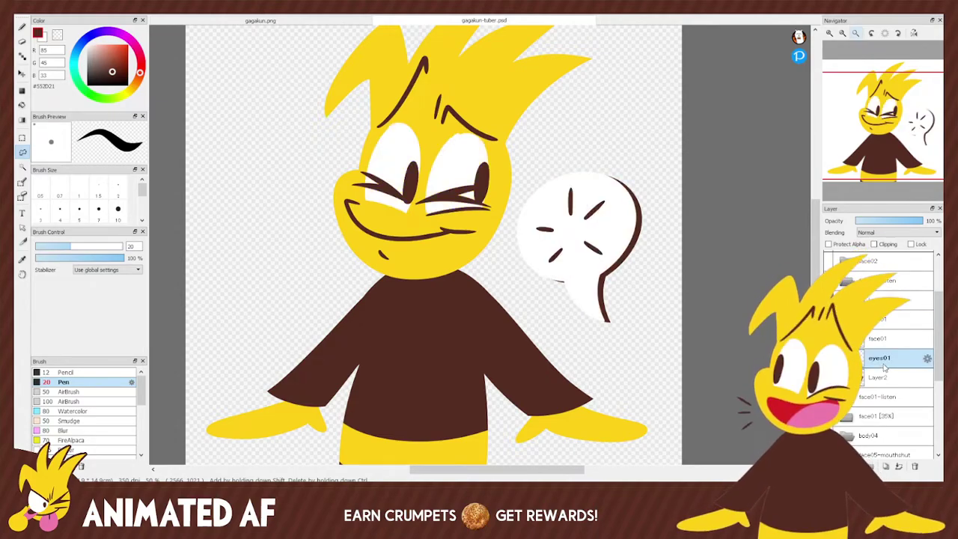
click(883, 280)
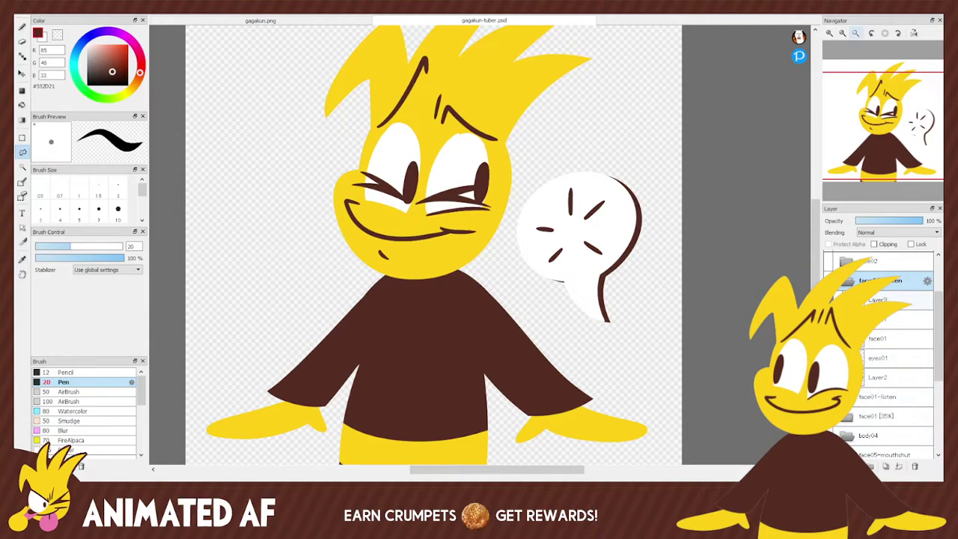
click(886, 465)
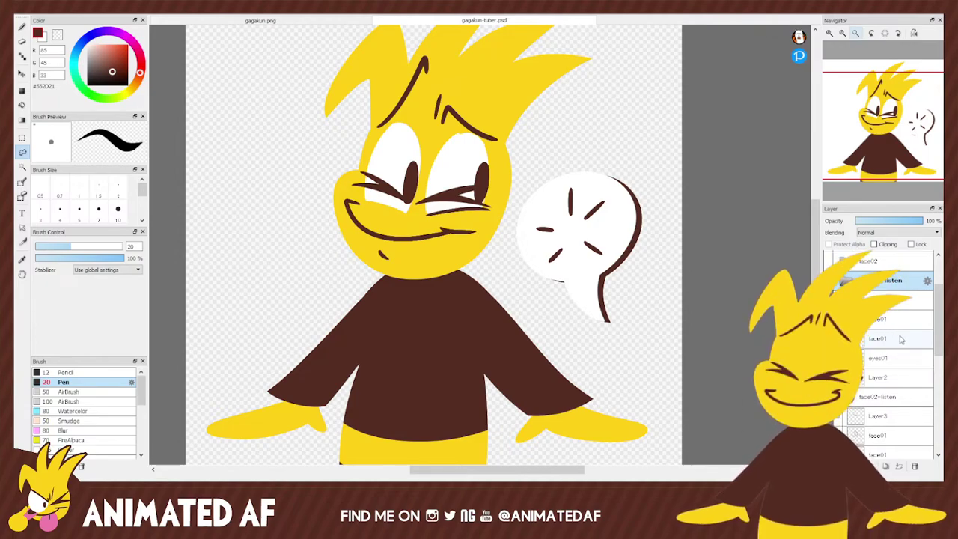
Collapse the original face02-listen folder and rename the upper copy as face02-listenblink.
drag(939, 312, 940, 320)
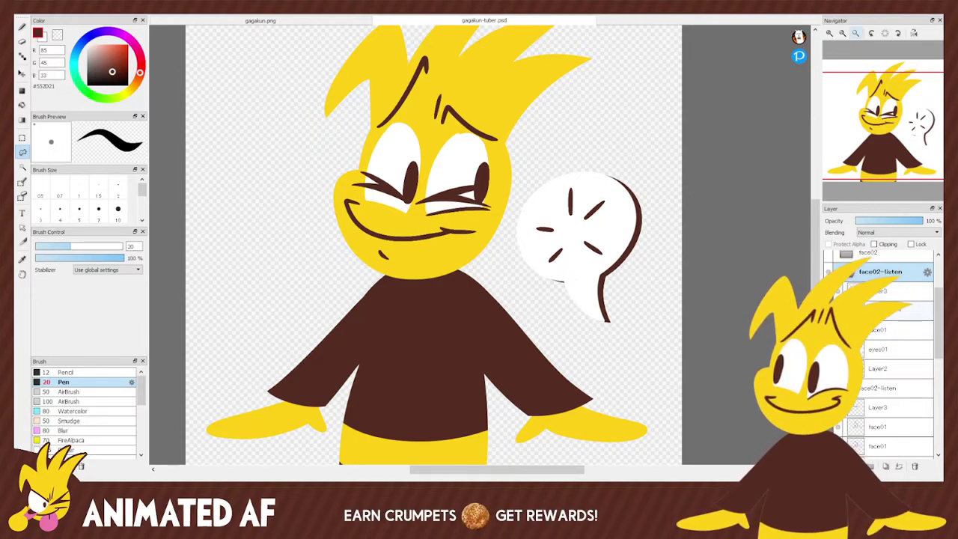
click(907, 348)
click(898, 388)
click(892, 272)
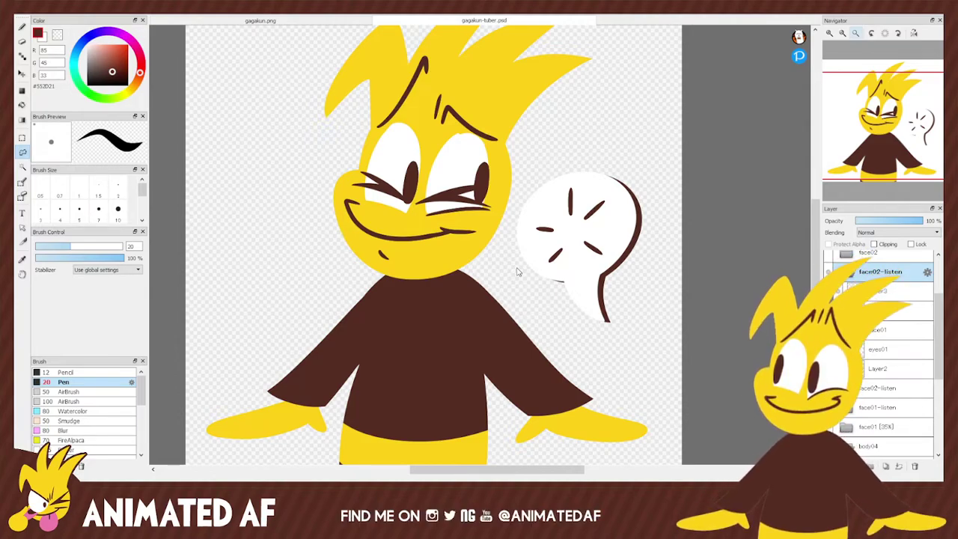
text(blink)
key(Return)
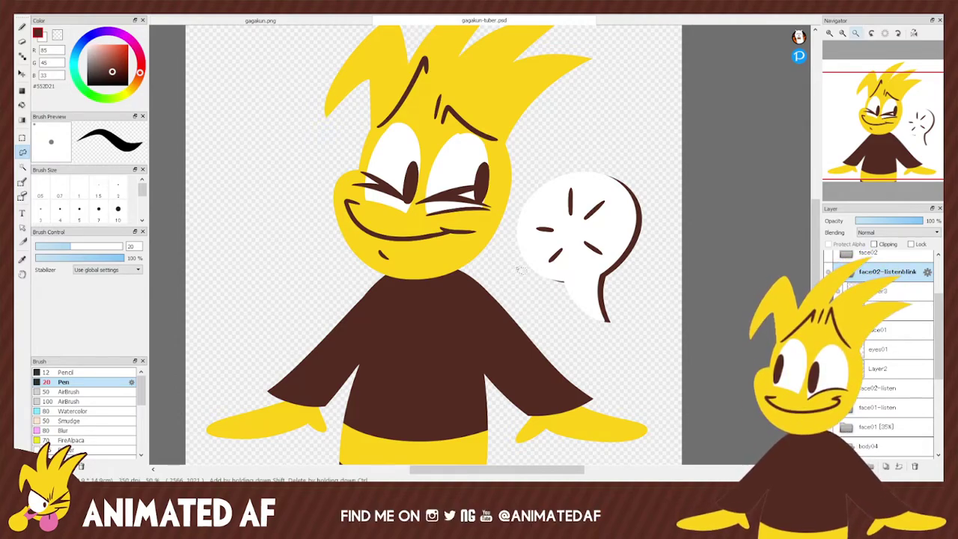
Lasso the eye whites on the eyes01 layer in face02-listenblink, clear them and deselect.
click(894, 348)
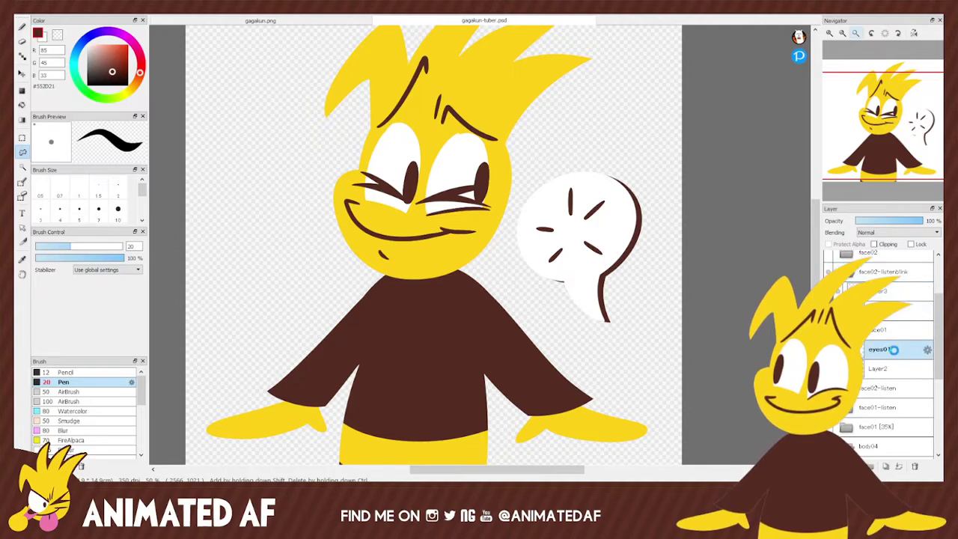
mouse_move(358, 193)
mouse_down()
mouse_move(511, 120)
mouse_move(496, 214)
mouse_move(483, 216)
mouse_up()
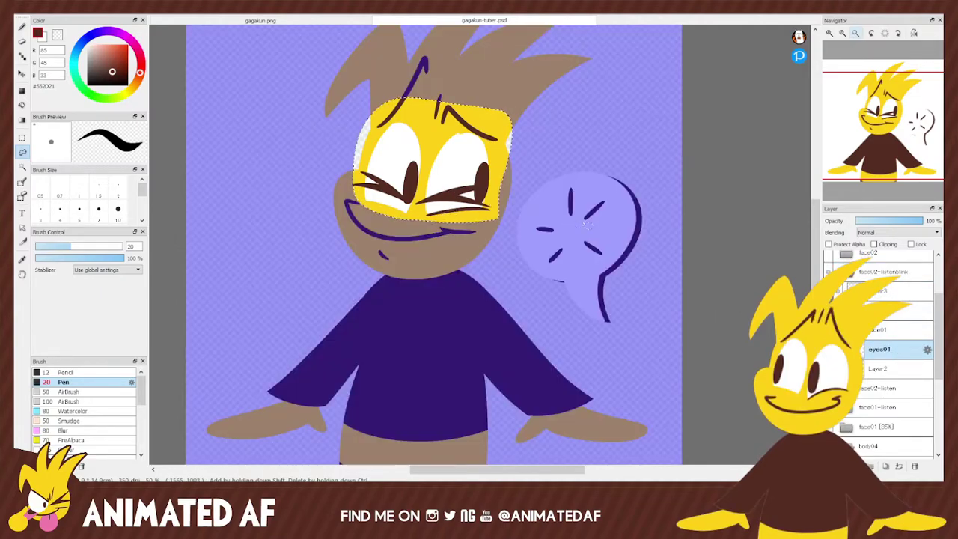
key(Delete)
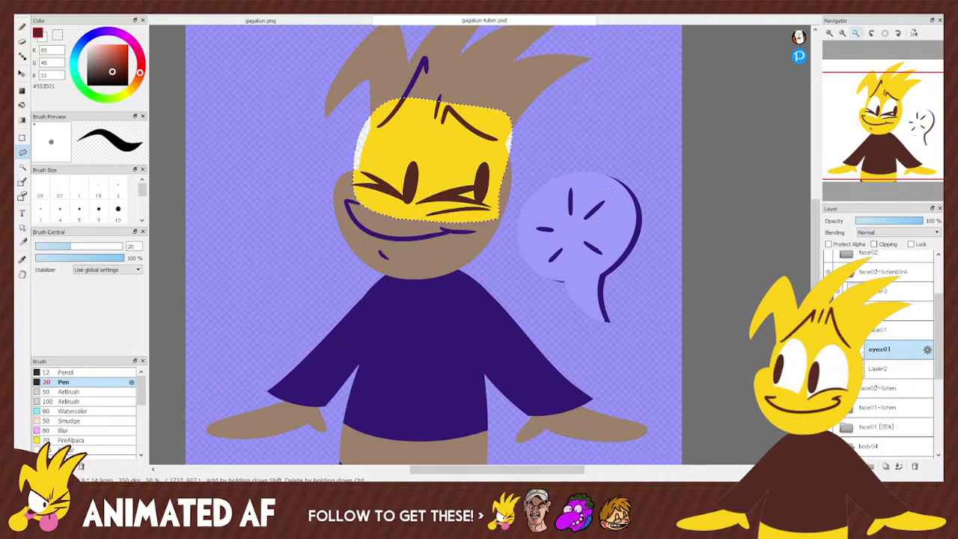
key(ctrl+d)
Delete the lower face01 layer in face02-listenblink and clear the open-eye pupils and lines from the remaining face01 layer.
click(895, 330)
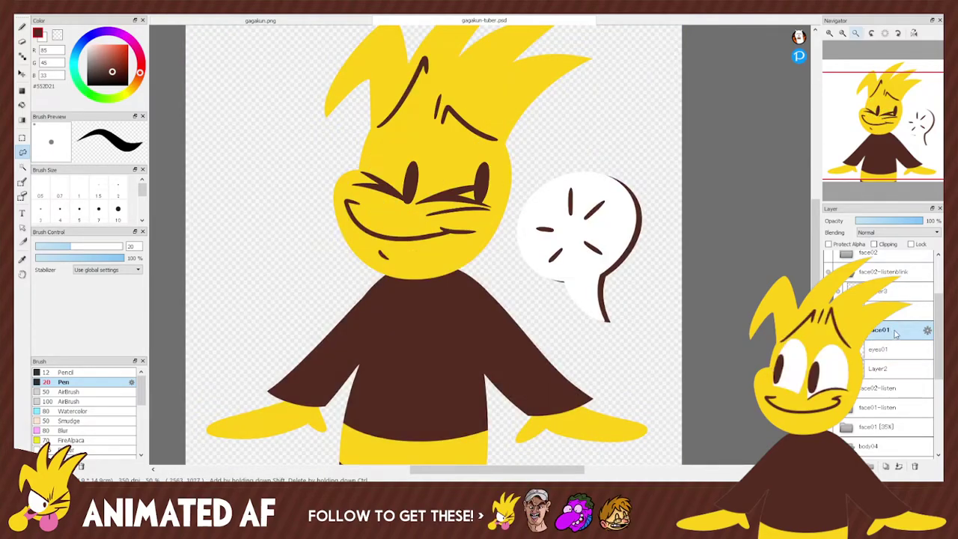
click(914, 466)
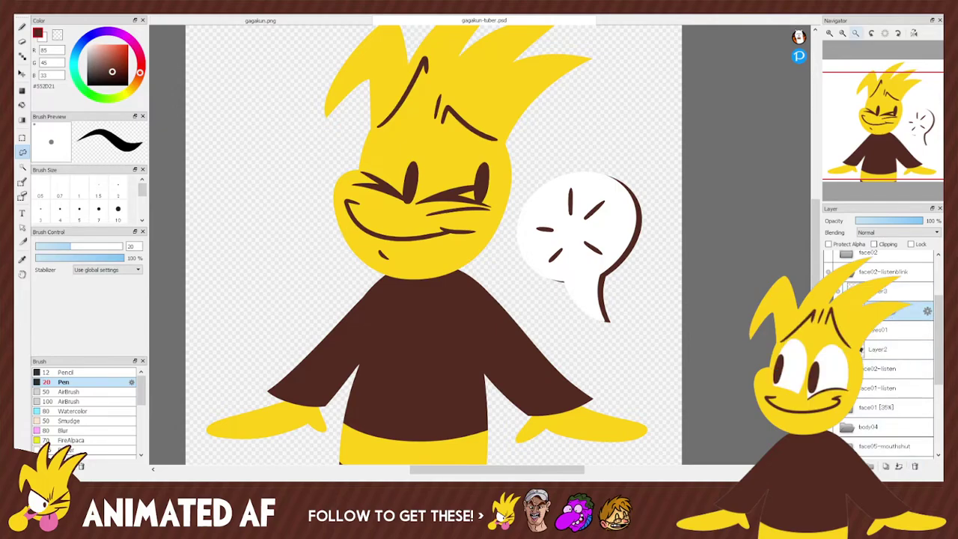
mouse_move(396, 211)
mouse_down()
mouse_move(410, 148)
mouse_move(504, 163)
mouse_move(501, 217)
mouse_move(397, 213)
mouse_up()
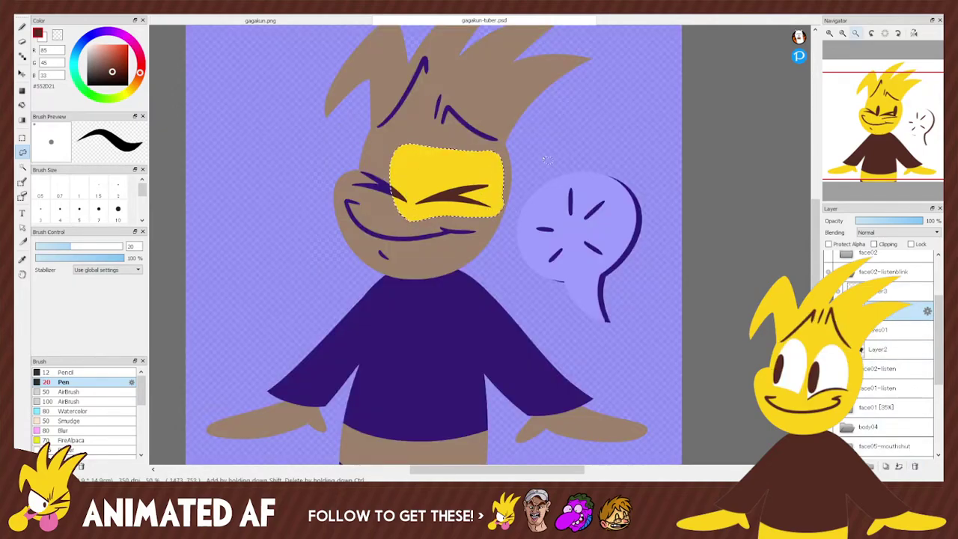
key(ctrl+d)
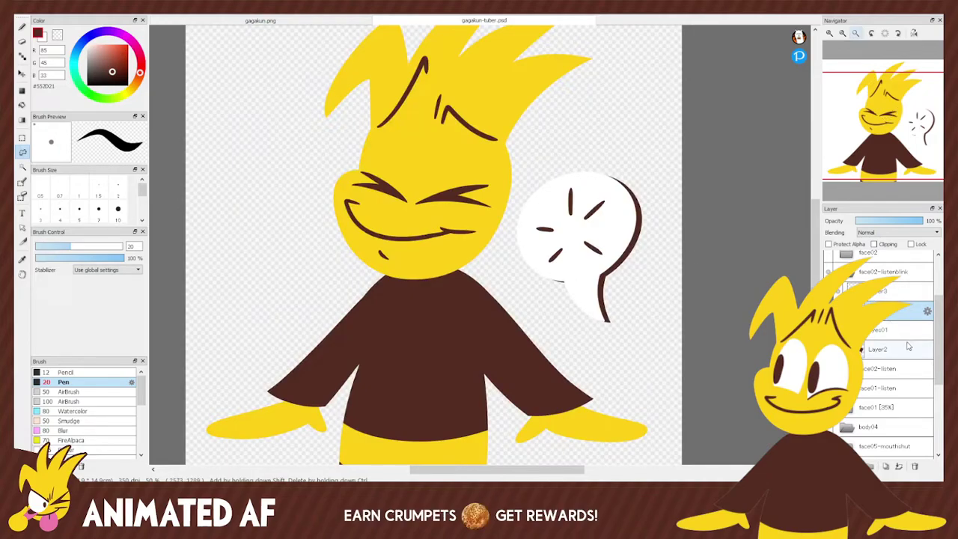
Collapse face02-listenblink, show the face01-listen folder and duplicate it as face01-listenblink.
click(862, 271)
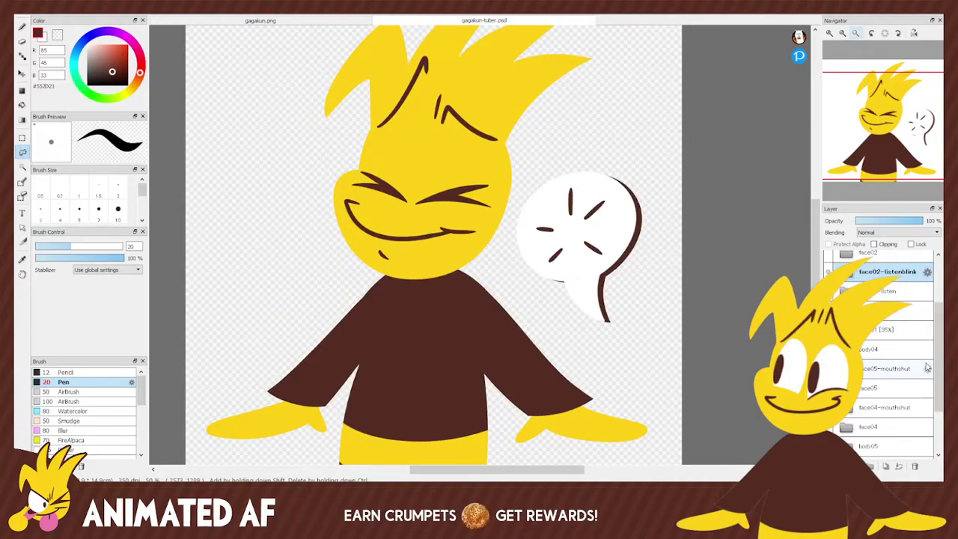
click(886, 329)
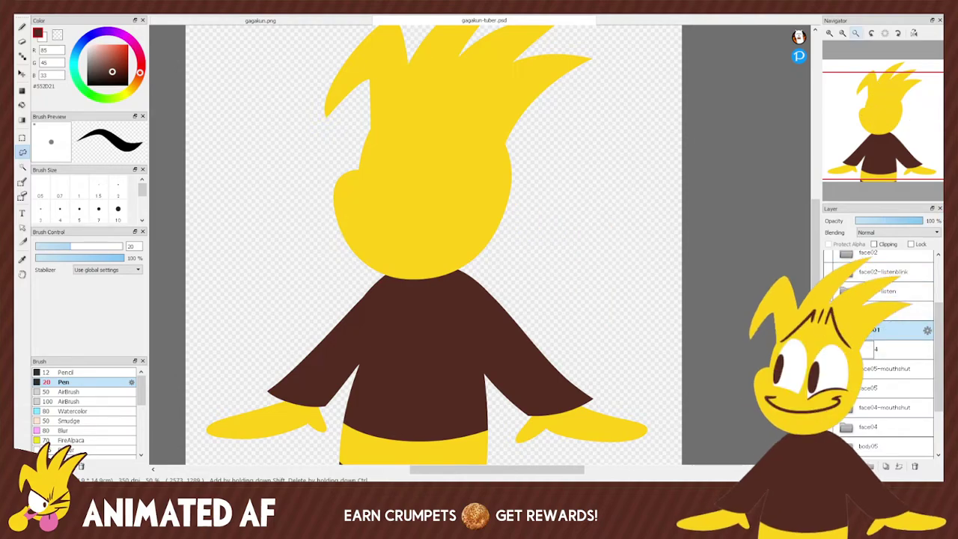
click(887, 309)
click(873, 470)
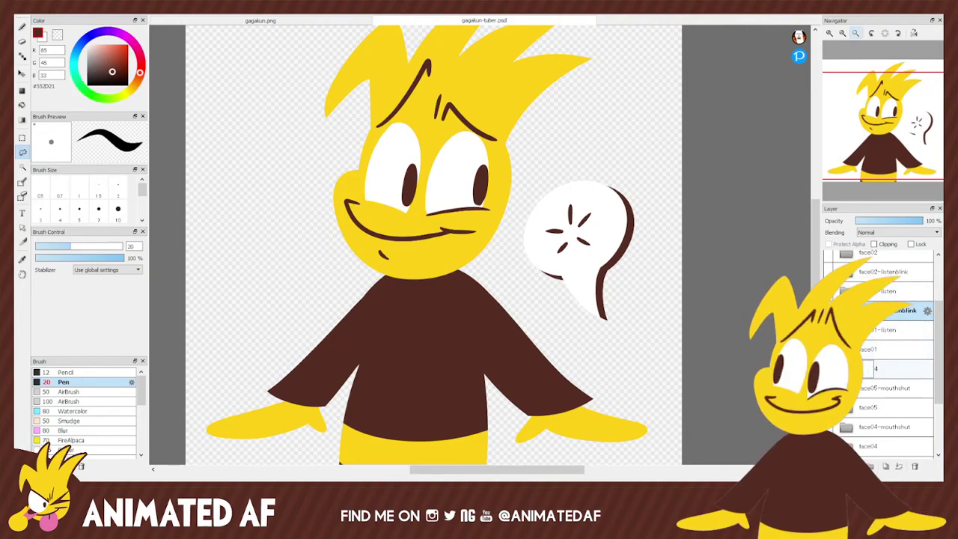
Lasso the eye whites on the eyes01 layer in face01-listenblink, clear them and deselect.
click(839, 310)
click(879, 349)
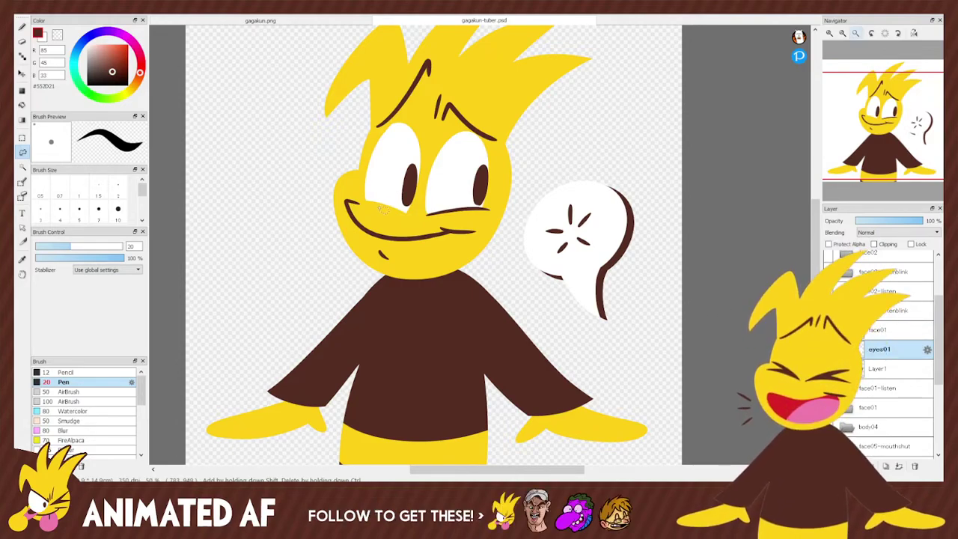
mouse_move(379, 210)
mouse_down()
mouse_move(487, 96)
mouse_move(506, 230)
mouse_up()
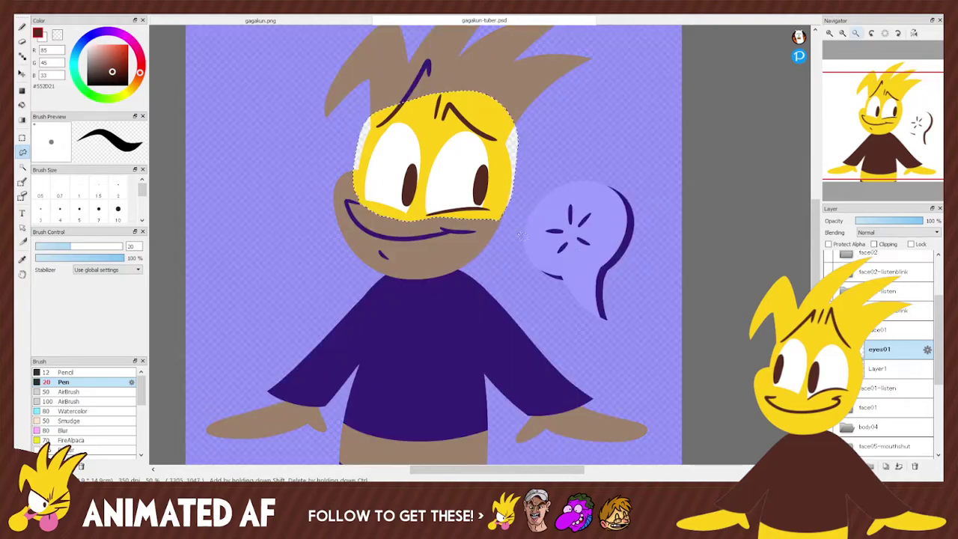
key(Delete)
key(ctrl+d)
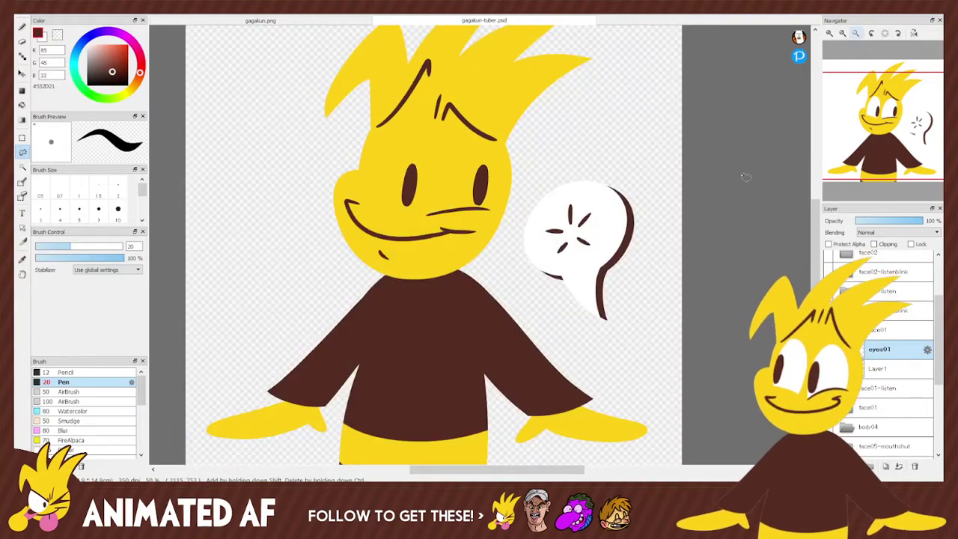
Lasso the pupils and under-eye line on face01 in face01-listenblink, clear them and deselect.
click(890, 330)
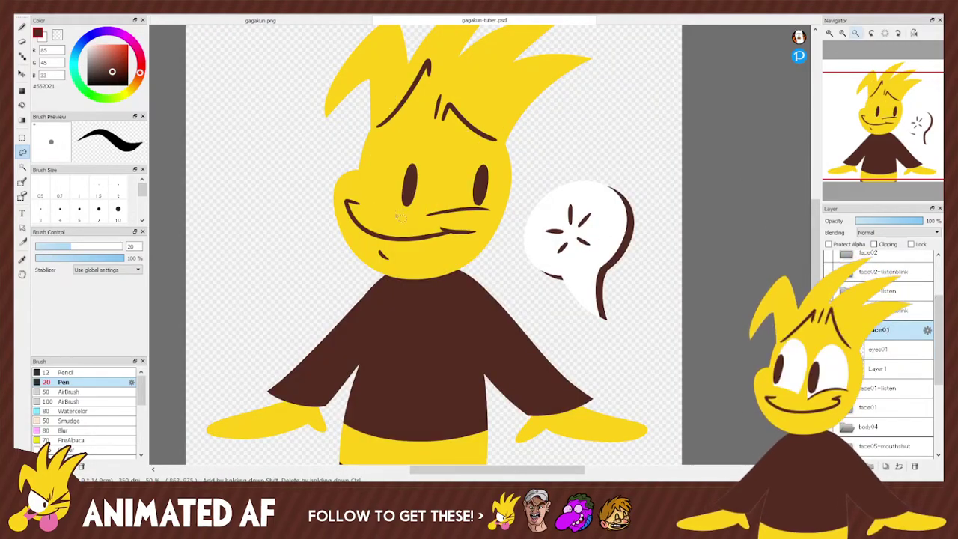
key(ctrl+z)
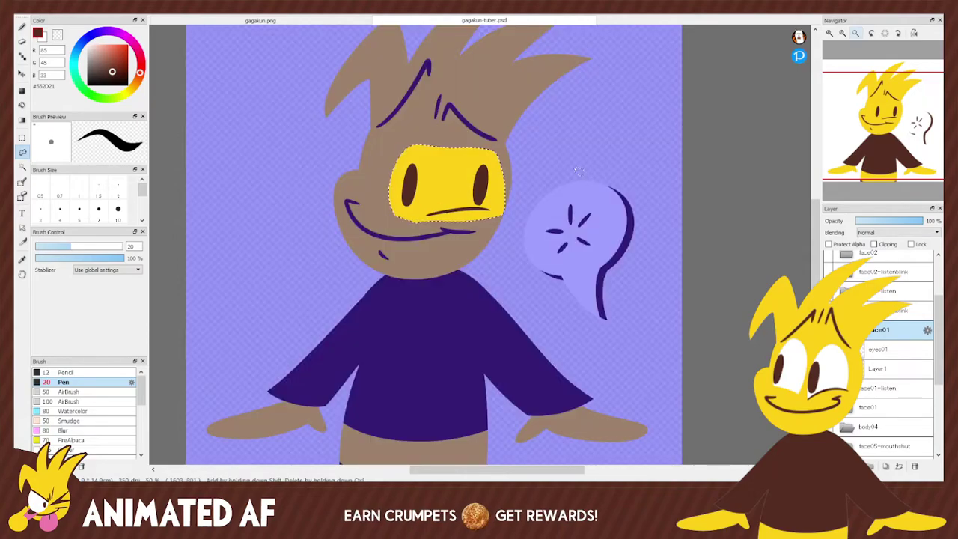
key(Delete)
key(ctrl+d)
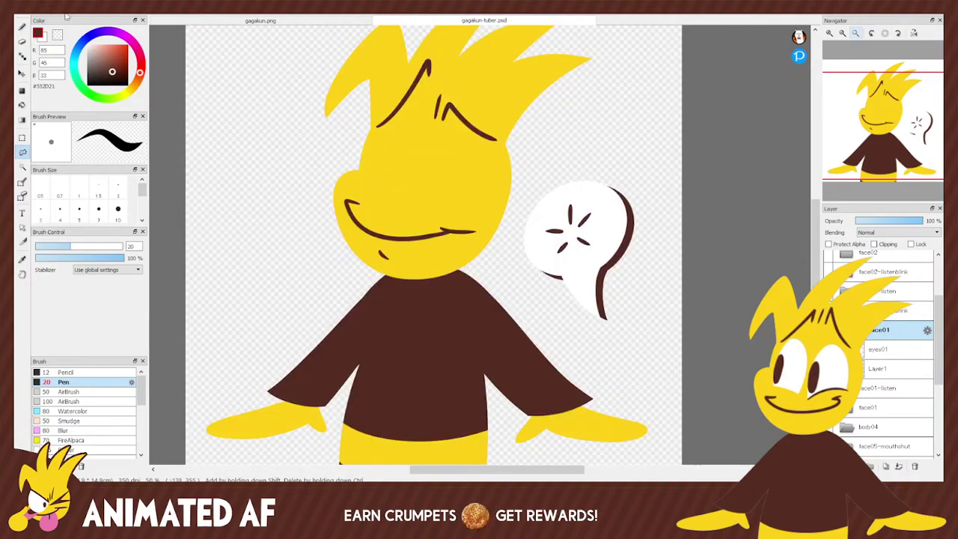
Paste the closed eyes into face01-listenblink and merge the pasted layer down into face01.
key(ctrl+v)
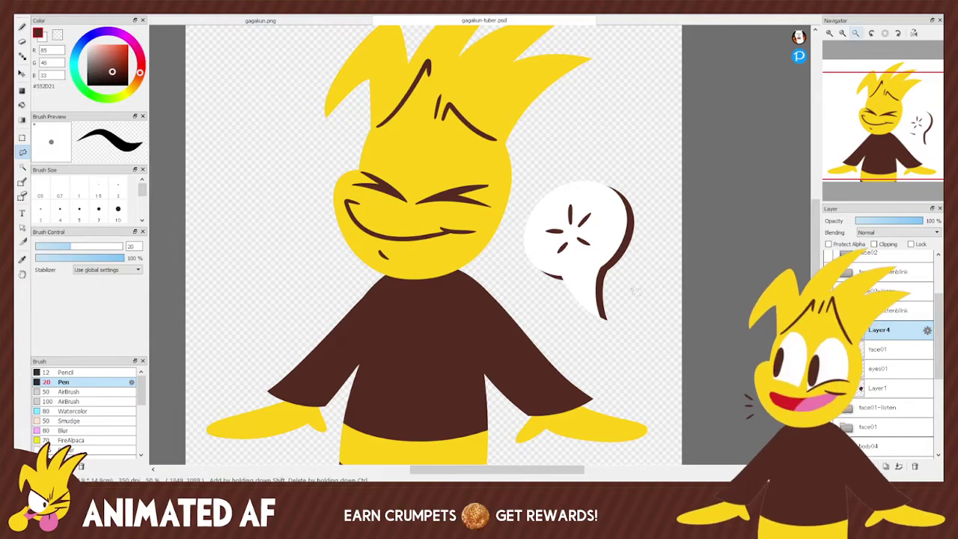
click(899, 465)
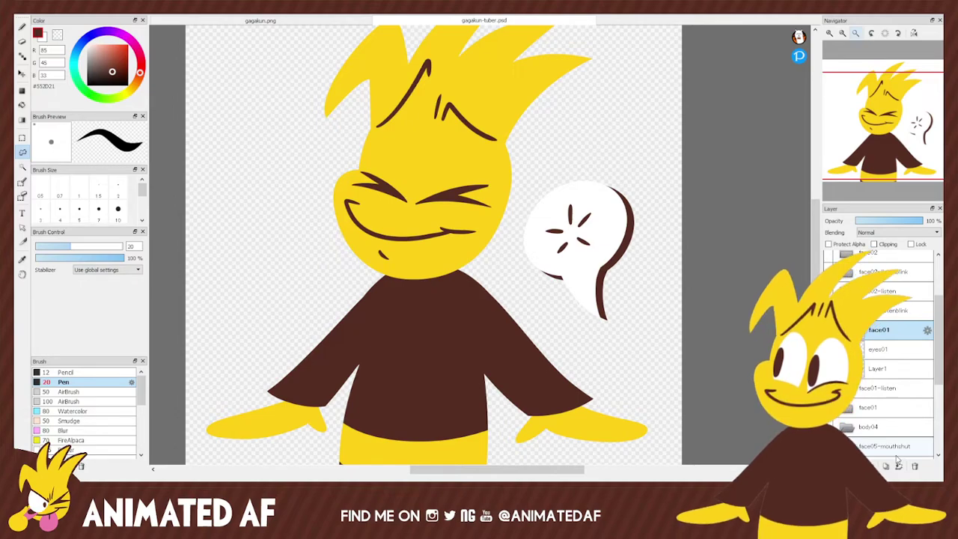
click(898, 464)
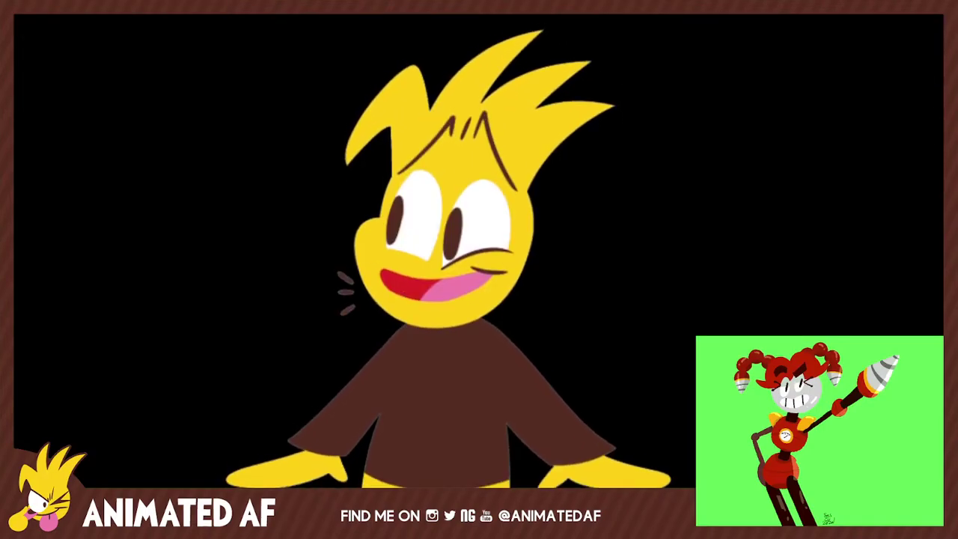
Switch to the avatar app, activate the listening state and replace its closed-mouth and talking blink images with the new listening blinks.
mouse_move(594, 321)
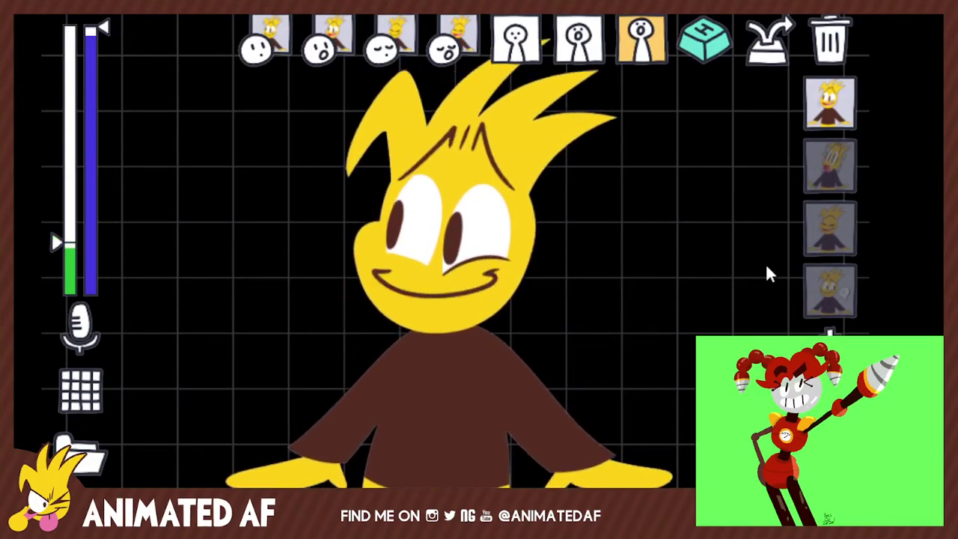
key(4)
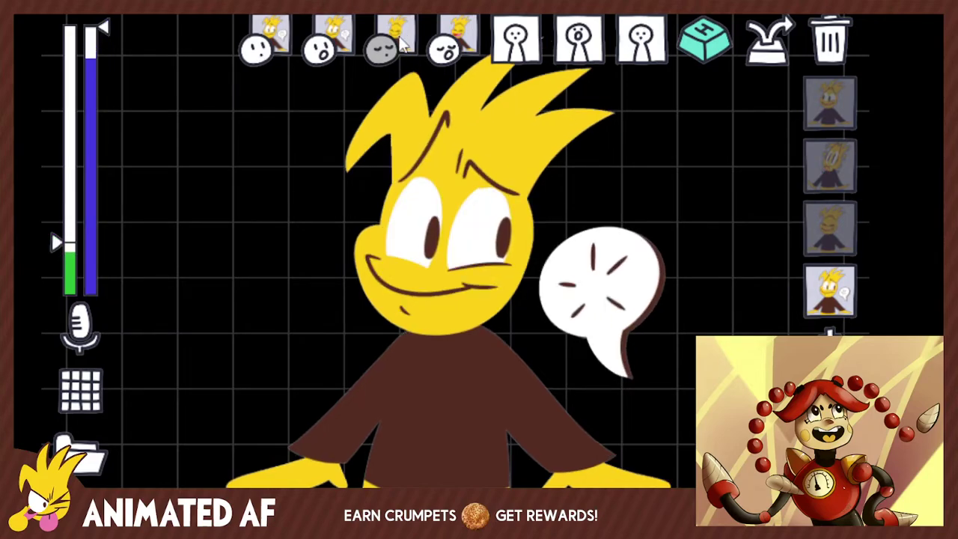
right_click(618, 170)
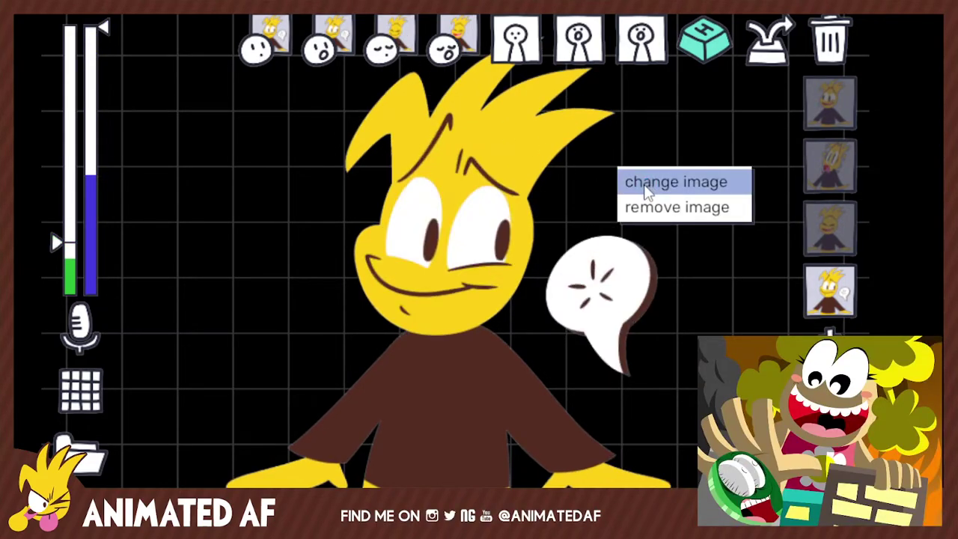
click(865, 184)
right_click(634, 165)
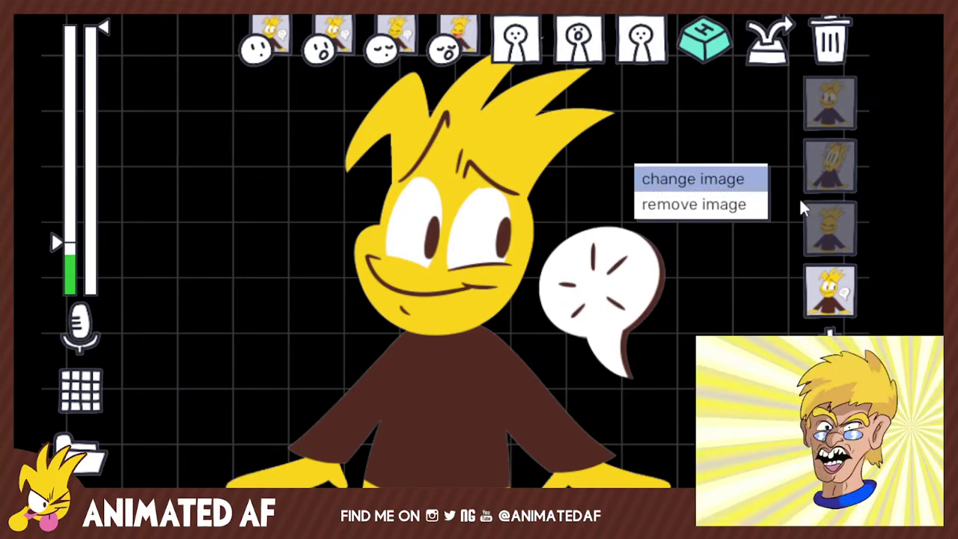
click(867, 157)
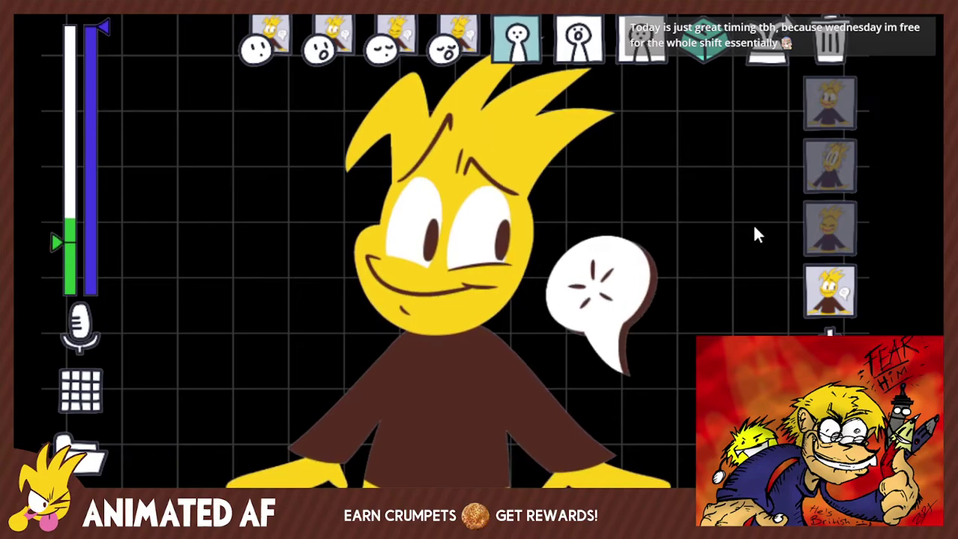
Cycle the listening state's closed-mouth motion through its options and return to the first avatar state.
click(528, 52)
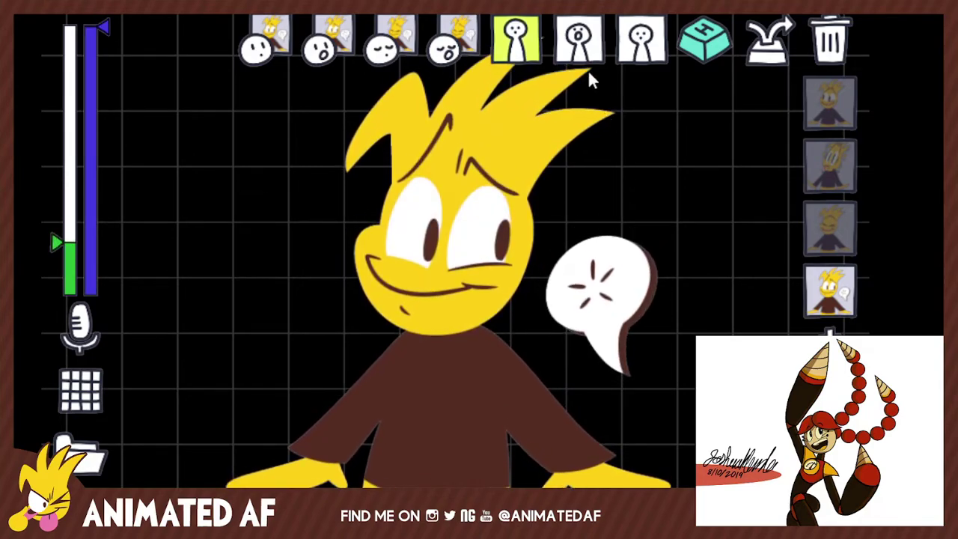
click(529, 43)
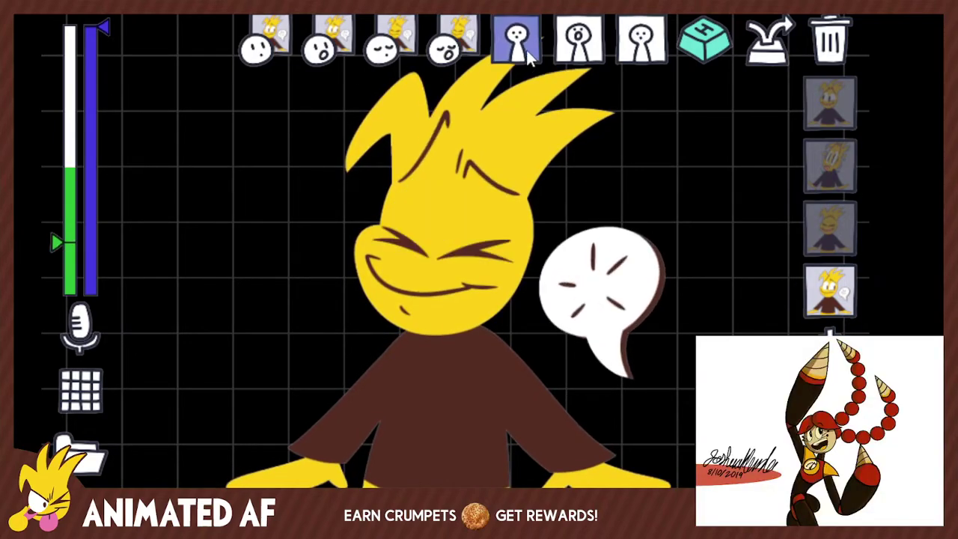
click(526, 49)
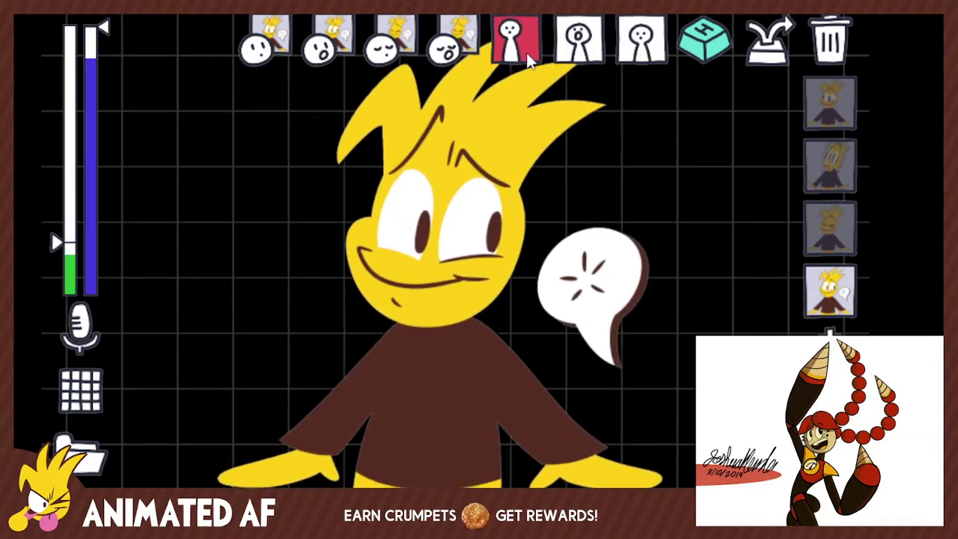
click(805, 126)
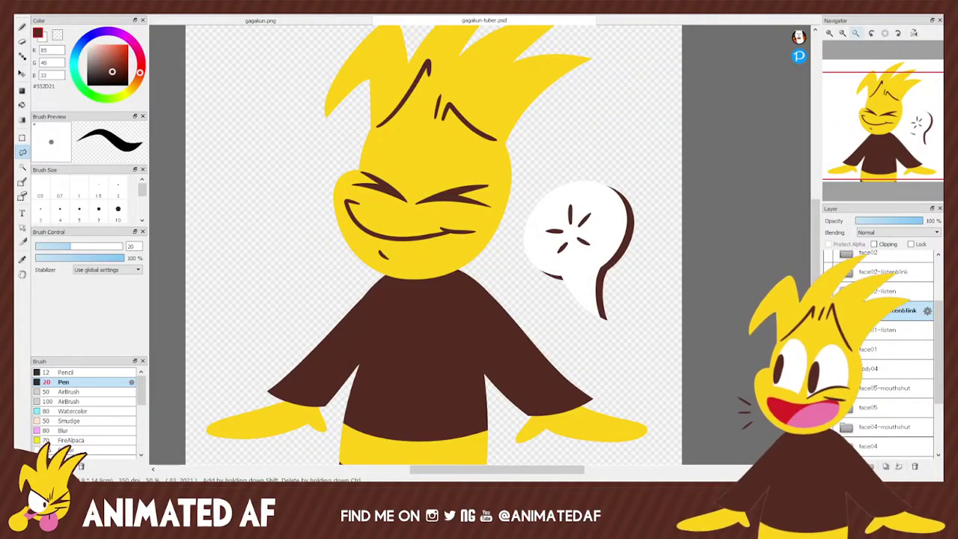
mouse_move(573, 378)
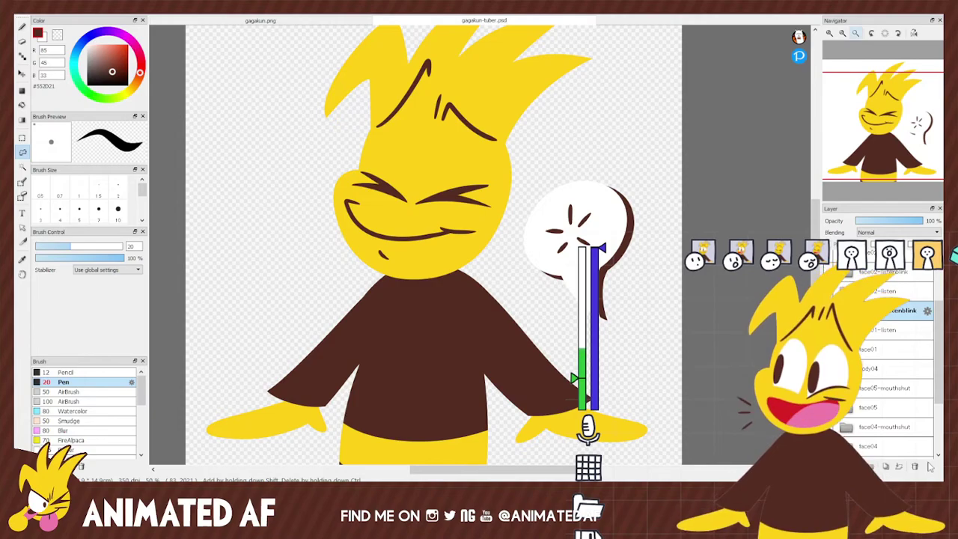
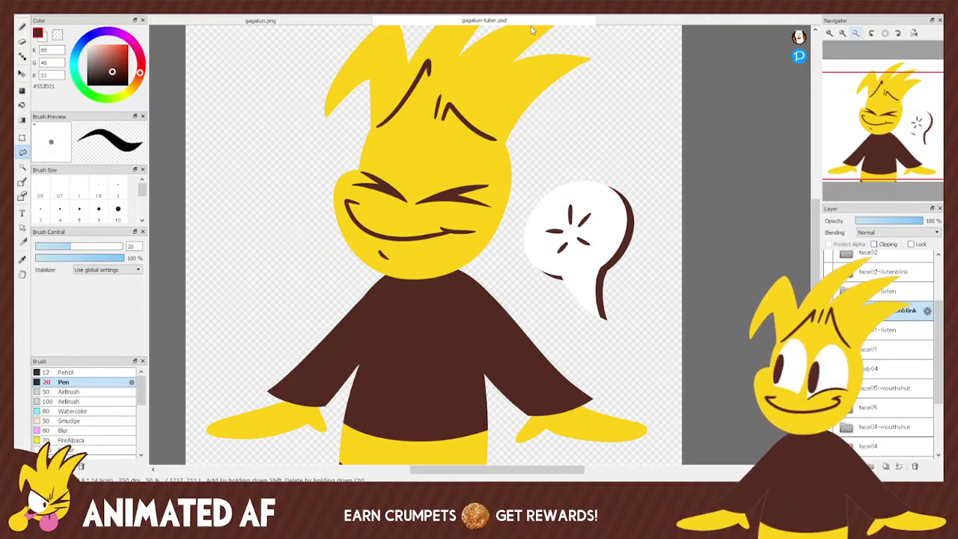
key(ctrl+w)
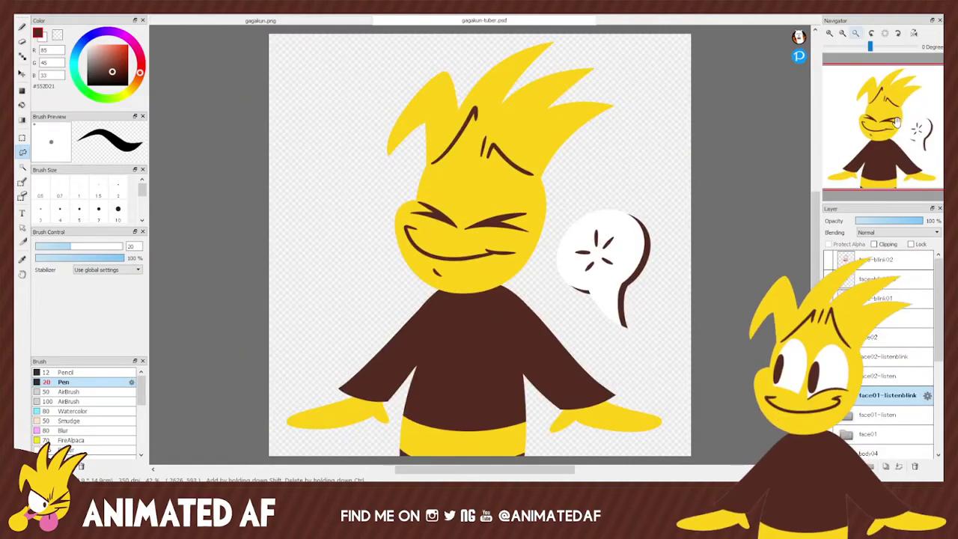
mouse_move(891, 133)
mouse_down()
mouse_move(881, 128)
mouse_move(888, 134)
mouse_up()
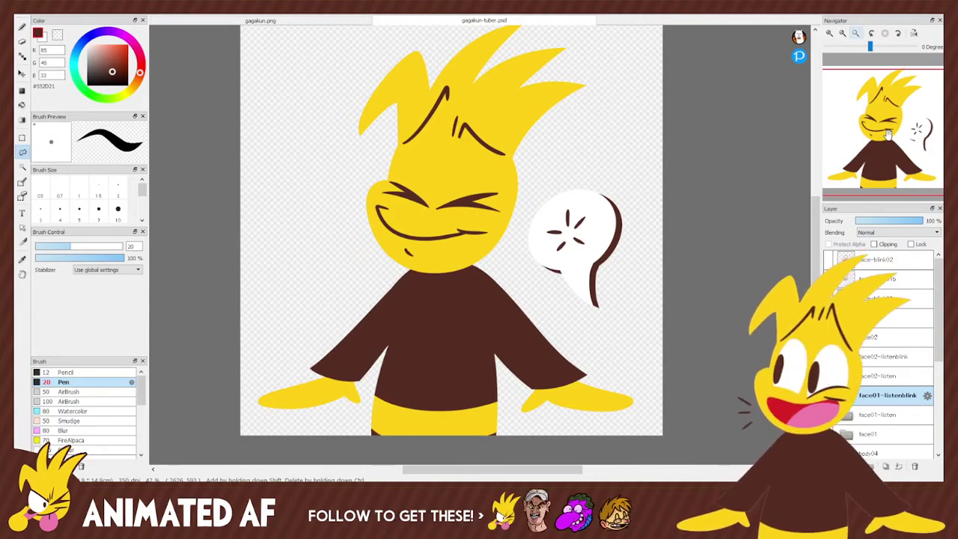